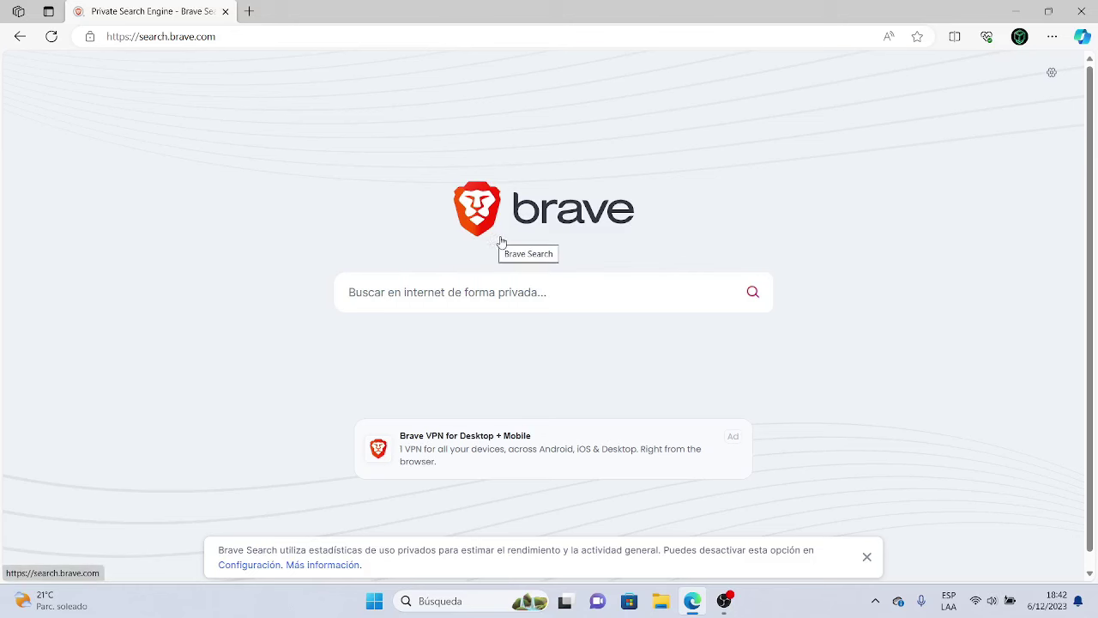
Close the Brave Search tab and open a fresh Microsoft Edge window
left_click(223, 11)
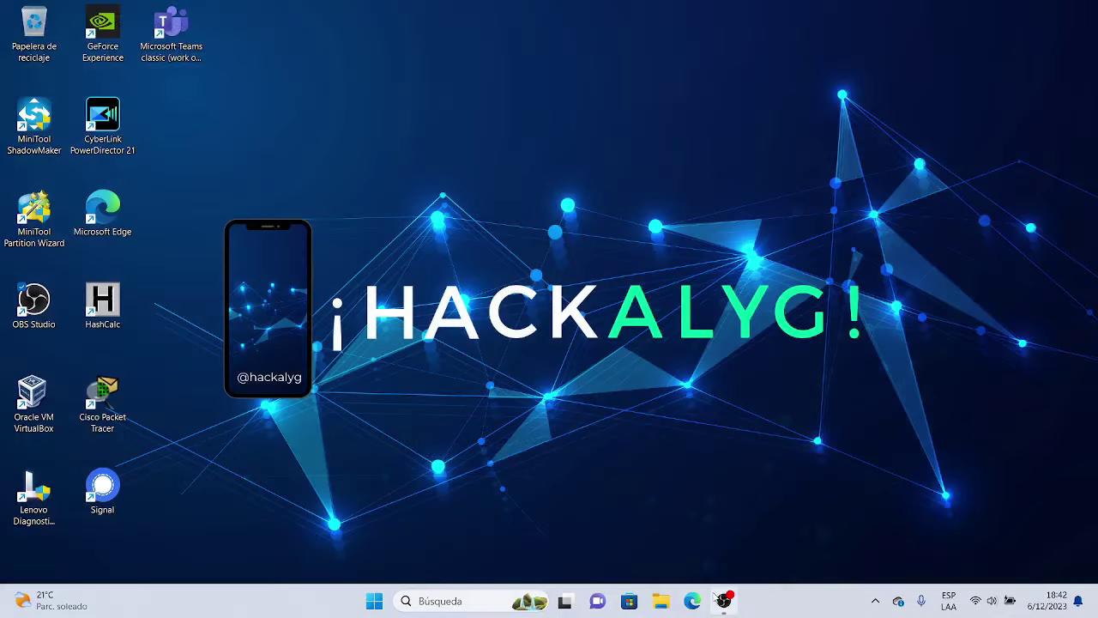
left_click(692, 602)
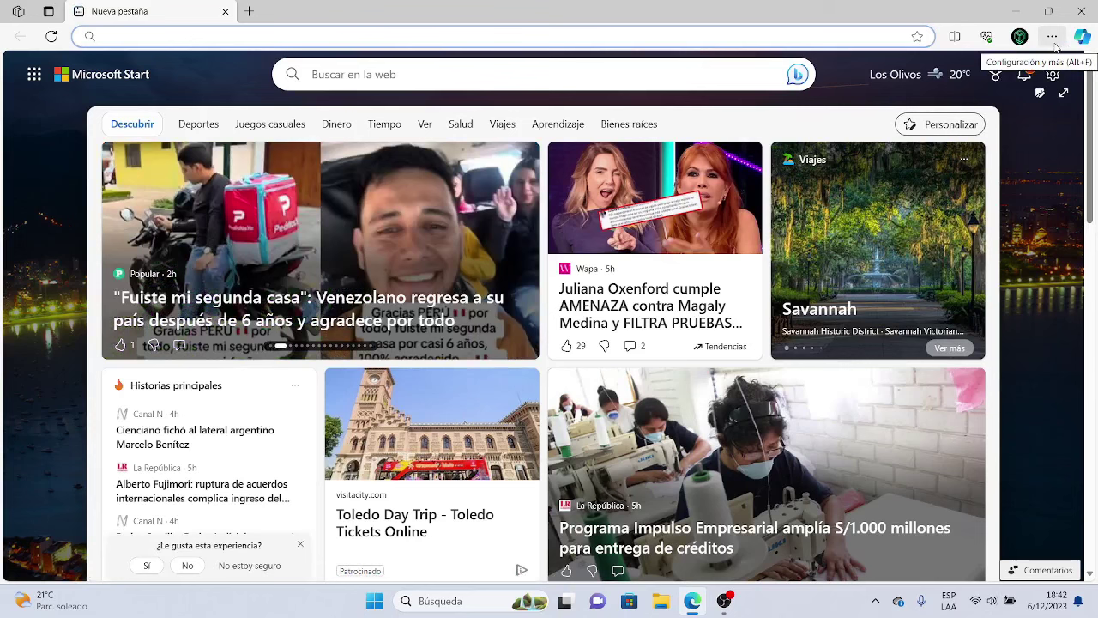
Open the options for clearing browsing data from the history and dismiss them without deleting anything
left_click(1054, 39)
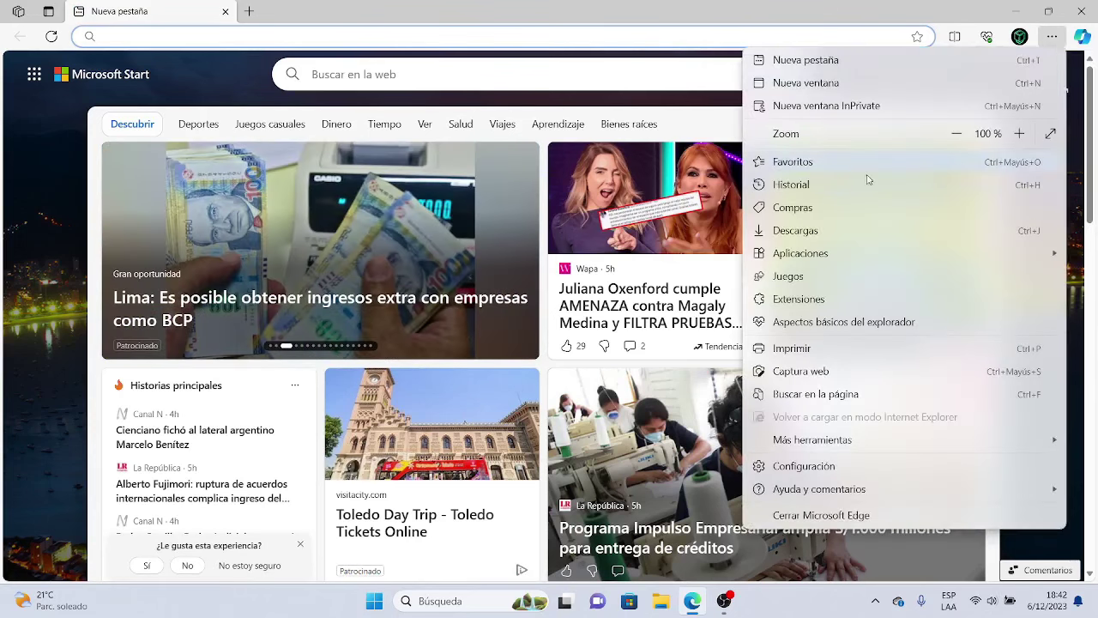
left_click(792, 187)
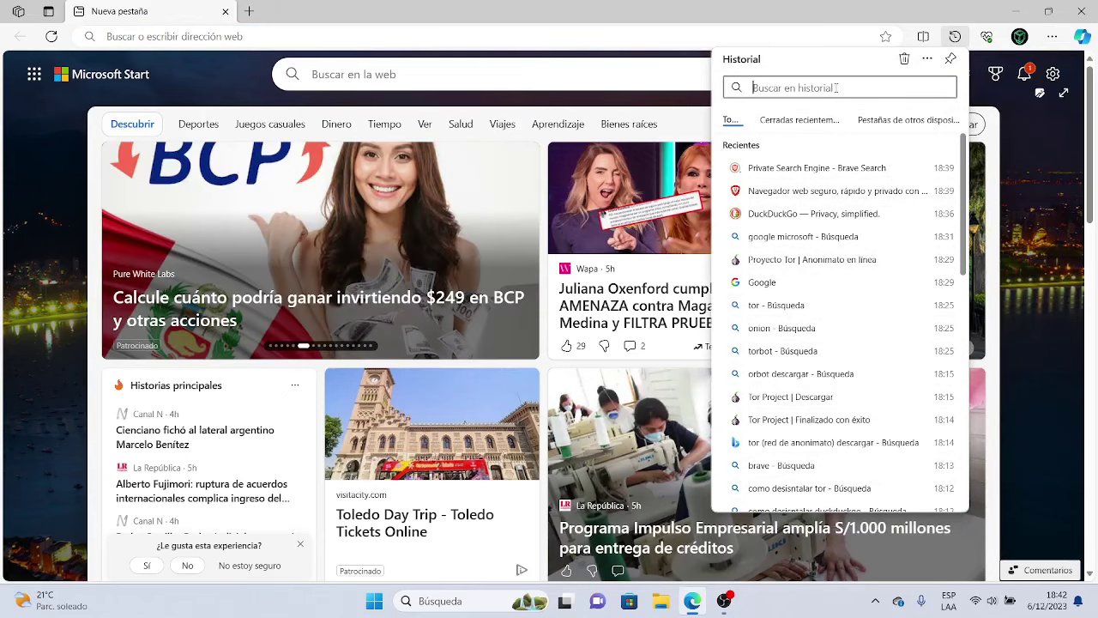
left_click(904, 58)
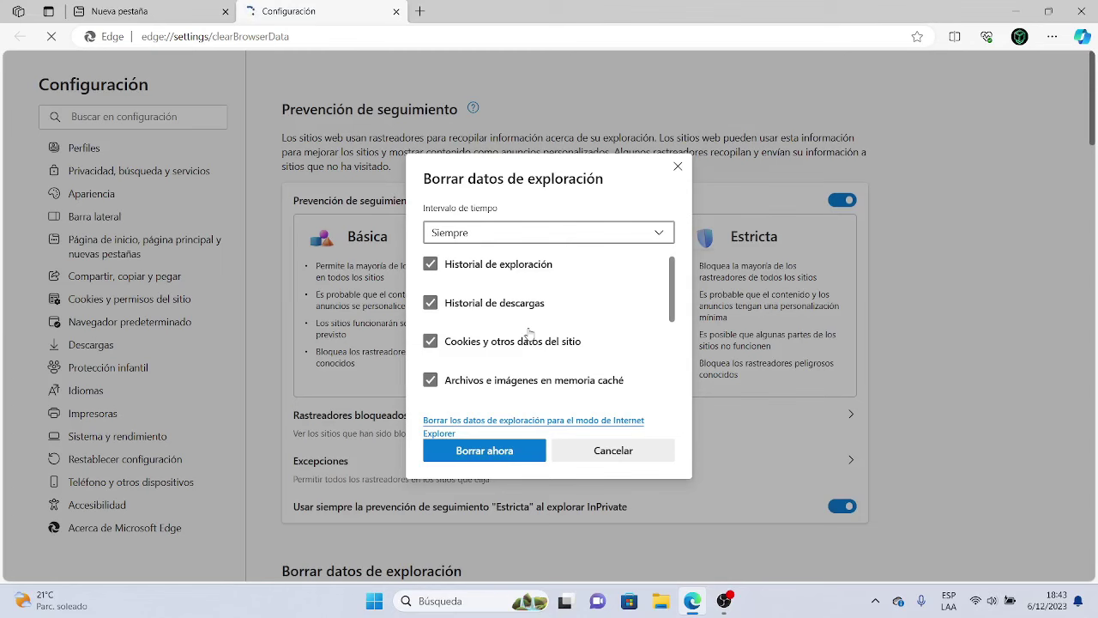
left_click(613, 450)
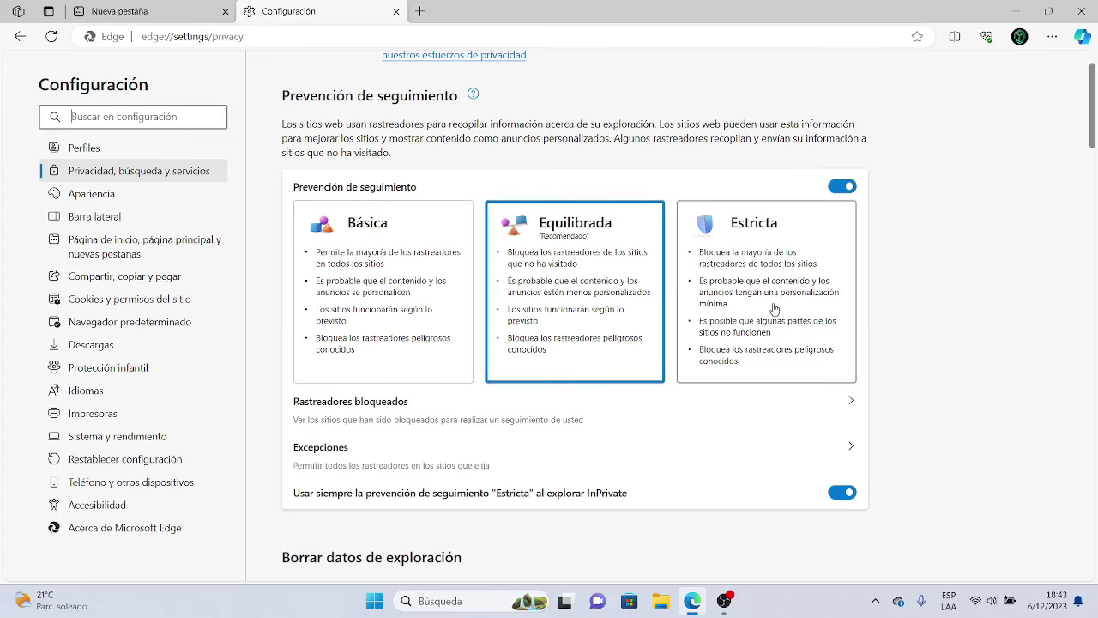
Review the tracking prevention levels, the options for clearing browsing data and the privacy section in the privacy settings
scroll(774, 309, "down", 3)
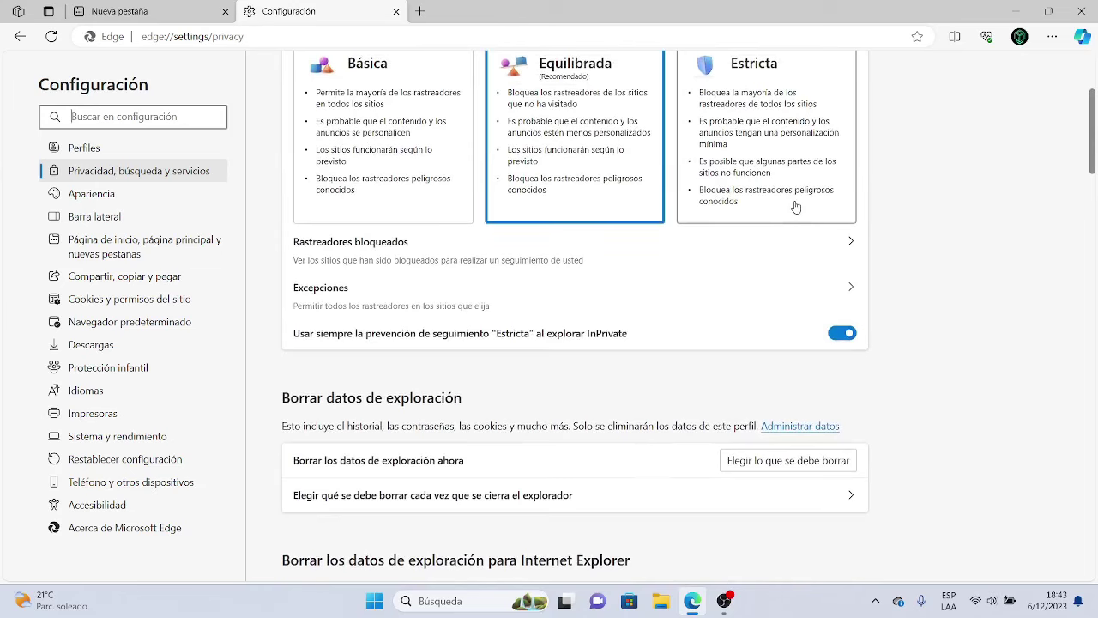
scroll(794, 206, "down", 5)
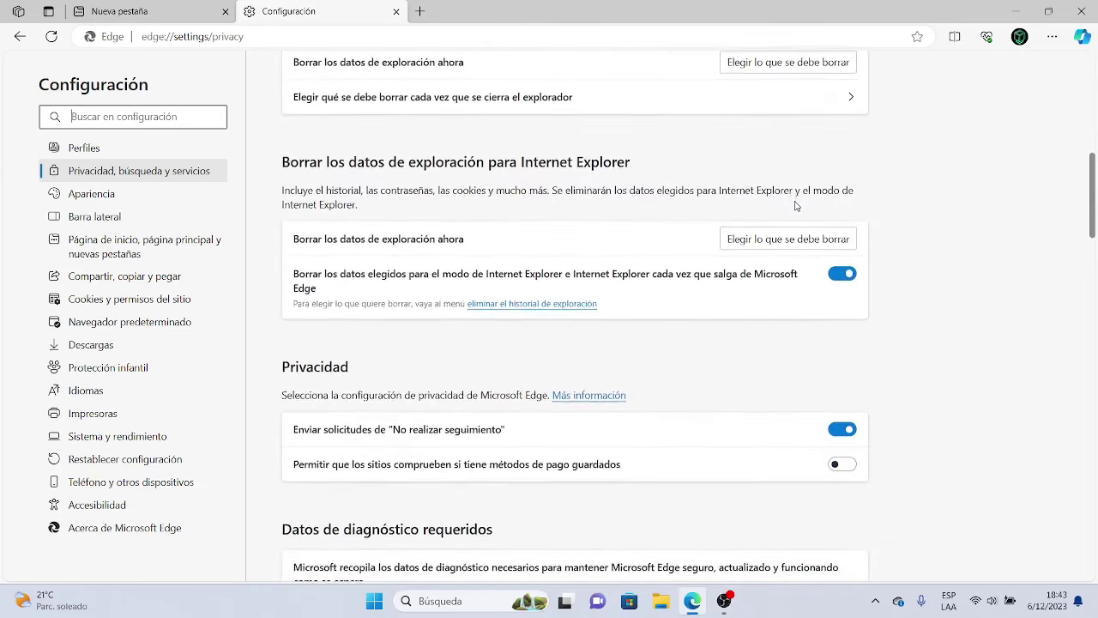
scroll(793, 206, "up", 8)
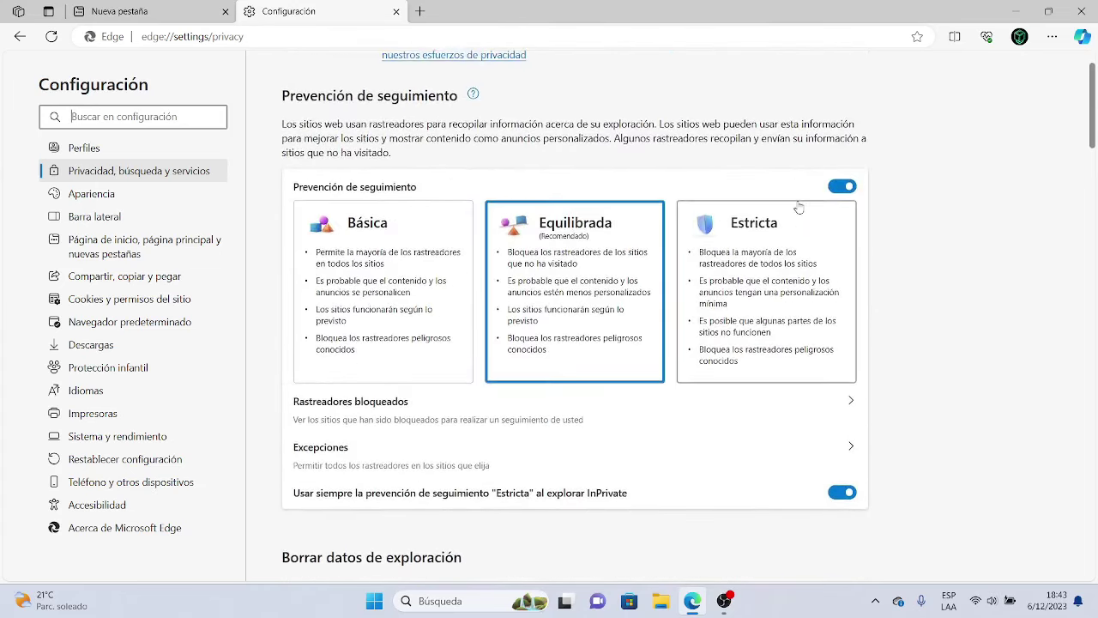
scroll(798, 206, "down", 9)
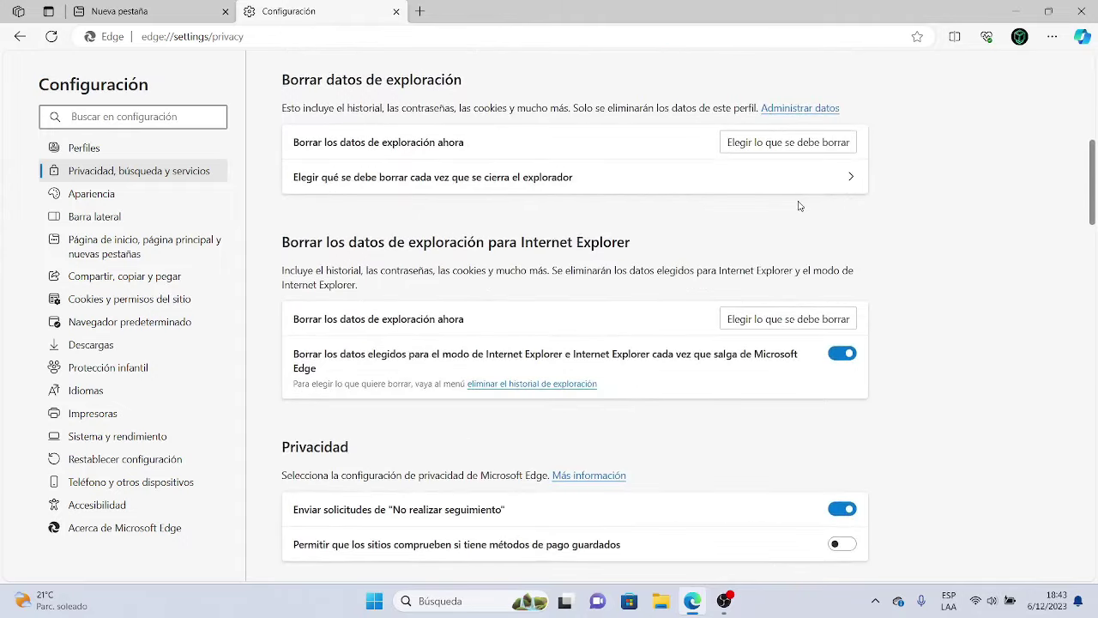
scroll(798, 206, "down", 1)
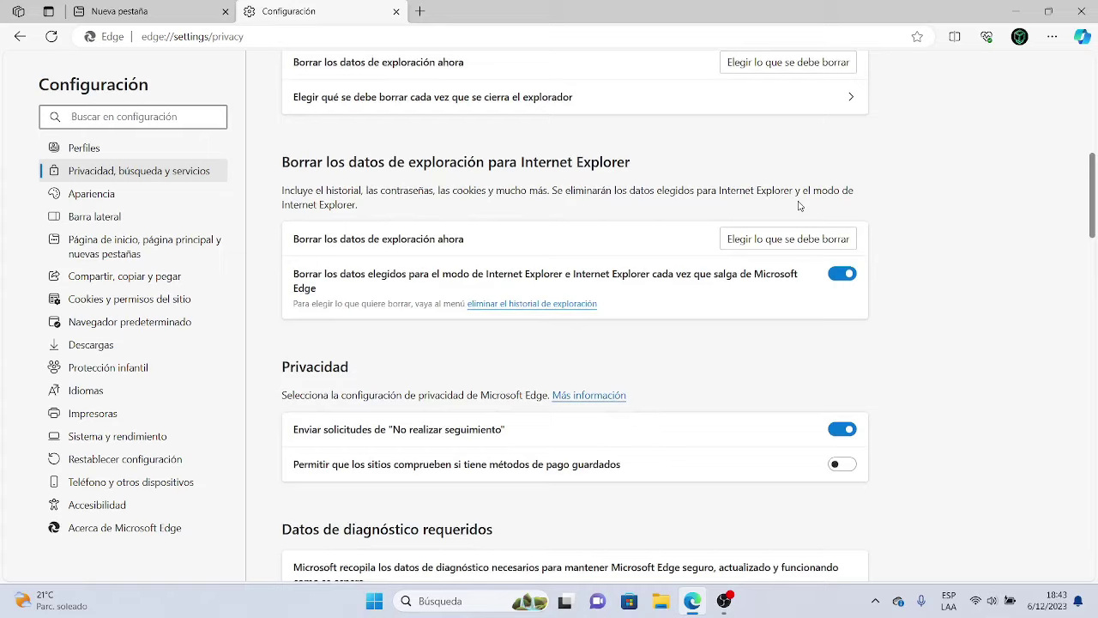
scroll(798, 206, "down", 2)
scroll(797, 205, "up", 2)
scroll(811, 438, "down", 2)
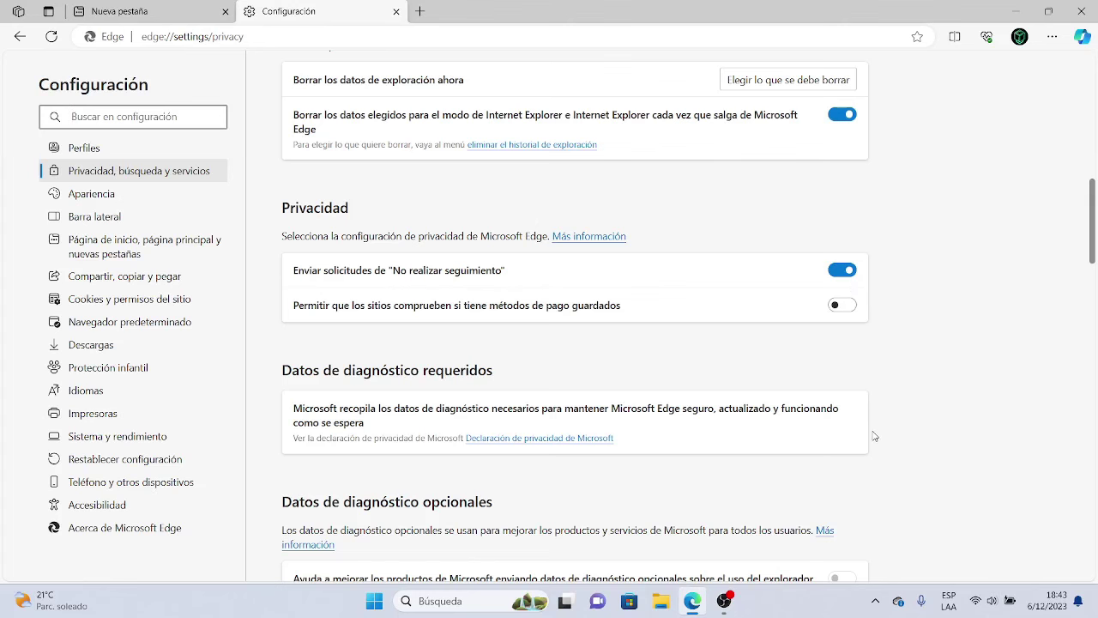
Examine the diagnostic data, search improvement, advertising personalization and security settings, including the enhanced web security level
scroll(873, 437, "down", 4)
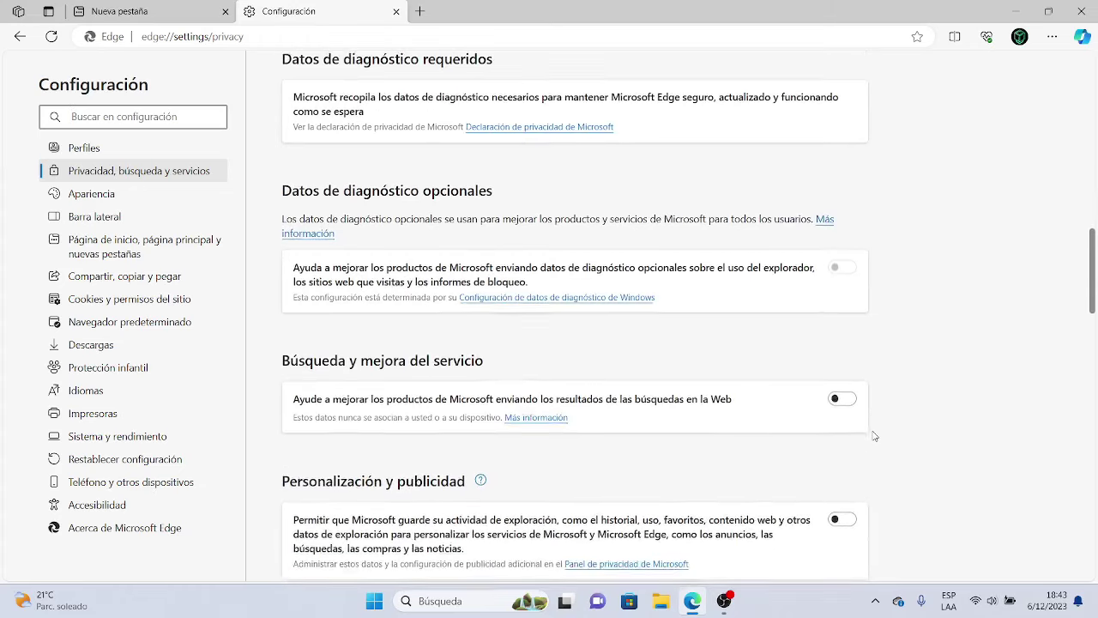
scroll(873, 437, "down", 2)
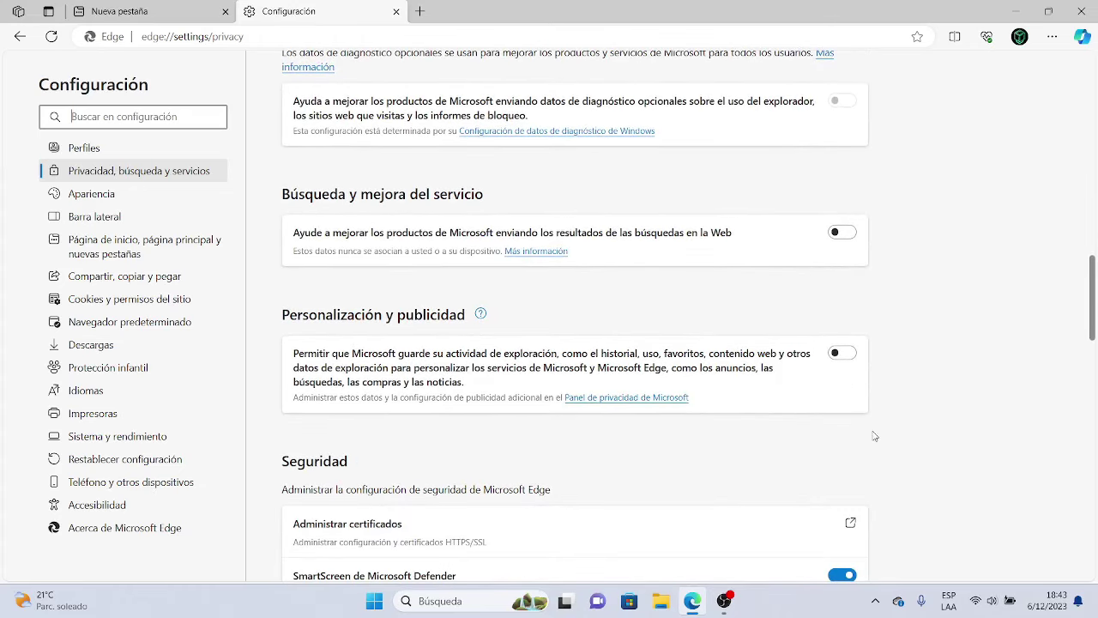
scroll(873, 436, "down", 2)
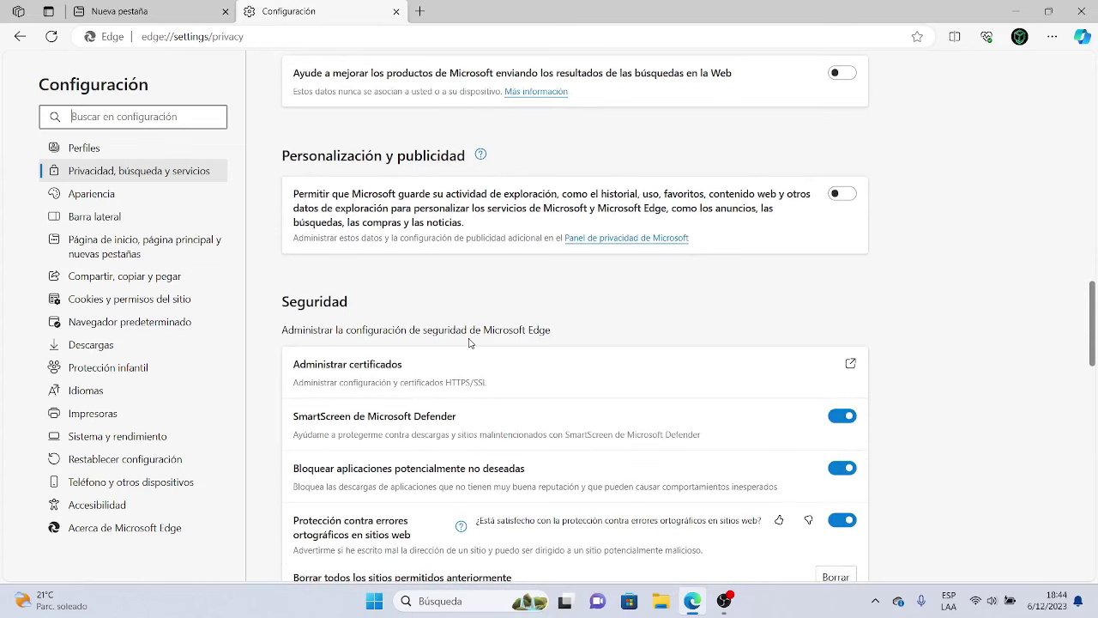
scroll(469, 343, "up", 2)
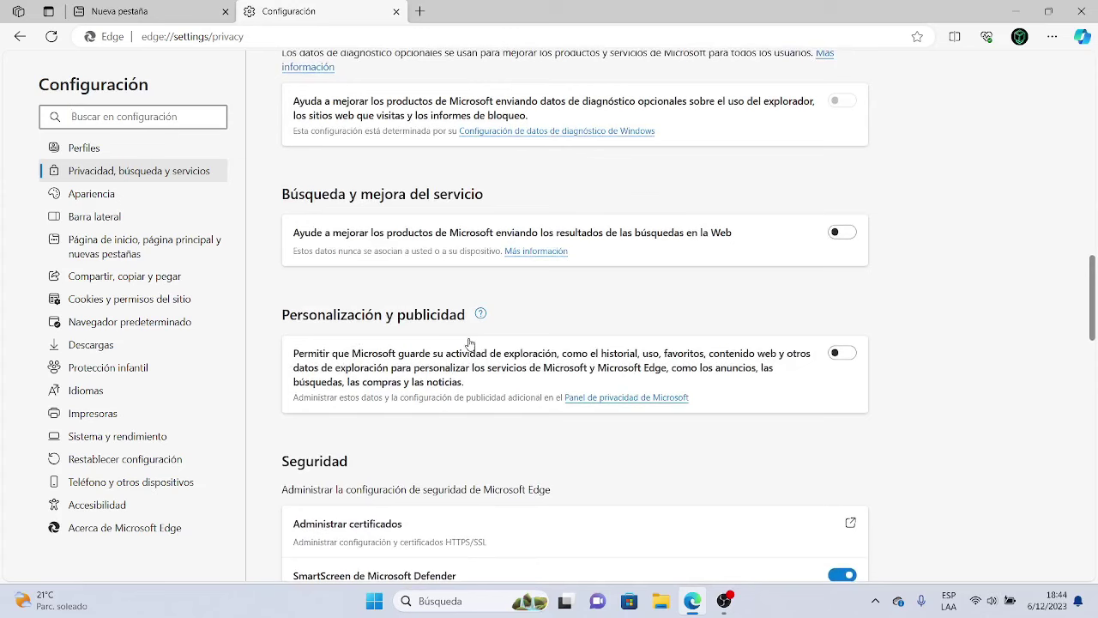
scroll(469, 342, "down", 6)
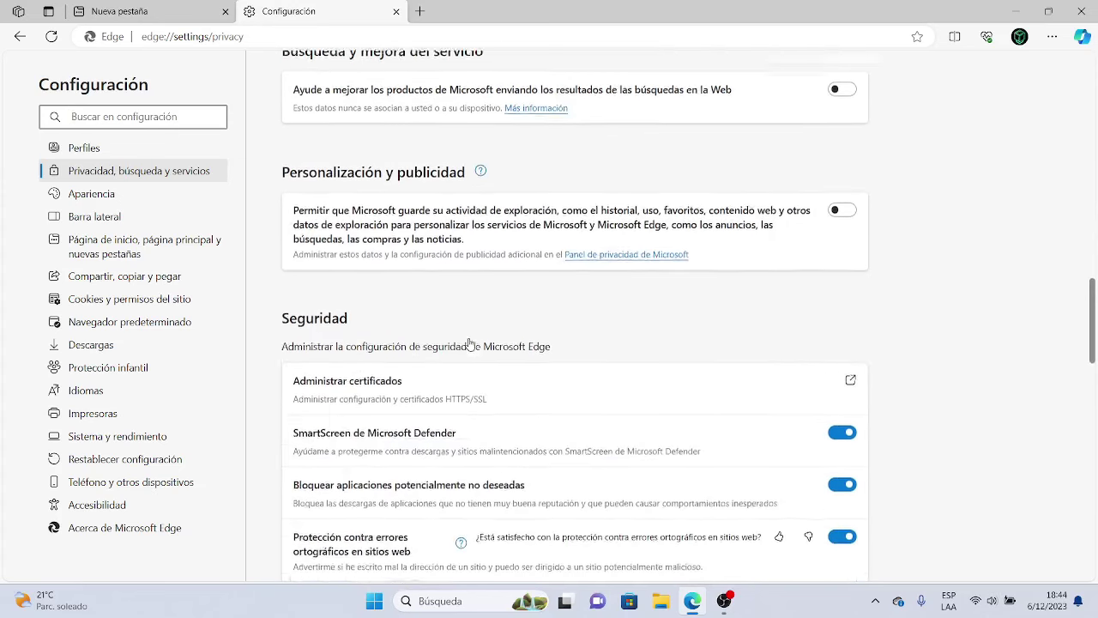
scroll(469, 343, "down", 1)
scroll(469, 343, "down", 1)
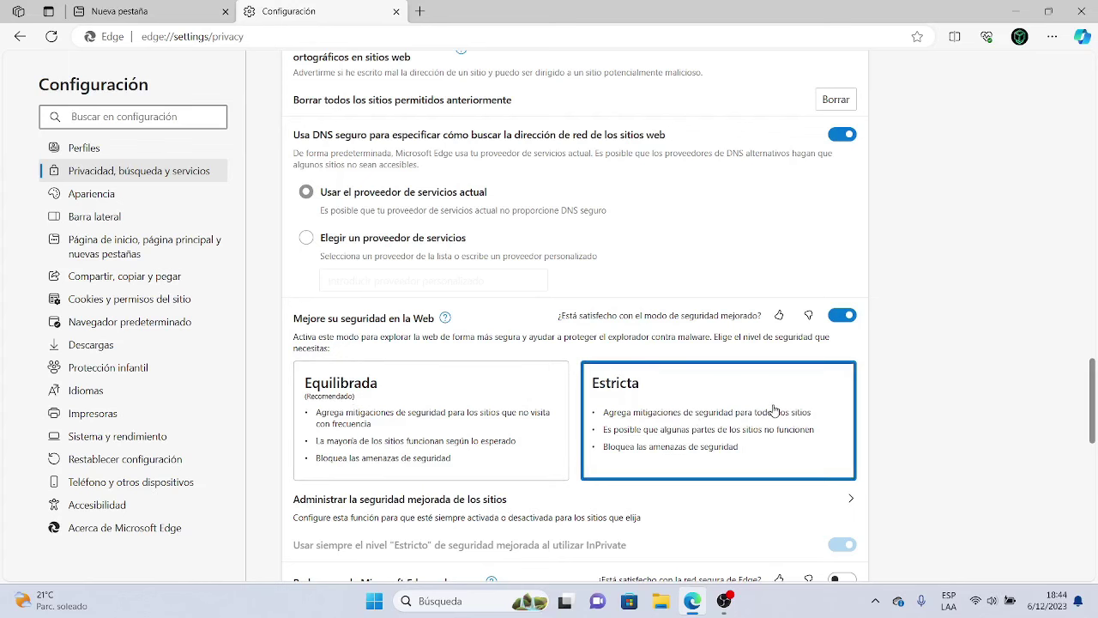
Review the settings again from the security section back to the Básica, Equilibrada and Estricta tracking prevention levels
scroll(773, 409, "up", 1)
scroll(387, 504, "up", 2)
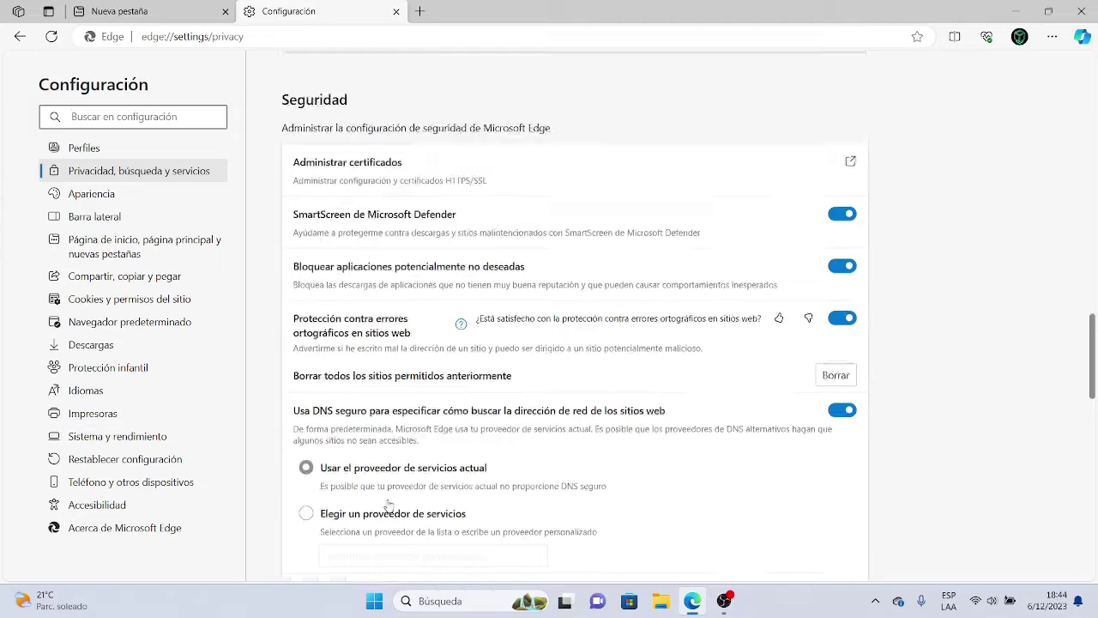
scroll(388, 504, "up", 9)
scroll(393, 493, "down", 4)
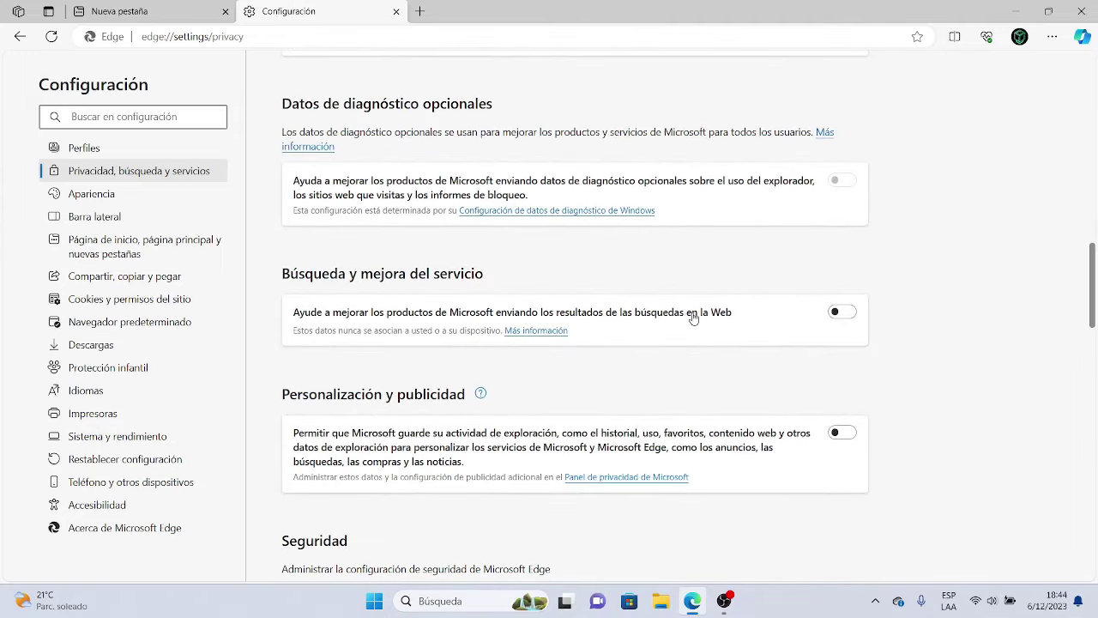
scroll(693, 317, "up", 4)
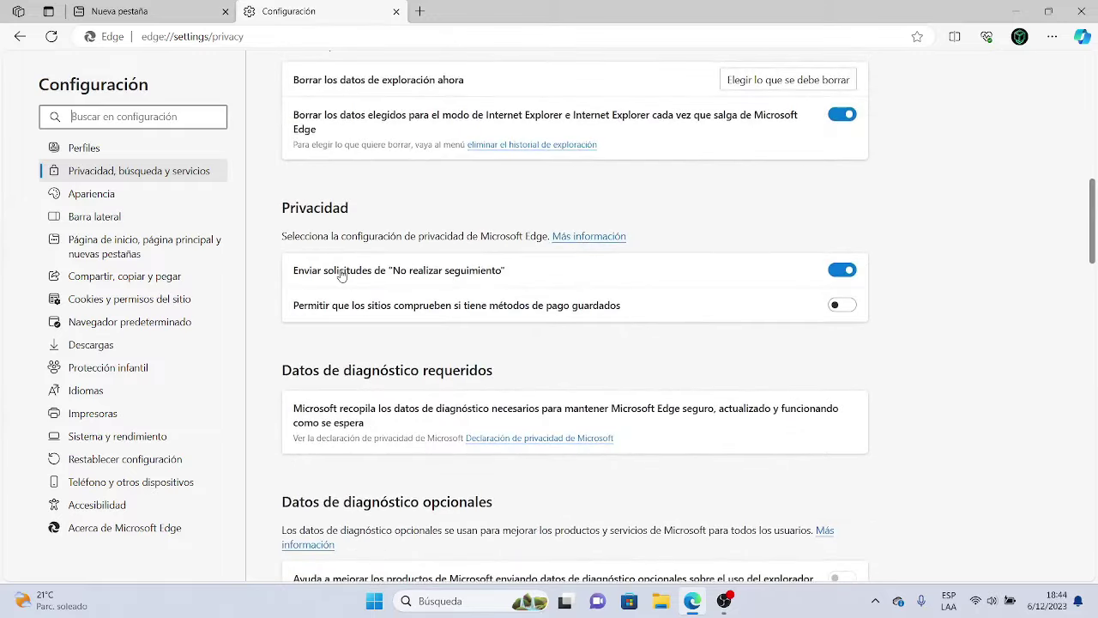
scroll(764, 265, "up", 2)
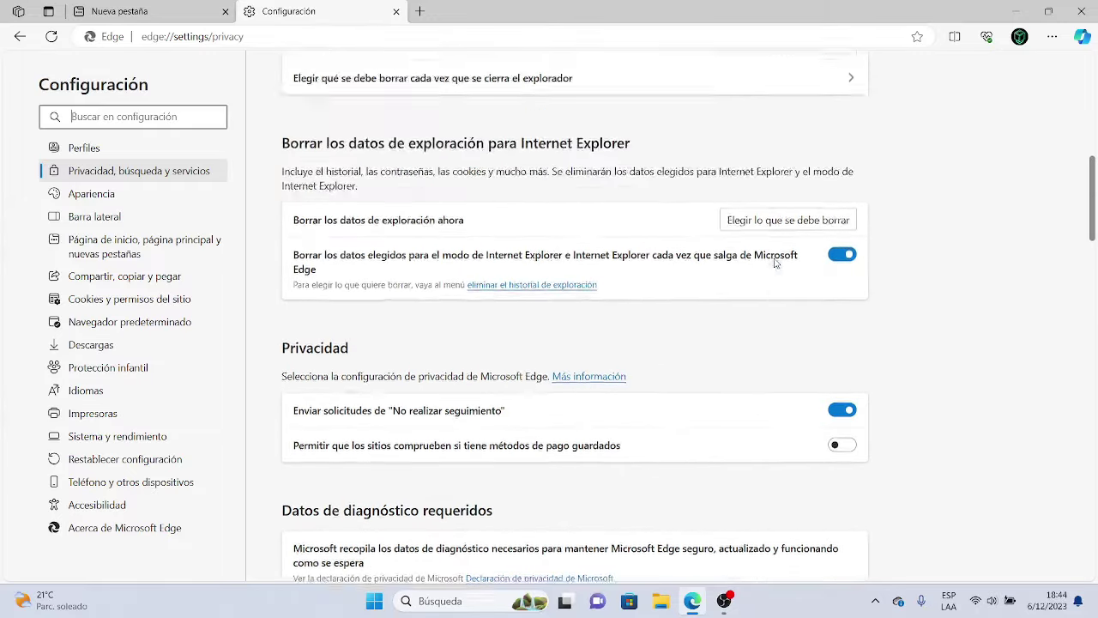
scroll(775, 263, "up", 8)
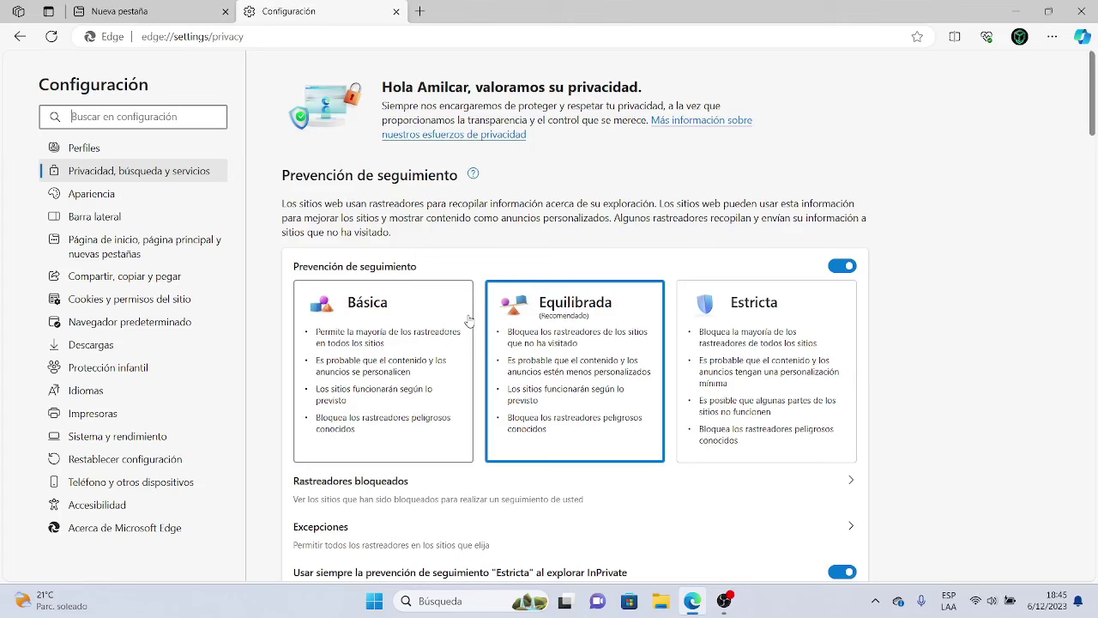
scroll(469, 320, "down", 1)
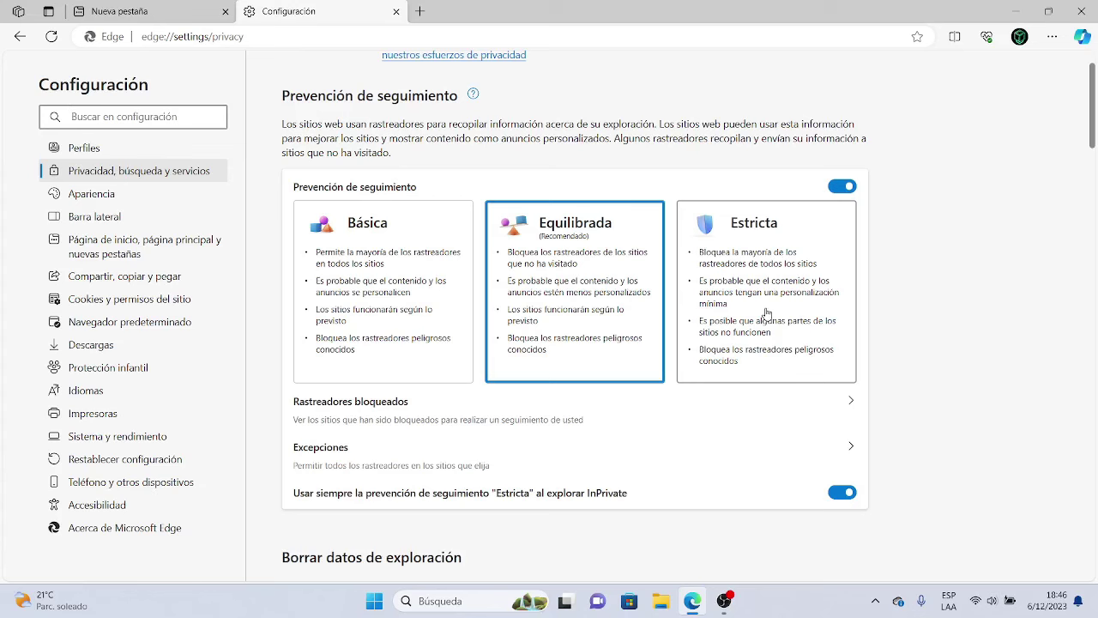
Search the web for "convocatorias 2023" in a new tab
left_click(420, 11)
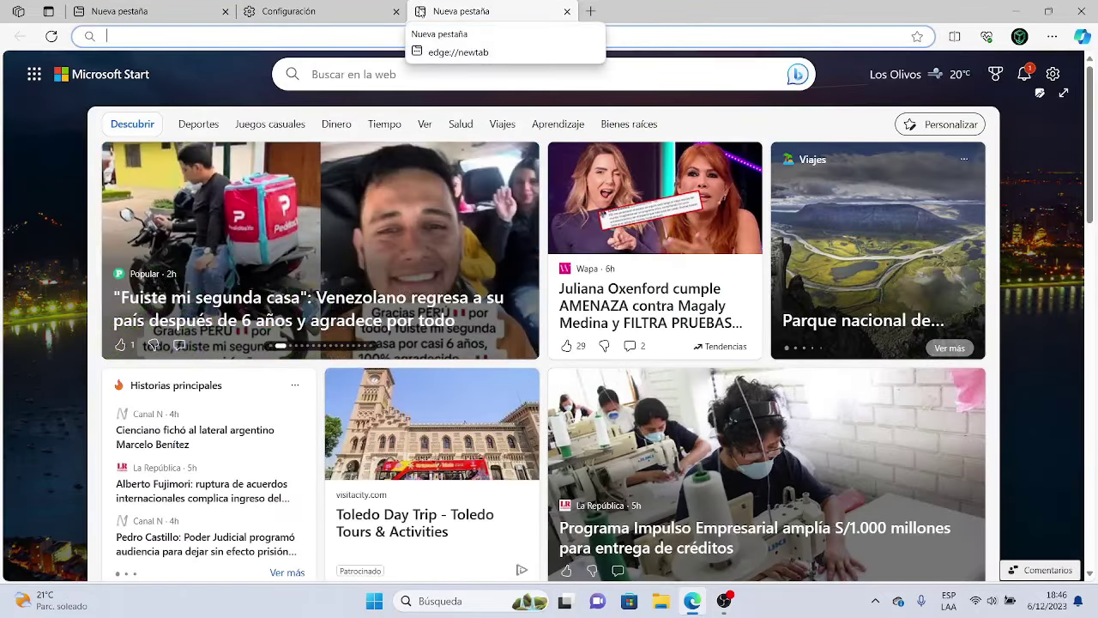
type("convoc")
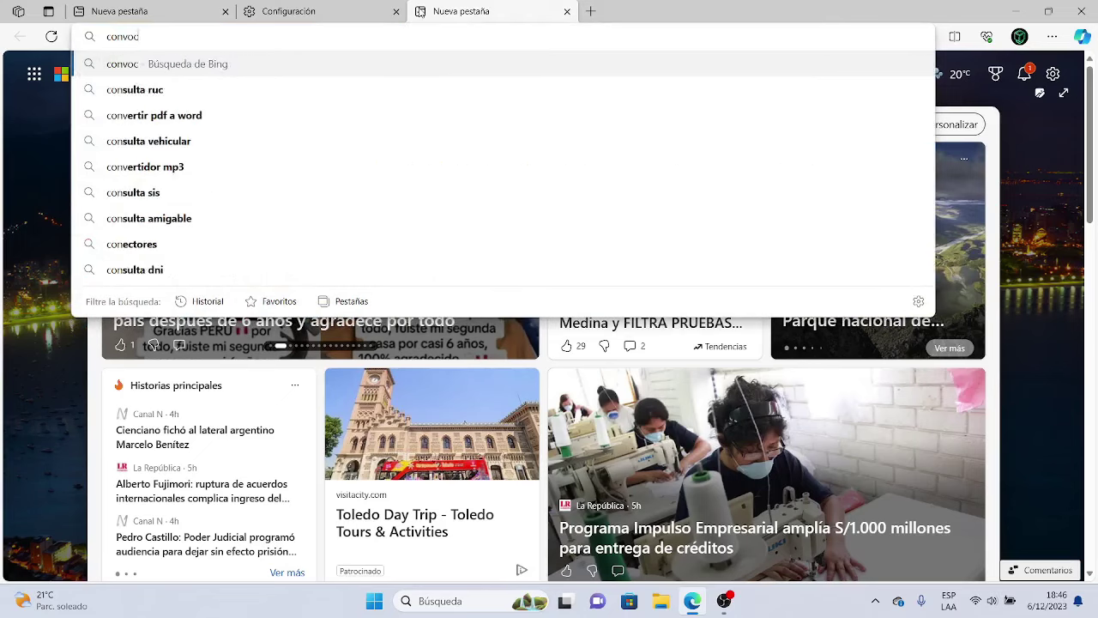
type("atorias")
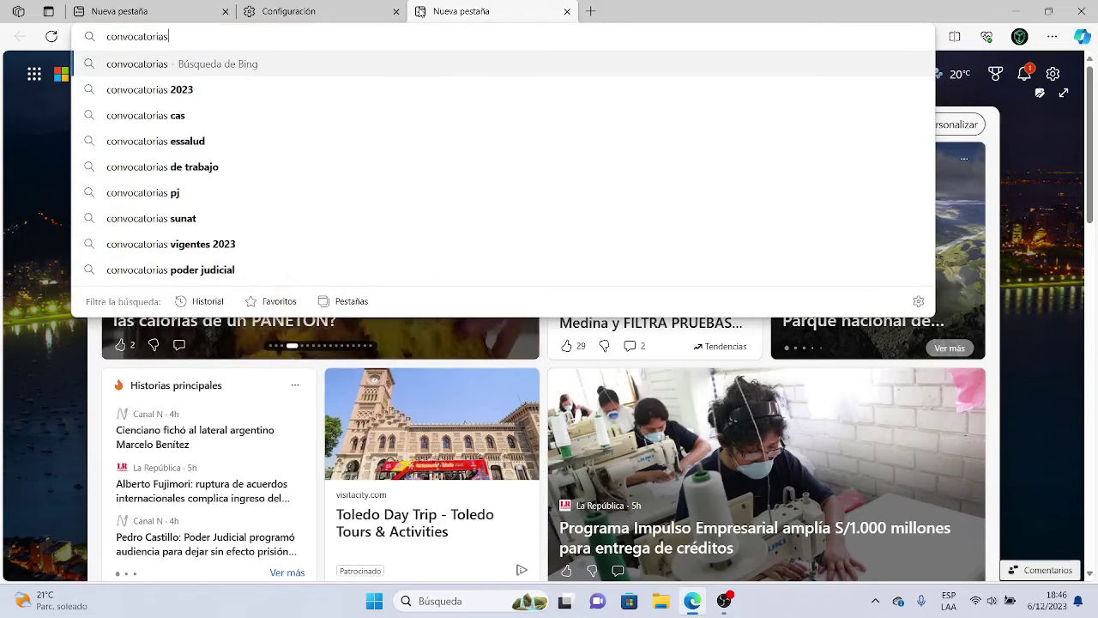
key("Down")
key("Return")
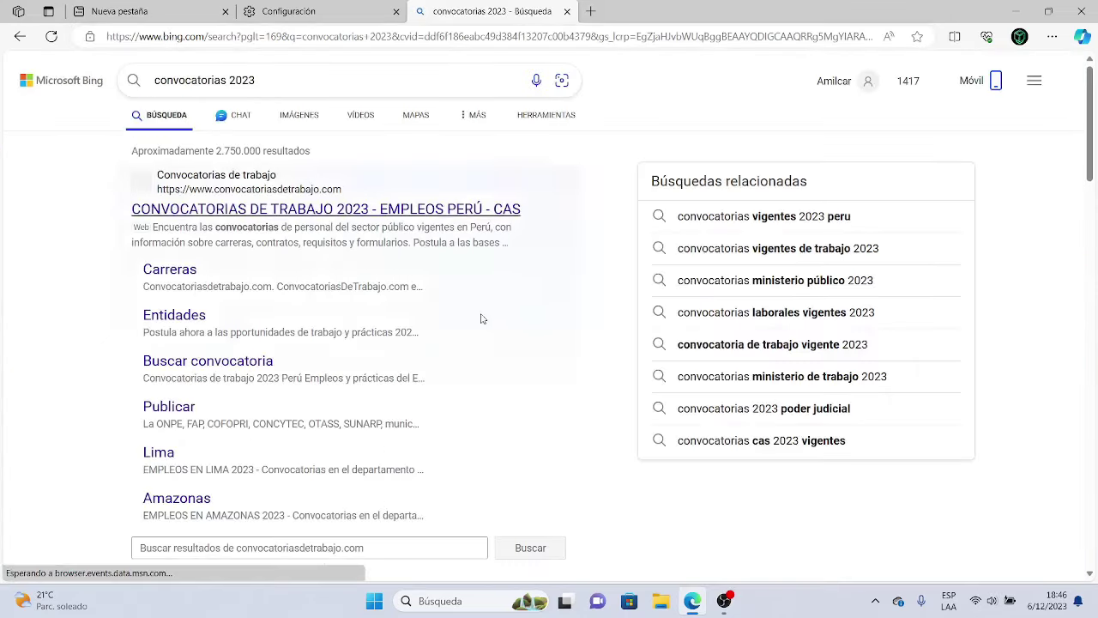
Return to the Edge privacy settings and turn off "Enviar solicitudes de 'No realizar seguimiento'"
left_click(292, 11)
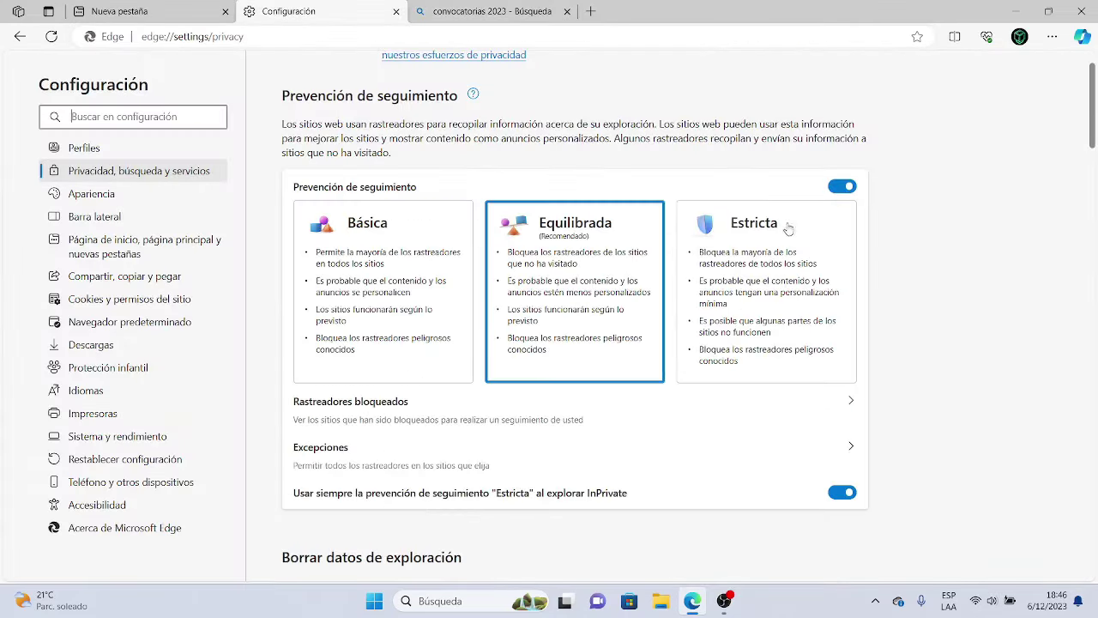
scroll(755, 355, "down", 3)
scroll(731, 372, "down", 5)
scroll(732, 372, "up", 3)
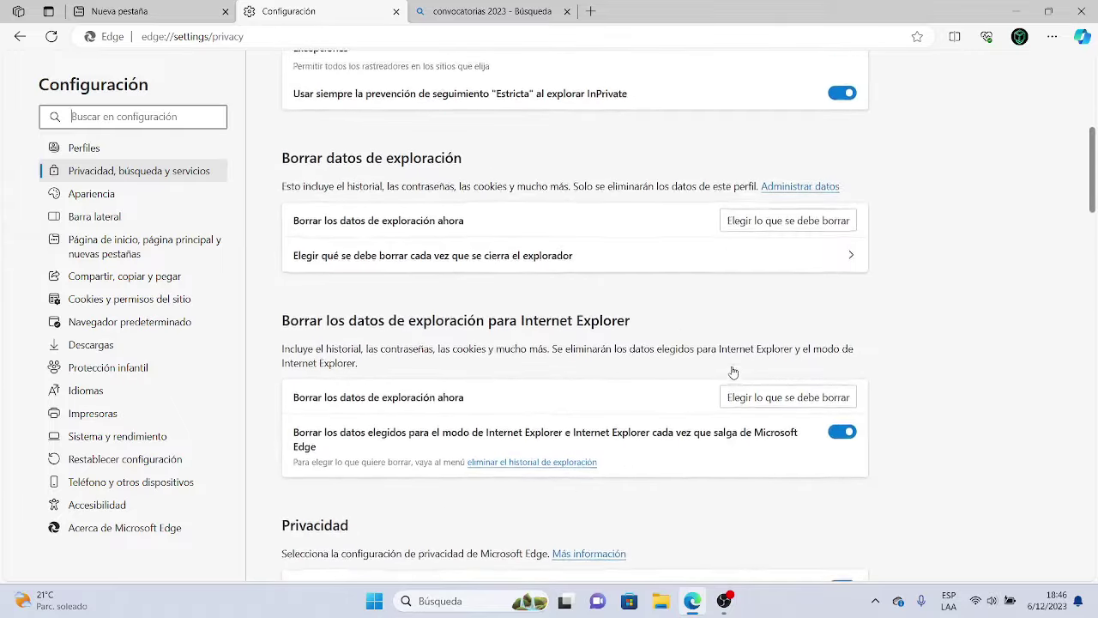
scroll(683, 379, "down", 2)
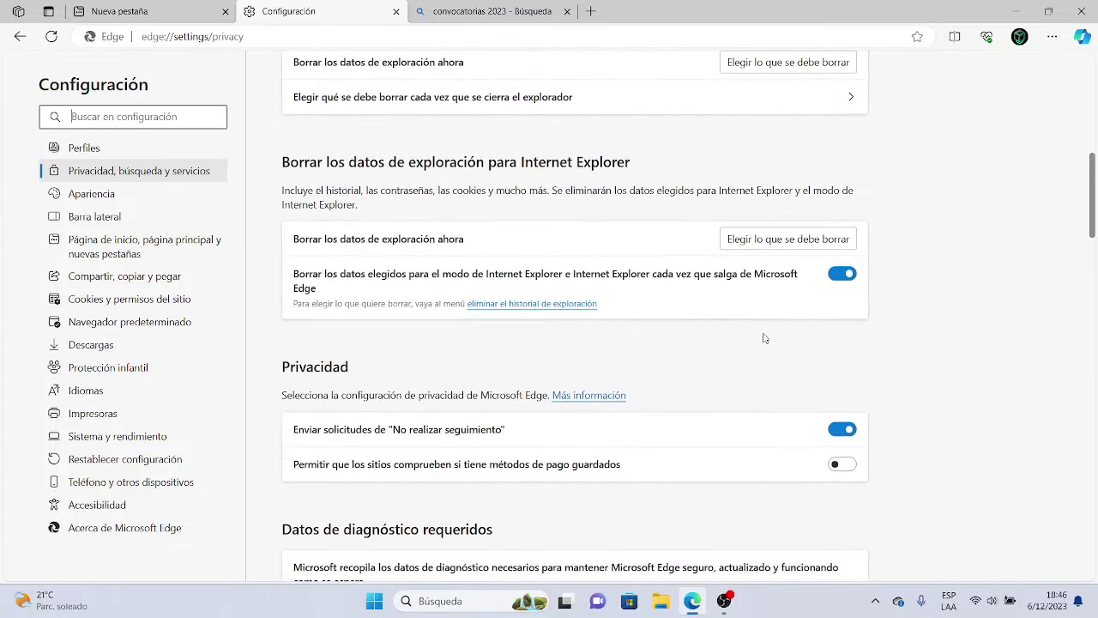
scroll(764, 338, "down", 4)
scroll(771, 326, "up", 2)
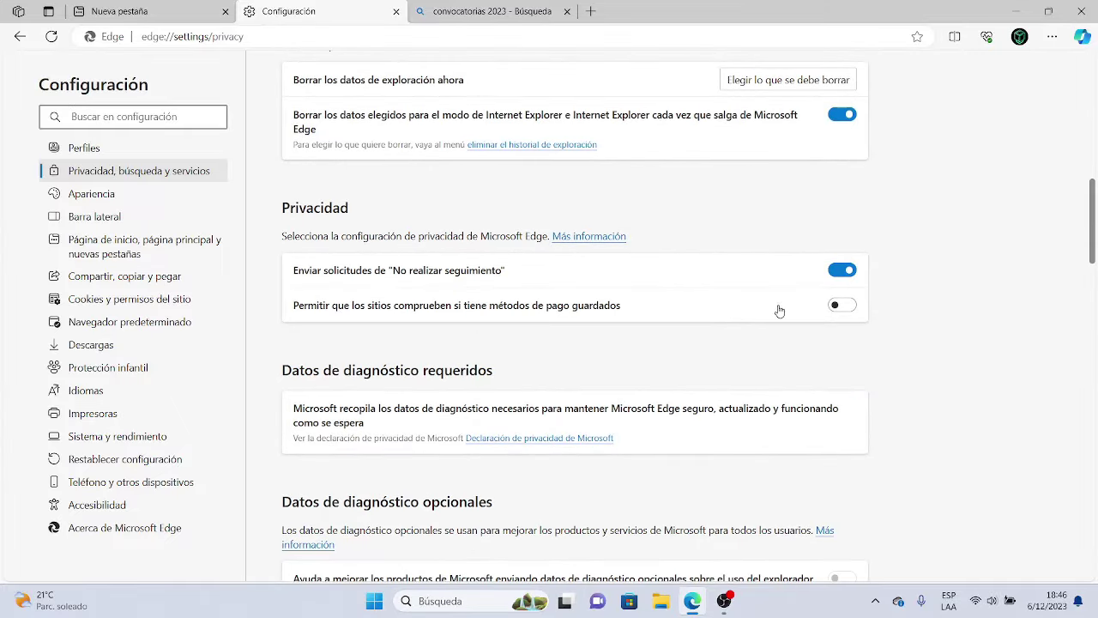
left_click(830, 272)
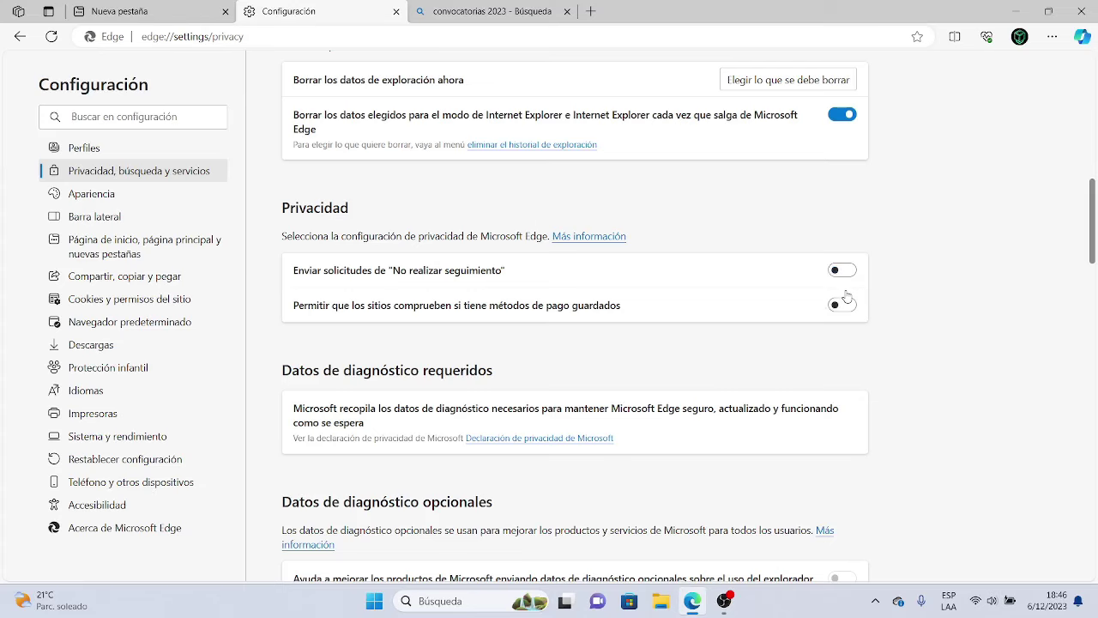
Set the "Mejore su seguridad en la Web" level to "Equilibrada" in the security section
scroll(847, 296, "down", 2)
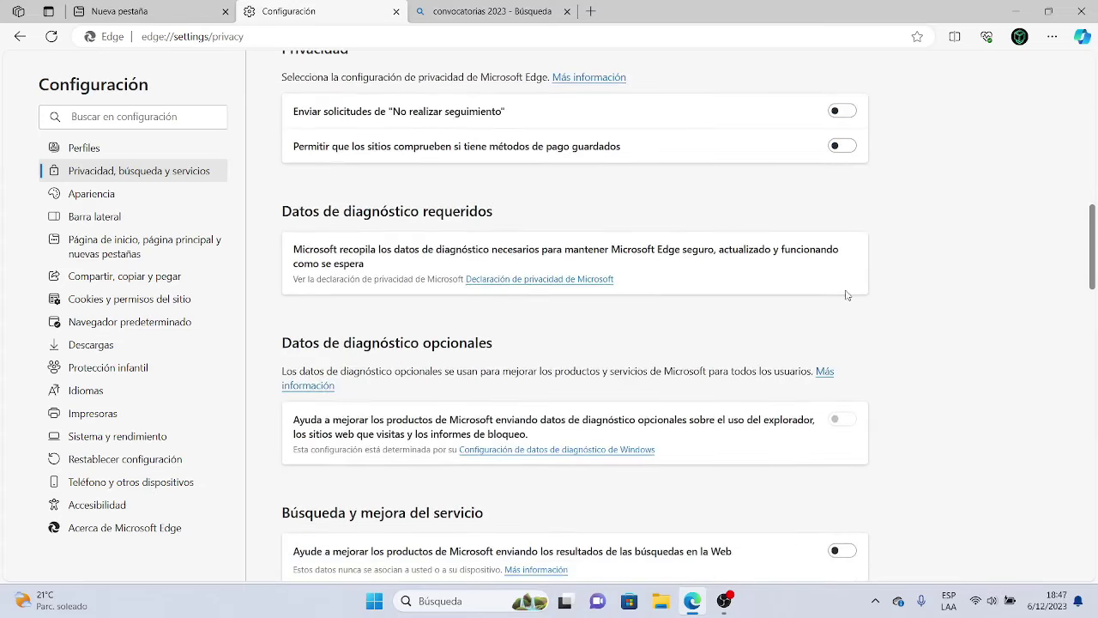
scroll(847, 295, "down", 4)
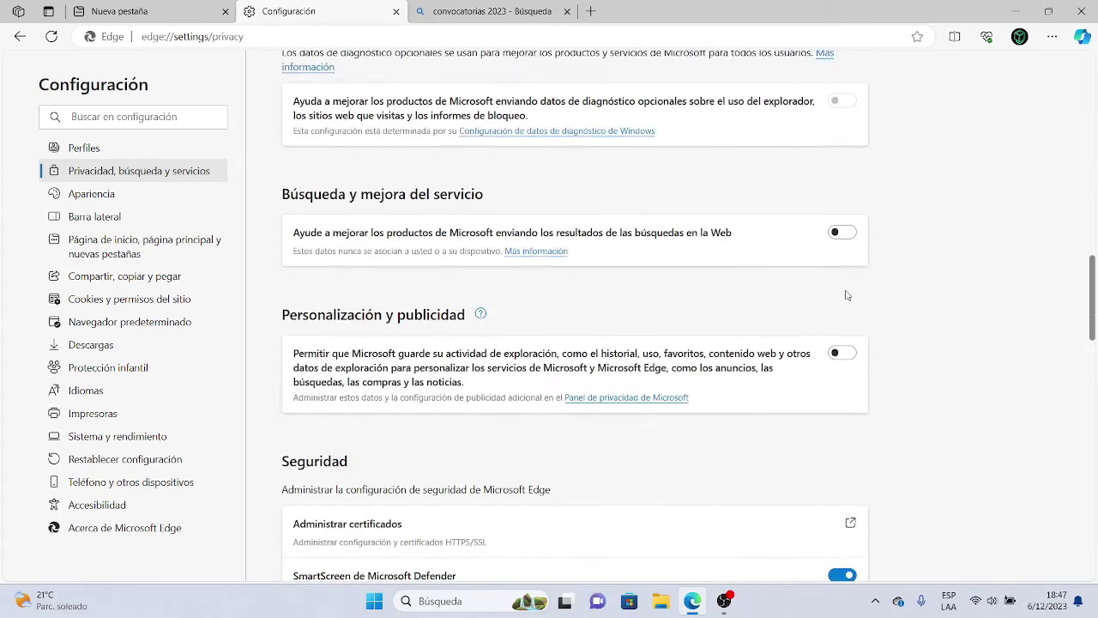
scroll(846, 295, "down", 5)
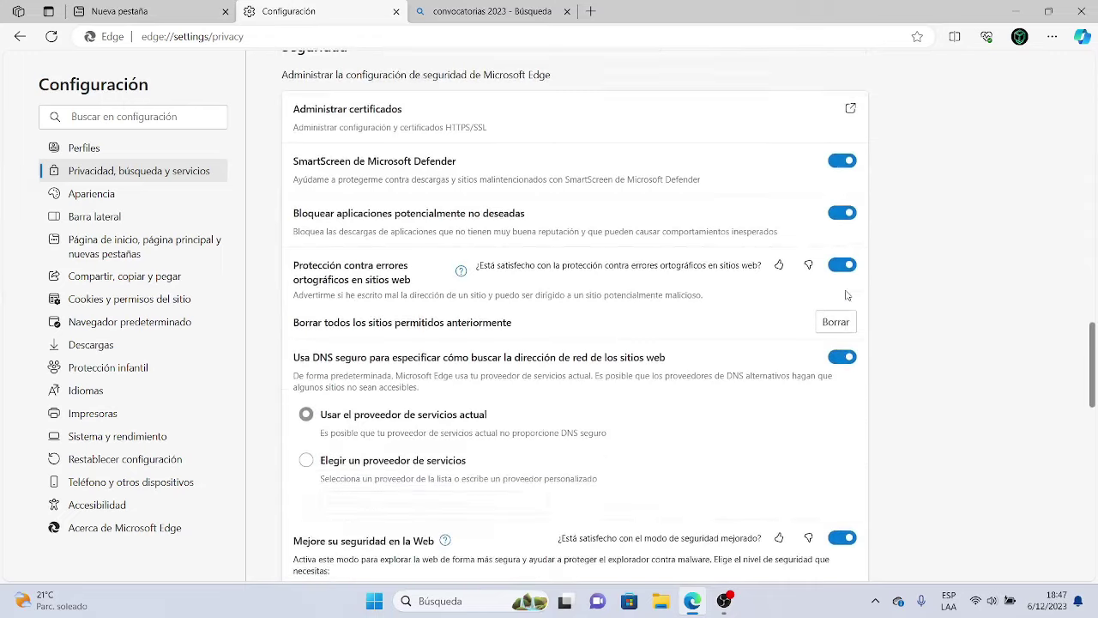
scroll(847, 295, "up", 1)
scroll(846, 295, "down", 4)
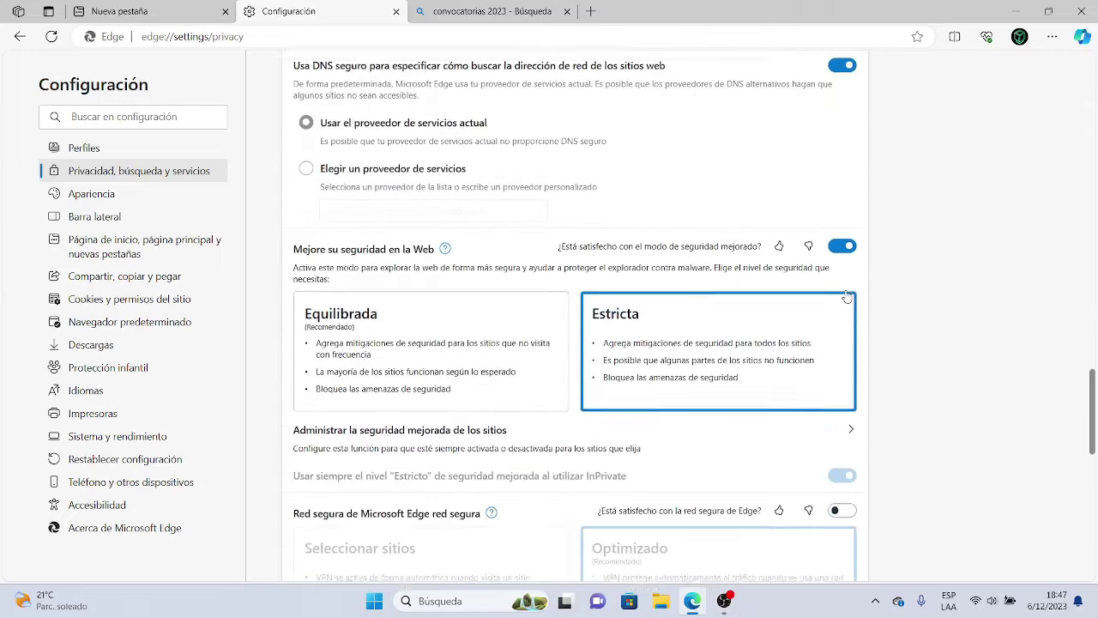
left_click(328, 311)
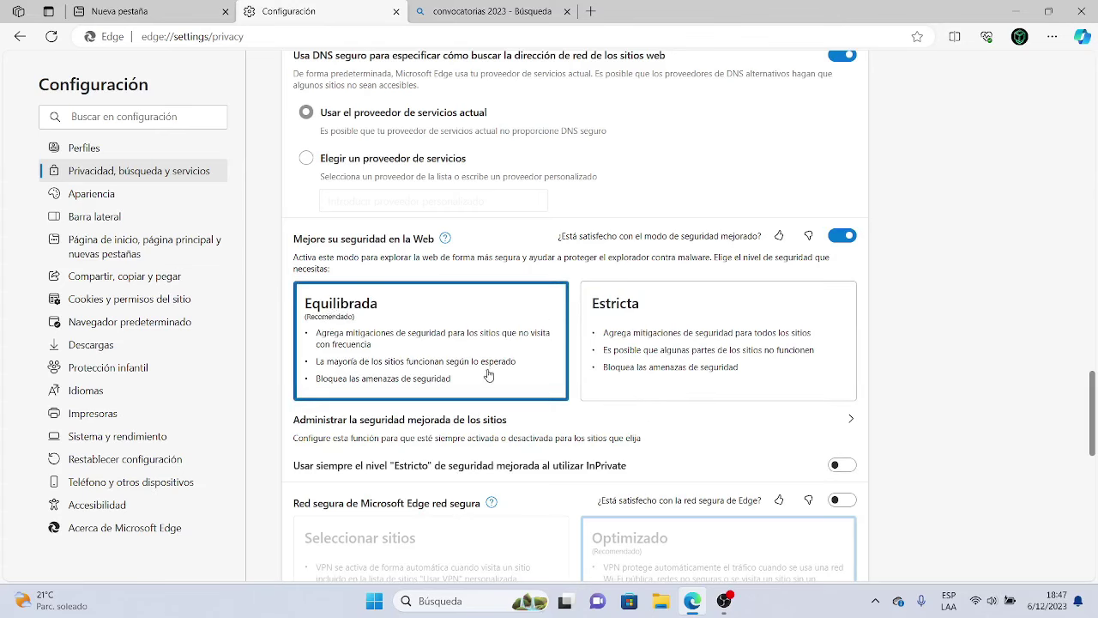
Turn on "Red segura de Microsoft Edge" beneath the enhanced web security settings
scroll(513, 350, "down", 5)
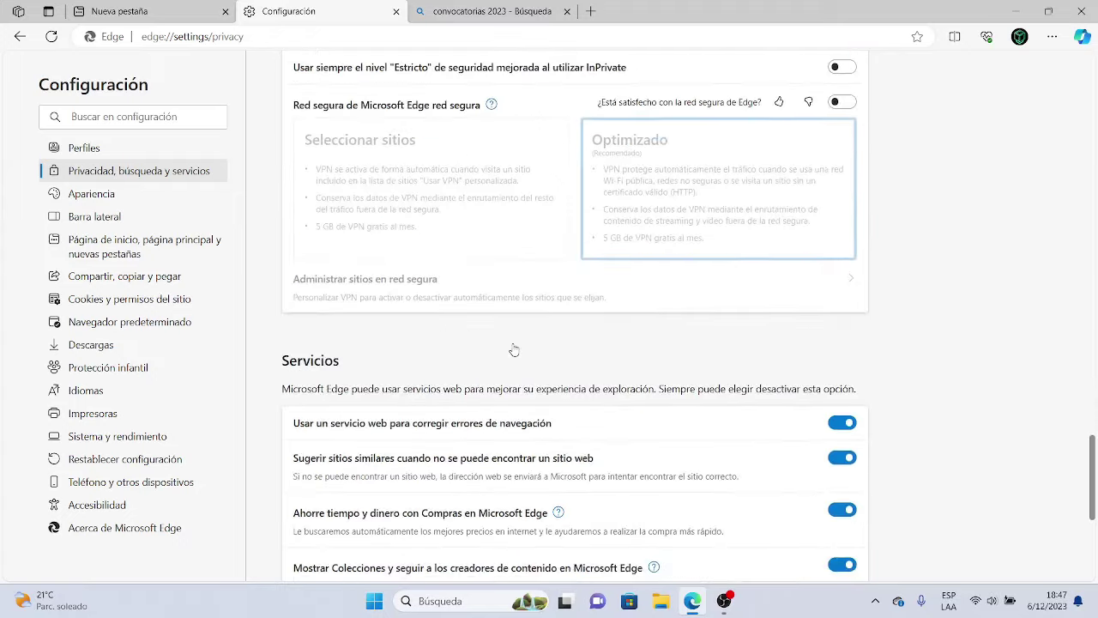
scroll(549, 343, "up", 2)
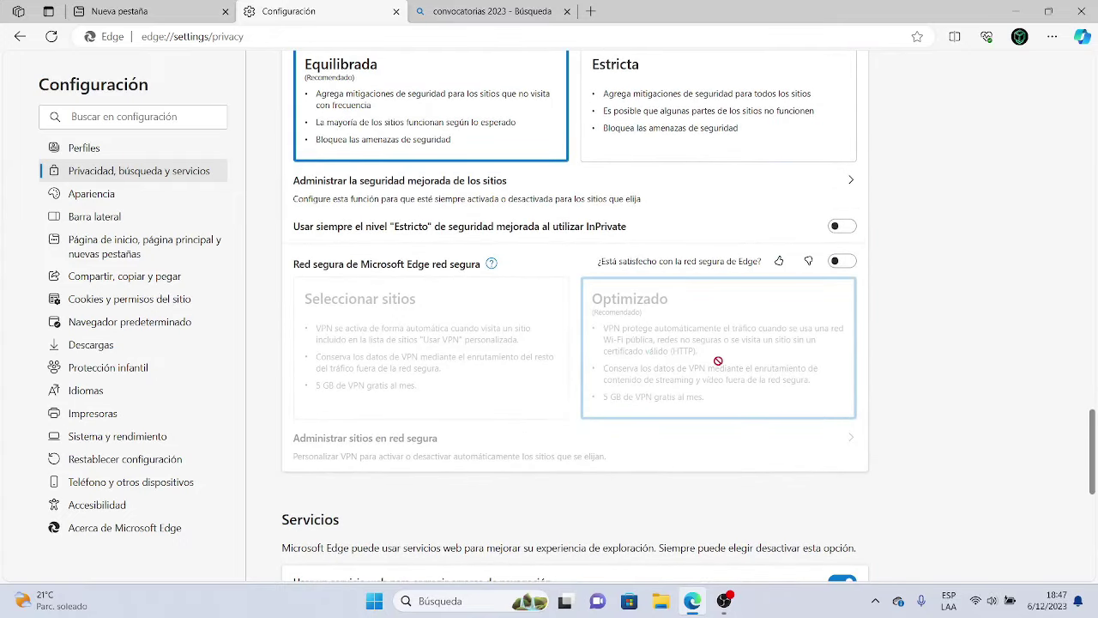
left_click(843, 262)
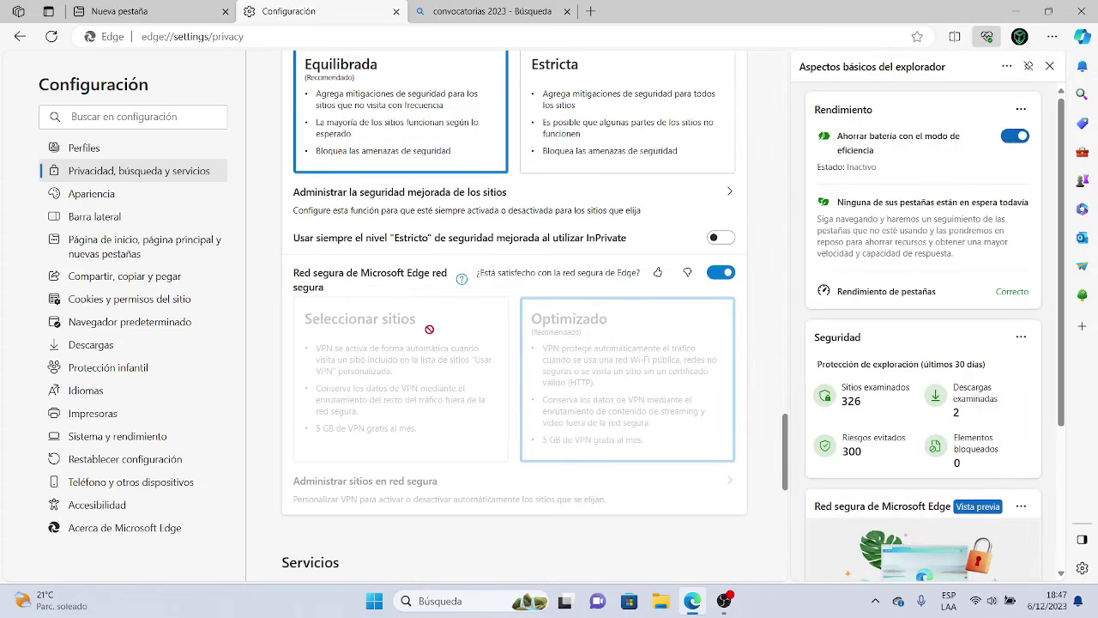
left_click(719, 274)
left_click(726, 273)
Turn the battery-saving efficiency mode off and back on, and close the browser essentials pane
left_click(1004, 139)
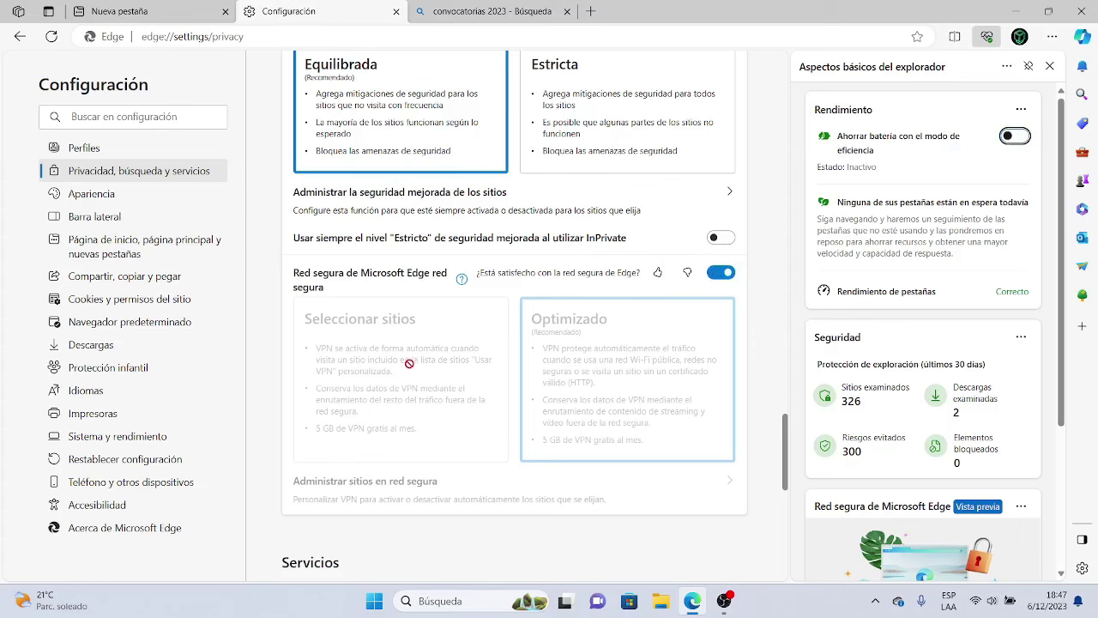
left_click(1015, 136)
left_click(1049, 66)
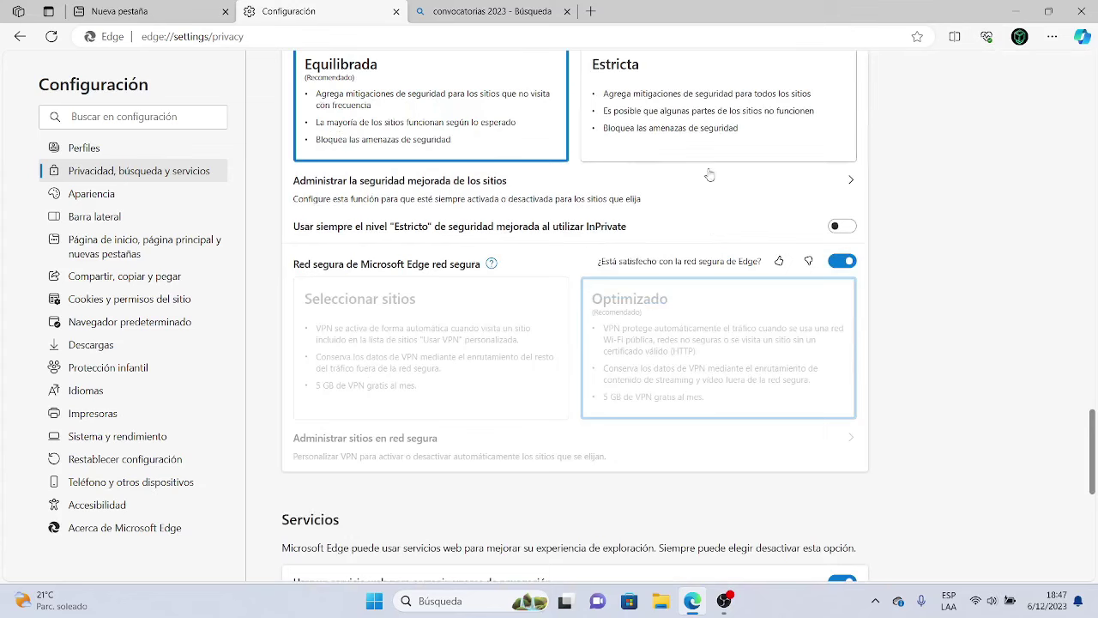
Turn on always using the "Estricto" enhanced security level in InPrivate and turn off "Red segura de Microsoft Edge"
left_click(843, 226)
left_click(842, 260)
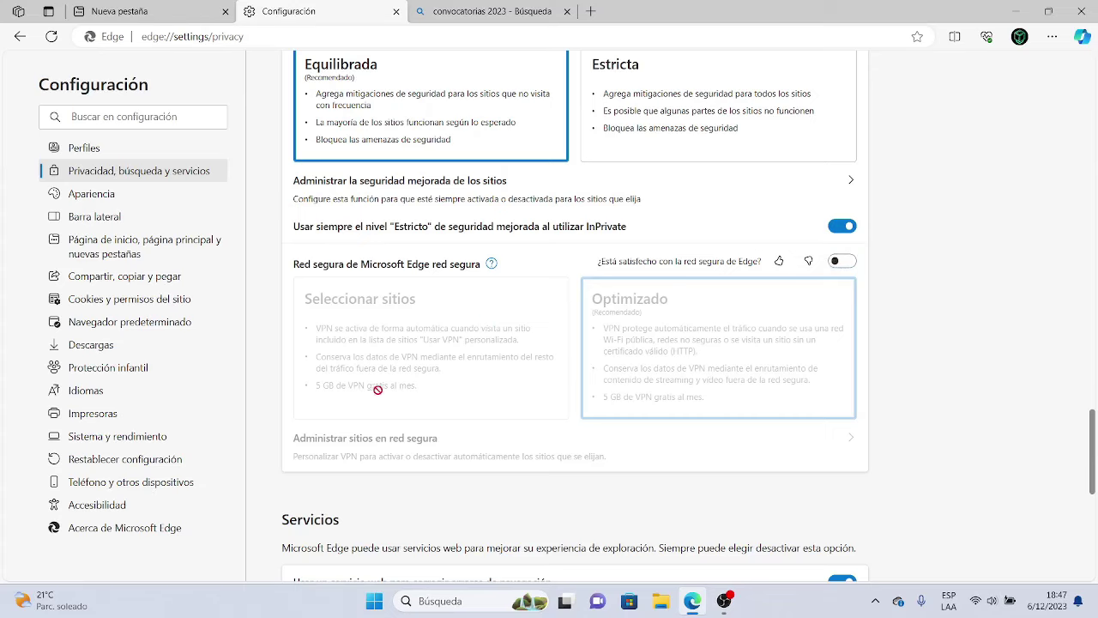
Review the privacy settings from the web security levels back up to the tracking prevention section
scroll(436, 373, "up", 1)
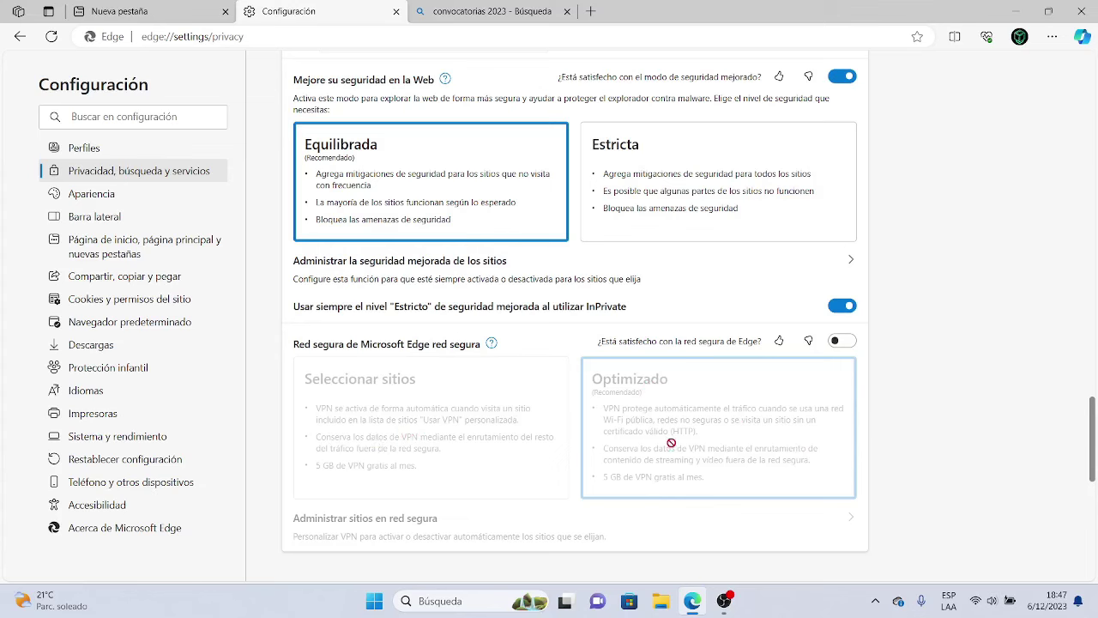
scroll(653, 392, "up", 5)
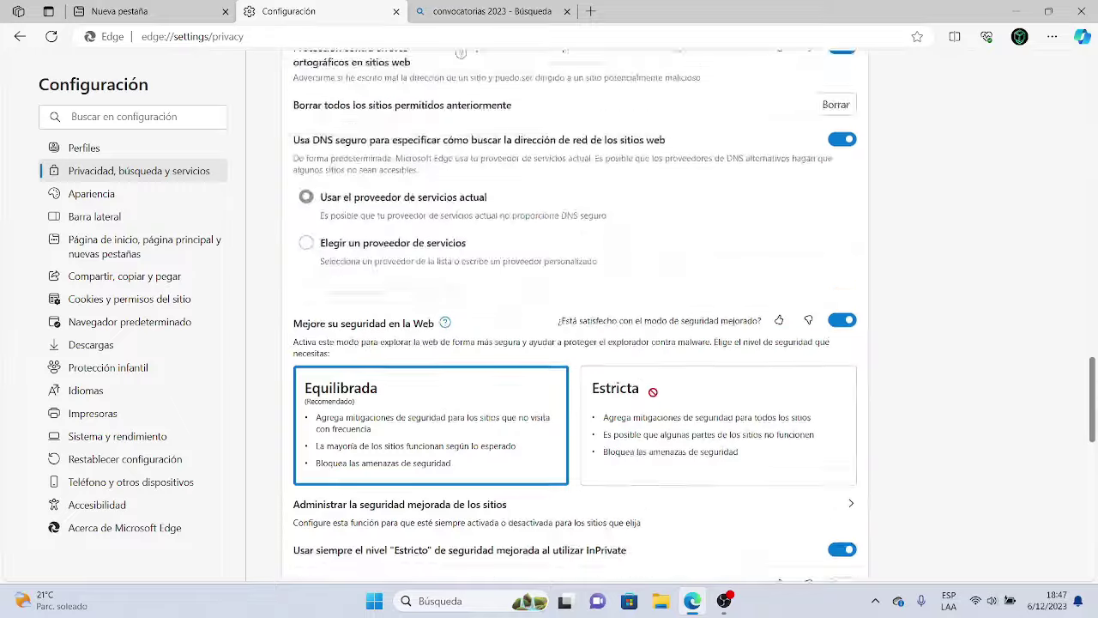
scroll(654, 398, "down", 4)
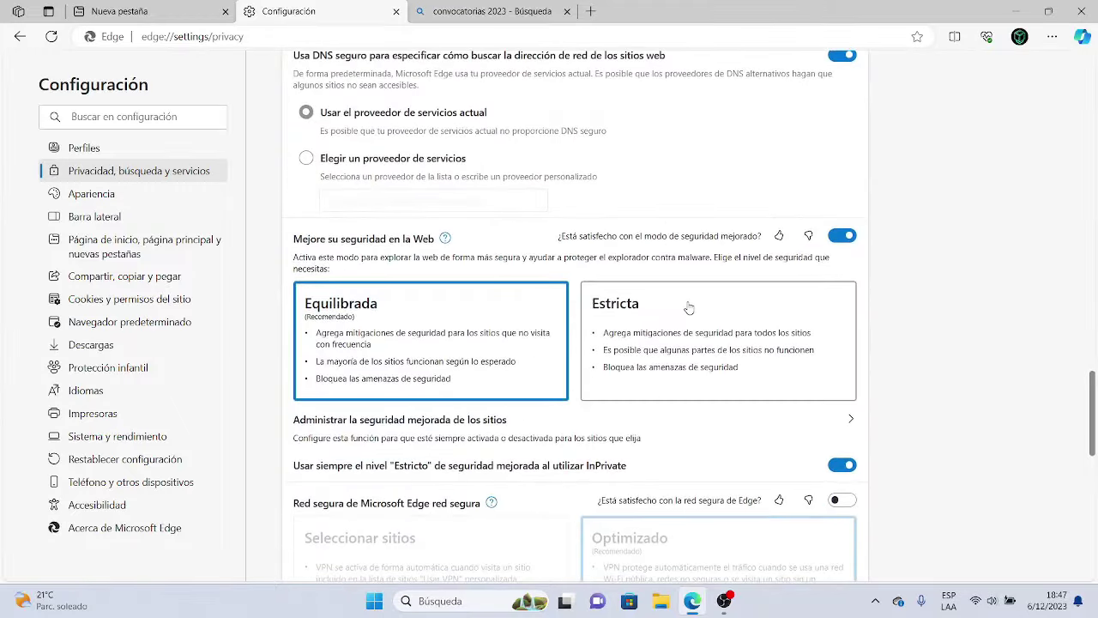
scroll(689, 307, "up", 15)
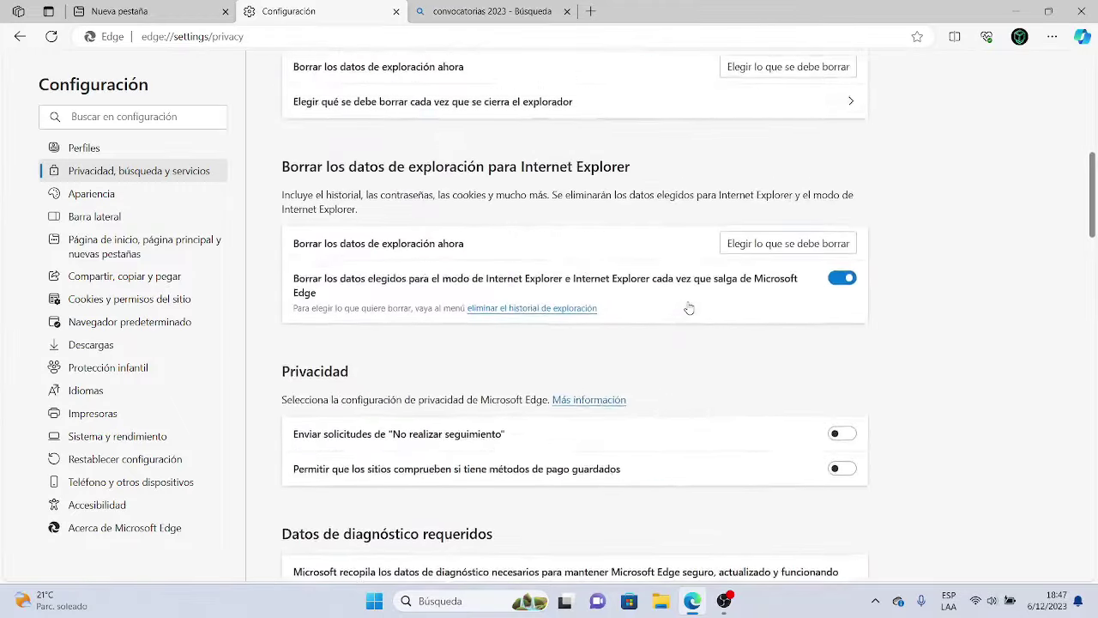
scroll(689, 307, "up", 5)
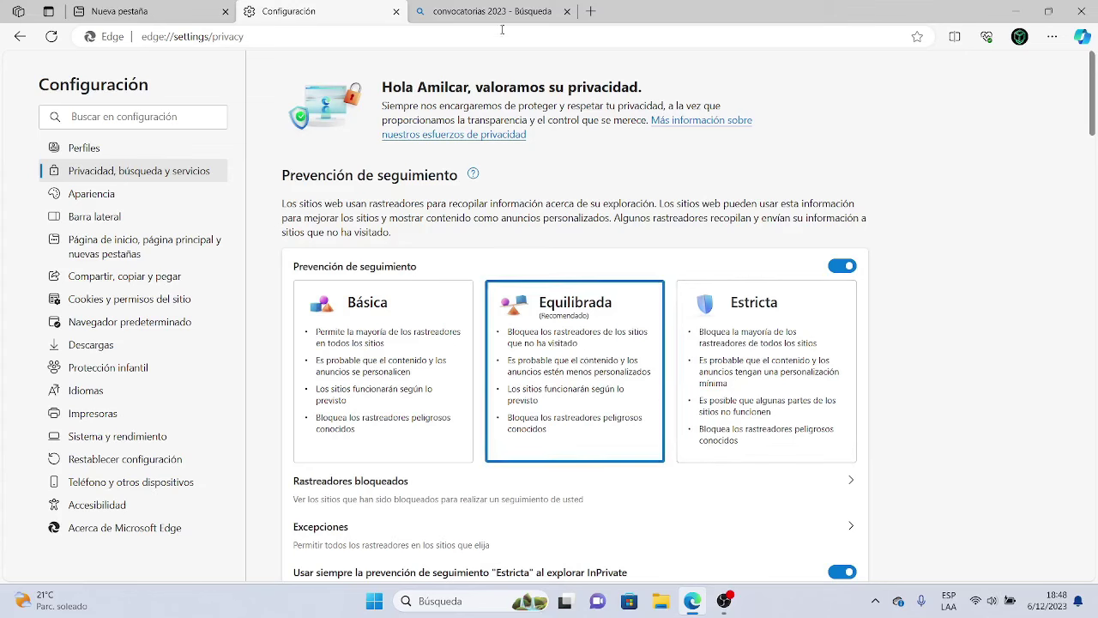
Open the Convocatorias de trabajo site from the "convocatorias 2023" results, browse its job listings and return to the results
mouse_move(514, 12)
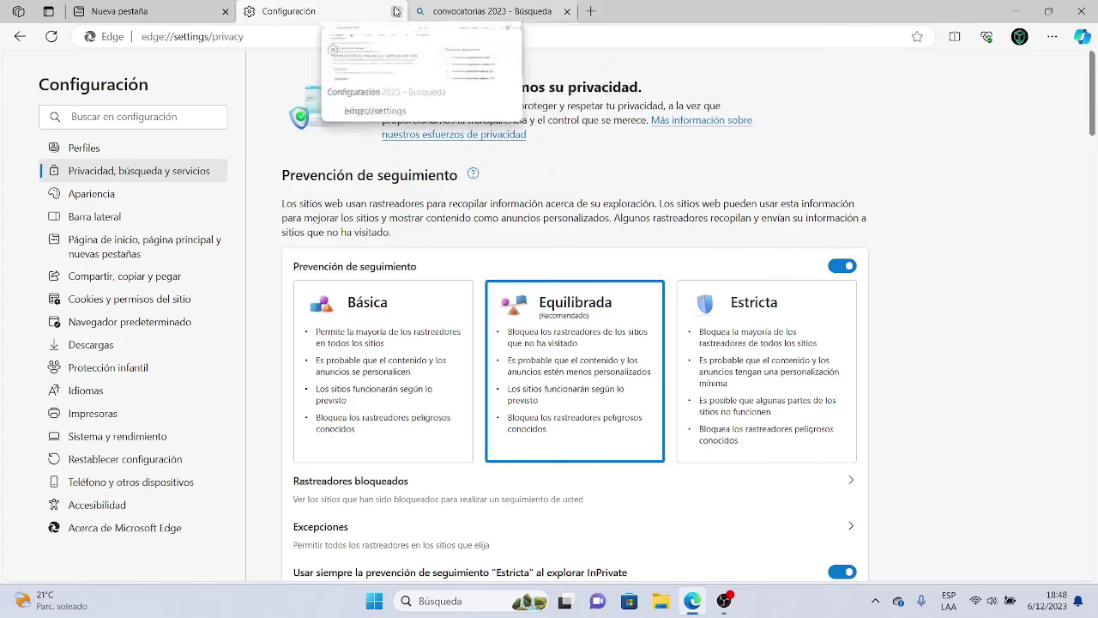
left_click(515, 12)
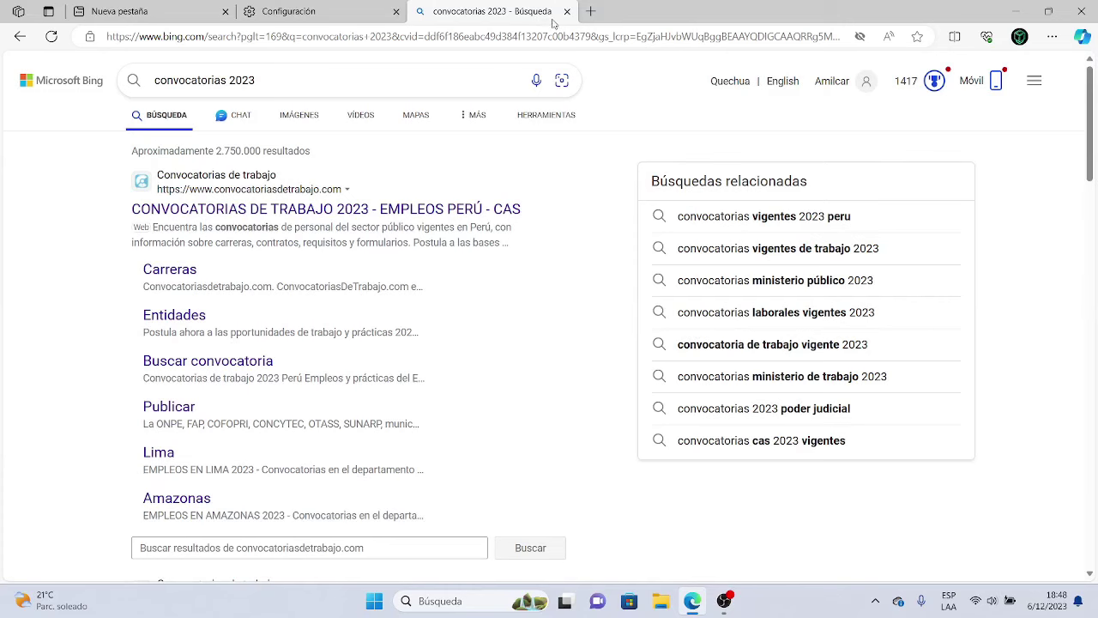
left_click(219, 212)
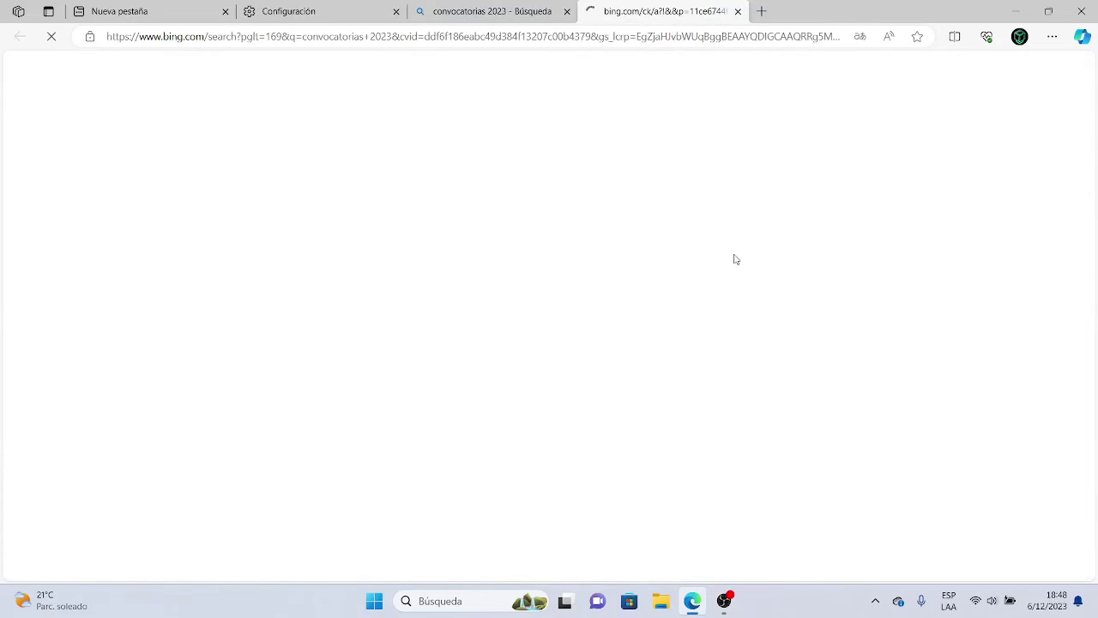
scroll(736, 258, "down", 10)
scroll(739, 254, "down", 15)
scroll(739, 256, "down", 15)
scroll(738, 257, "down", 15)
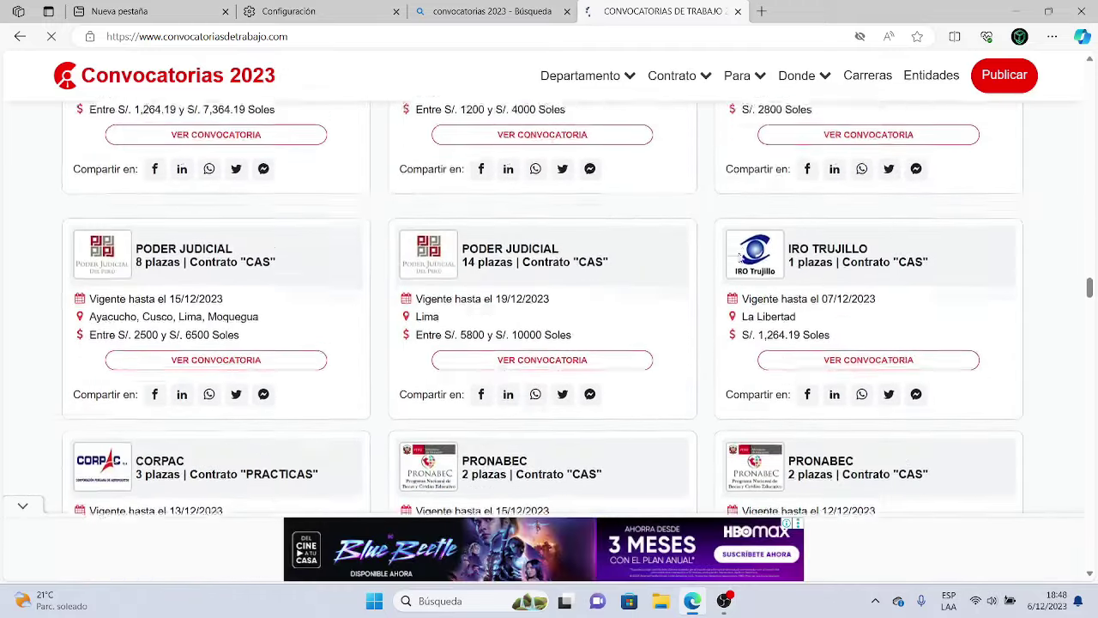
scroll(739, 255, "down", 1)
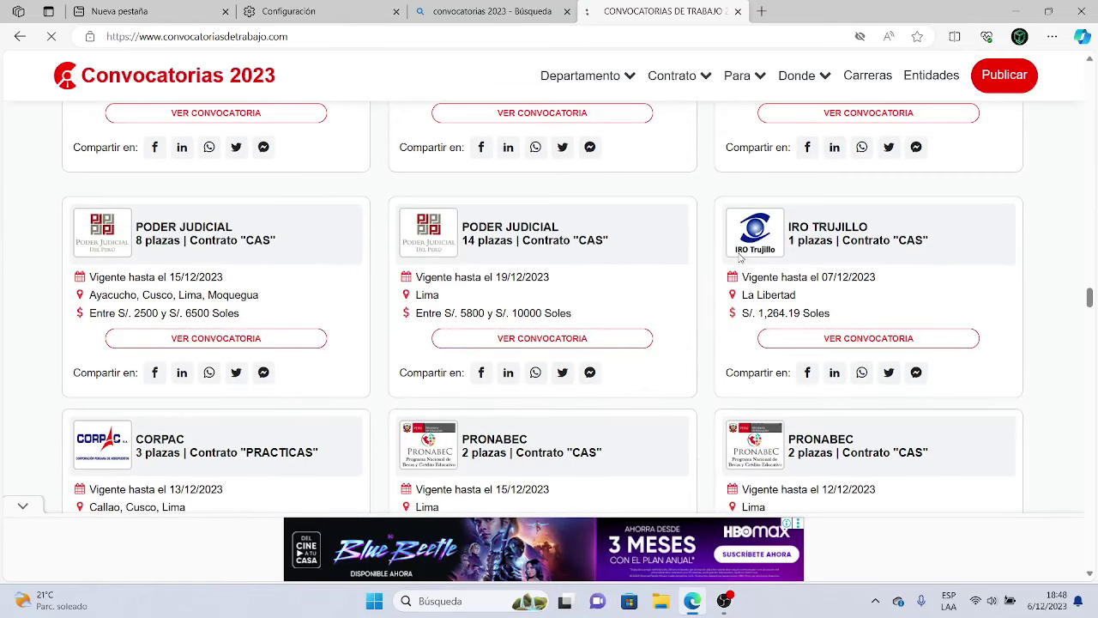
scroll(740, 257, "down", 15)
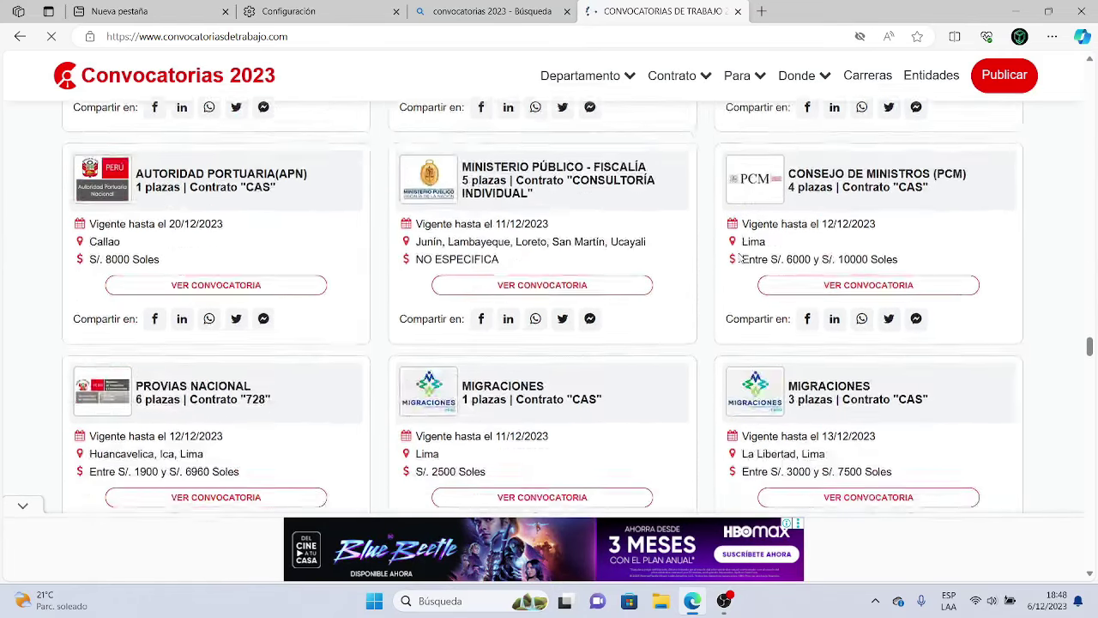
scroll(735, 252, "down", 5)
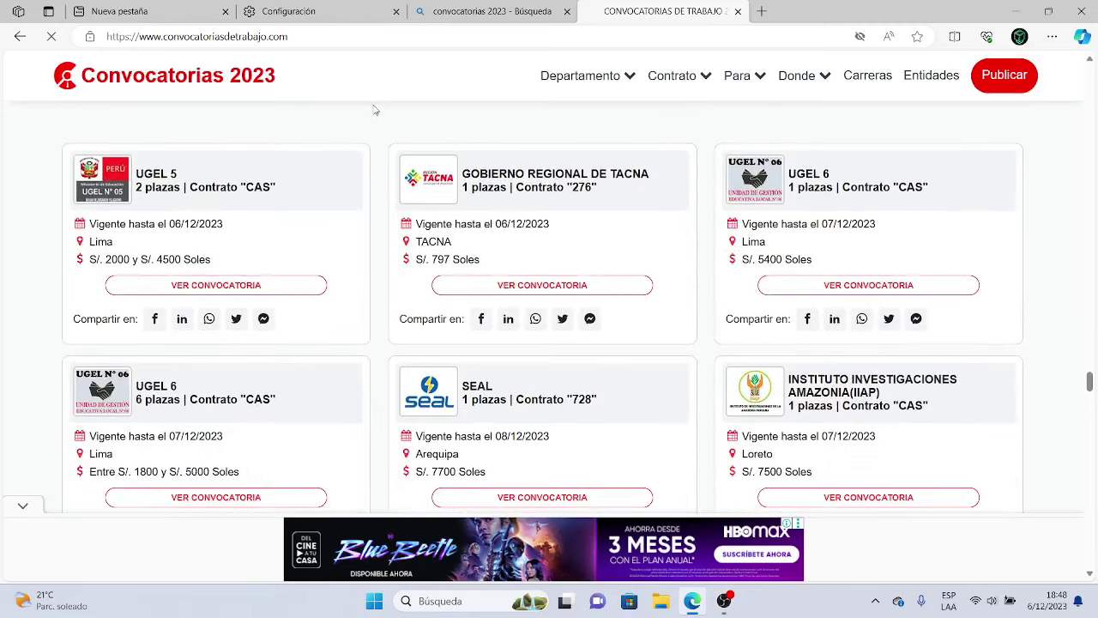
left_click(20, 36)
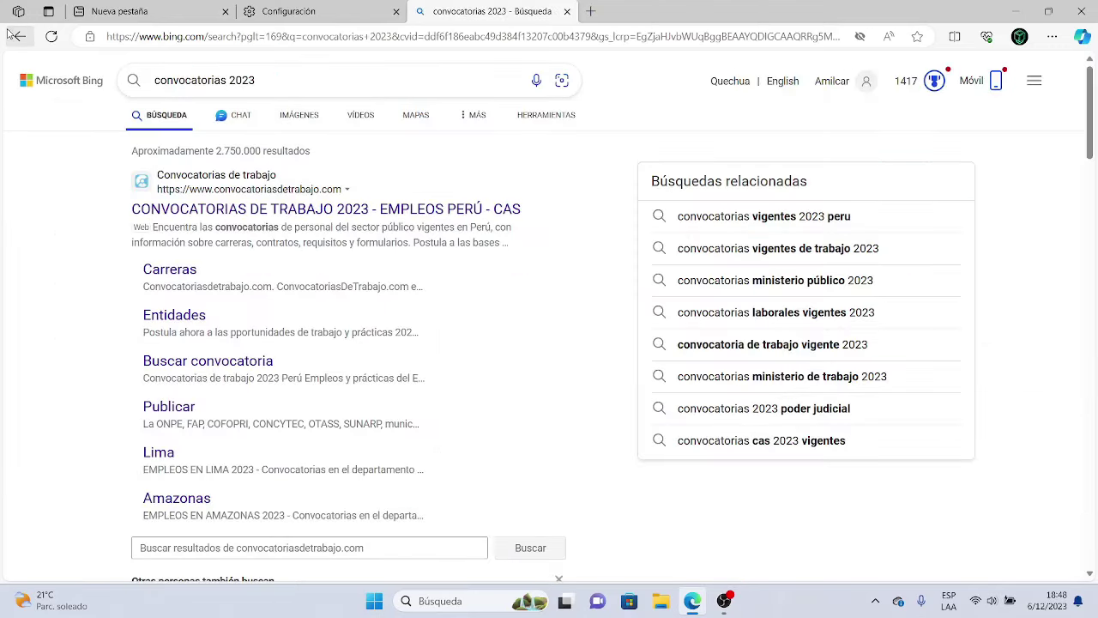
Look through the other "convocatorias 2023" search results and return to the beginning of the list
scroll(218, 177, "down", 10)
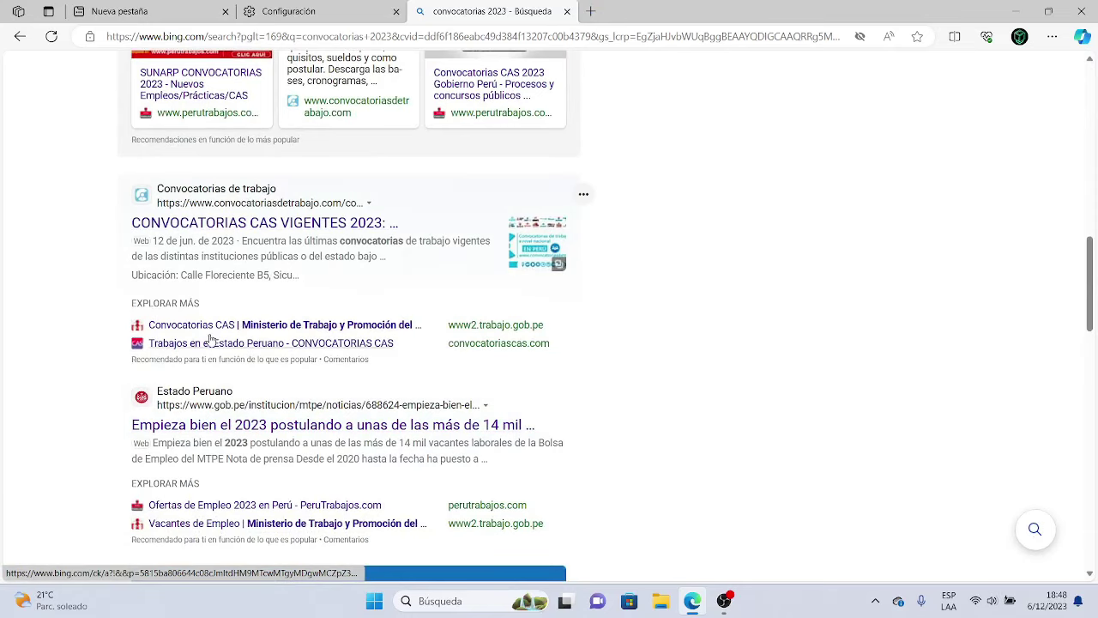
scroll(215, 390, "down", 3)
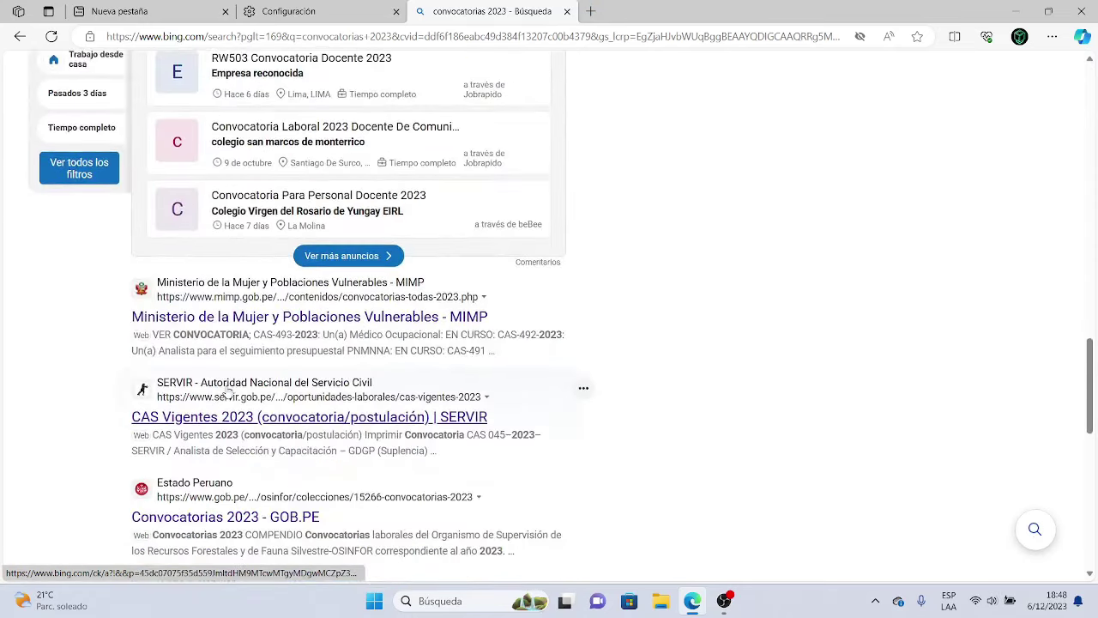
scroll(226, 392, "up", 15)
scroll(239, 390, "up", 3)
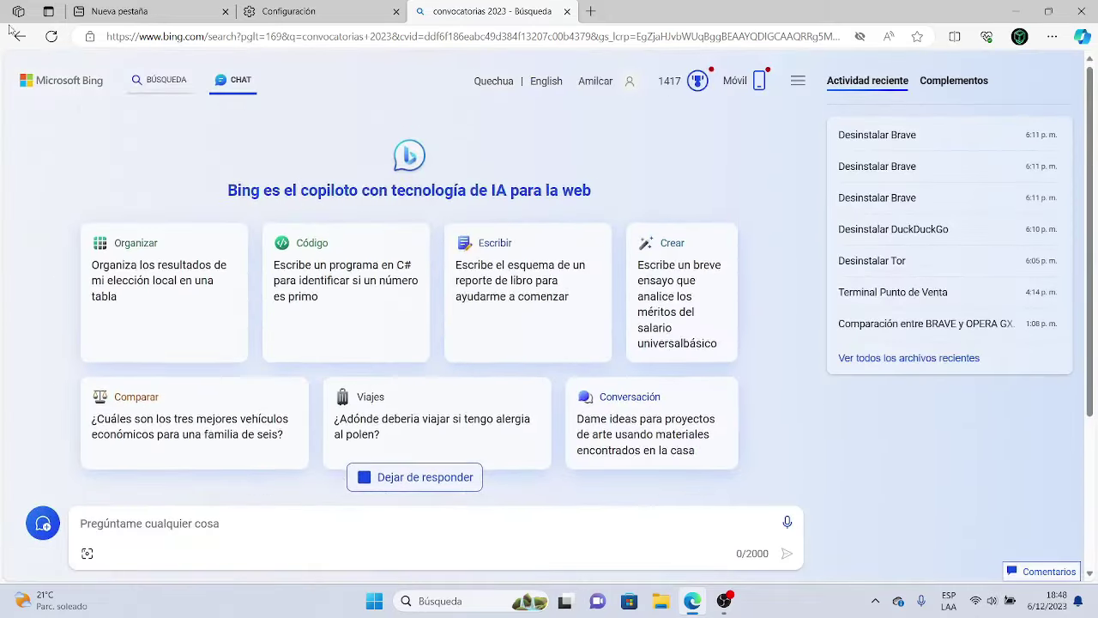
scroll(300, 92, "down", 3)
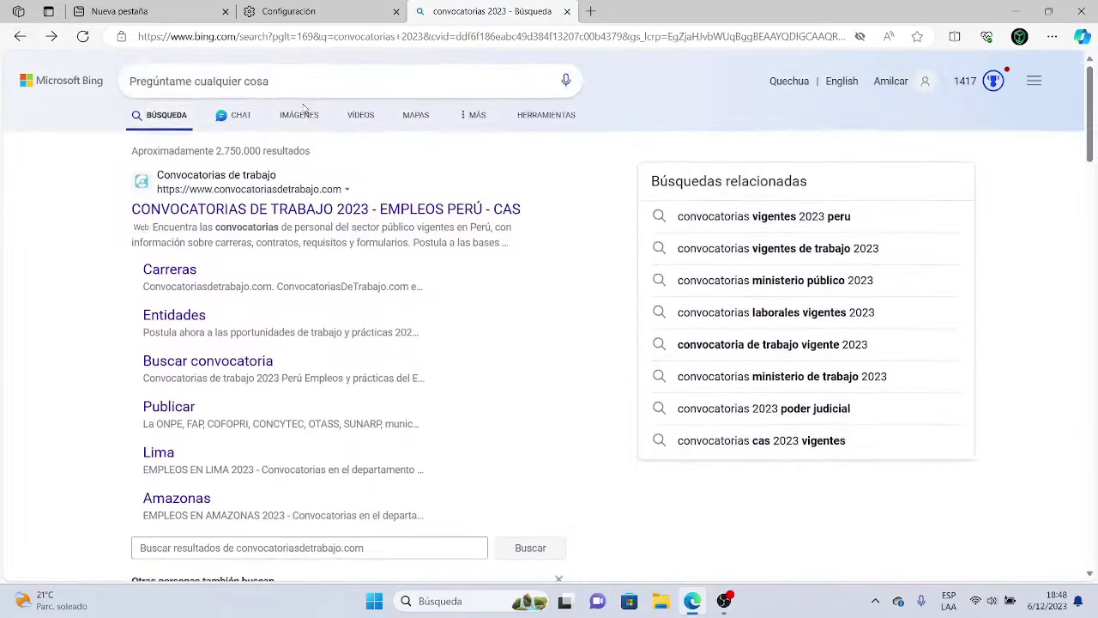
Search Bing for "convocatorias" and refine the search to "convocatorias trabaj"
left_click(308, 86)
key("BackSpace")
key("BackSpace")
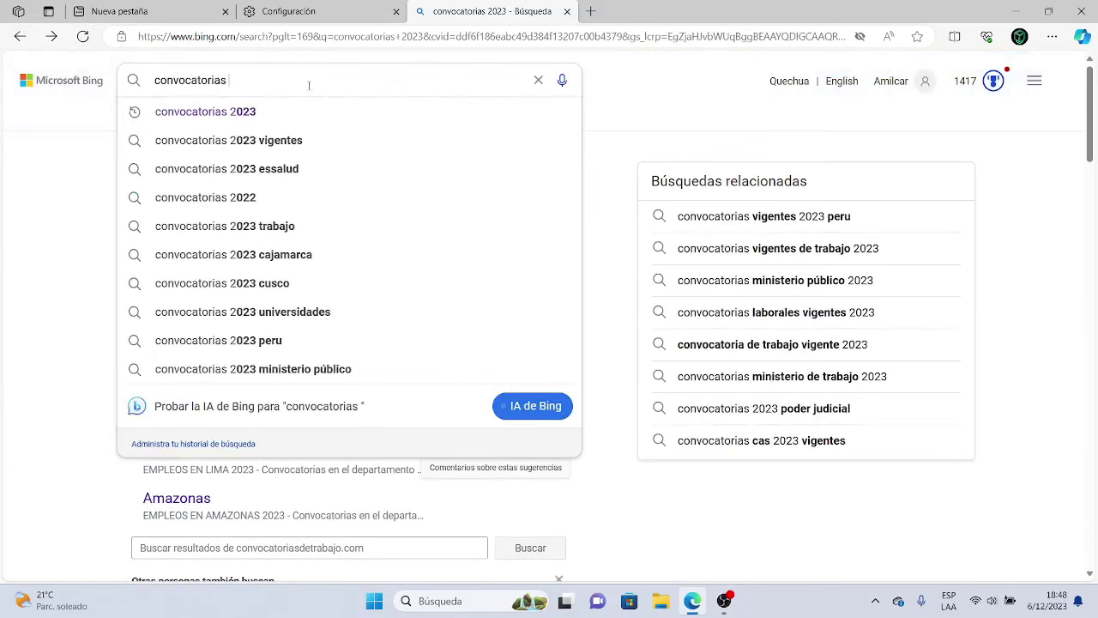
key("Return")
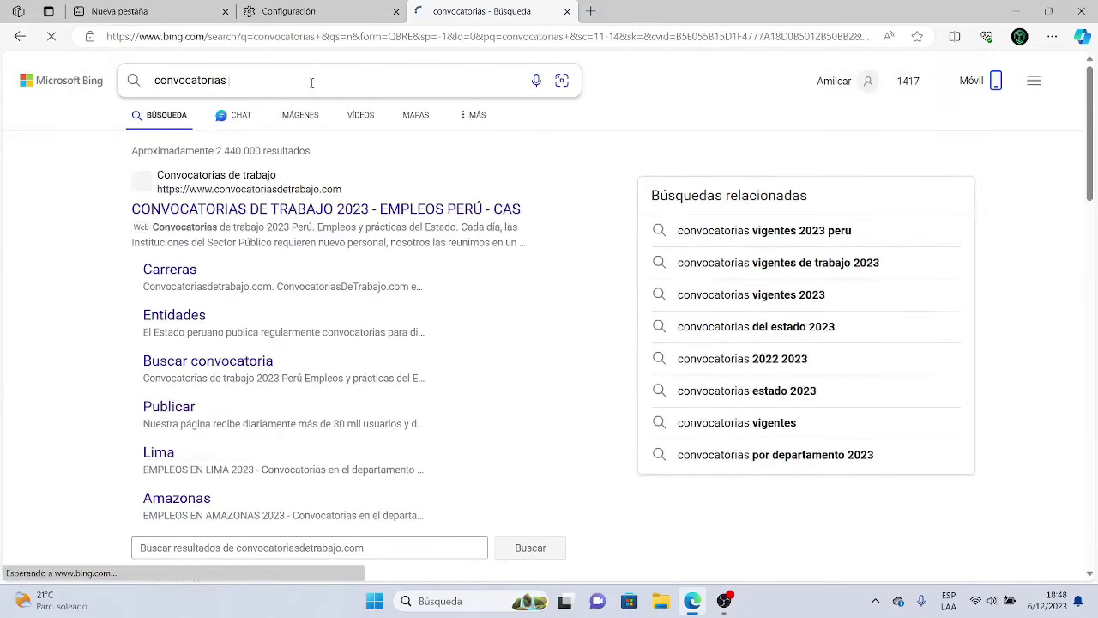
left_click(311, 88)
type("trabaj")
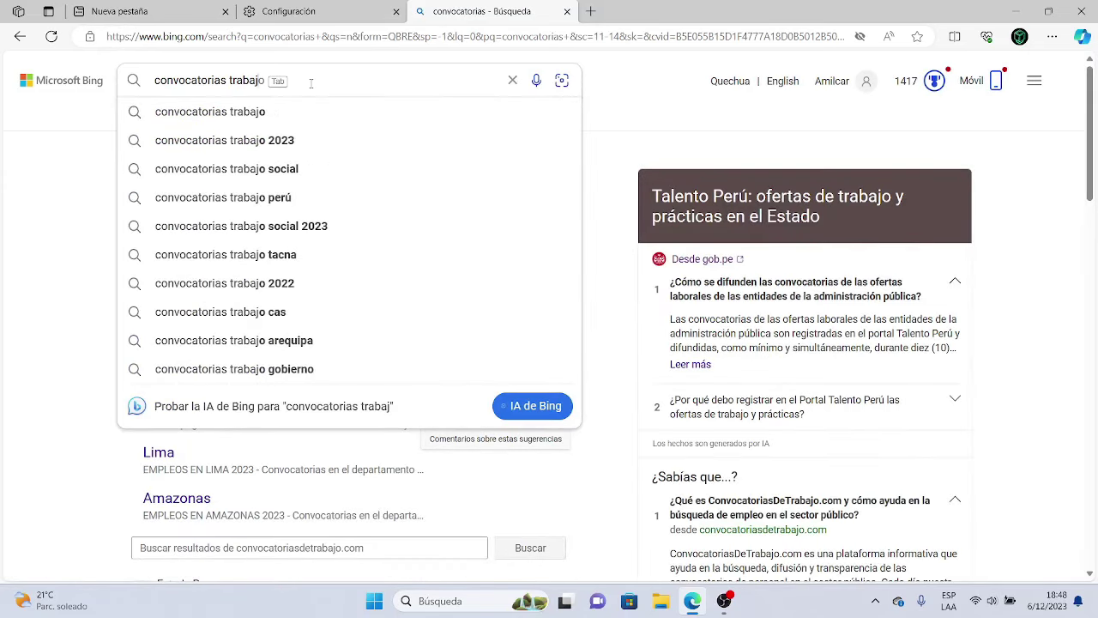
key("Return")
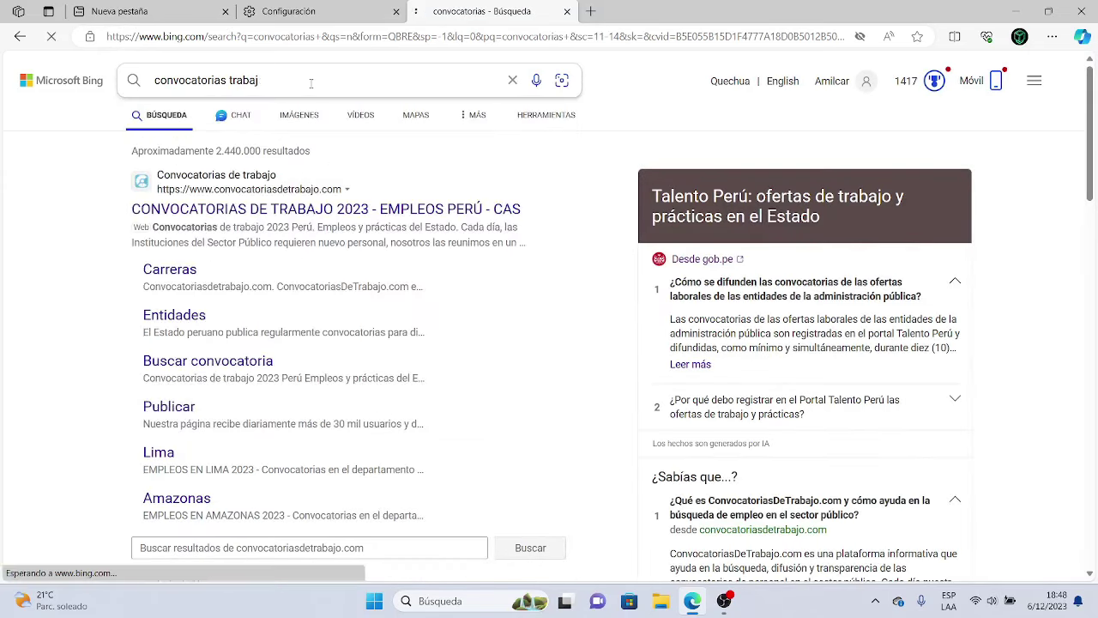
Open the Perutrabajos result "CONVOCATORIAS DE TRABAJO 2023 EN PERU" from the search results
scroll(324, 260, "down", 6)
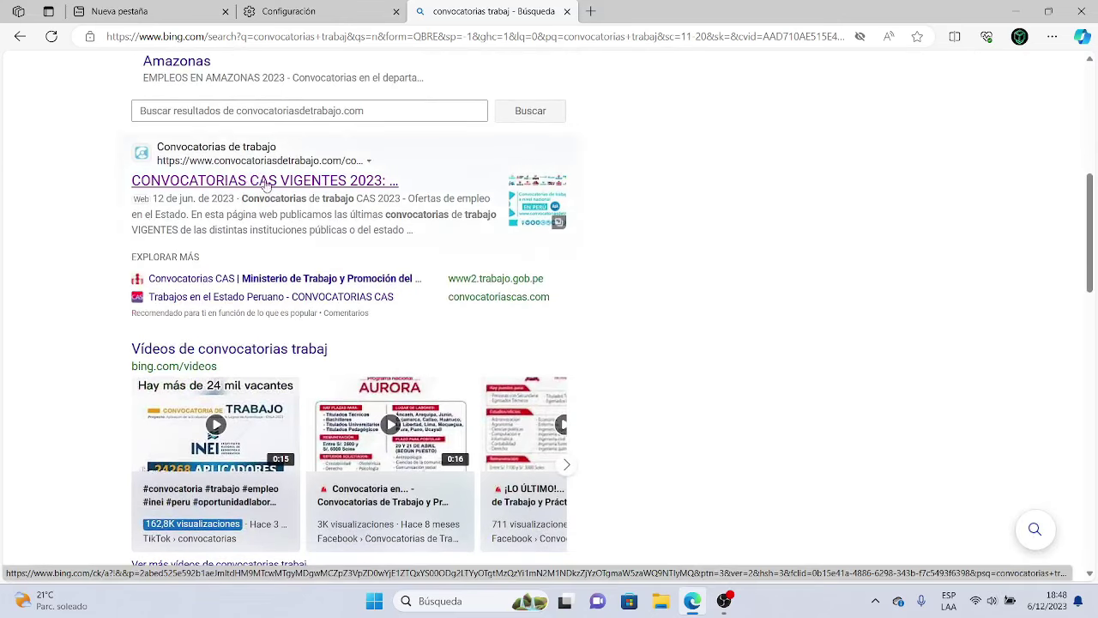
scroll(280, 183, "down", 5)
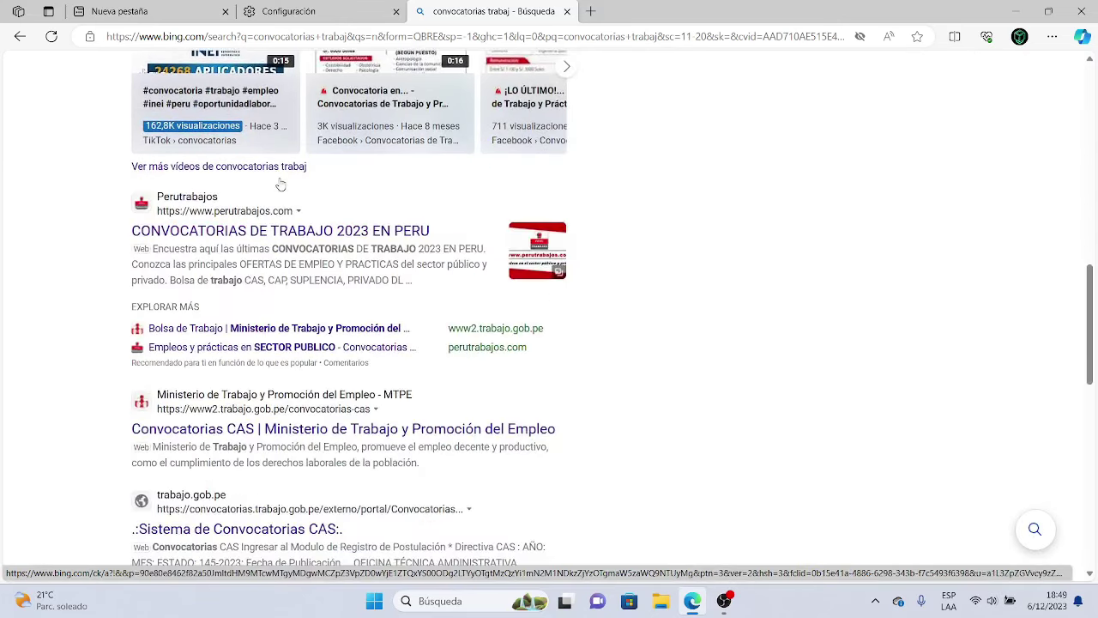
left_click(289, 239)
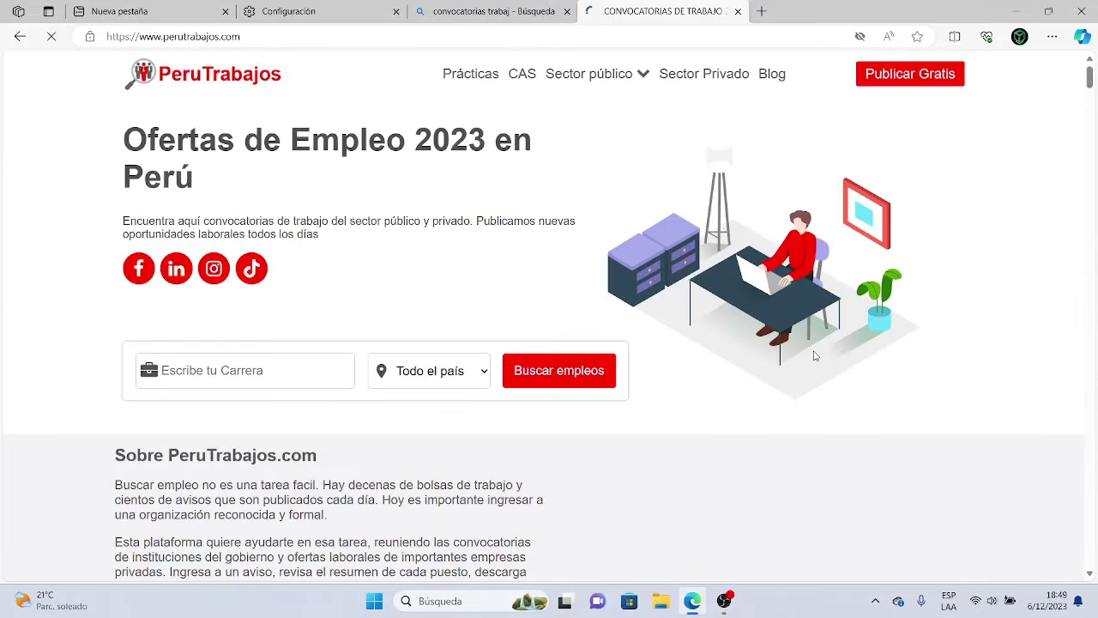
Look through the job listings on the Perutrabajos site and return to the Bing search results
scroll(815, 355, "down", 20)
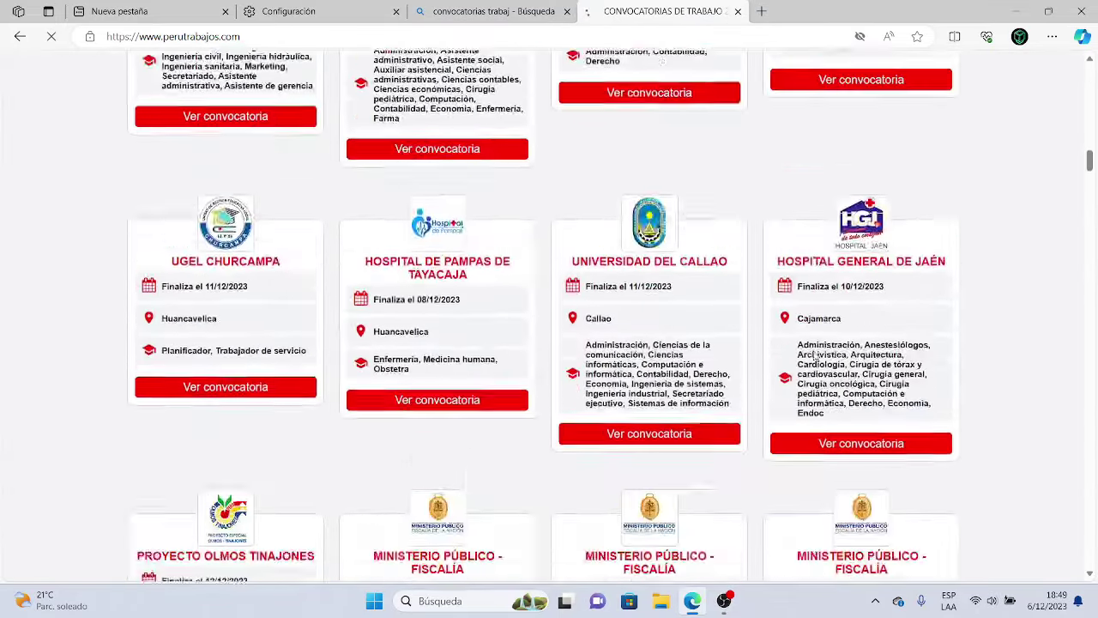
scroll(815, 355, "down", 15)
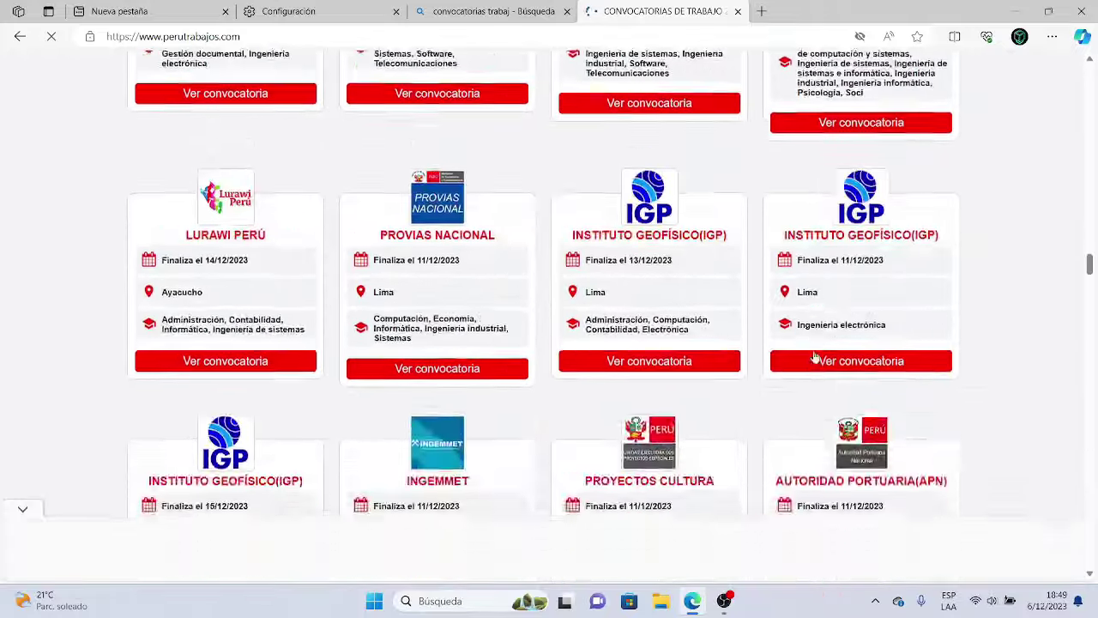
scroll(815, 357, "down", 15)
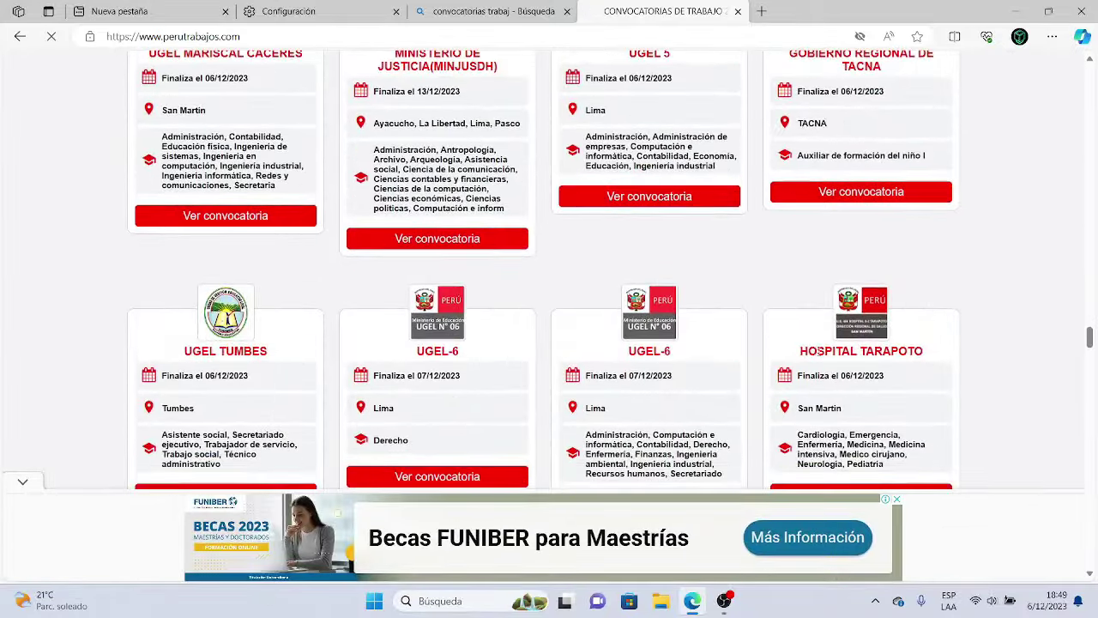
scroll(719, 349, "up", 15)
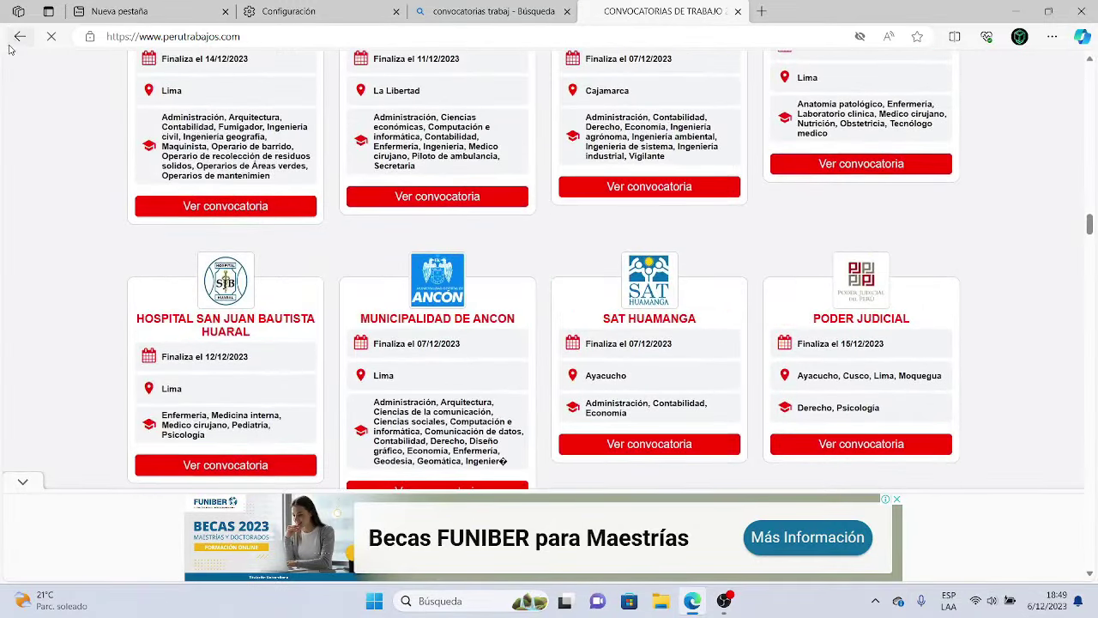
left_click(19, 37)
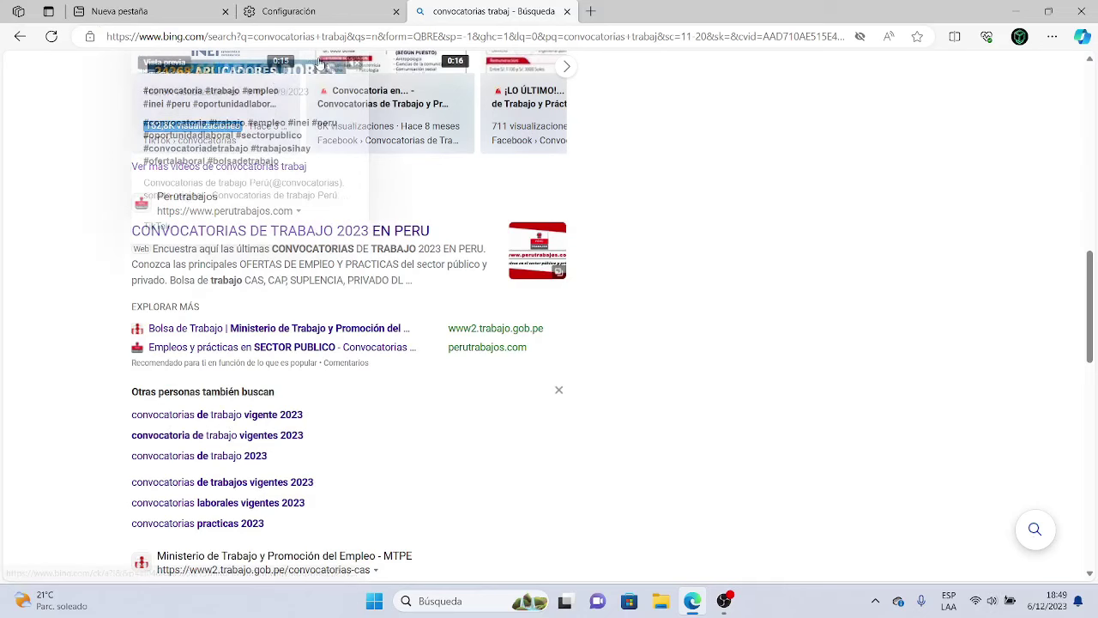
left_click(449, 38)
key("BackSpace")
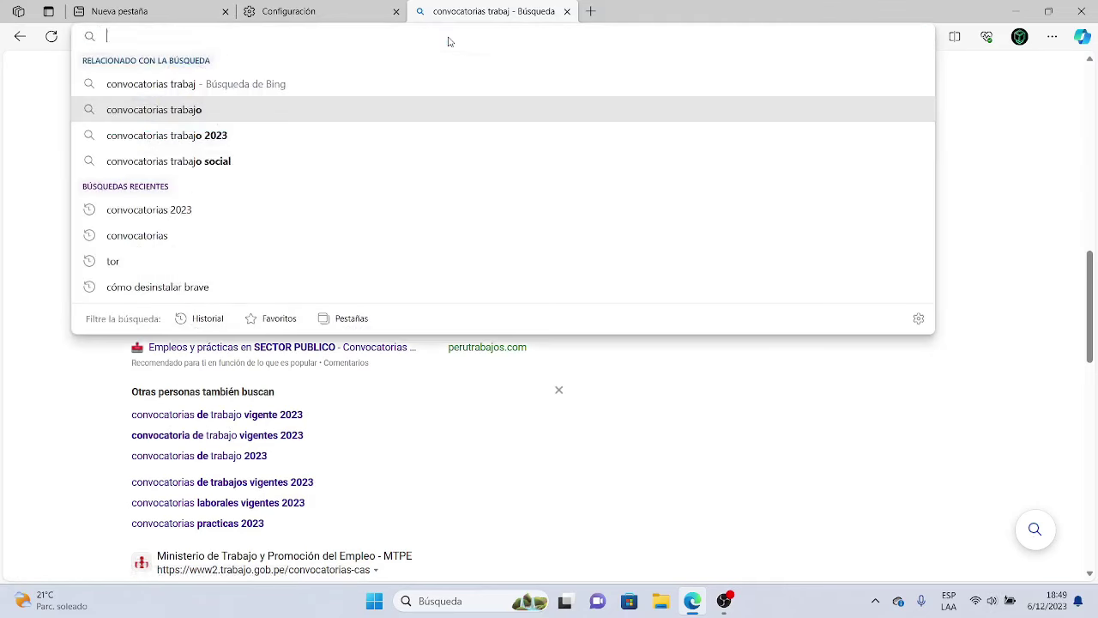
type("www.")
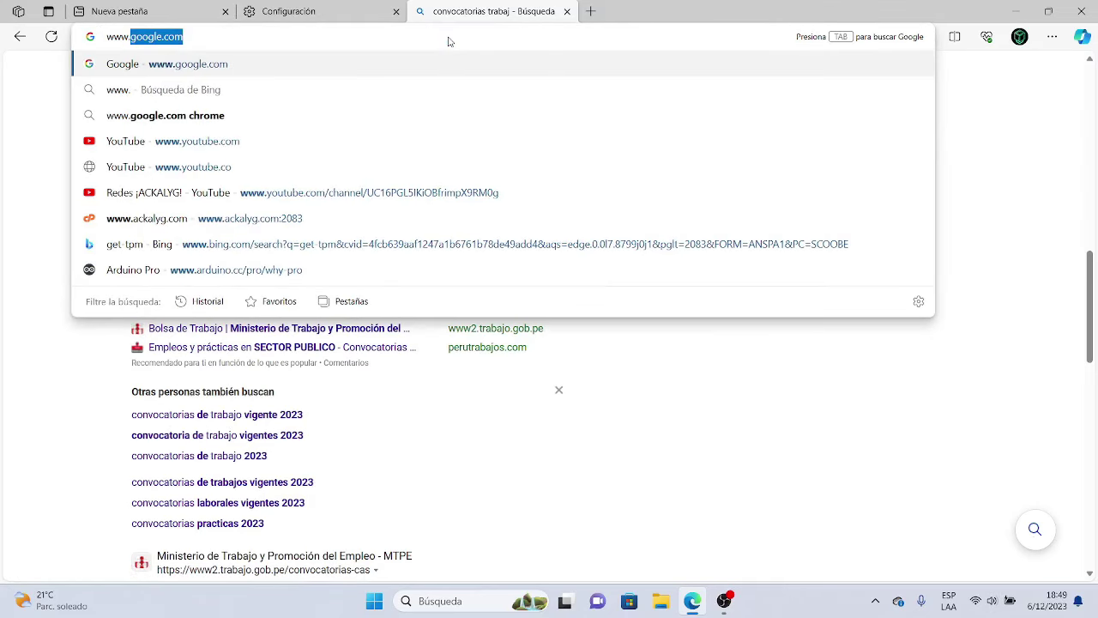
type("music")
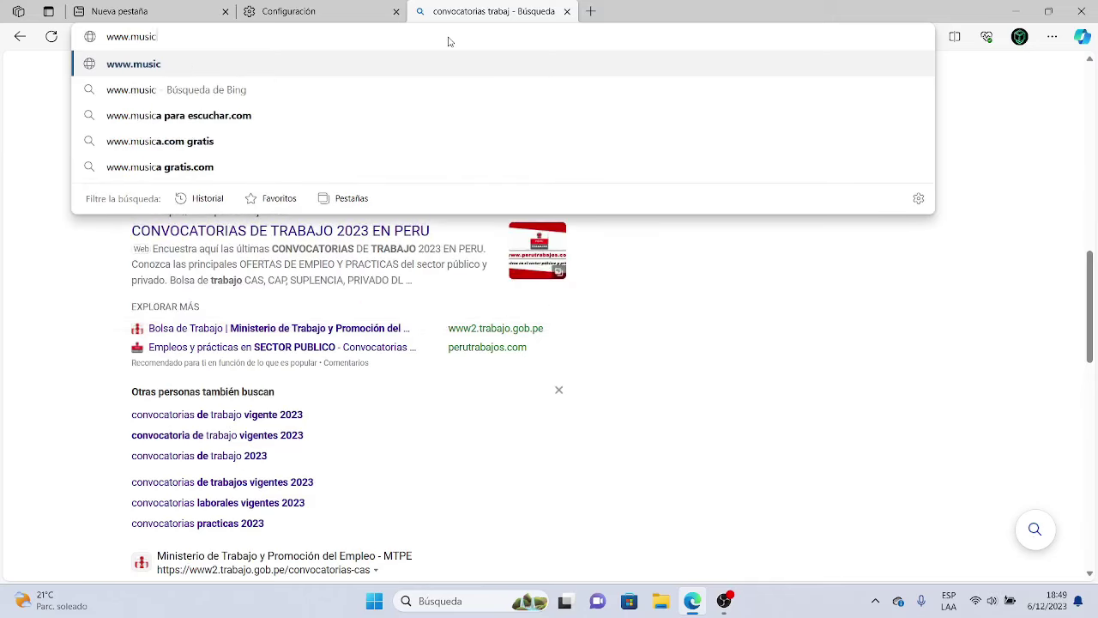
type("vid.or")
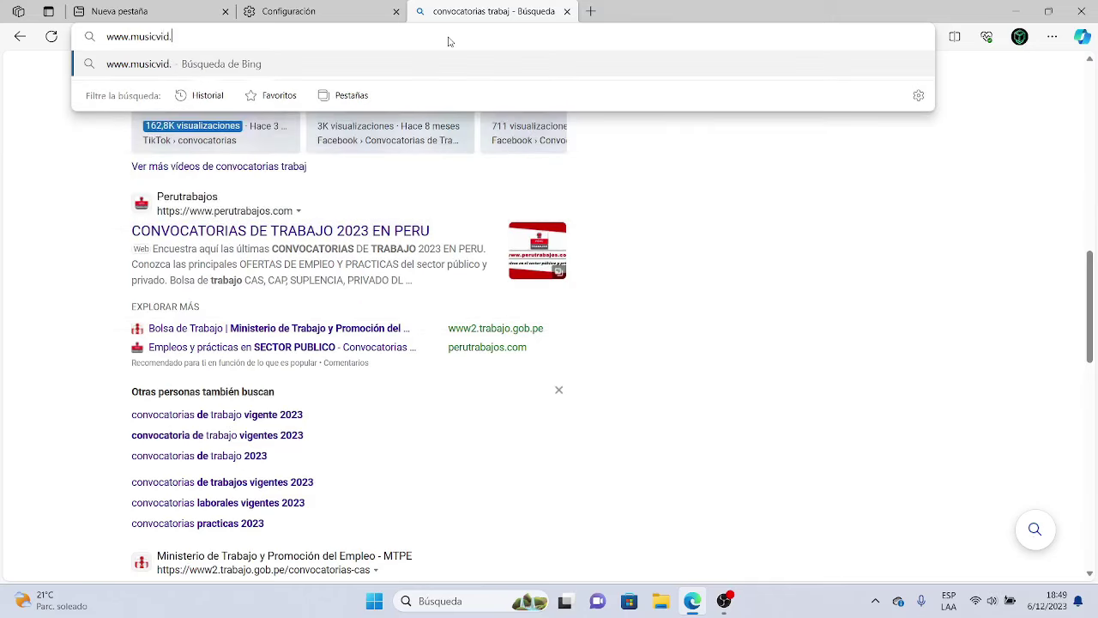
type("g")
key("Return")
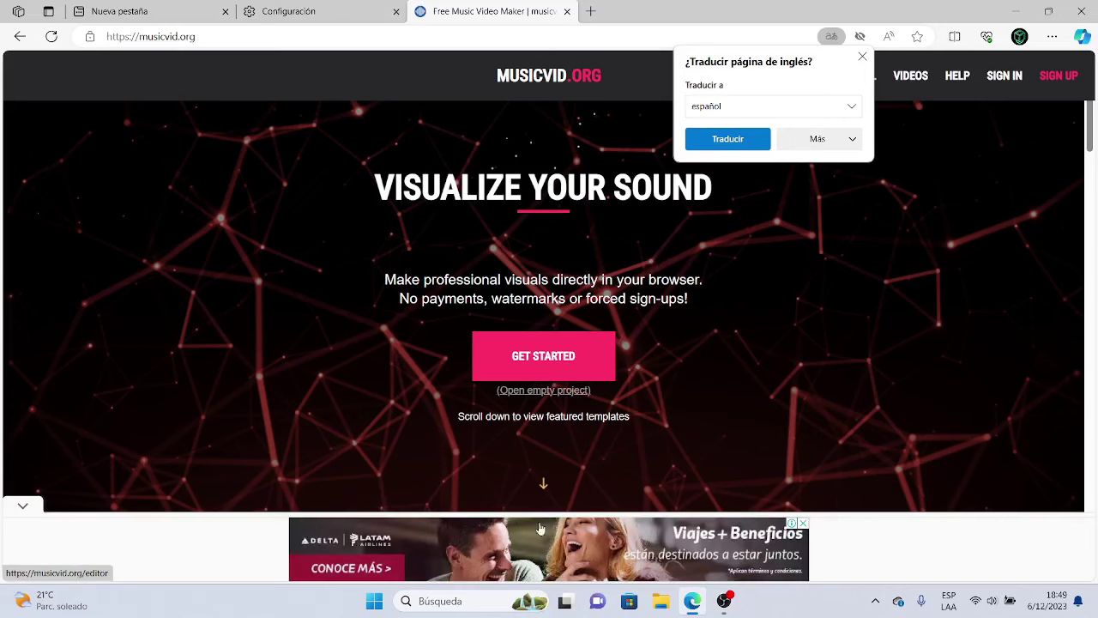
Look through the musicvid.org home page, including its templates and community section, and return to its beginning
scroll(751, 503, "down", 10)
scroll(752, 503, "up", 6)
scroll(753, 503, "down", 10)
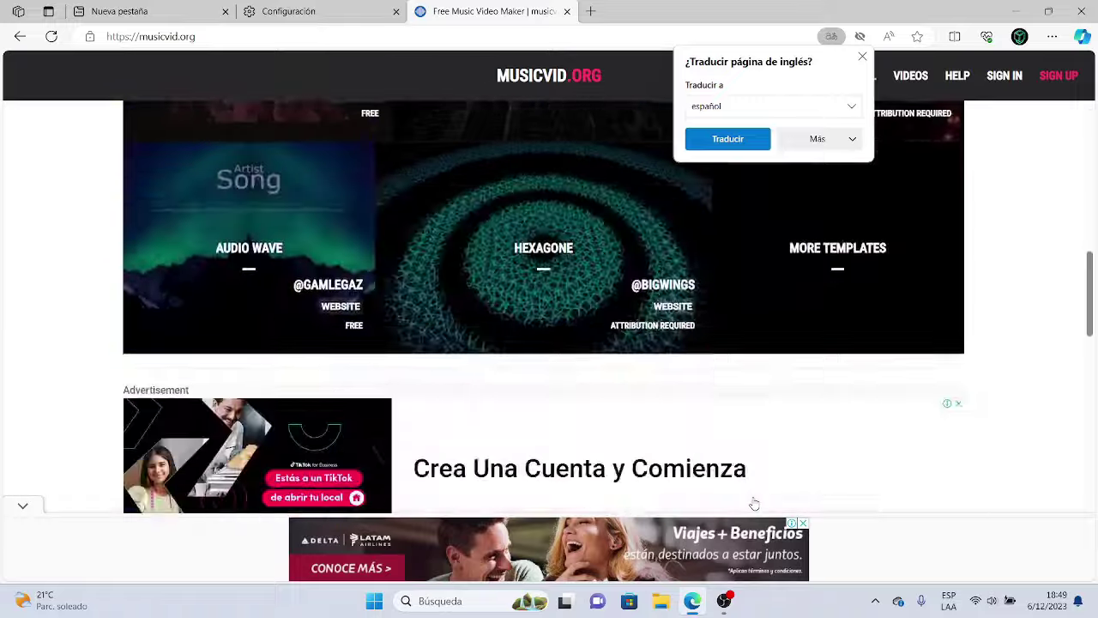
scroll(754, 503, "down", 10)
scroll(754, 502, "up", 3)
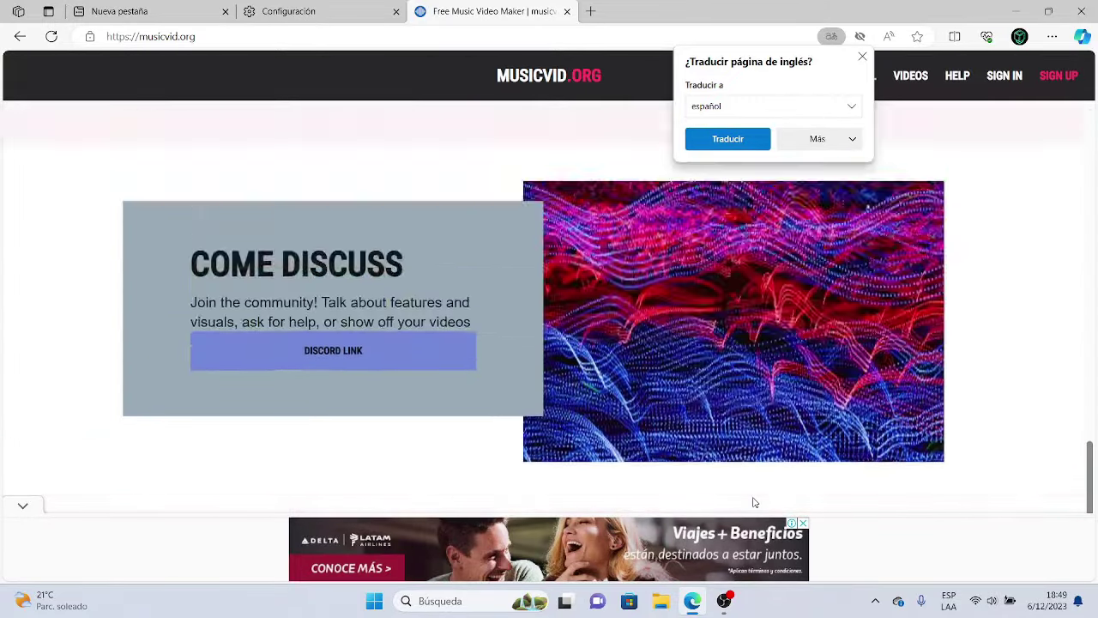
scroll(754, 503, "up", 15)
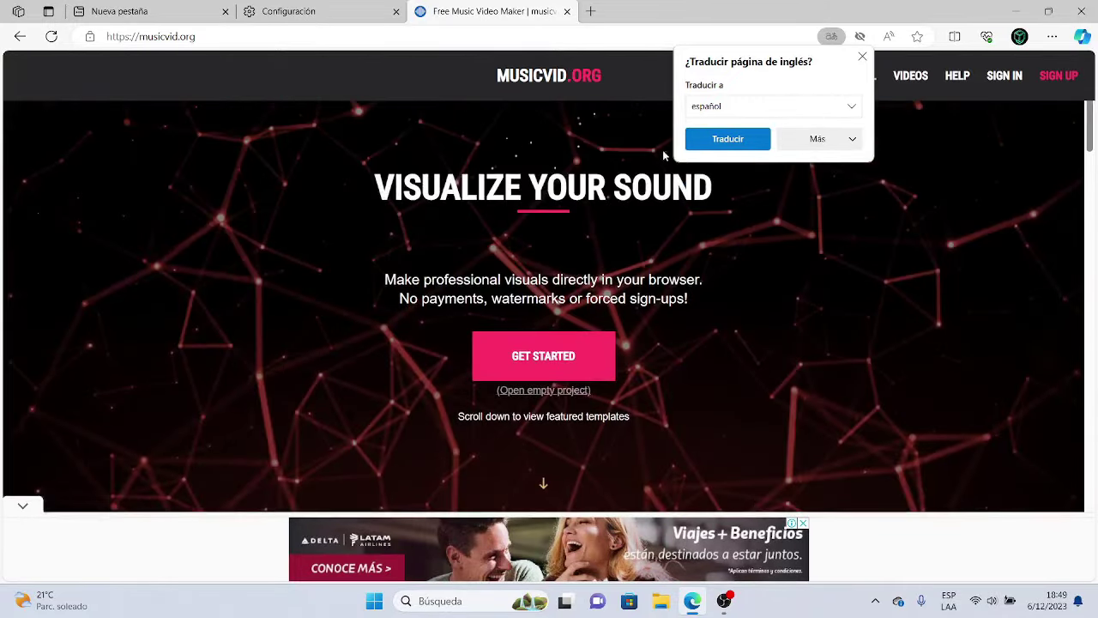
Return to the Edge privacy settings and set the tracking prevention level to Estricta
left_click(262, 12)
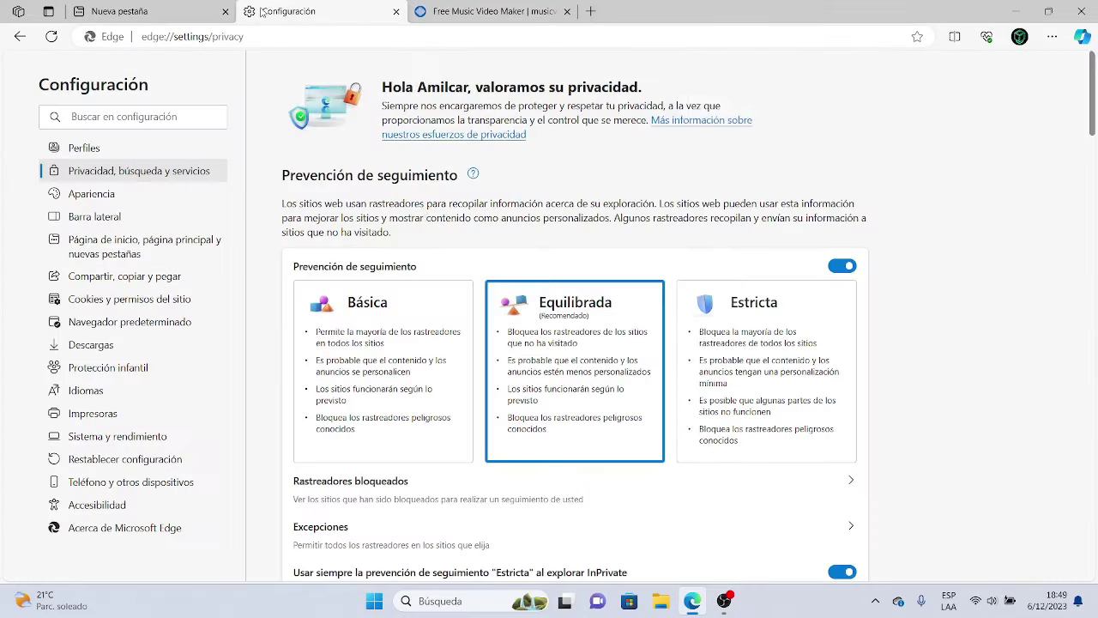
left_click(773, 326)
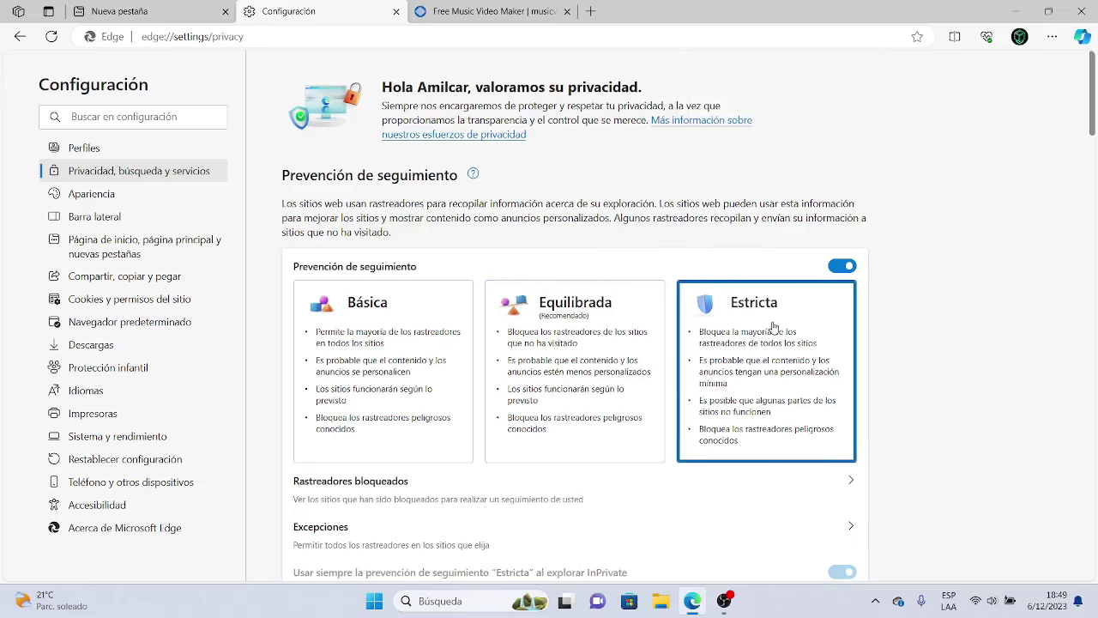
scroll(773, 327, "down", 5)
scroll(773, 326, "up", 5)
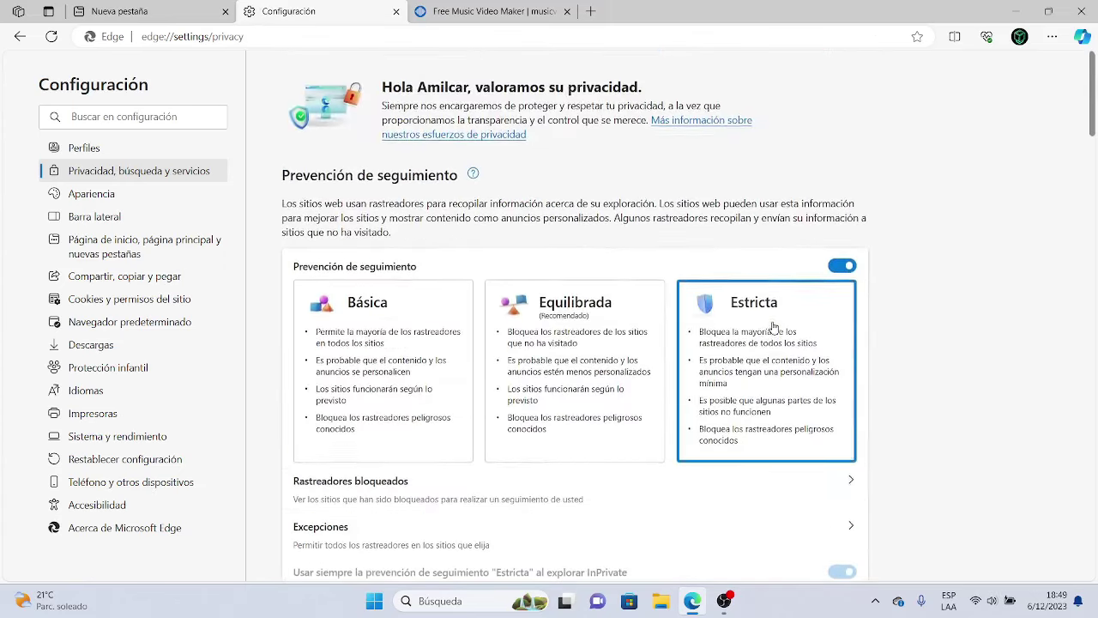
Review the privacy settings for browsing data, diagnostic data, search improvement, personalization and security
scroll(773, 327, "down", 8)
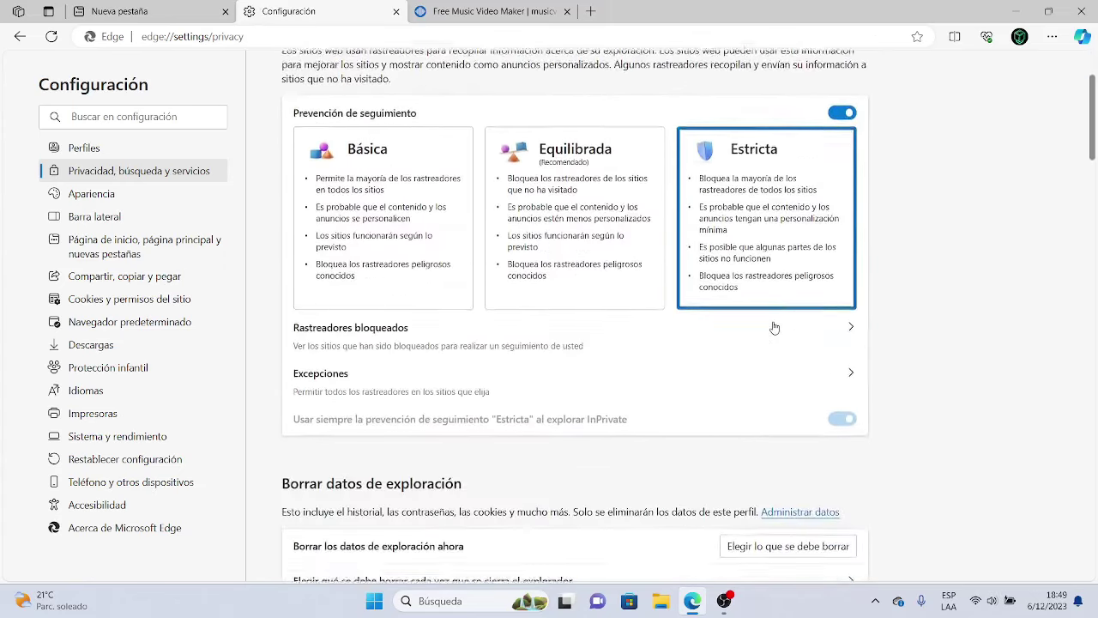
scroll(773, 327, "down", 1)
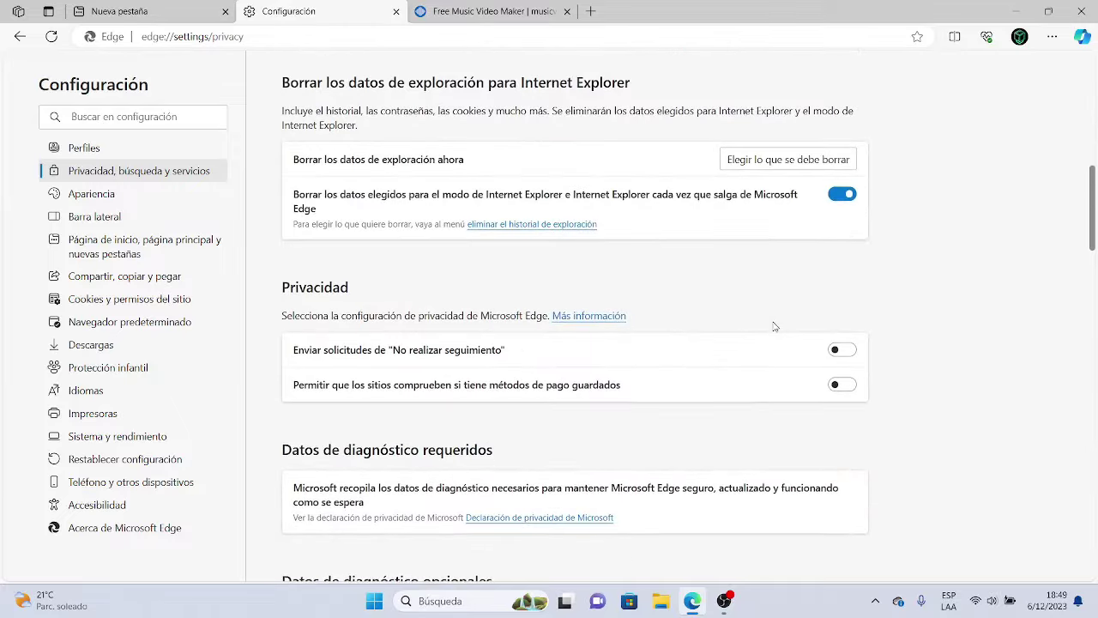
scroll(773, 327, "down", 4)
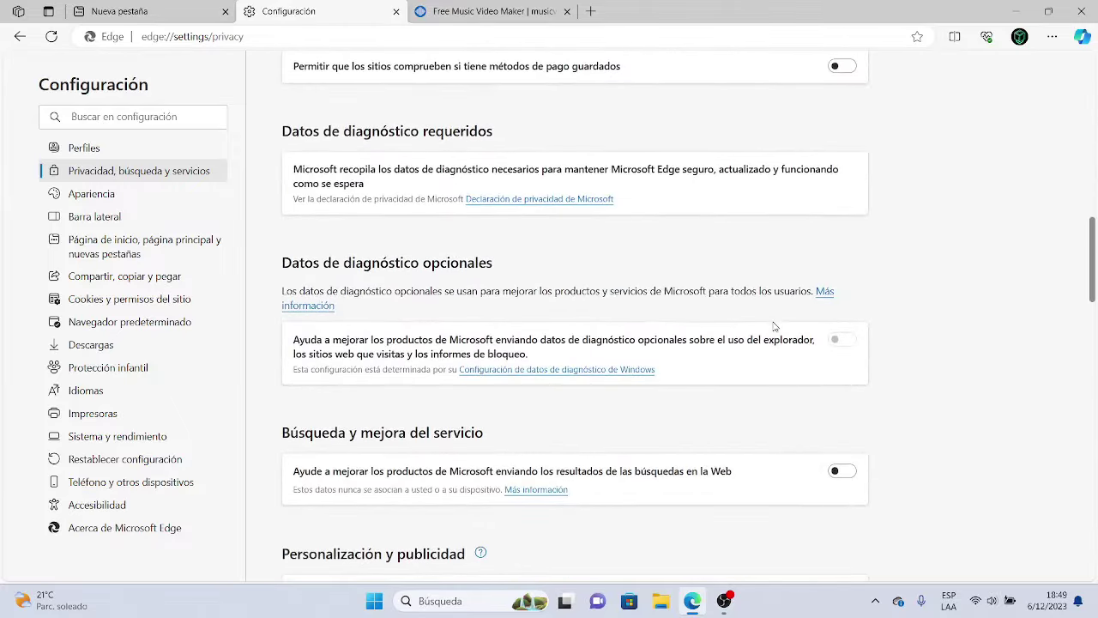
scroll(773, 327, "down", 6)
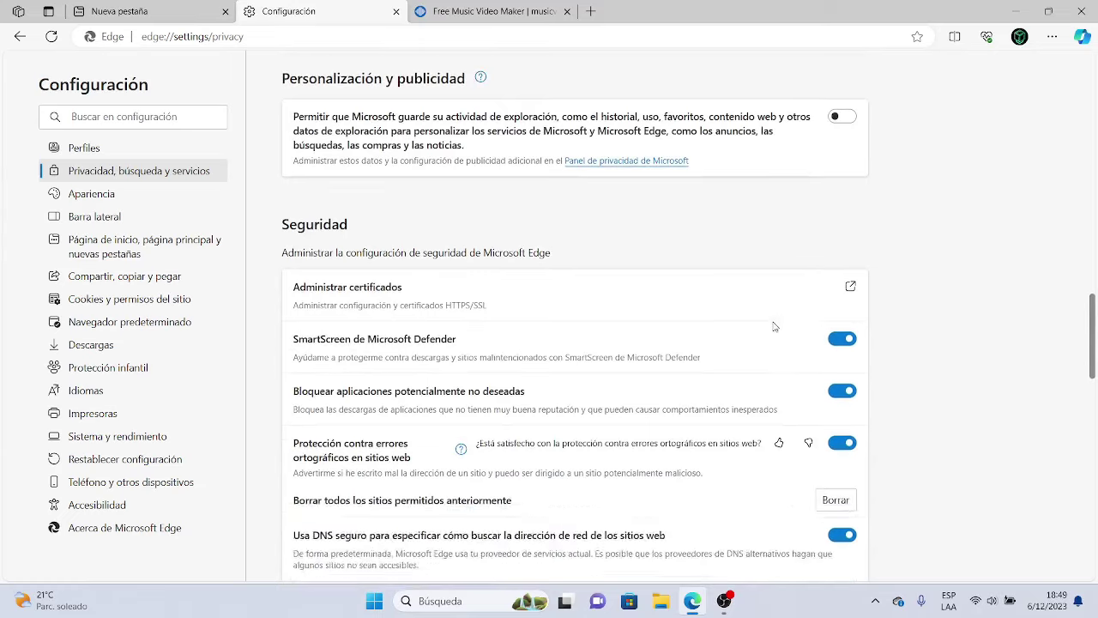
scroll(773, 327, "down", 4)
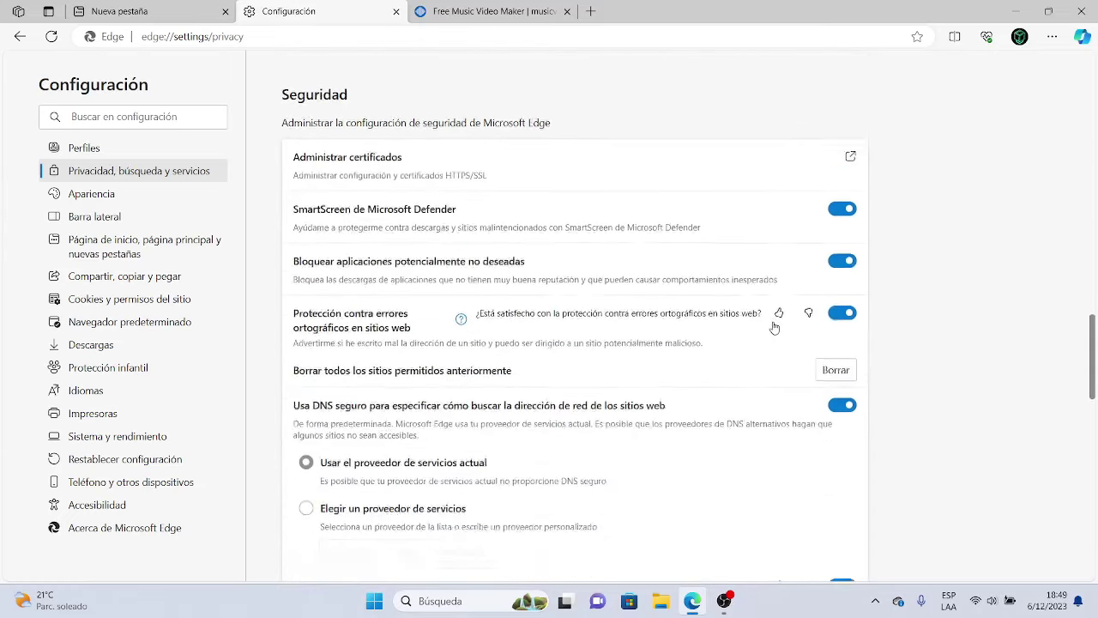
scroll(773, 327, "down", 2)
scroll(773, 327, "up", 9)
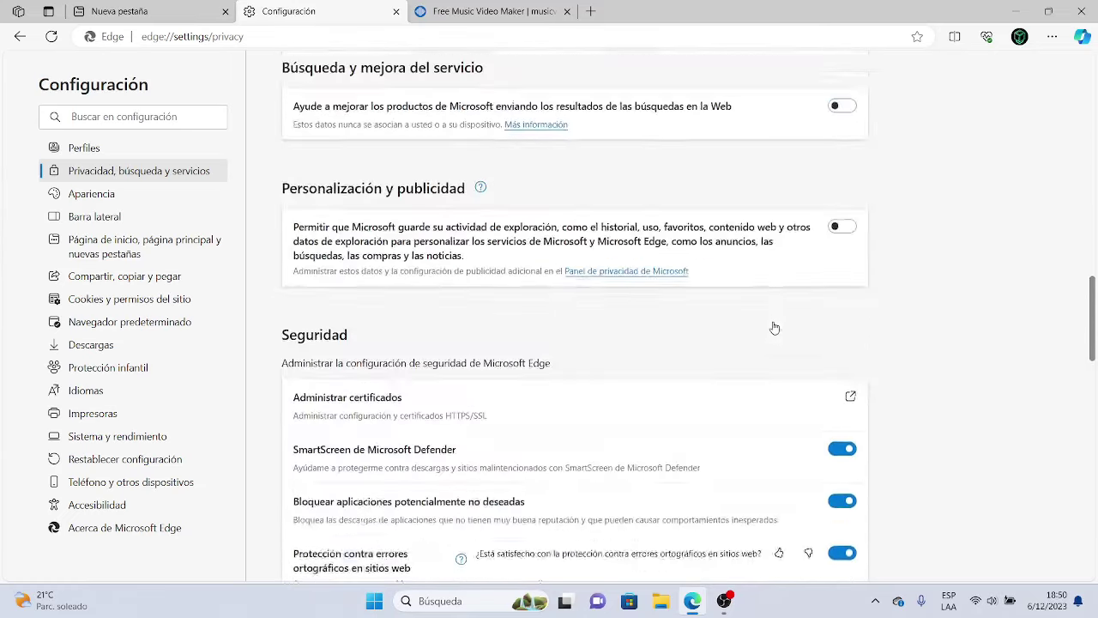
scroll(773, 326, "up", 2)
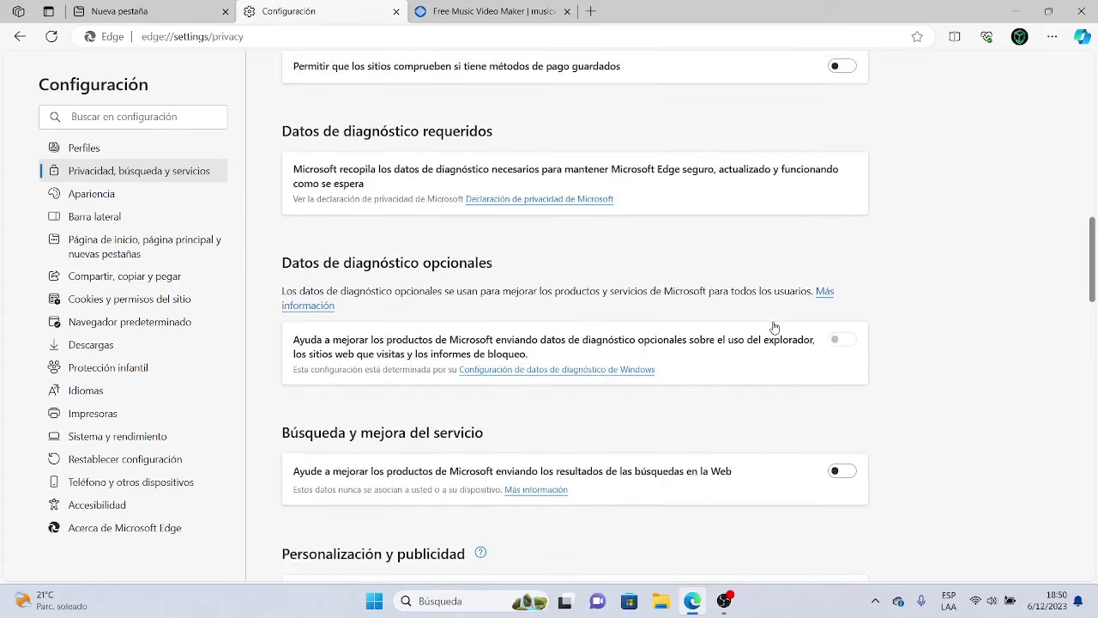
scroll(772, 327, "down", 1)
scroll(772, 327, "up", 1)
scroll(773, 327, "down", 3)
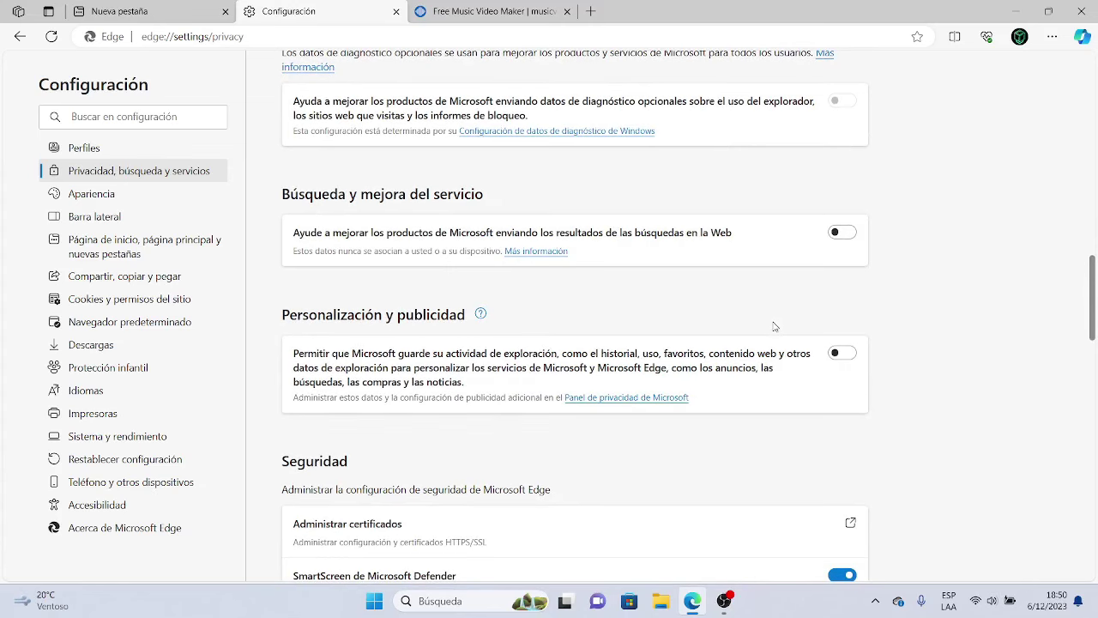
Enable sending "No realizar seguimiento" requests in the Privacidad section and accept sending the request
scroll(773, 326, "up", 5)
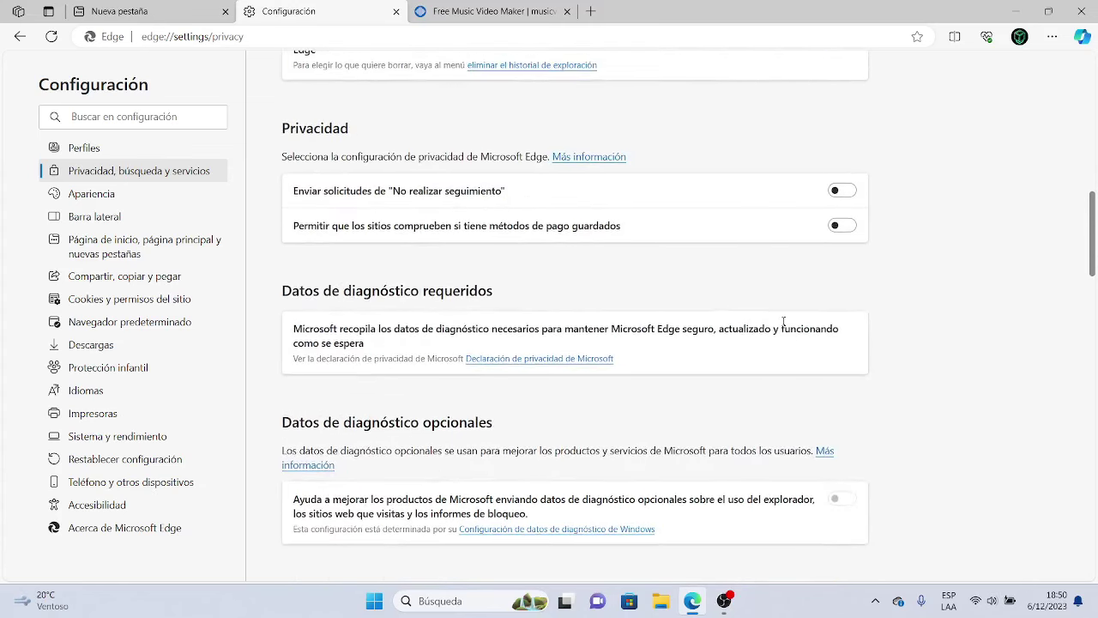
left_click(847, 195)
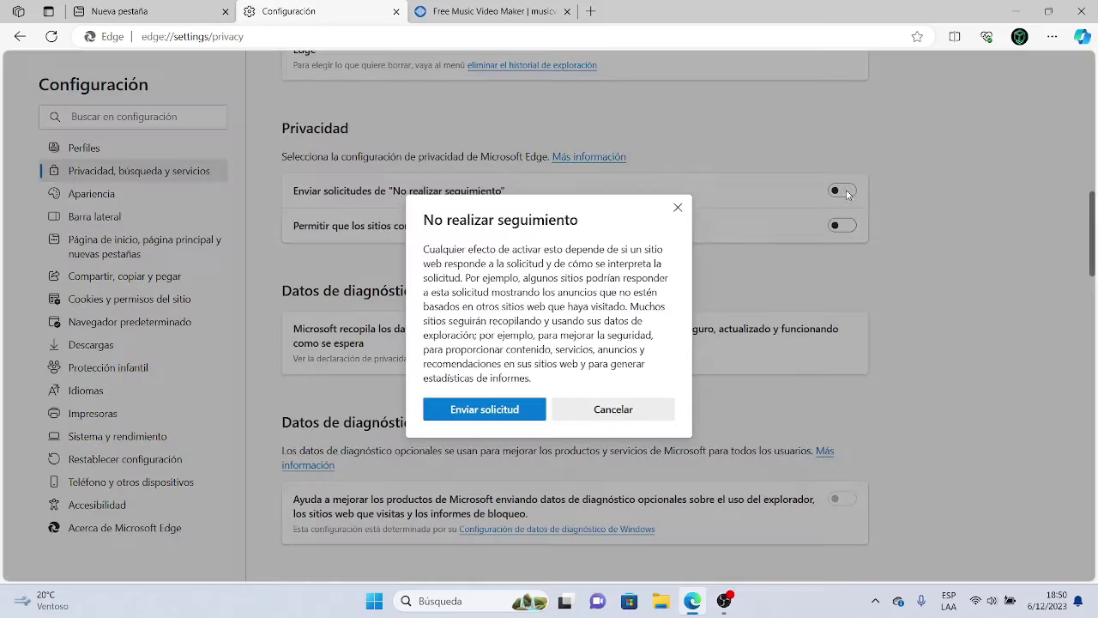
left_click(472, 409)
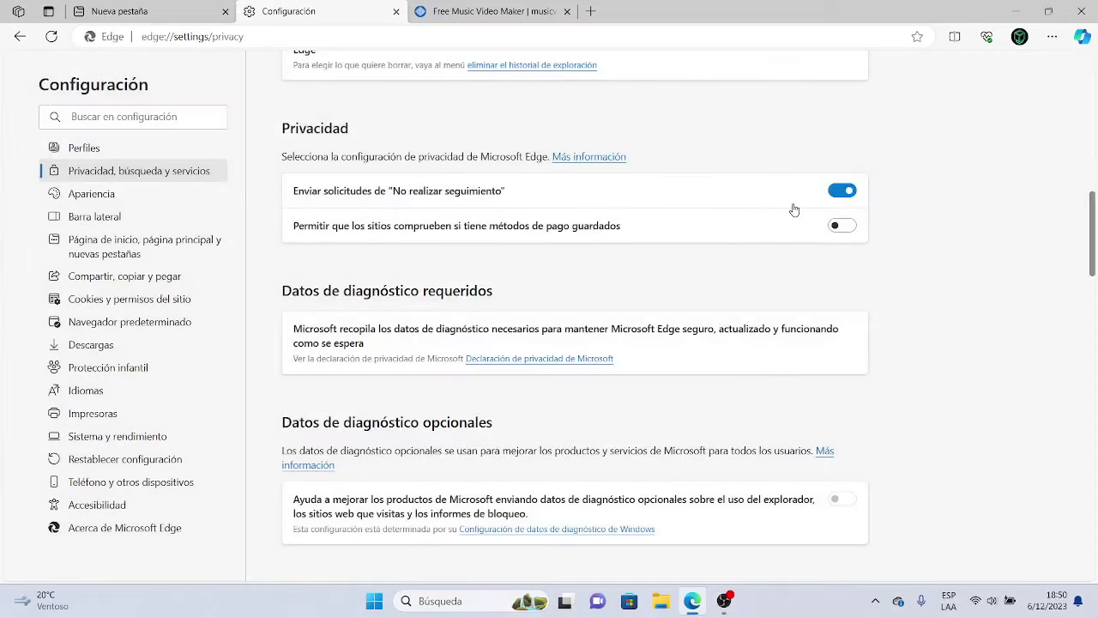
Set the "Mejore su seguridad en la Web" level to Estricta in the Seguridad section
scroll(791, 209, "down", 5)
scroll(794, 209, "down", 7)
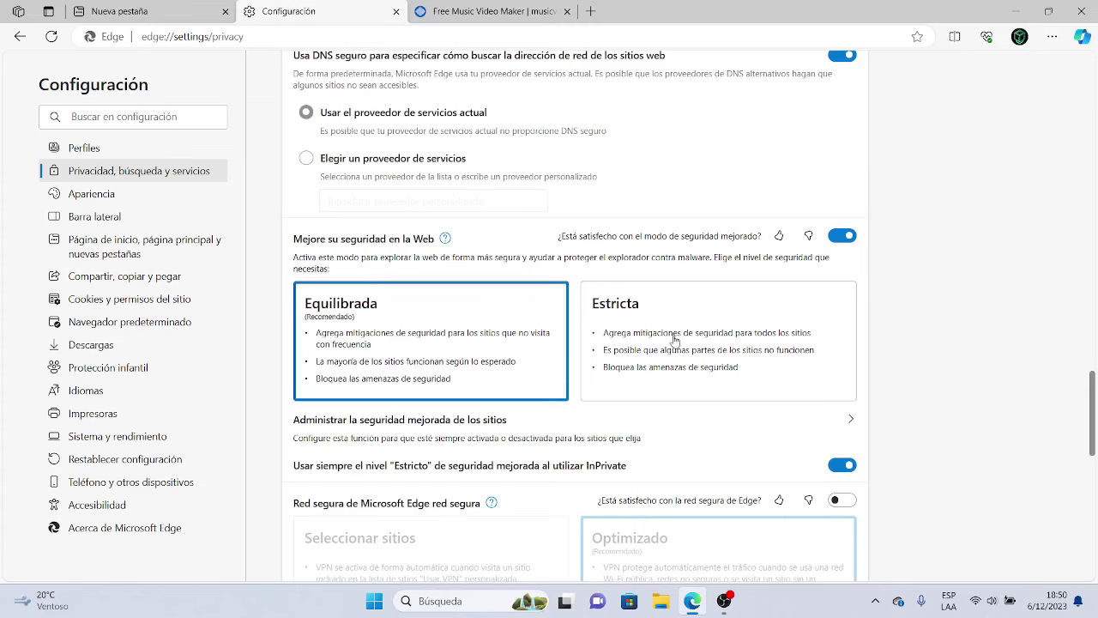
left_click(763, 357)
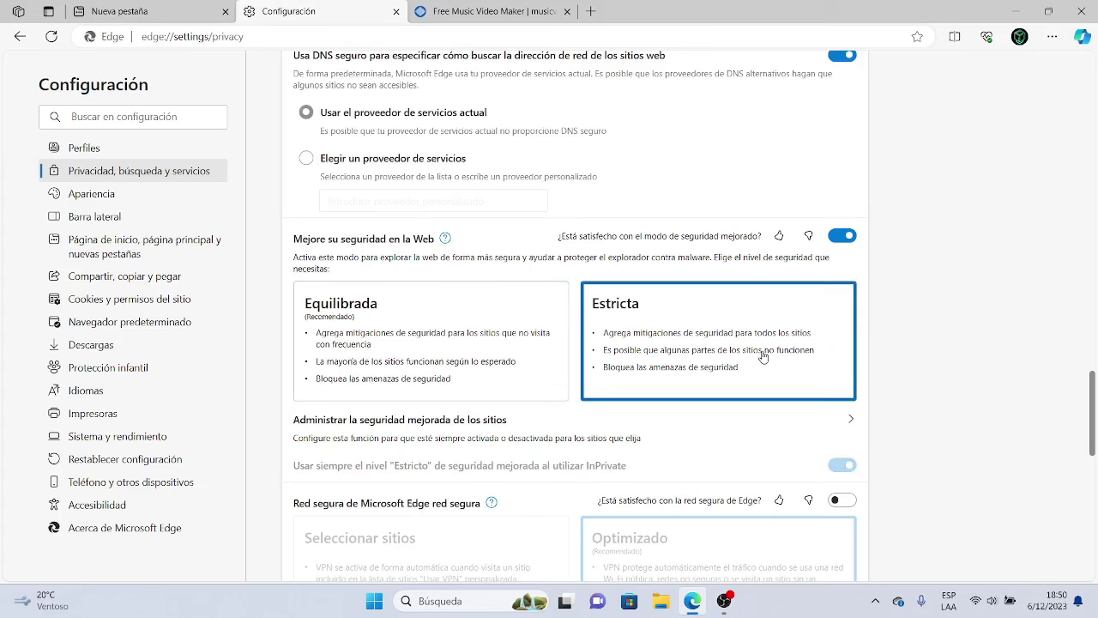
Turn on the "Red segura de Microsoft Edge" VPN option and turn it back off
scroll(762, 357, "down", 3)
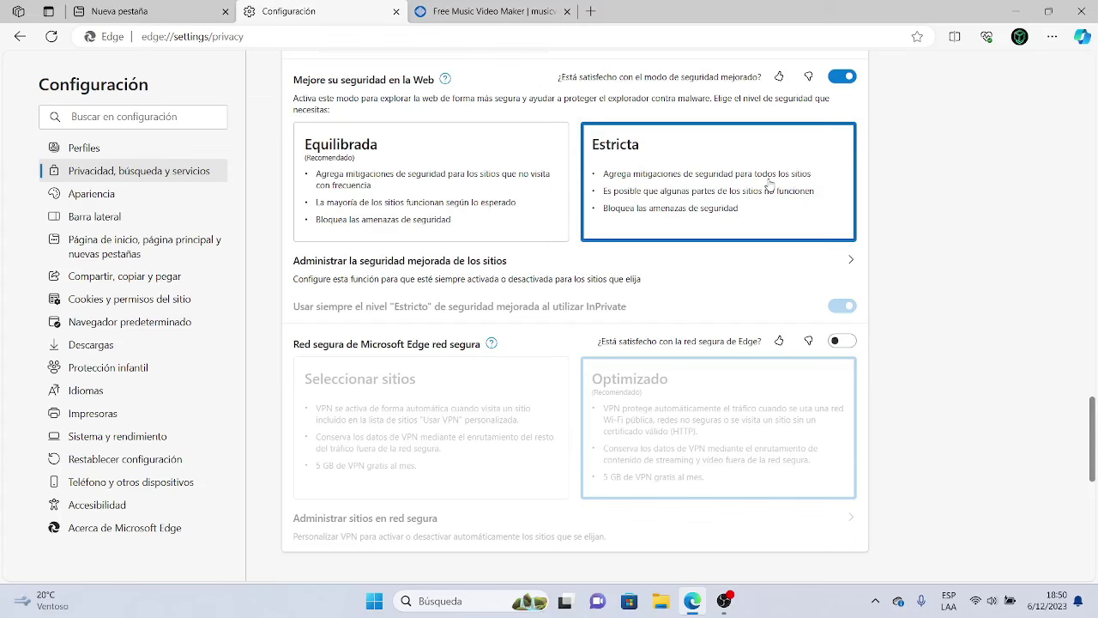
scroll(769, 182, "down", 2)
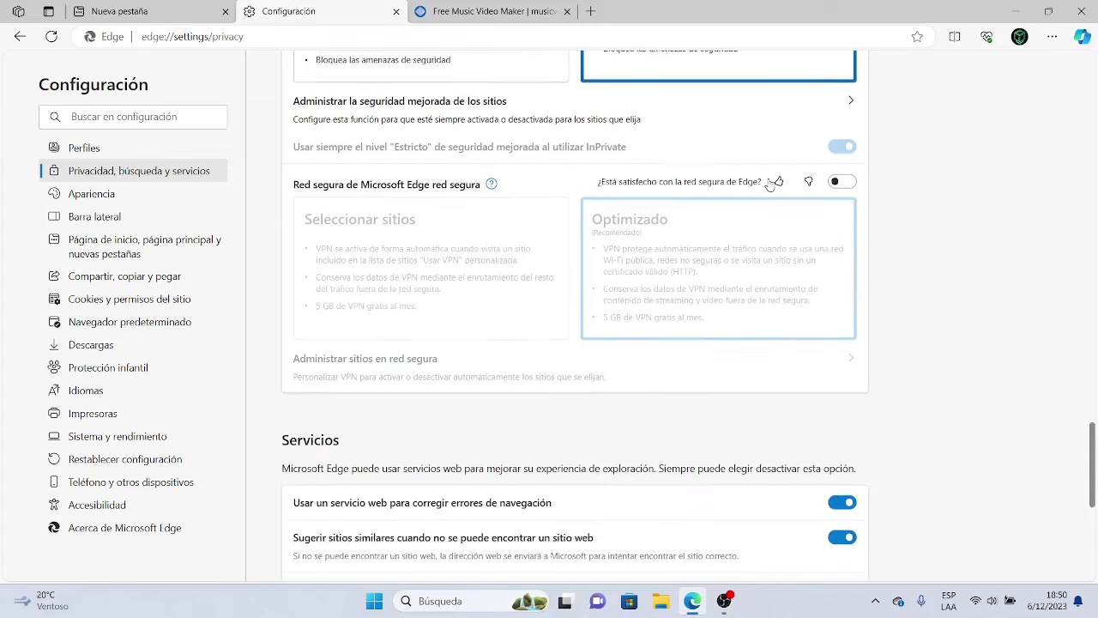
left_click(842, 183)
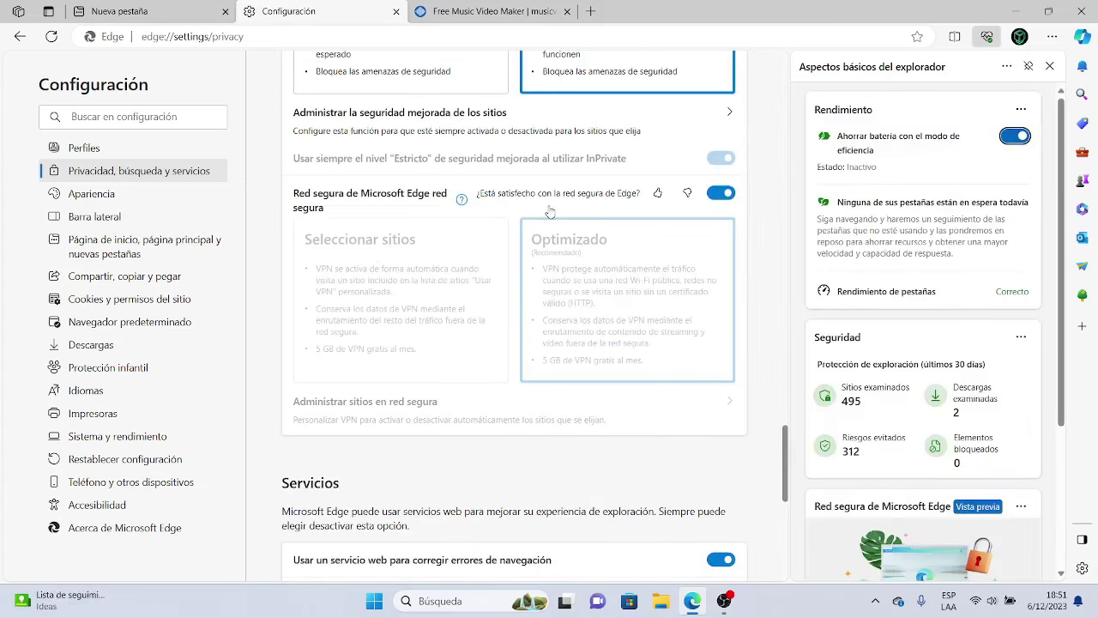
left_click(723, 193)
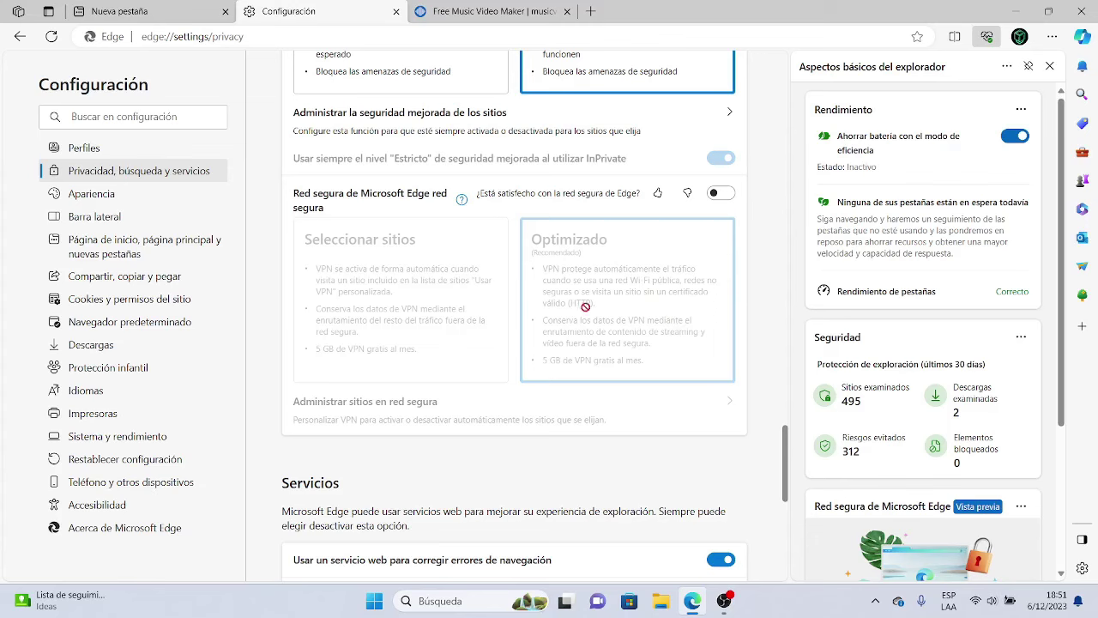
Close the "Aspectos básicos del explorador" pane while going through the Servicios settings
scroll(614, 332, "down", 1)
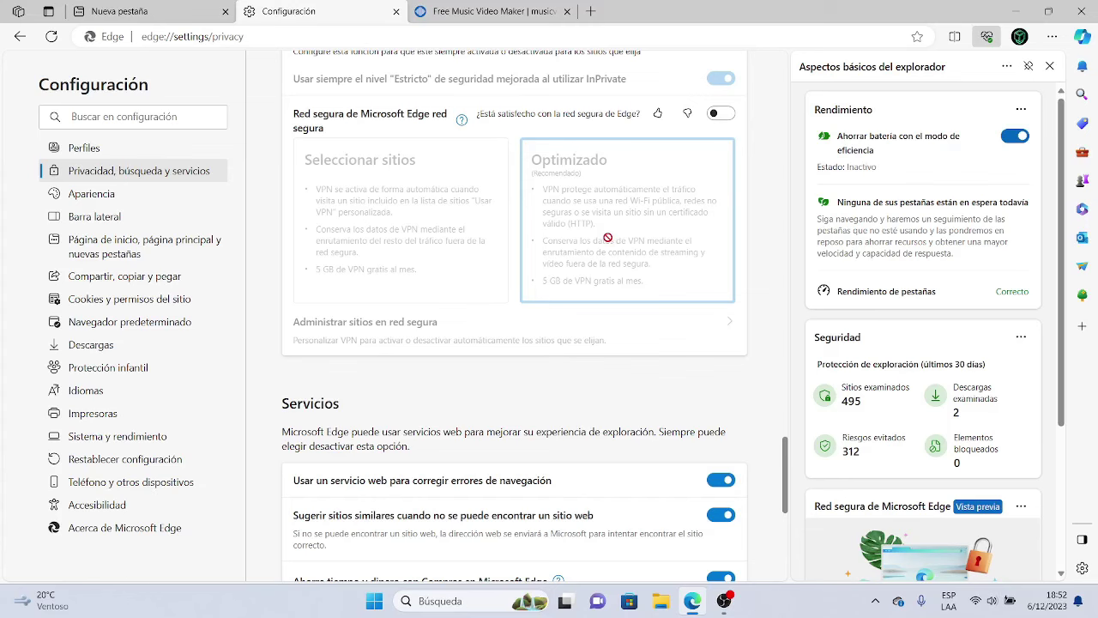
scroll(552, 231, "down", 5)
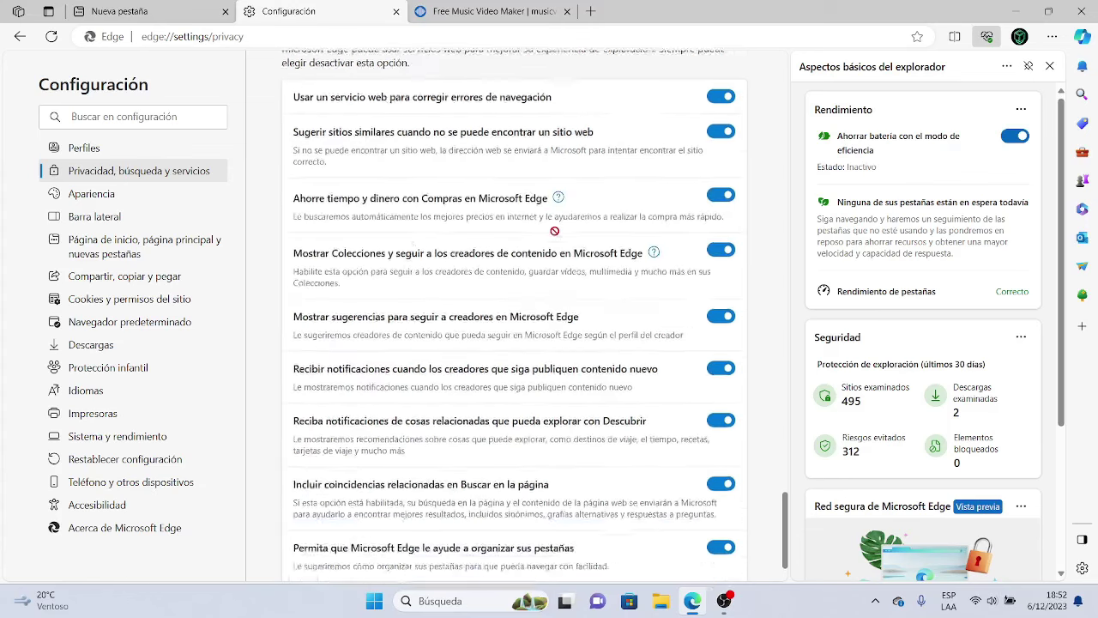
scroll(552, 231, "up", 1)
left_click(1049, 66)
scroll(466, 339, "down", 1)
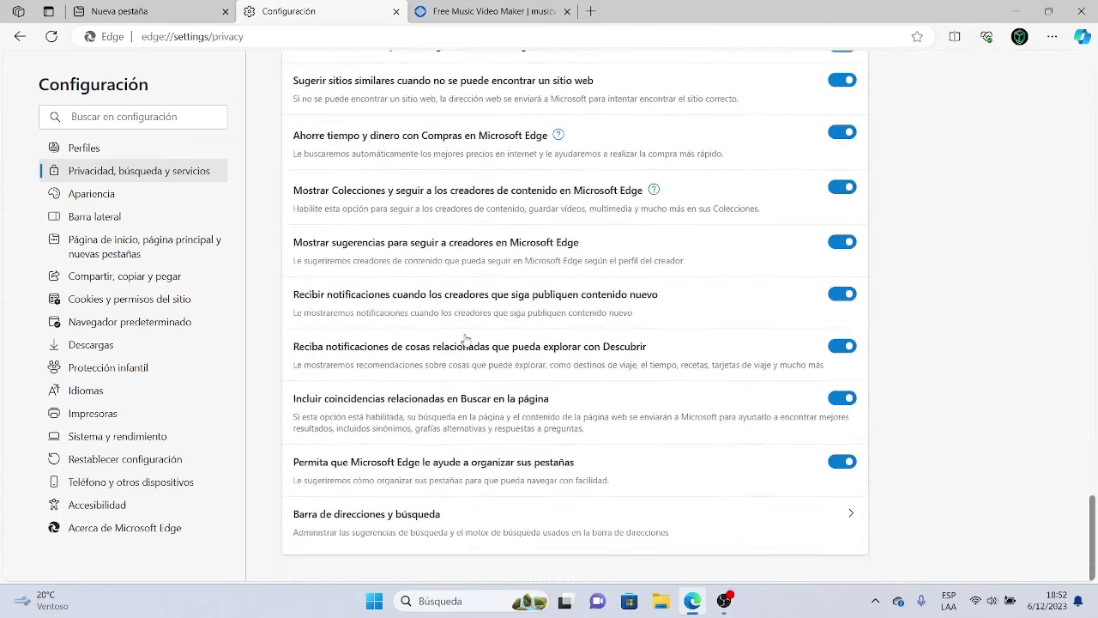
Review the Servicios, Red segura, Seguridad and Privacidad settings back up to the Prevención de seguimiento section
scroll(541, 321, "up", 4)
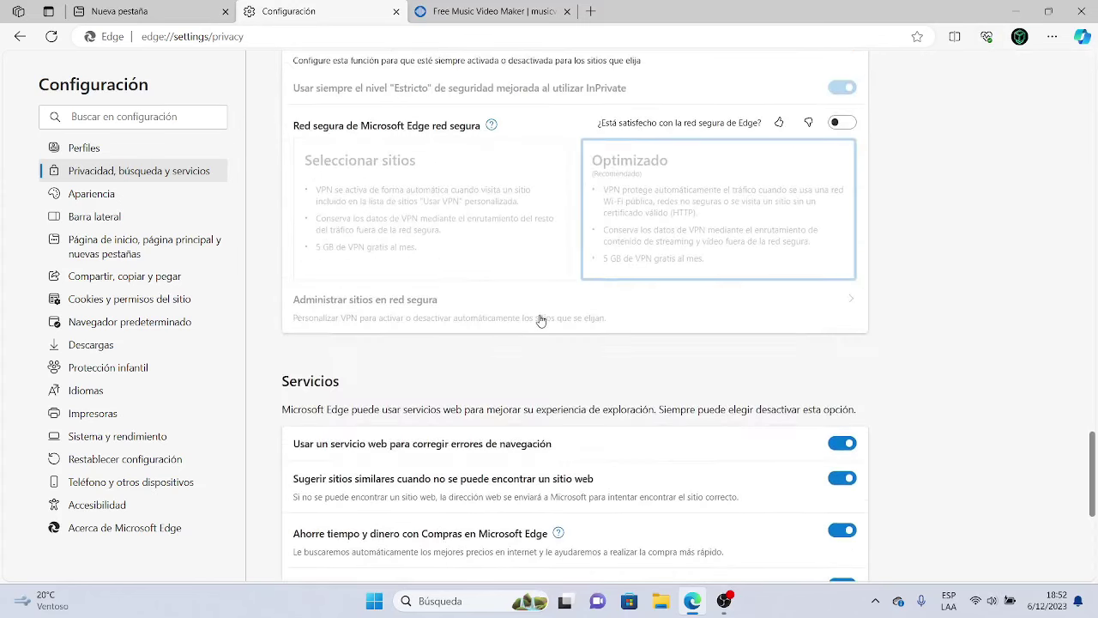
scroll(539, 315, "down", 2)
scroll(541, 319, "up", 3)
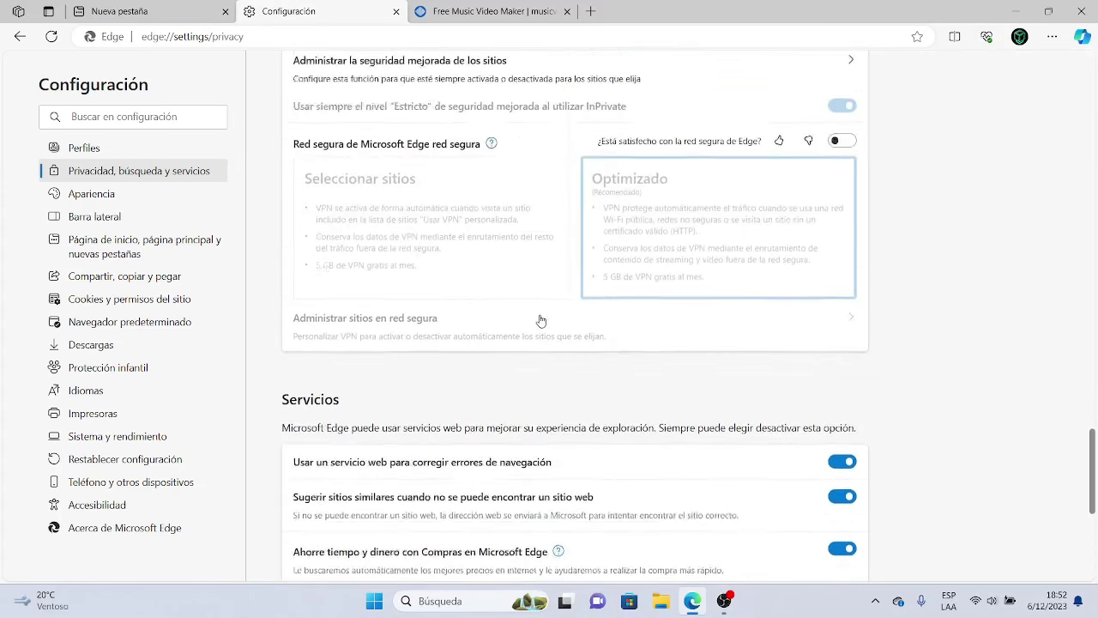
scroll(542, 321, "up", 4)
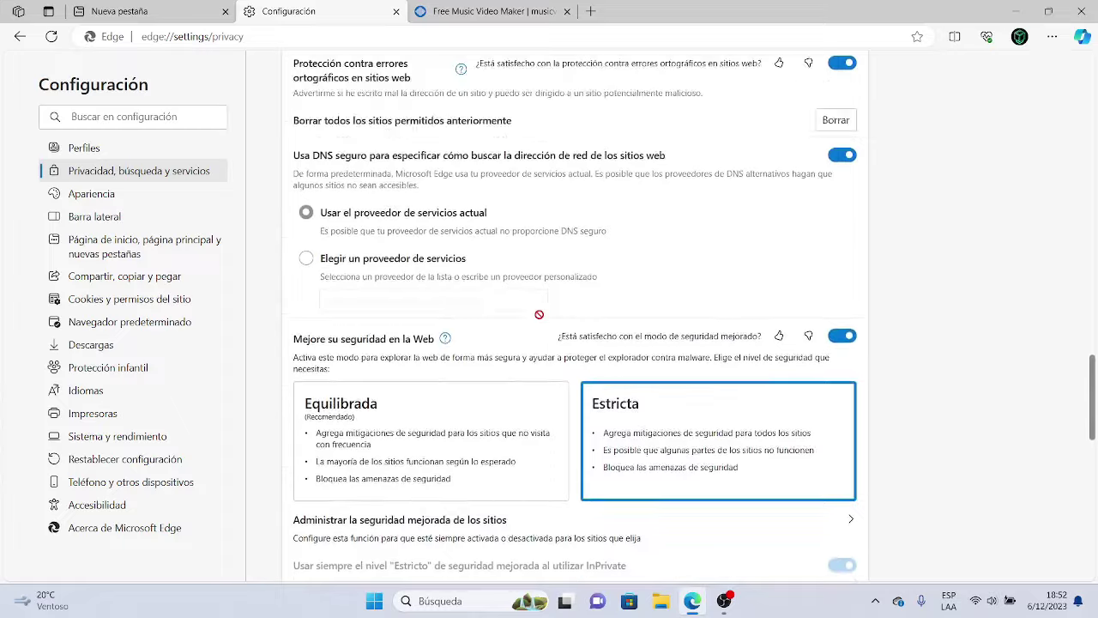
scroll(540, 319, "up", 1)
scroll(540, 319, "down", 12)
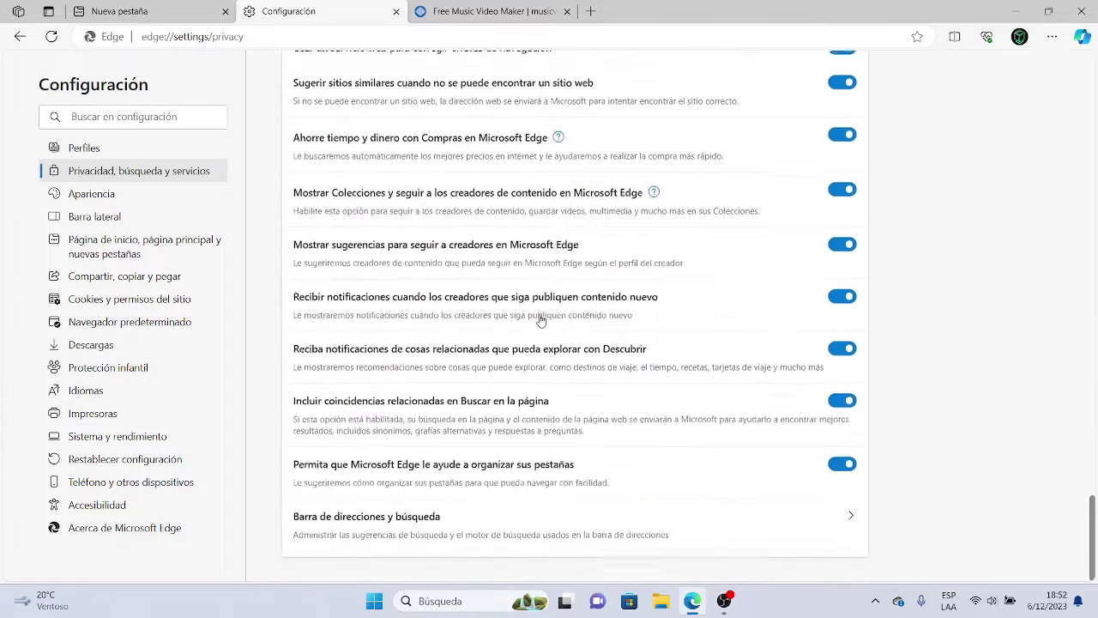
scroll(539, 319, "up", 8)
scroll(539, 315, "down", 4)
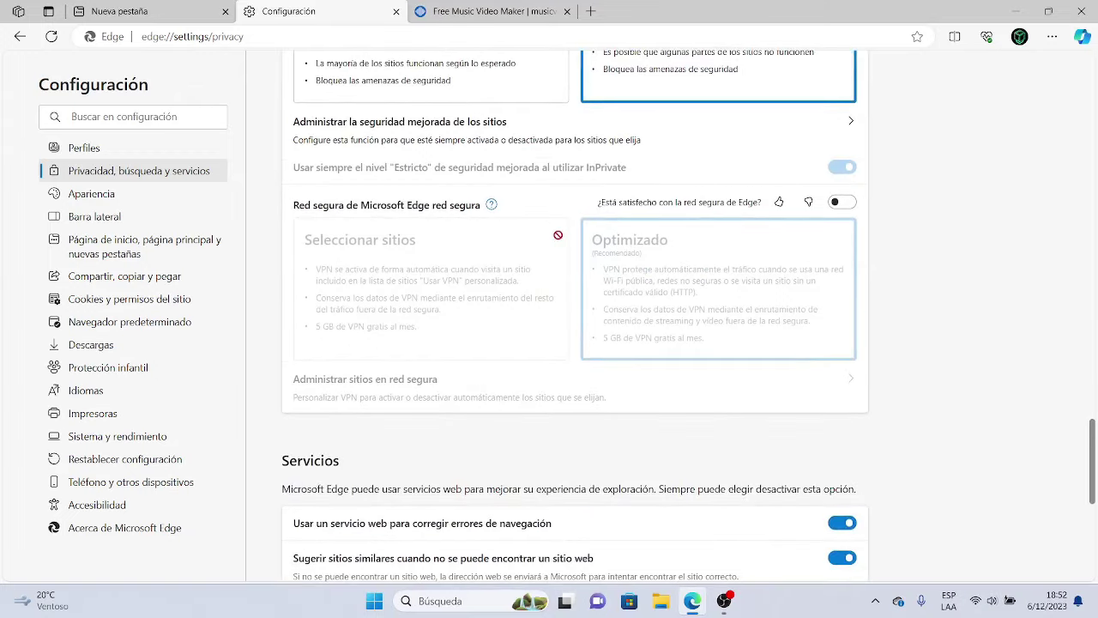
scroll(557, 234, "down", 3)
scroll(559, 238, "up", 5)
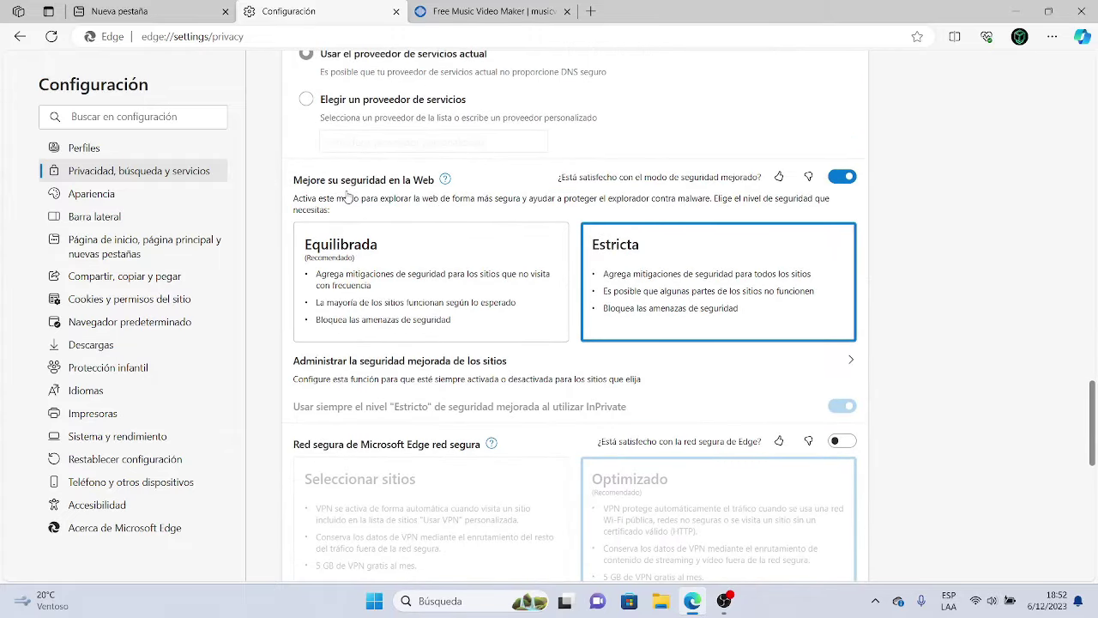
scroll(547, 203, "up", 3)
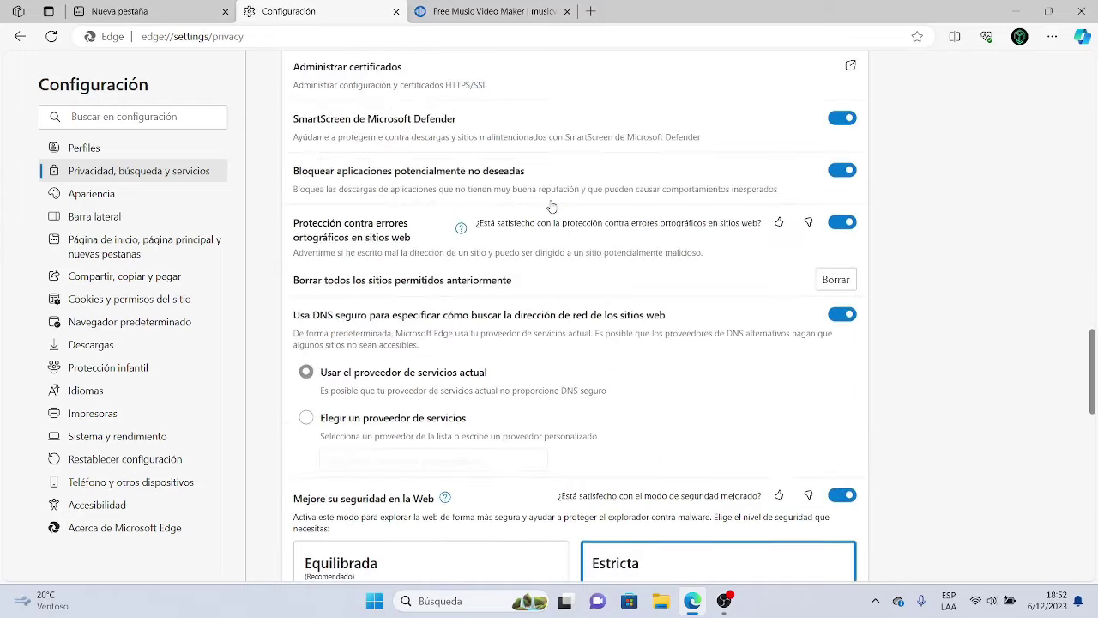
scroll(552, 204, "up", 10)
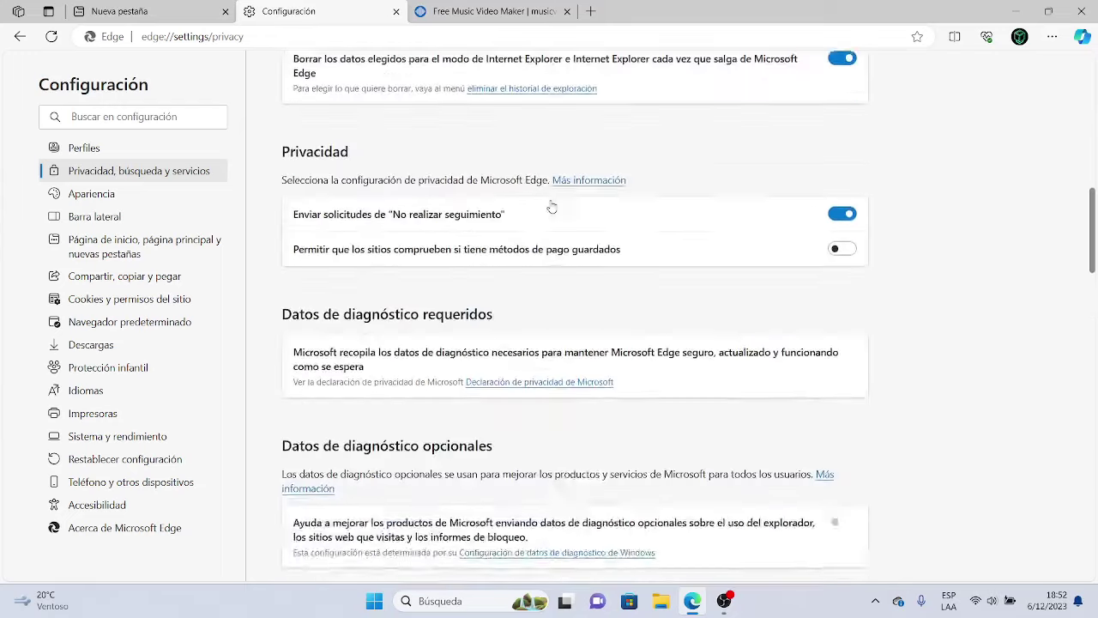
scroll(551, 207, "up", 1)
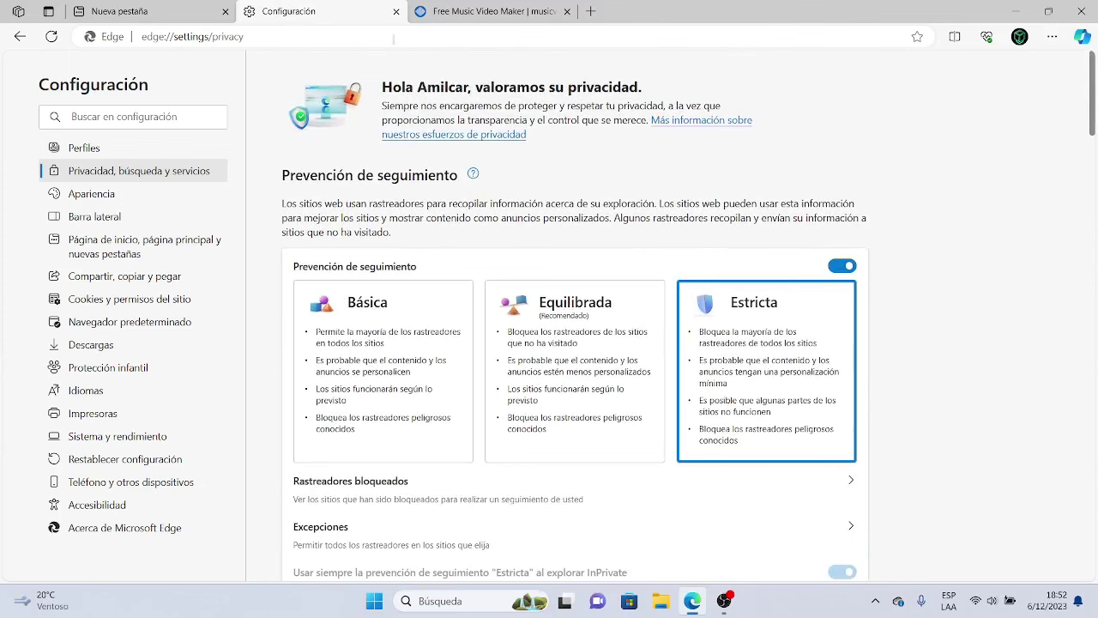
Dismiss the full-page ad on musicvid.org, and close the musicvid.org and Configuración tabs
left_click(463, 12)
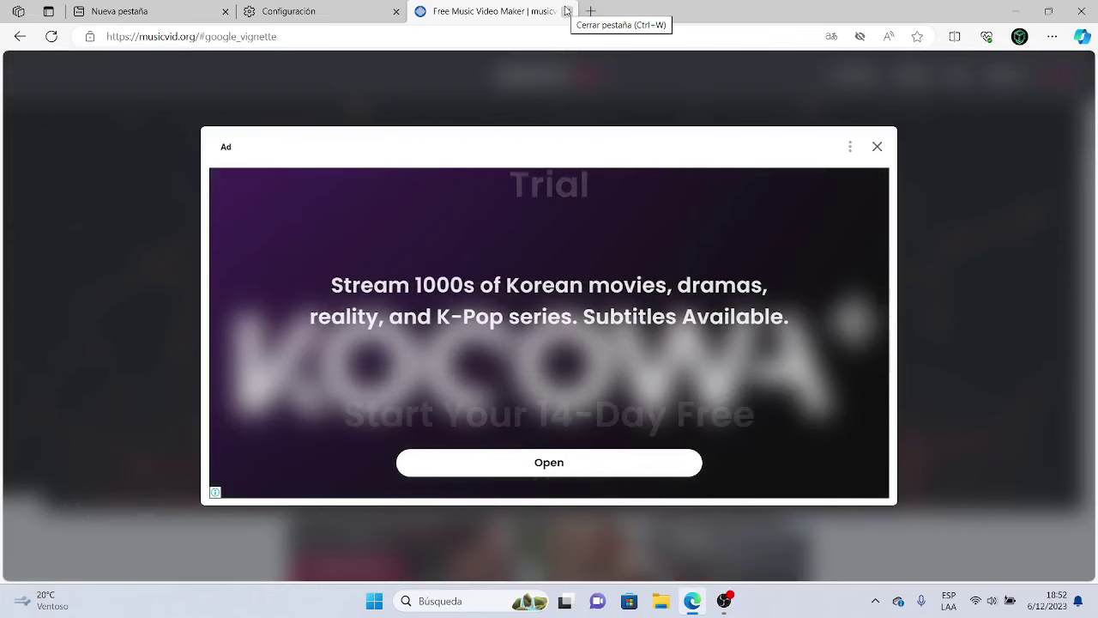
left_click(877, 148)
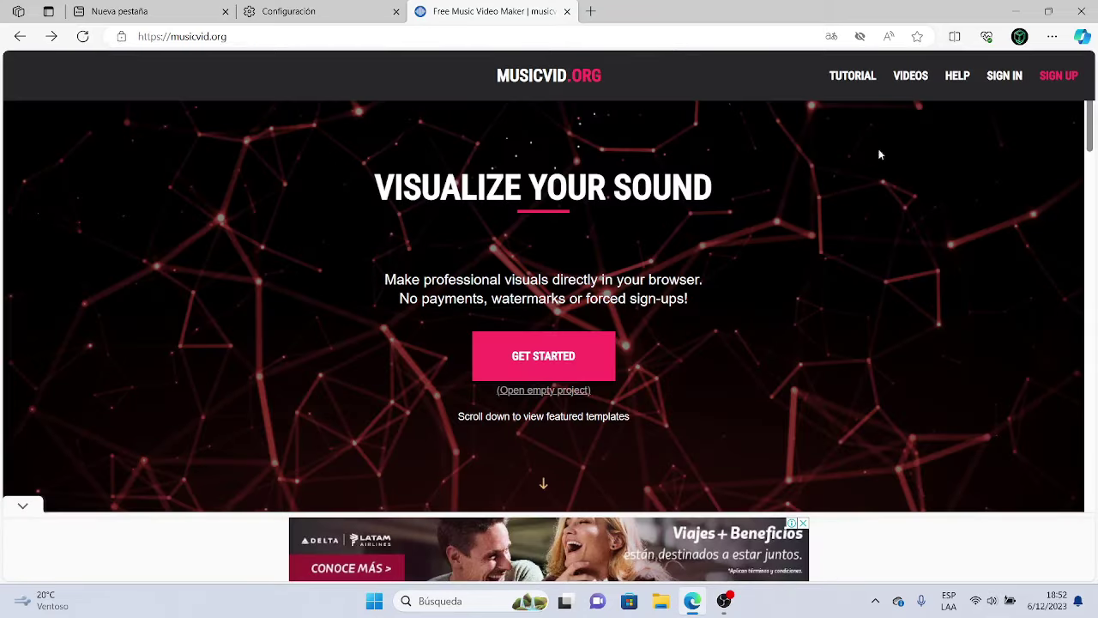
left_click(567, 12)
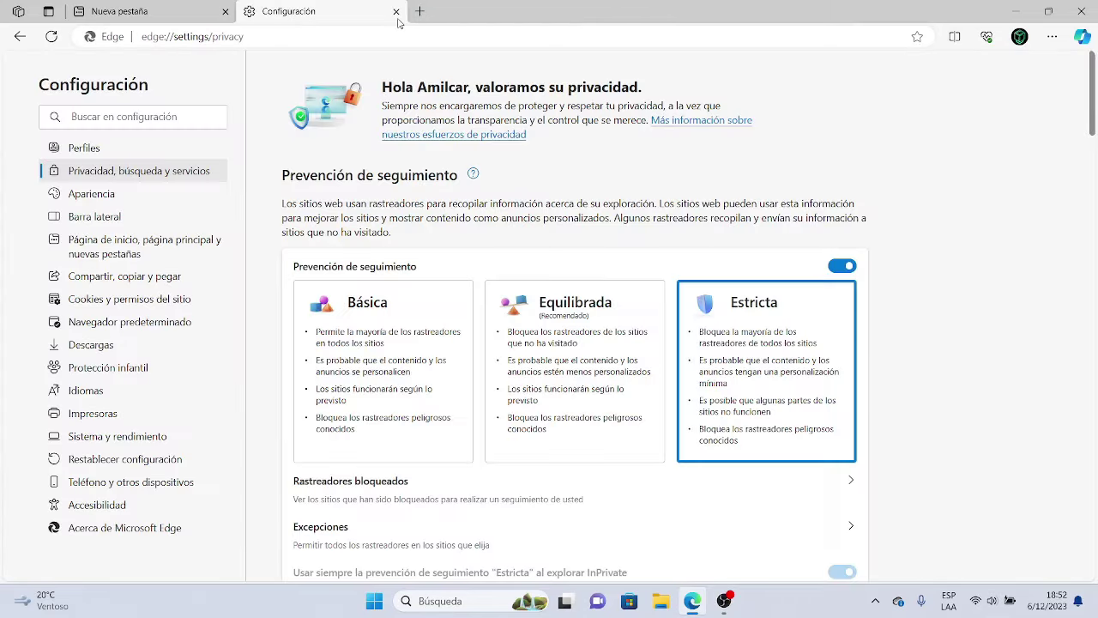
left_click(395, 12)
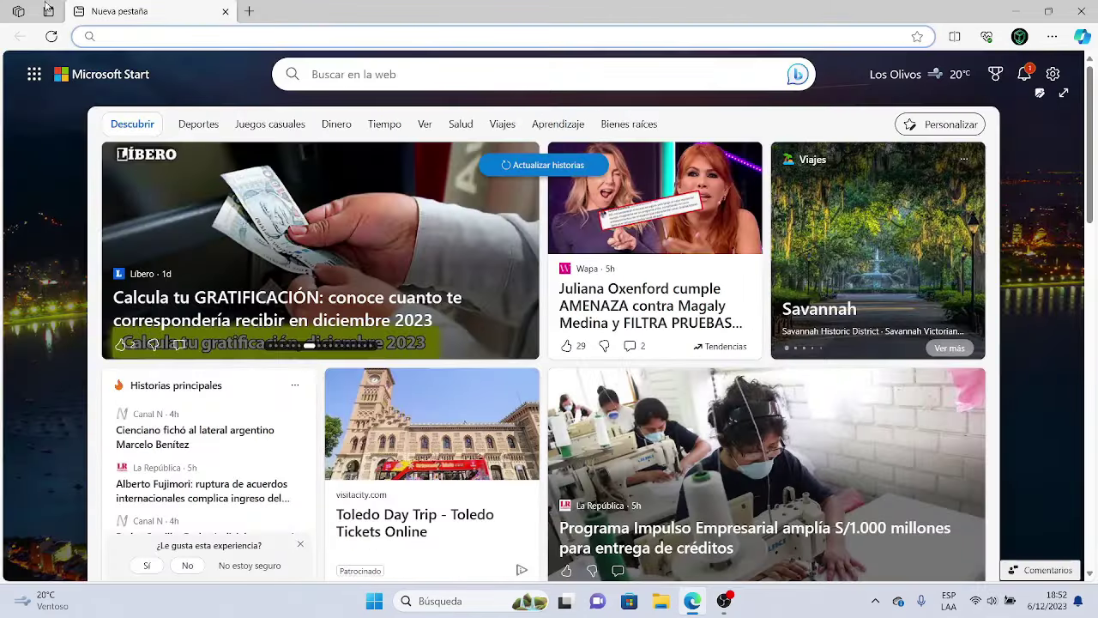
Search the web for "convocatorias trabajo" in the remaining tab
left_click(152, 38)
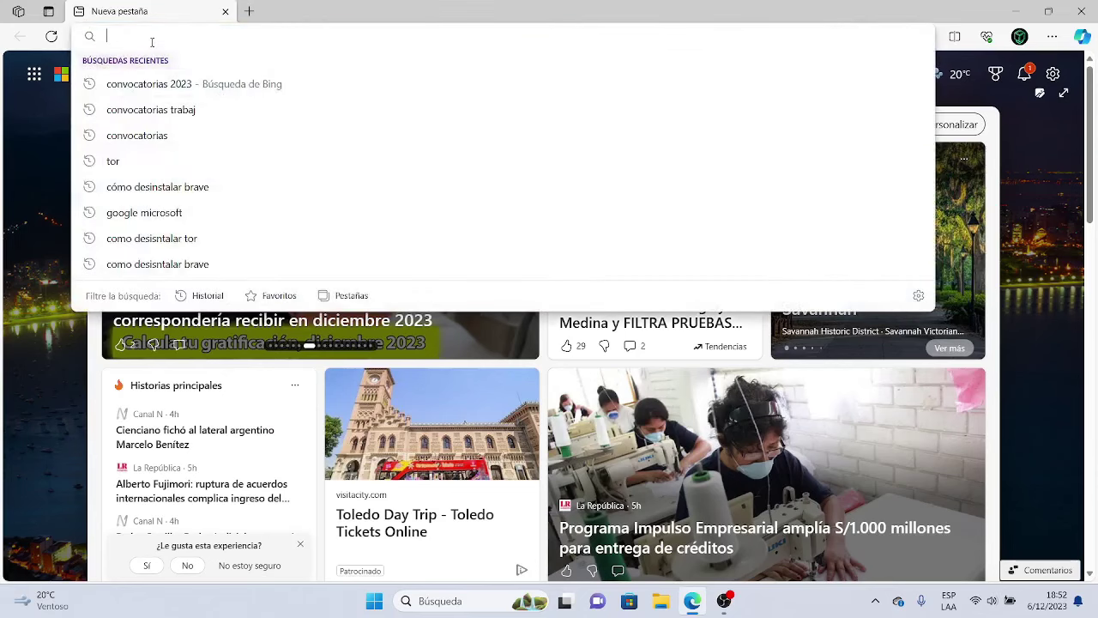
type("t")
key("Escape")
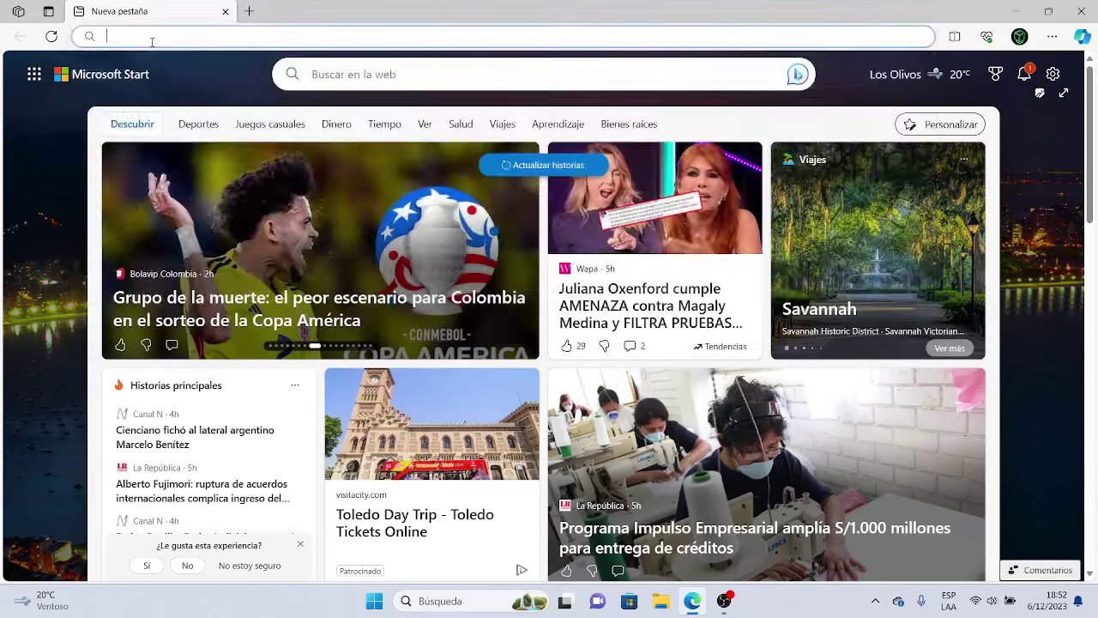
type("convocat")
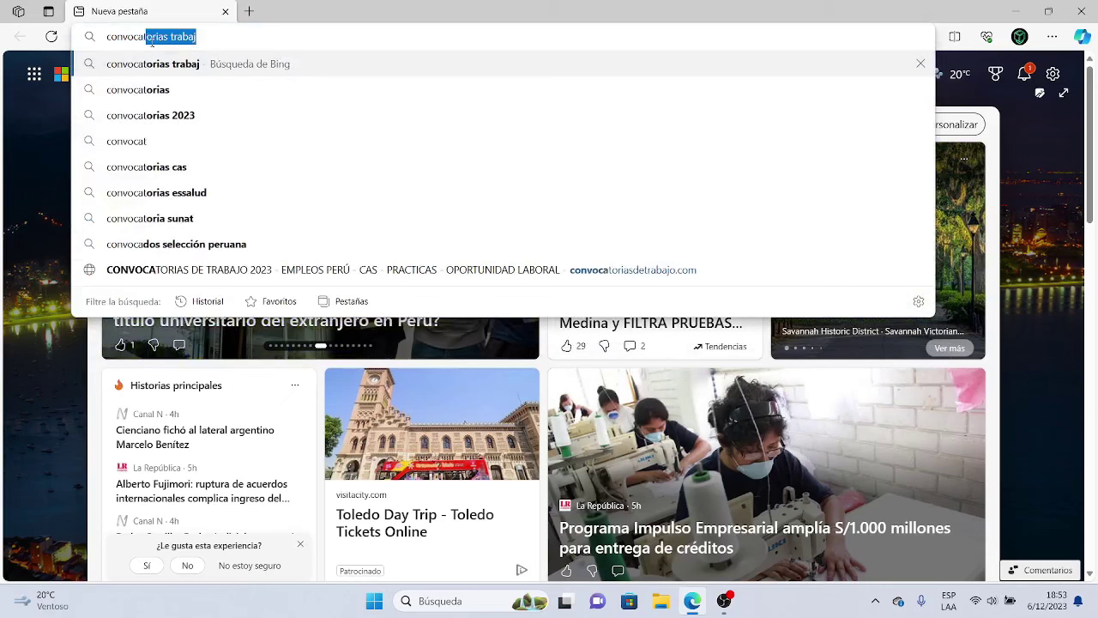
type("oria")
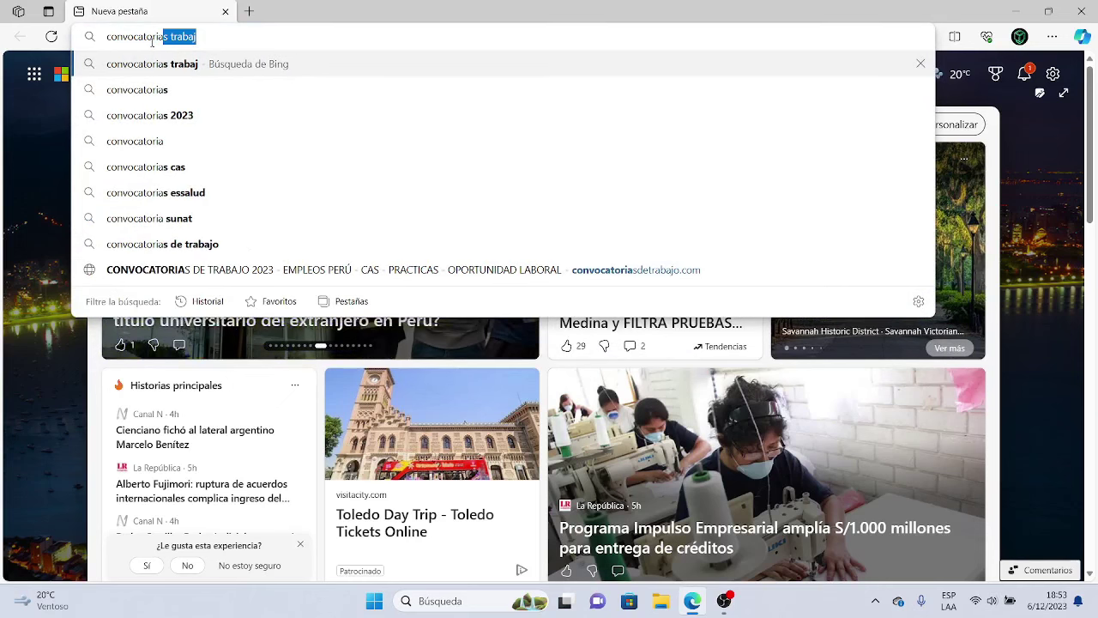
key("Right")
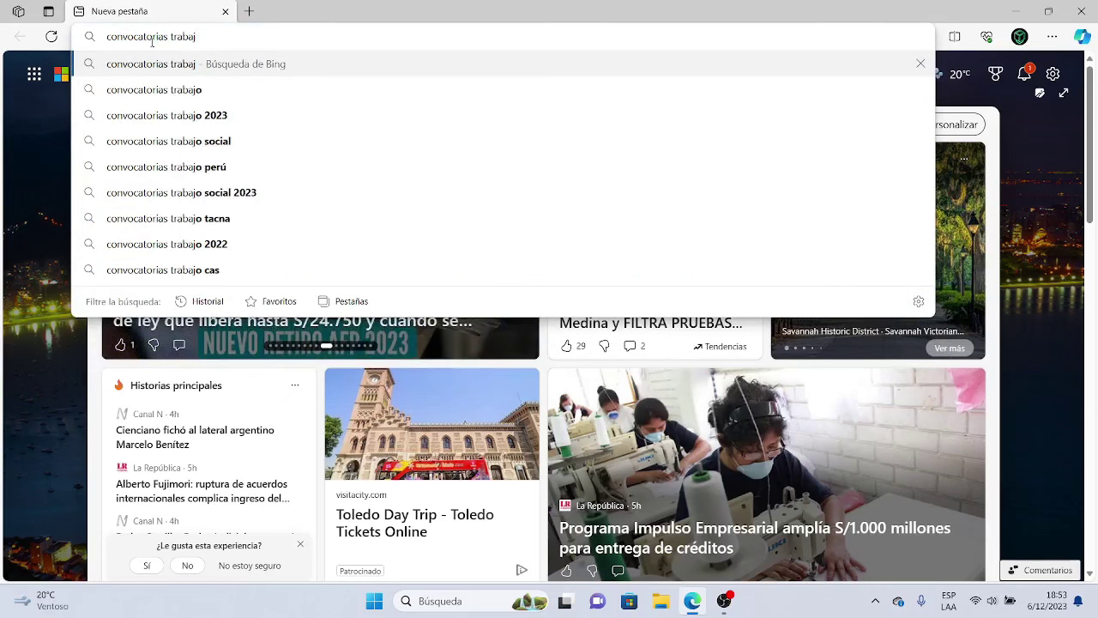
type("o")
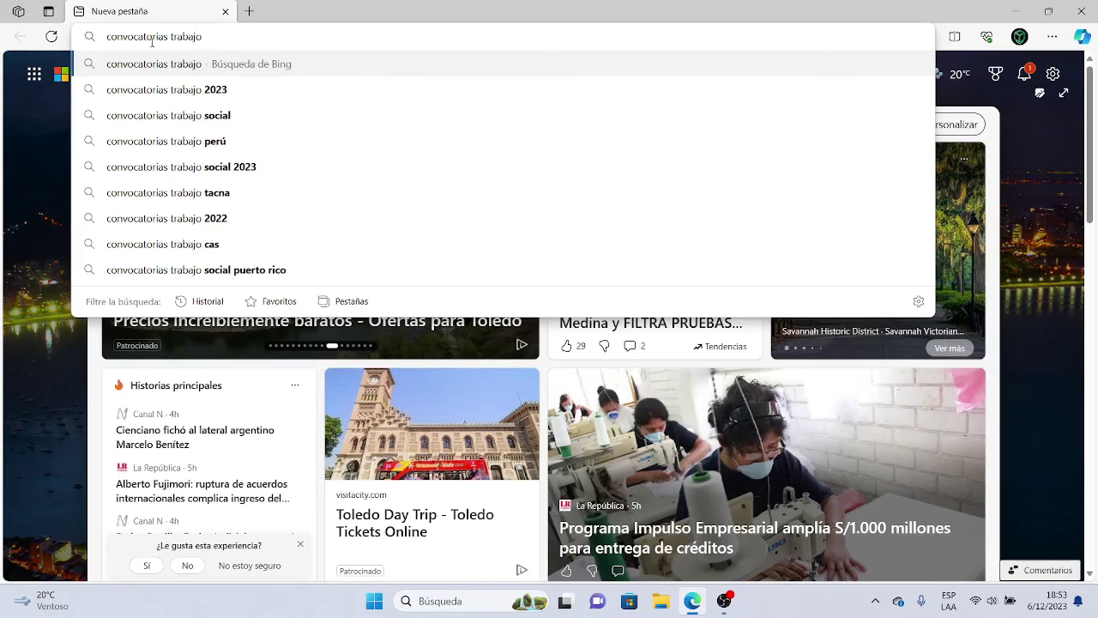
key("Return")
Open the Perutrabajos result "CONVOCATORIAS DE TRABAJO 2023 EN PERU" from the search results
scroll(211, 256, "down", 1)
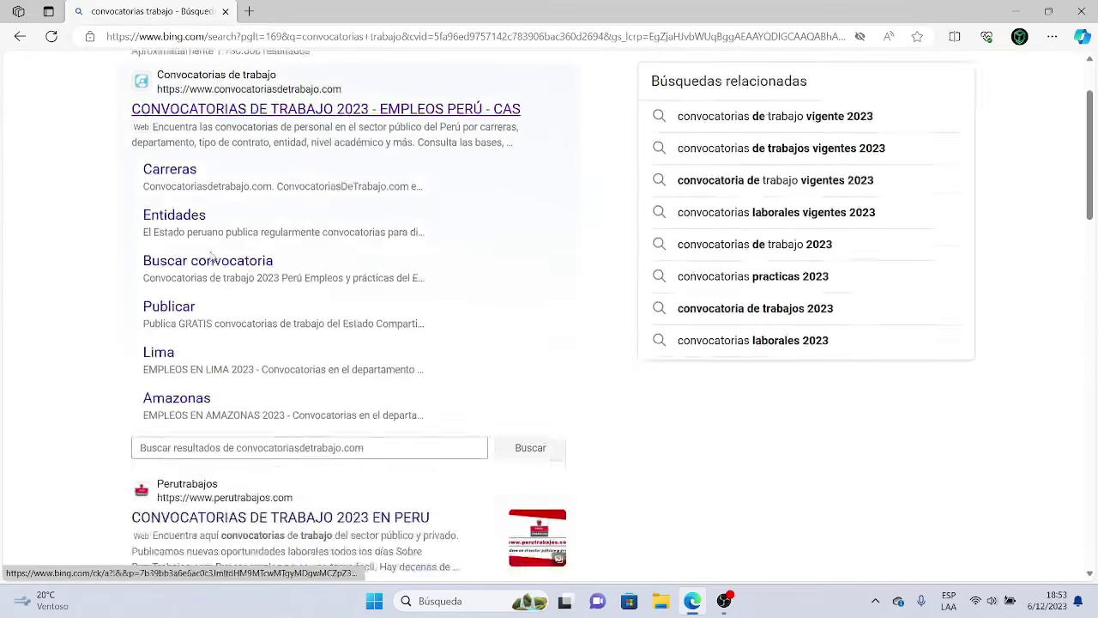
scroll(210, 255, "down", 5)
scroll(204, 314, "up", 3)
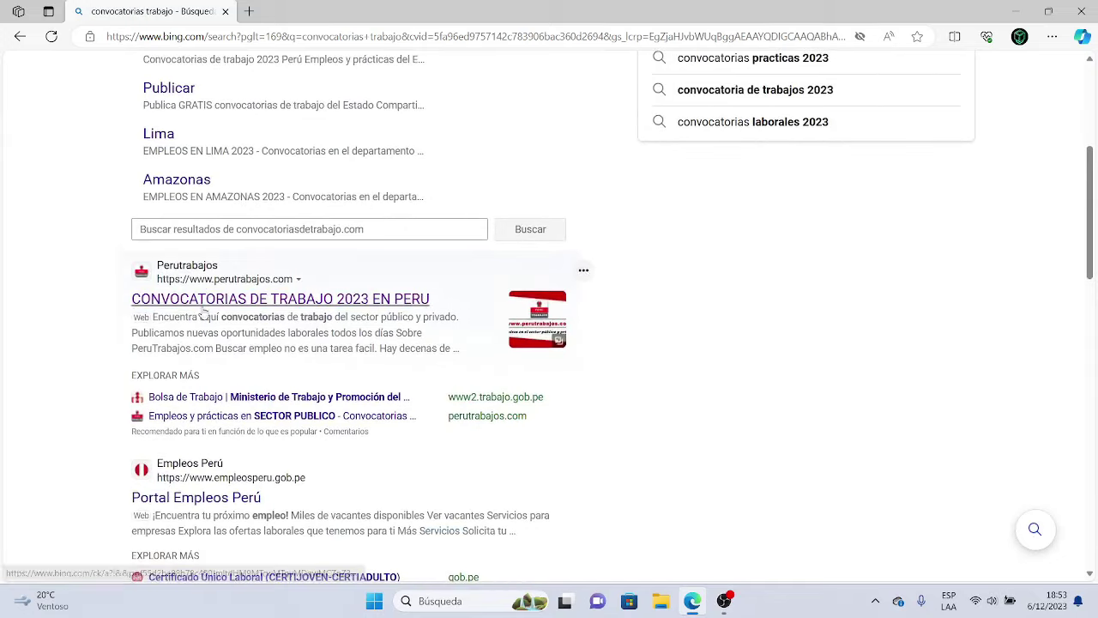
left_click(203, 310)
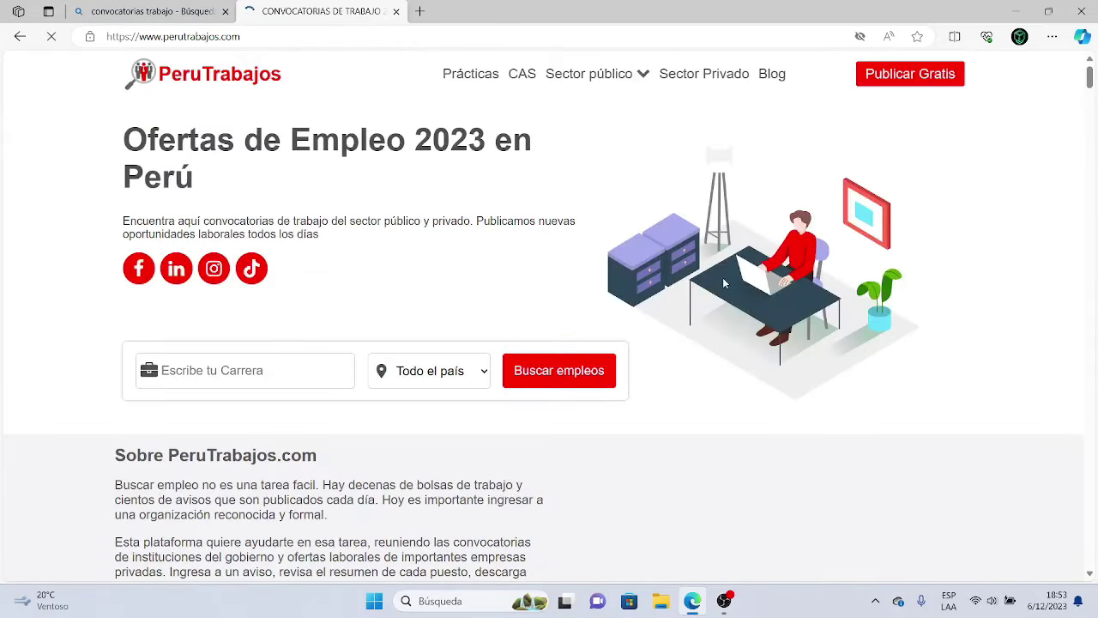
Look through the PeruTrabajos page and its job listings to check how the site displays with the strict settings
scroll(804, 381, "down", 10)
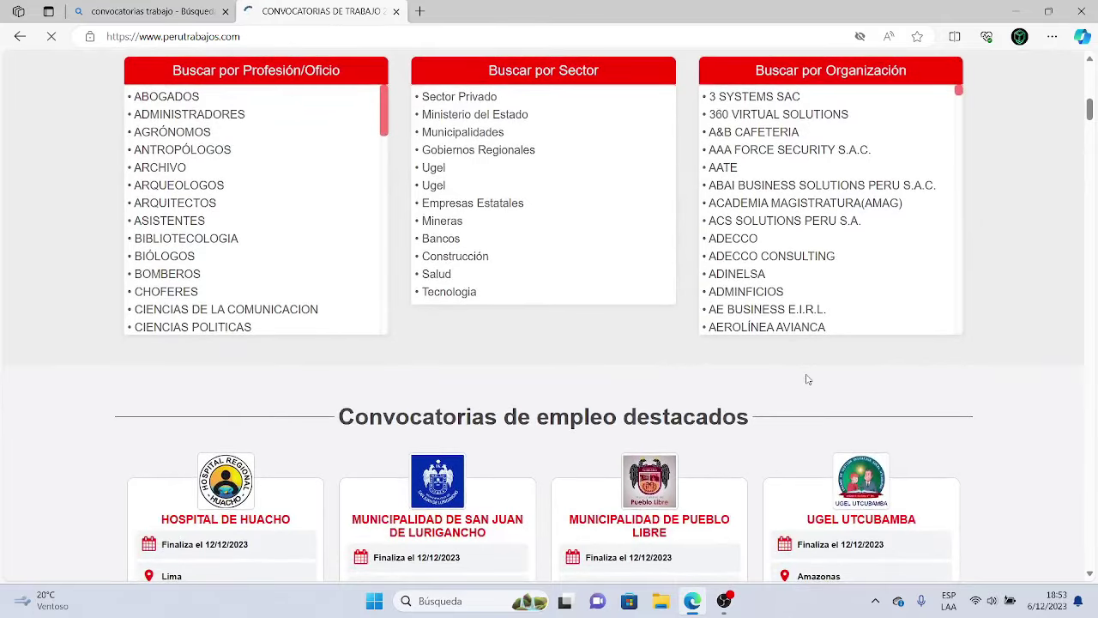
scroll(806, 379, "down", 15)
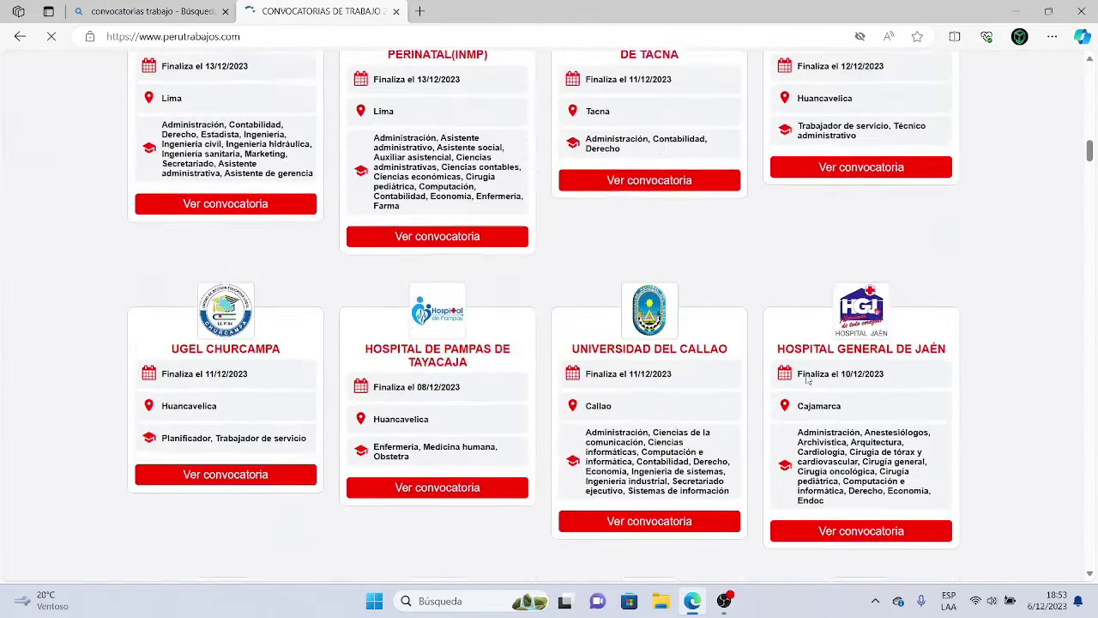
scroll(806, 379, "down", 13)
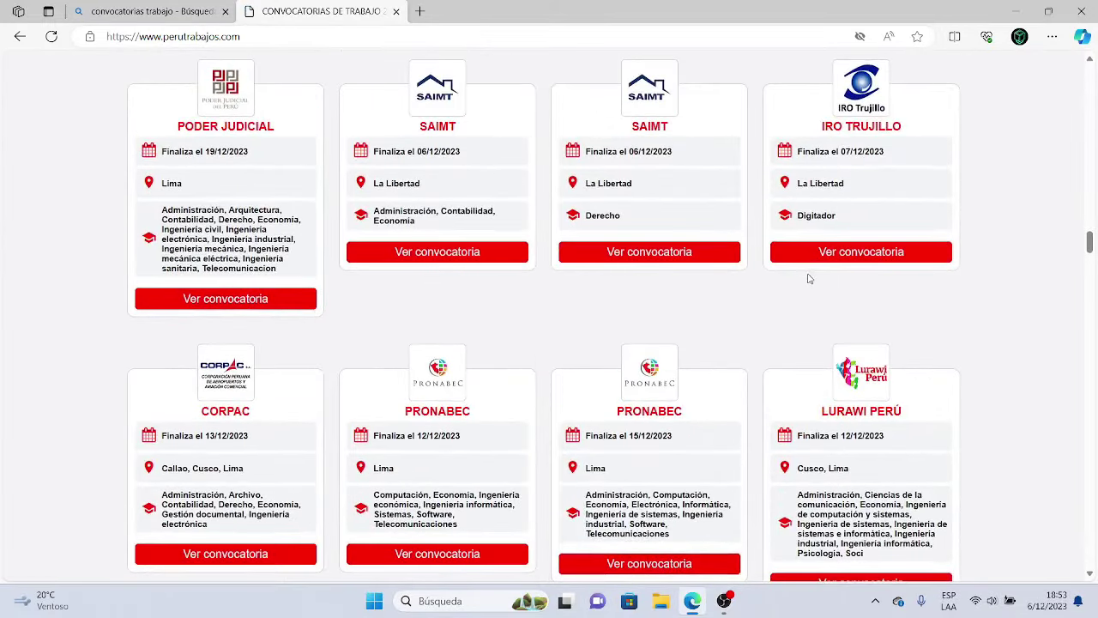
scroll(808, 278, "down", 1)
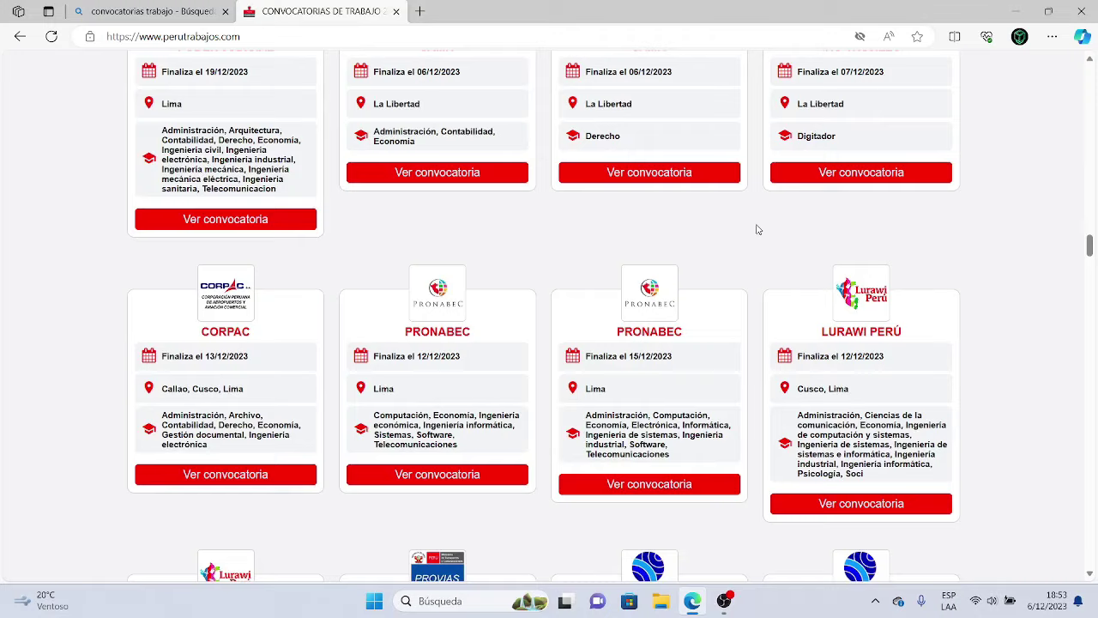
scroll(712, 237, "down", 10)
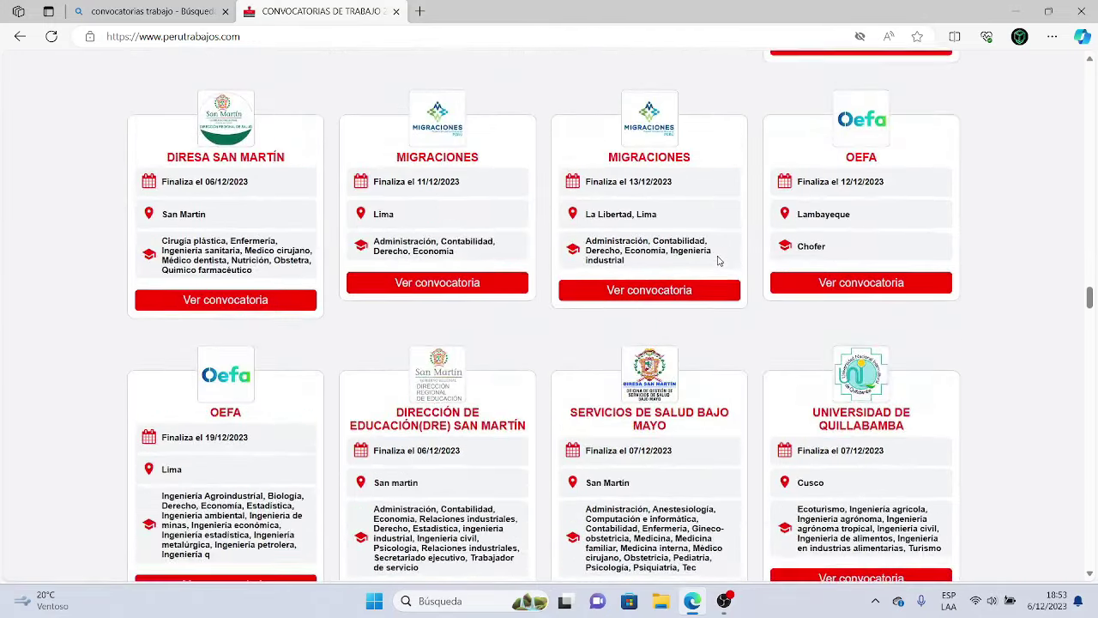
scroll(719, 261, "down", 2)
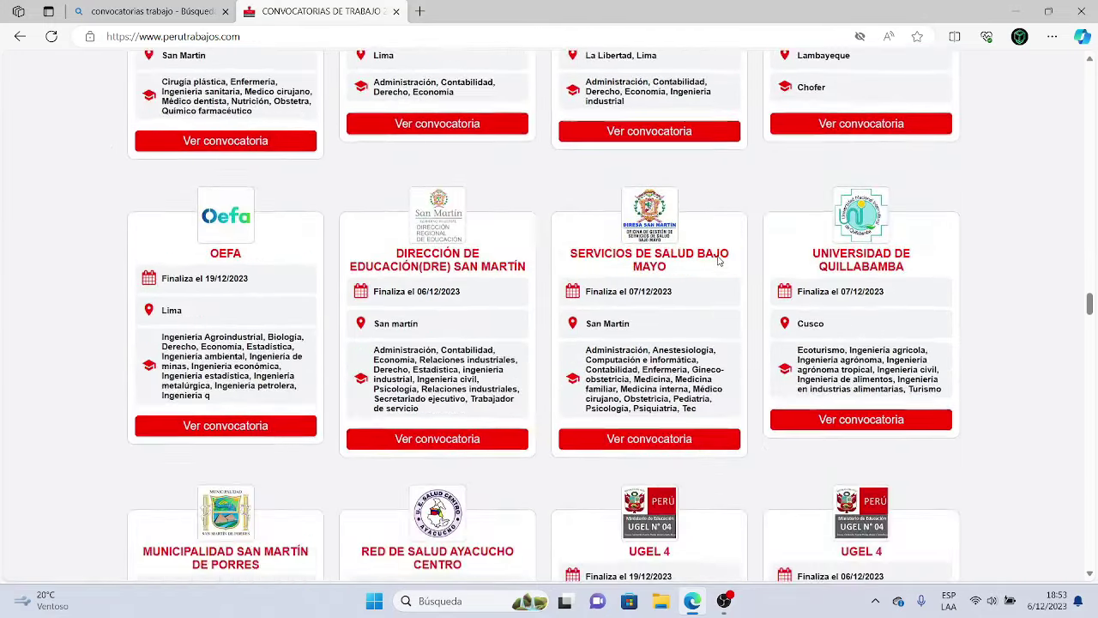
left_click(396, 11)
left_click(230, 39)
key("BackSpace")
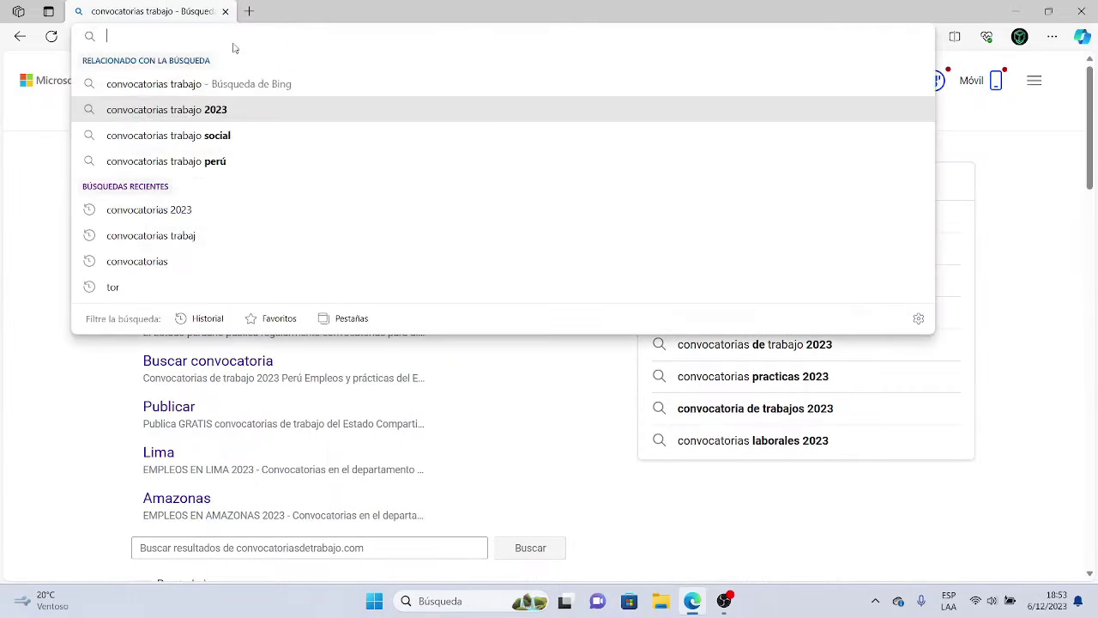
type("www")
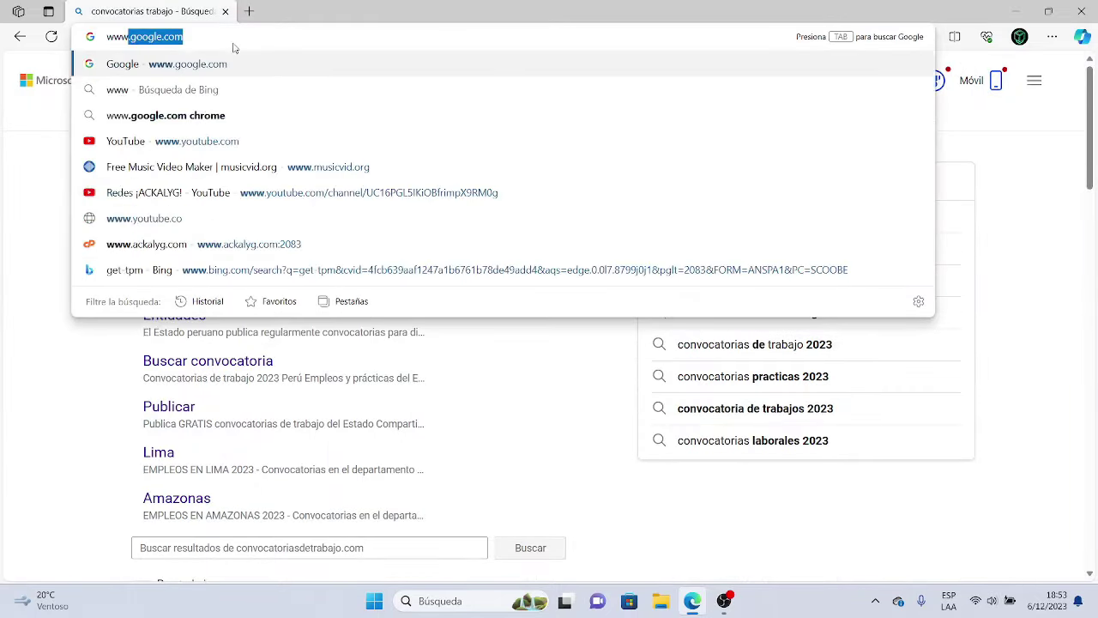
type(".")
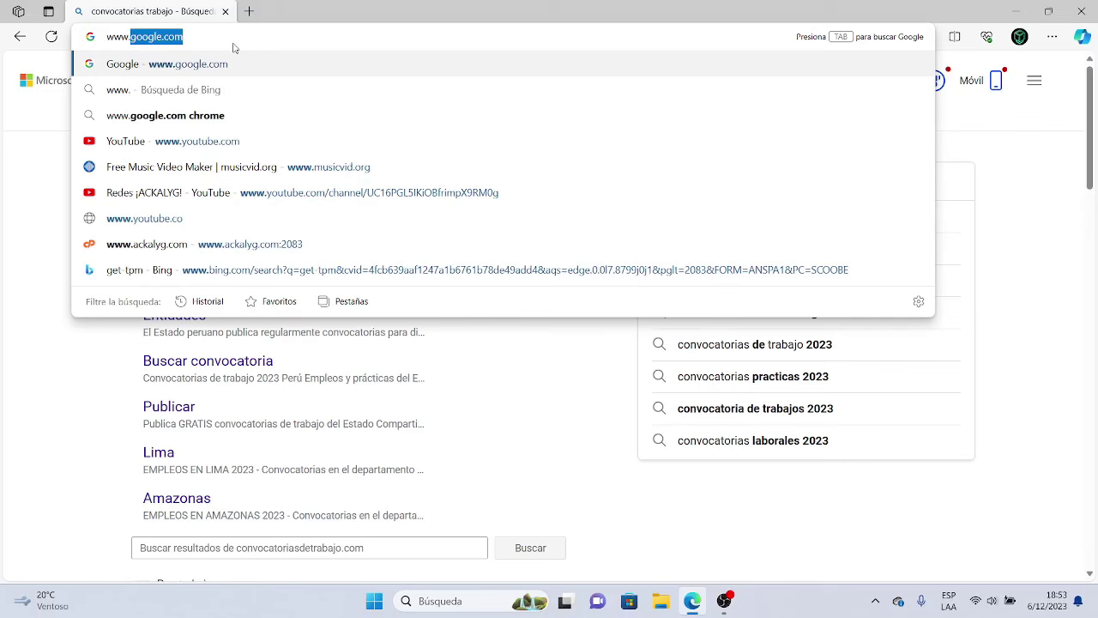
type("m")
key("Right")
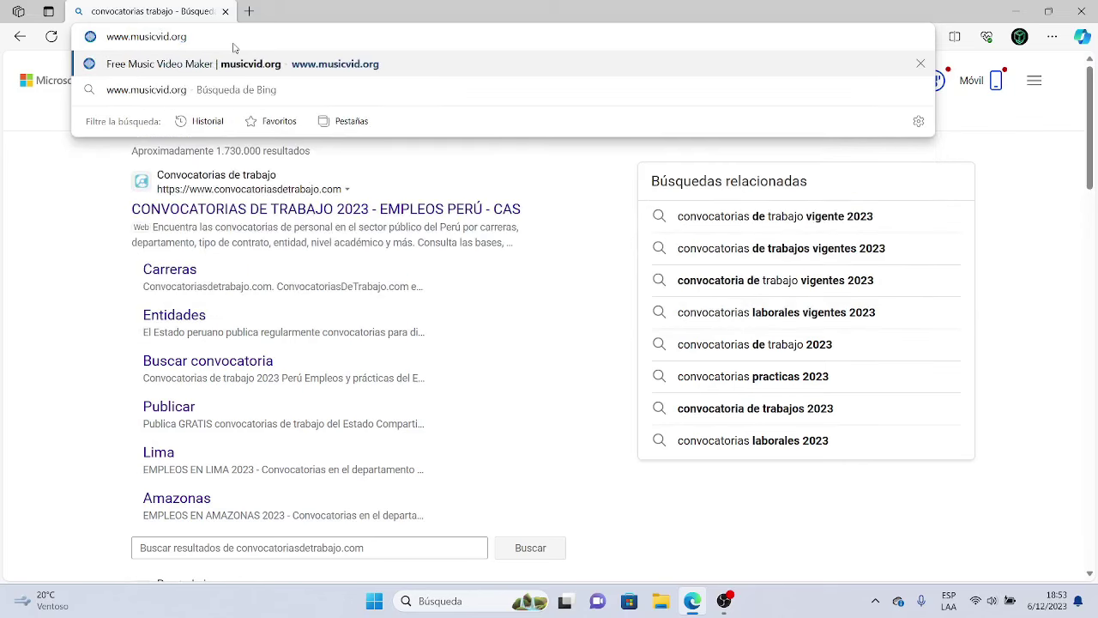
key("Return")
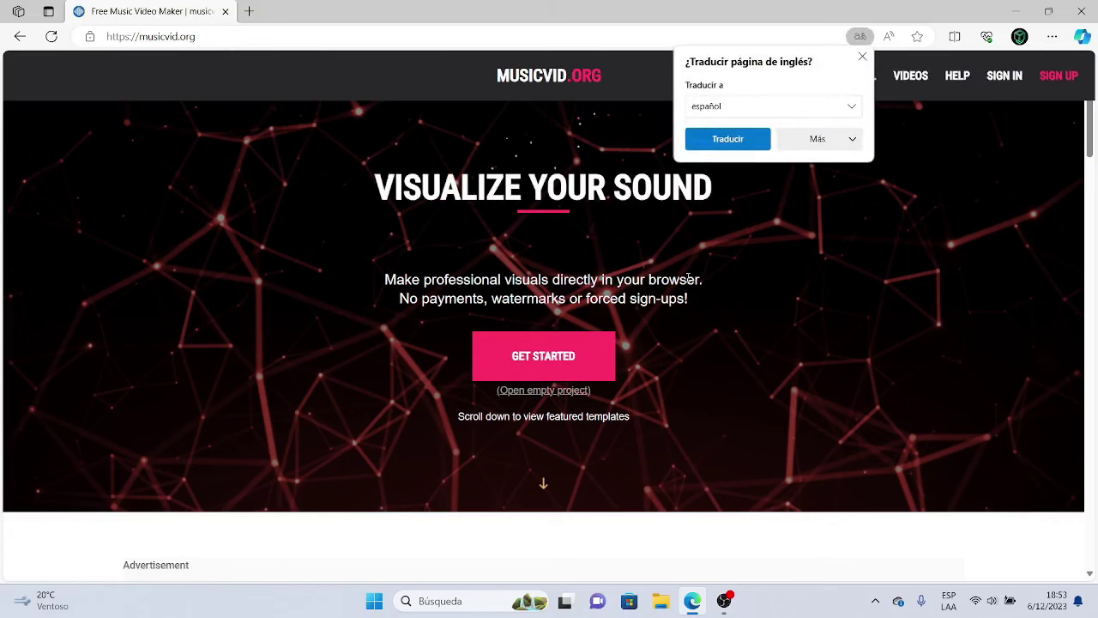
Look through the musicvid.org home page, checking its advertisement areas, featured projects and template sections for ads
scroll(688, 280, "down", 15)
scroll(687, 282, "down", 5)
scroll(687, 281, "up", 10)
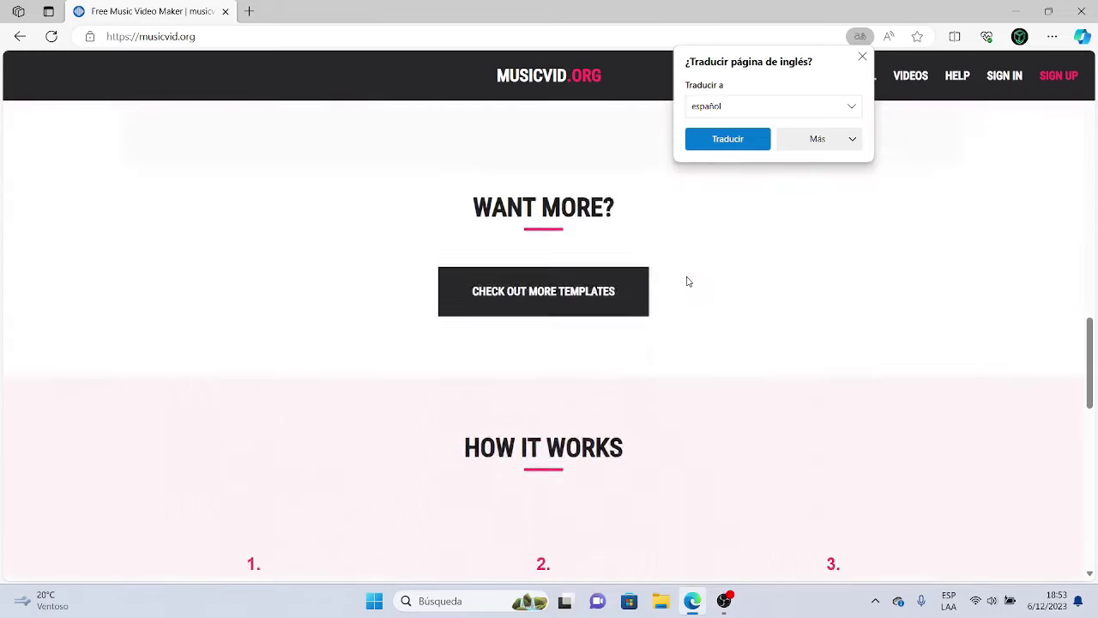
scroll(688, 280, "down", 5)
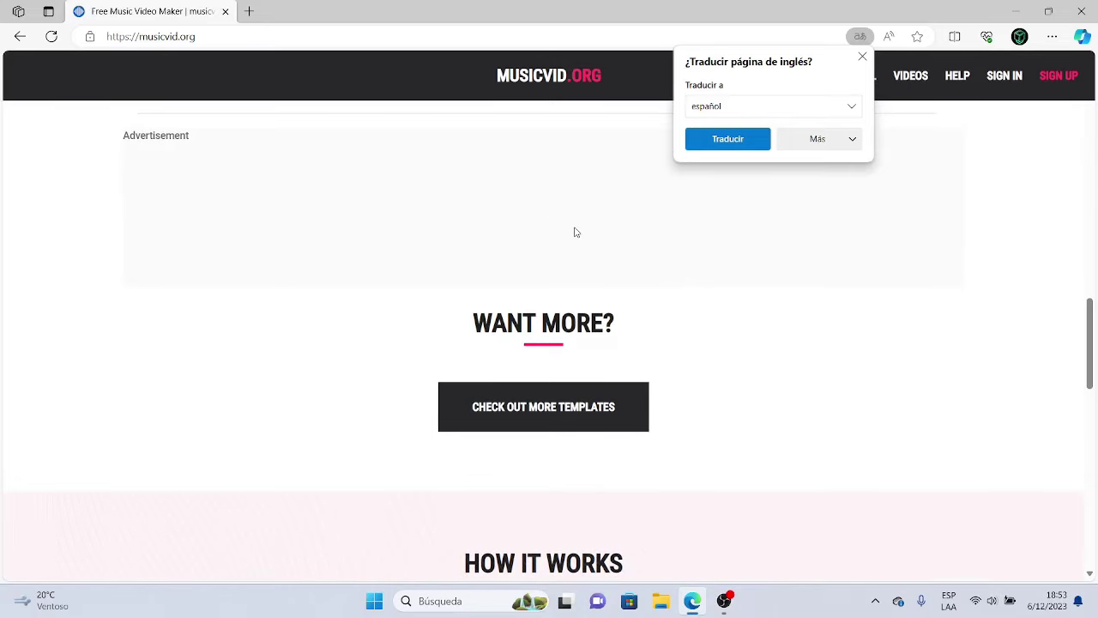
scroll(577, 233, "up", 8)
scroll(576, 233, "down", 8)
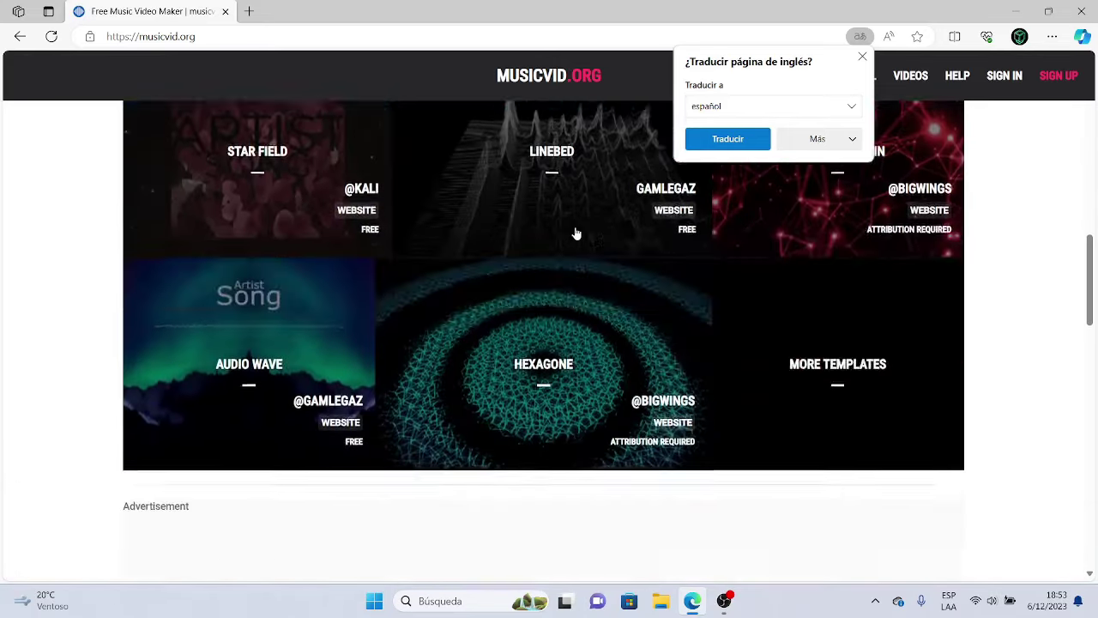
scroll(576, 232, "down", 3)
scroll(576, 232, "up", 15)
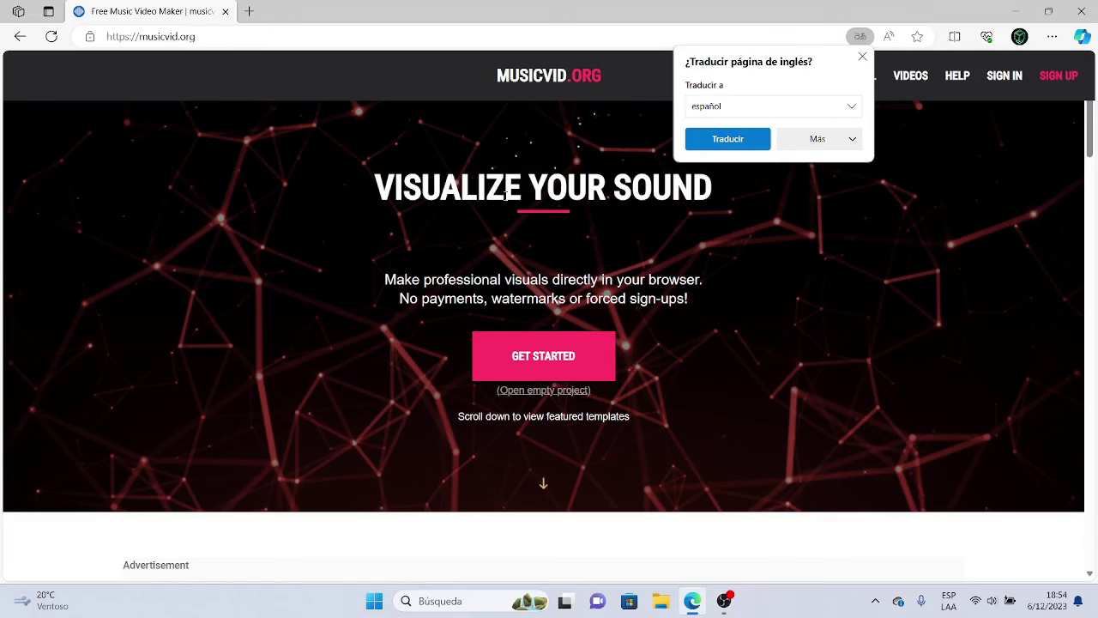
scroll(518, 197, "down", 8)
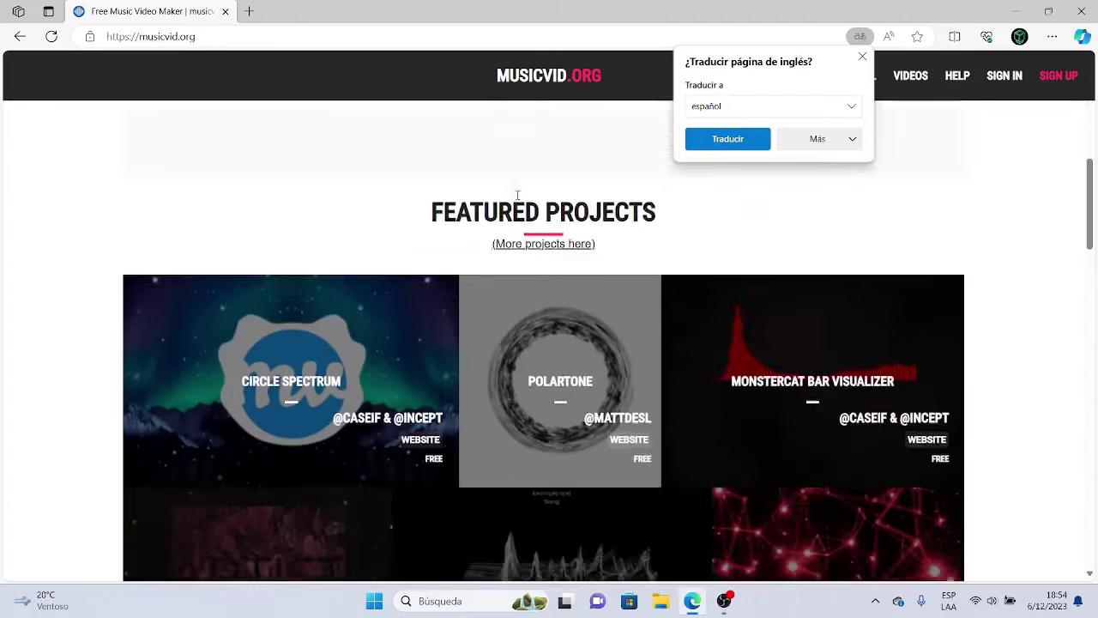
scroll(518, 258, "up", 8)
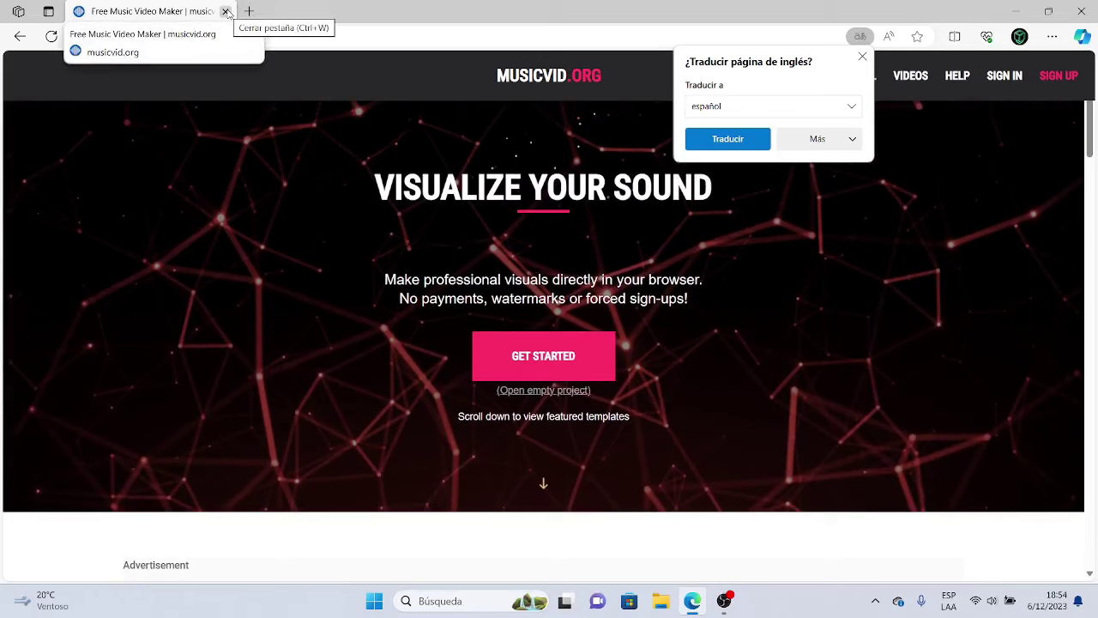
Close the musicvid.org tab and relaunch Microsoft Edge
left_click(226, 12)
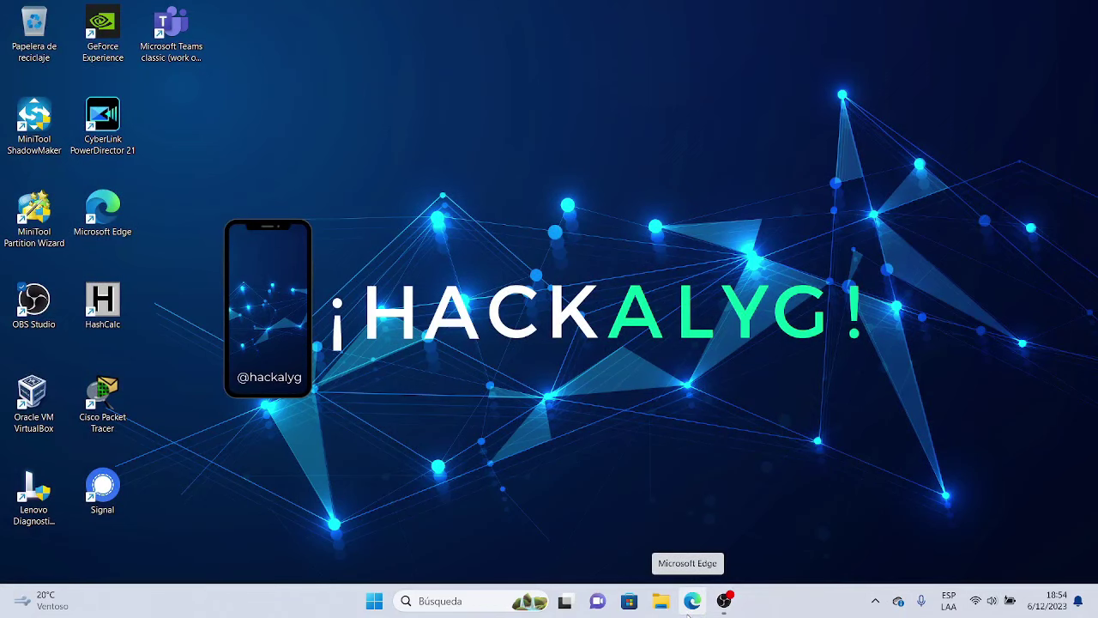
left_click(691, 602)
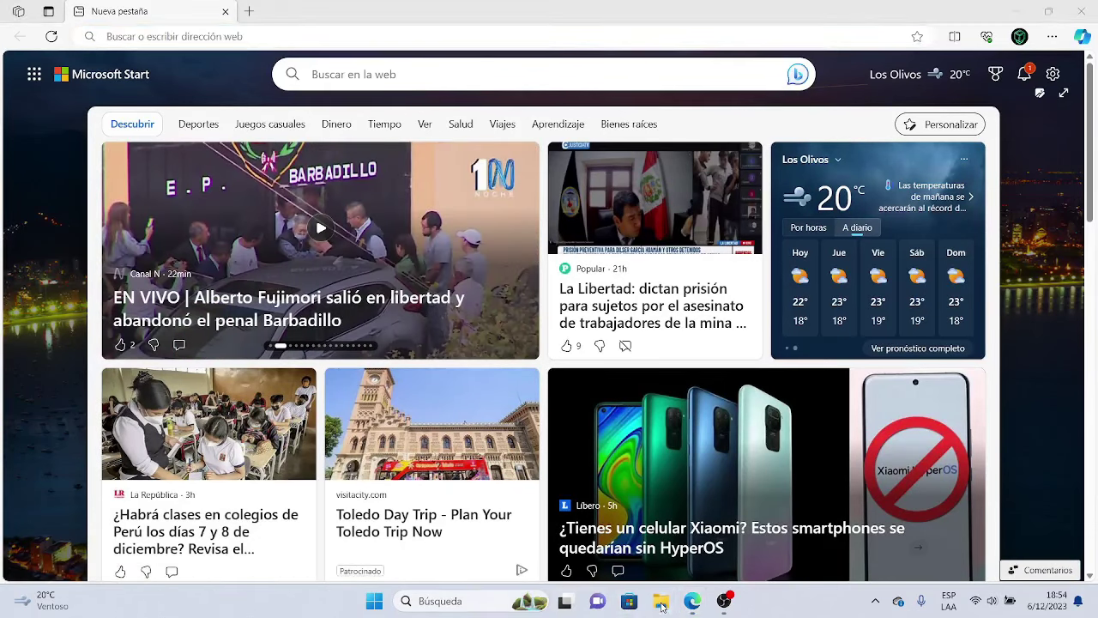
key("super+e")
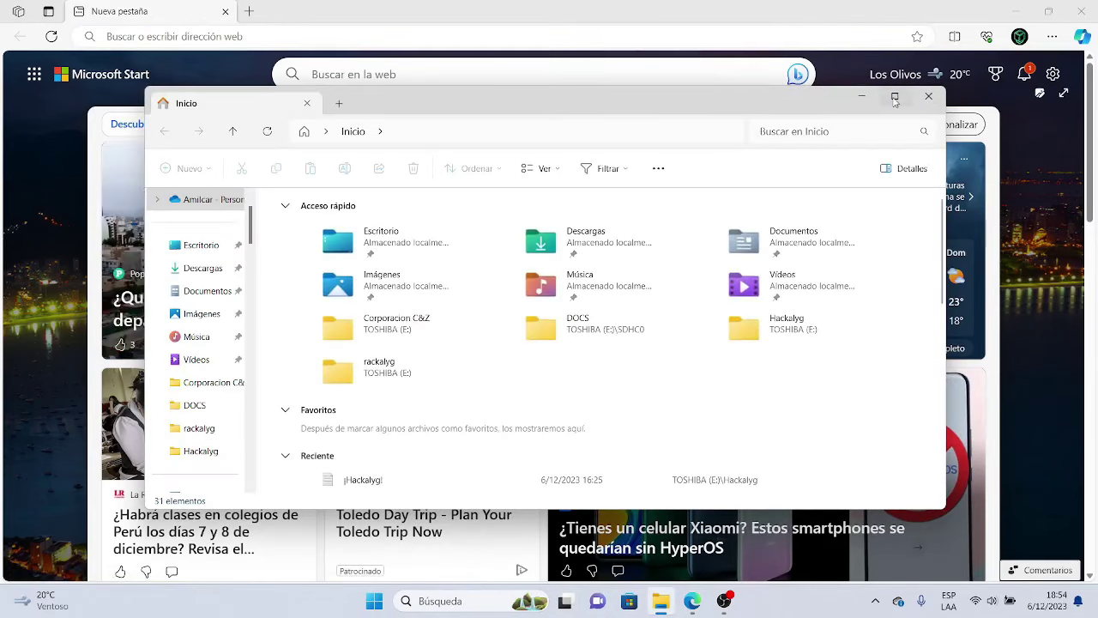
mouse_move(895, 101)
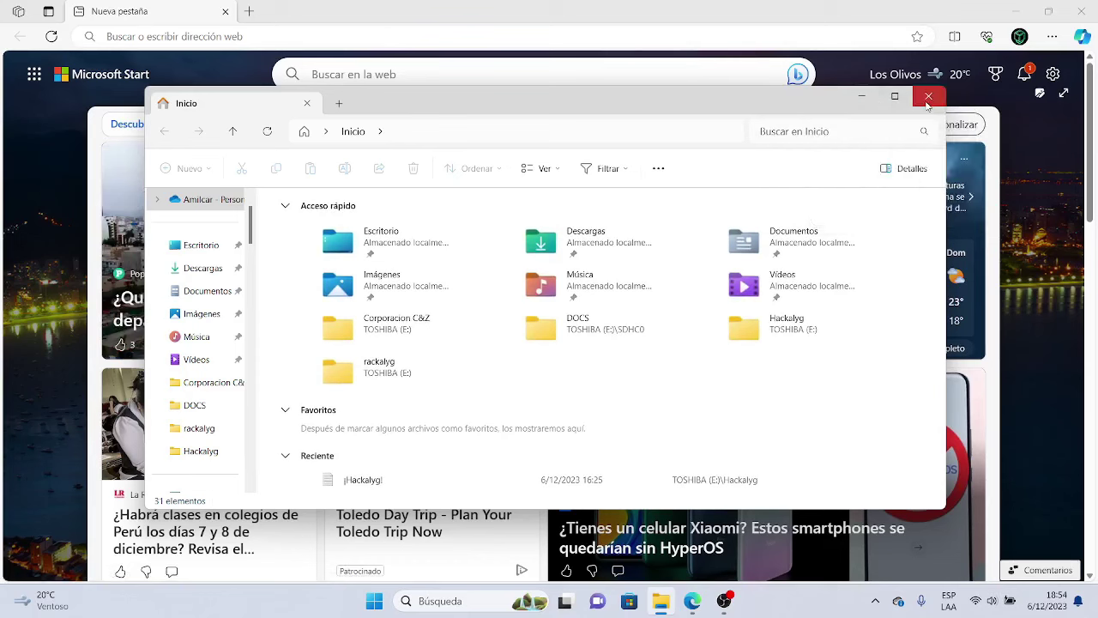
left_click(928, 96)
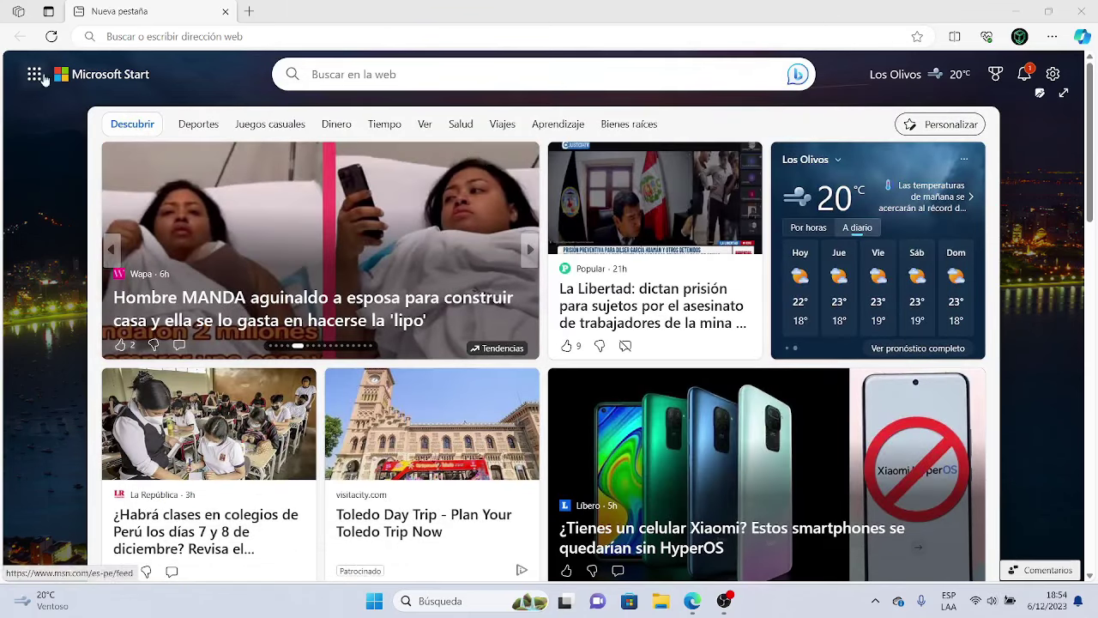
left_click(176, 36)
type("www.")
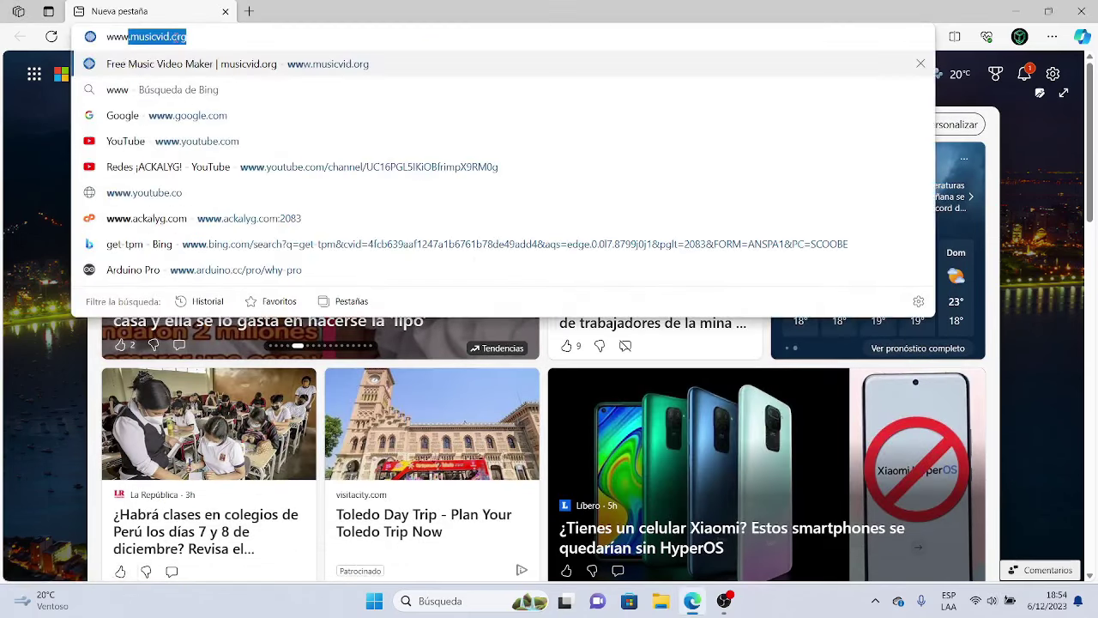
type("y")
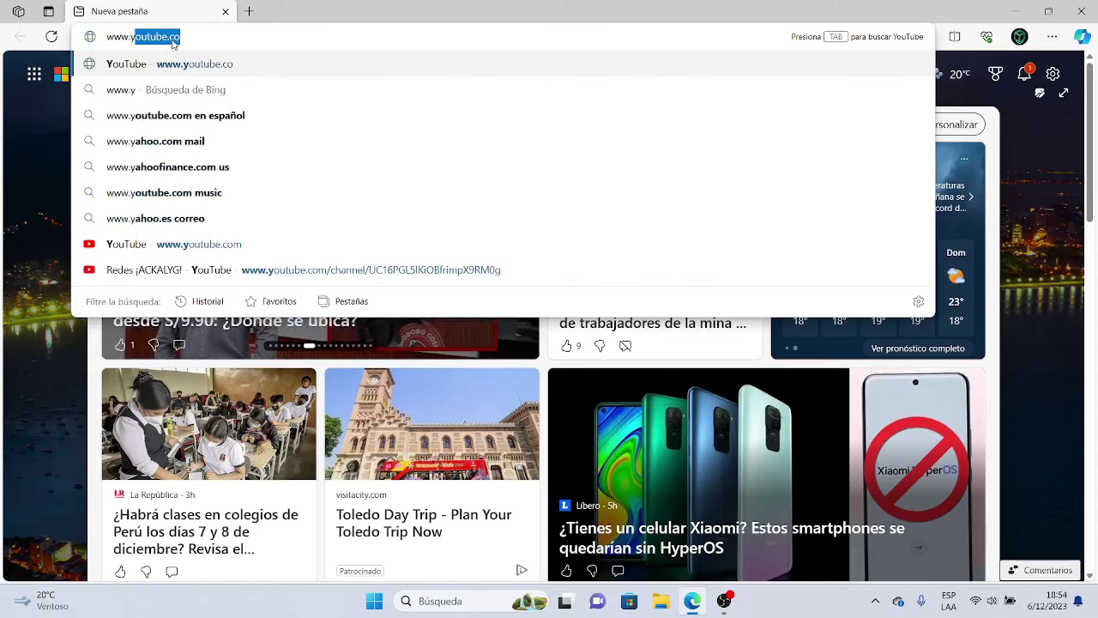
type("outube.com")
key("Return")
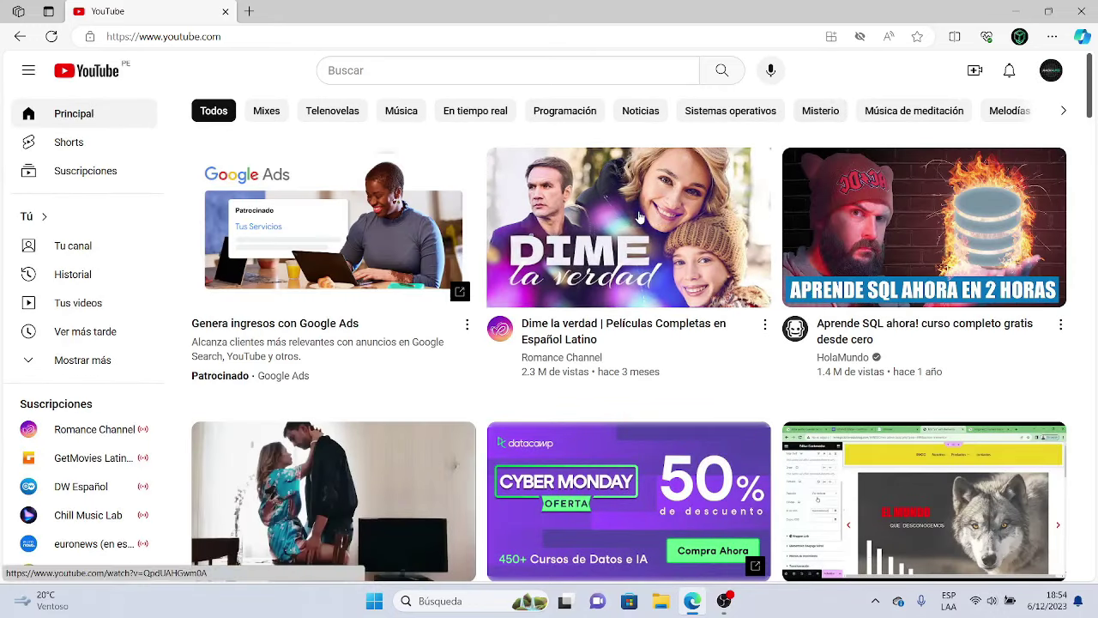
Look through the YouTube home feed to check for sponsored content among the recommended videos
scroll(639, 217, "down", 3)
scroll(639, 217, "up", 2)
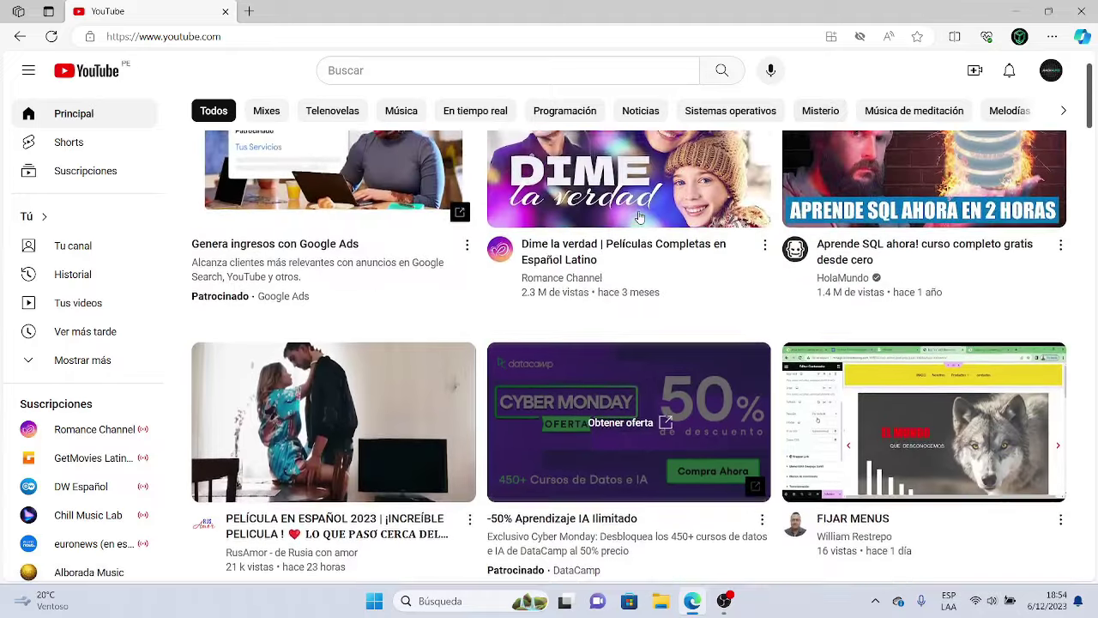
scroll(639, 217, "up", 1)
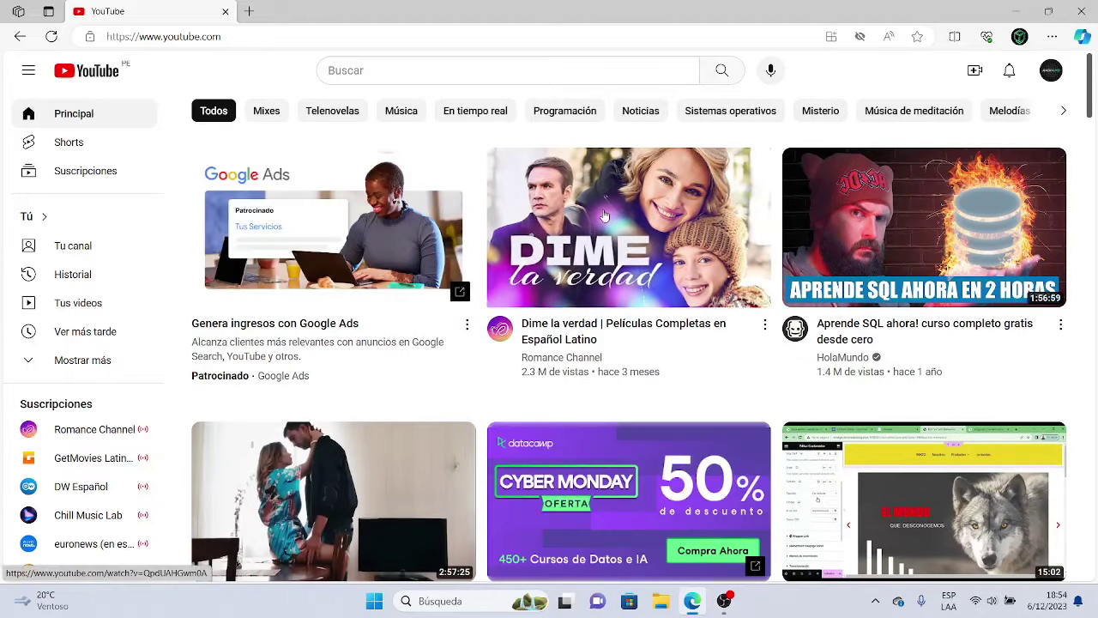
mouse_move(618, 214)
scroll(617, 215, "down", 7)
scroll(742, 221, "up", 5)
left_click(593, 36)
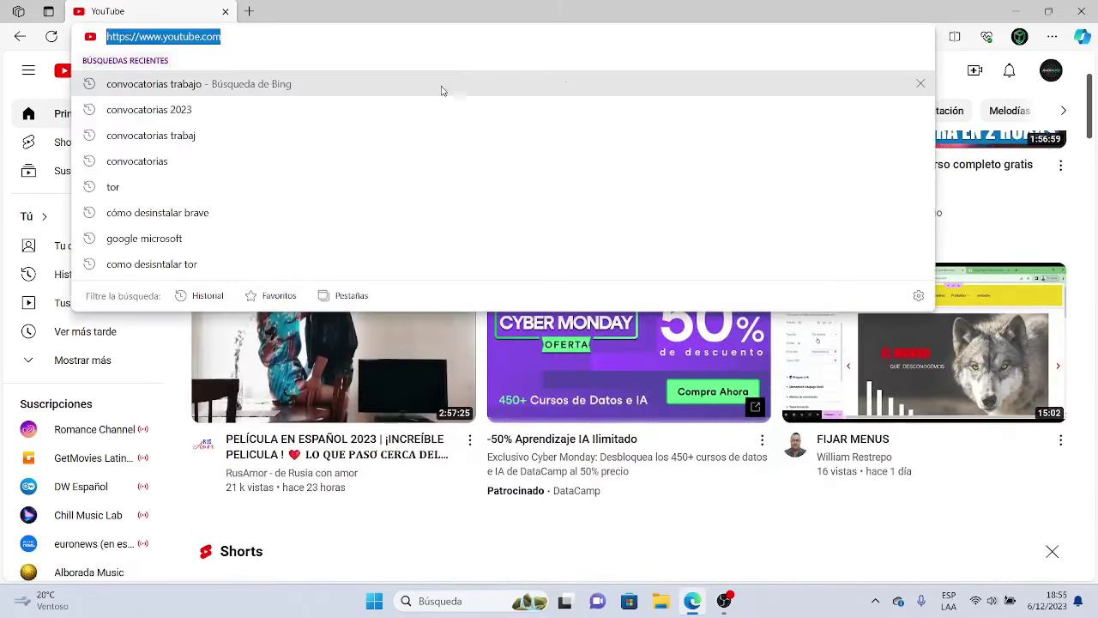
left_click(15, 39)
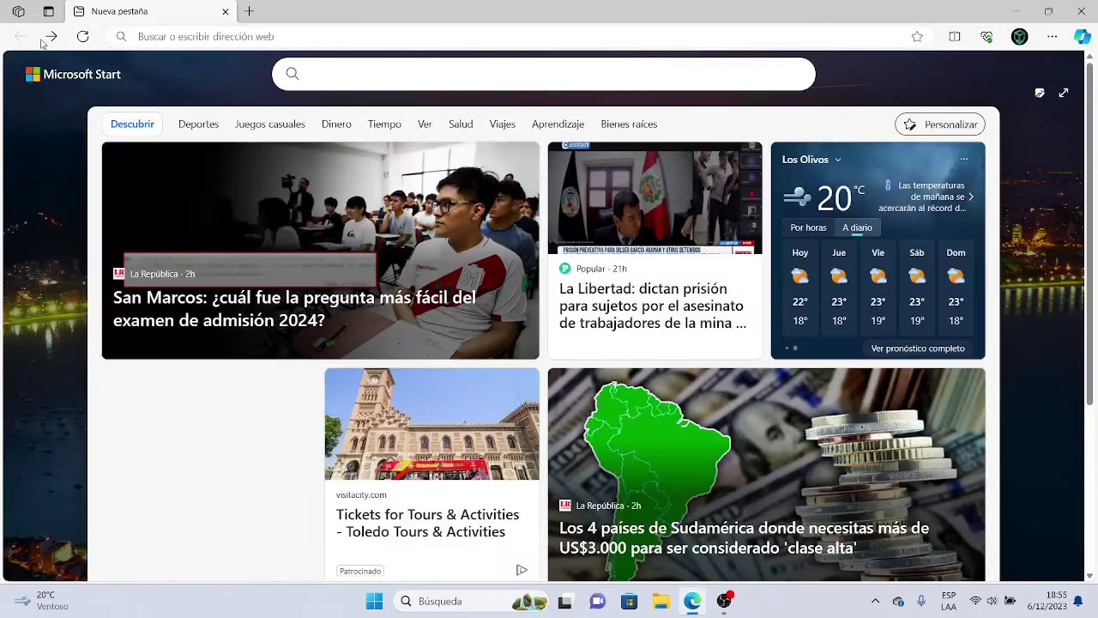
left_click(52, 36)
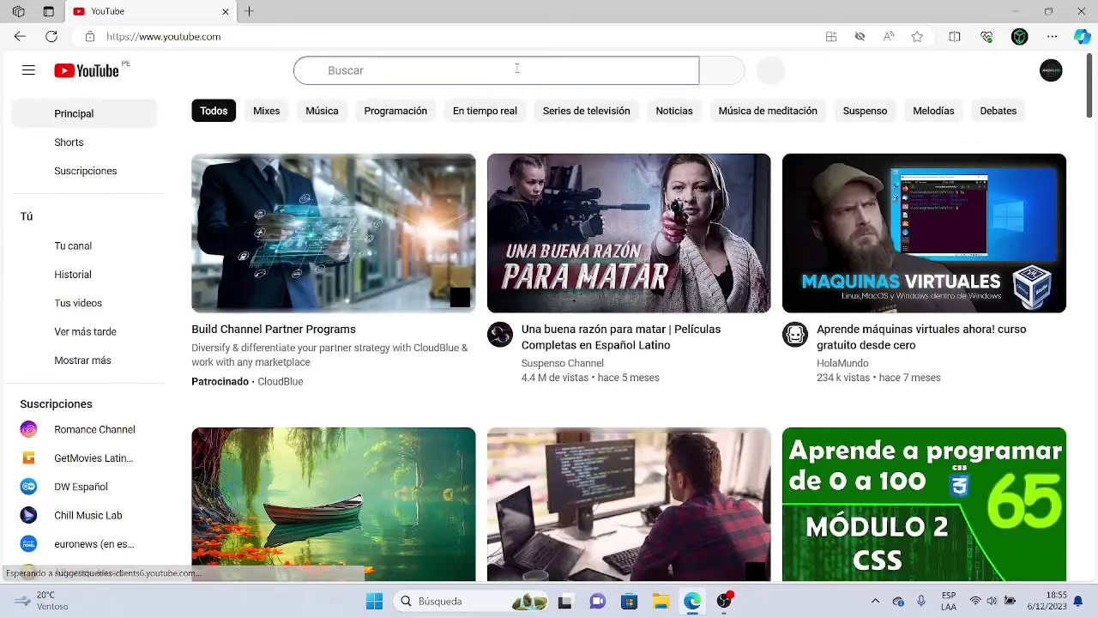
Search YouTube for "ackalyg"
left_click(517, 69)
type("ackalyg")
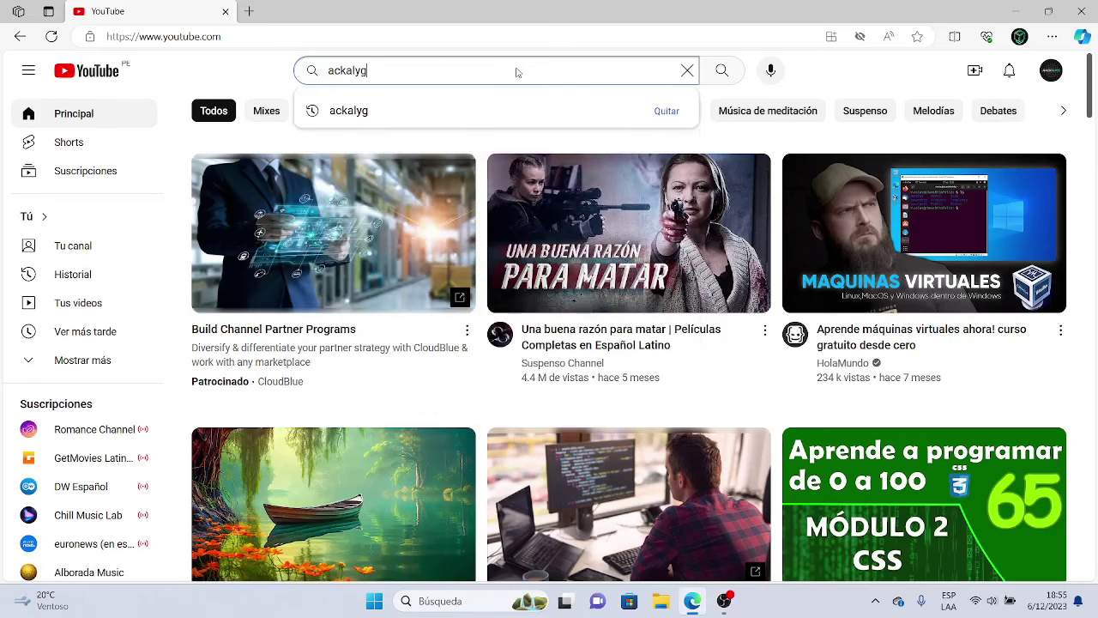
key("Return")
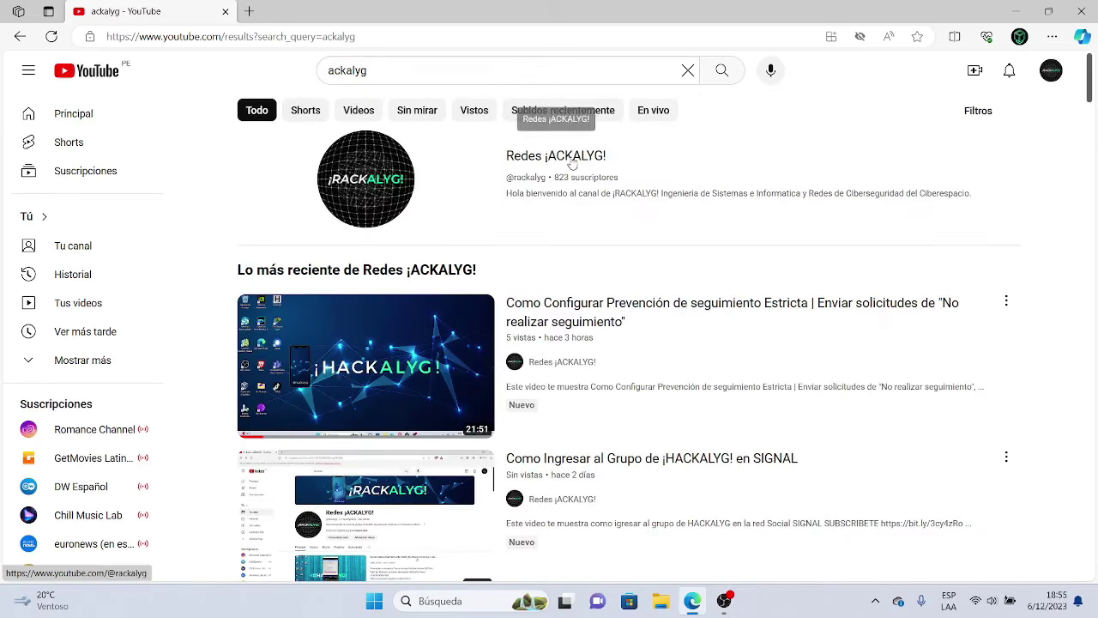
Open the Redes ¡ACKALYG! video "Como Configurar Prevención de seguimiento Estricta" from the search results and pause it
scroll(575, 298, "down", 5)
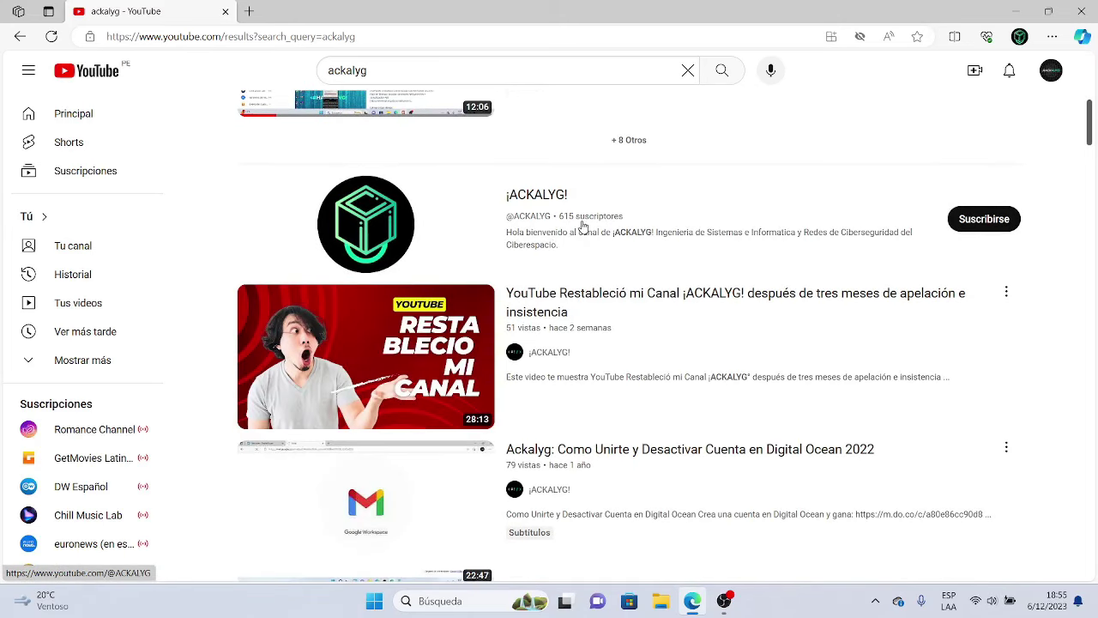
scroll(595, 368, "down", 3)
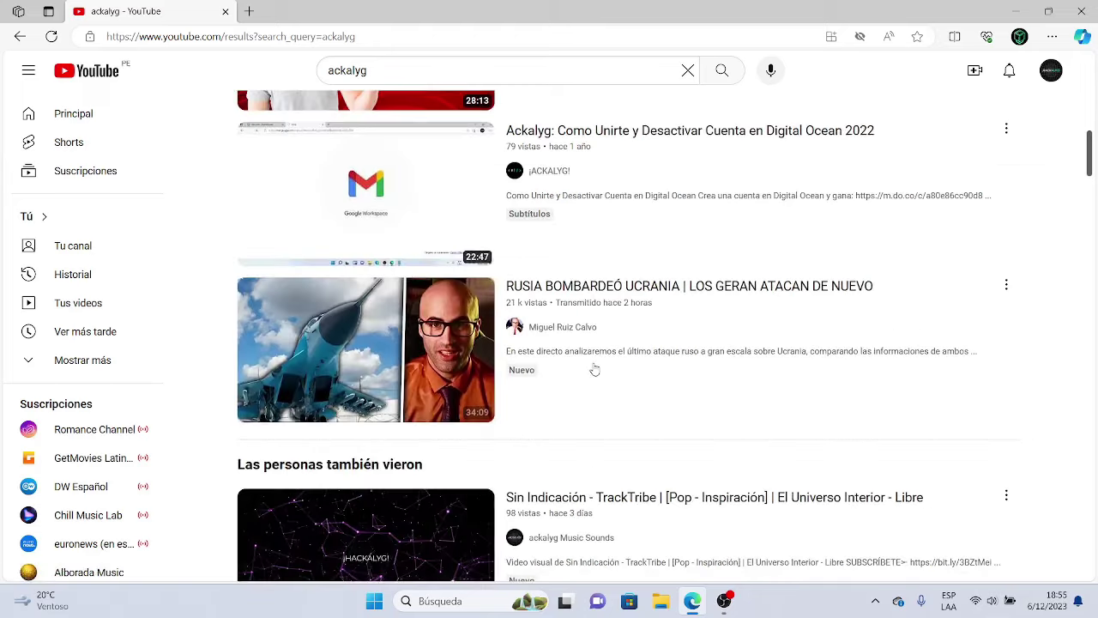
mouse_move(595, 369)
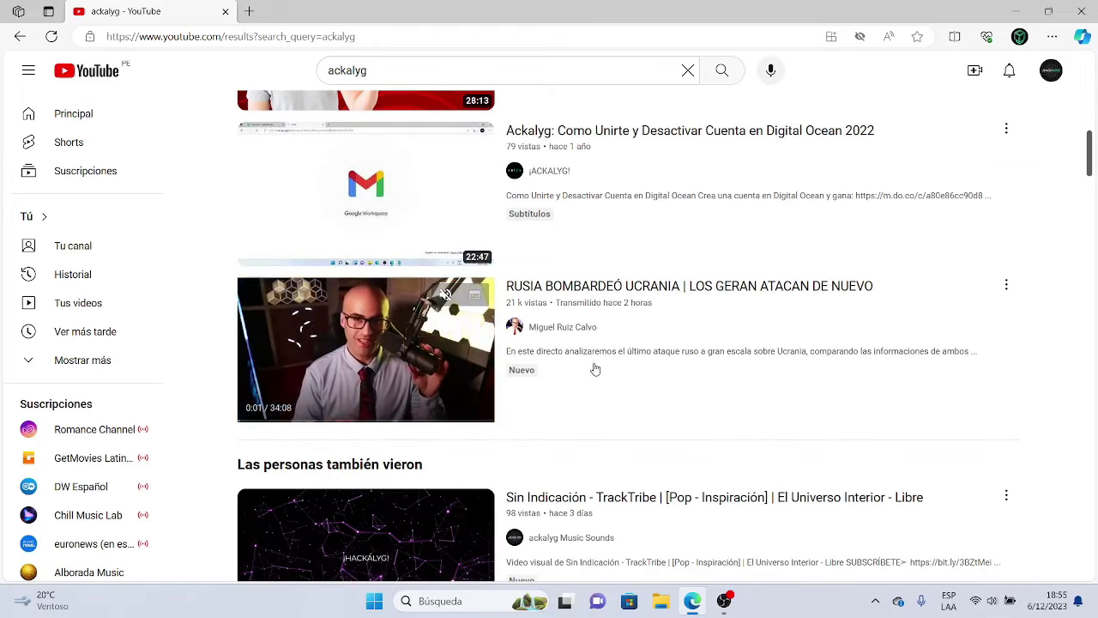
scroll(595, 369, "up", 1)
scroll(595, 369, "up", 6)
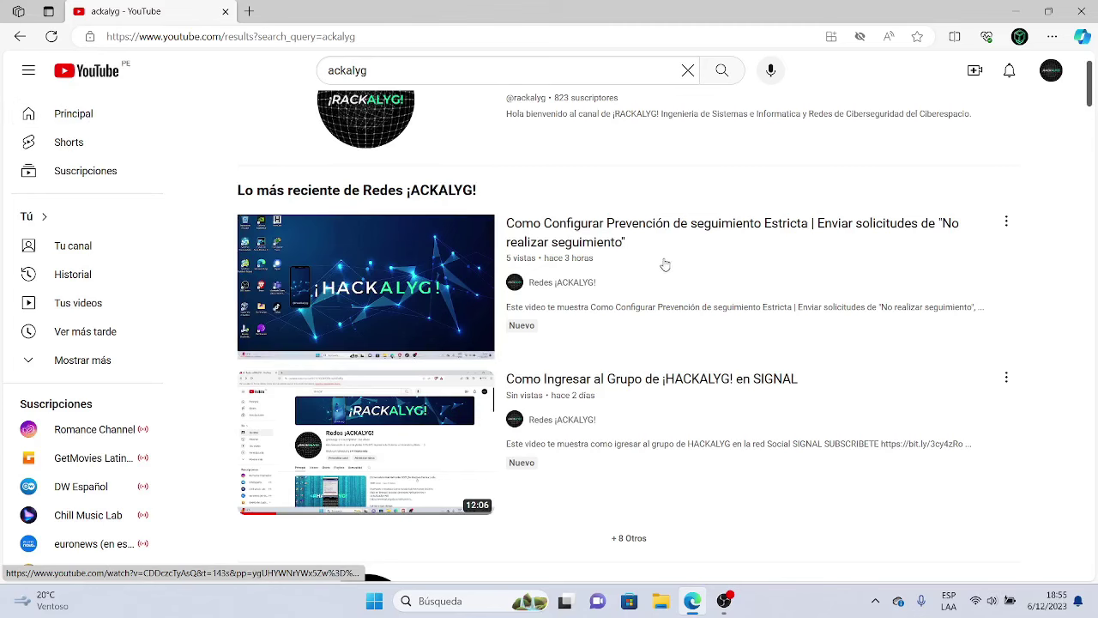
mouse_move(634, 251)
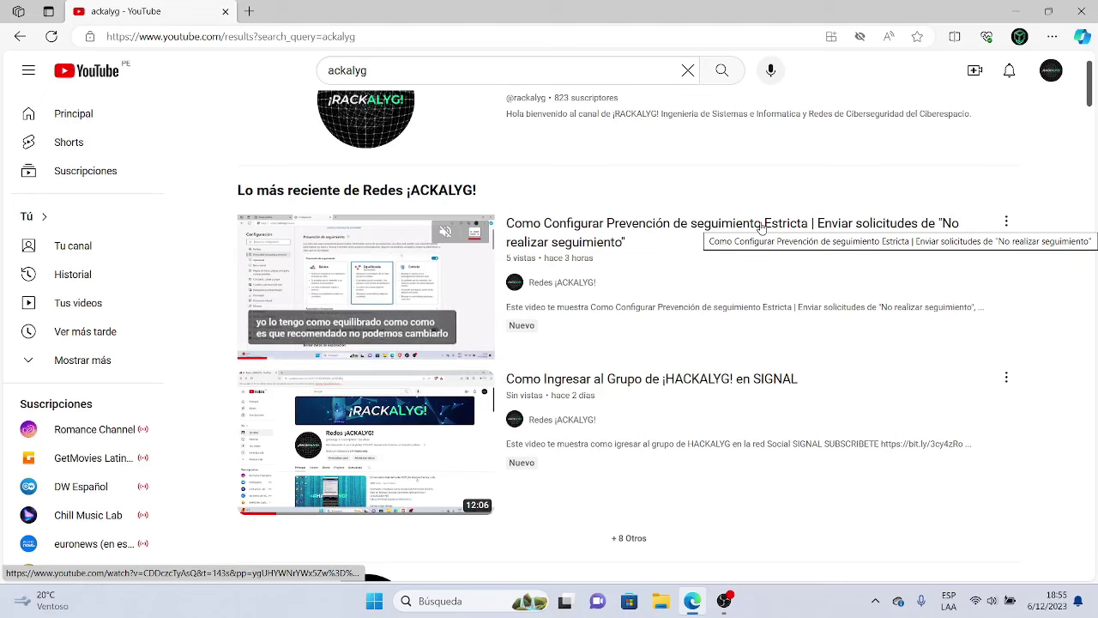
left_click(586, 243)
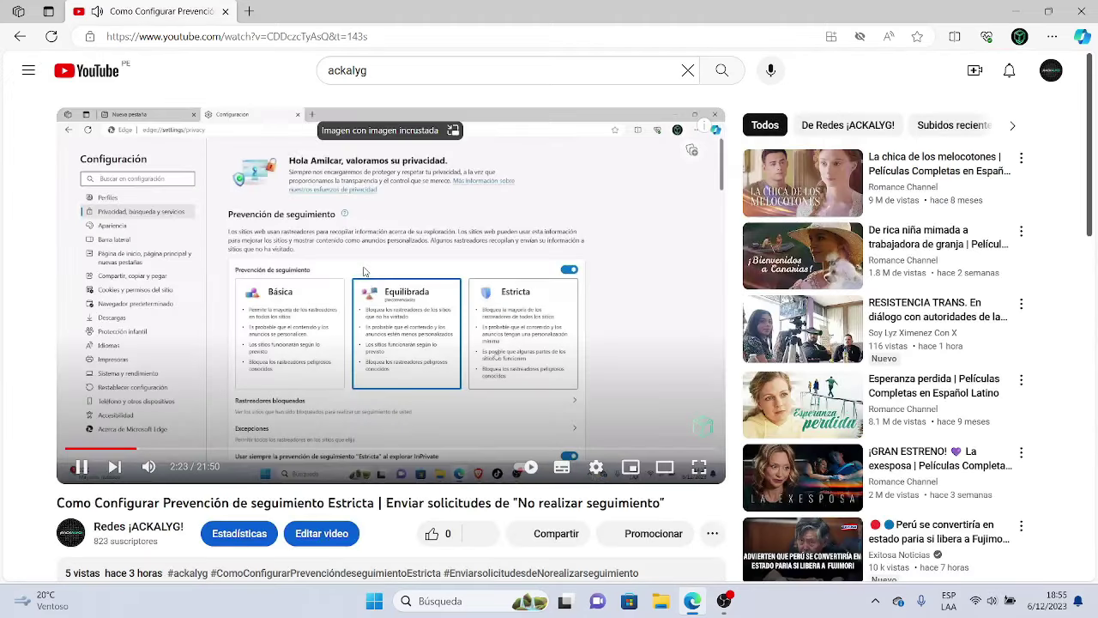
left_click(364, 271)
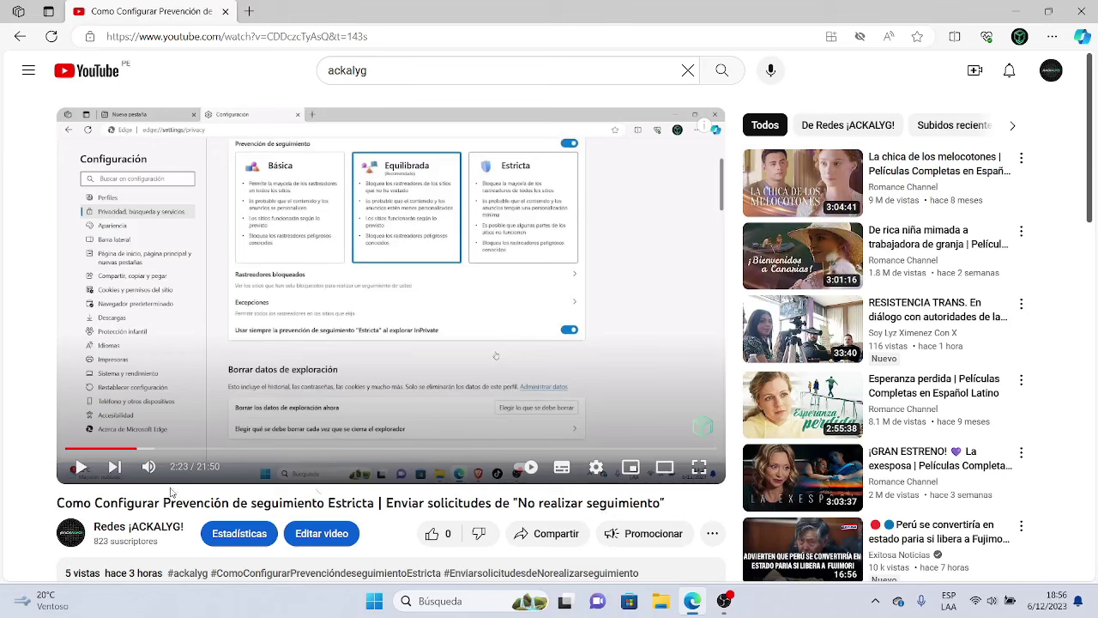
Leave the video and return through the search results to the YouTube home page
left_click(17, 38)
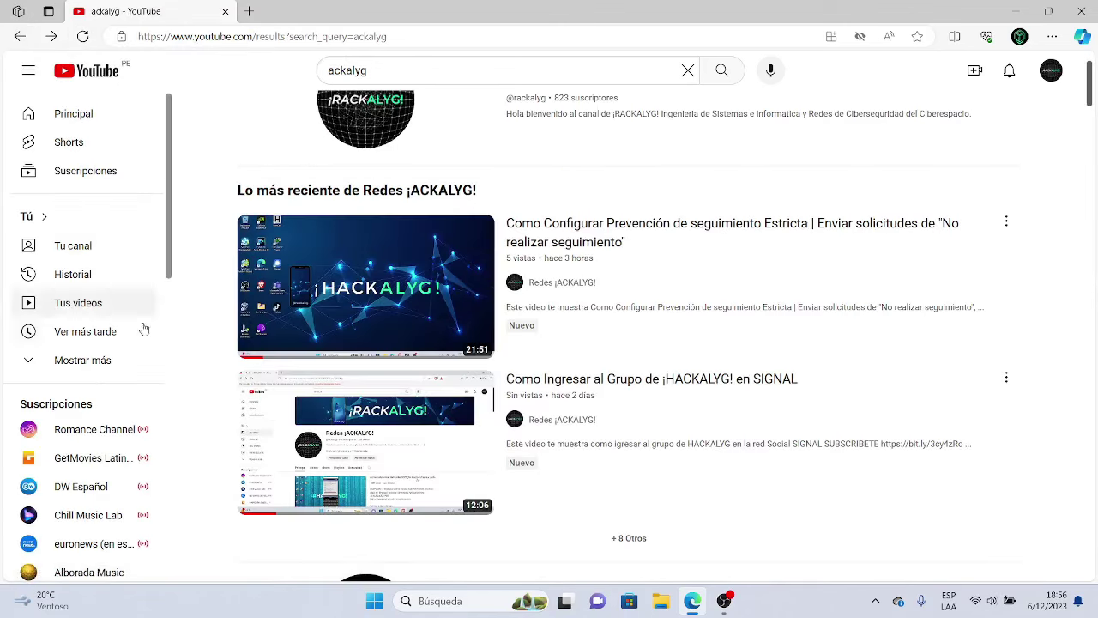
left_click(15, 103)
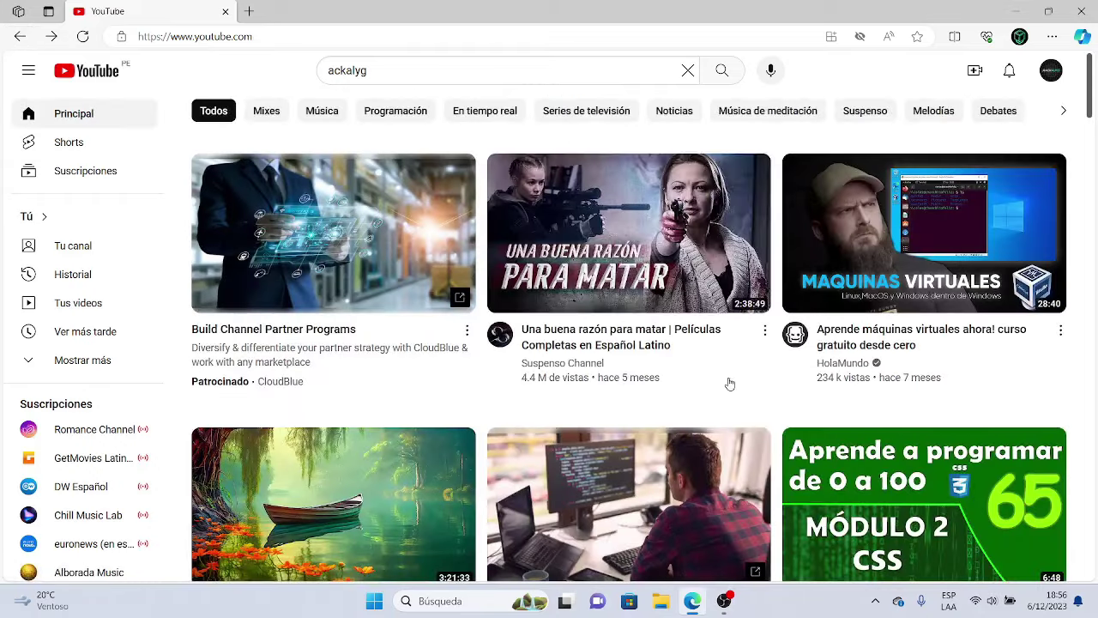
Leave the YouTube home page and close the browser
mouse_move(568, 344)
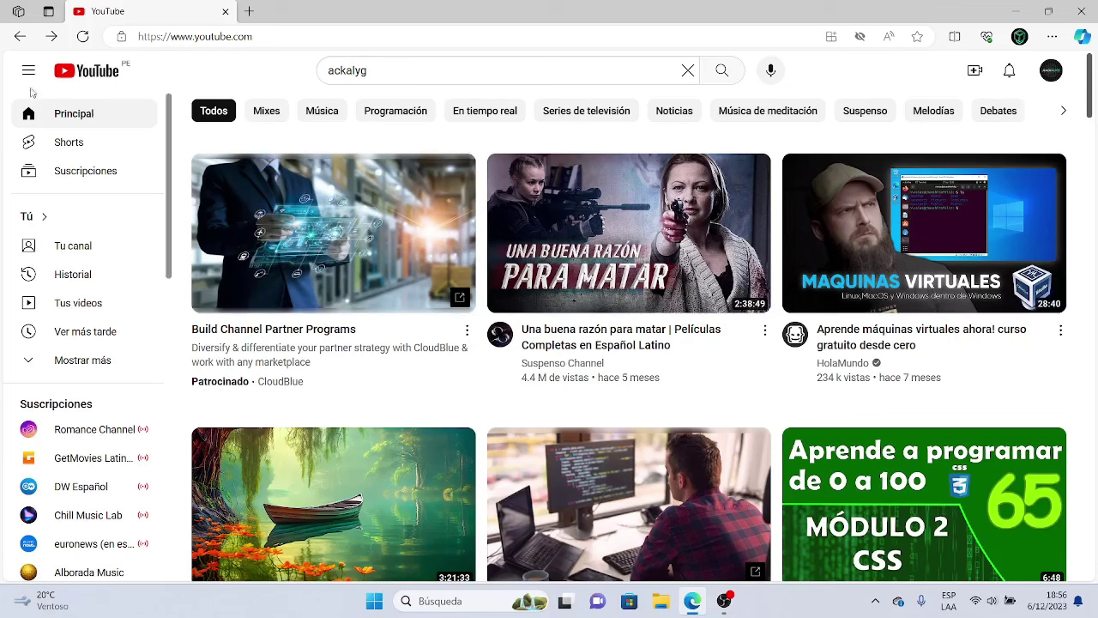
mouse_move(440, 267)
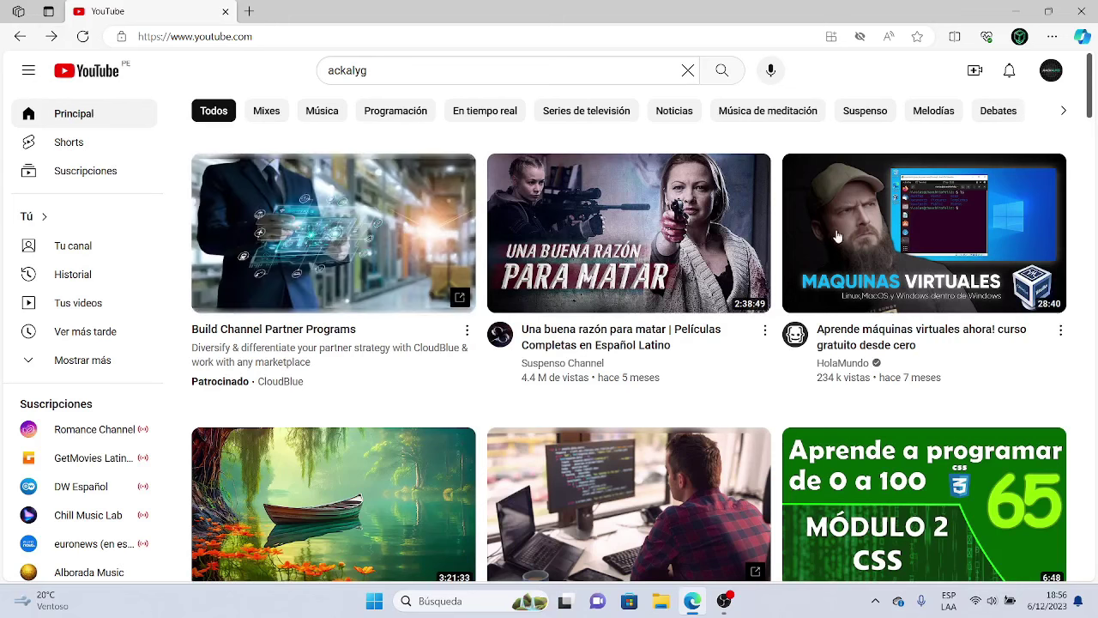
left_click(19, 36)
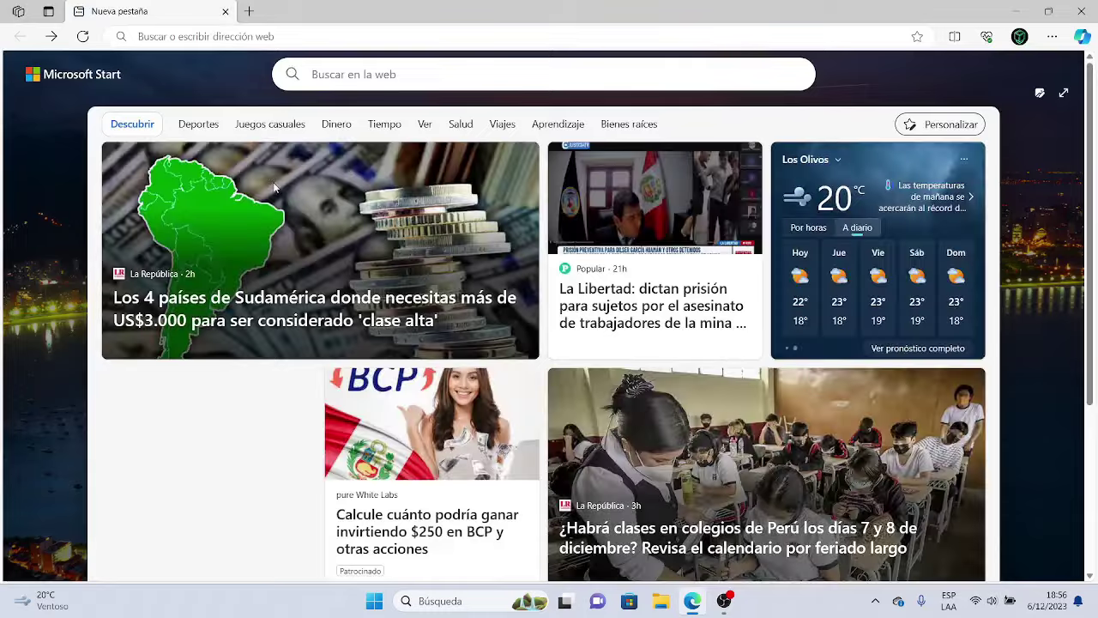
left_click(225, 11)
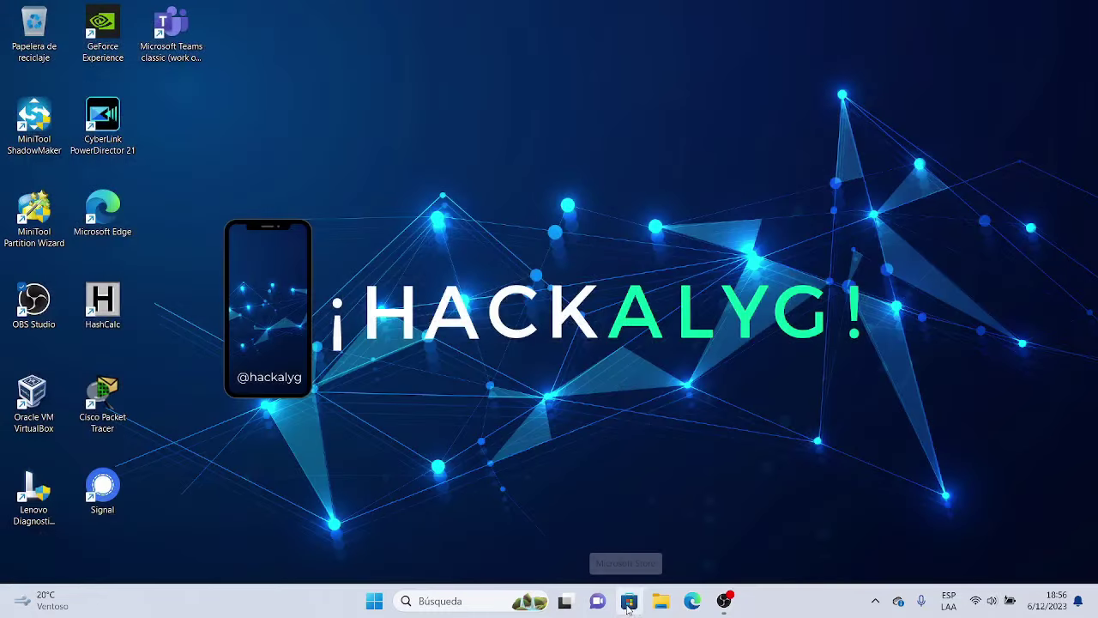
Switch to File Explorer, search the Inicio location for "tor" and look through the results for Tor Browser
left_click(657, 593)
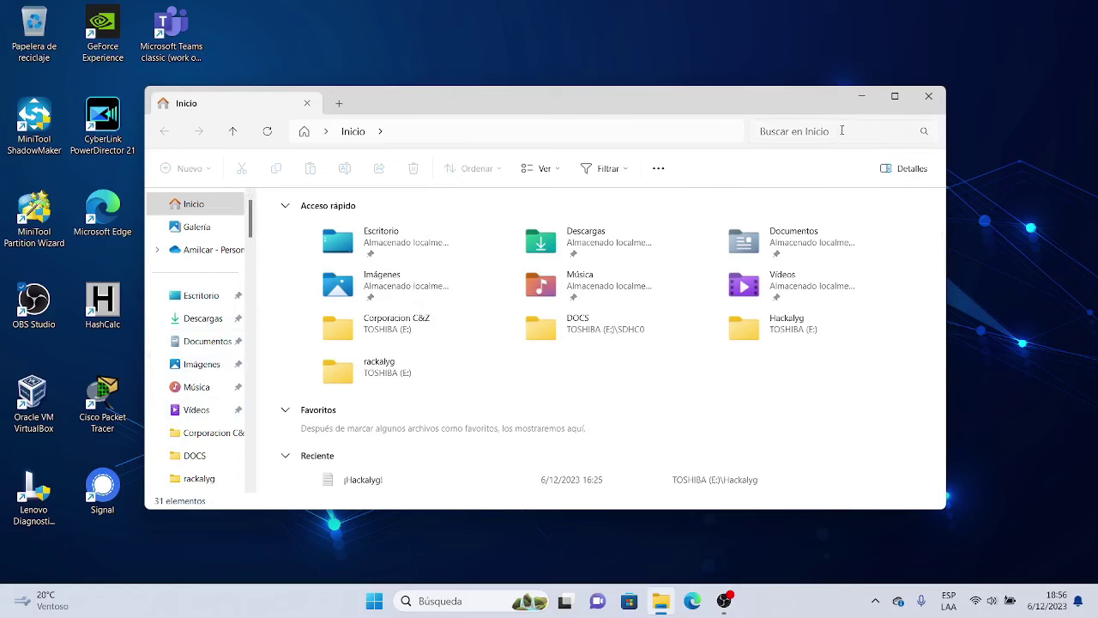
left_click(842, 130)
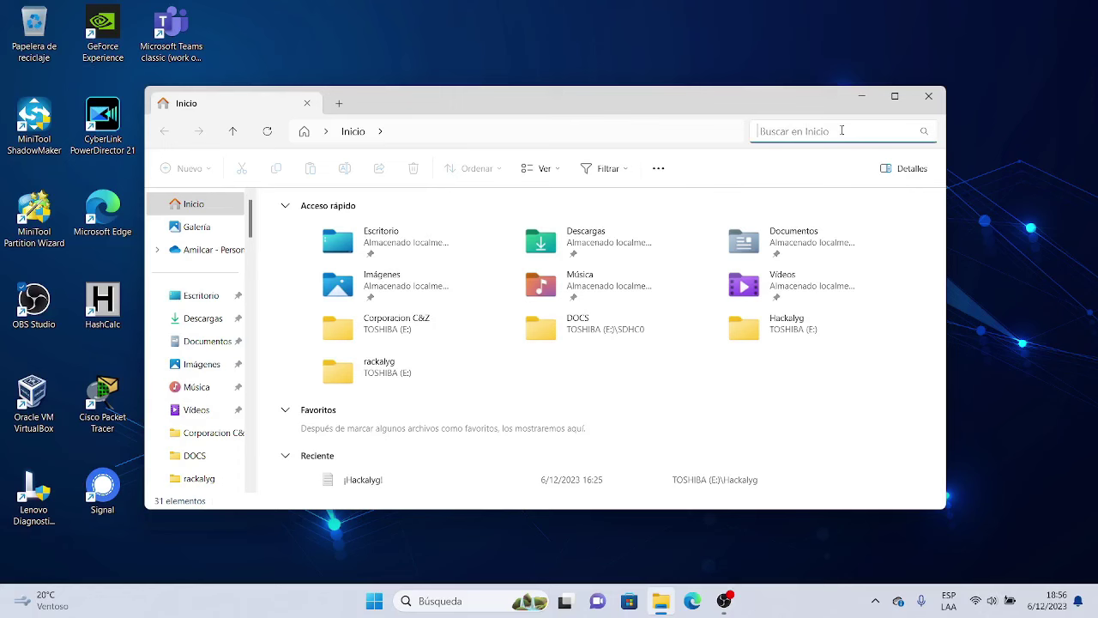
type("todos")
key("BackSpace")
key("BackSpace")
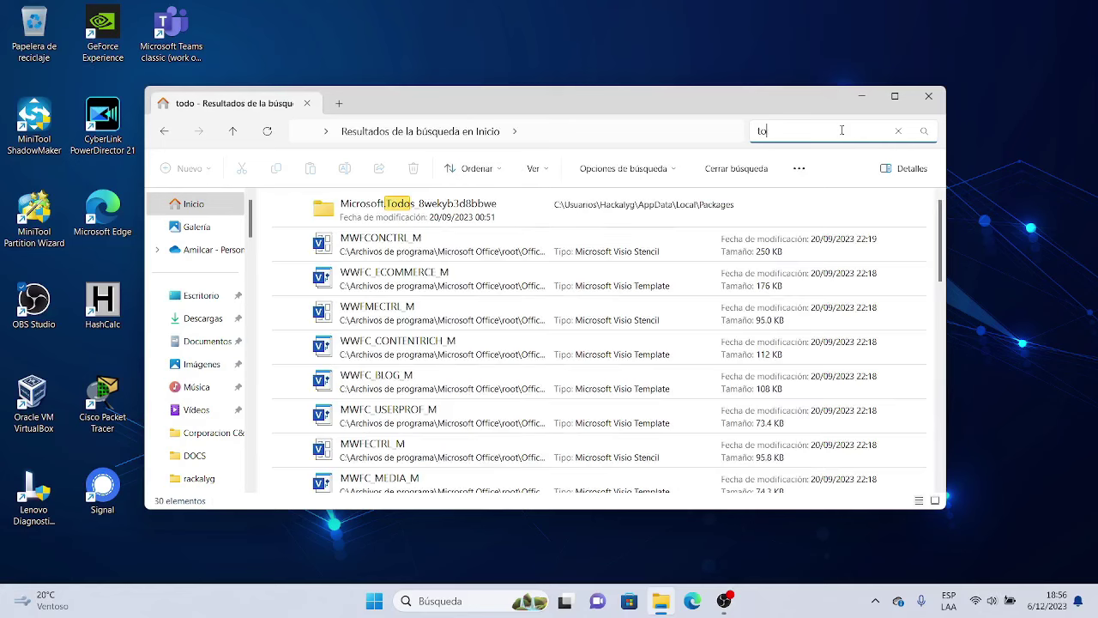
type("r")
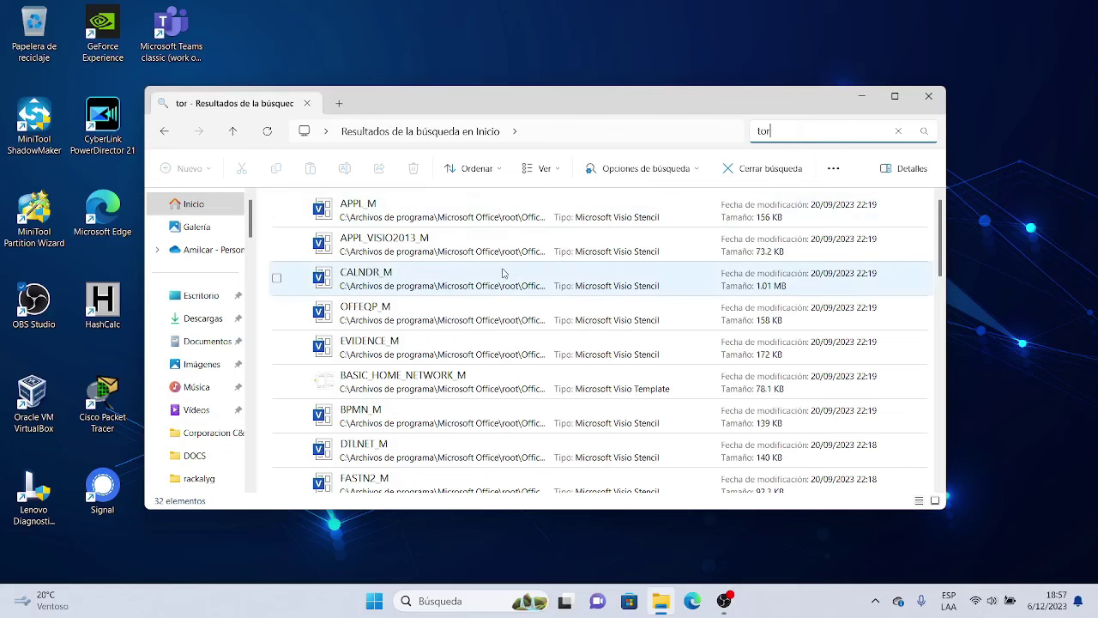
scroll(506, 271, "down", 10)
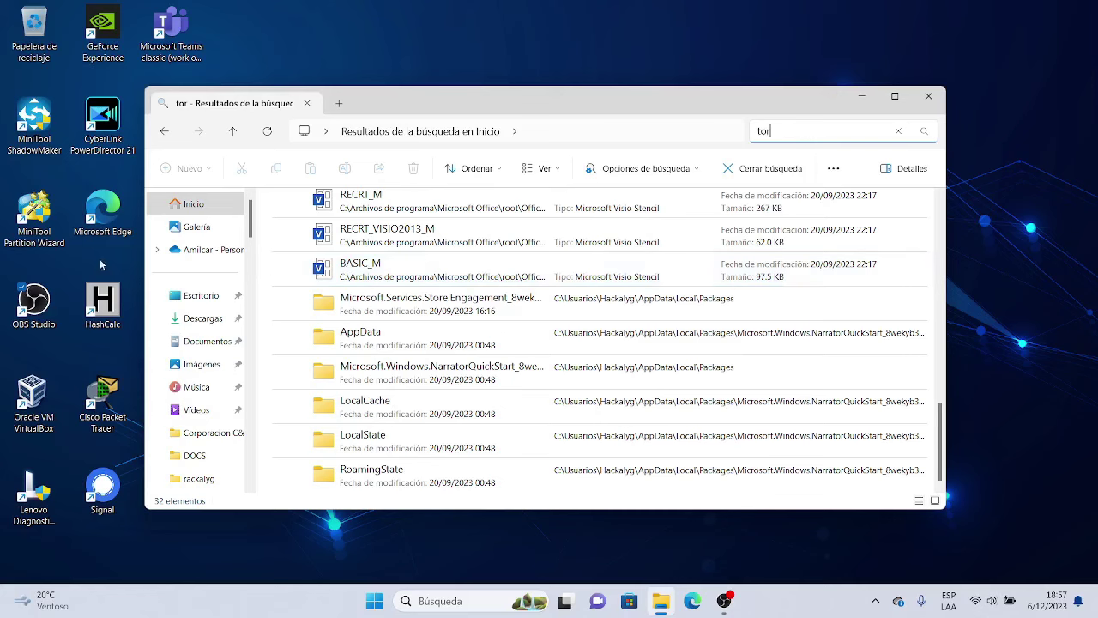
Open the Descargas folder and search it for the Tor installer, ending with the term "torbroser"
left_click(202, 319)
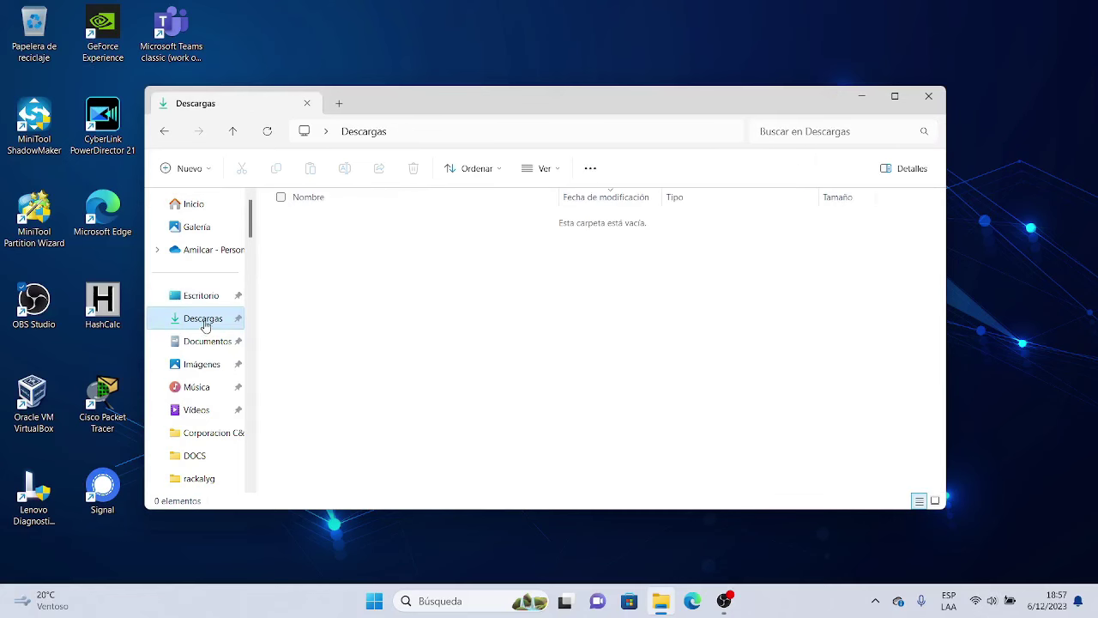
left_click(839, 134)
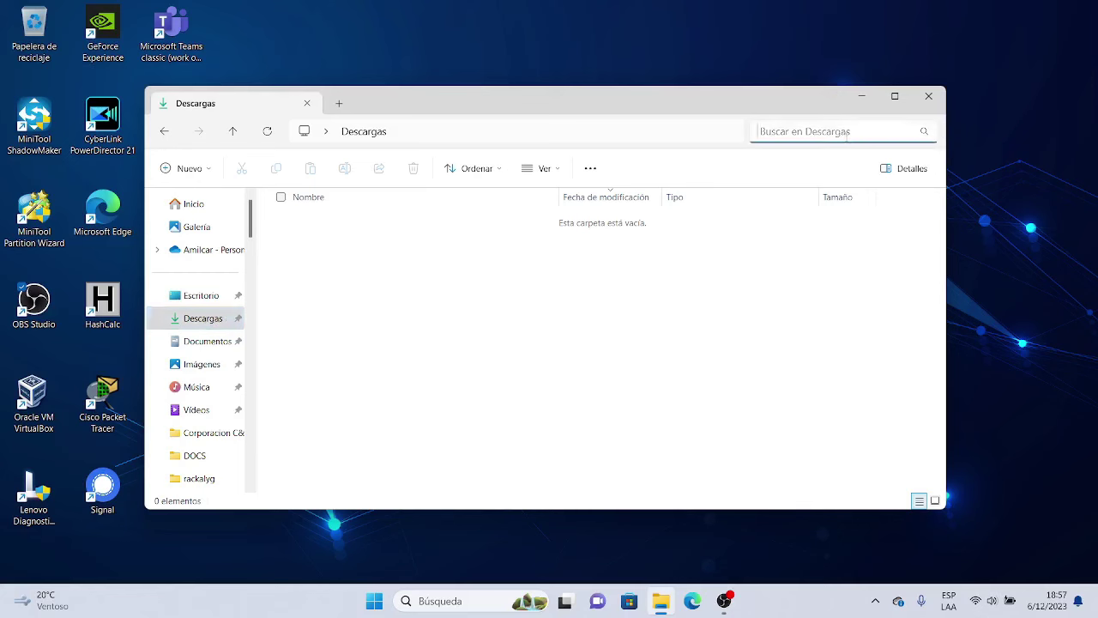
type("tor")
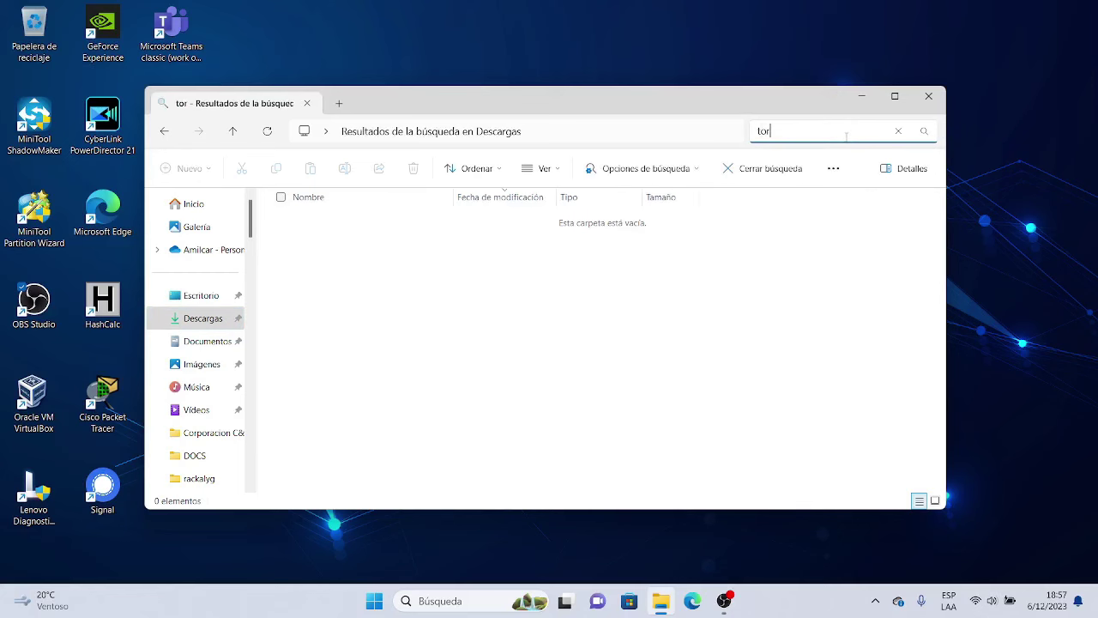
type("broucer")
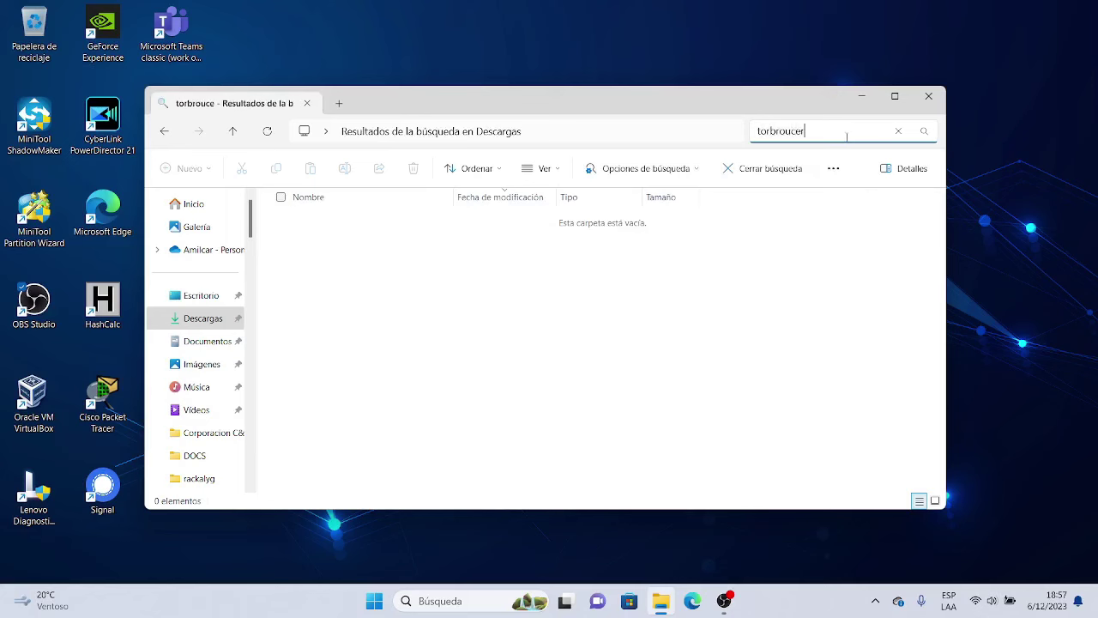
key("BackSpace")
key("BackSpace")
type("ser")
key("BackSpace")
key("BackSpace")
key("BackSpace")
key("BackSpace")
type("ser")
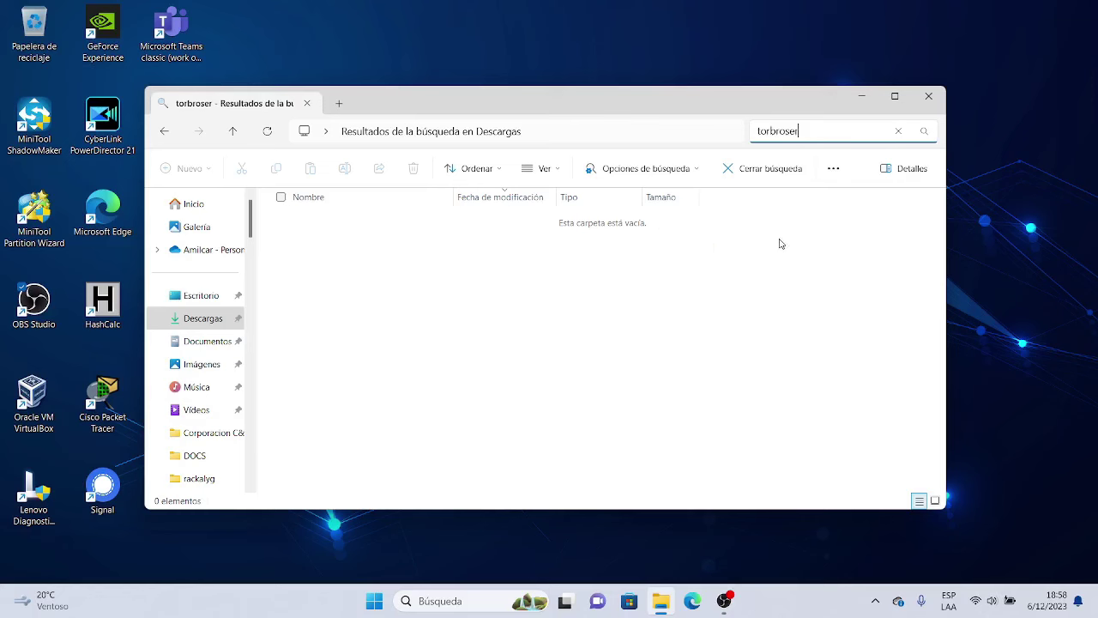
left_click(692, 602)
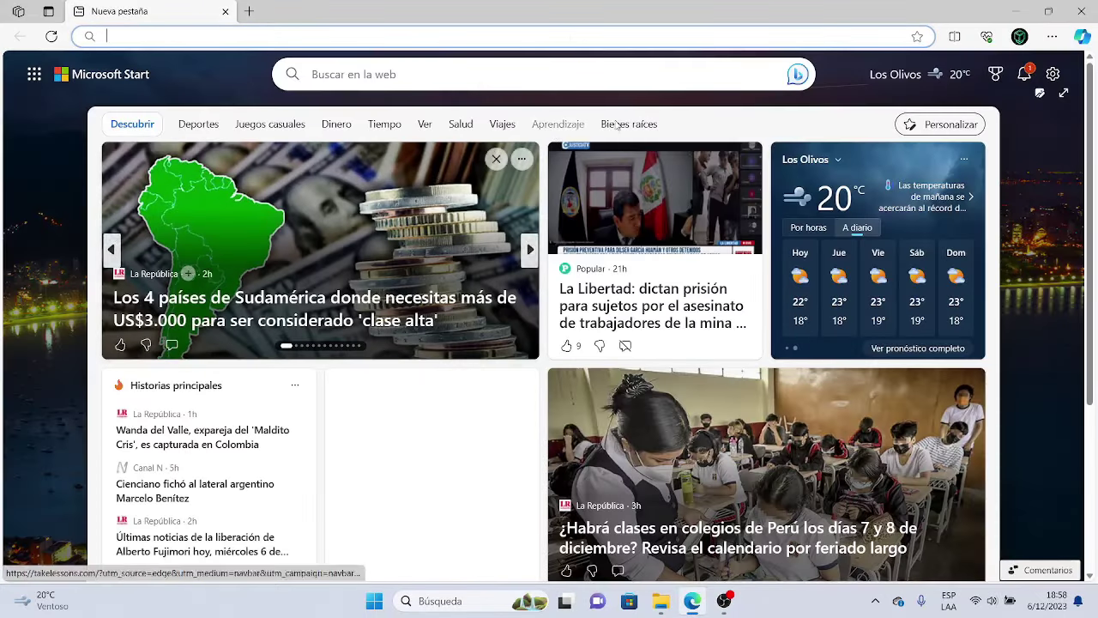
left_click(1051, 38)
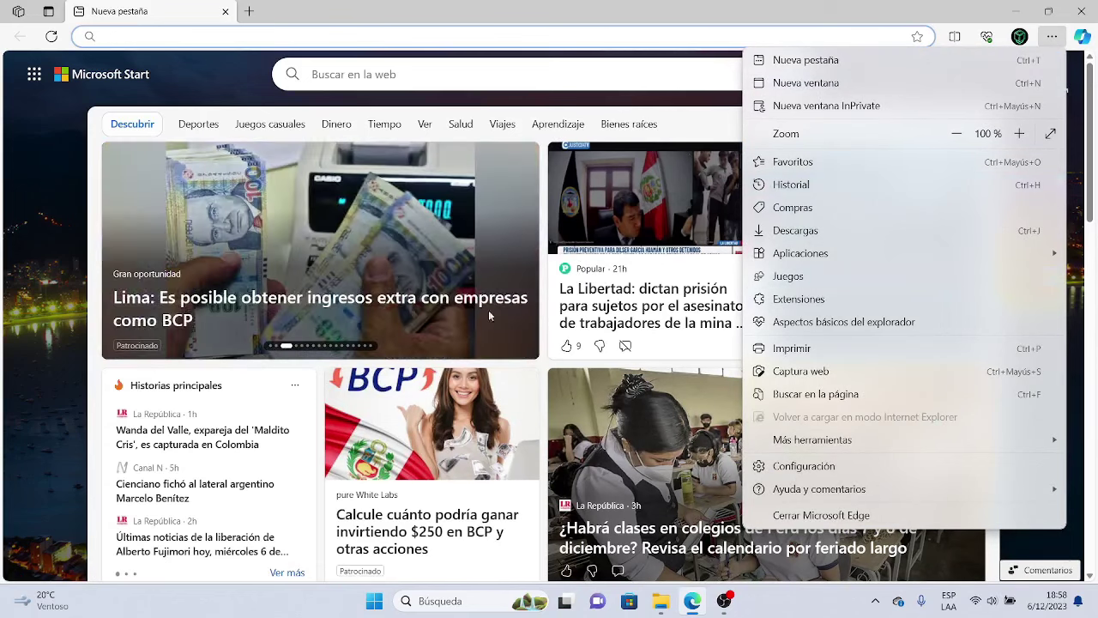
left_click(691, 603)
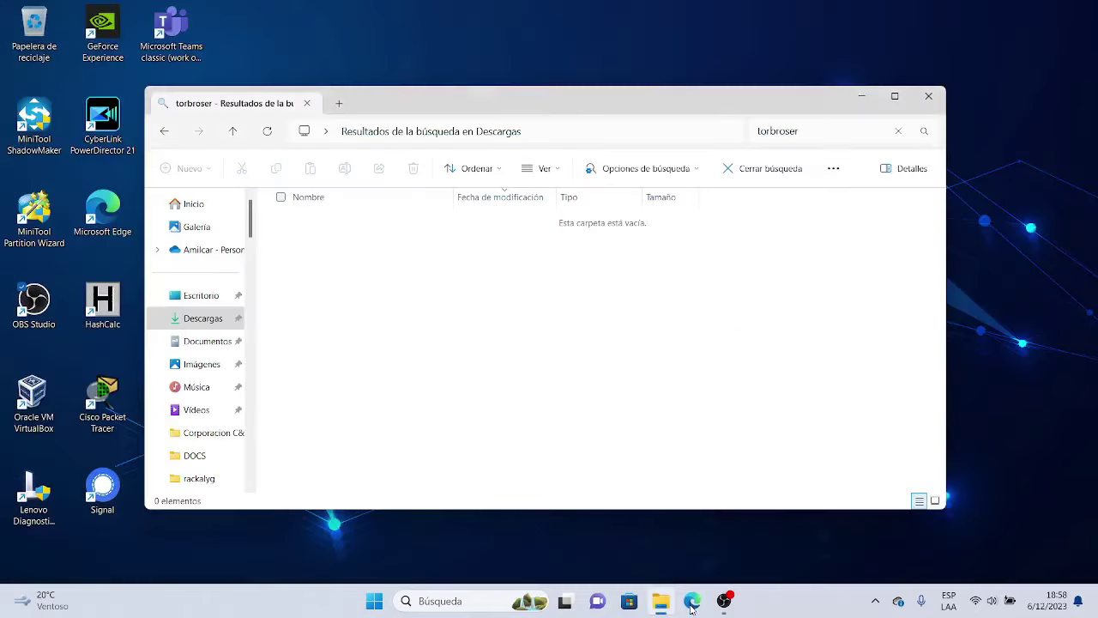
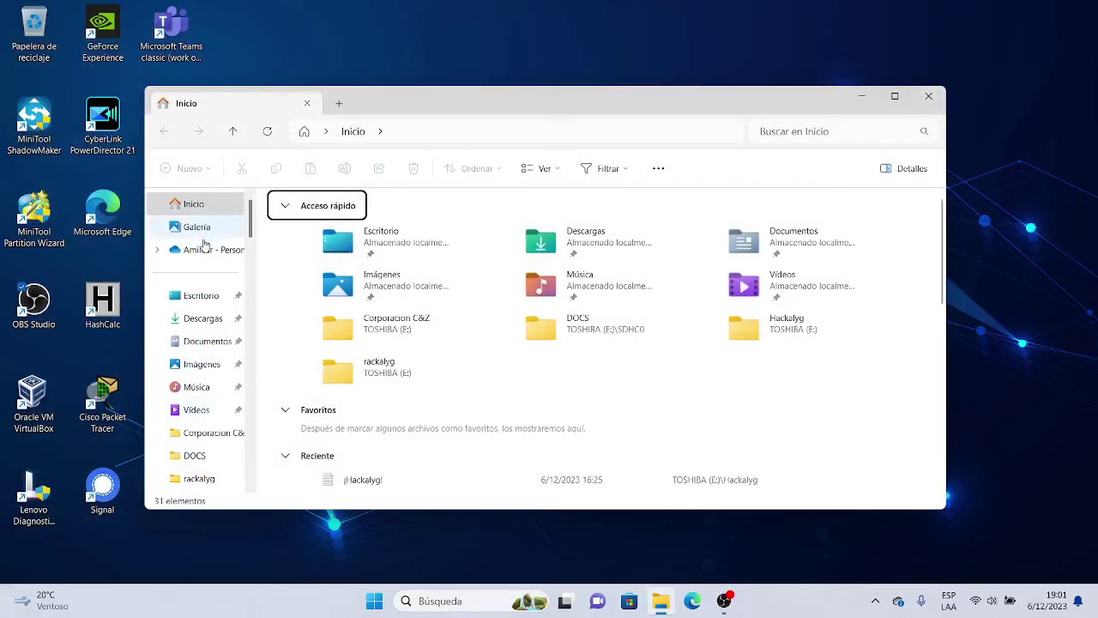
Open the TOSHIBA (E:) drive and look through its file list for the Tor Browser installers
scroll(214, 411, "down", 4)
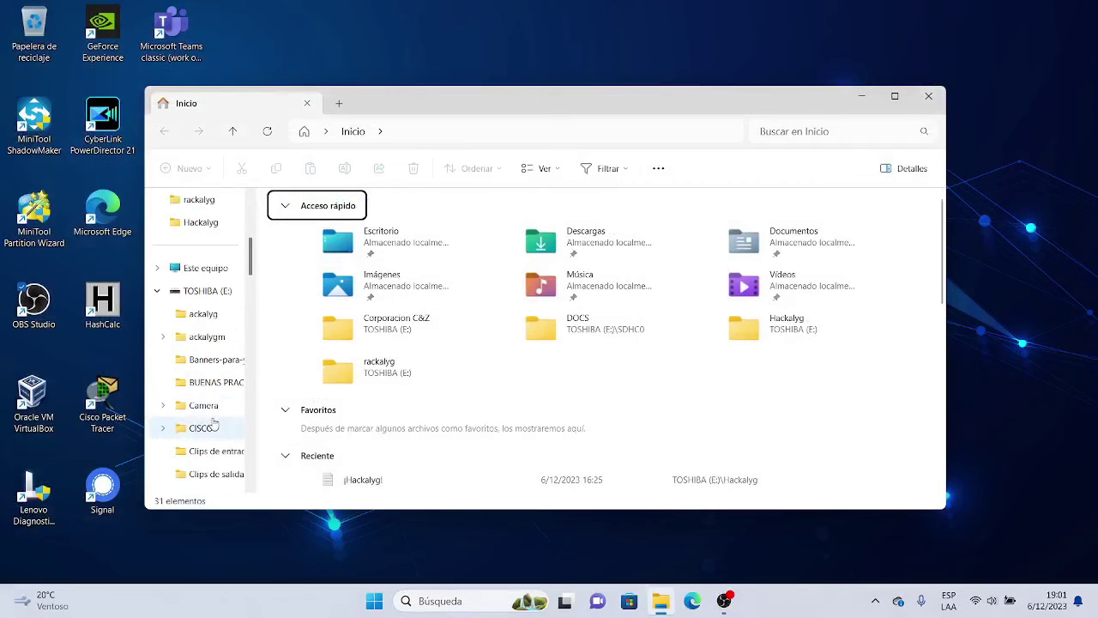
left_click(209, 291)
scroll(478, 286, "down", 10)
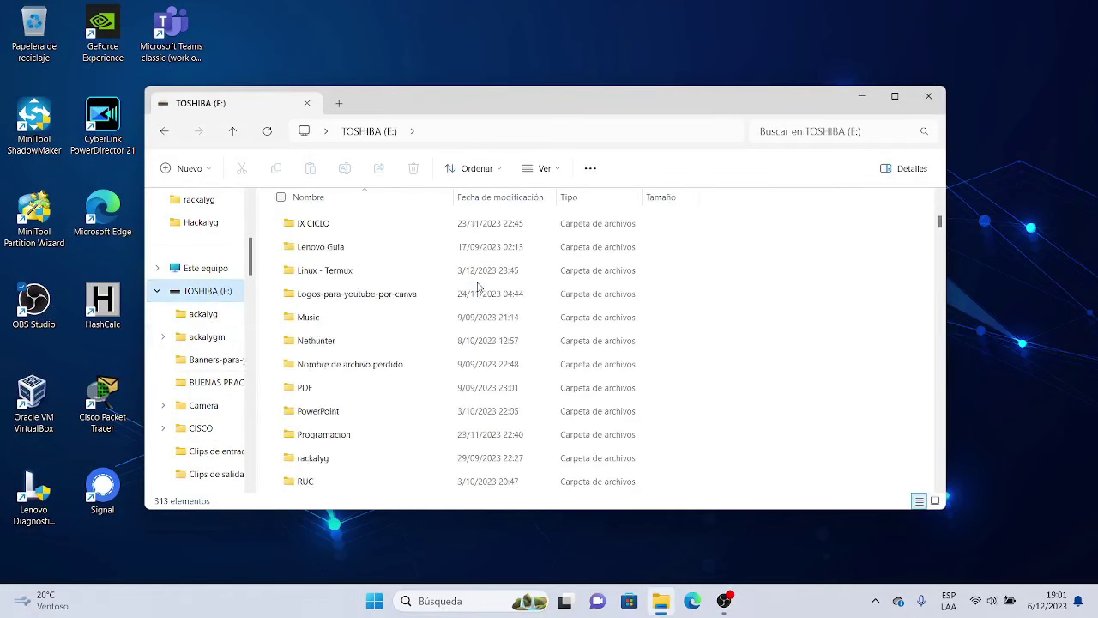
scroll(477, 287, "down", 10)
scroll(478, 286, "up", 3)
scroll(478, 286, "down", 4)
scroll(477, 287, "down", 15)
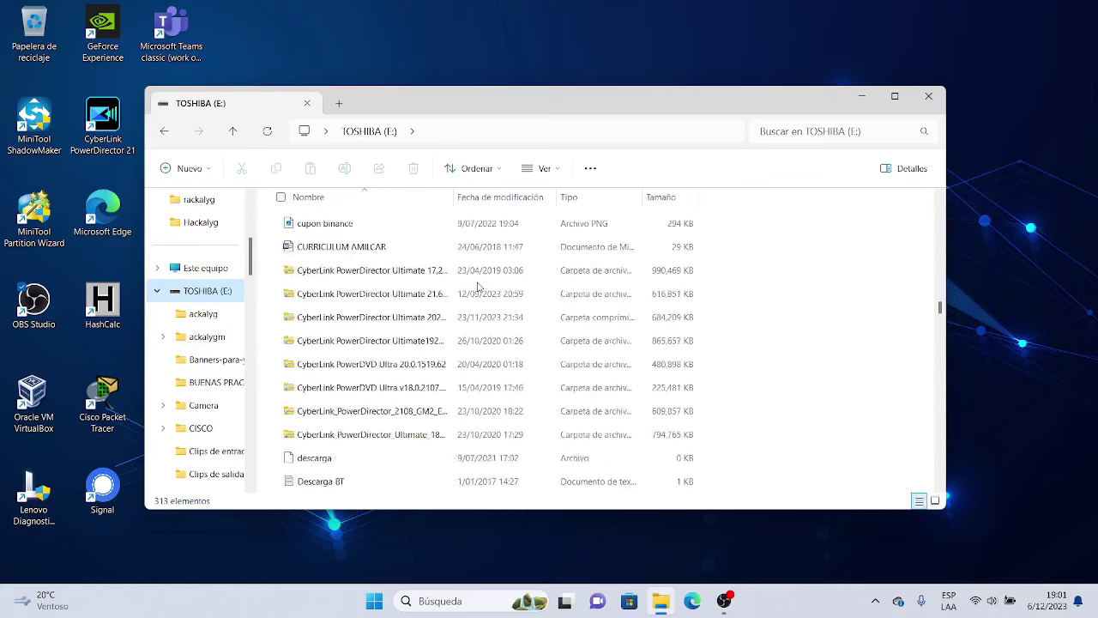
scroll(478, 287, "down", 15)
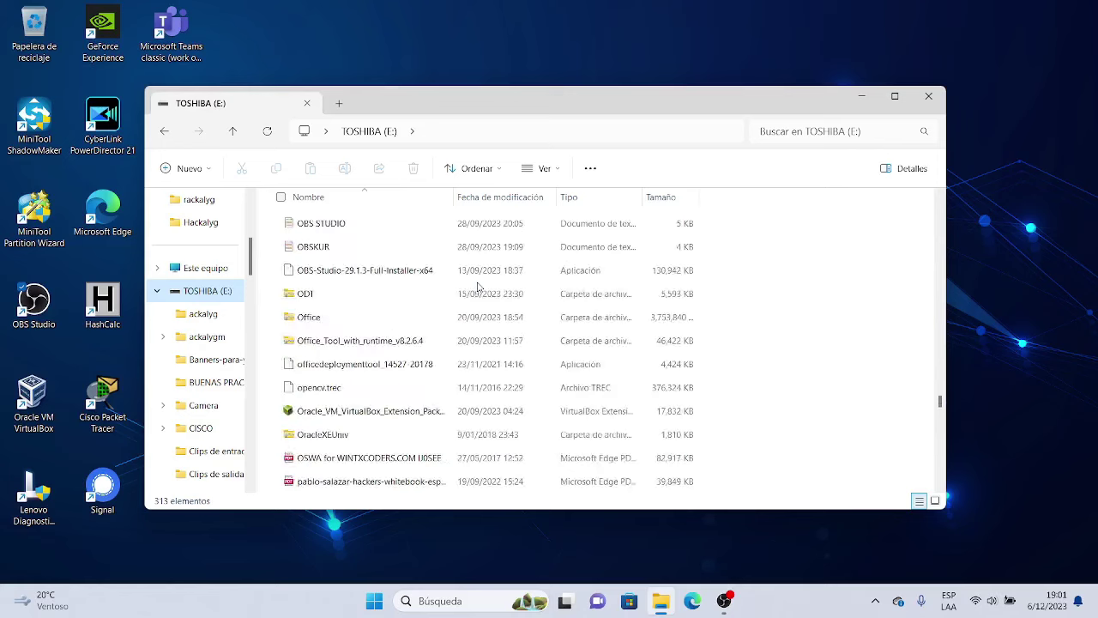
scroll(478, 286, "down", 10)
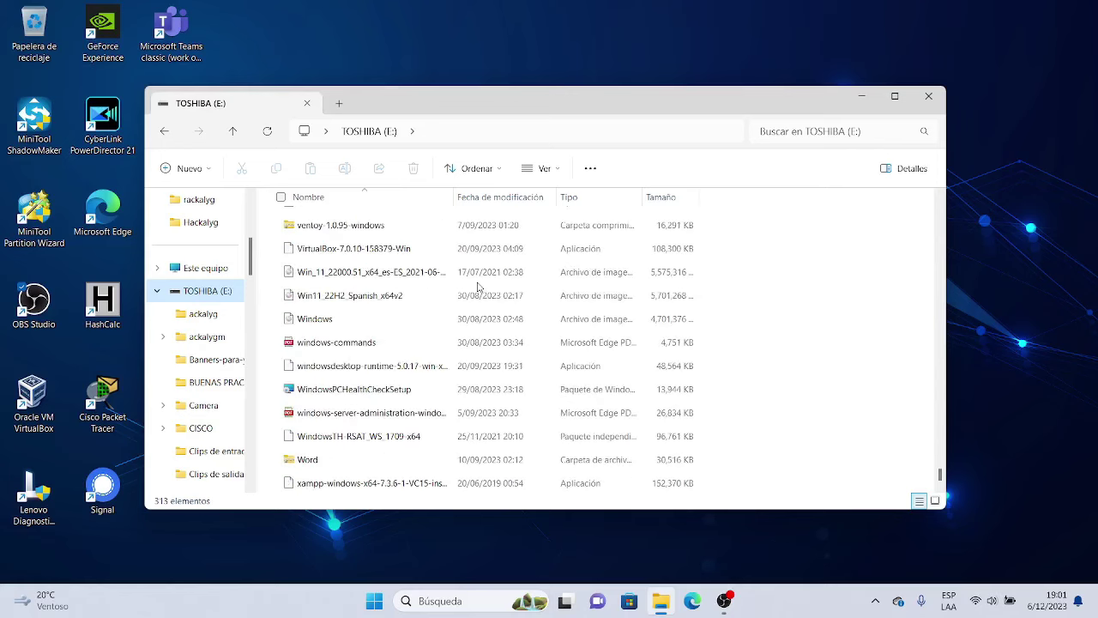
scroll(378, 248, "up", 3)
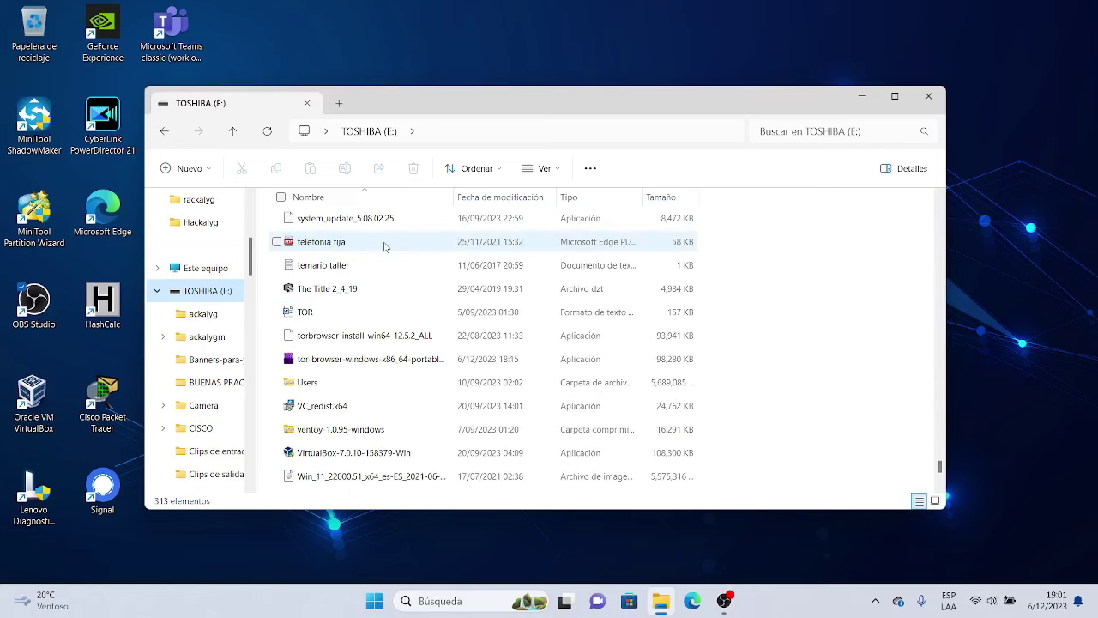
scroll(384, 248, "down", 1)
scroll(385, 247, "down", 2)
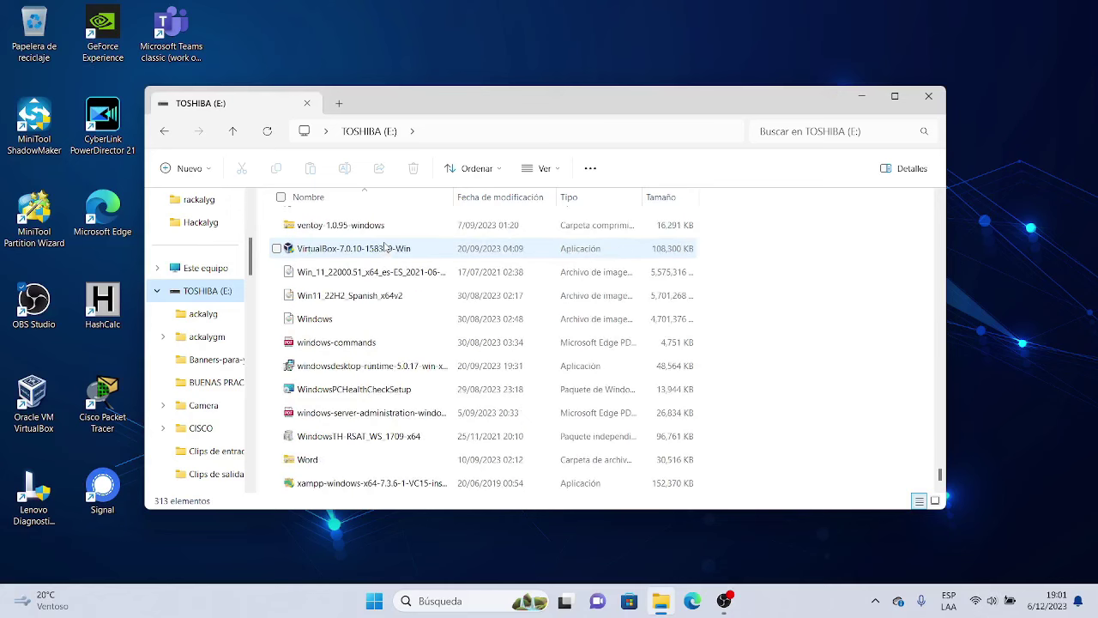
scroll(384, 247, "up", 4)
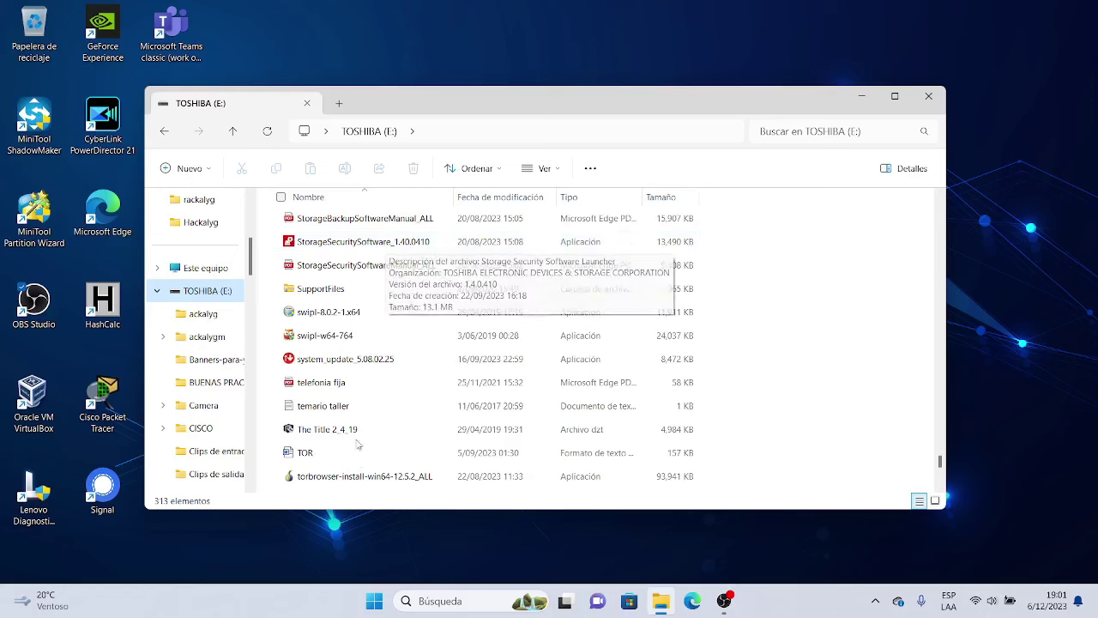
Select the torbrowser-install-win64-12.5.2_ALL installer and inspect the file details of tor-browser-windows-x86_64-portable-13.0.6 beside it
left_click(346, 477)
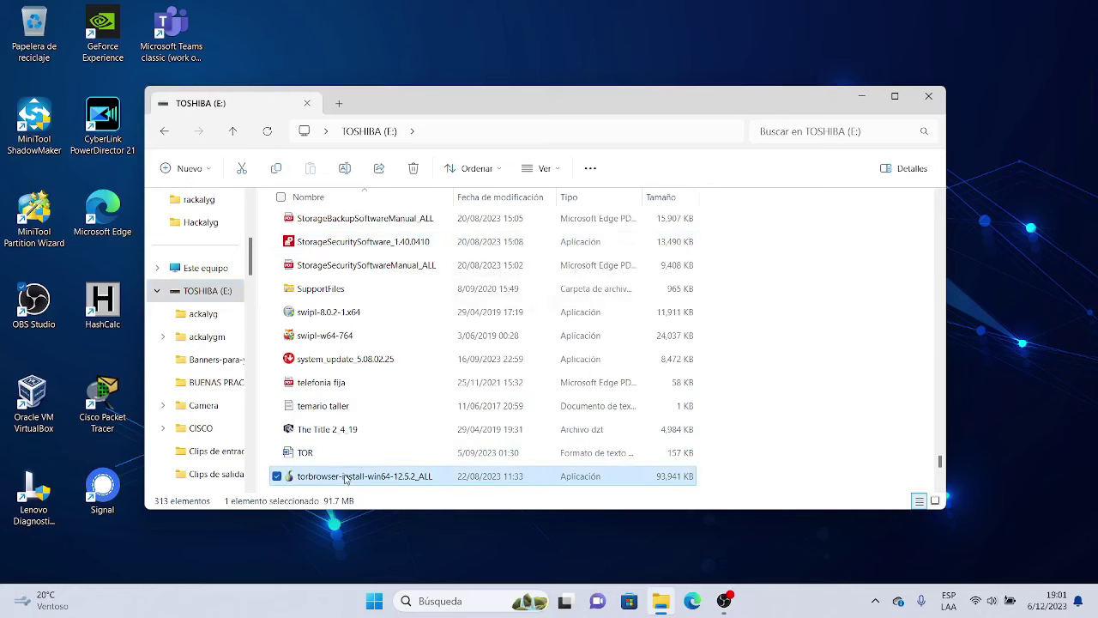
scroll(346, 476, "down", 2)
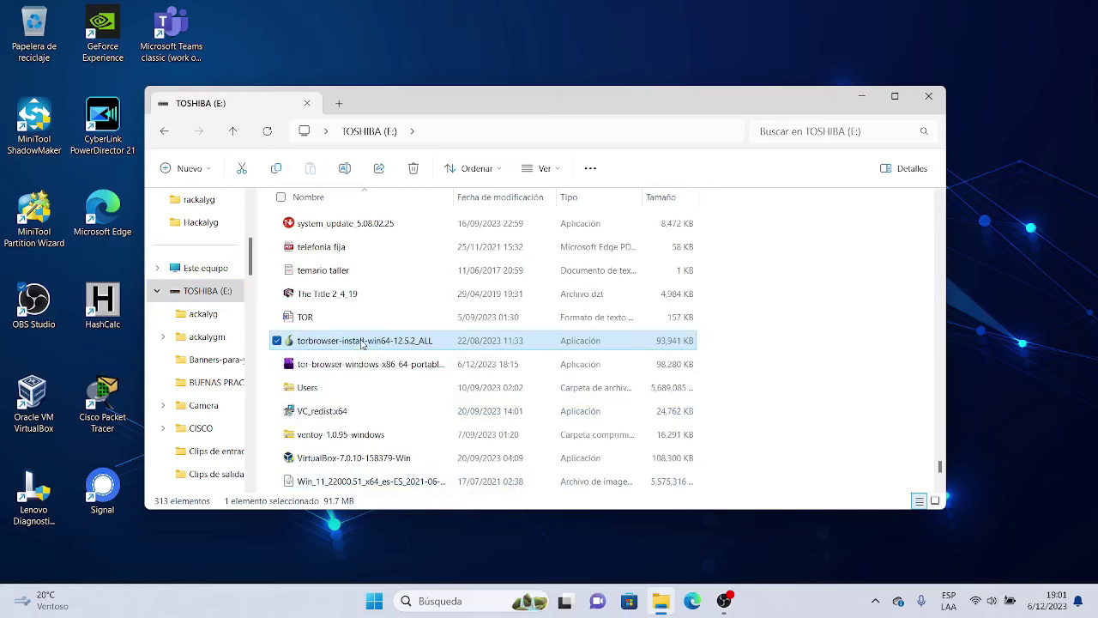
mouse_move(341, 396)
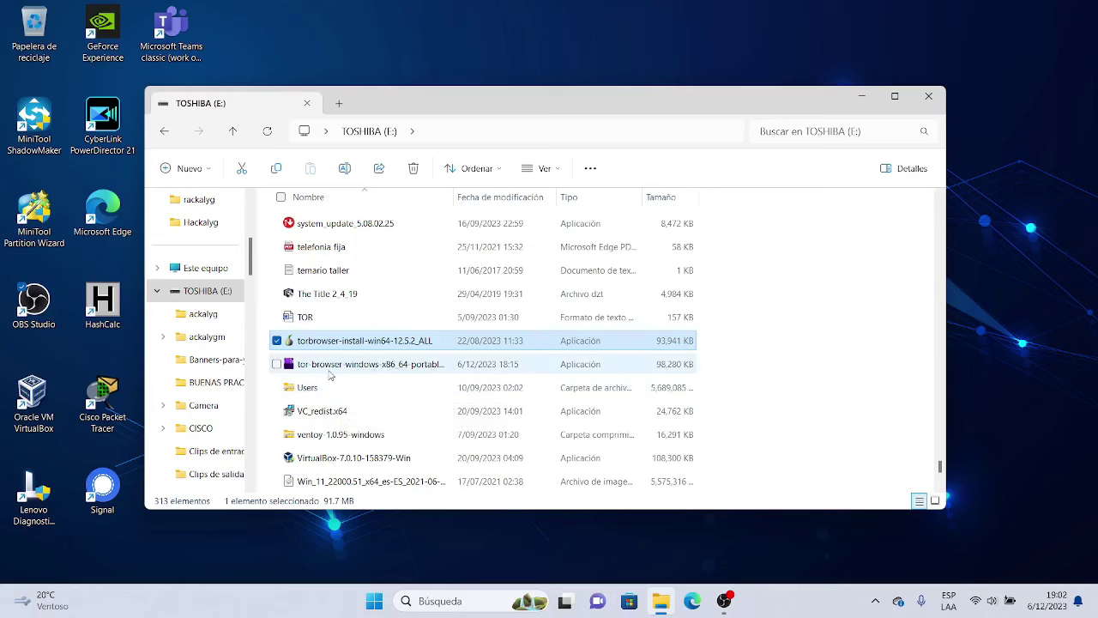
mouse_move(453, 384)
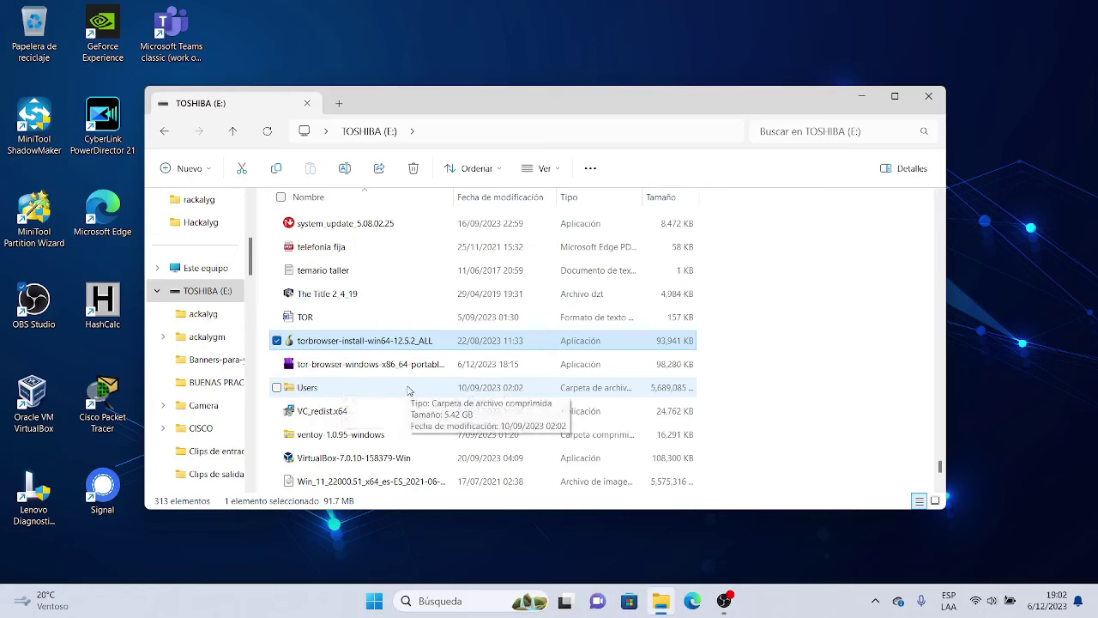
mouse_move(427, 369)
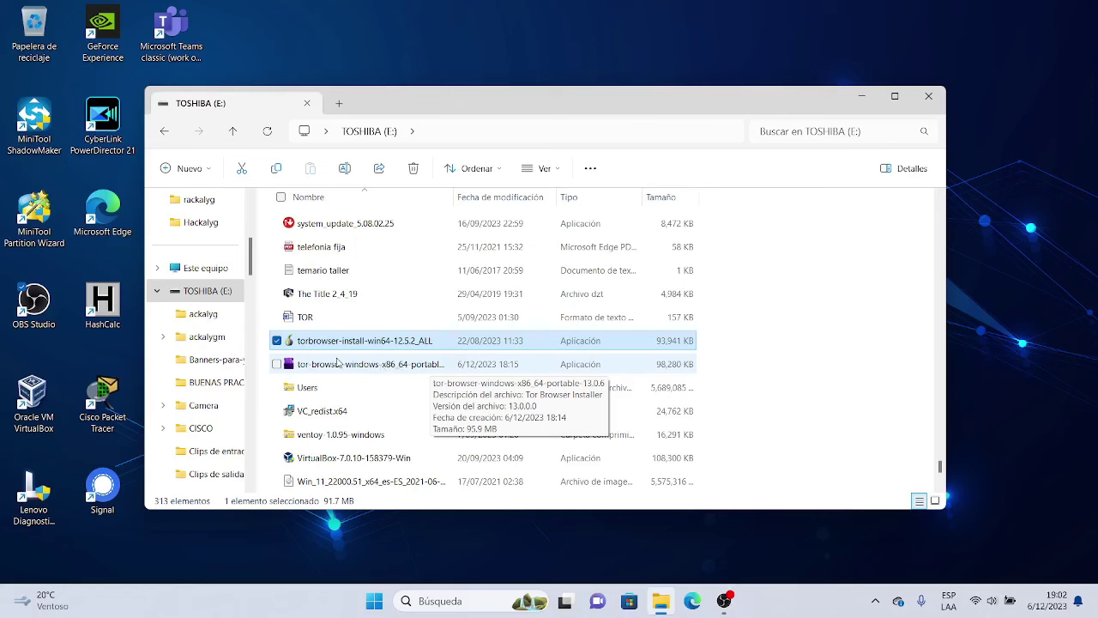
mouse_move(305, 341)
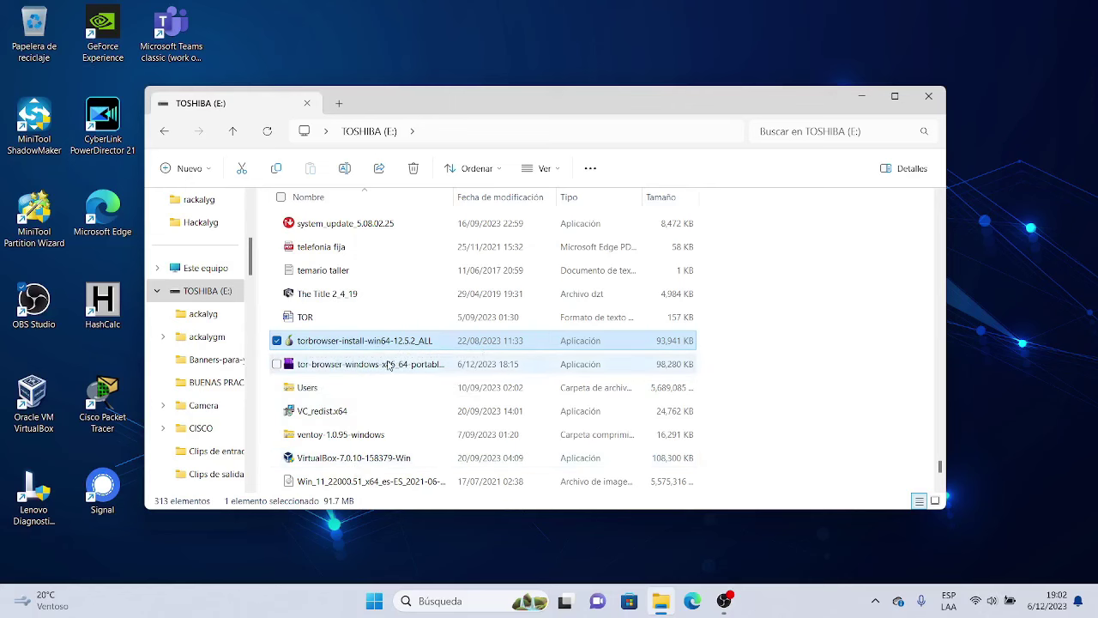
mouse_move(388, 365)
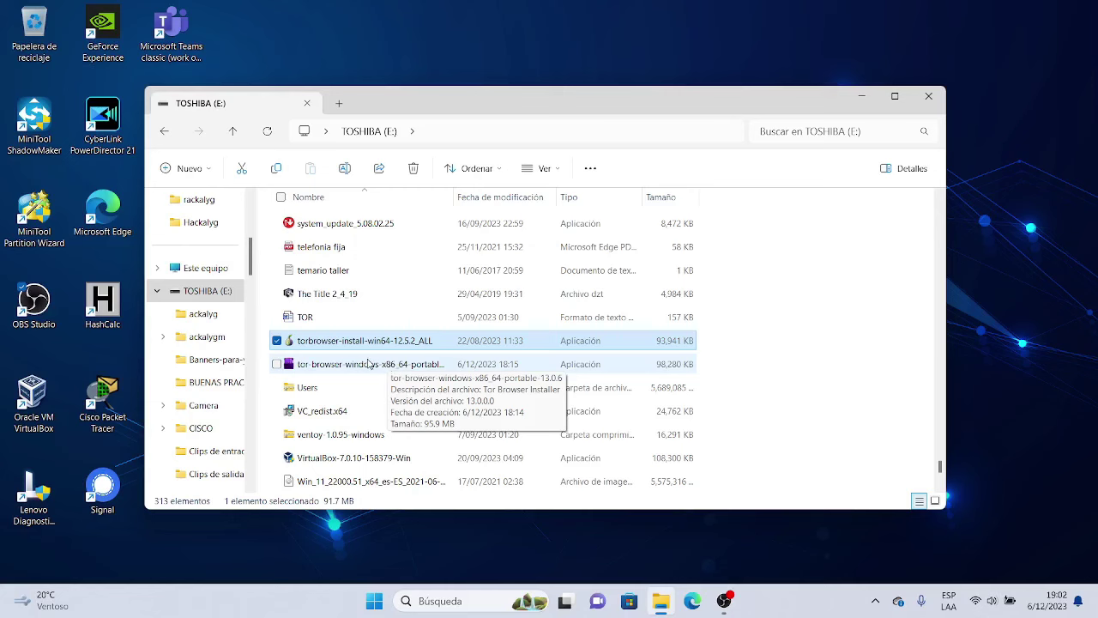
left_click_drag(264, 338, 326, 374)
Go back to the Inicio location and reopen the TOSHIBA (E:) drive from the folder tree
key("alt+Left")
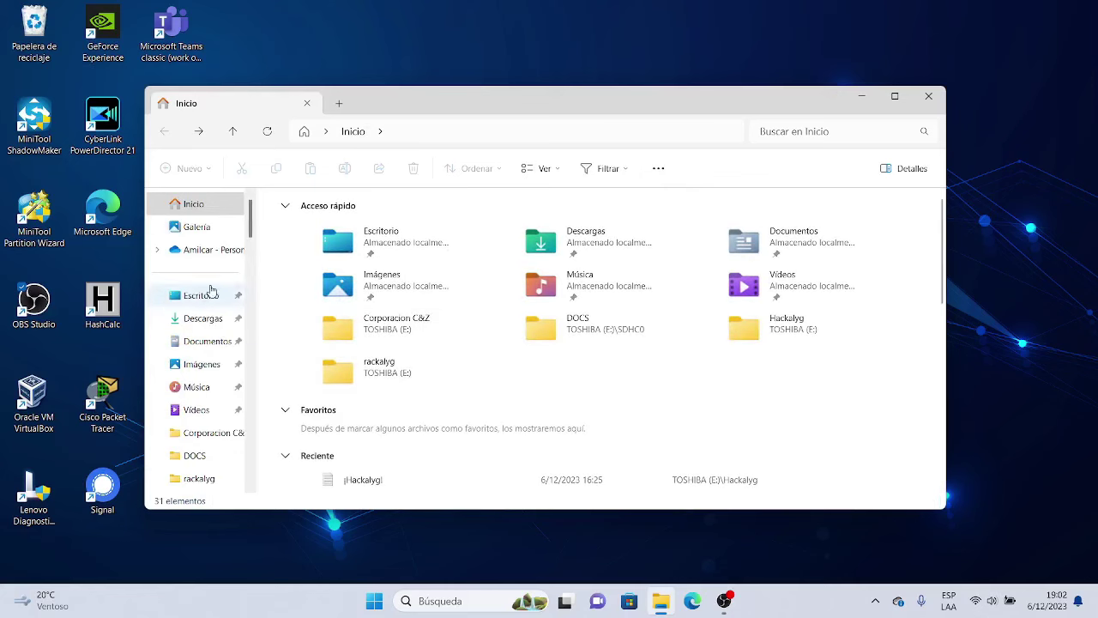
scroll(210, 290, "down", 10)
scroll(225, 296, "up", 3)
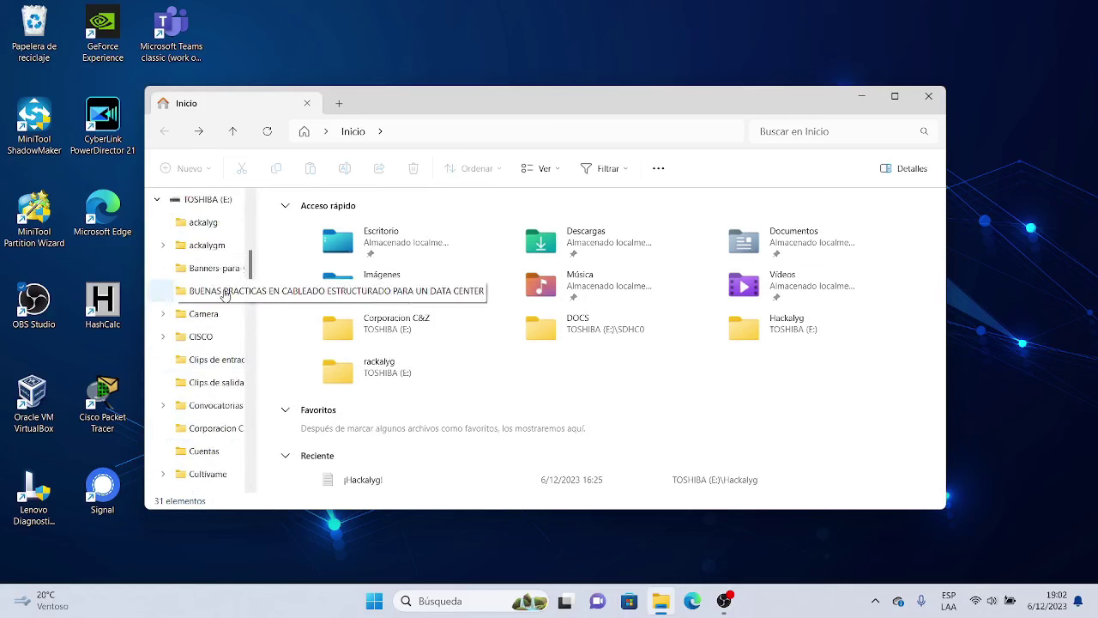
scroll(224, 296, "up", 3)
left_click(206, 405)
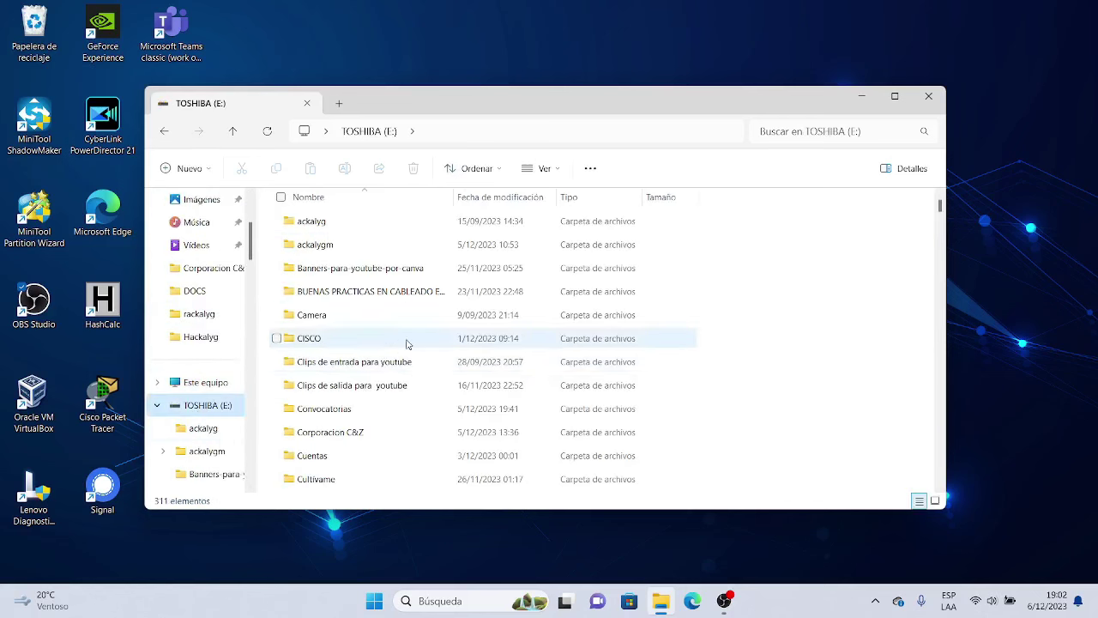
Check the drive's file list around the TOR and Users entries for any remaining Tor Browser installers
scroll(411, 382, "down", 20)
scroll(412, 381, "down", 20)
scroll(412, 381, "down", 20)
scroll(409, 381, "down", 6)
scroll(408, 381, "up", 1)
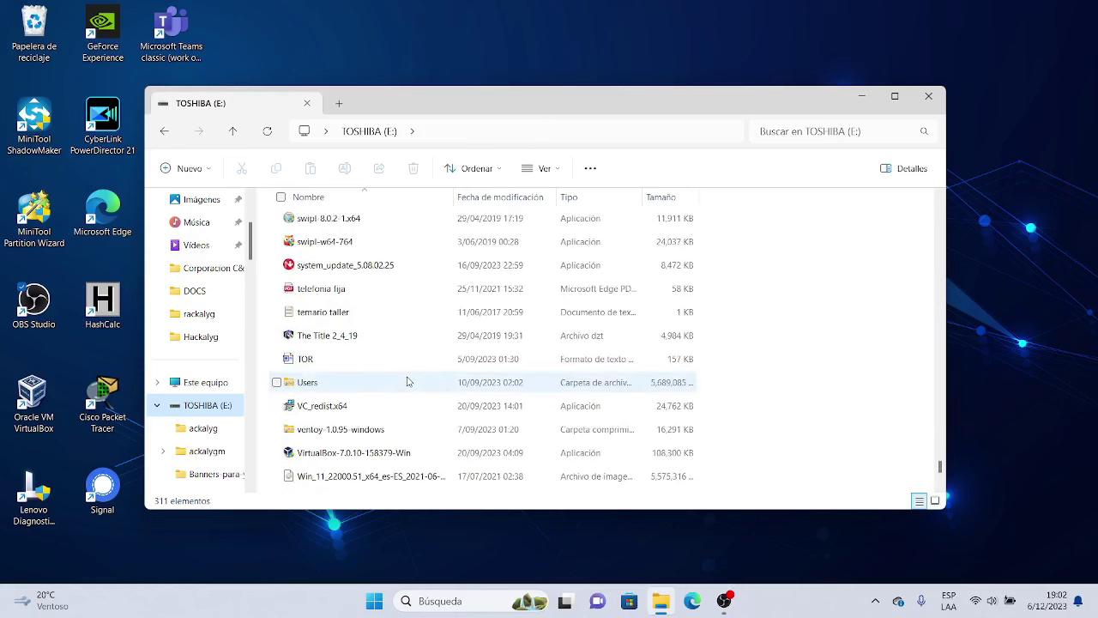
scroll(397, 354, "down", 3)
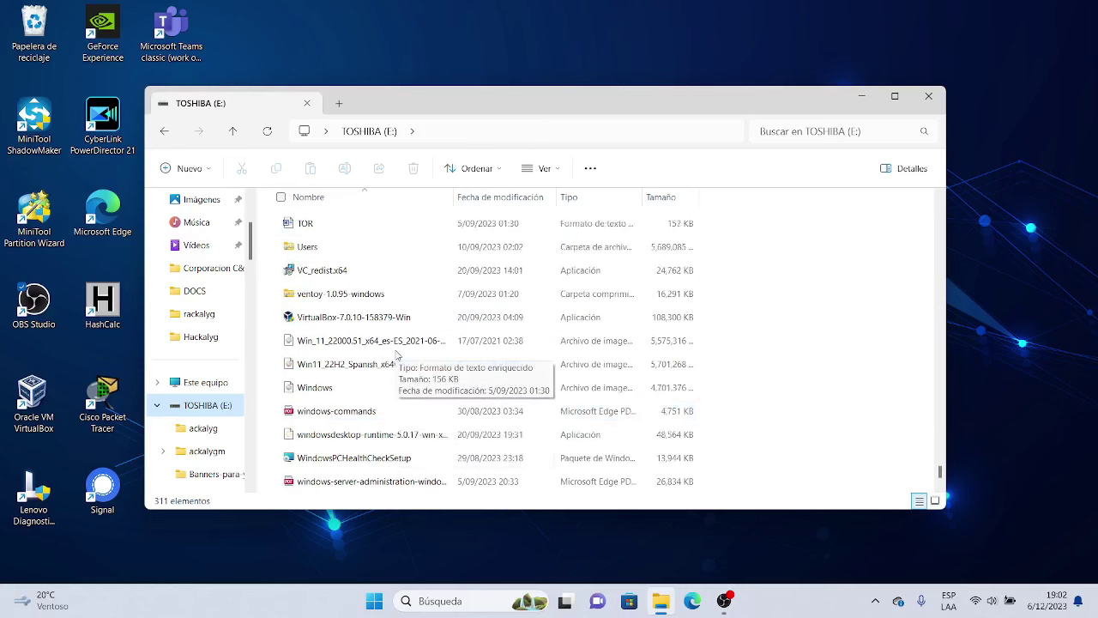
scroll(397, 354, "up", 5)
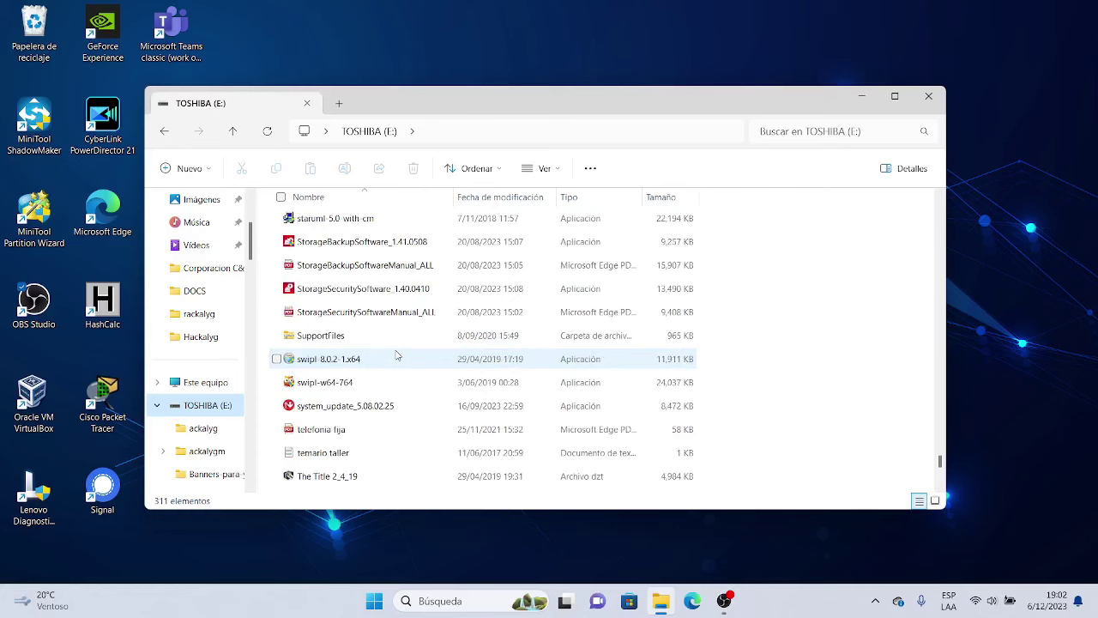
scroll(397, 355, "down", 2)
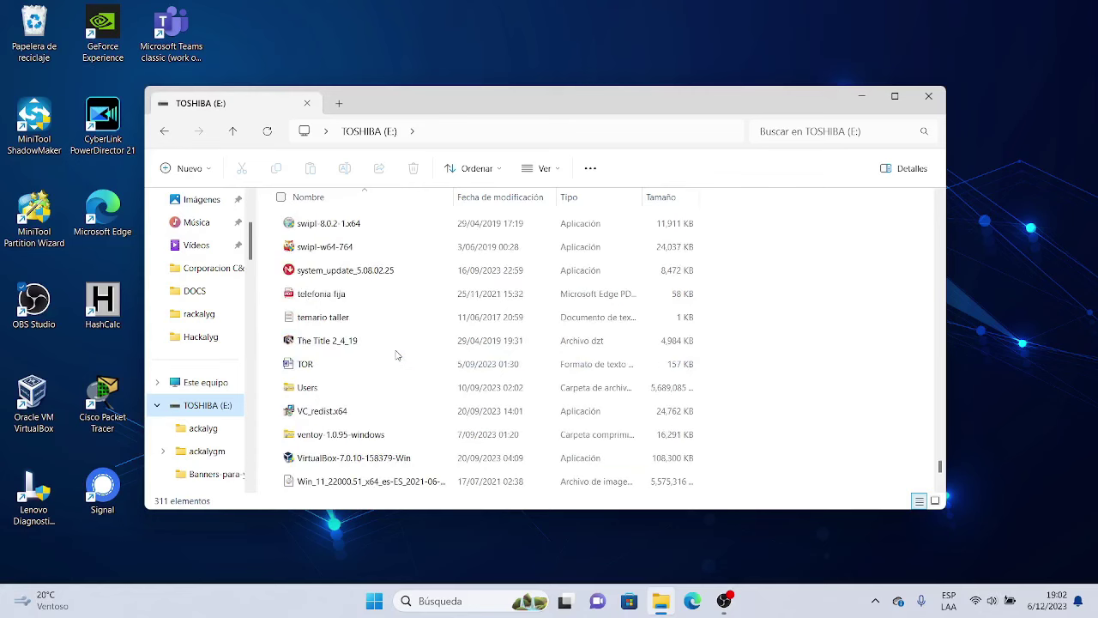
scroll(397, 354, "down", 1)
scroll(398, 354, "down", 2)
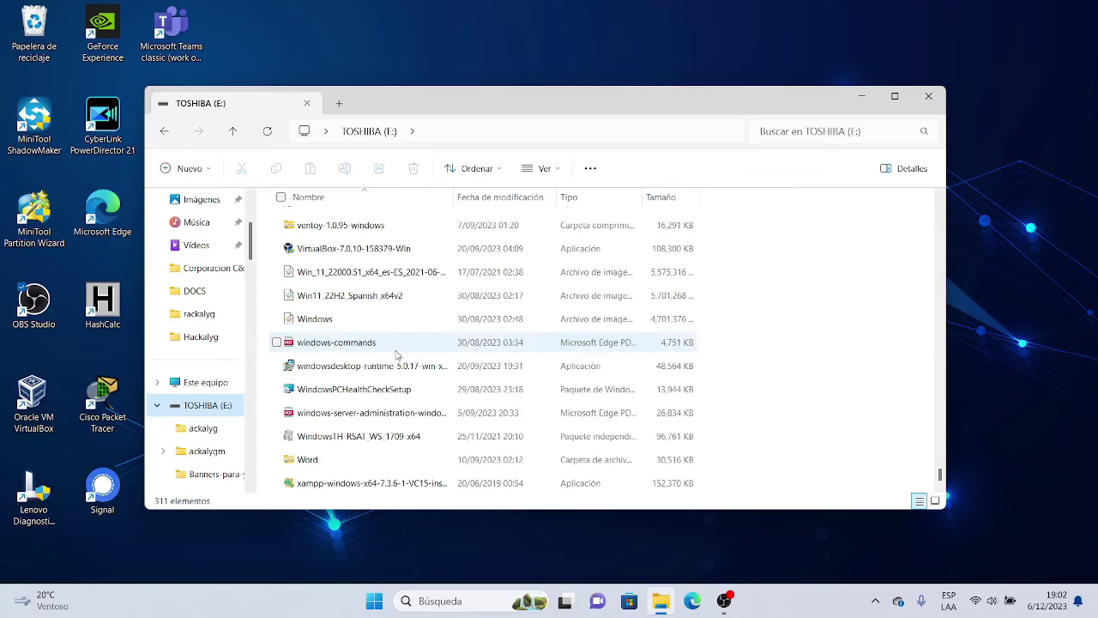
Open the Papelera de reciclaje to check its contents, and close it along with the drive window
left_click(36, 29)
double_click(36, 28)
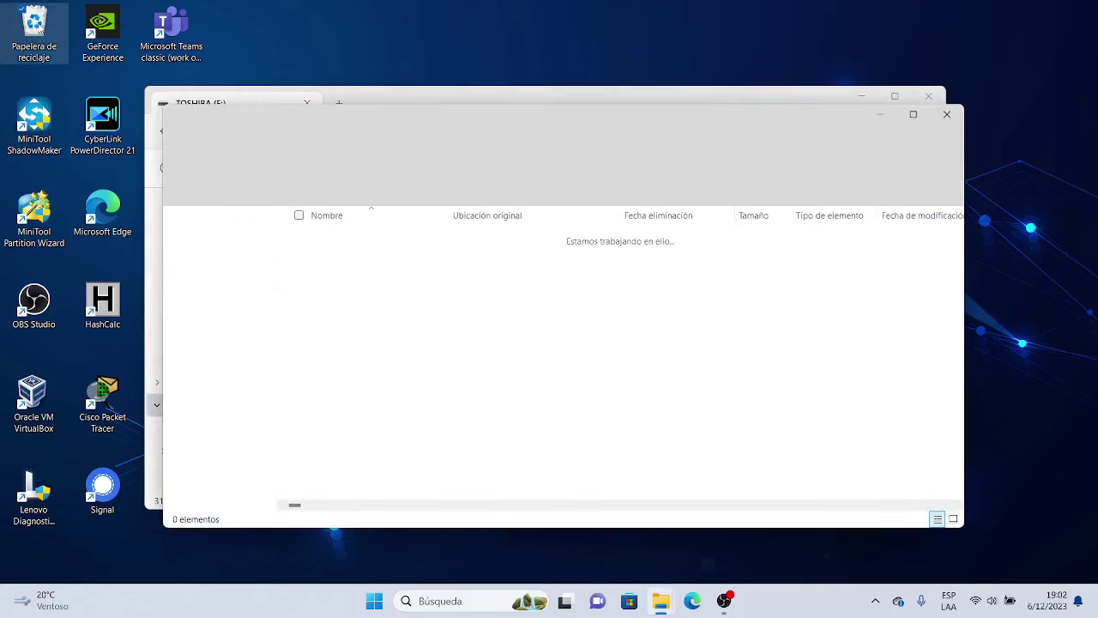
left_click(947, 114)
left_click(928, 97)
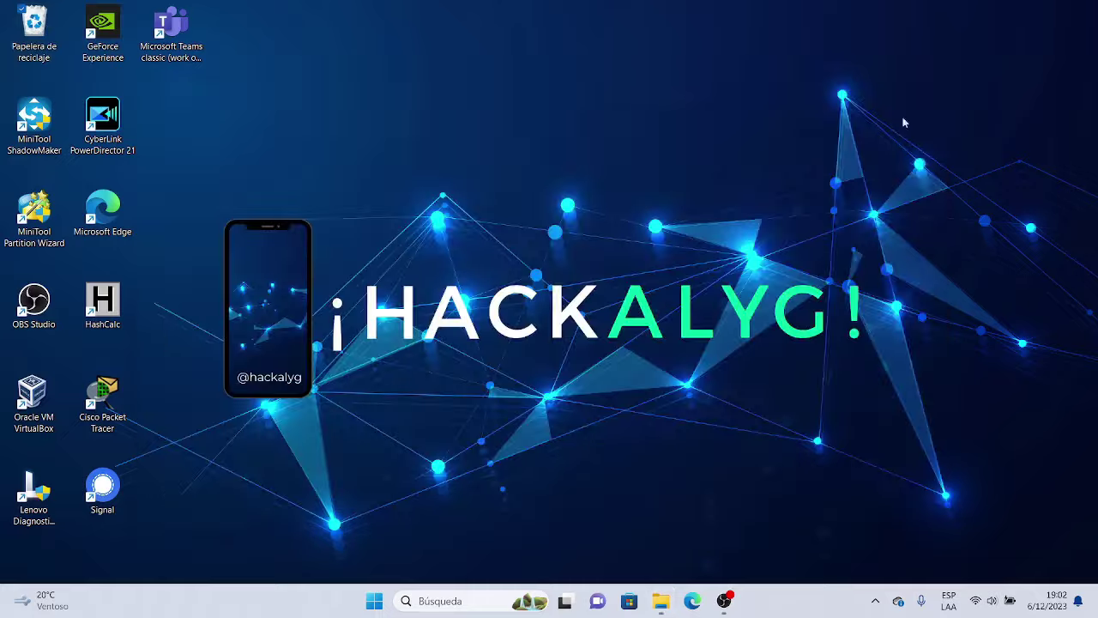
Switch to Microsoft Edge, search for "tor" and open the Tor Project download page from the download results
left_click(693, 600)
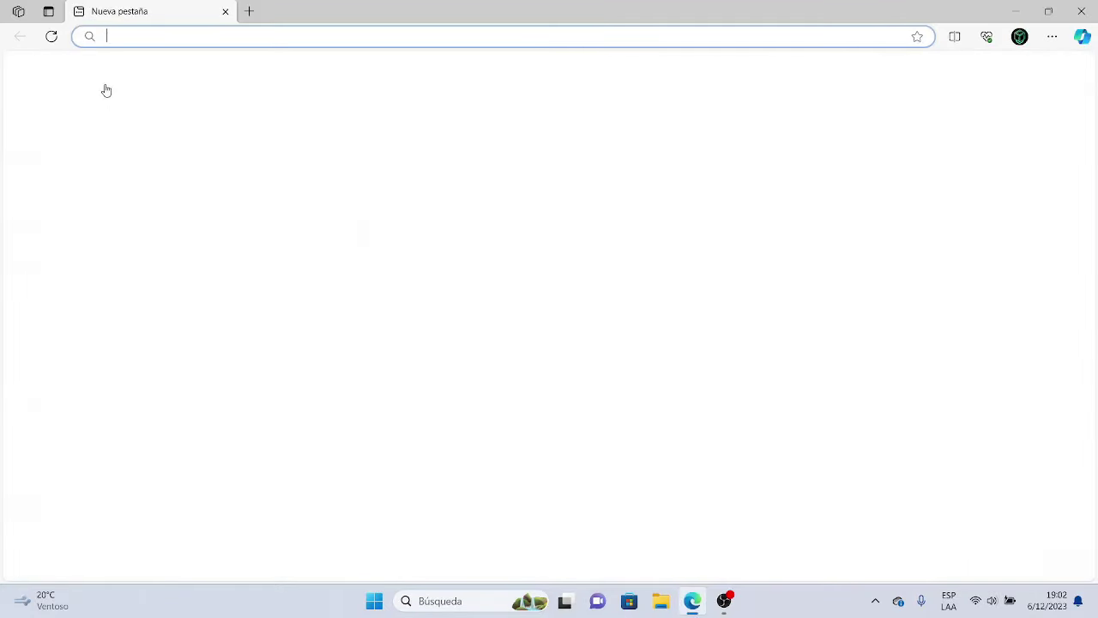
left_click(138, 34)
type("to")
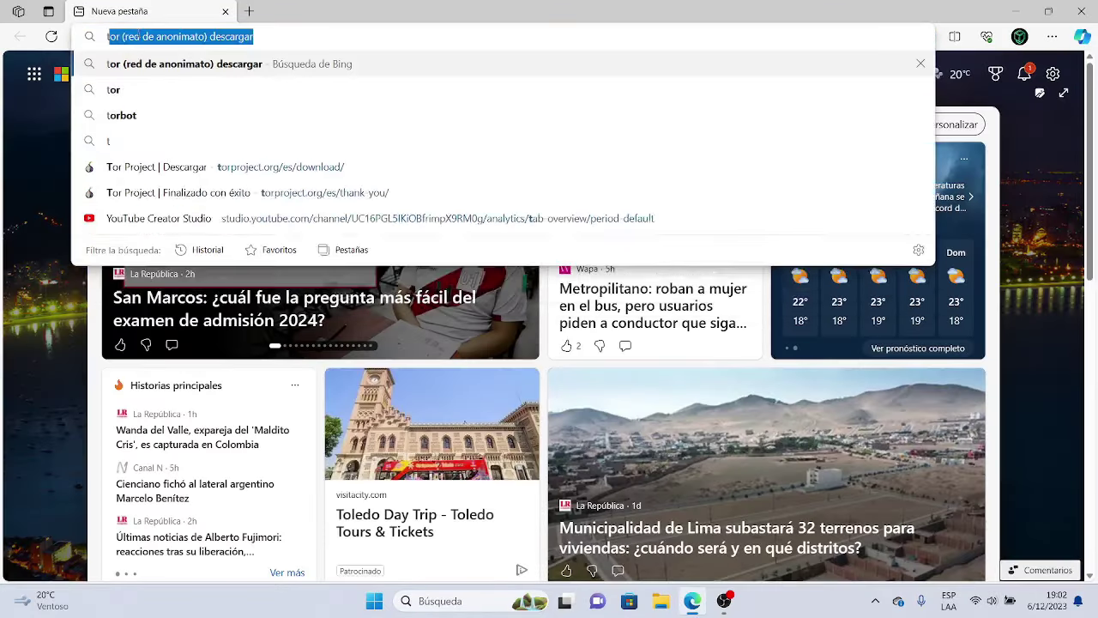
type("r")
key("Return")
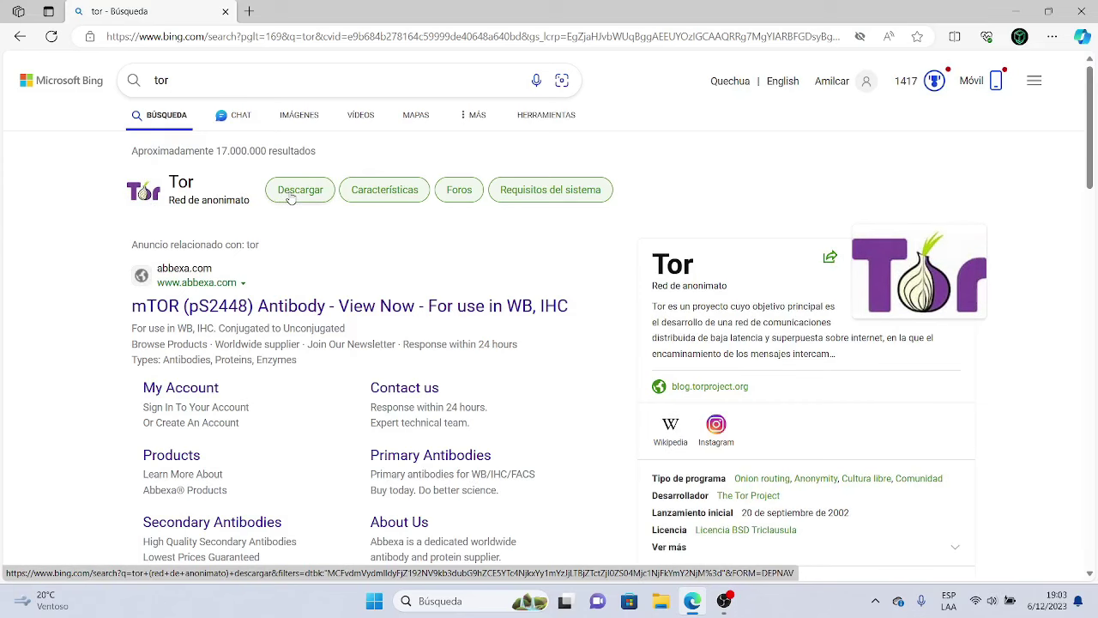
left_click(291, 197)
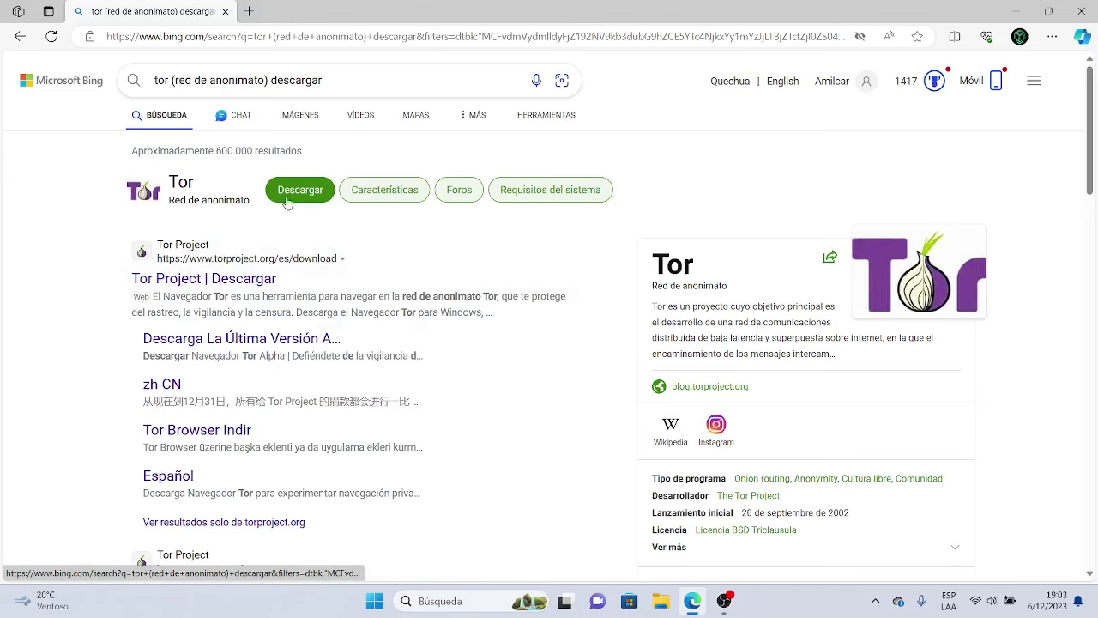
left_click(228, 287)
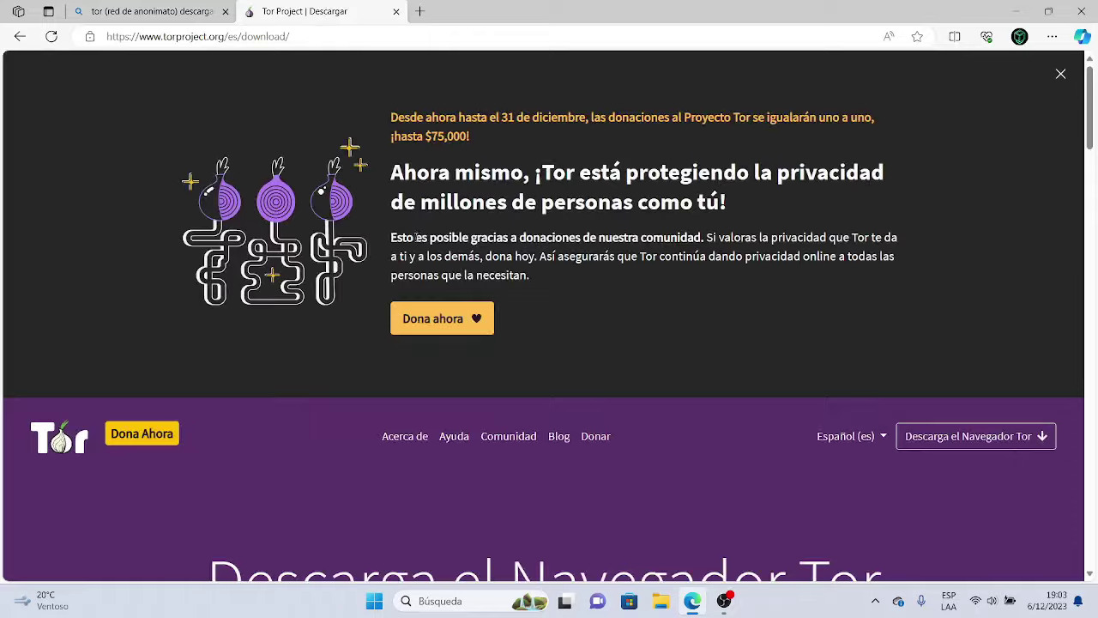
Download the Windows version of Tor Browser, save tor-browser-windows-x86_64-portable-13.0.6 to TOSHIBA (E:), and leave the browser
scroll(498, 243, "down", 7)
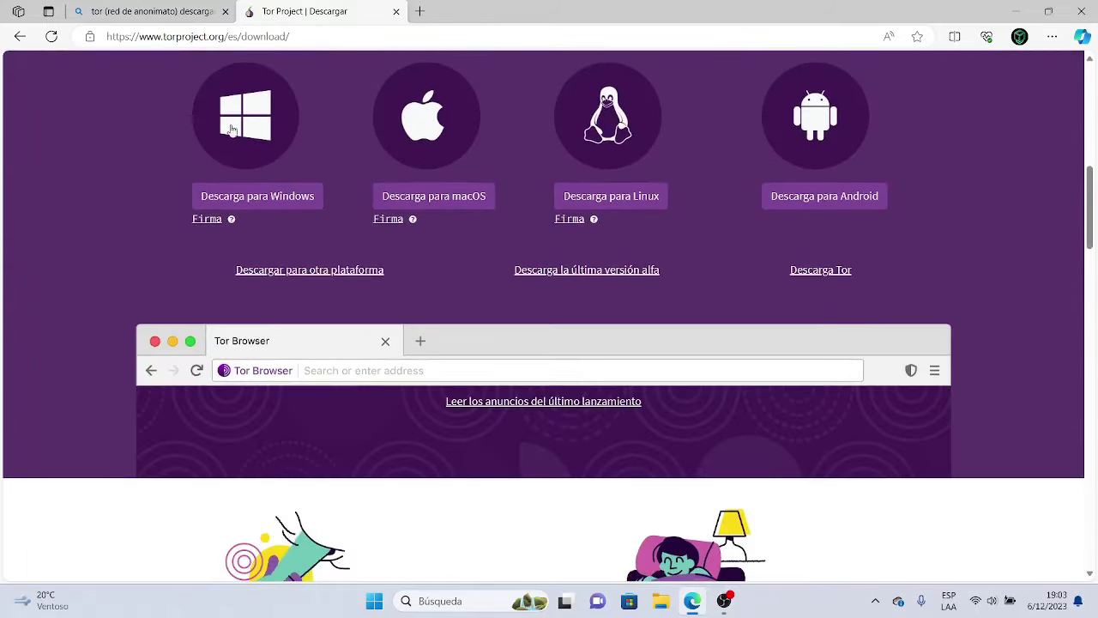
left_click(236, 129)
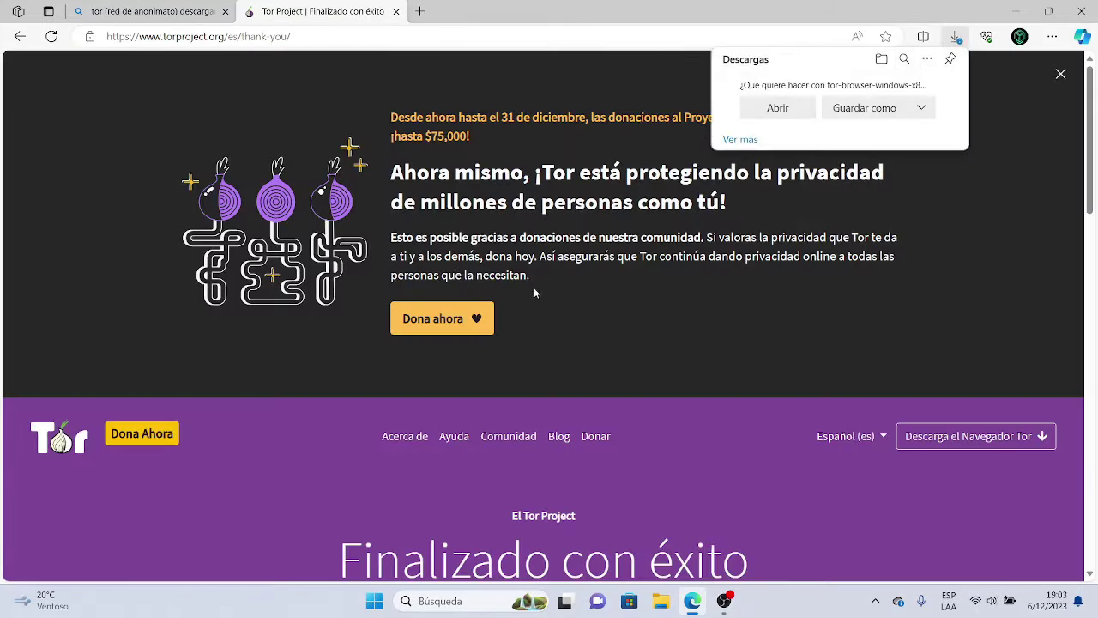
left_click(864, 106)
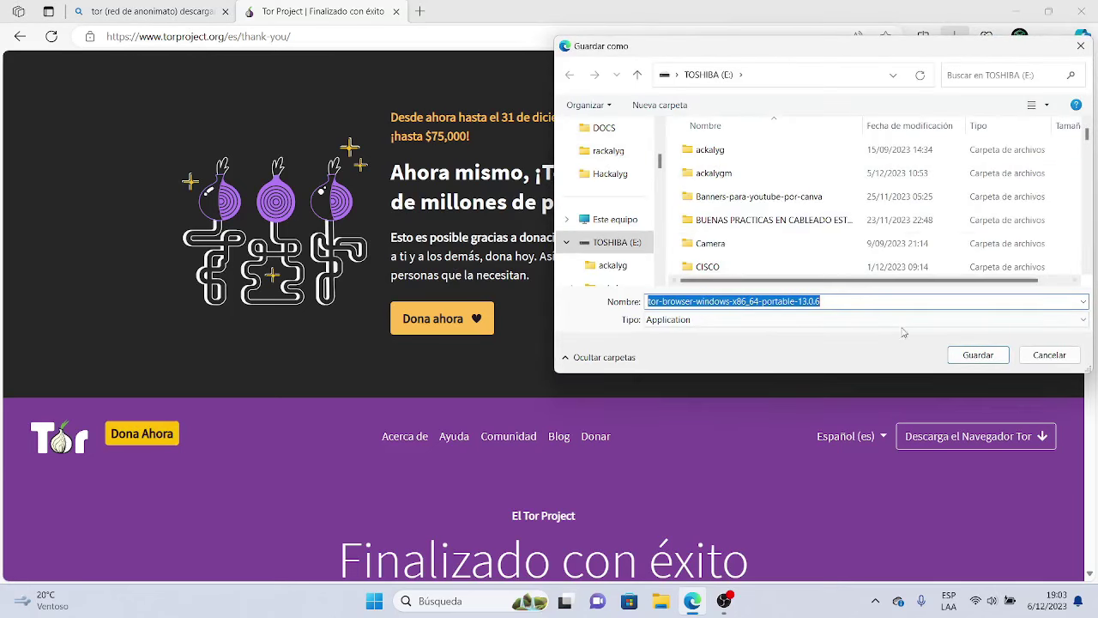
left_click(978, 353)
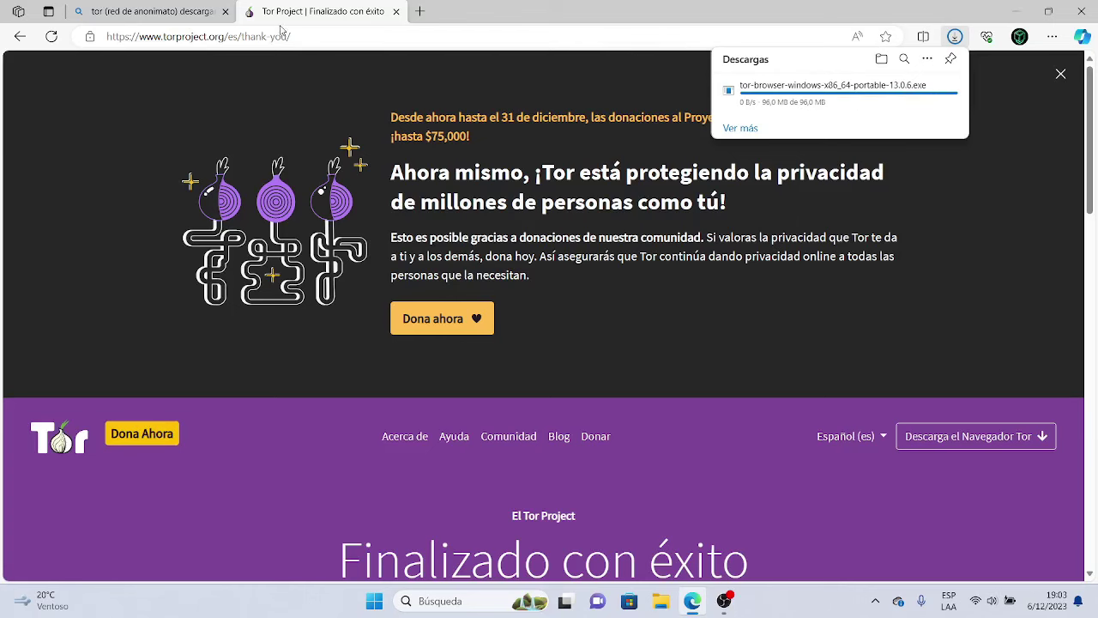
left_click(396, 11)
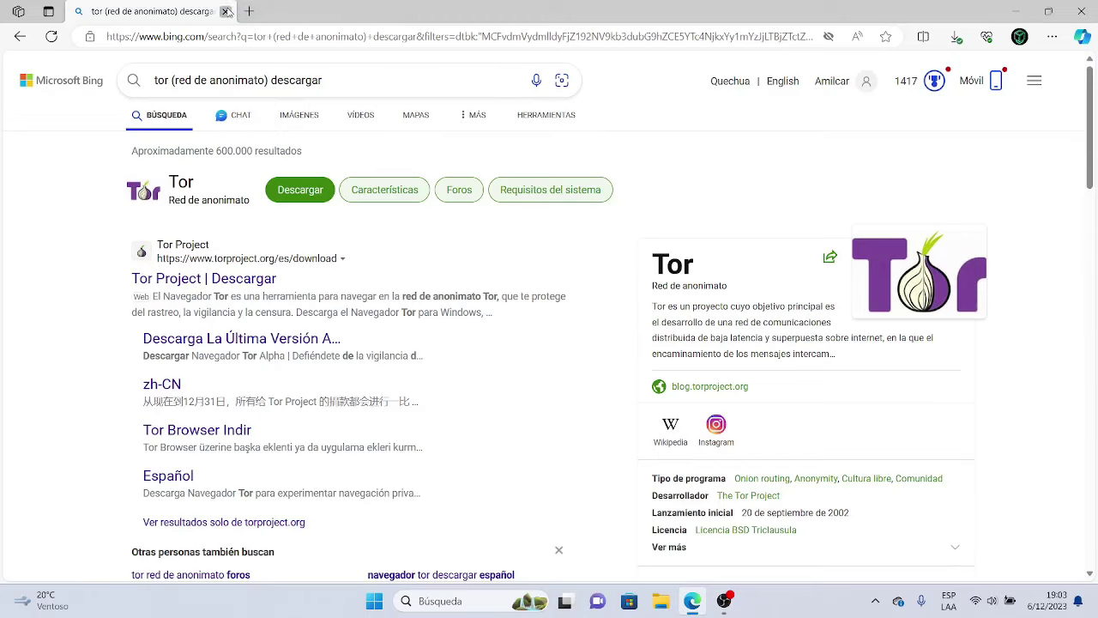
key("super+d")
Switch to File Explorer, search the Inicio location for "tor" and look through the results for the downloaded installer
left_click(662, 603)
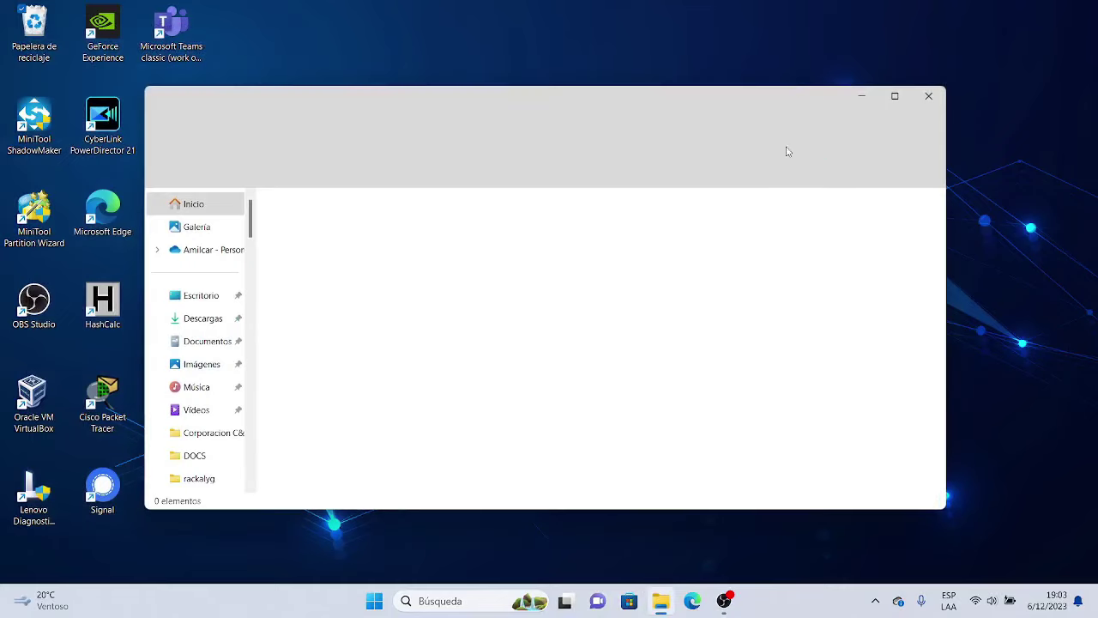
left_click(869, 133)
type("tor")
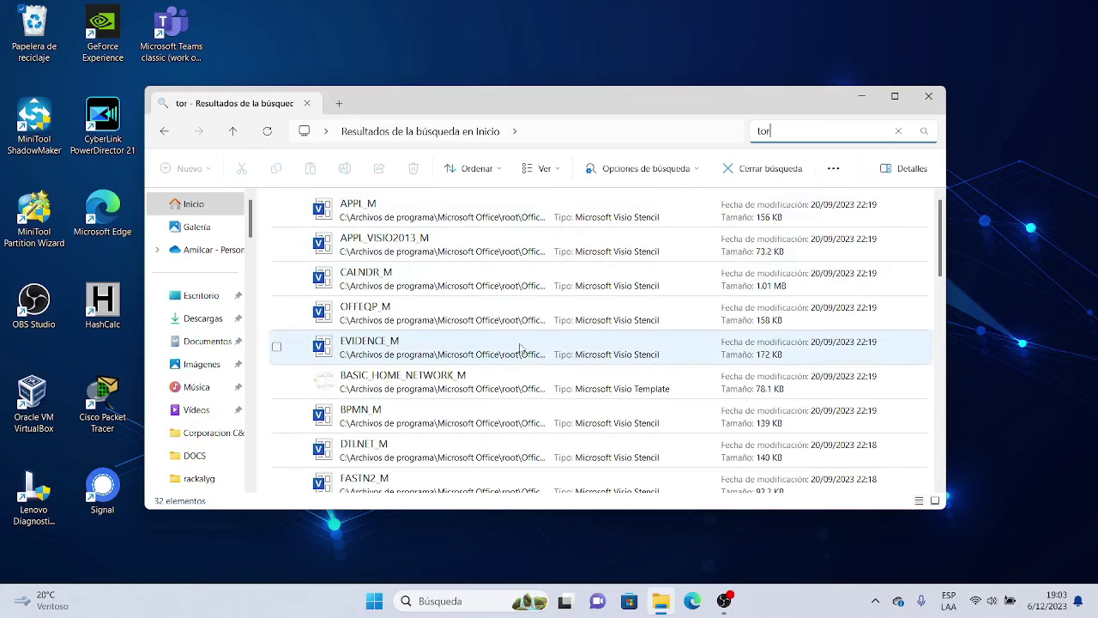
scroll(519, 346, "down", 8)
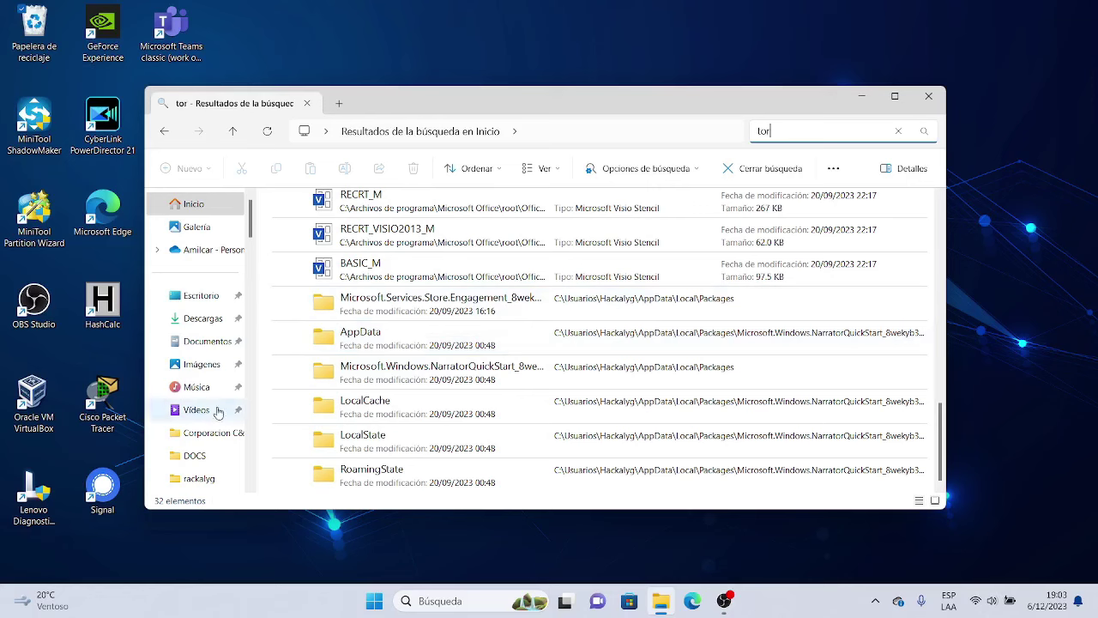
Open the TOSHIBA (E:) drive and locate the newly downloaded tor-browser-windows-x86_64-portable-13.0.6 file in its list
scroll(191, 439, "down", 5)
scroll(191, 439, "up", 5)
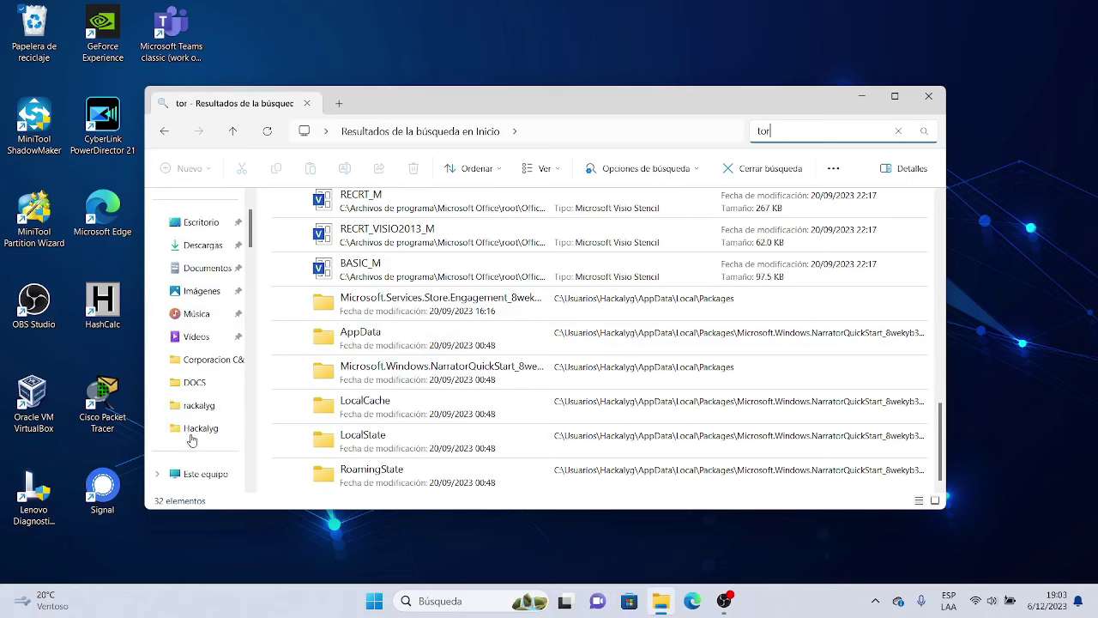
scroll(191, 439, "down", 2)
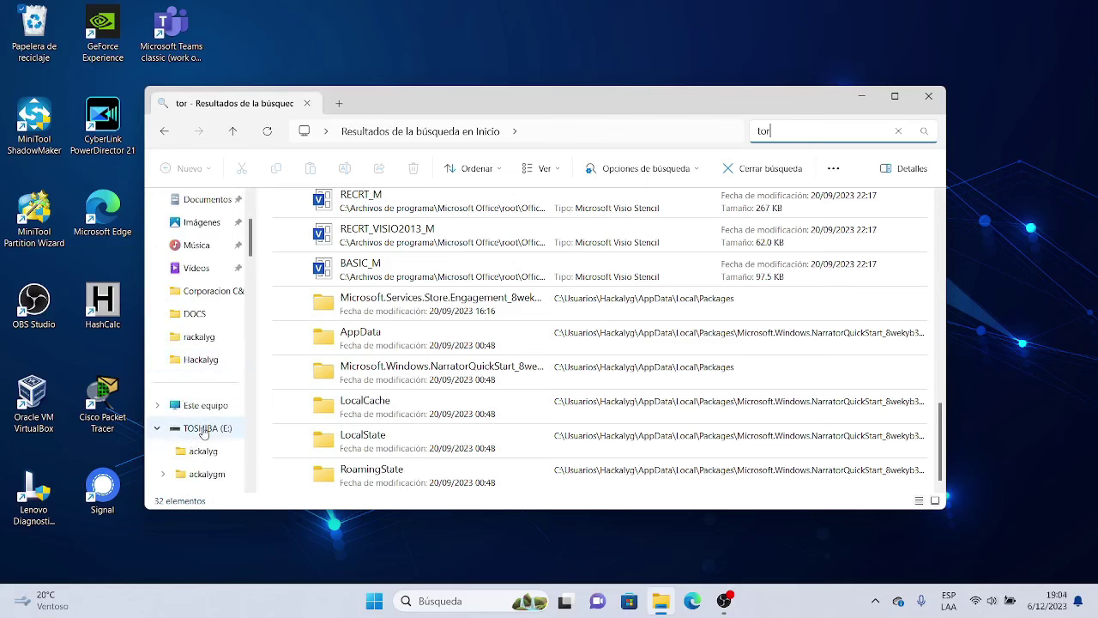
left_click(190, 433)
scroll(546, 390, "down", 10)
scroll(547, 395, "down", 20)
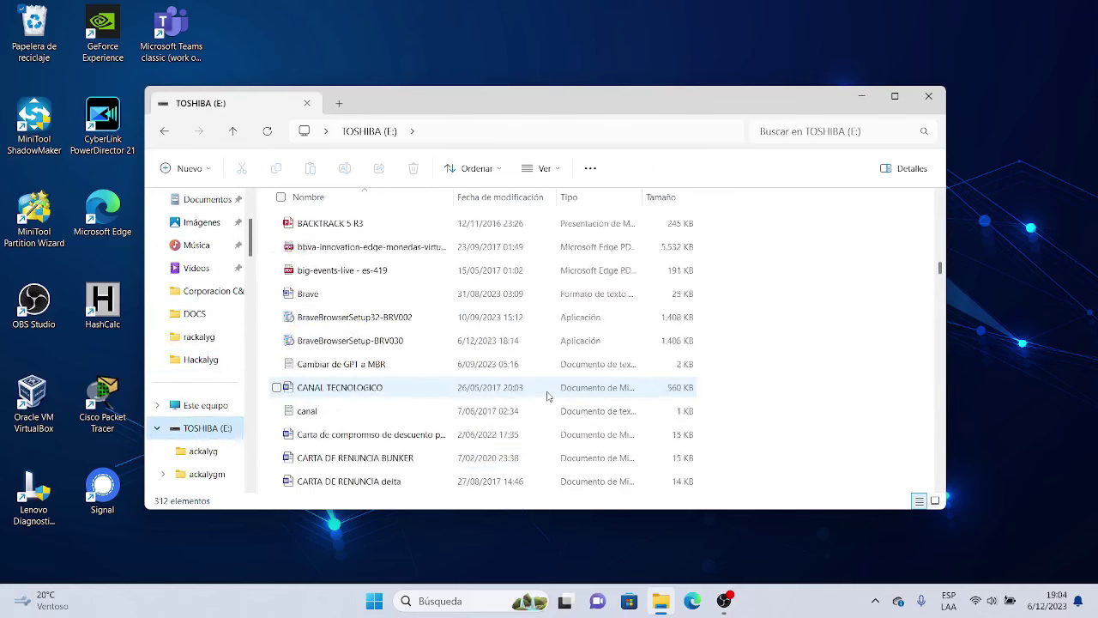
scroll(546, 396, "down", 20)
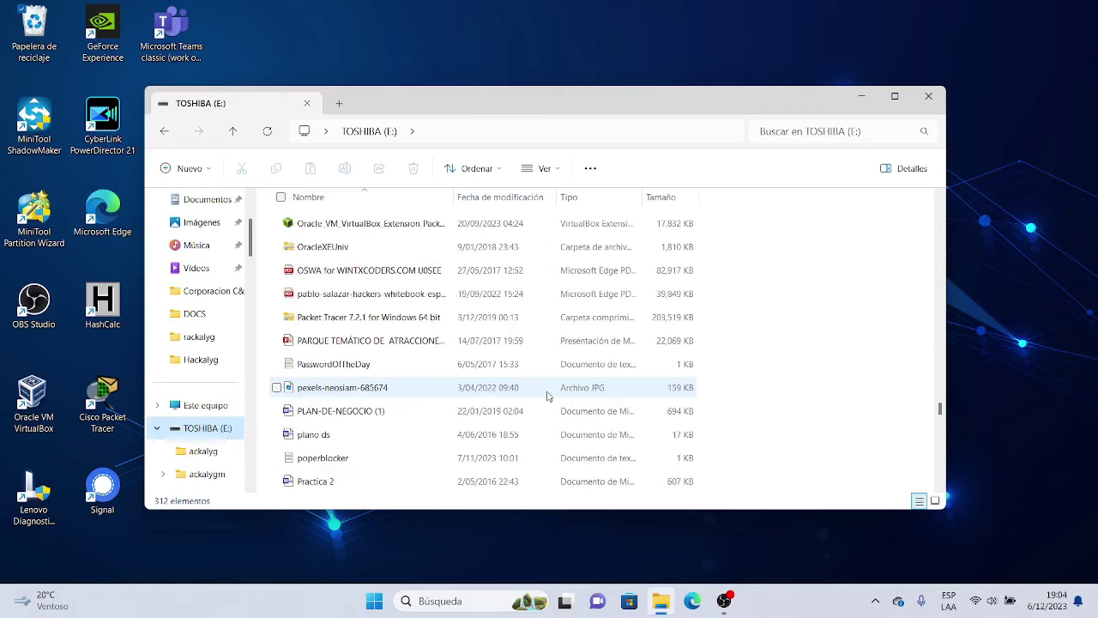
scroll(547, 395, "down", 20)
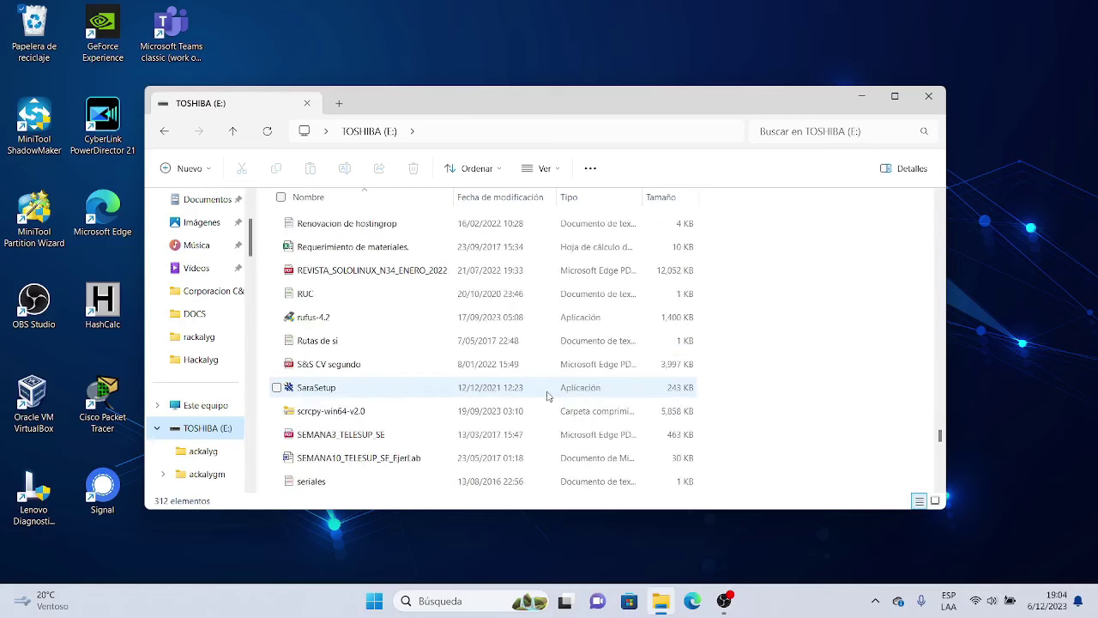
scroll(547, 395, "down", 10)
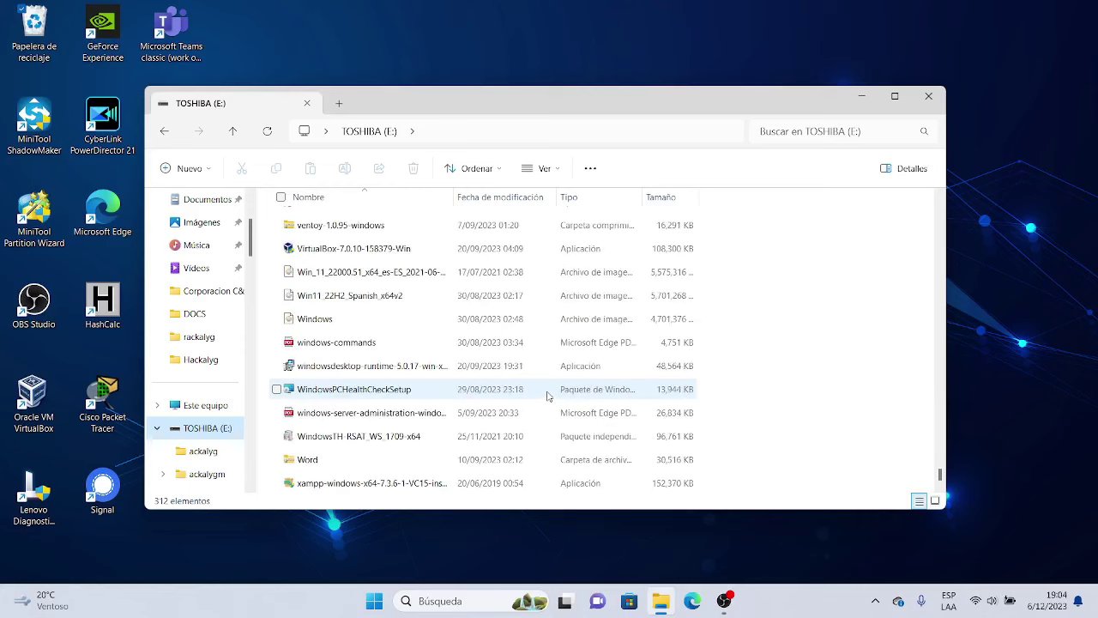
scroll(547, 395, "up", 2)
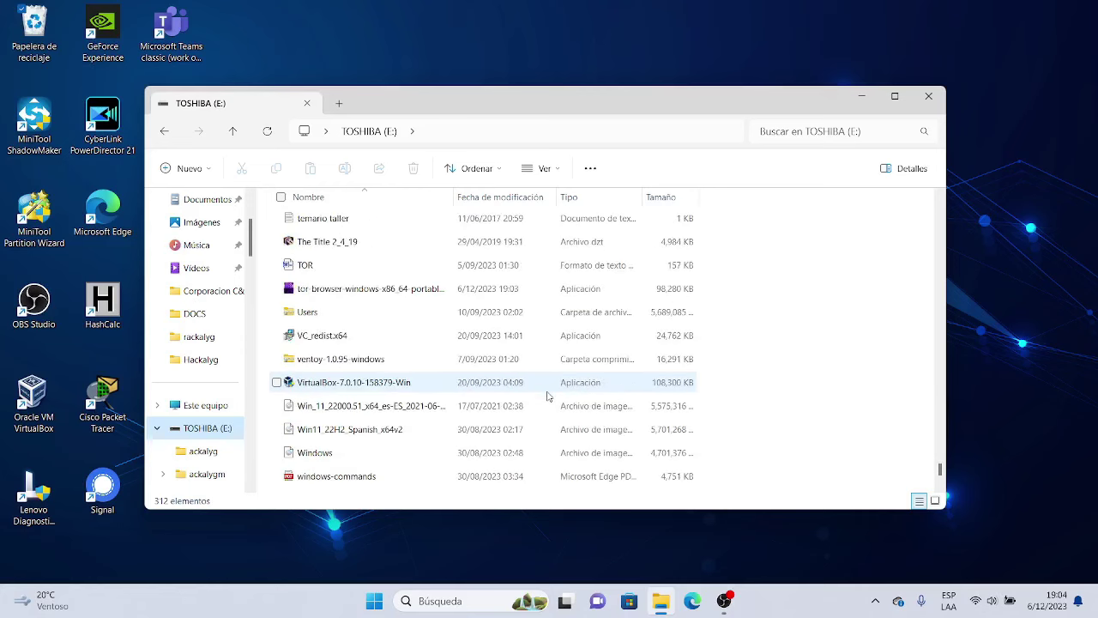
Run the tor-browser-windows-x86_64-portable-13.0.6 installer as administrator and minimize the File Explorer window
left_click(386, 290)
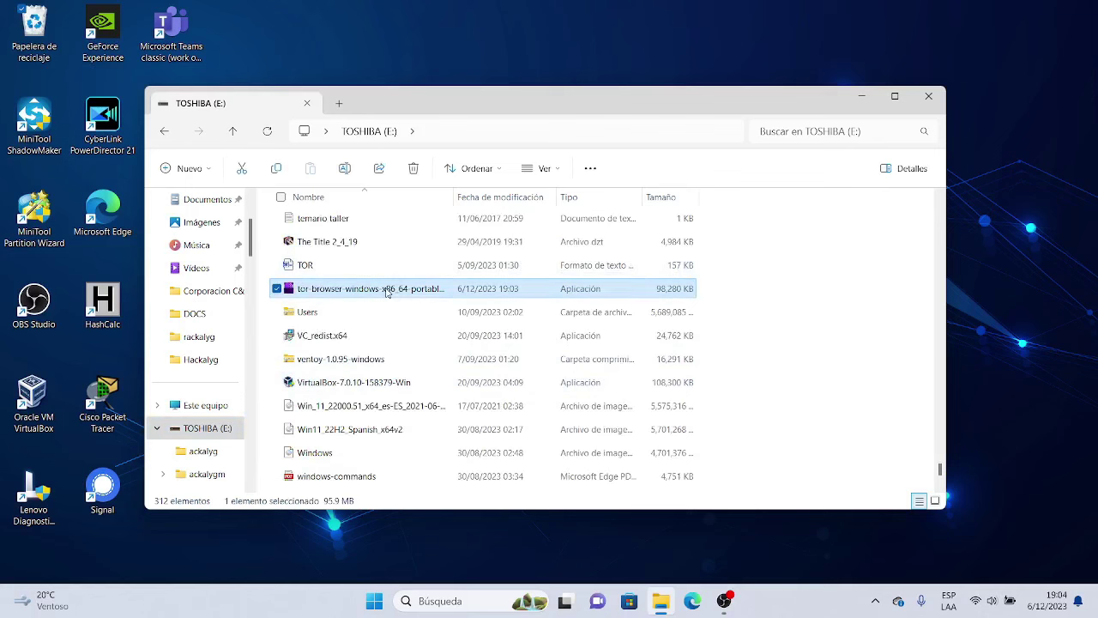
right_click(386, 291)
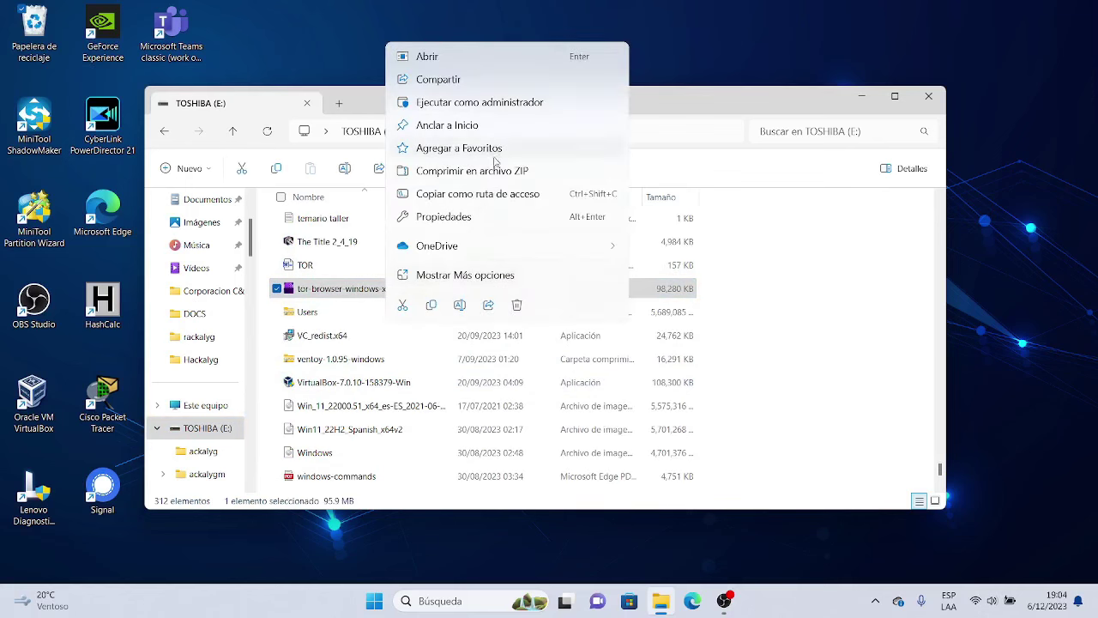
left_click(476, 104)
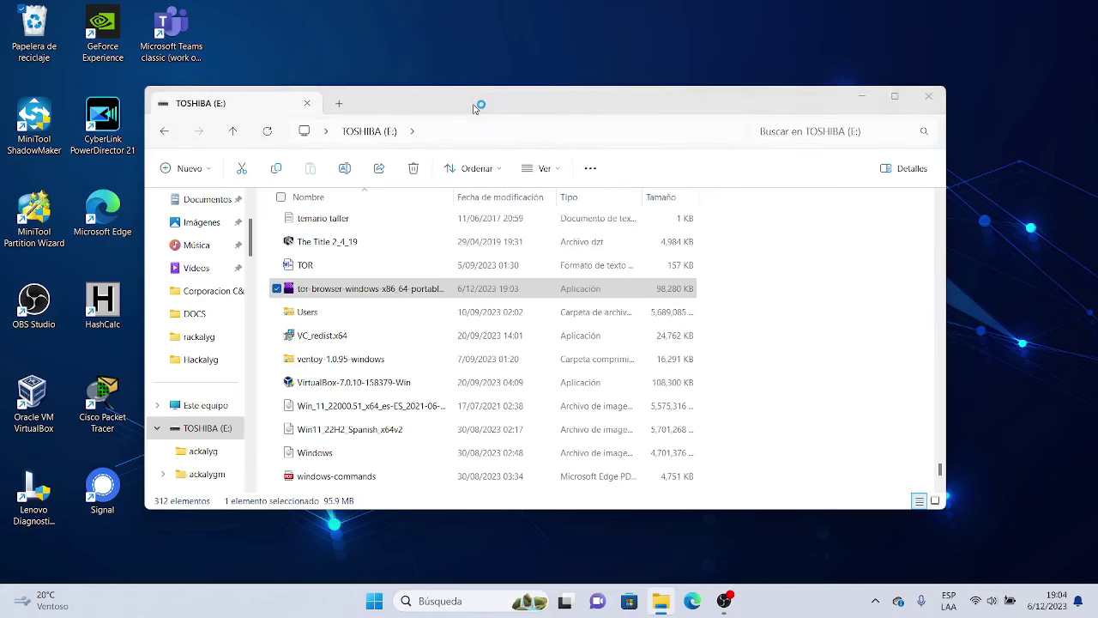
left_click(403, 296)
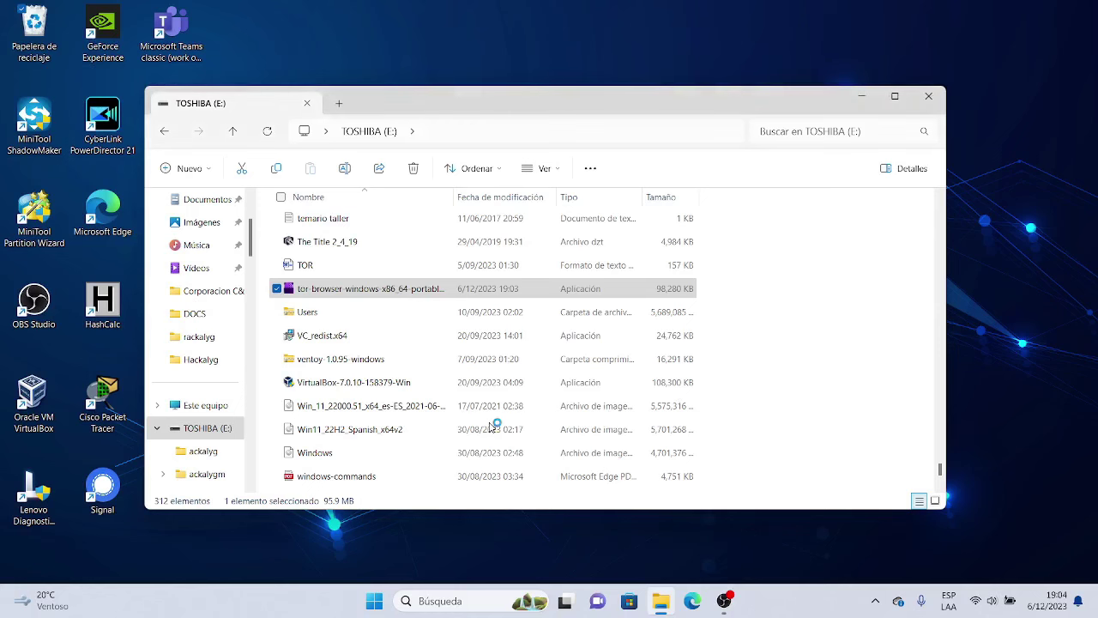
left_click(873, 101)
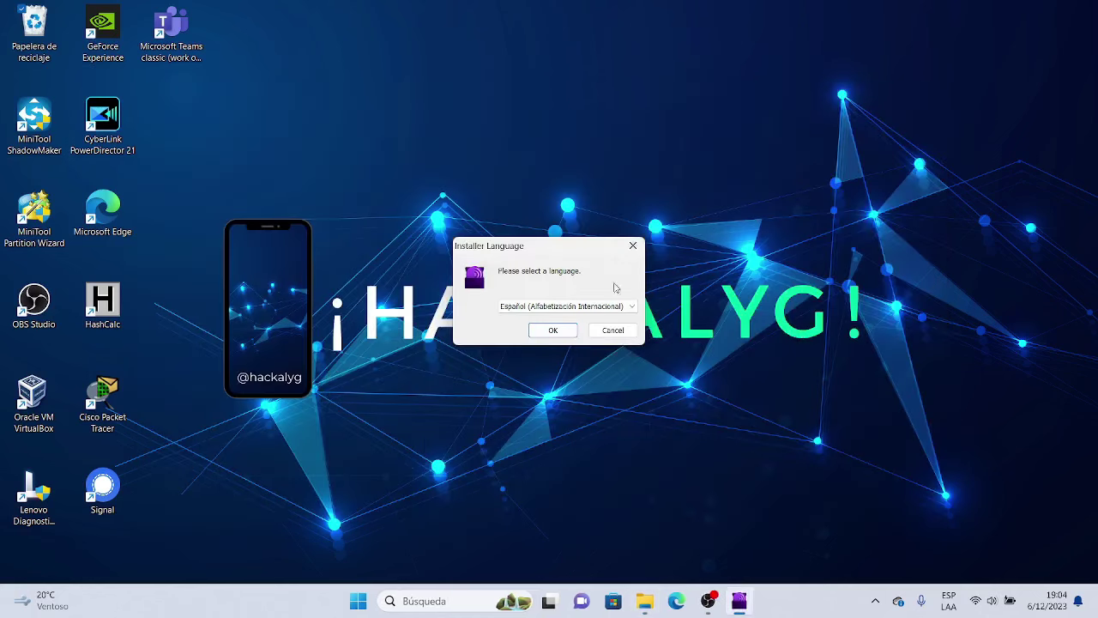
left_click(553, 330)
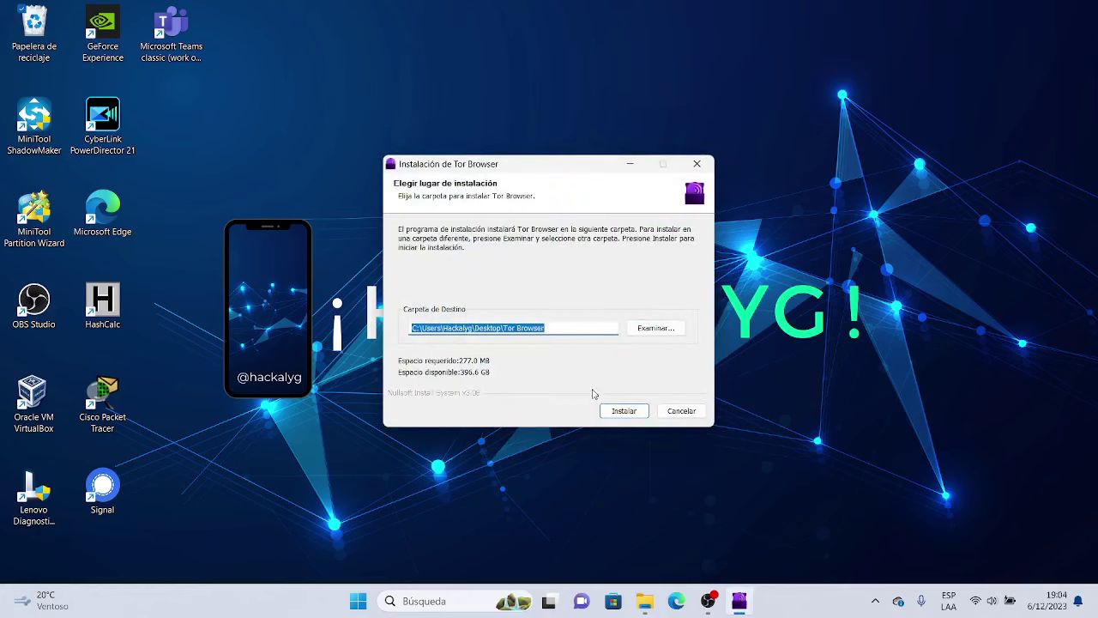
left_click(682, 412)
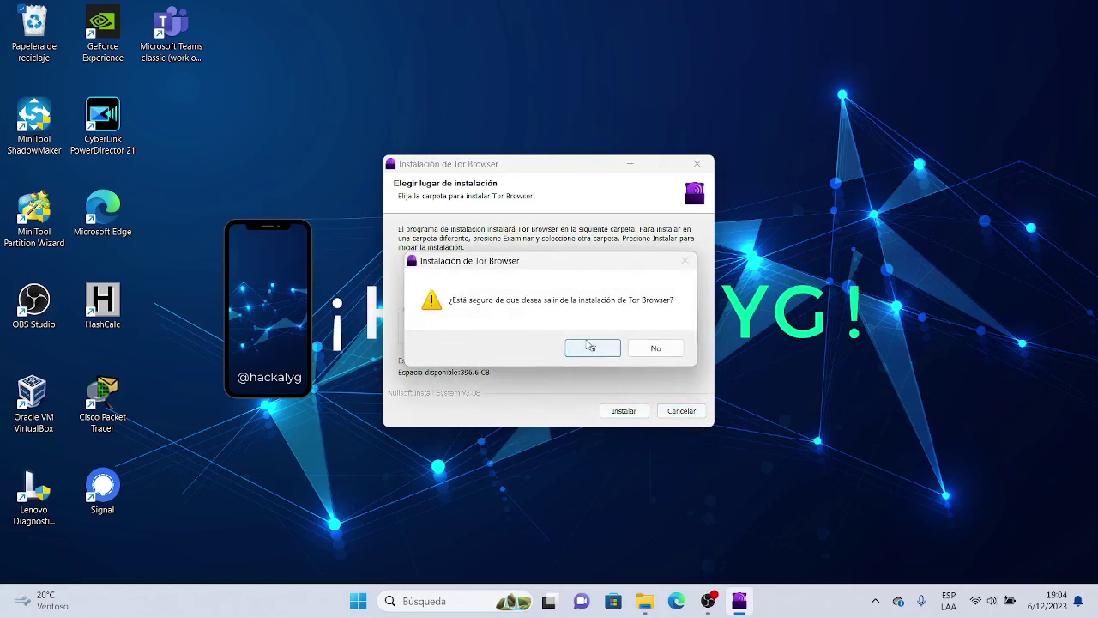
left_click(592, 348)
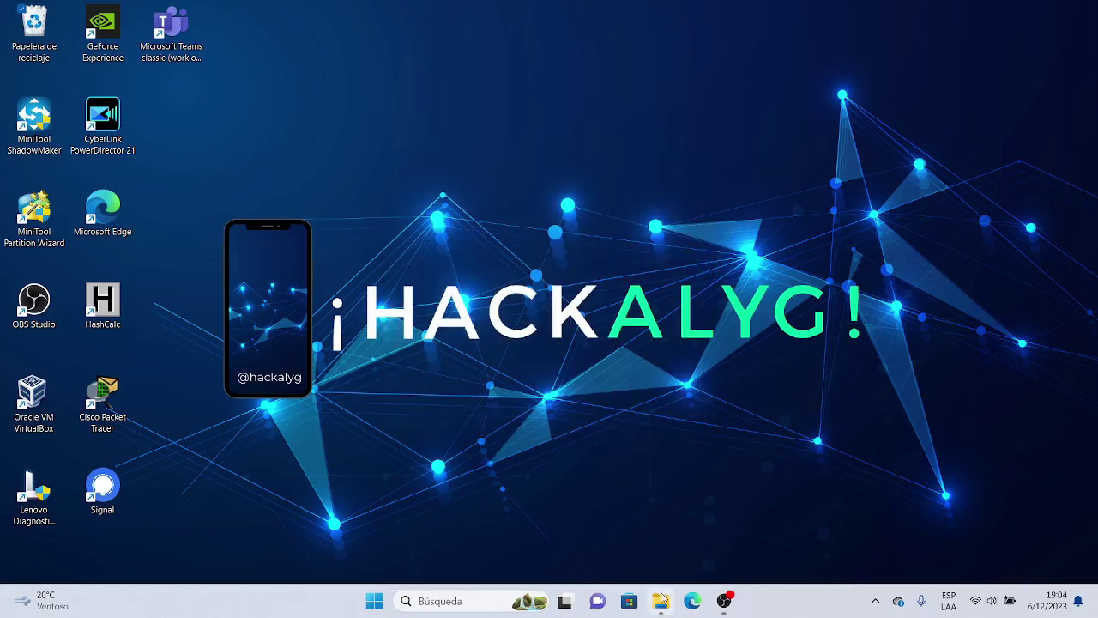
Reopen TOSHIBA (E:) in File Explorer, run the tor-browser-windows-x86_64-portable installer as administrator and look through its list of languages
left_click(660, 602)
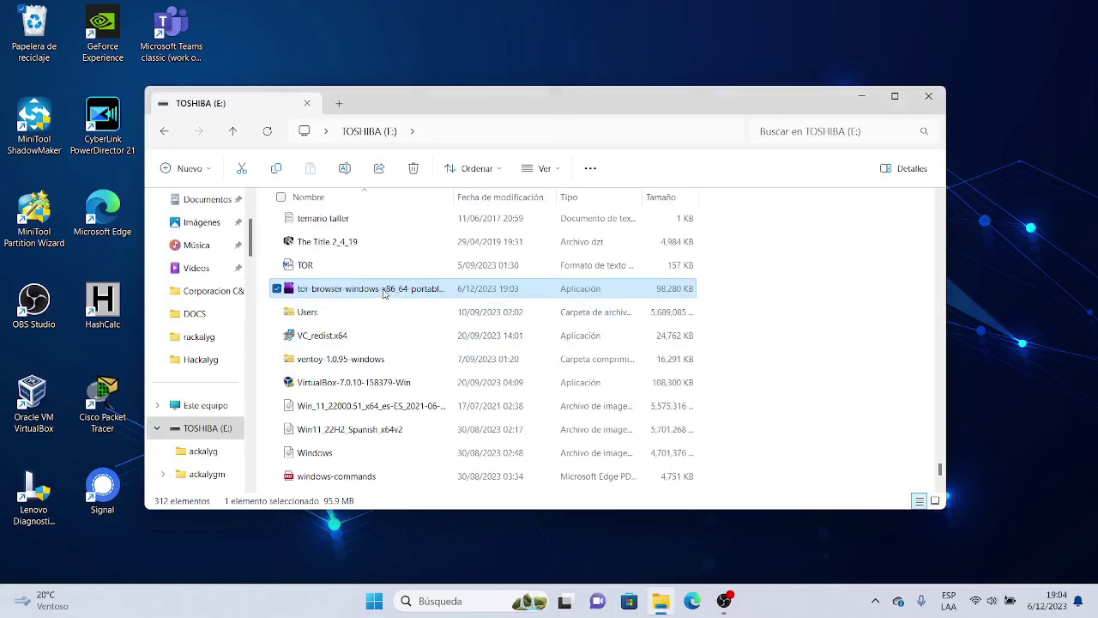
right_click(385, 292)
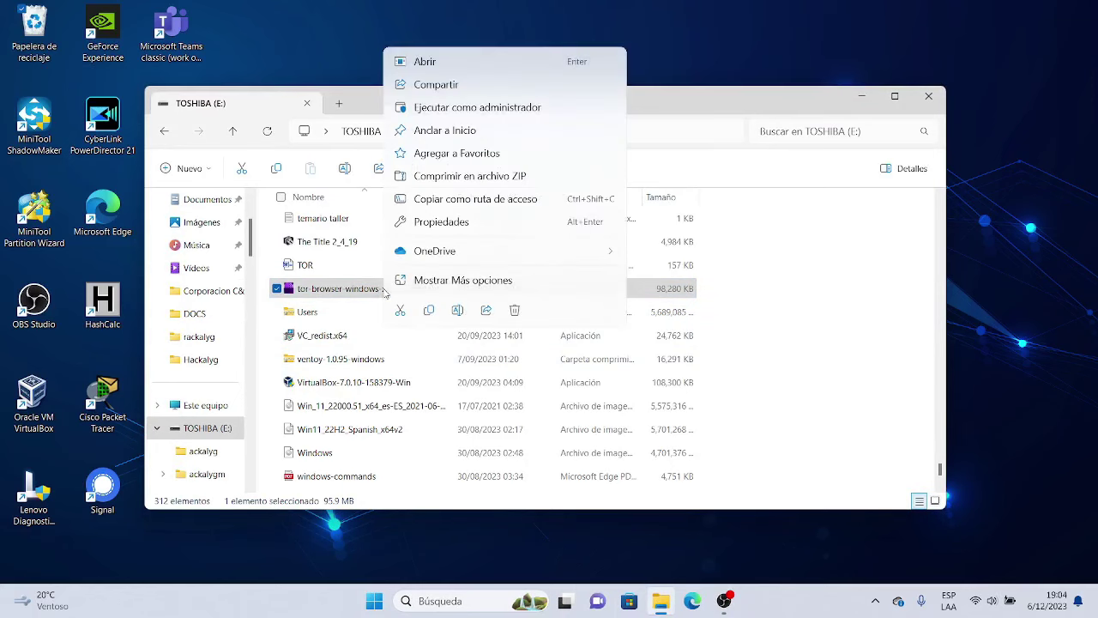
left_click(467, 108)
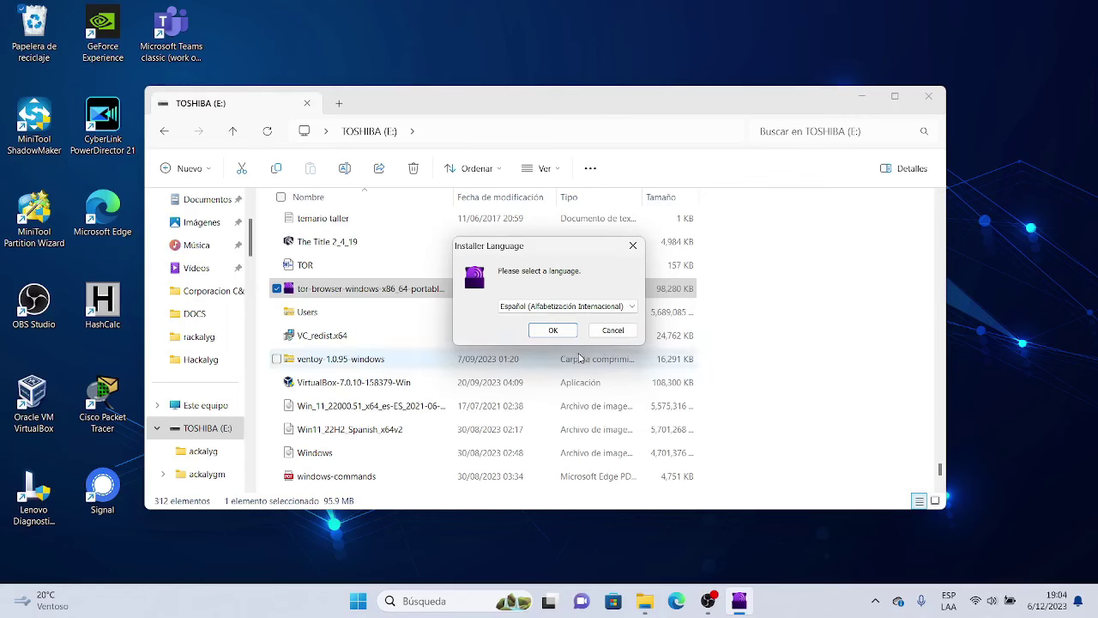
left_click(633, 309)
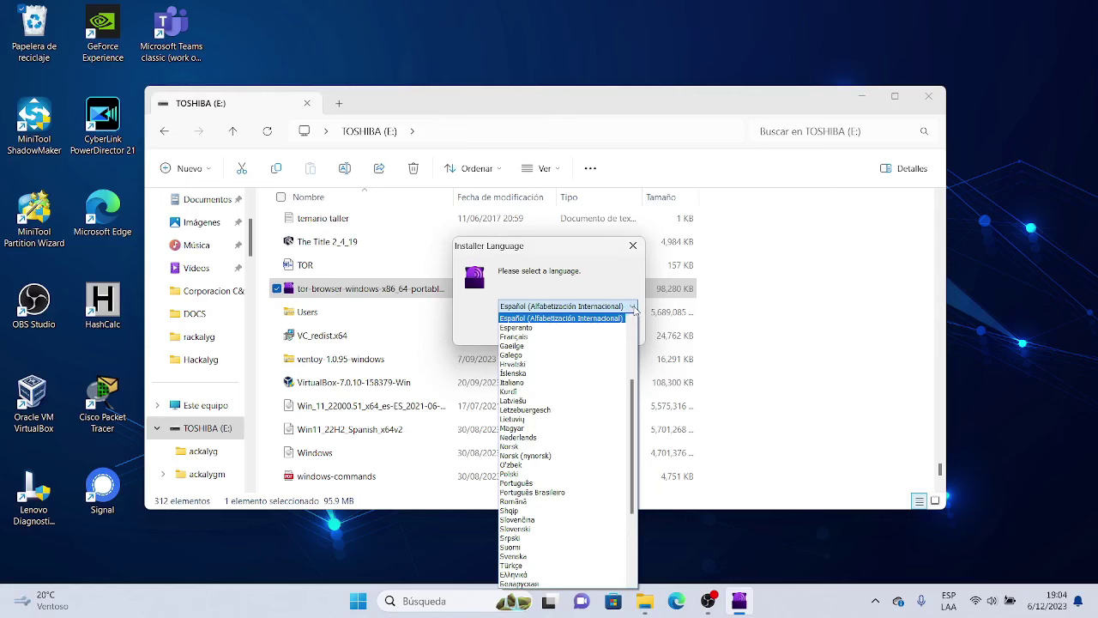
left_click_drag(632, 422, 619, 299)
left_click(829, 345)
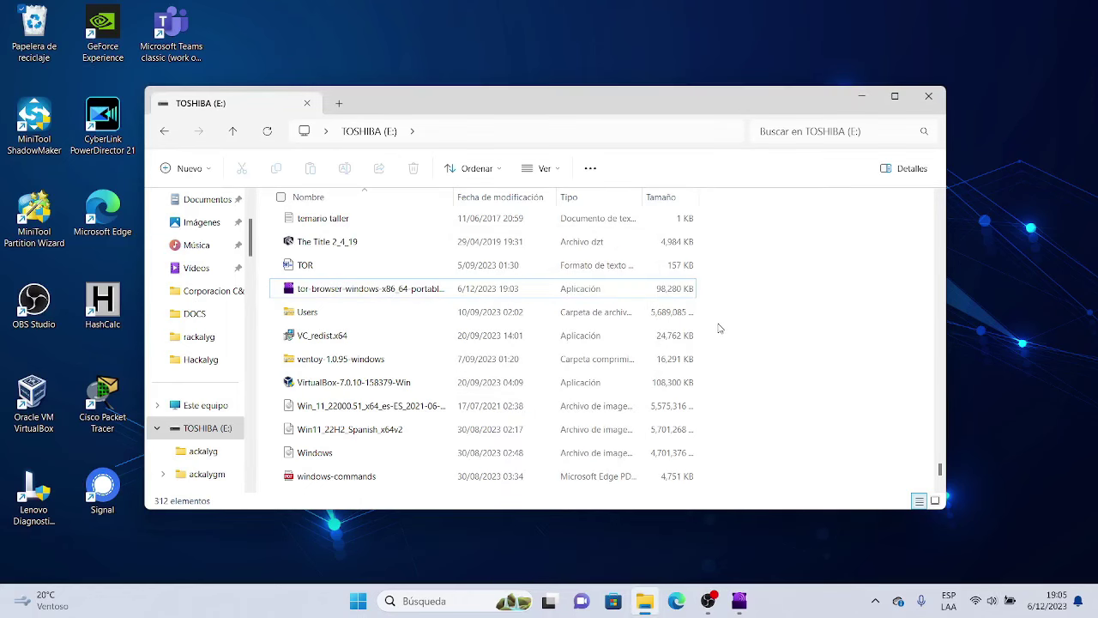
Run the Tor Browser installer as administrator again, accept Español (Alfabetización Internacional), and install into the default Tor Browser folder on the desktop
right_click(353, 299)
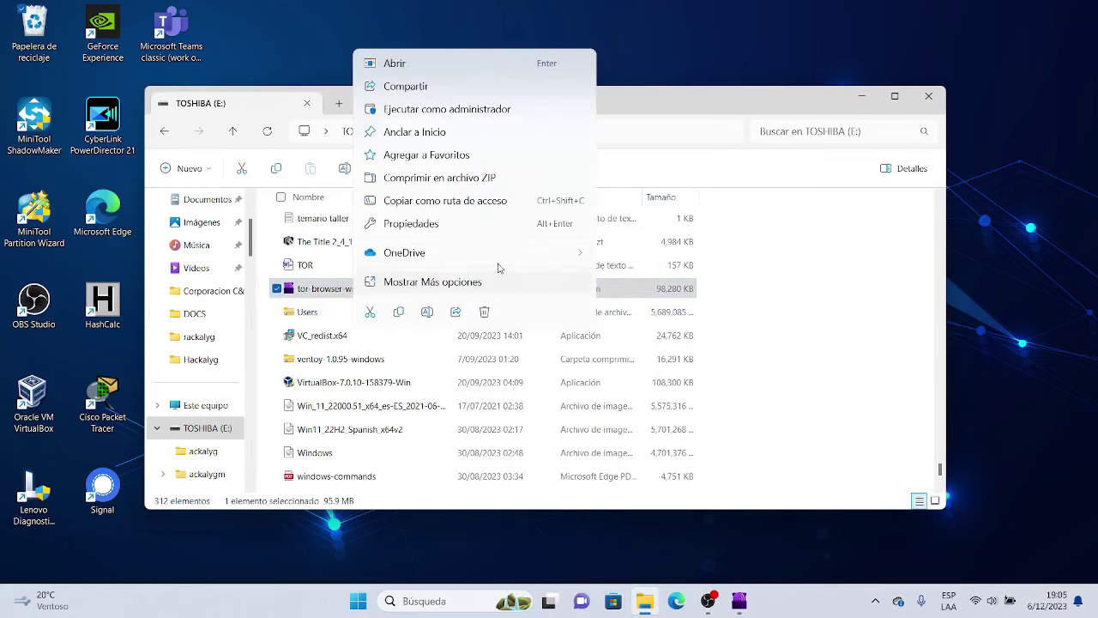
left_click(488, 109)
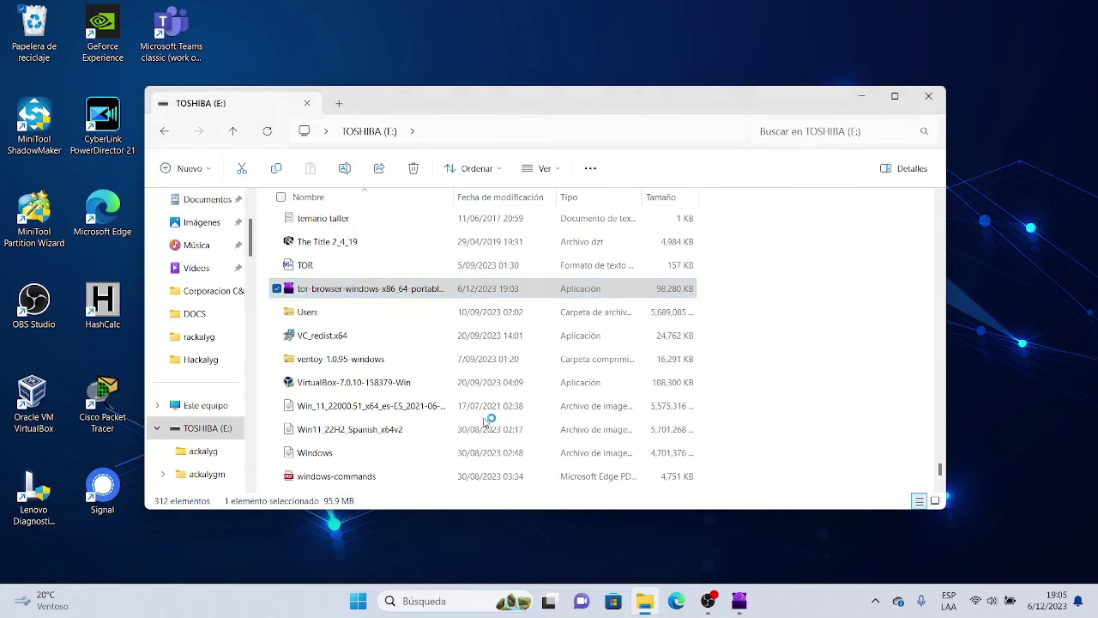
left_click(861, 96)
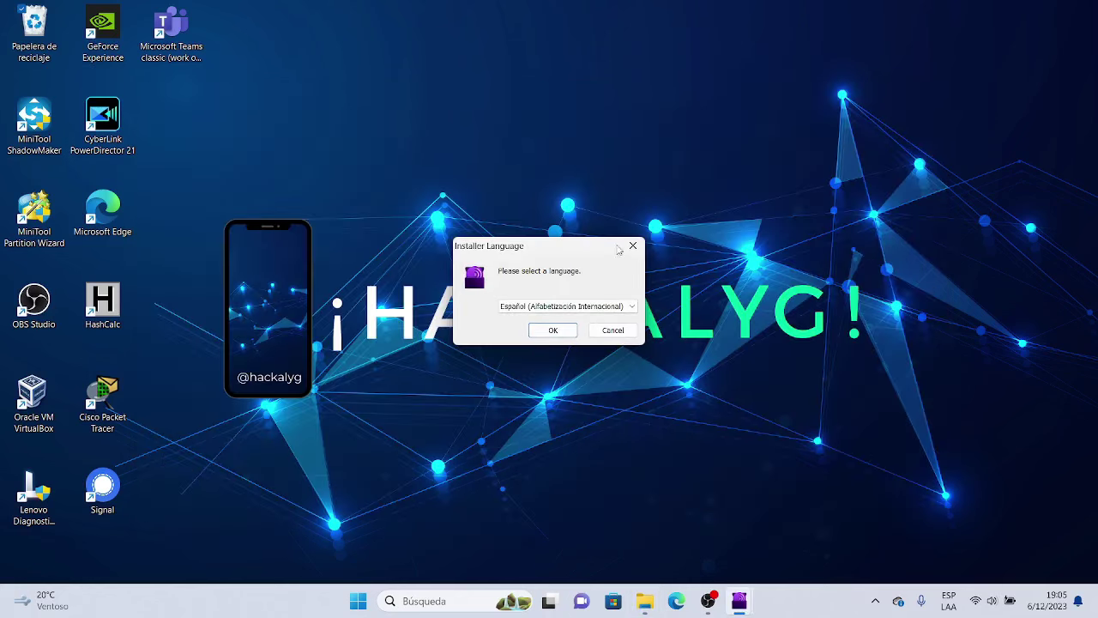
left_click(553, 333)
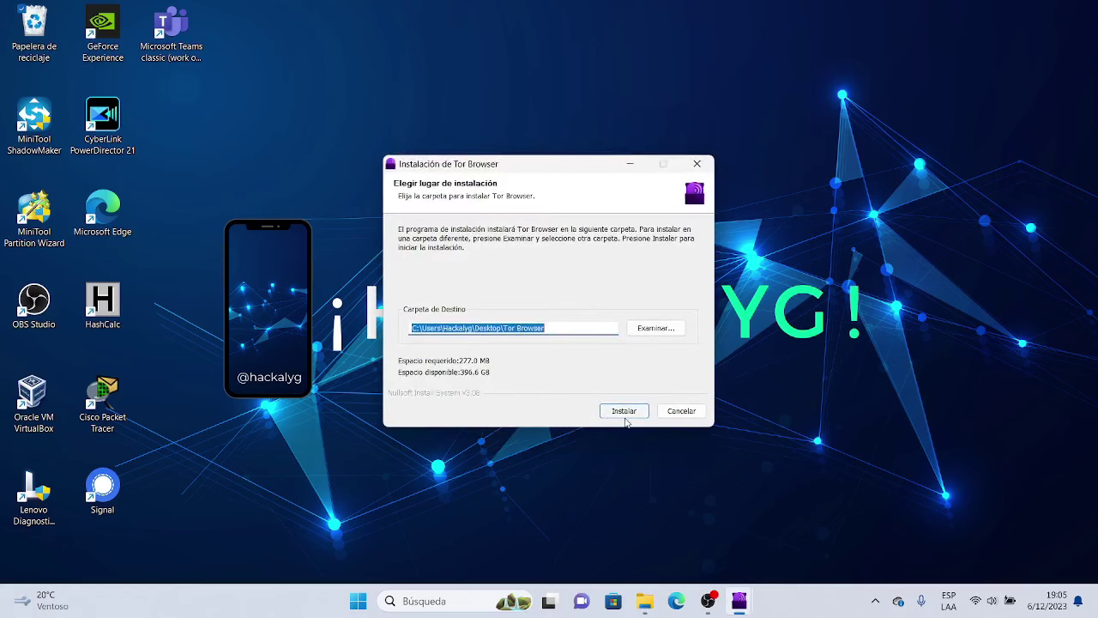
left_click(624, 411)
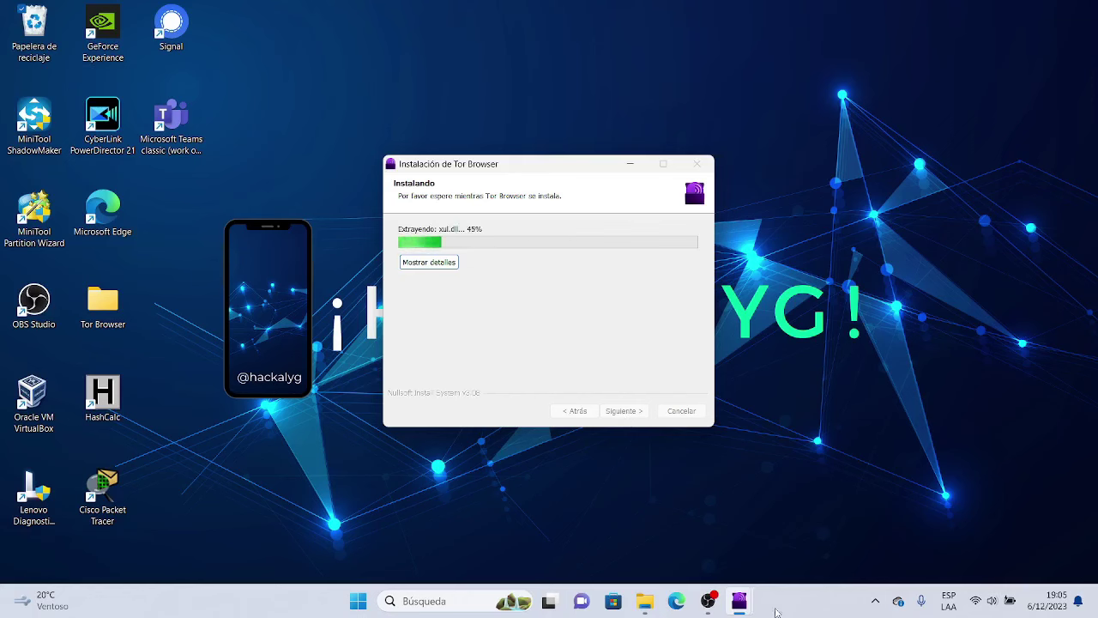
Finish the Tor Browser setup with launching and shortcut creation enabled, and cancel the leftover installer language dialog
left_click(707, 601)
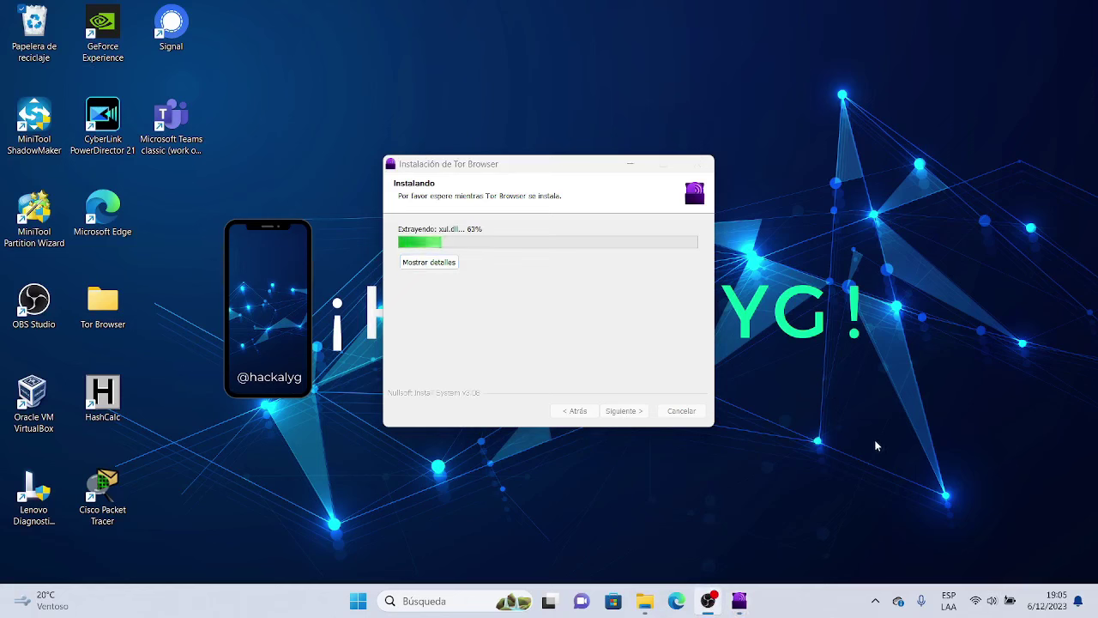
left_click(712, 600)
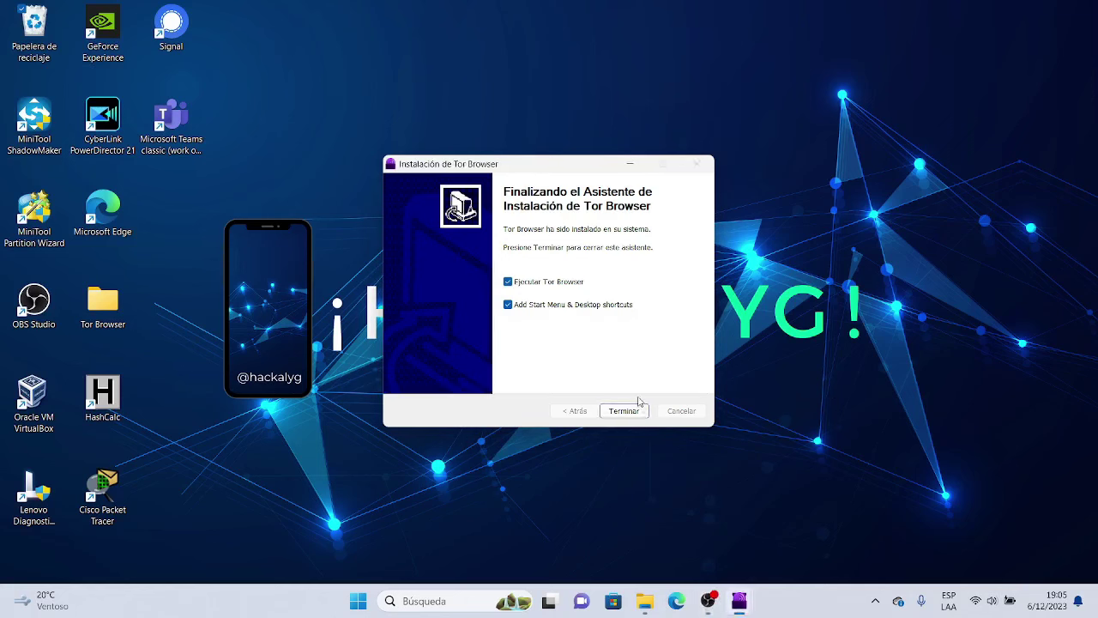
left_click(625, 412)
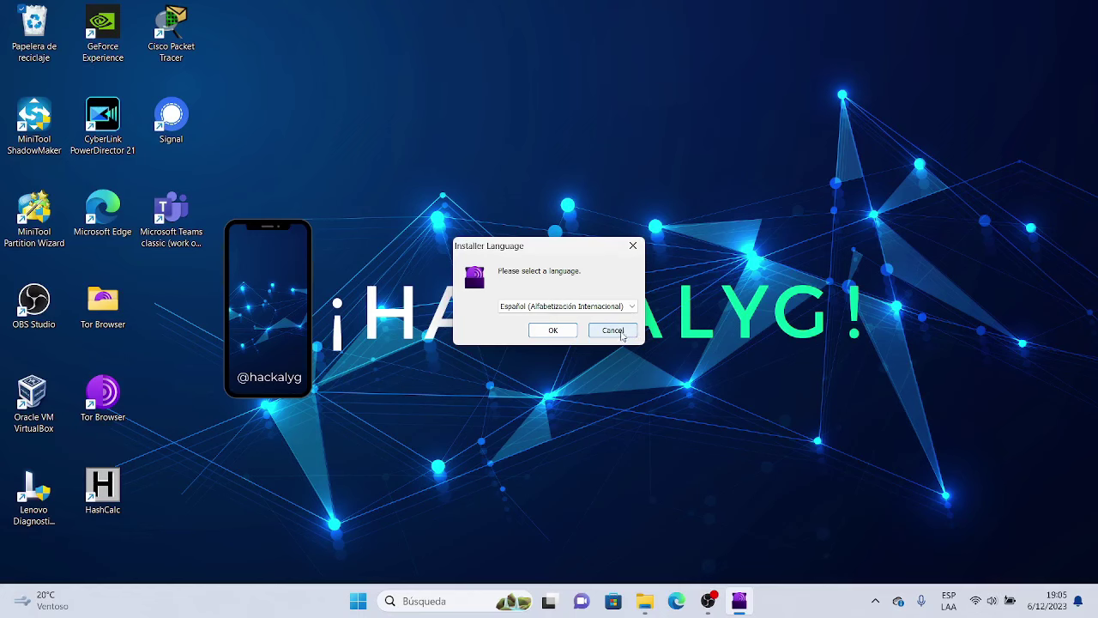
left_click(612, 330)
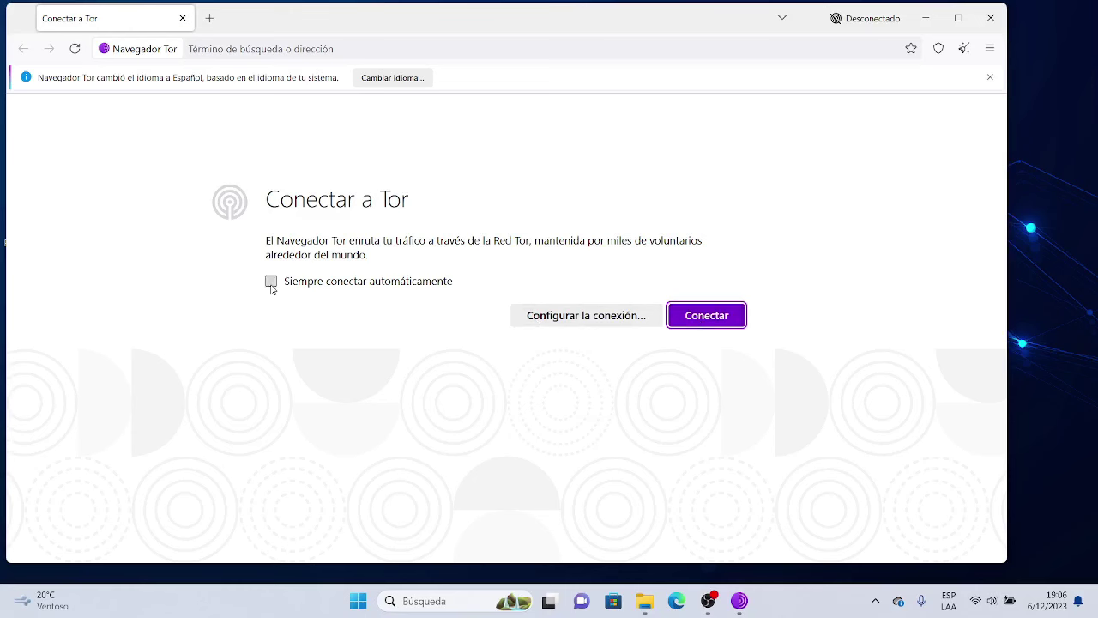
Connect to the Tor network, look over the start page and dismiss its donation banner
left_click(730, 316)
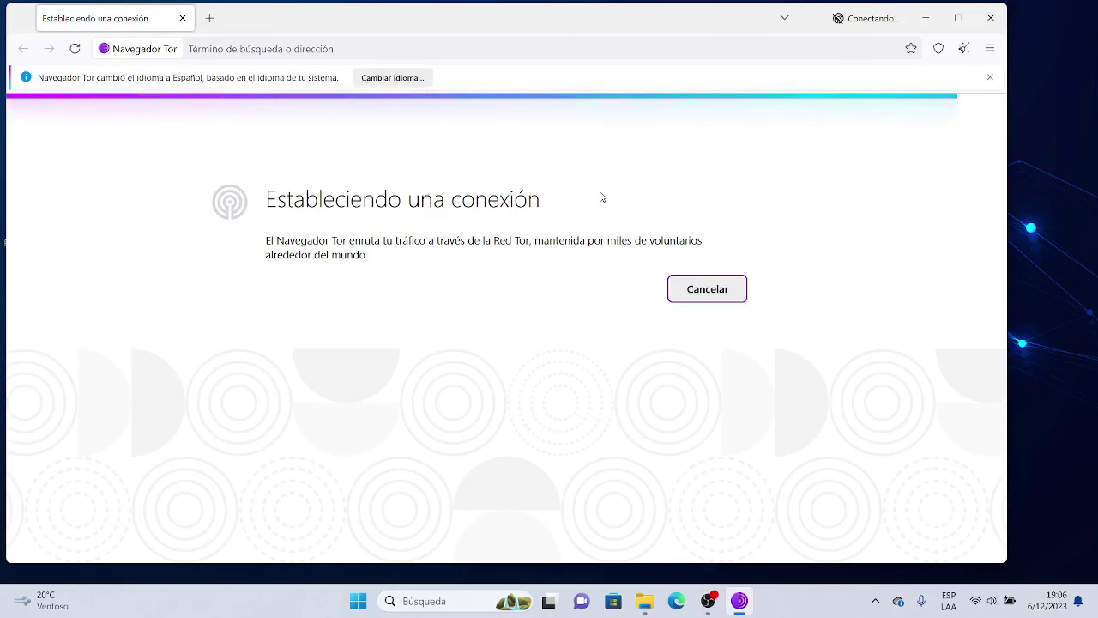
scroll(621, 283, "down", 3)
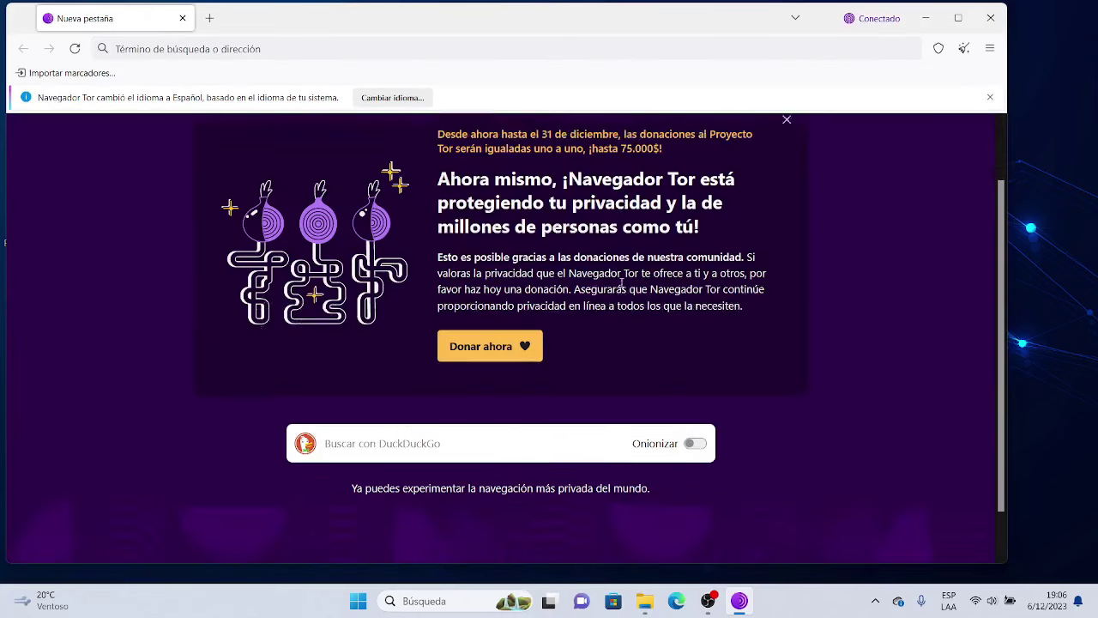
scroll(621, 283, "up", 3)
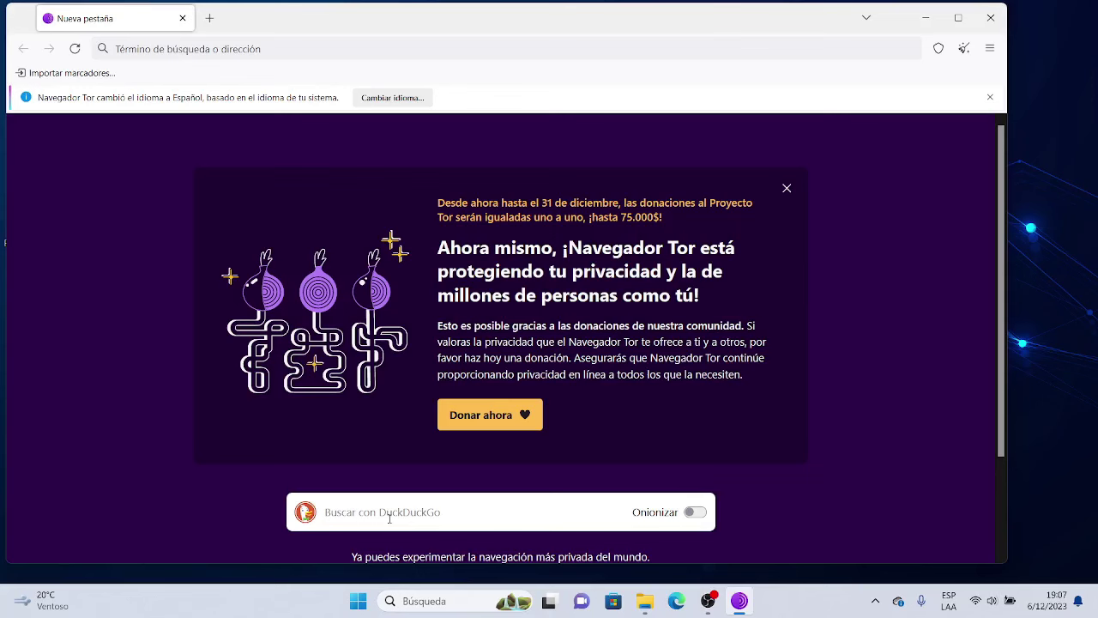
left_click(388, 517)
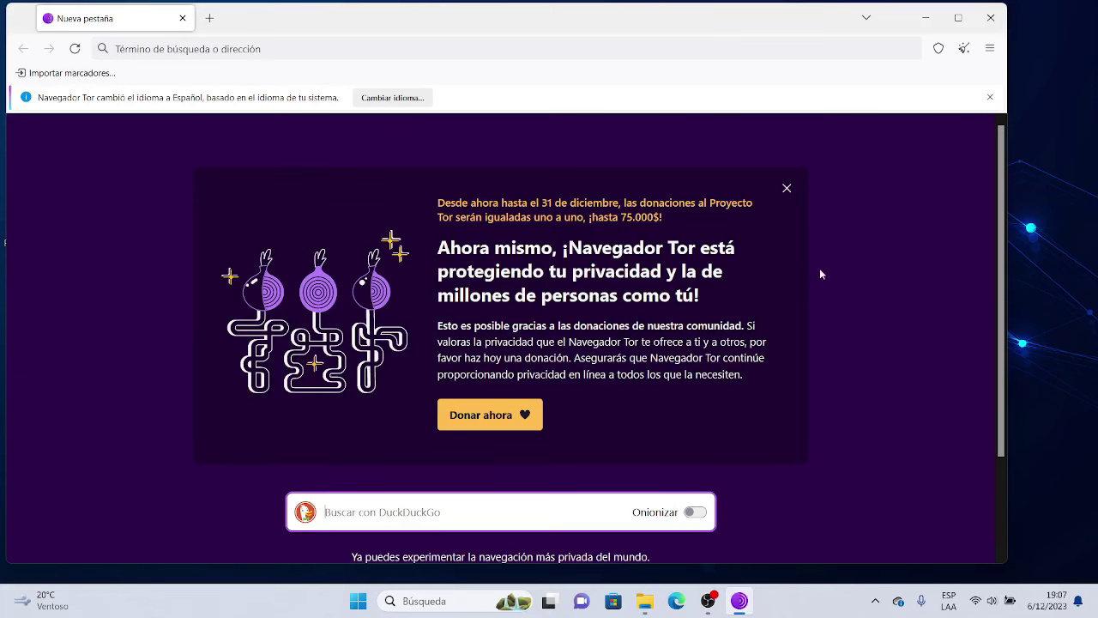
left_click(787, 188)
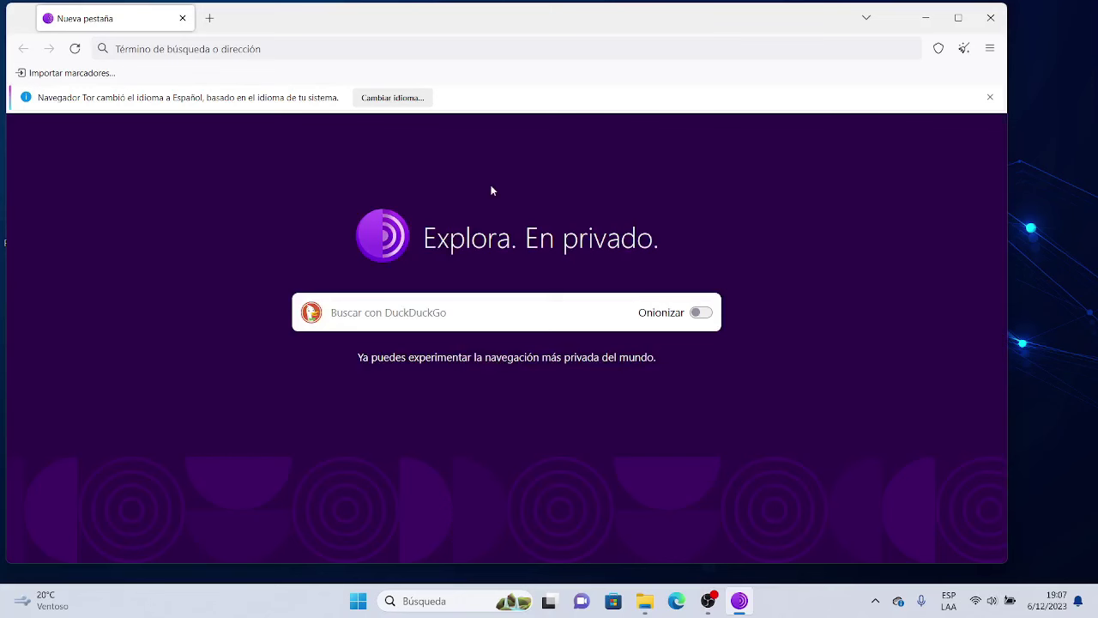
Search DuckDuckGo for "ackalyg" from the start page and agree to request English versions of web pages
left_click(429, 320)
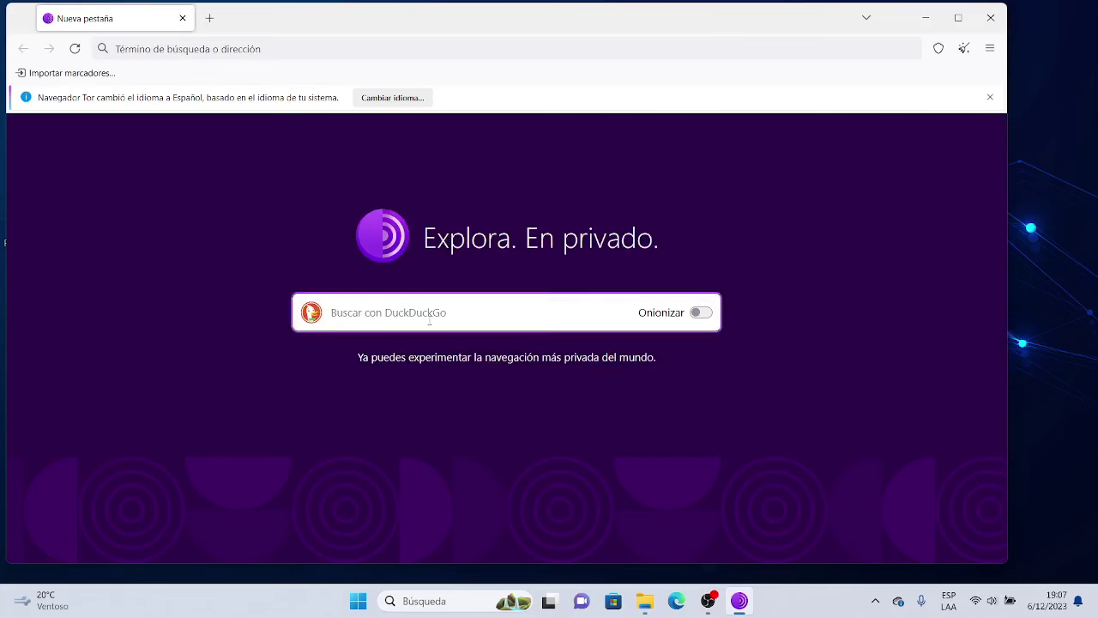
type("ackalpg")
key("Return")
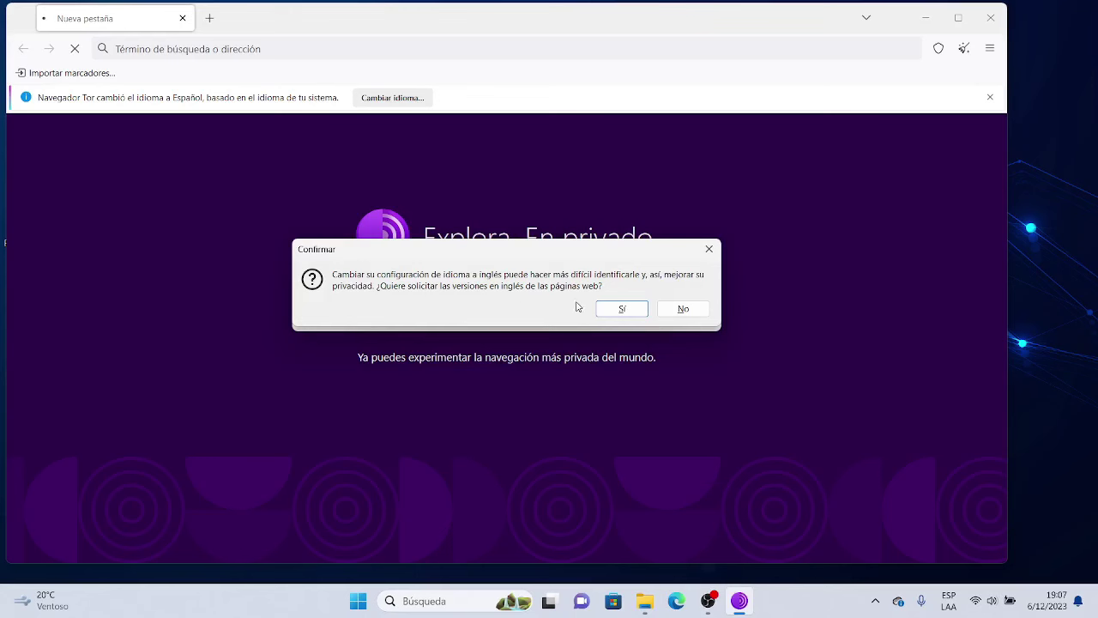
left_click(633, 313)
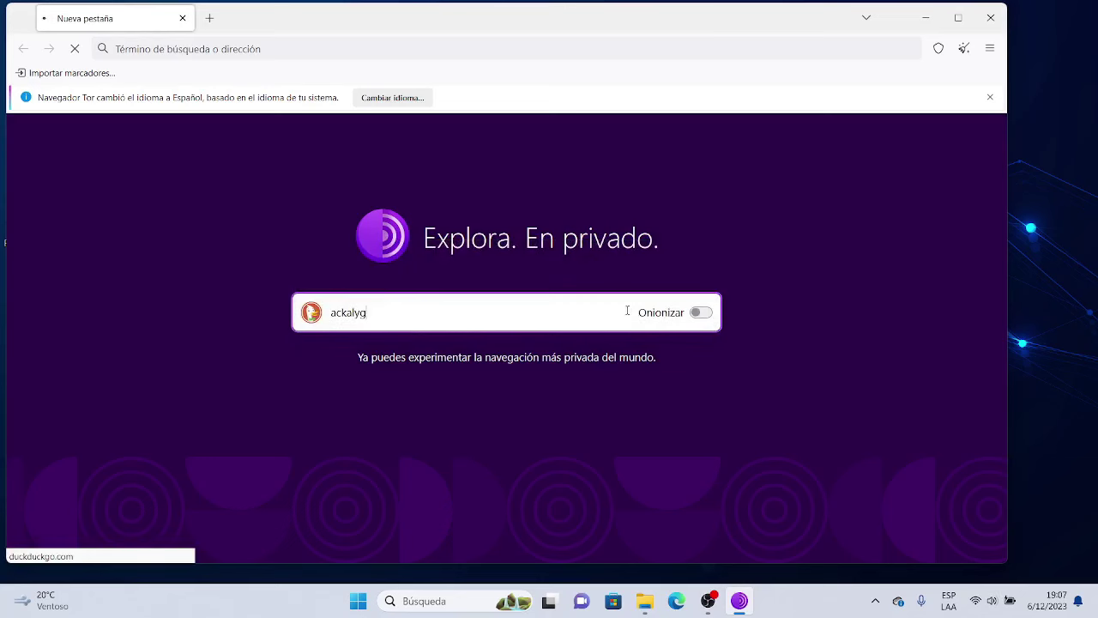
key("Return")
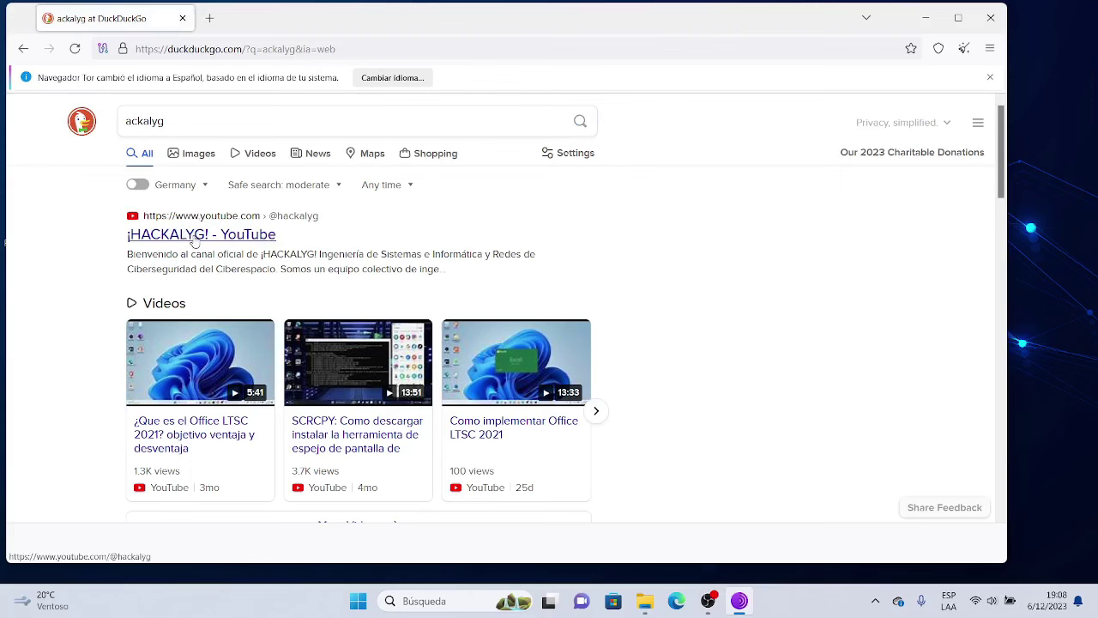
Open the ¡HACKALYG! YouTube result, look over the cookie consent page and return to the search results
left_click(195, 240)
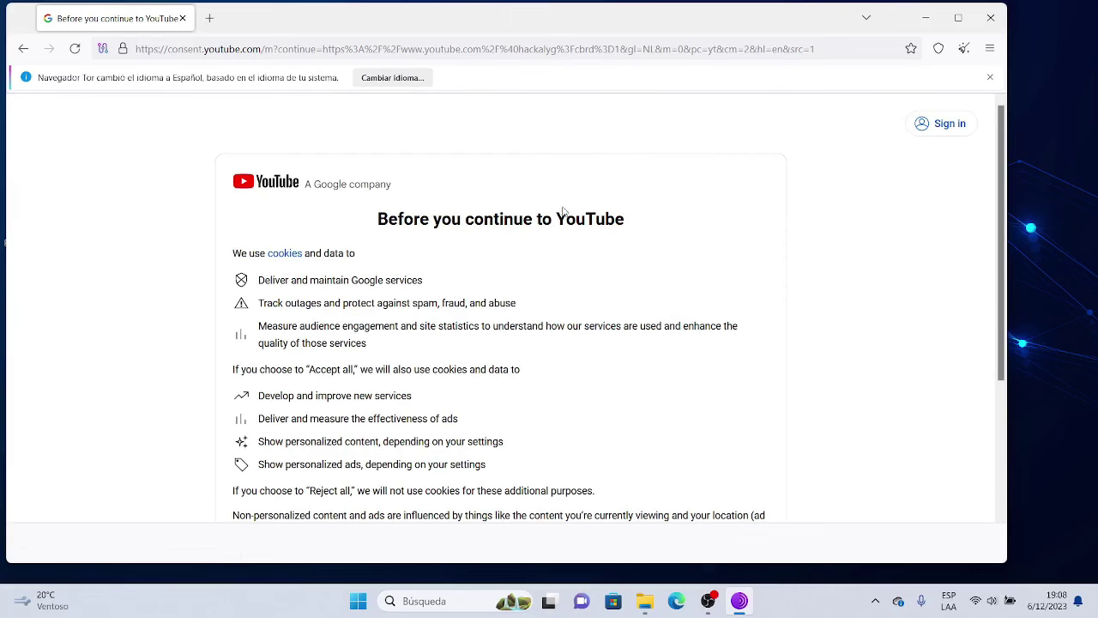
scroll(564, 210, "down", 3)
scroll(564, 210, "up", 3)
scroll(563, 211, "down", 2)
scroll(564, 211, "up", 2)
left_click(25, 50)
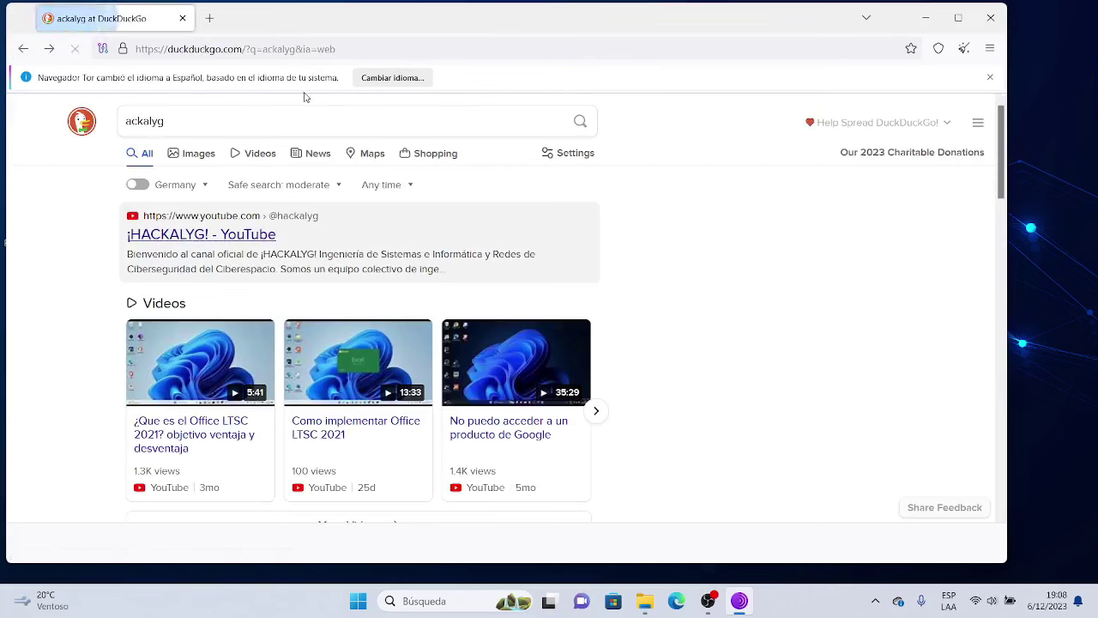
Clear the search term from the DuckDuckGo search box
left_click(267, 121)
key("BackSpace")
key("BackSpace")
key("BackSpace")
key("BackSpace")
key("BackSpace")
key("BackSpace")
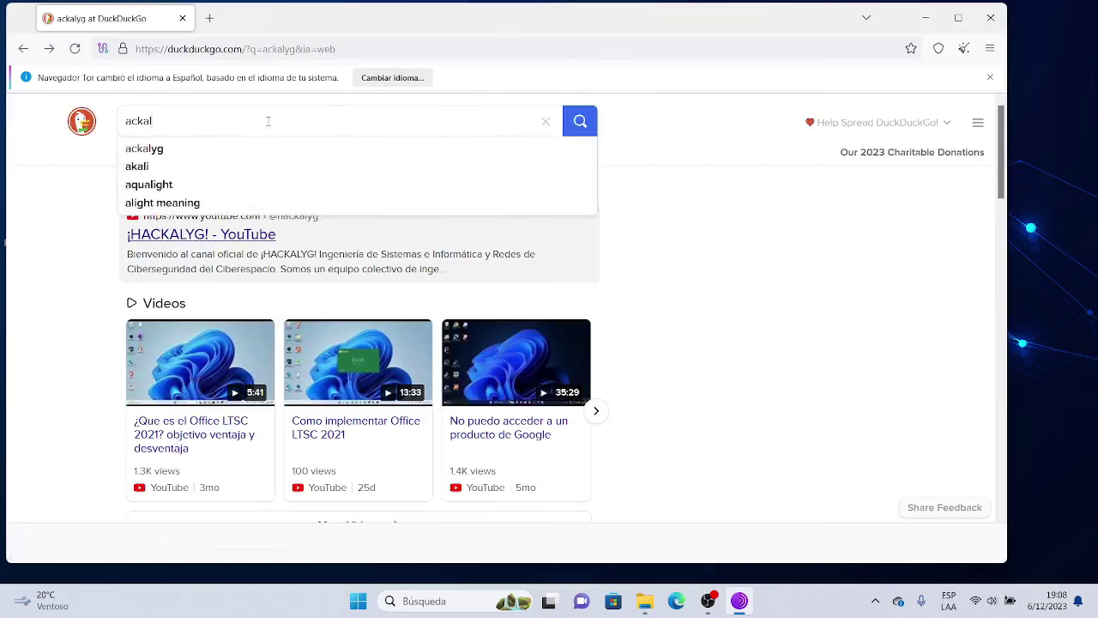
key("BackSpace")
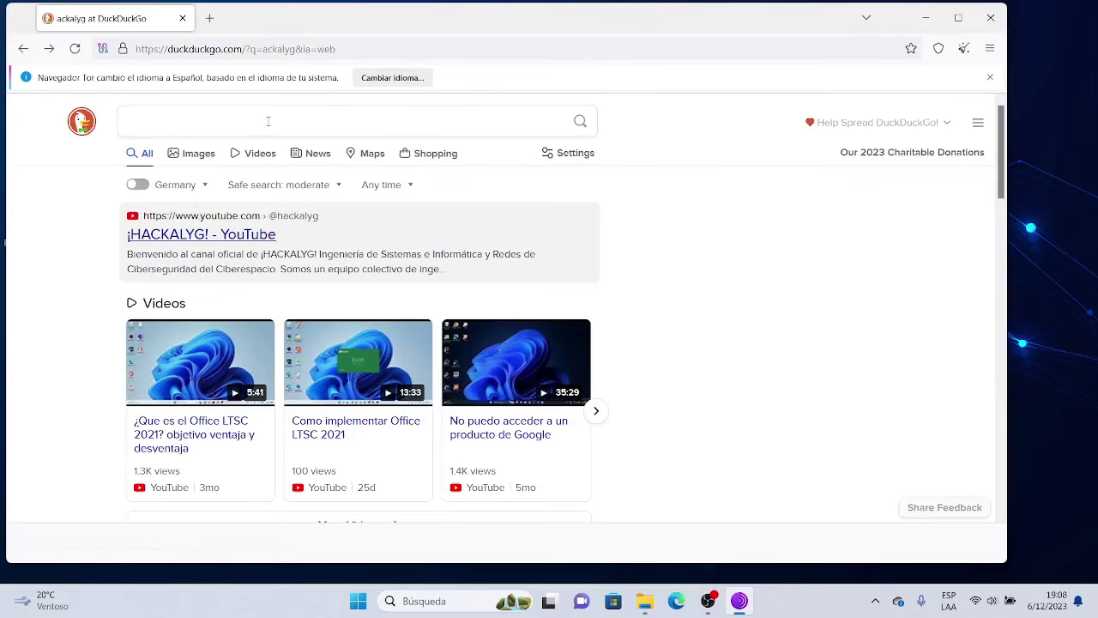
left_click(383, 51)
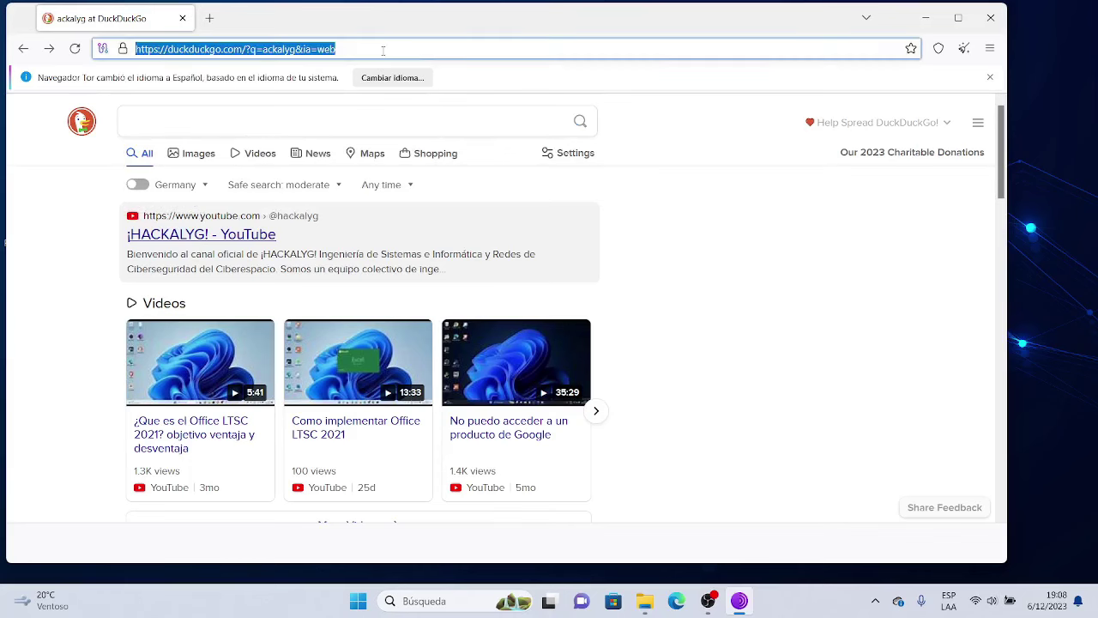
key("BackSpace")
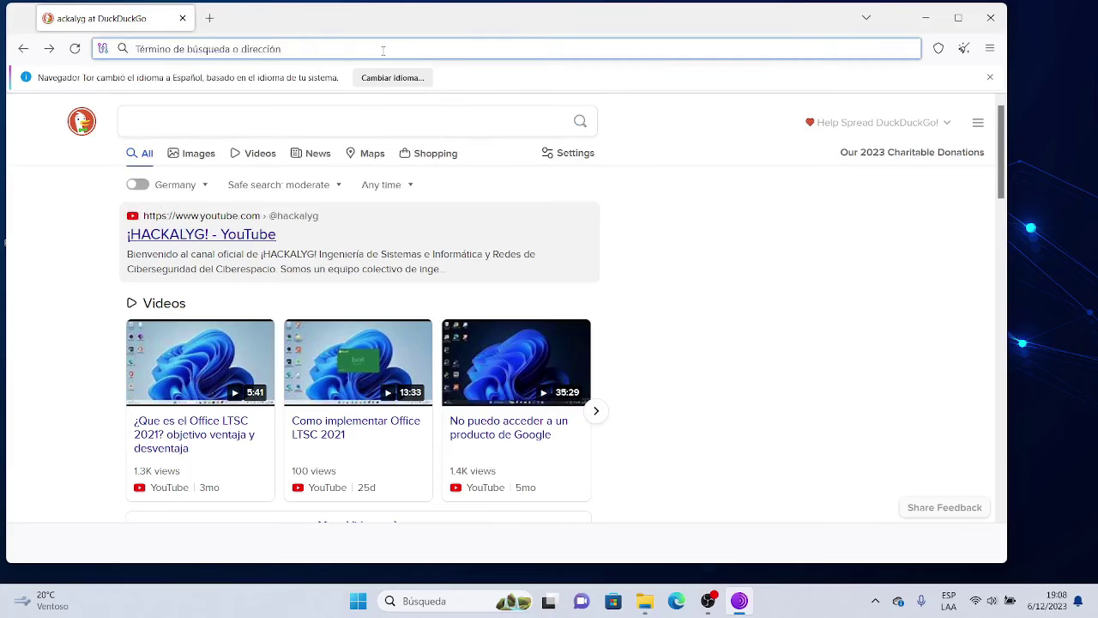
type("www.gg")
key("BackSpace")
type("oogle")
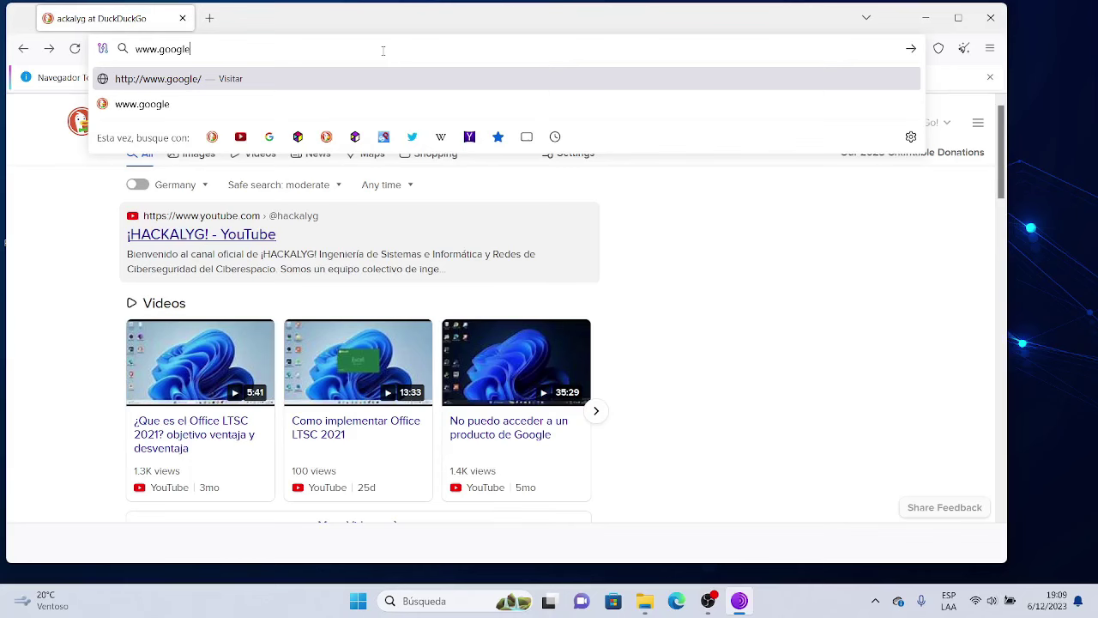
type(".com")
key("Return")
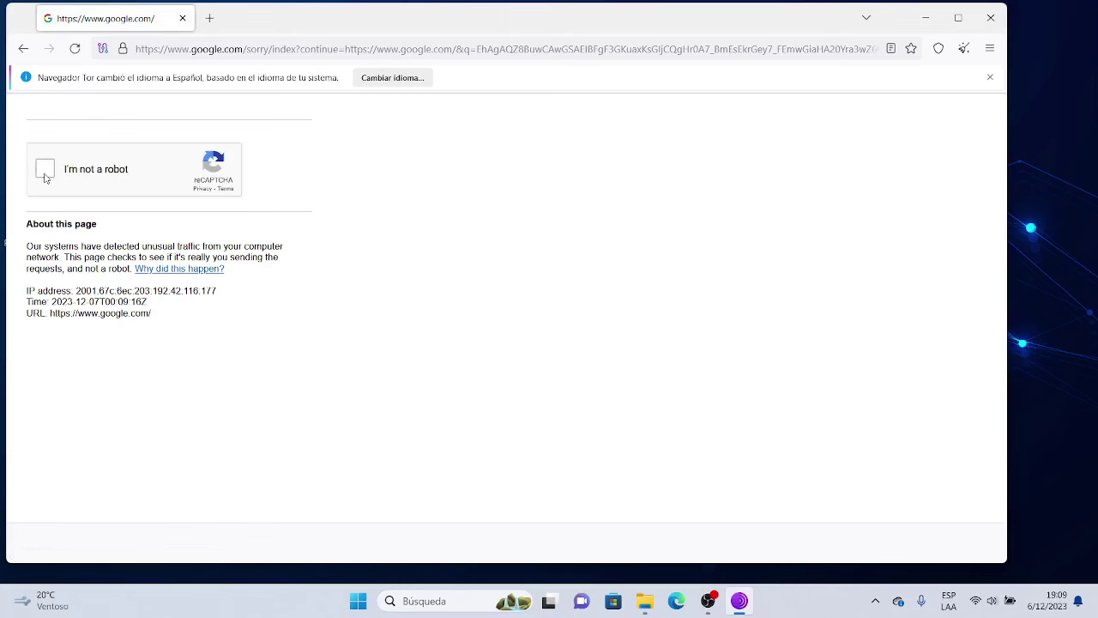
left_click(44, 175)
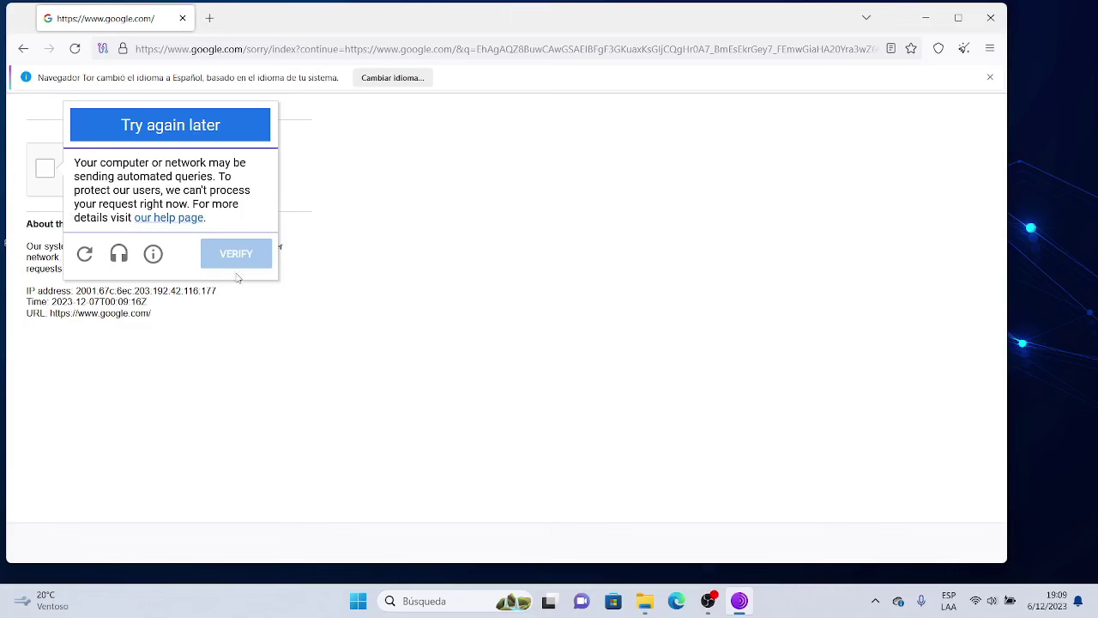
Return to the DuckDuckGo results, reopen the ¡HACKALYG! YouTube link and open the language list at the end of the consent page
left_click(23, 49)
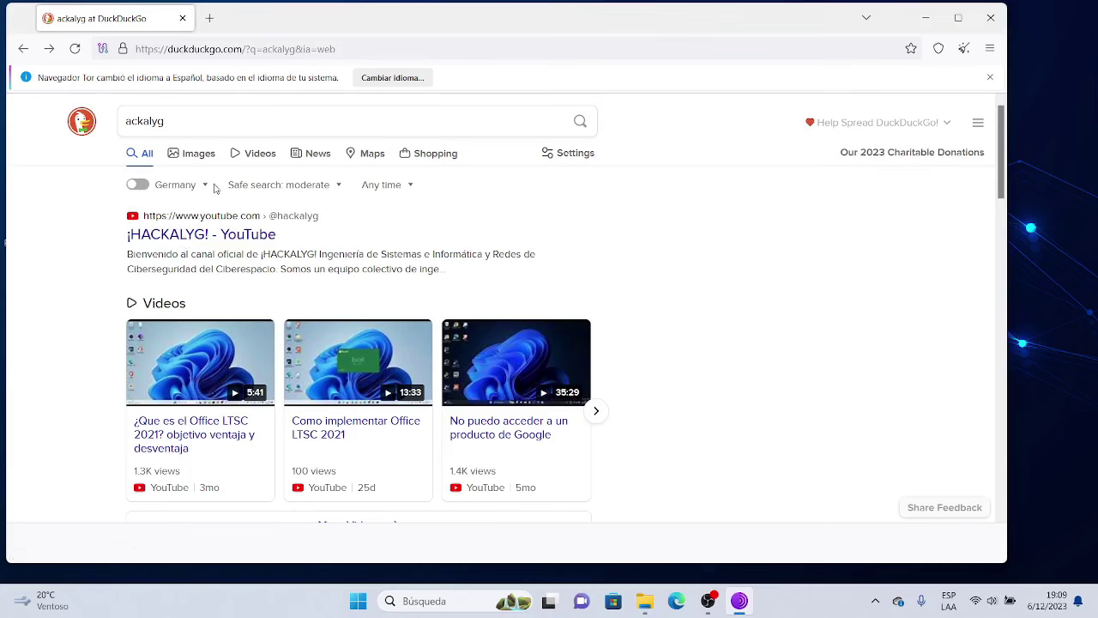
left_click(203, 233)
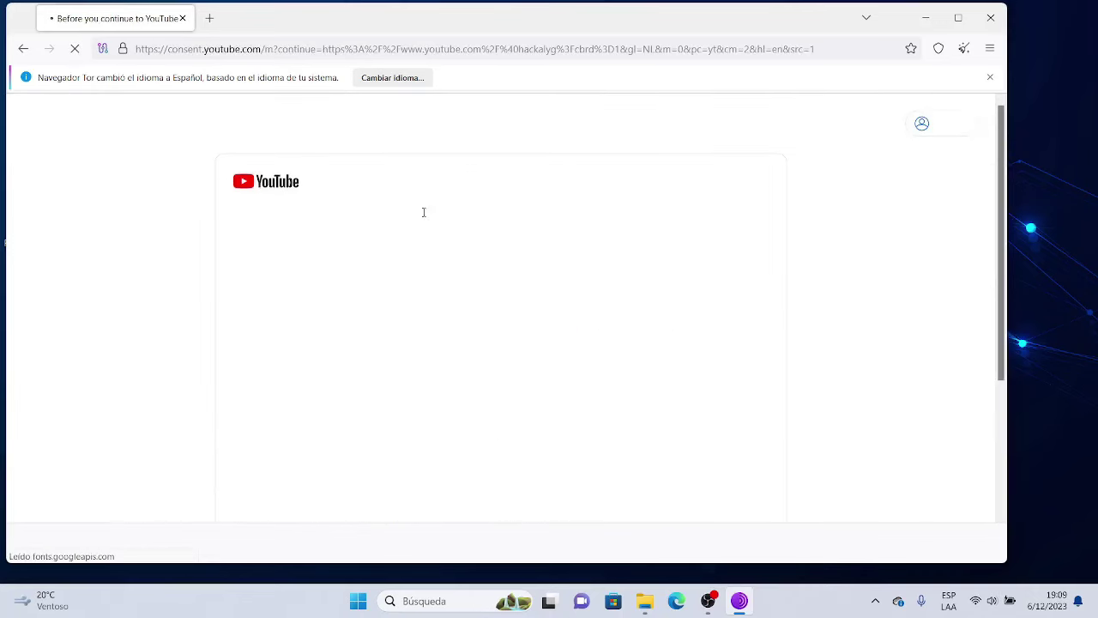
scroll(507, 319, "down", 5)
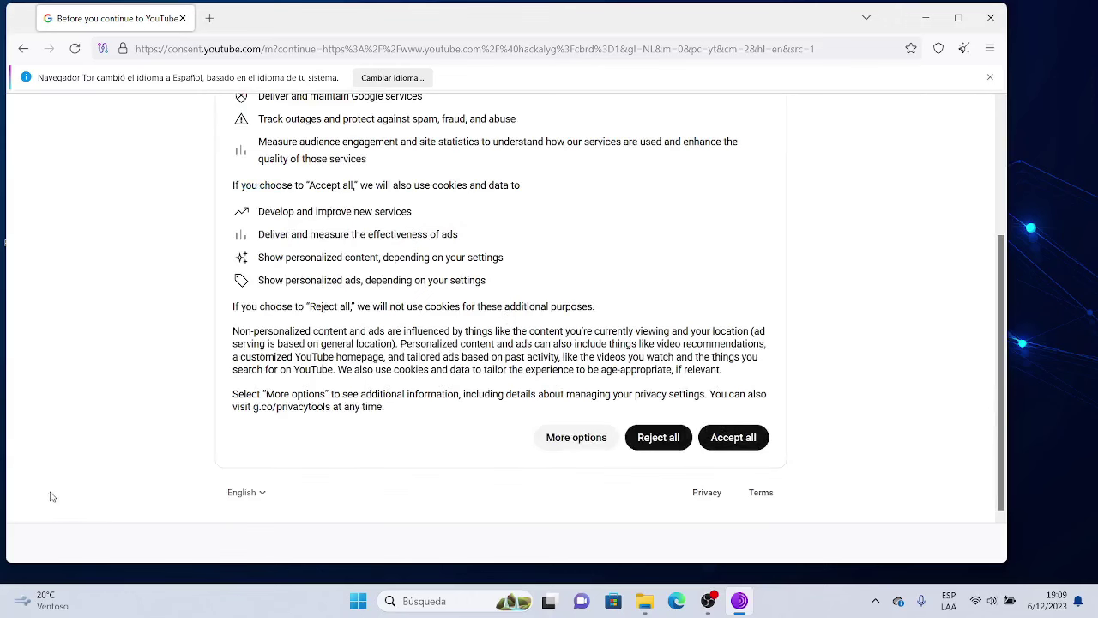
left_click(260, 496)
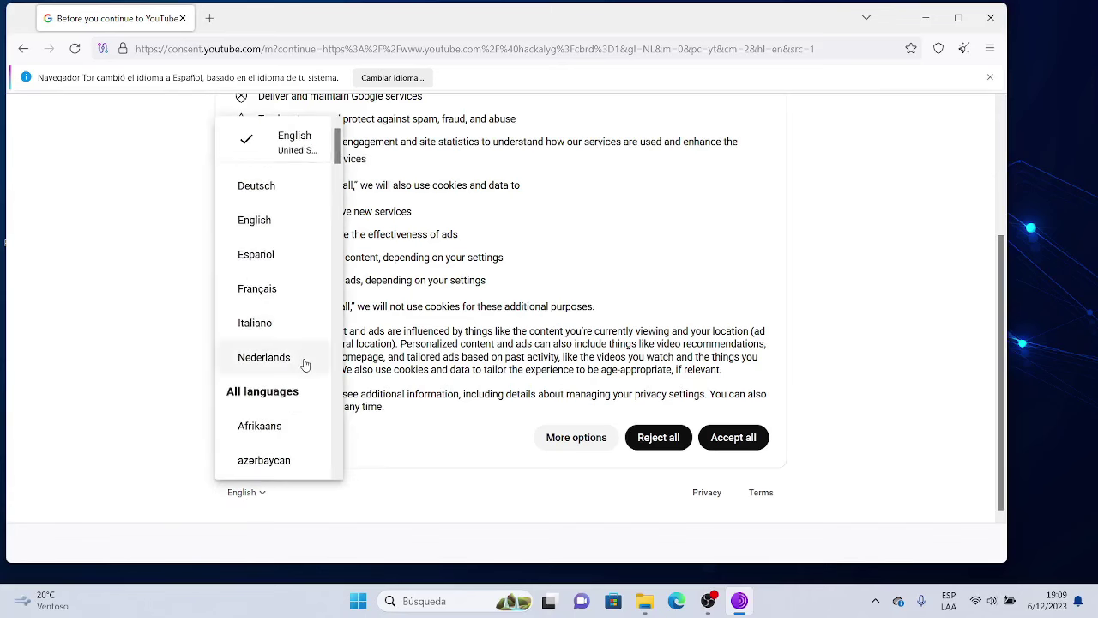
Change the language of YouTube's cookie consent page to Español (Latinoamérica)
scroll(304, 364, "down", 3)
scroll(305, 365, "up", 1)
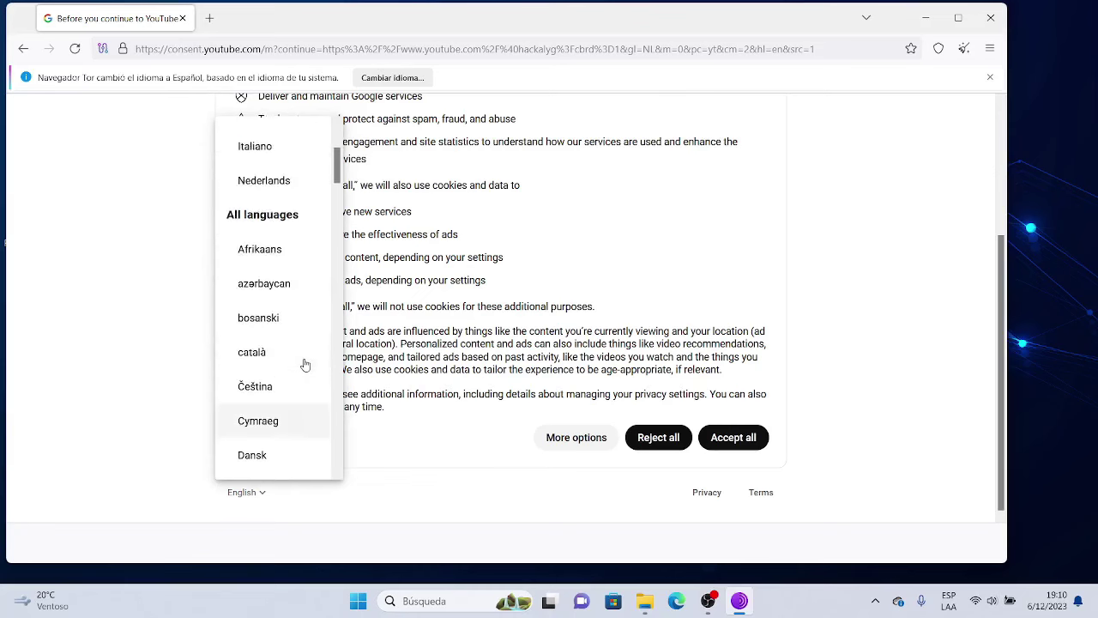
scroll(304, 365, "down", 3)
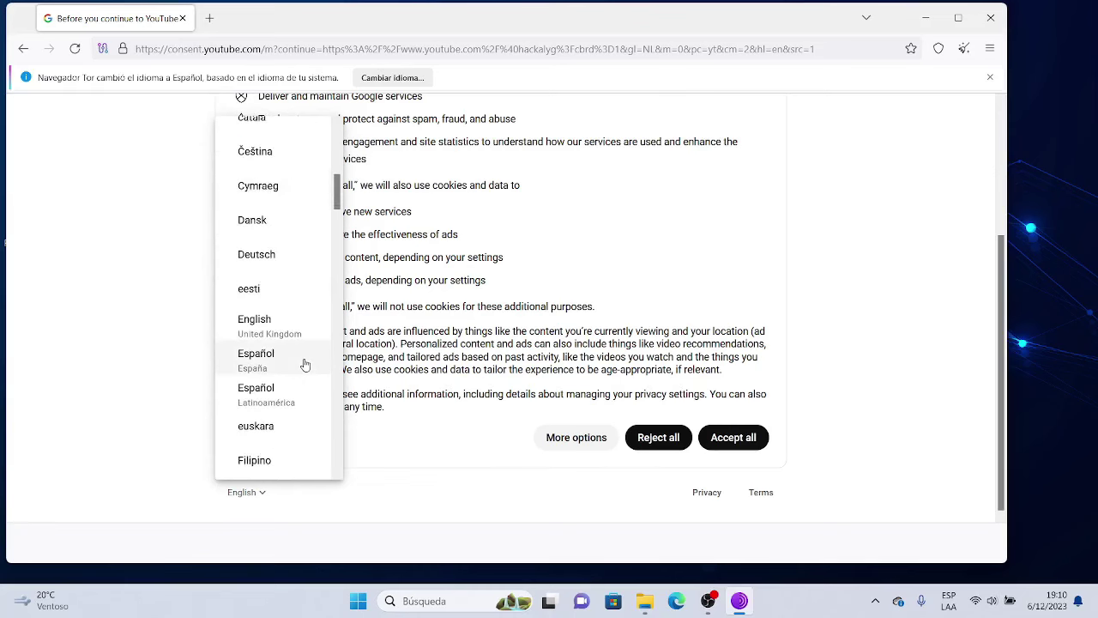
left_click(271, 395)
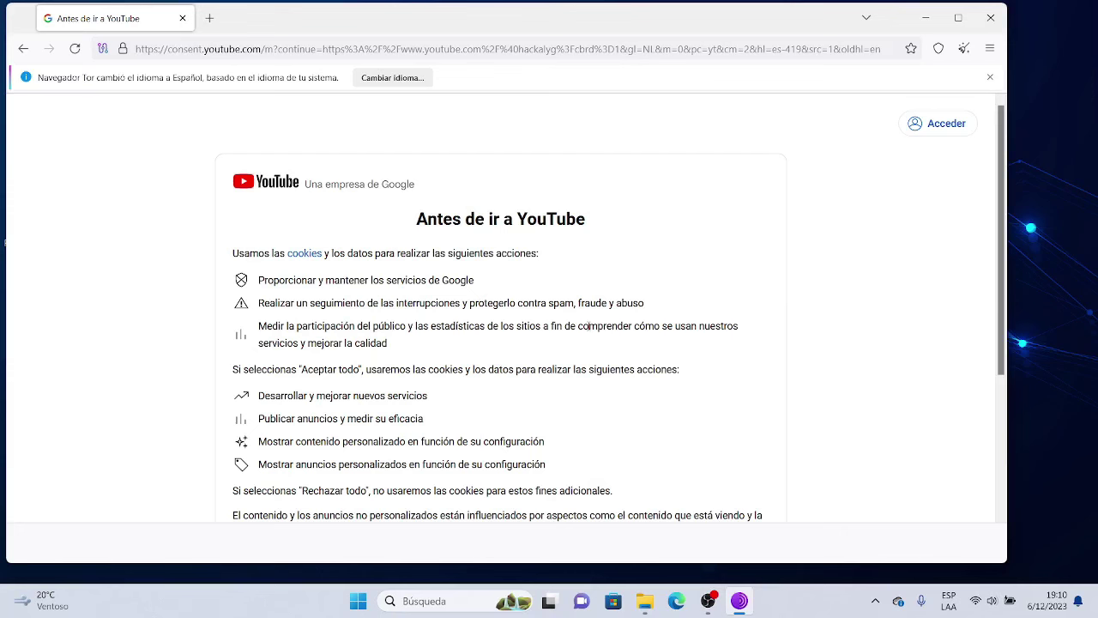
Review the YouTube cookie consent terms and reject all additional cookies
scroll(588, 326, "down", 3)
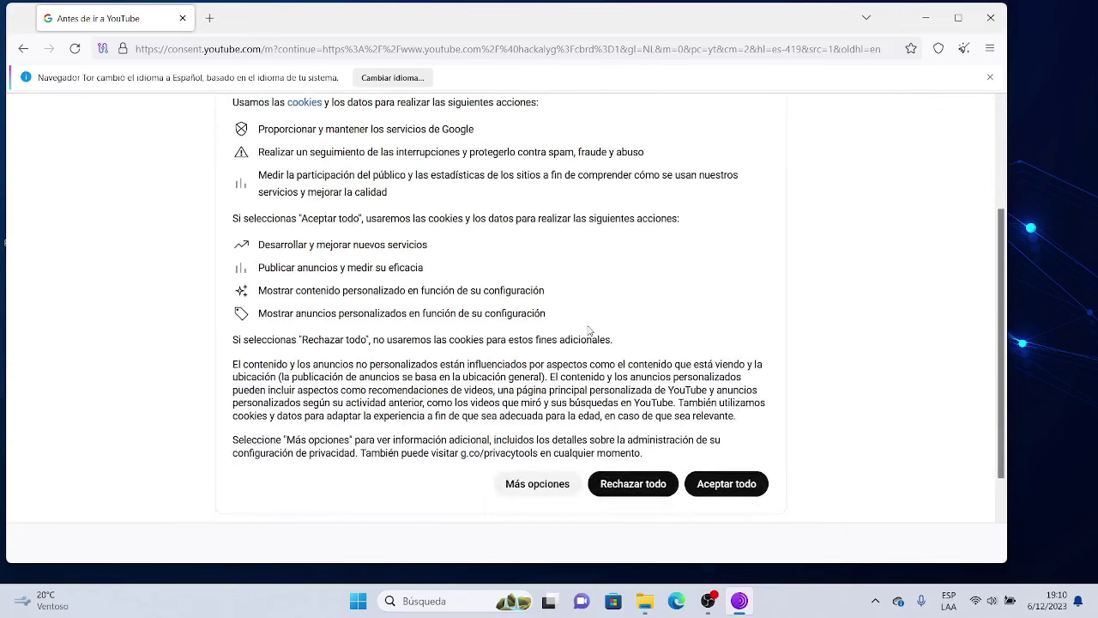
scroll(588, 330, "down", 1)
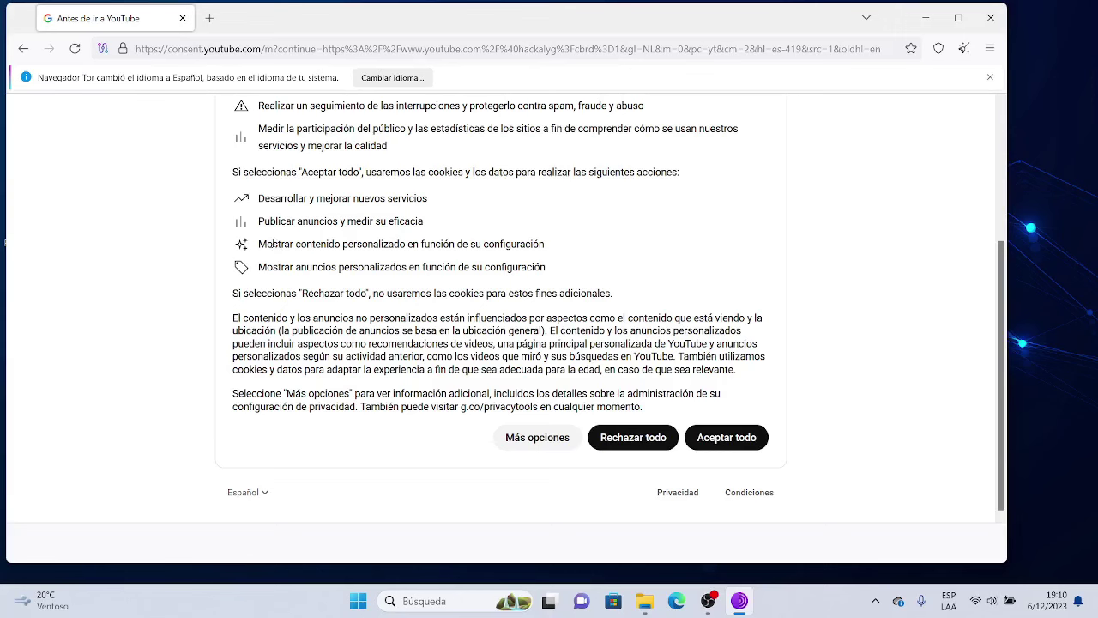
scroll(273, 244, "up", 2)
scroll(272, 244, "down", 2)
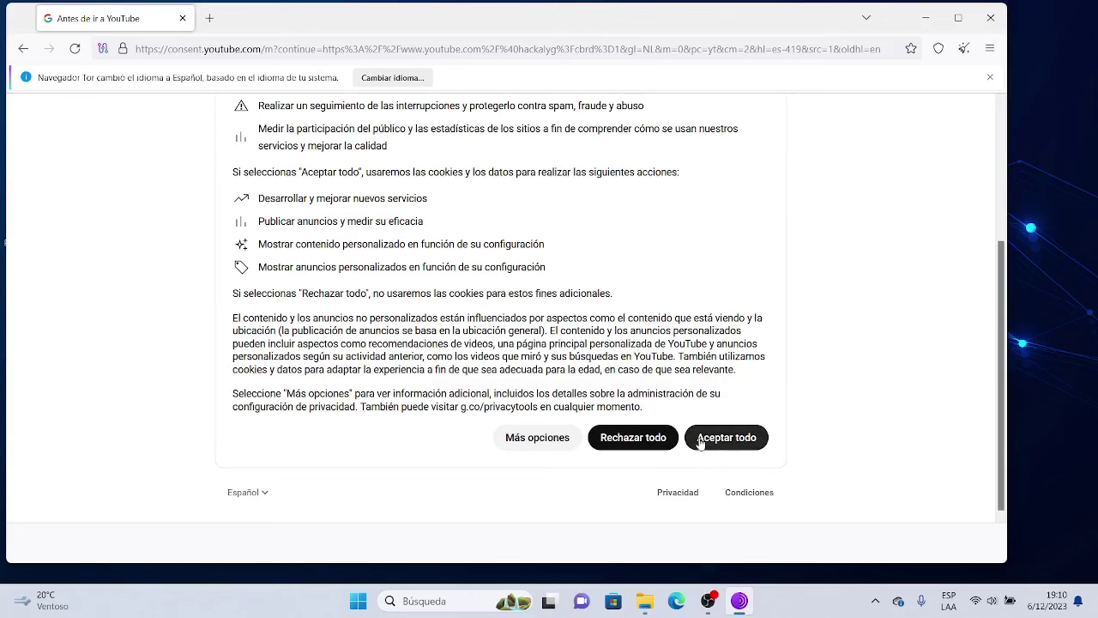
left_click(632, 437)
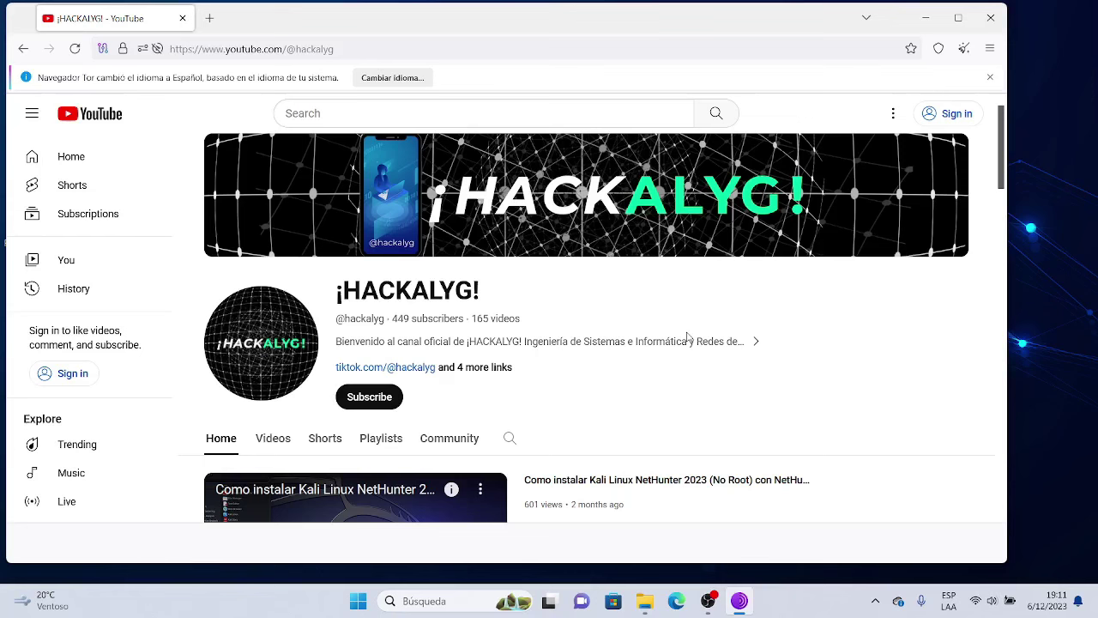
Open the FREE SOFTWARE FOUNDATION short from the Shorts section of the ¡HACKALYG! channel
scroll(687, 336, "down", 3)
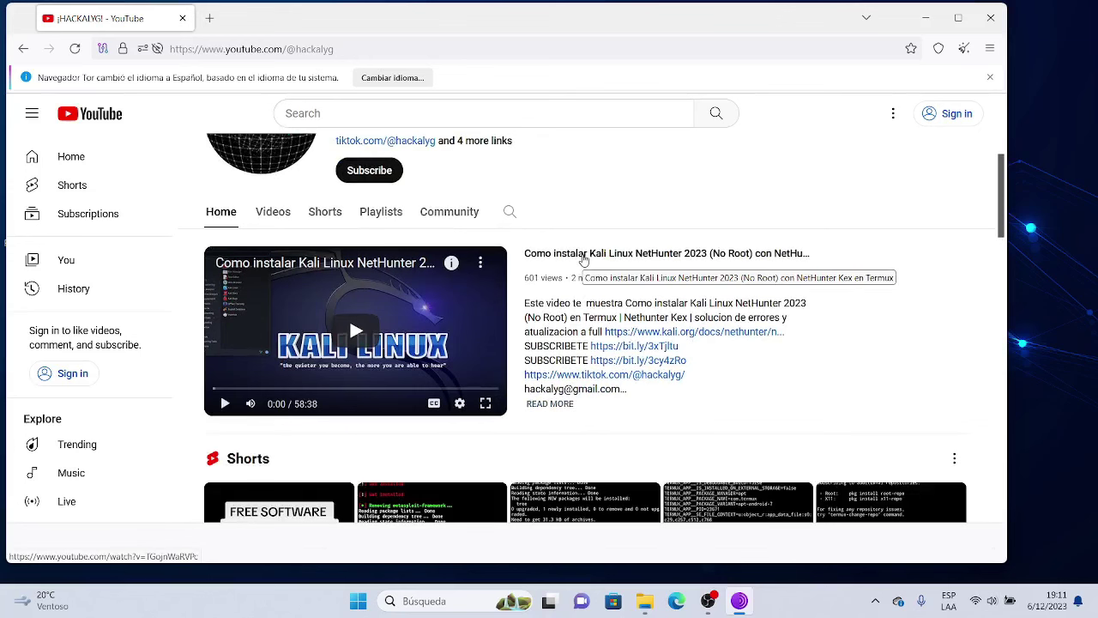
scroll(582, 258, "down", 3)
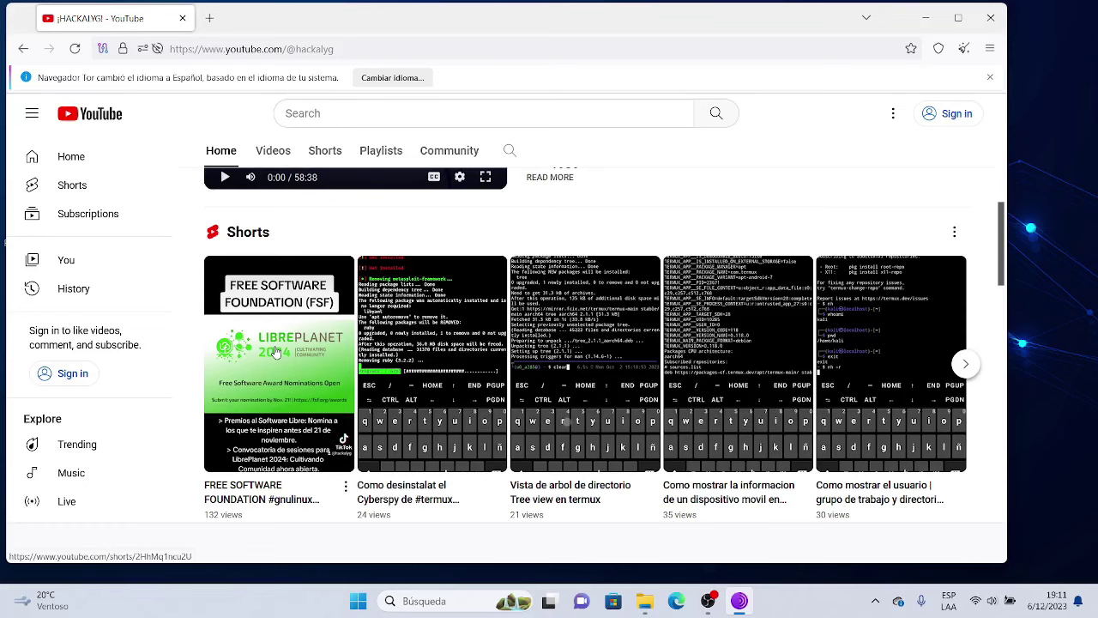
left_click(276, 351)
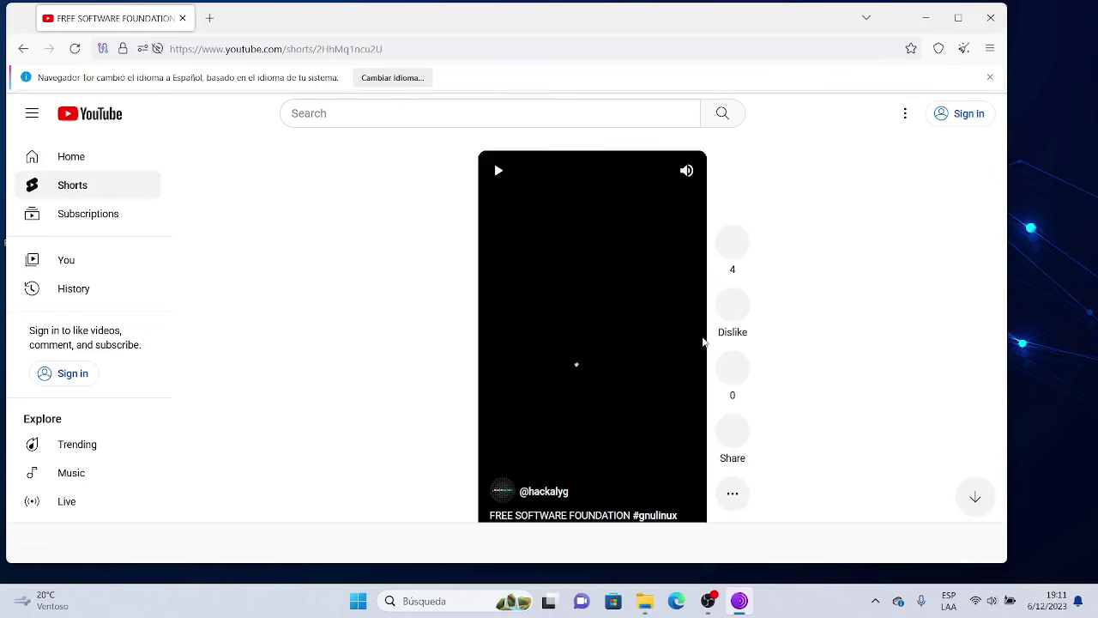
Return from the short to the ¡HACKALYG! channel page and look through its featured video and Shorts
left_click(24, 49)
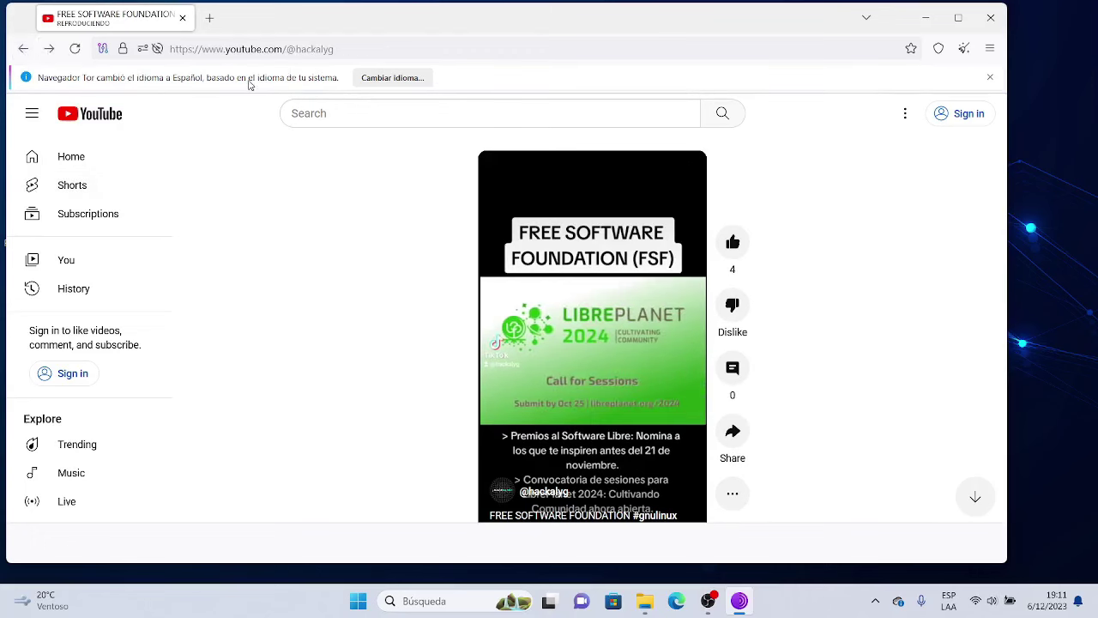
left_click(23, 51)
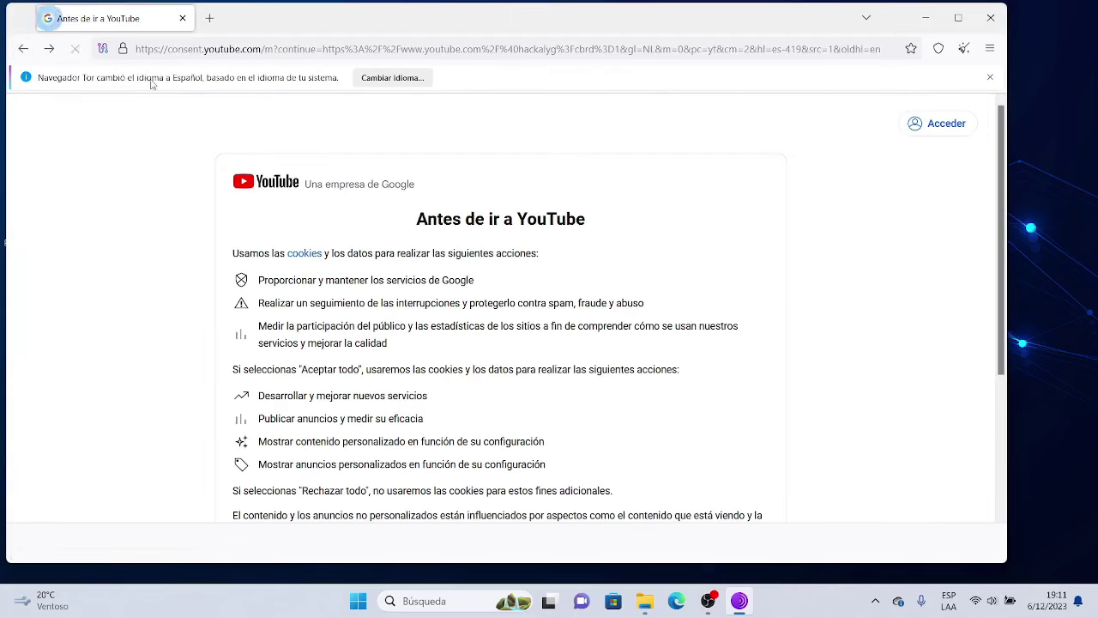
left_click(49, 48)
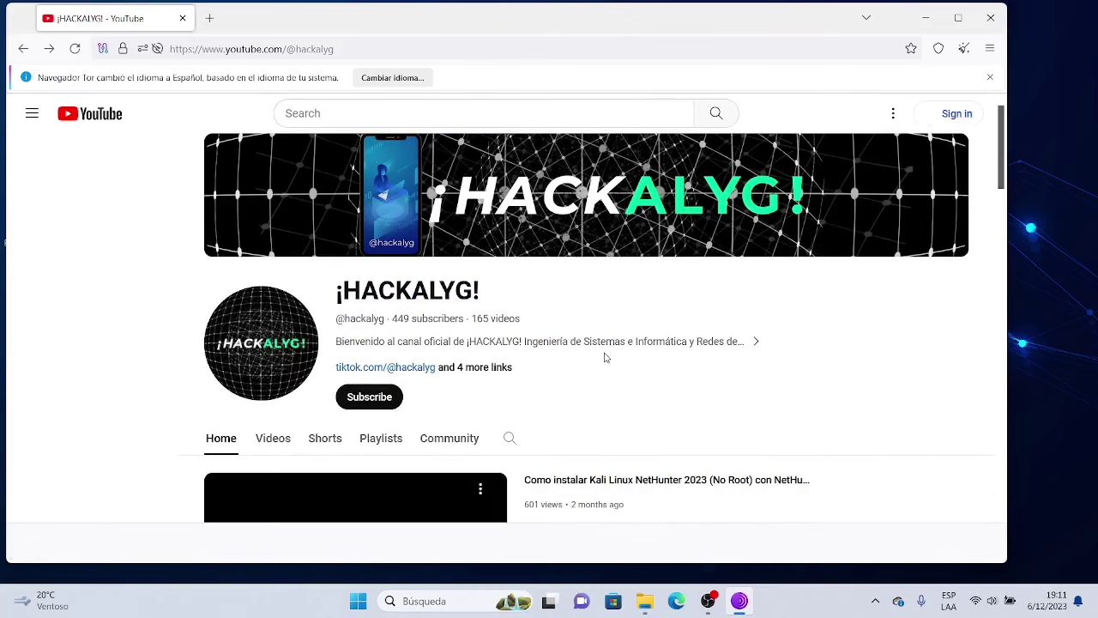
scroll(521, 392, "down", 3)
scroll(542, 381, "down", 5)
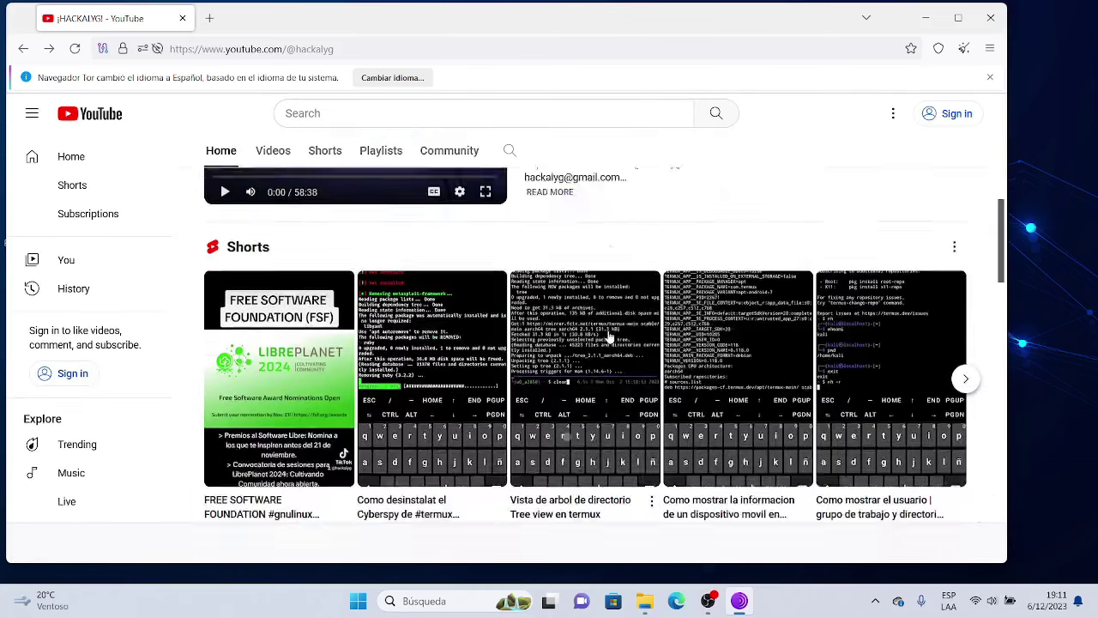
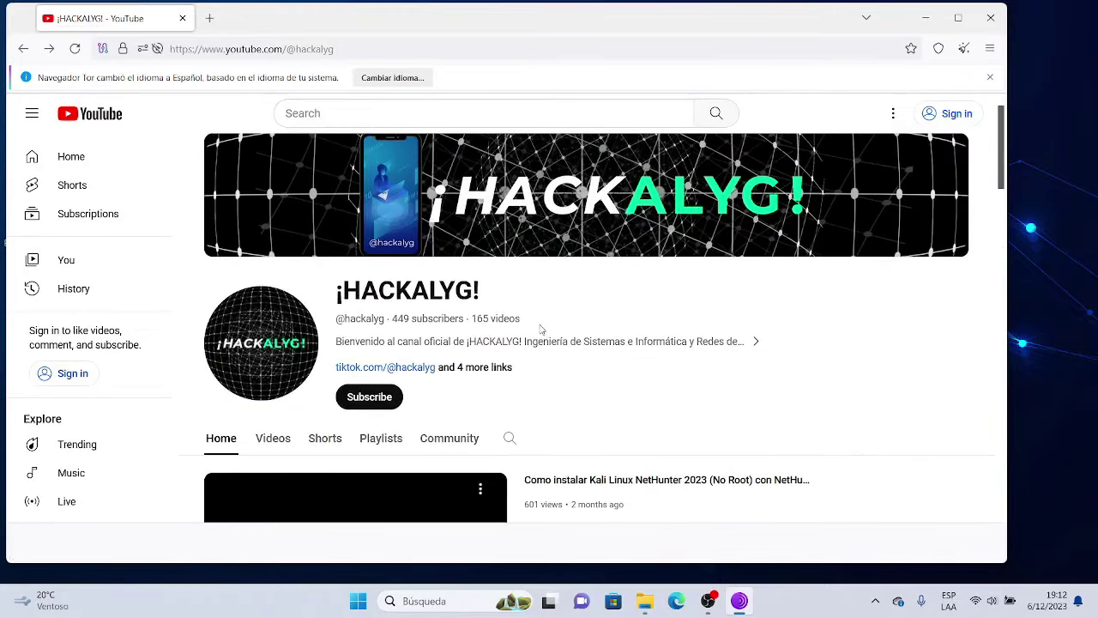
Go back to the YouTube consent page and view the Tor circuit used for youtube.com
left_click(23, 51)
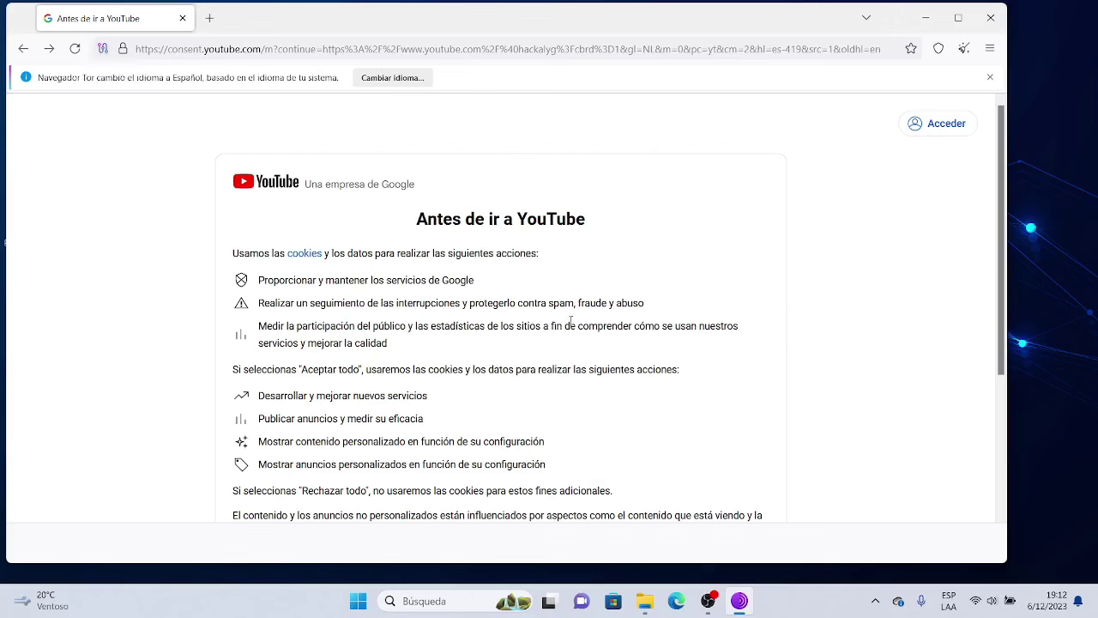
scroll(571, 320, "down", 3)
scroll(571, 320, "up", 3)
scroll(570, 320, "down", 3)
scroll(576, 324, "up", 3)
left_click(103, 48)
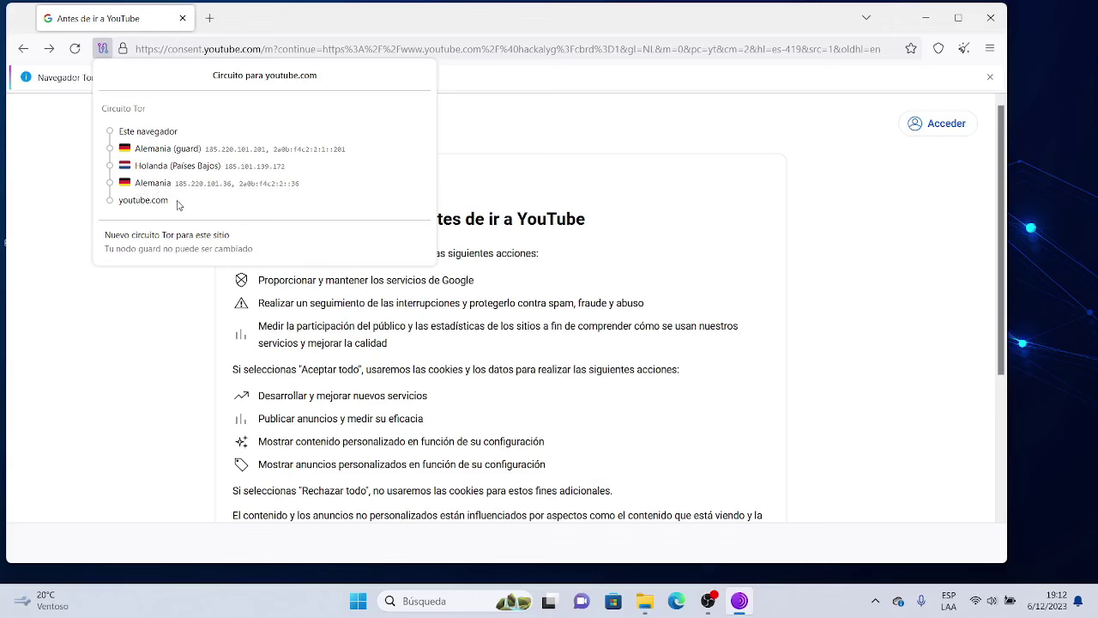
left_click(659, 136)
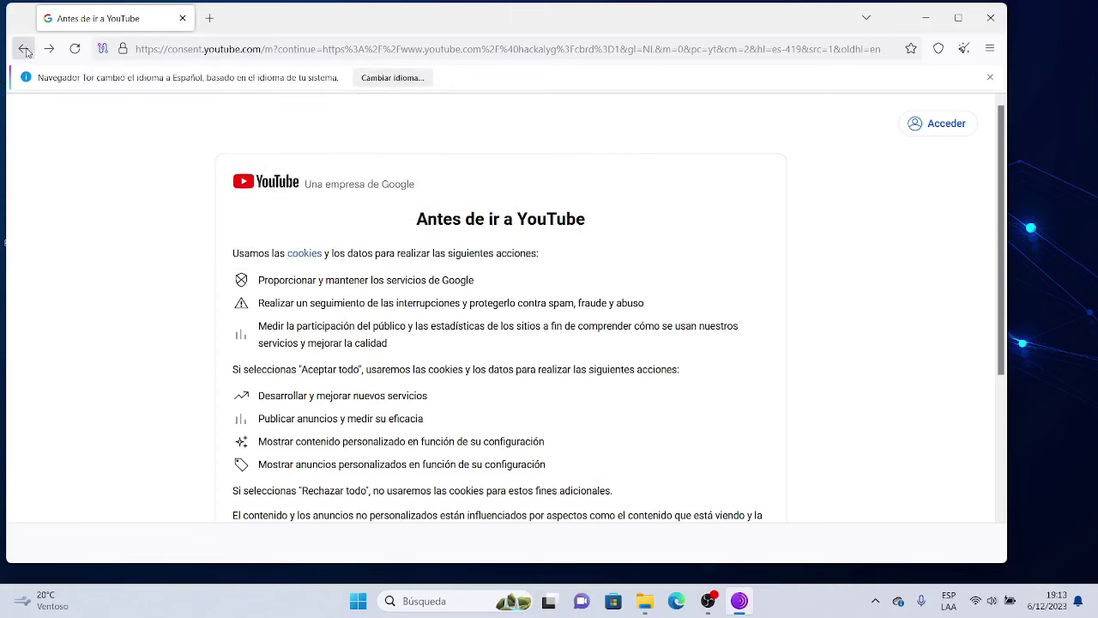
Check the connection security details for consent.youtube.com and go back to the English consent page
left_click(123, 52)
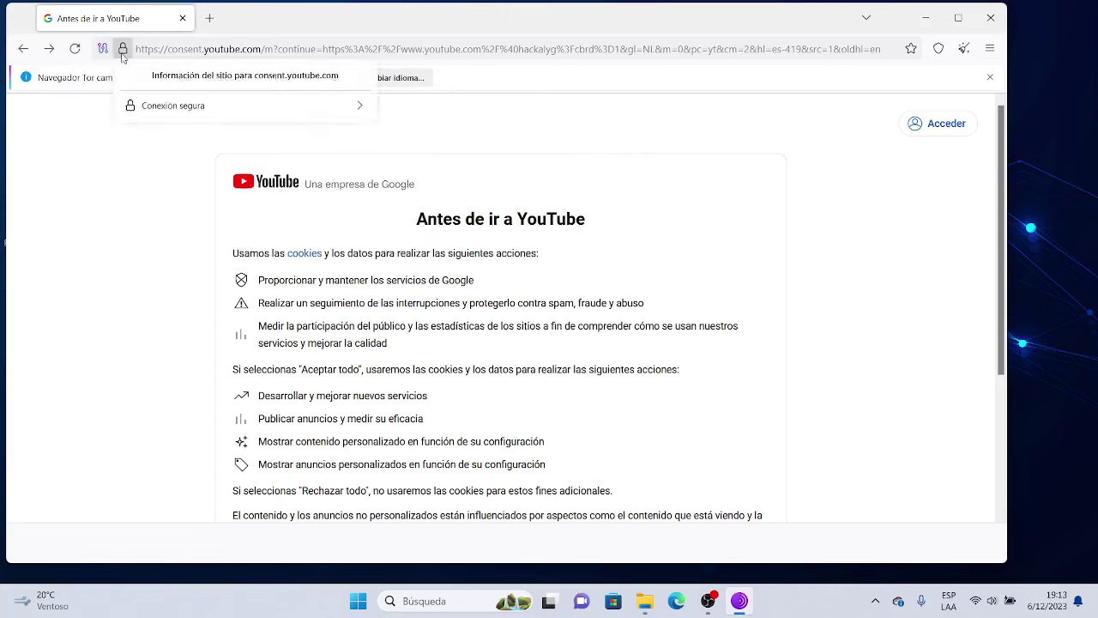
left_click(363, 109)
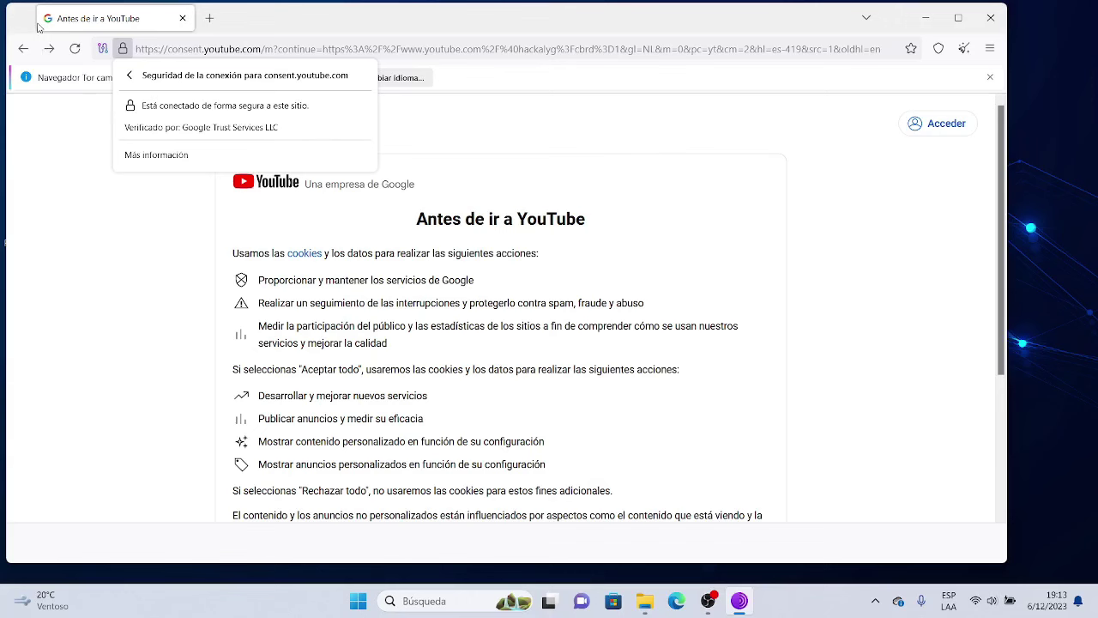
left_click(25, 48)
left_click(25, 48)
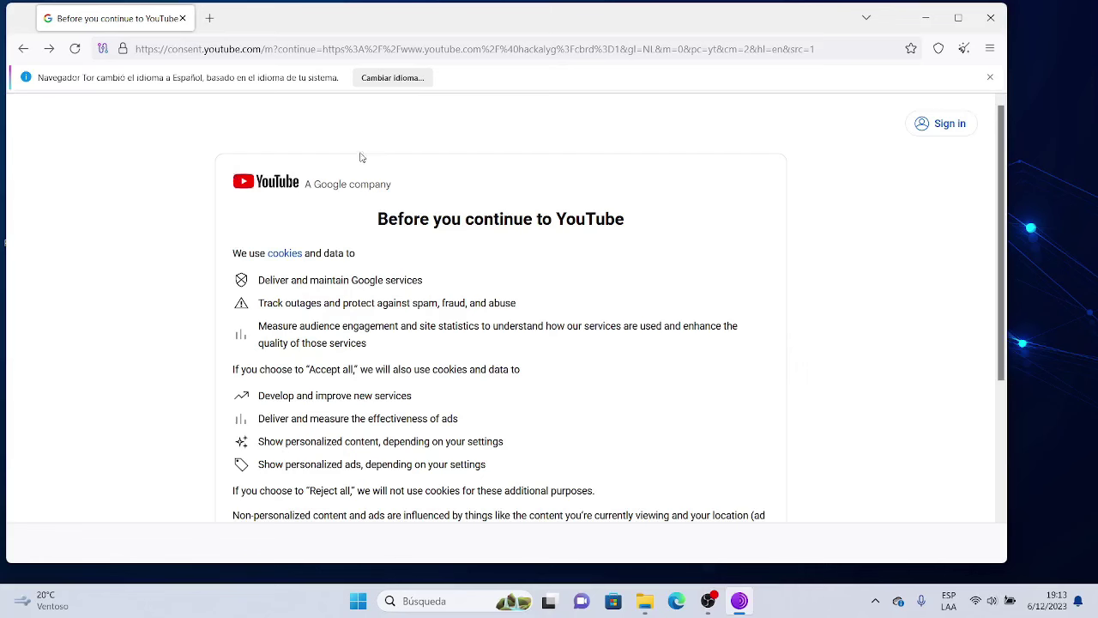
left_click(313, 50)
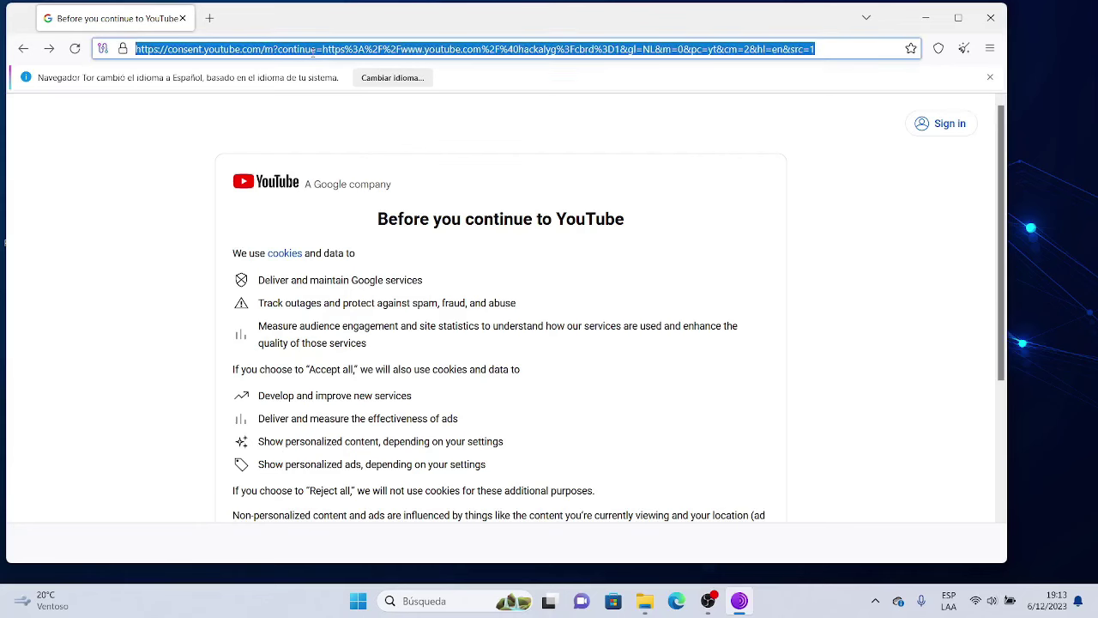
key("BackSpace")
type("www")
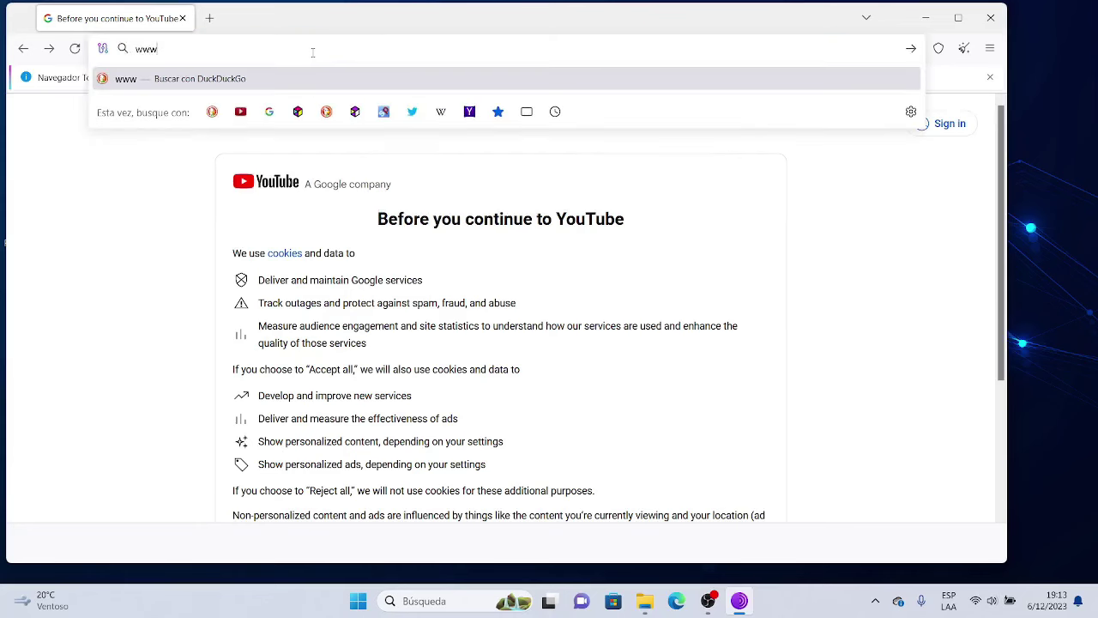
type(".goo")
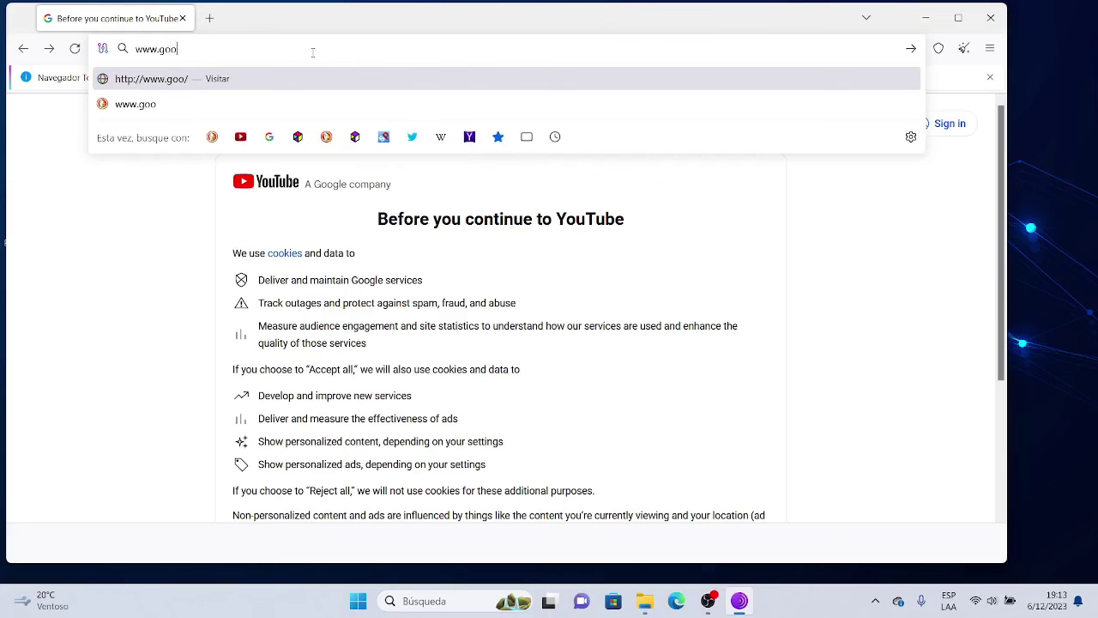
type("gle.com")
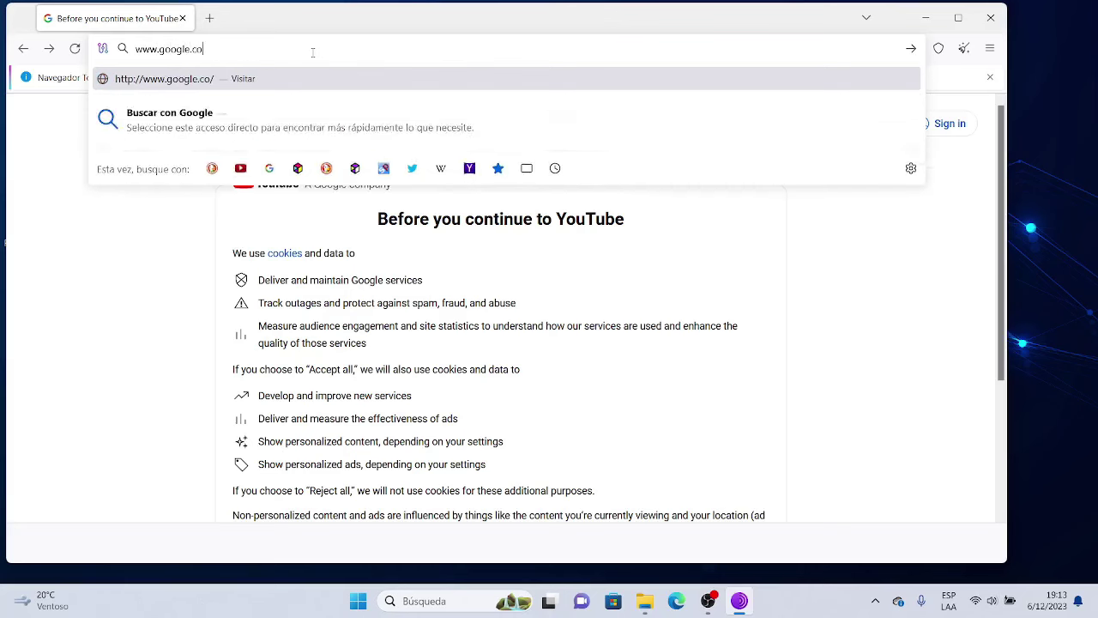
key("Return")
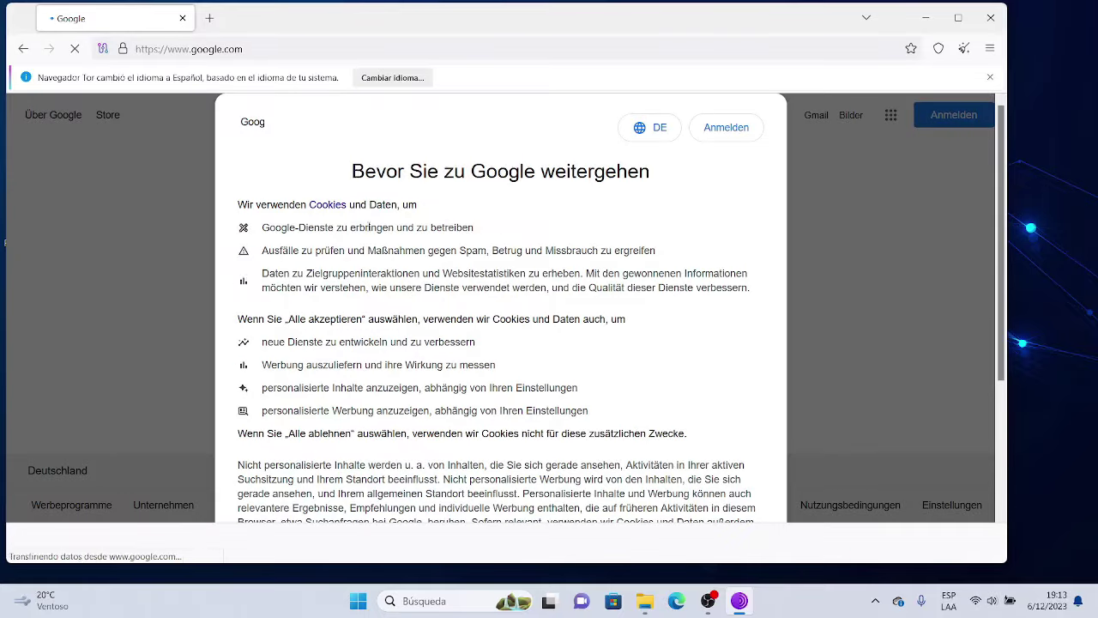
Change the language of Google's cookie consent dialog from German to Español (Latinoamérica)
scroll(576, 223, "down", 2)
scroll(577, 221, "up", 2)
scroll(578, 225, "down", 3)
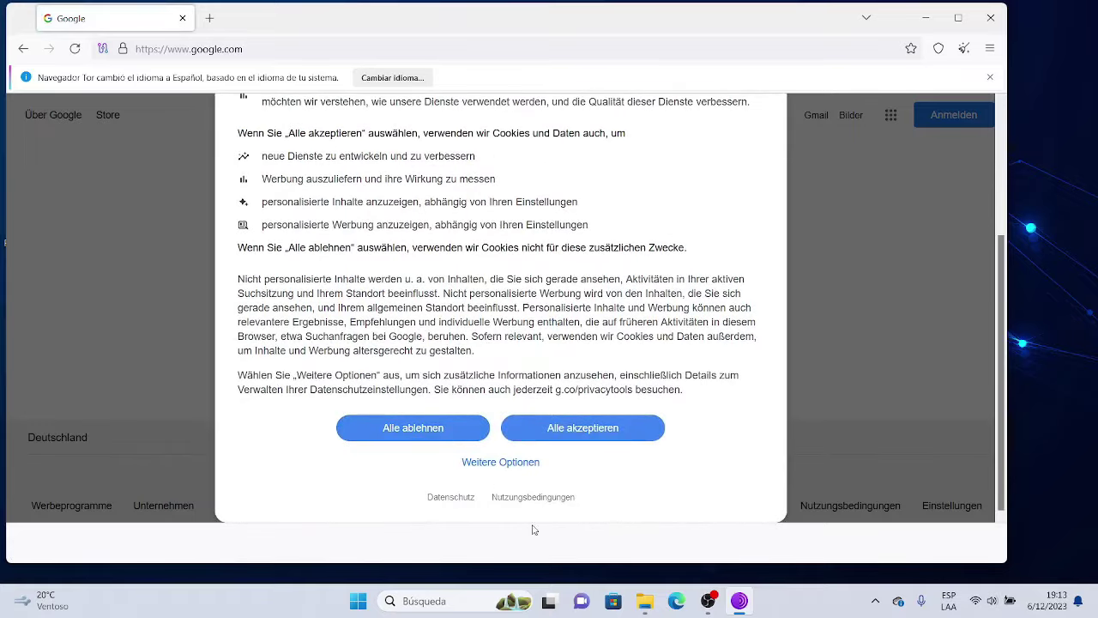
scroll(678, 289, "up", 3)
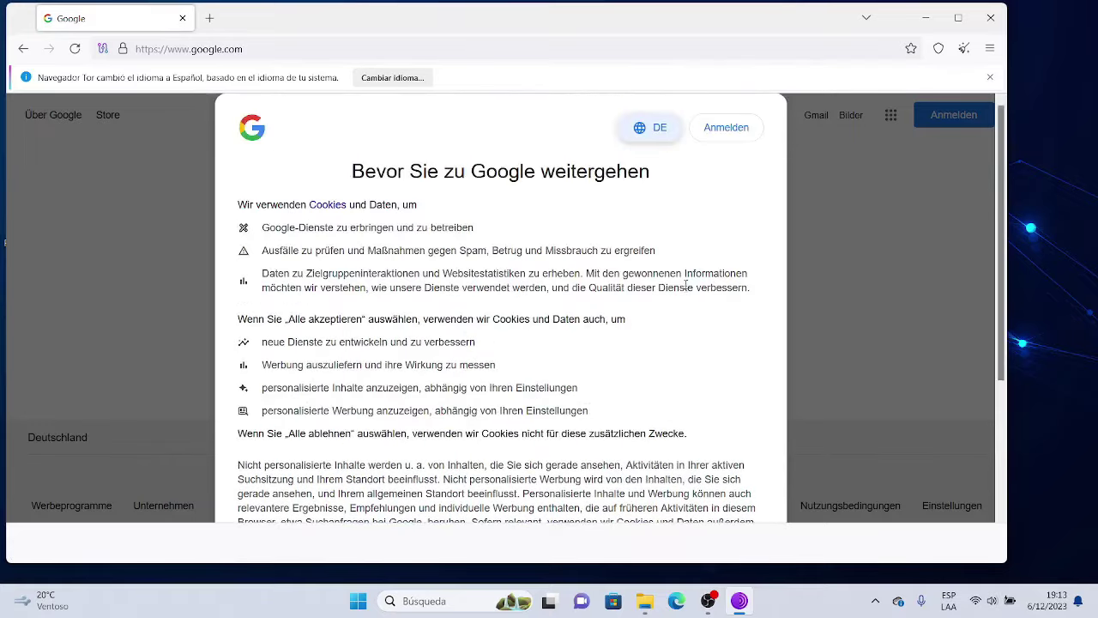
left_click(659, 129)
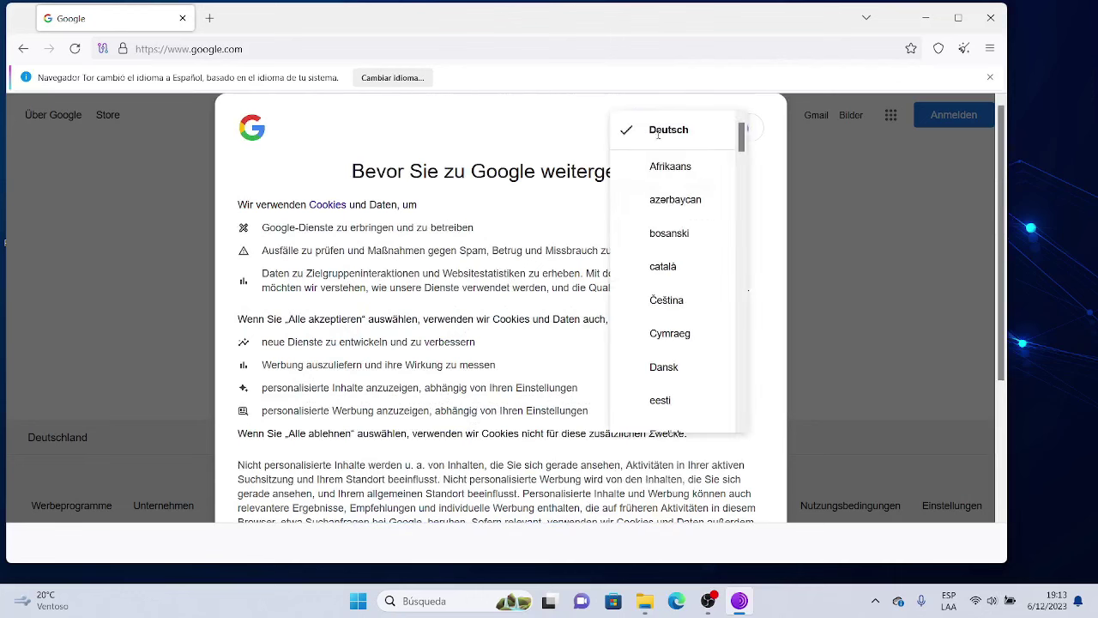
scroll(684, 292, "down", 3)
left_click(684, 296)
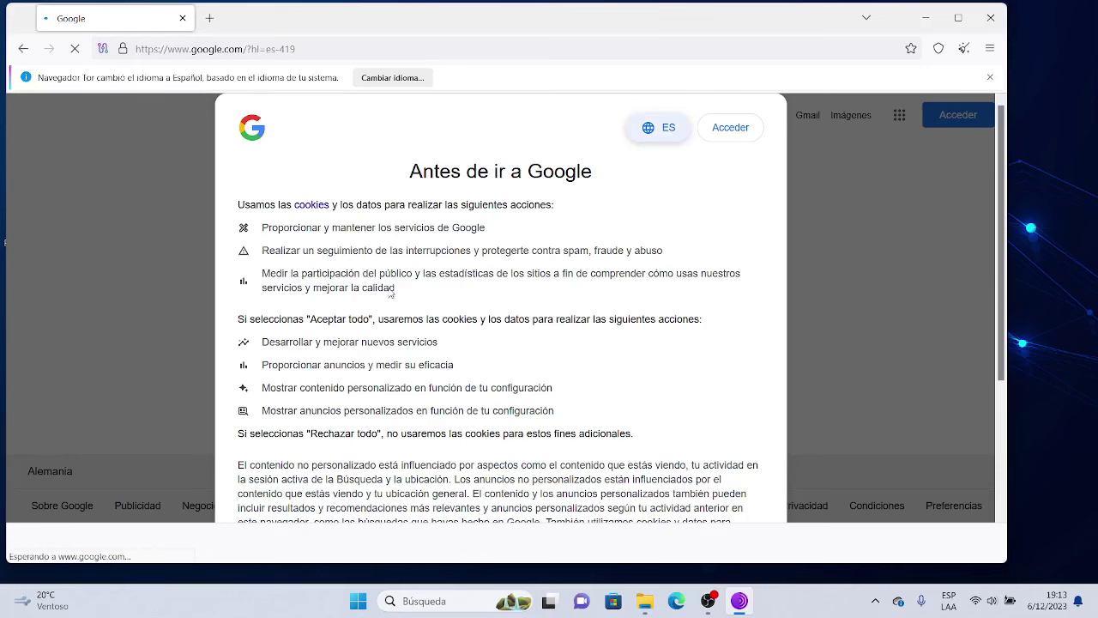
Review the Google cookie consent terms and reject all additional cookies
scroll(369, 300, "down", 2)
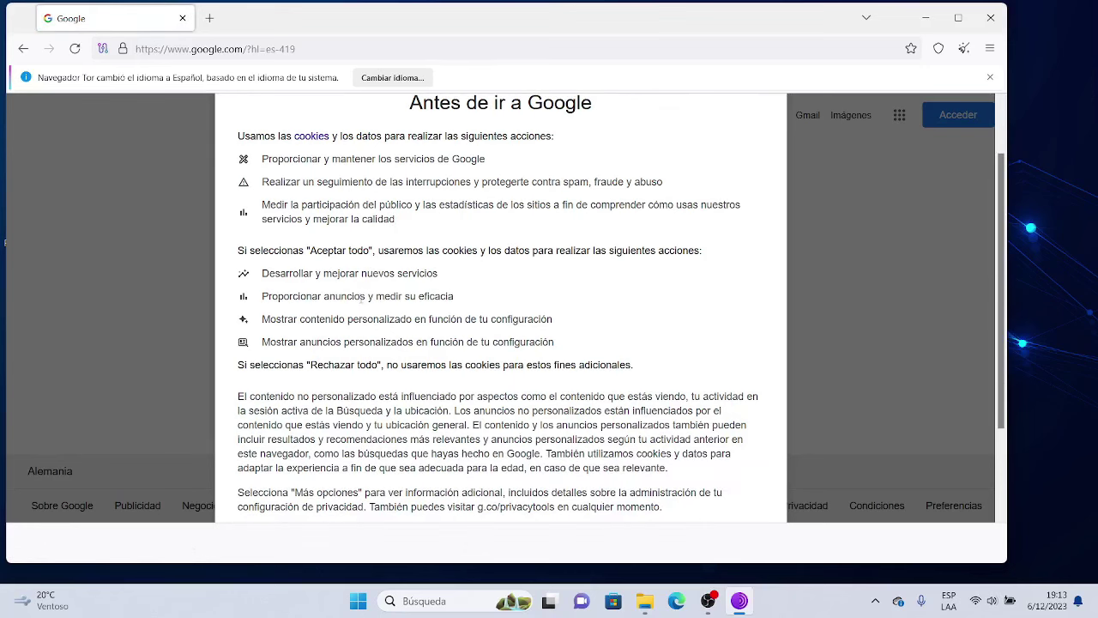
scroll(500, 309, "down", 2)
scroll(500, 309, "up", 3)
scroll(500, 308, "down", 3)
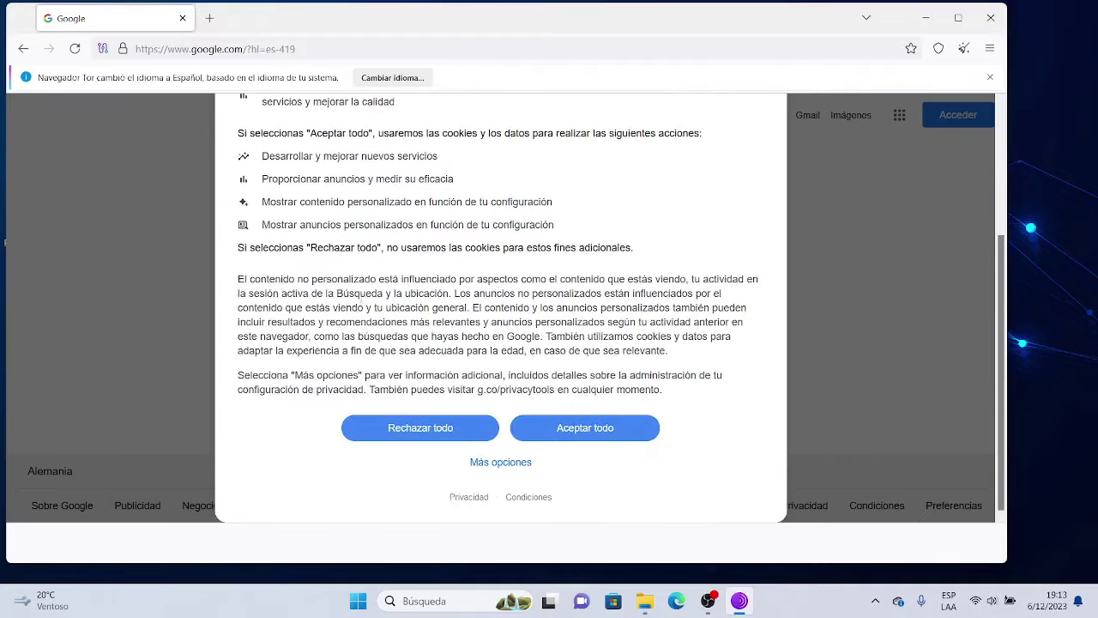
scroll(594, 418, "up", 3)
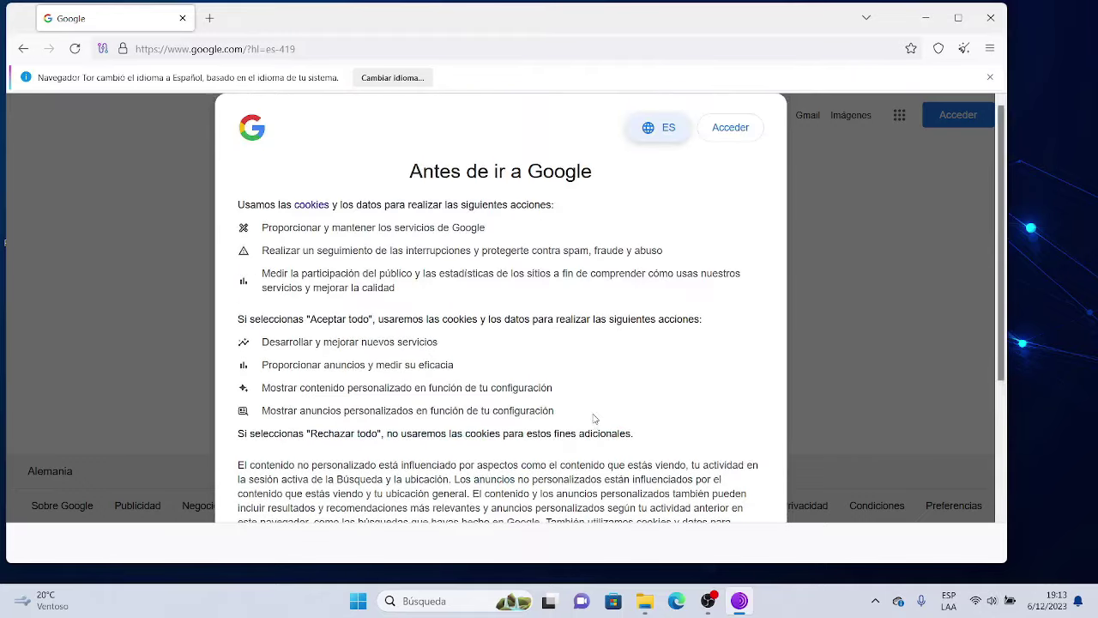
scroll(889, 426, "down", 3)
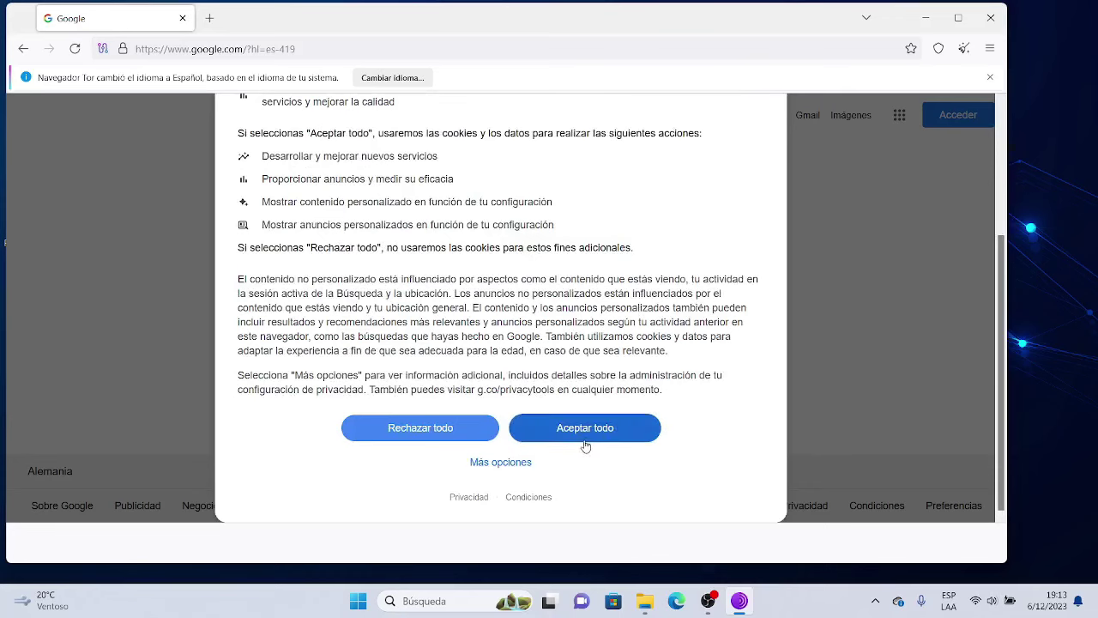
left_click(435, 431)
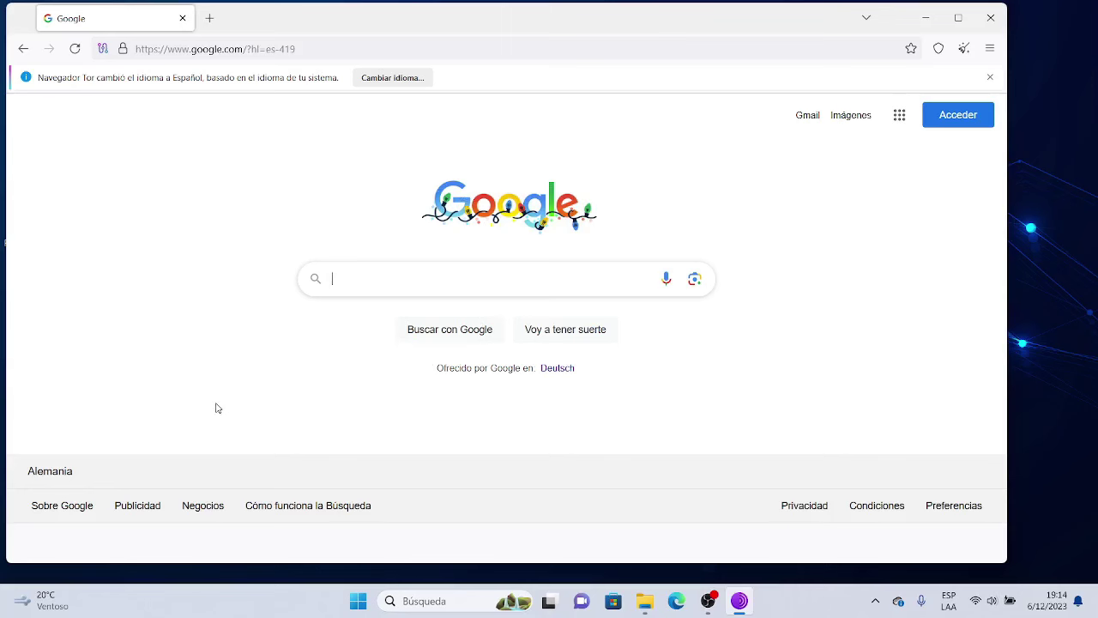
left_click(239, 468)
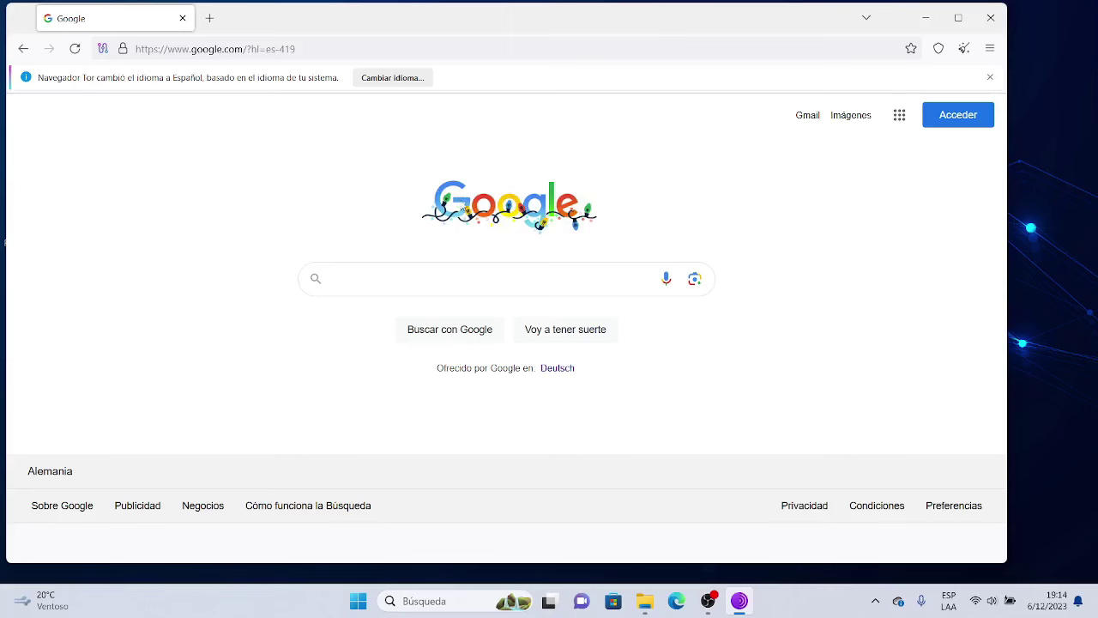
left_click(492, 283)
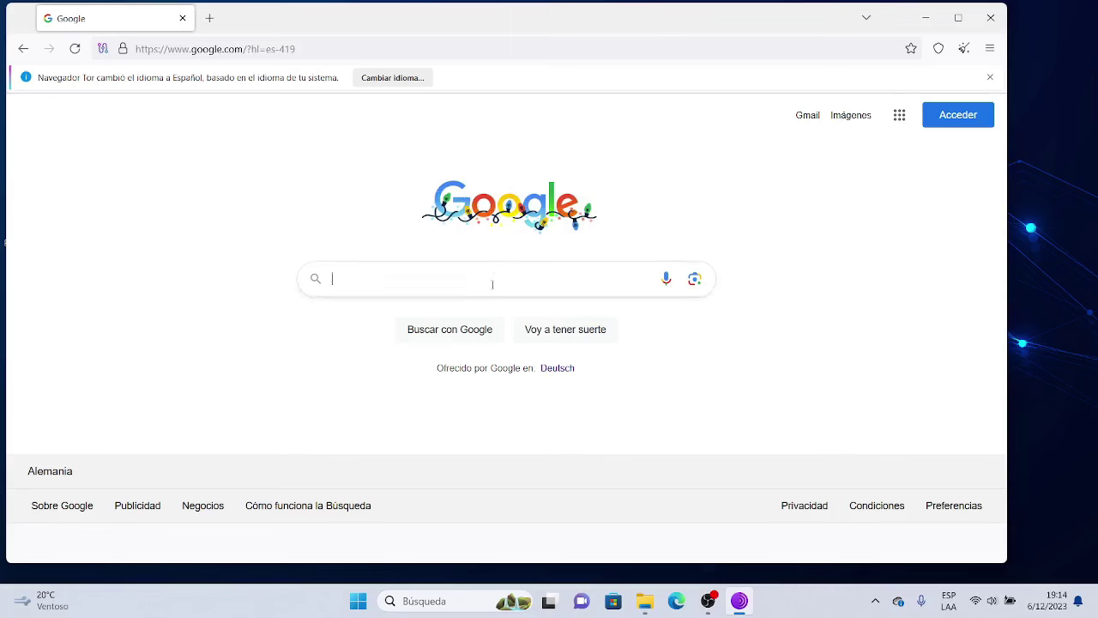
type("gg")
key("BackSpace")
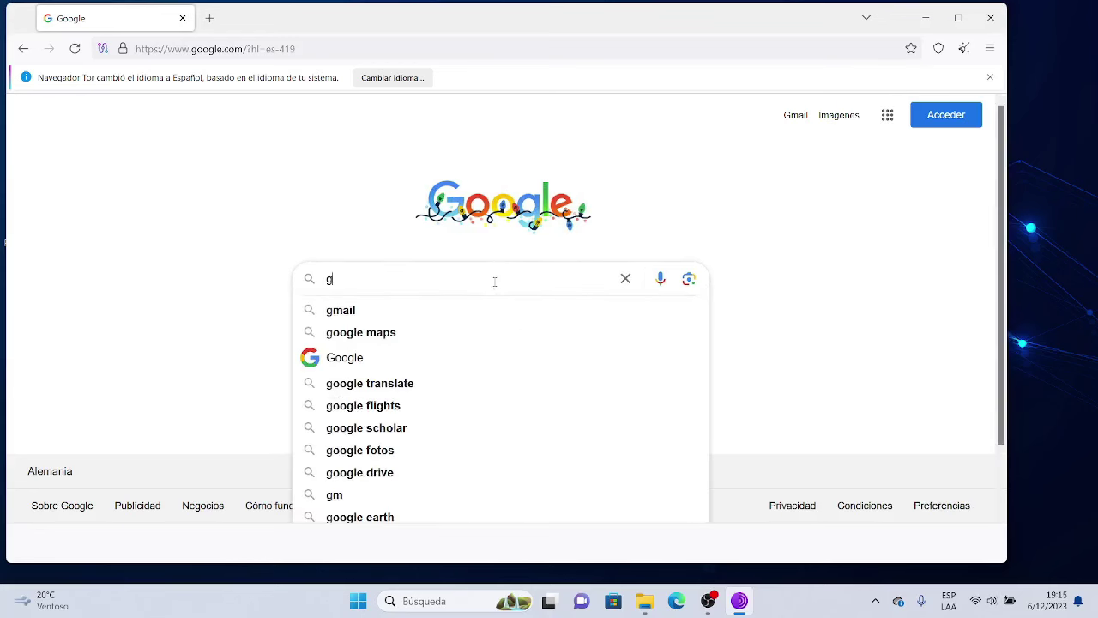
type("g")
key("BackSpace")
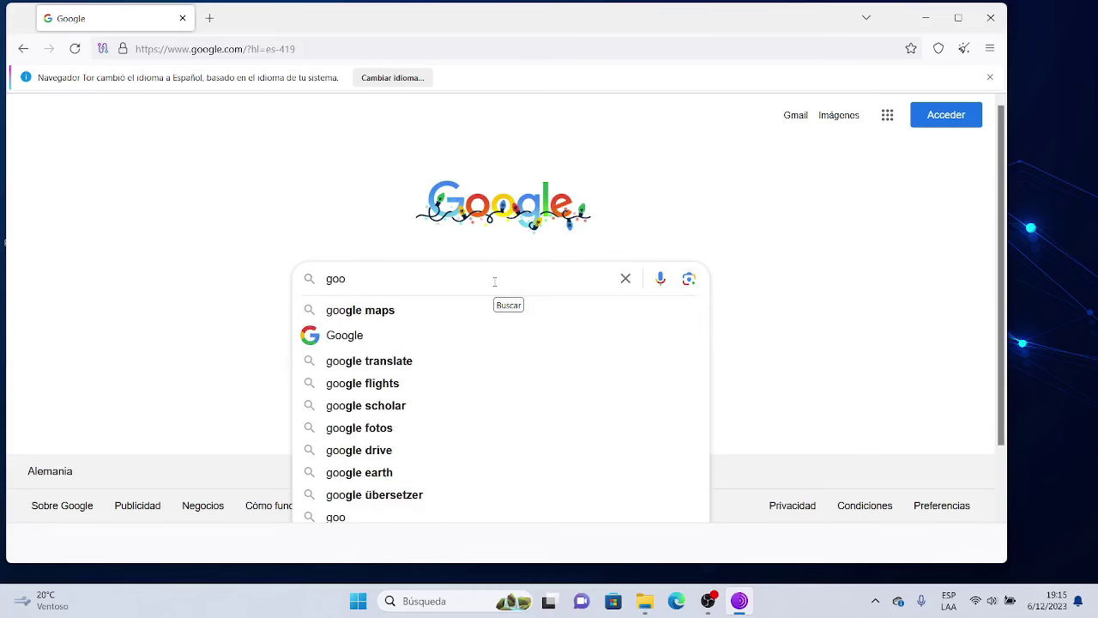
key("BackSpace")
key("BackSpace")
key("BackSpace")
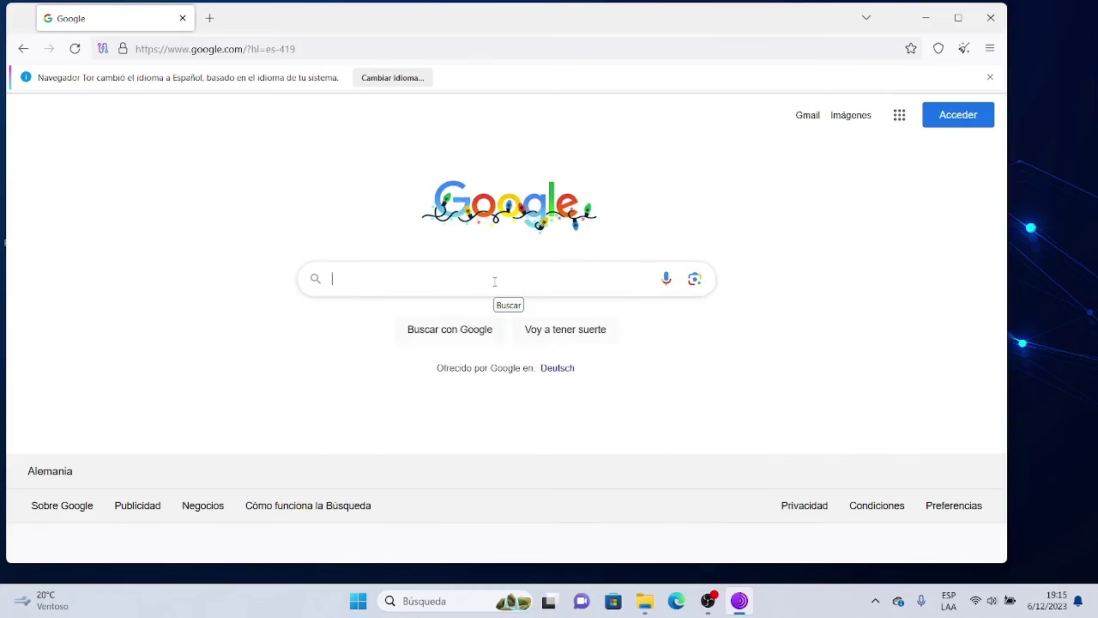
Search Google for "ackalyg" and look through the listed results
type("ackalyg")
key("Return")
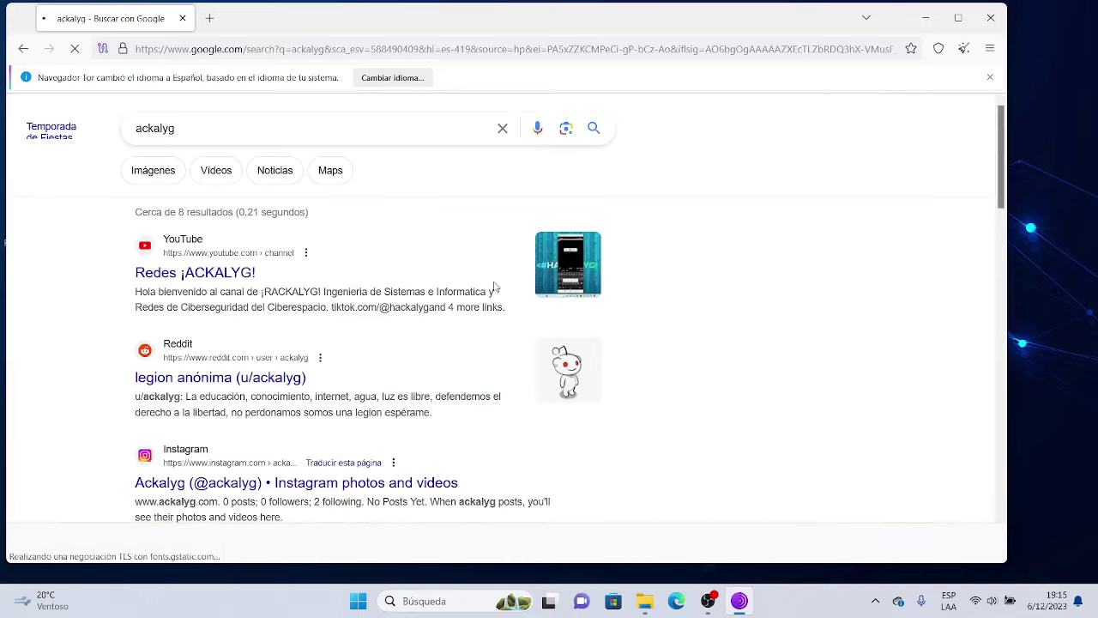
scroll(283, 299, "down", 15)
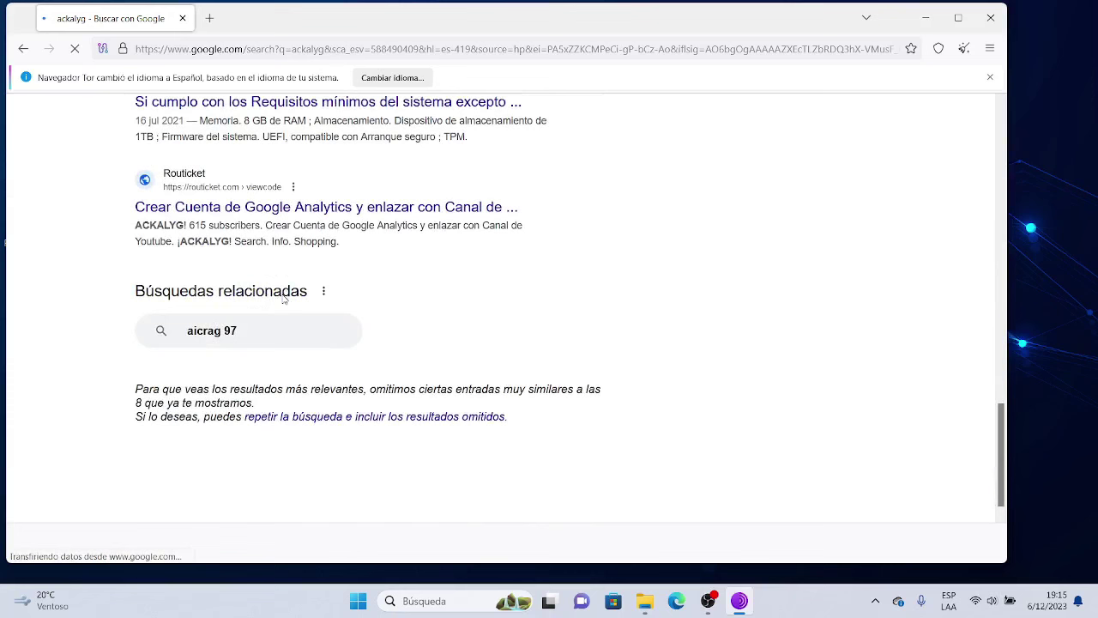
scroll(267, 218, "up", 1)
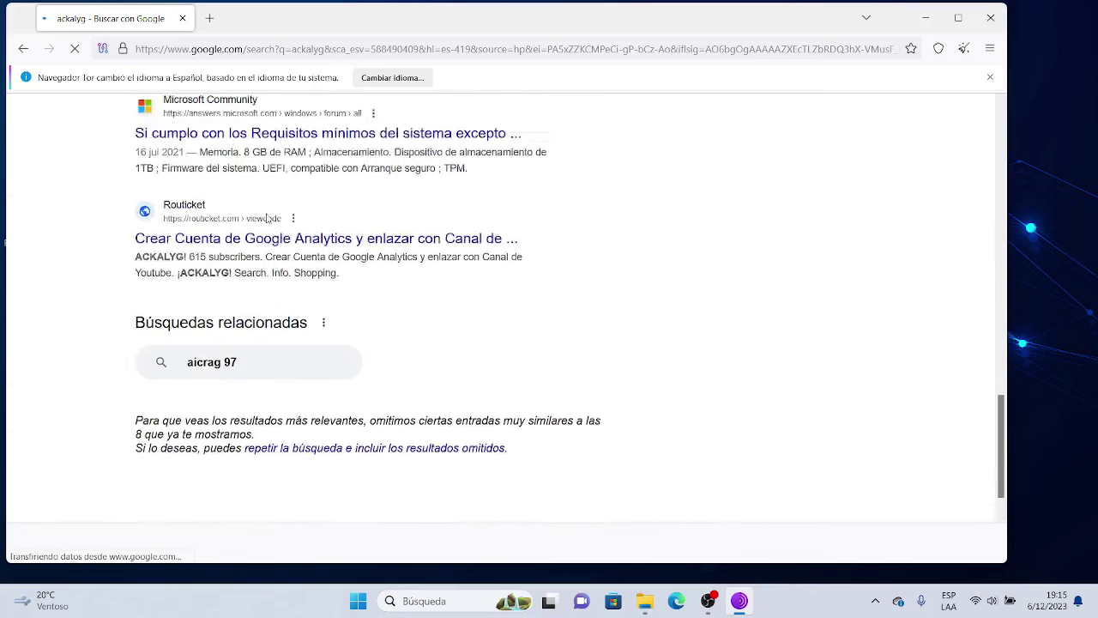
scroll(267, 218, "up", 10)
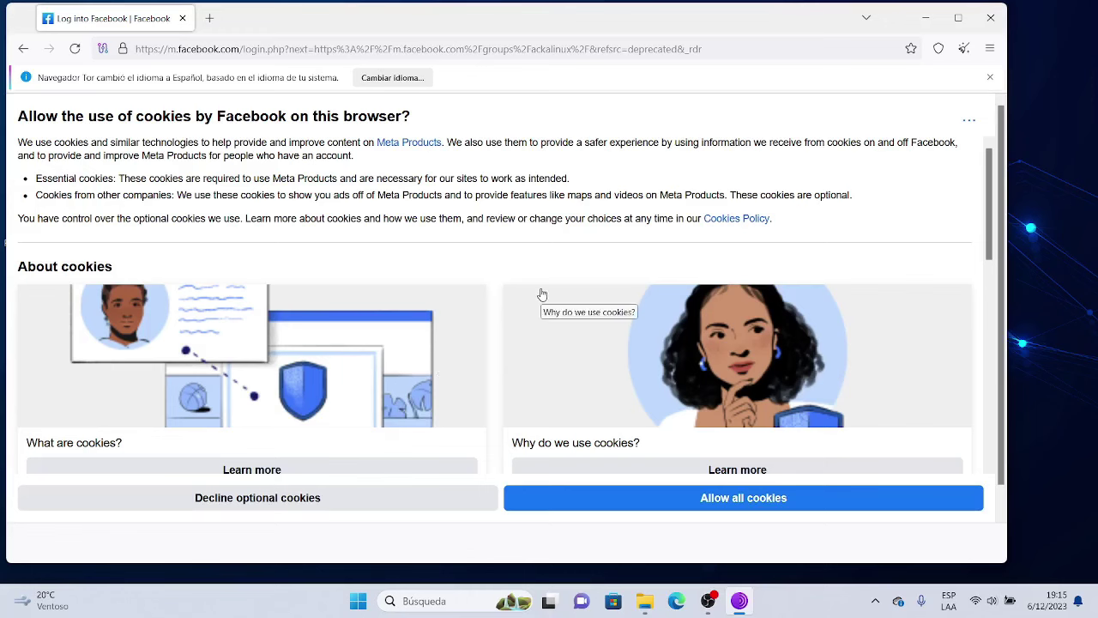
Review Facebook's cookie consent options without choosing any and go back to the Google results
scroll(543, 294, "down", 4)
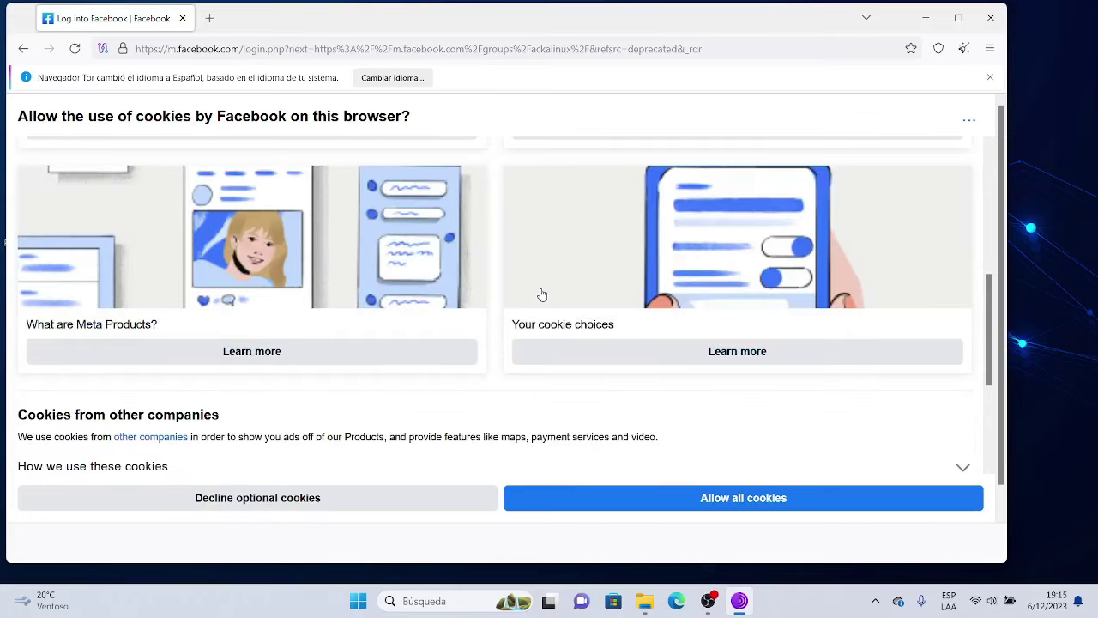
scroll(542, 294, "down", 3)
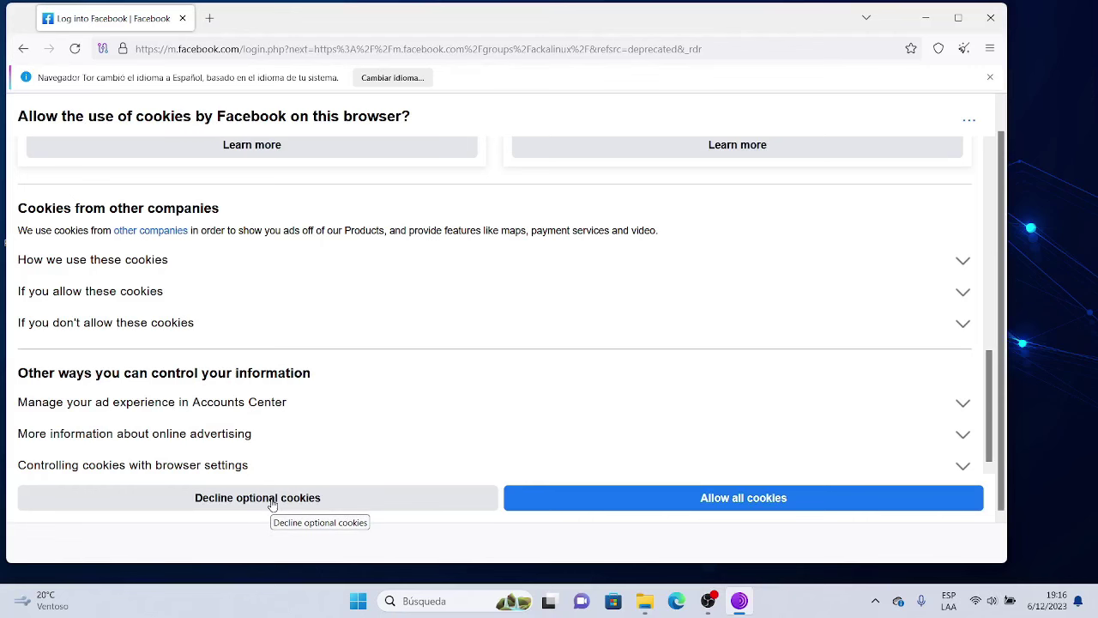
scroll(821, 343, "up", 10)
scroll(827, 344, "down", 2)
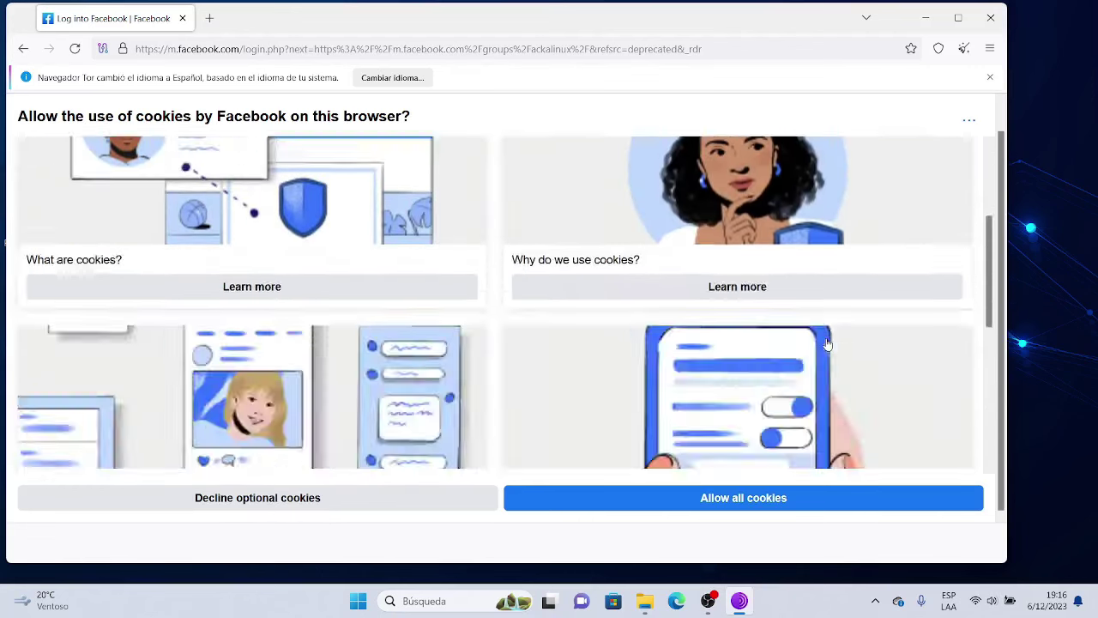
scroll(826, 344, "down", 3)
scroll(827, 344, "up", 5)
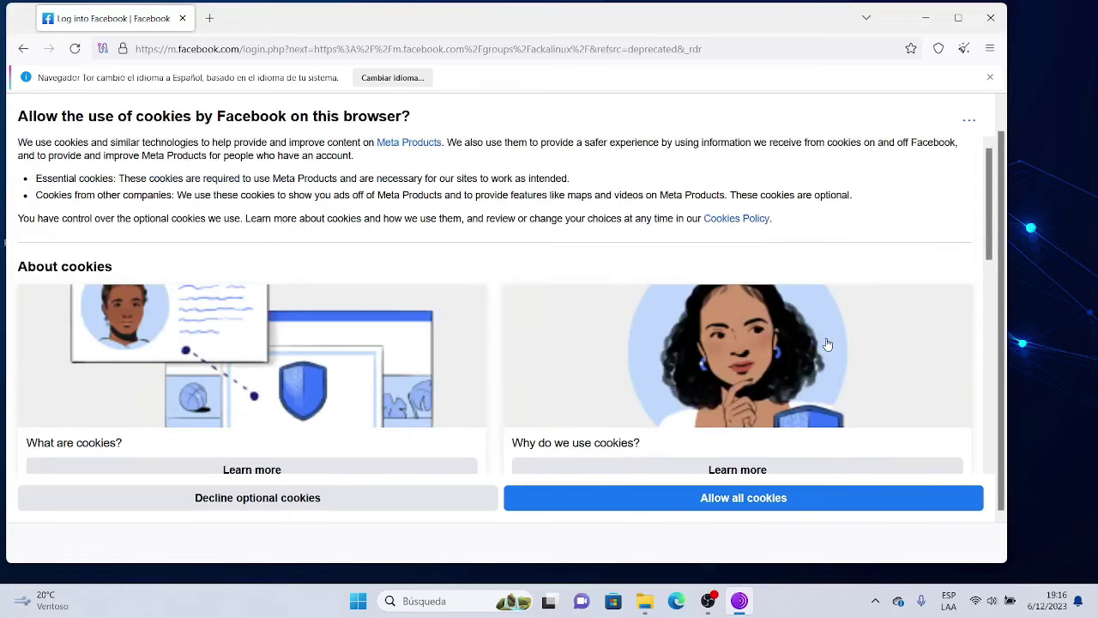
left_click(24, 48)
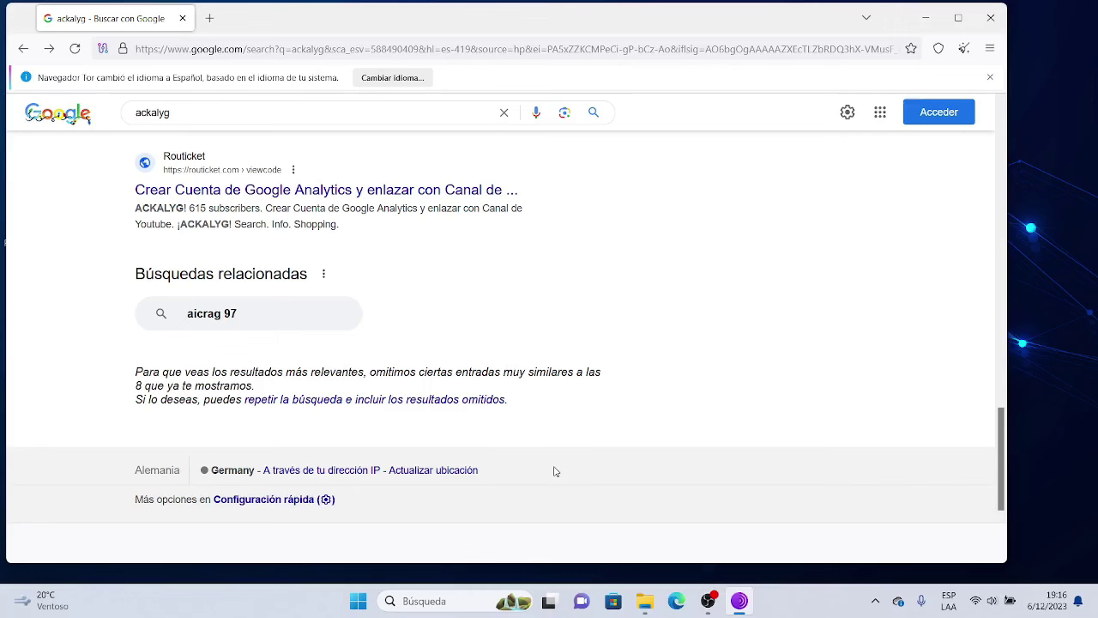
Close the Google results tab and relaunch Tor Browser from the desktop
scroll(799, 259, "up", 1)
scroll(801, 266, "up", 10)
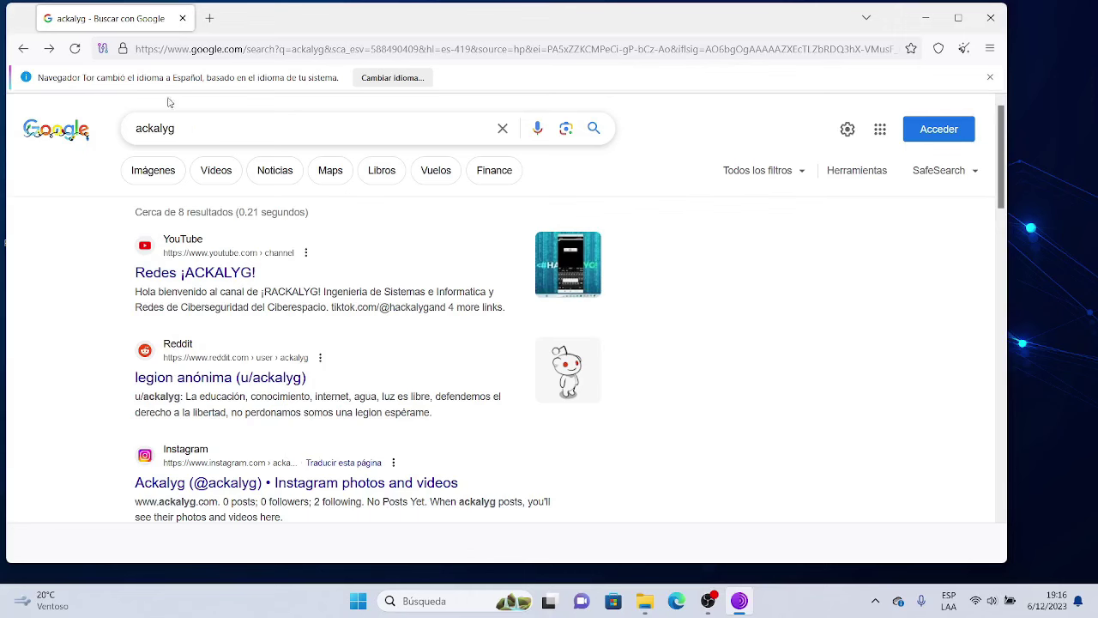
left_click(182, 18)
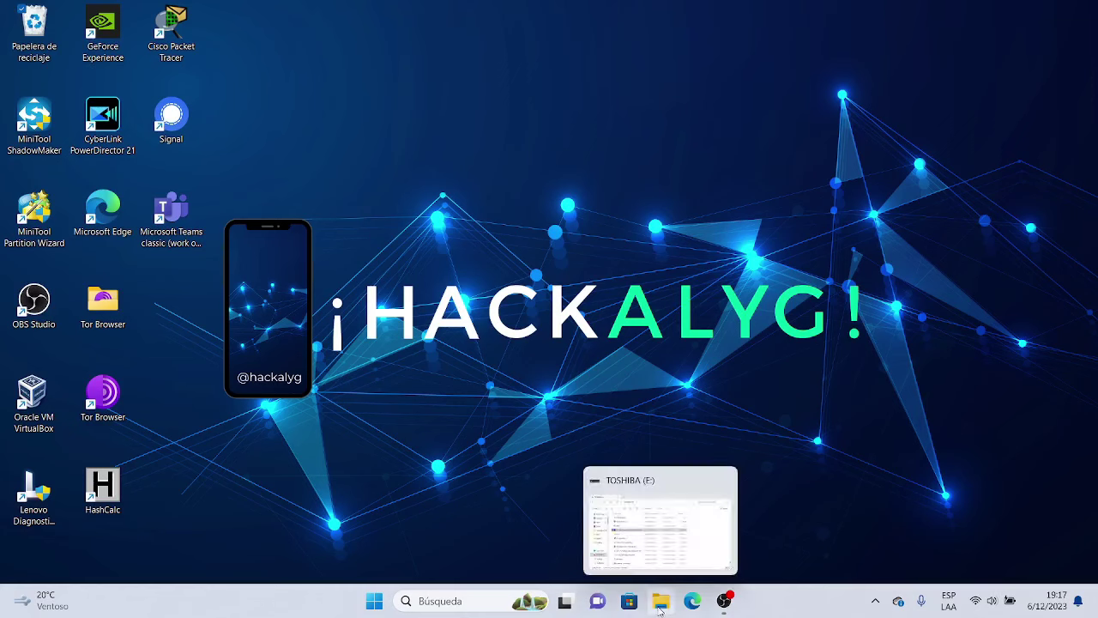
left_click(121, 411)
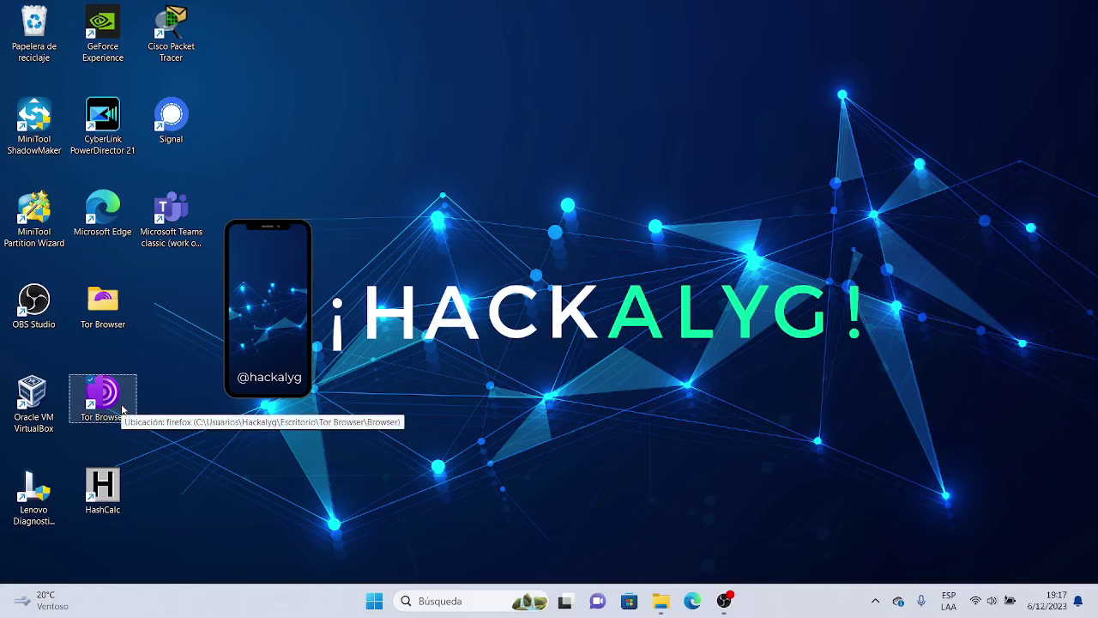
double_click(125, 403)
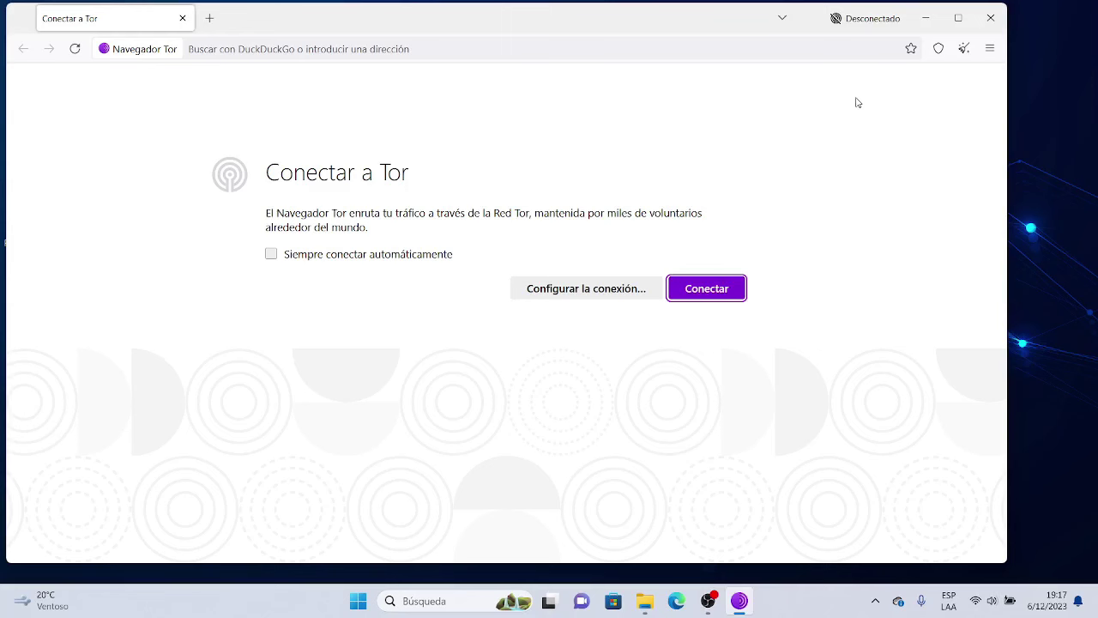
Open the browser's settings and review the General options for tabs, appearance, language, downloads and applications
left_click(991, 49)
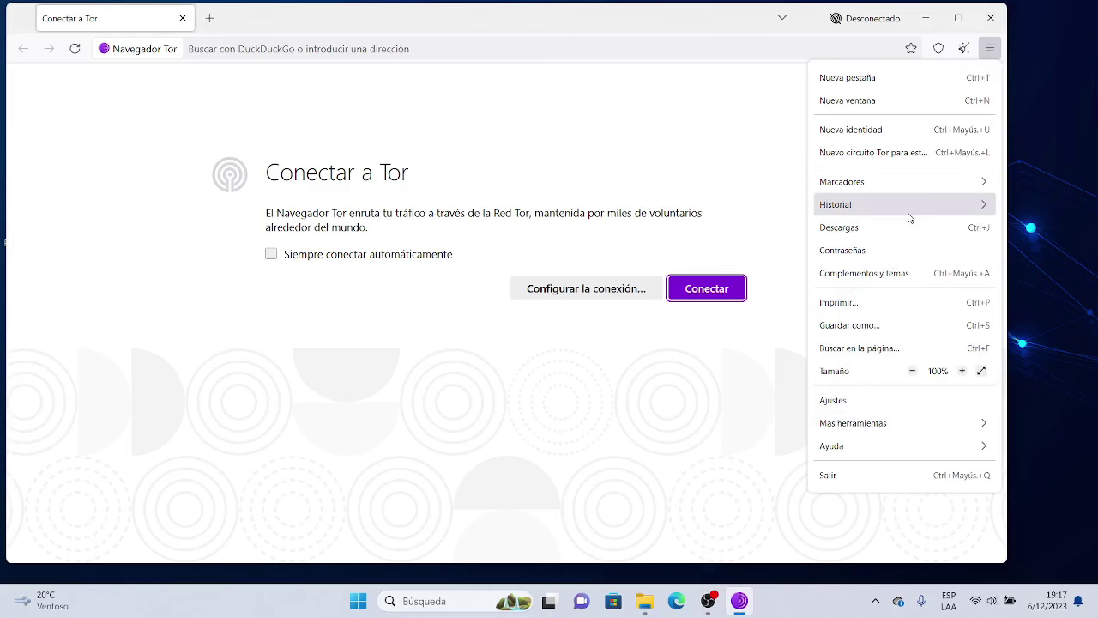
left_click(862, 403)
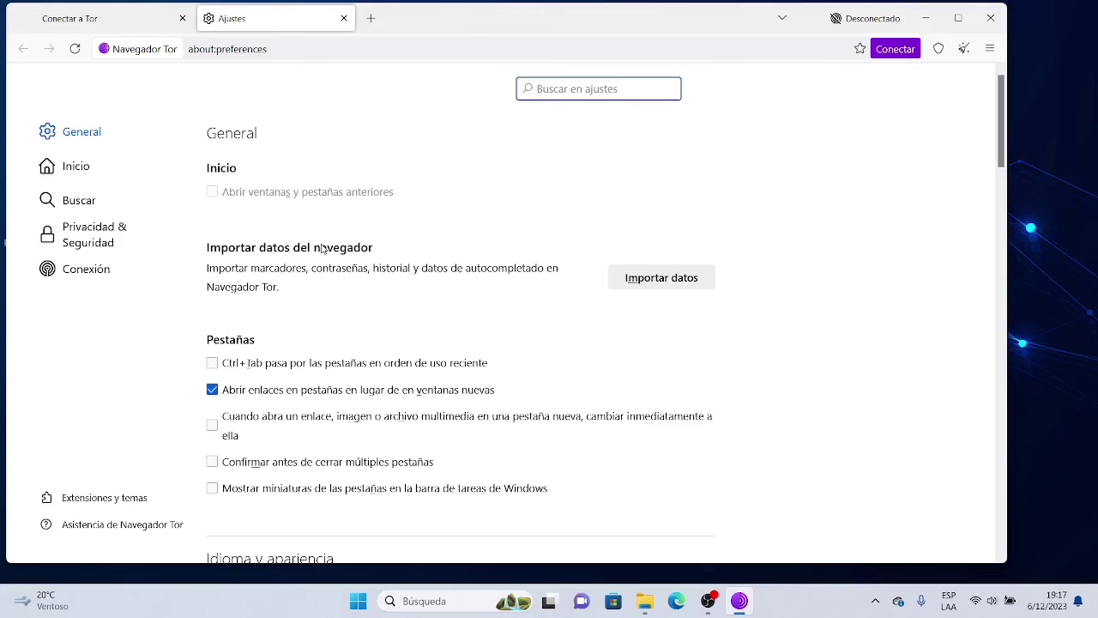
scroll(322, 248, "down", 2)
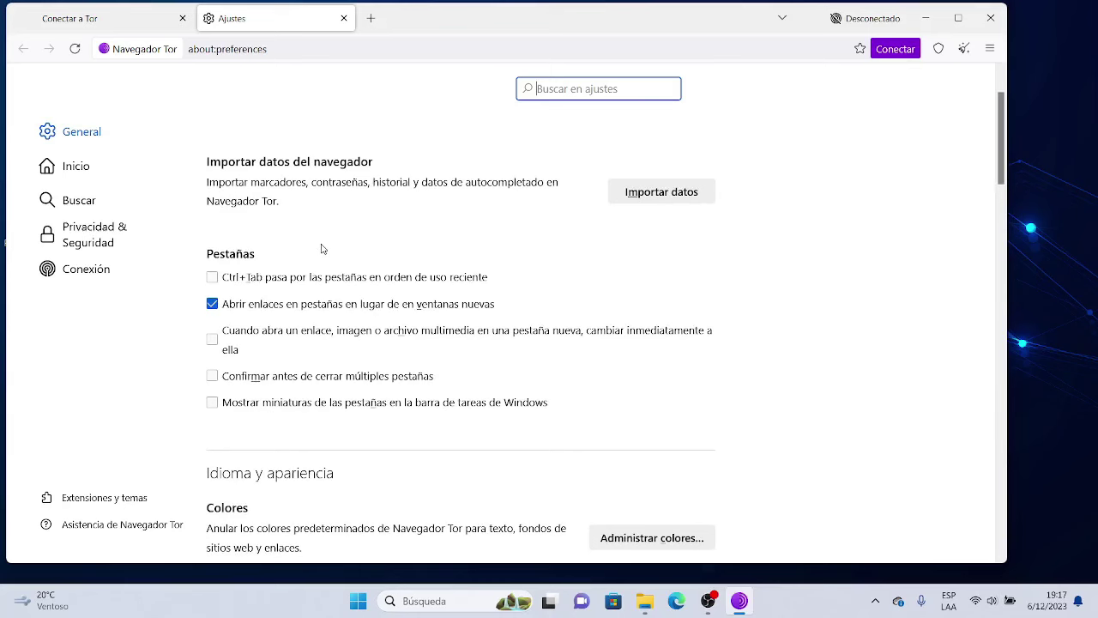
scroll(321, 249, "down", 4)
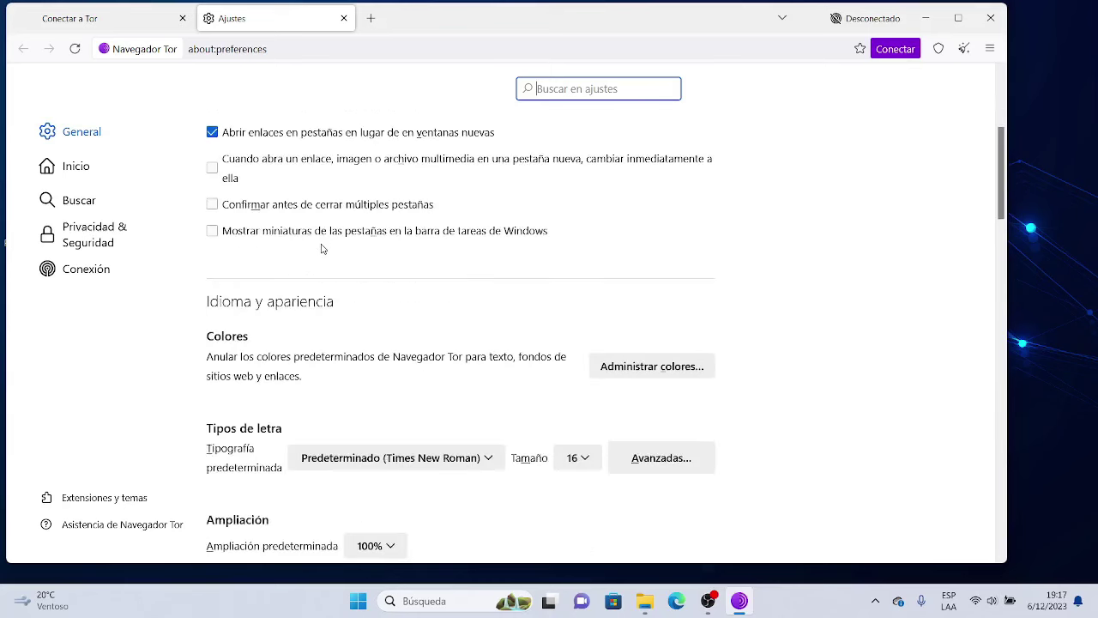
scroll(321, 249, "down", 2)
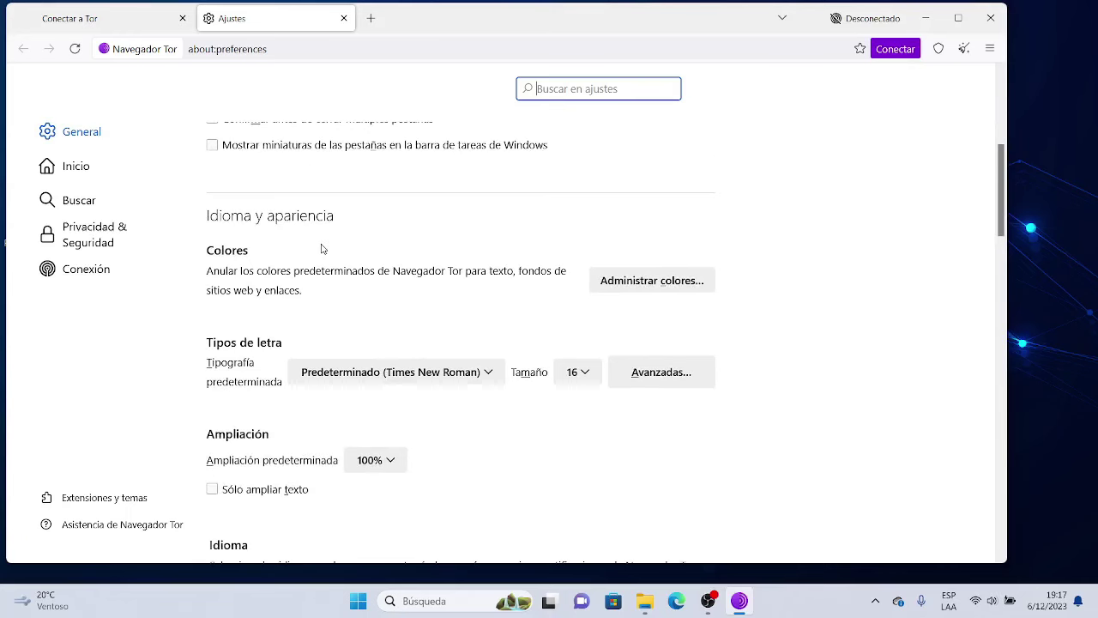
scroll(322, 249, "up", 4)
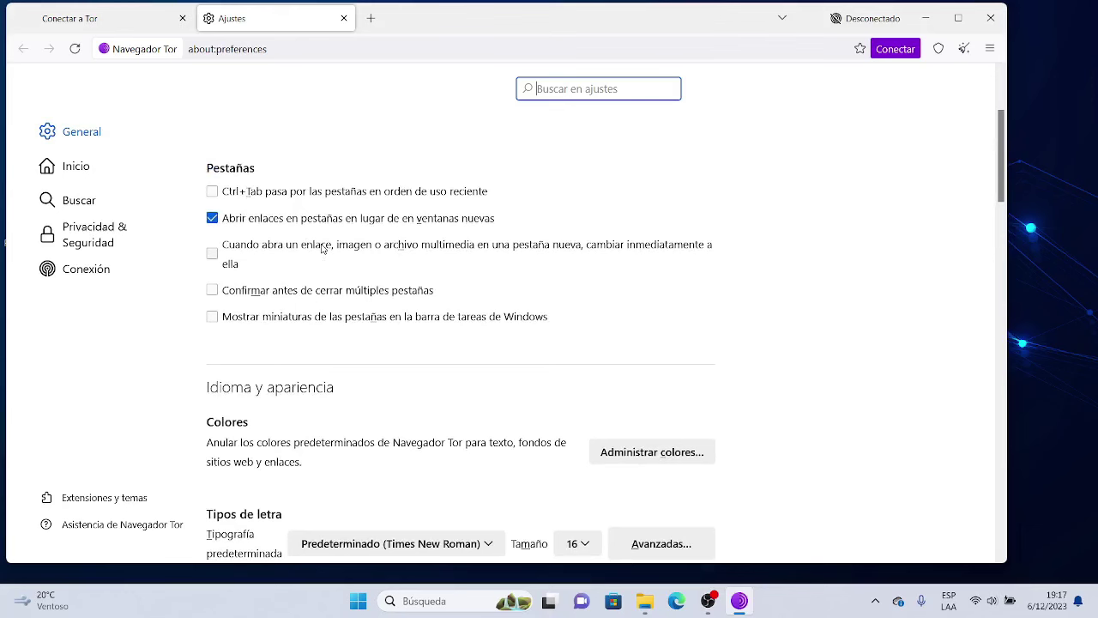
scroll(322, 248, "down", 4)
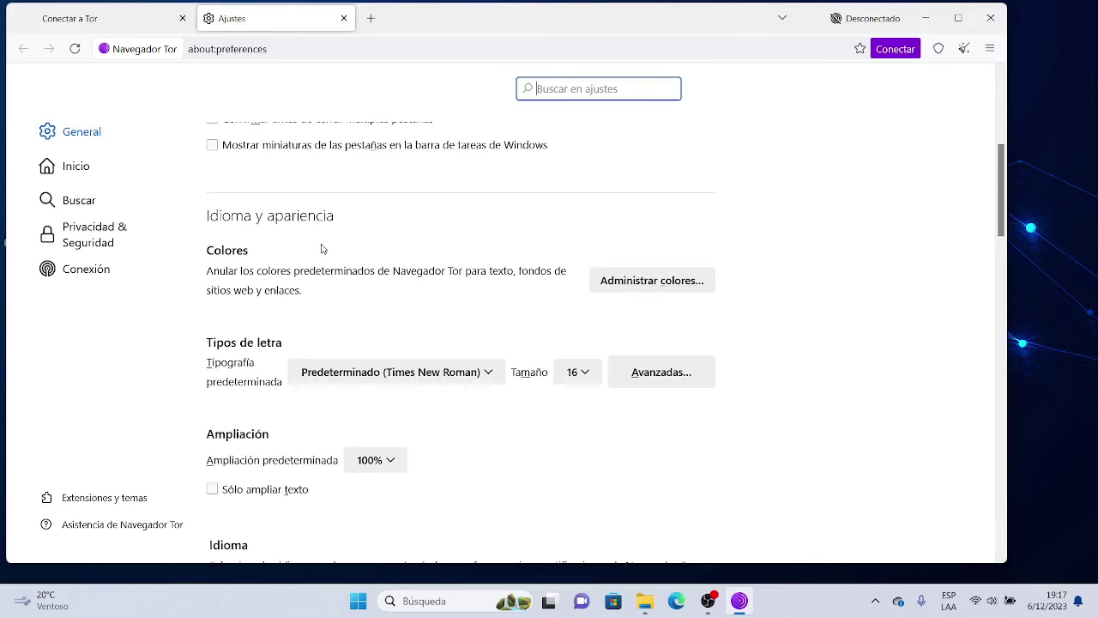
scroll(322, 248, "down", 2)
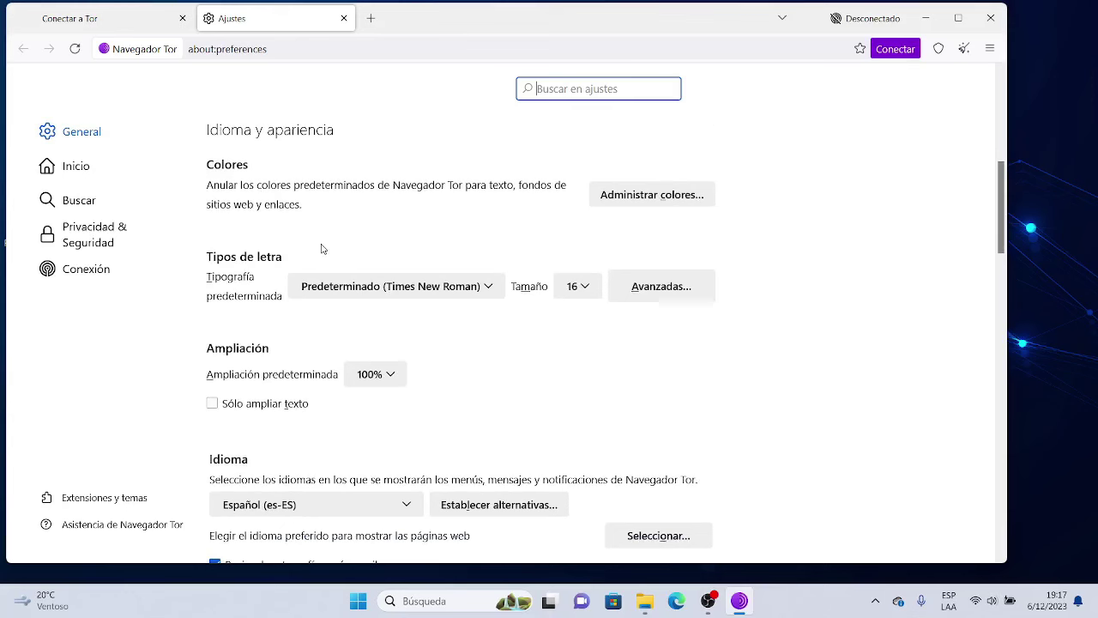
scroll(322, 248, "down", 10)
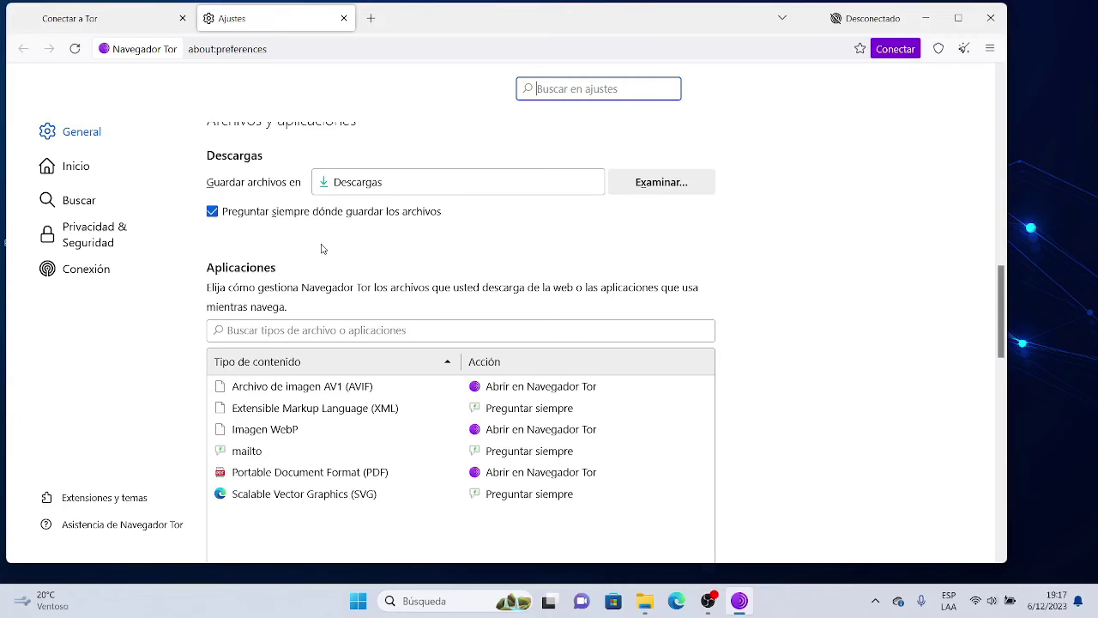
scroll(322, 248, "up", 2)
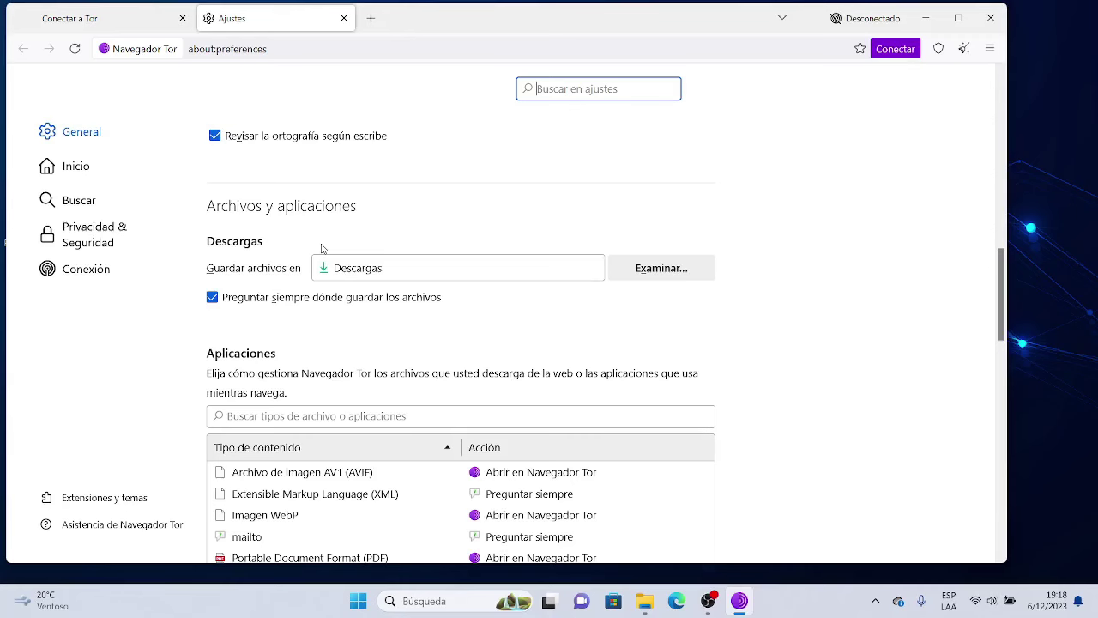
scroll(321, 248, "down", 4)
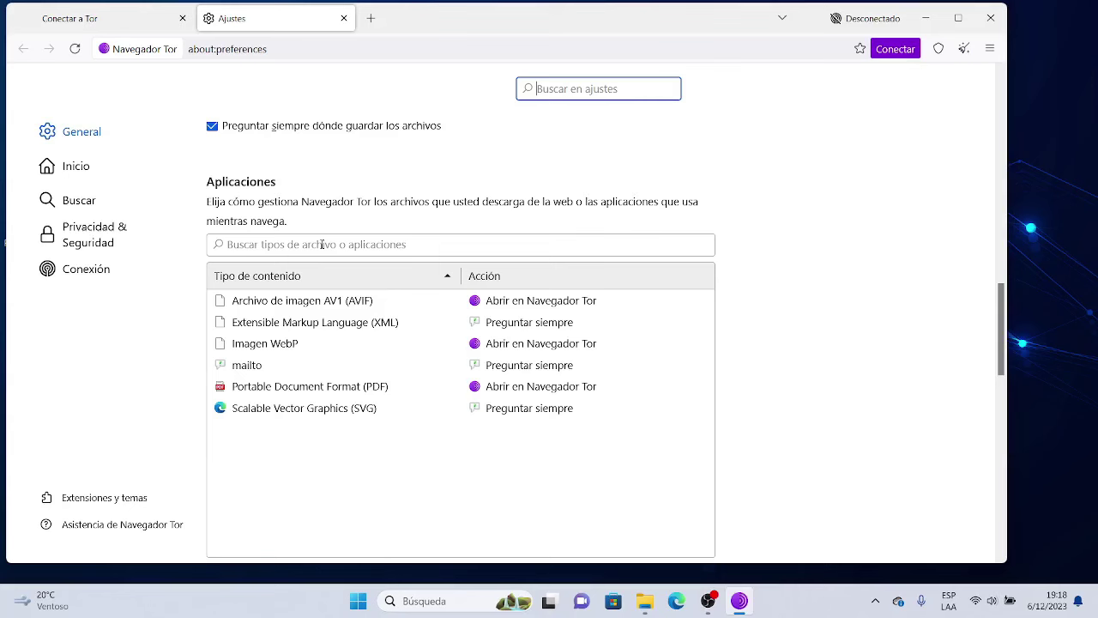
Examine the rest of the General settings, including language, updates, performance and navigation
scroll(335, 248, "up", 10)
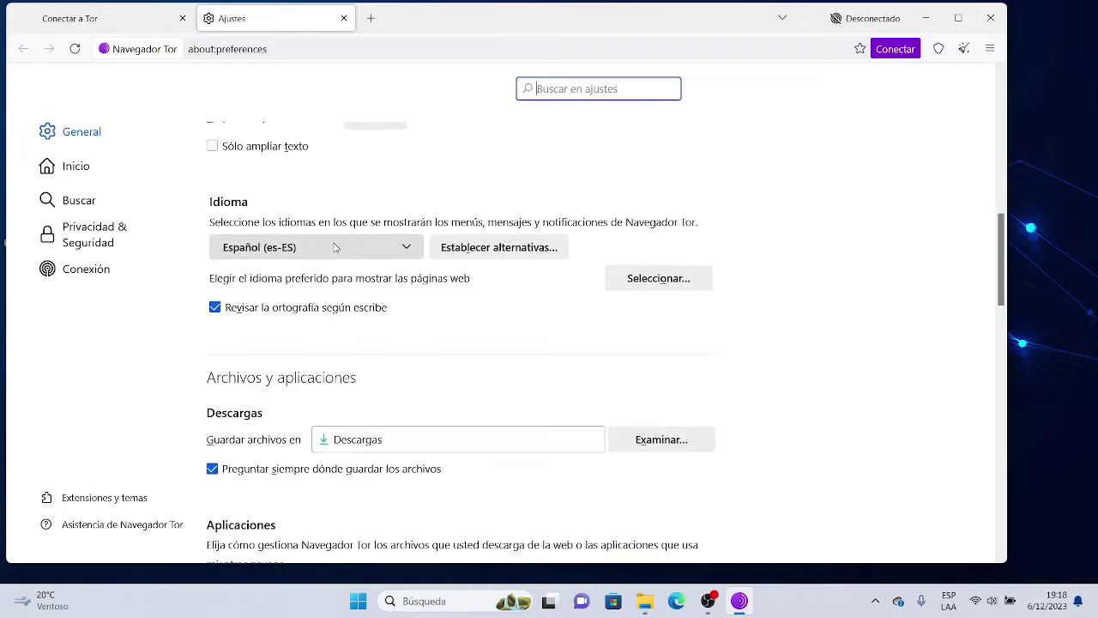
scroll(335, 248, "up", 4)
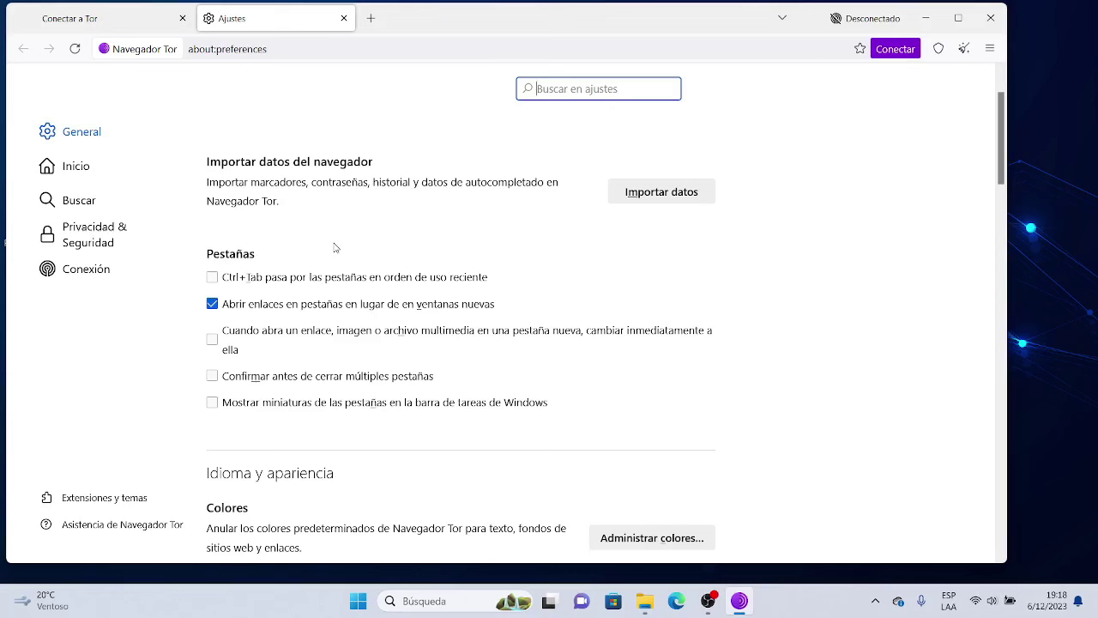
scroll(335, 248, "down", 5)
scroll(335, 248, "down", 5)
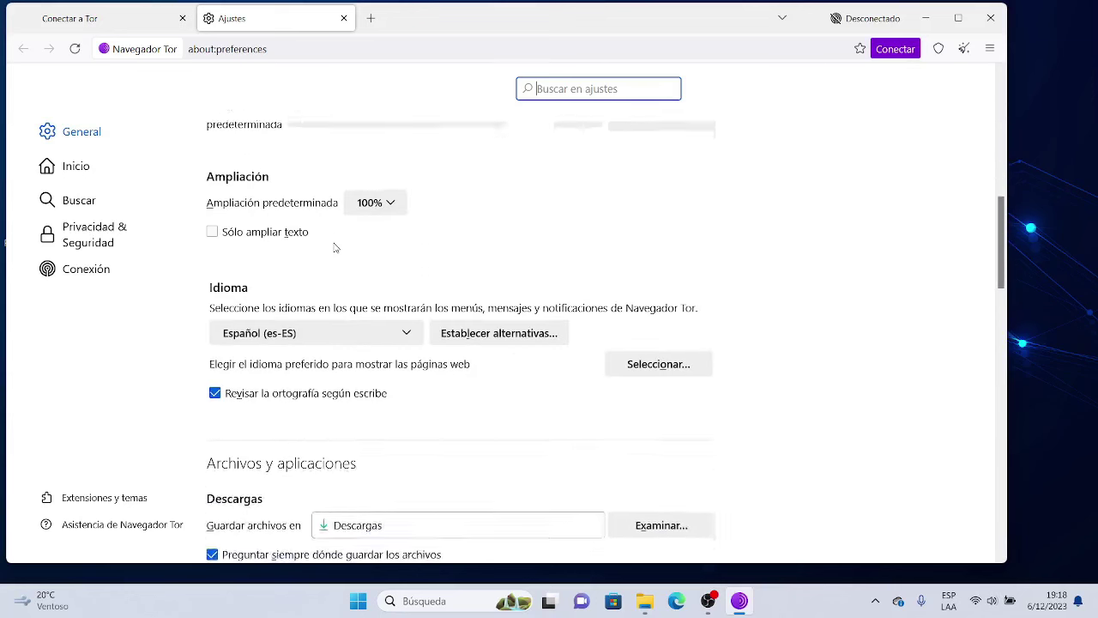
scroll(336, 248, "down", 5)
scroll(336, 248, "down", 5)
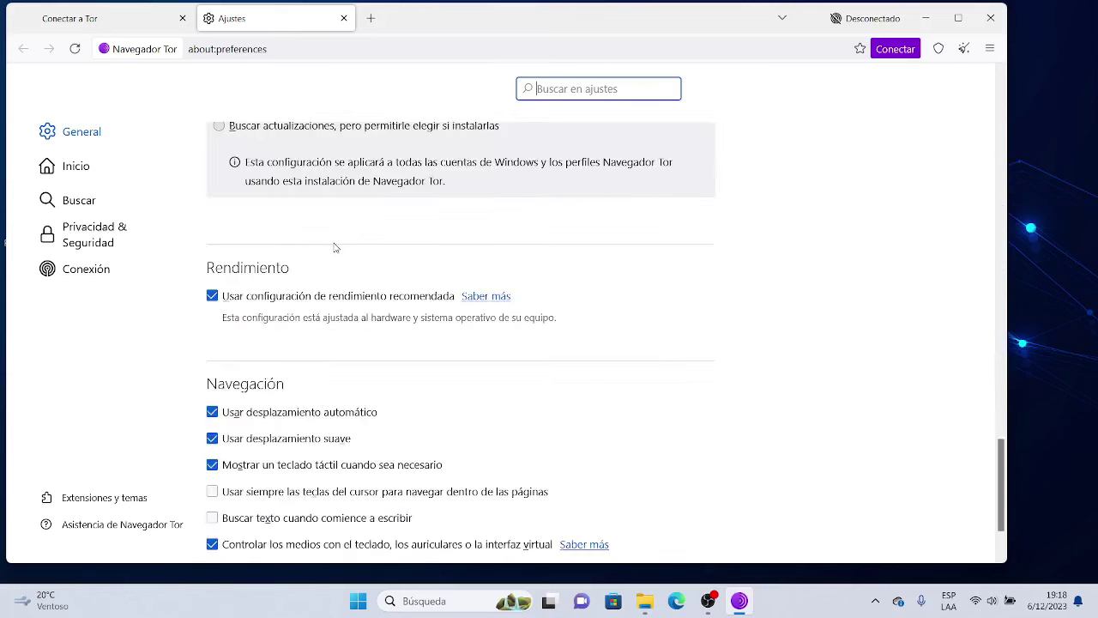
scroll(336, 248, "down", 3)
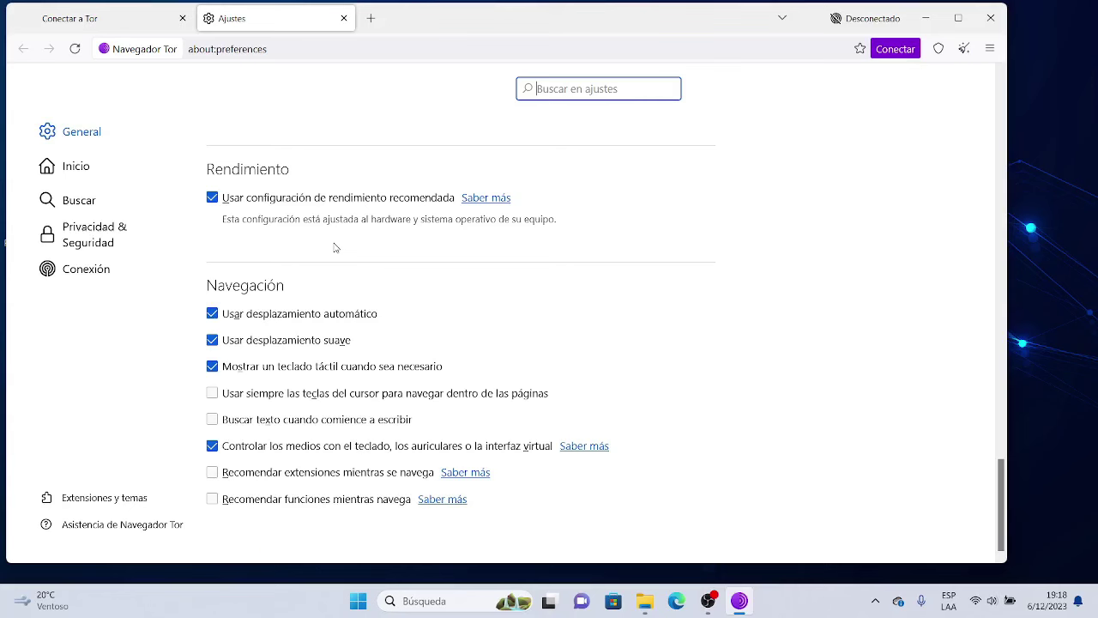
scroll(335, 247, "up", 3)
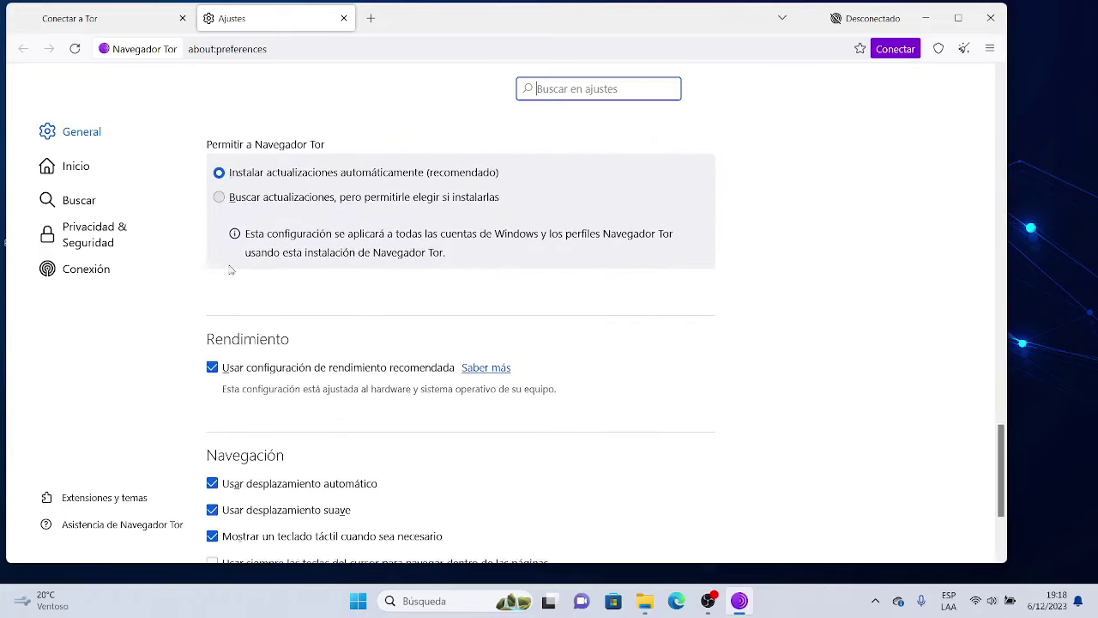
Review the Privacy & Security settings, covering cookies, history, permissions, security level, certificates and HTTPS-only mode
left_click(109, 234)
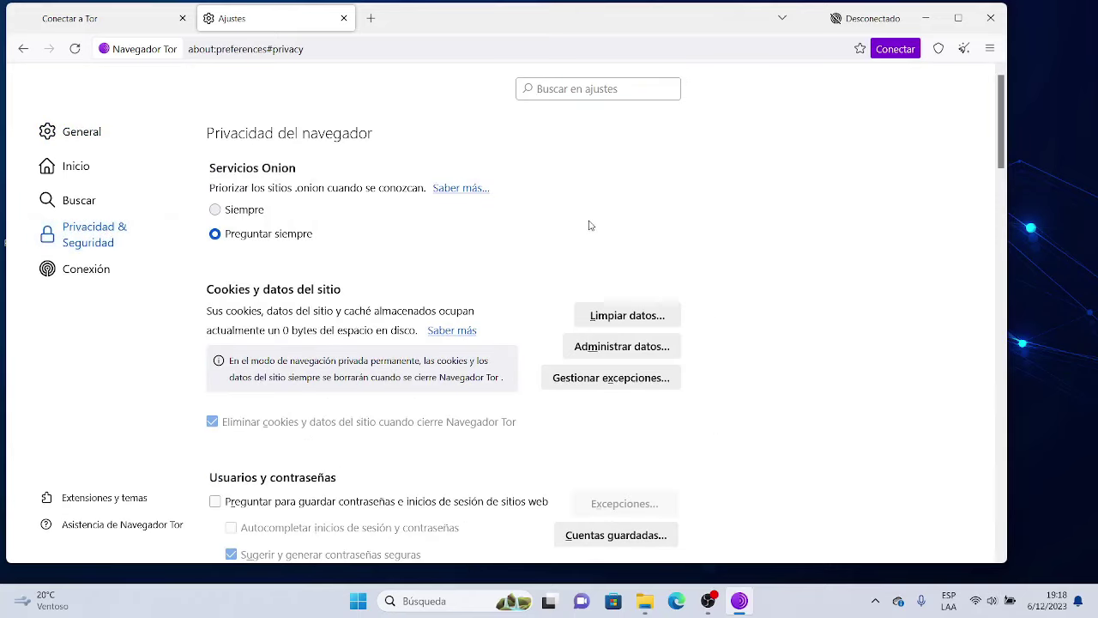
scroll(589, 225, "down", 5)
scroll(589, 225, "down", 3)
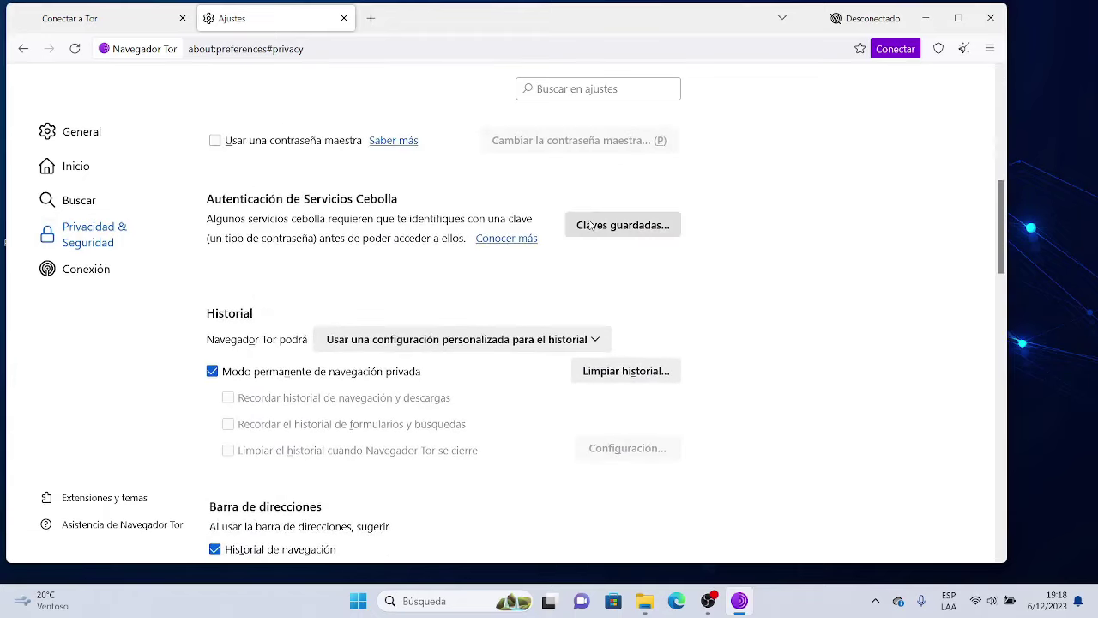
scroll(589, 225, "down", 5)
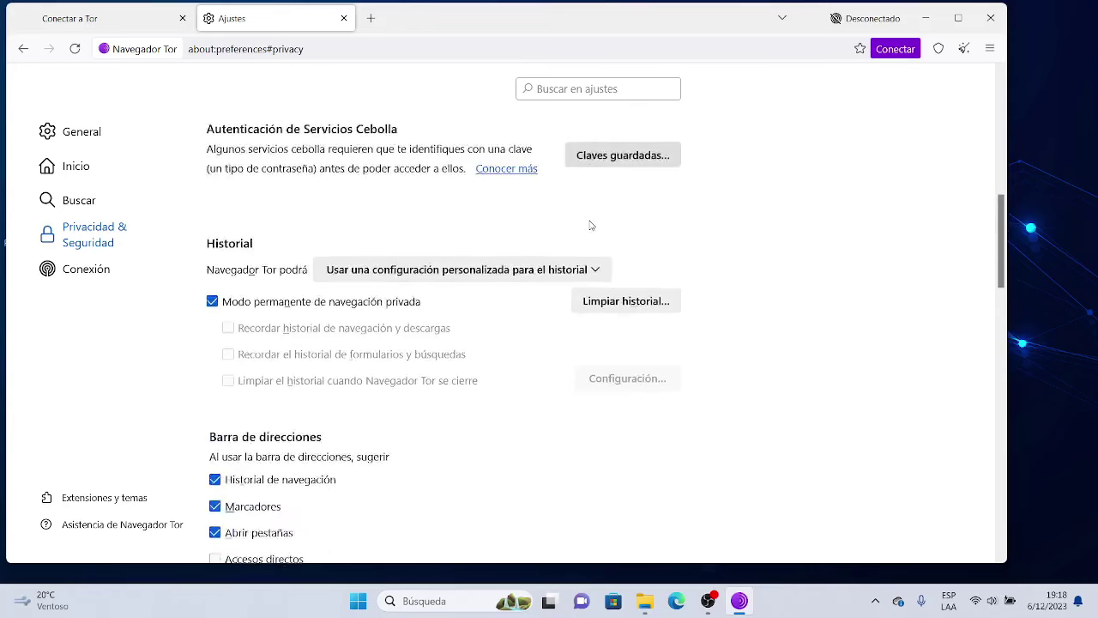
scroll(589, 224, "down", 3)
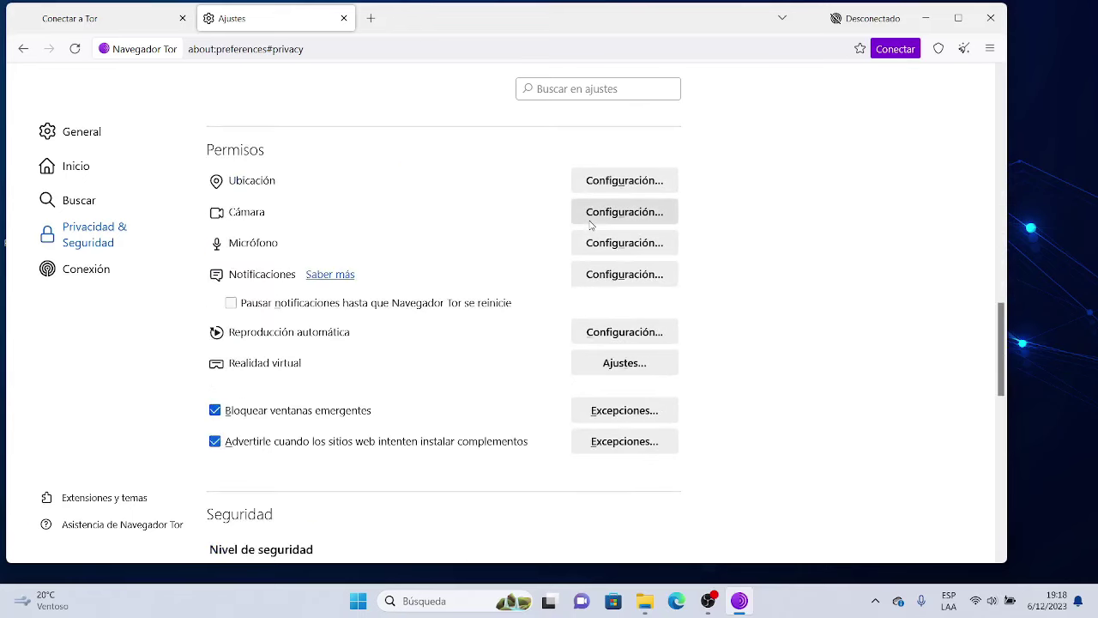
scroll(589, 225, "down", 5)
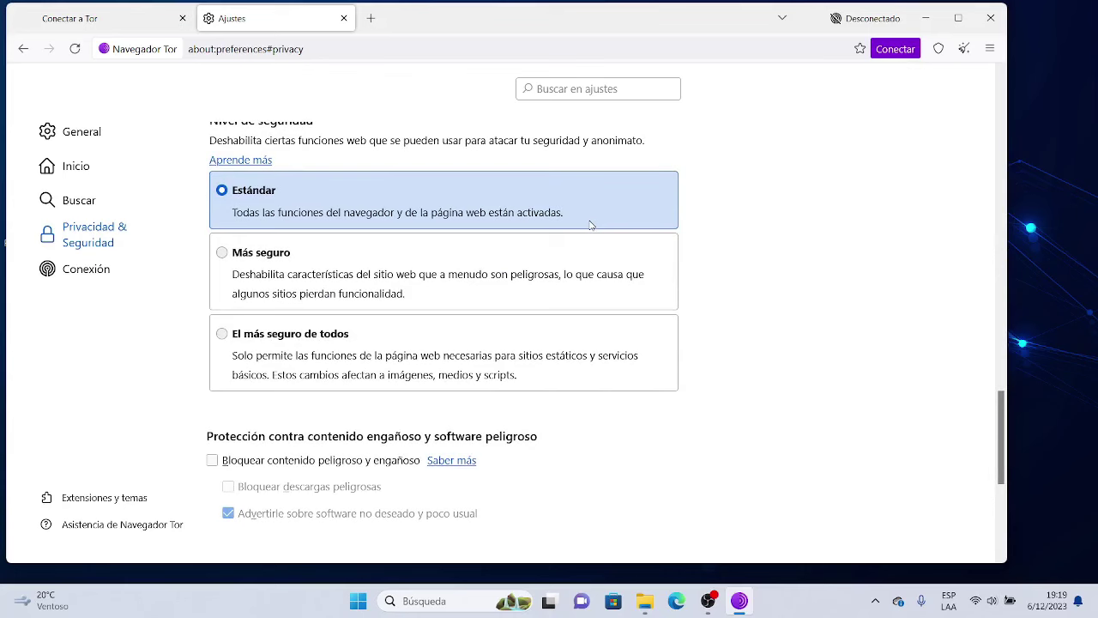
scroll(589, 225, "down", 4)
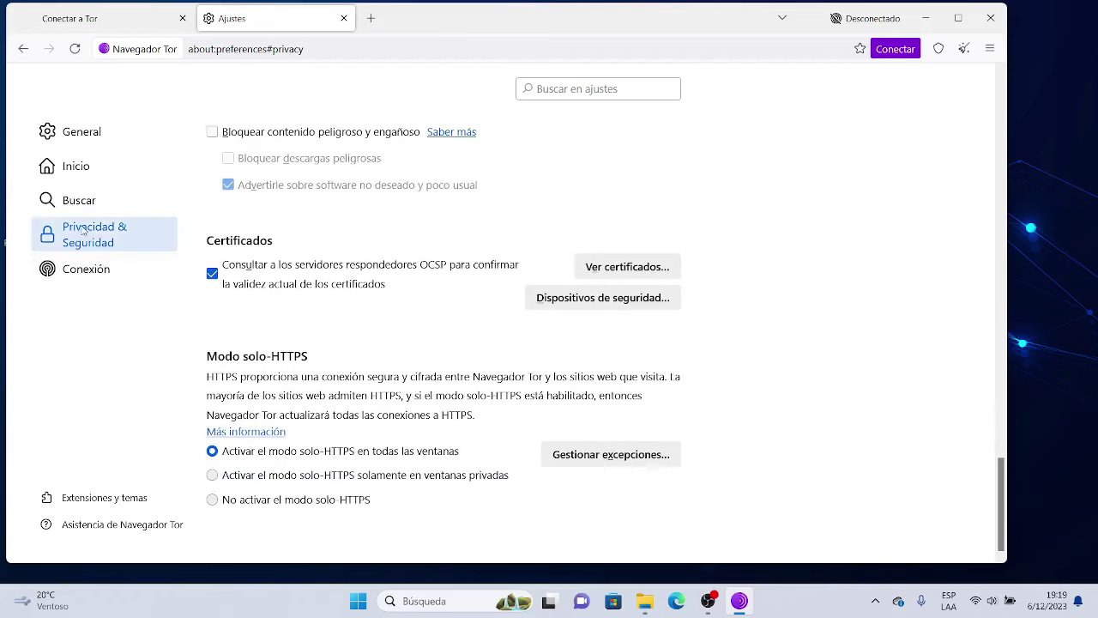
Review the Connection settings for quickstart, bridges and advanced options, then return to General and close the settings tab
left_click(97, 271)
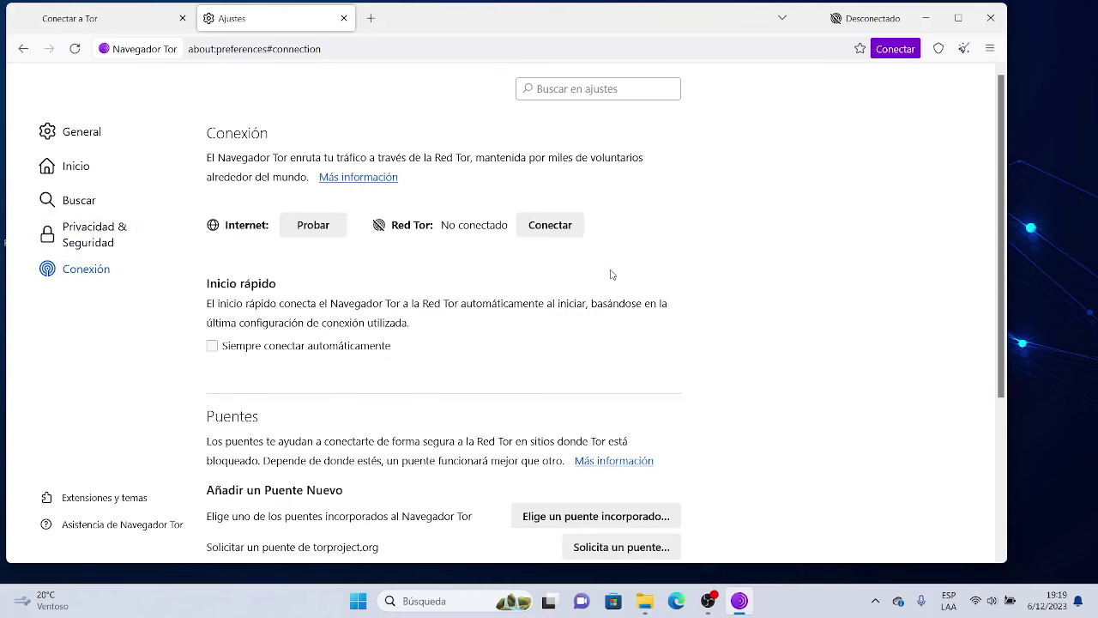
scroll(612, 274, "down", 3)
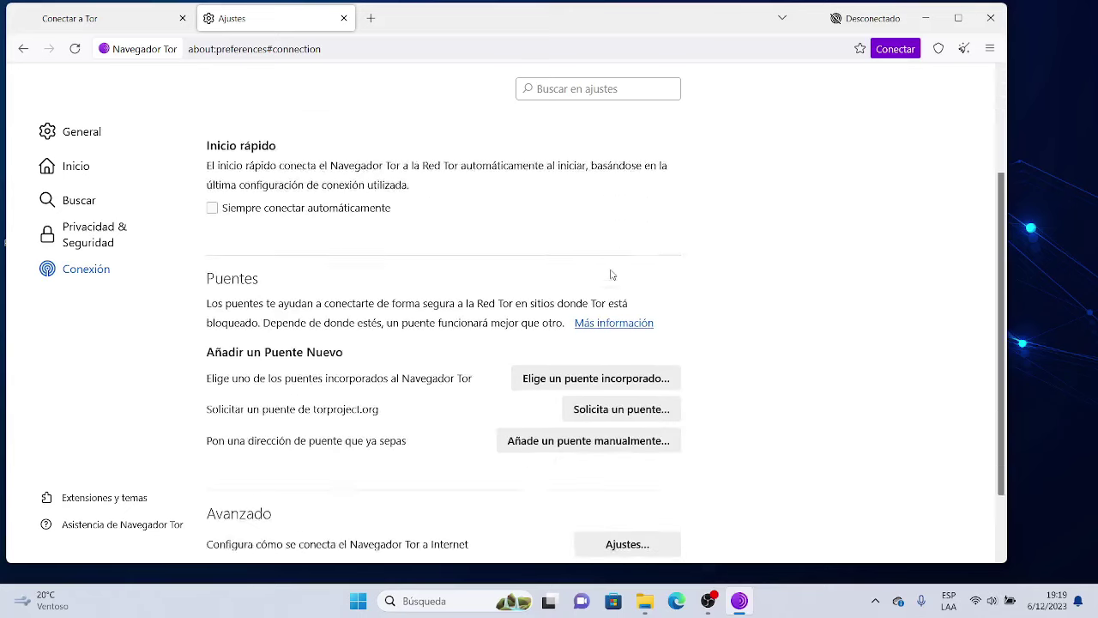
scroll(613, 274, "up", 3)
scroll(612, 275, "down", 3)
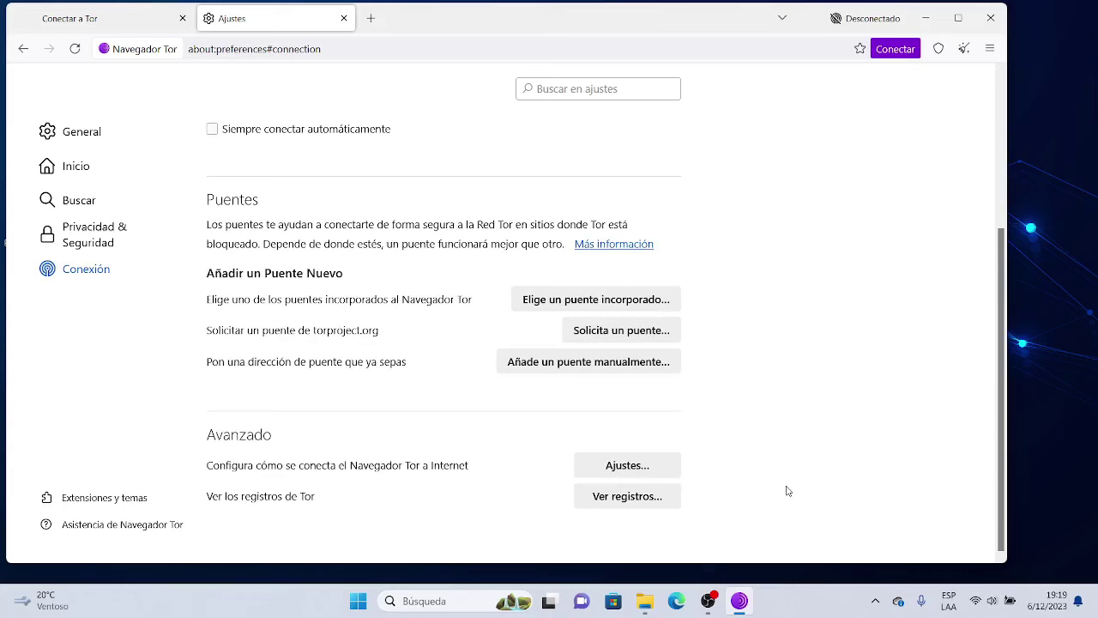
scroll(787, 490, "up", 3)
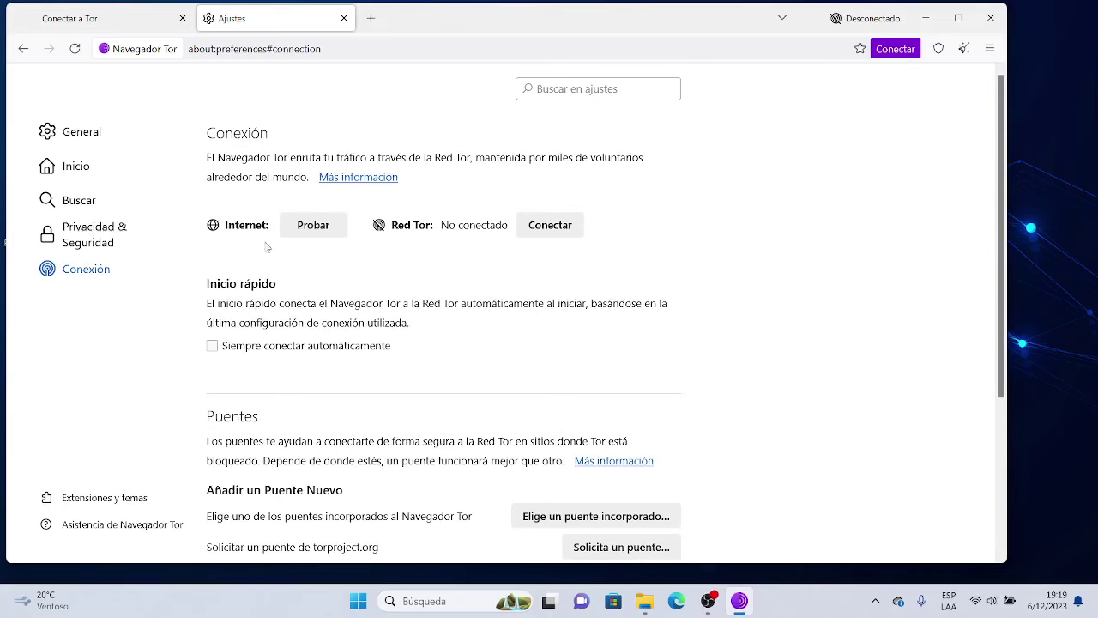
left_click(75, 133)
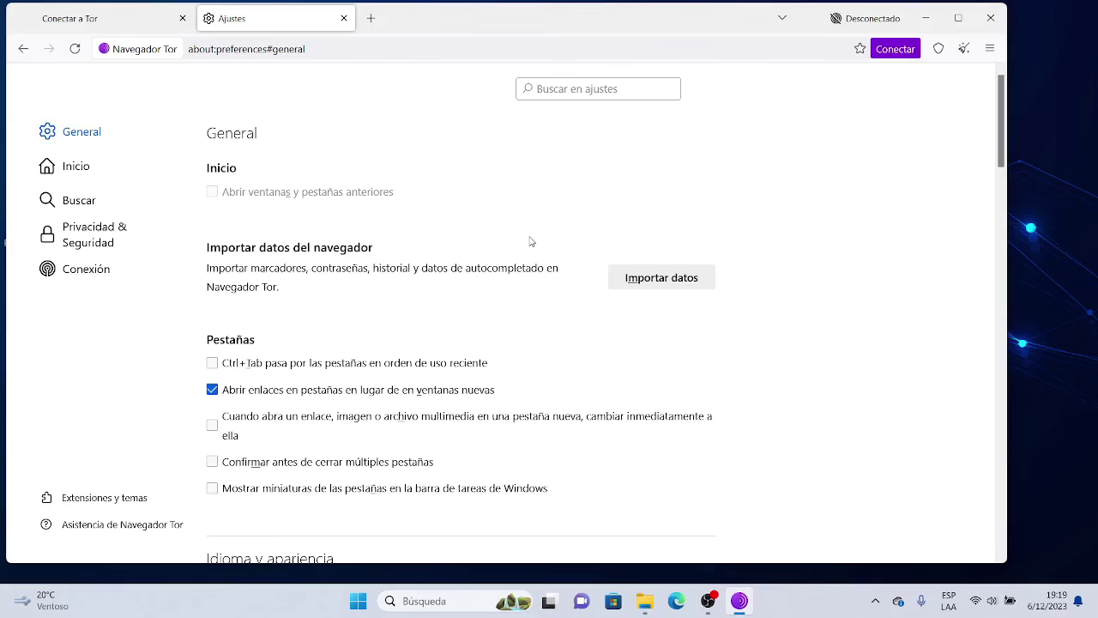
left_click(344, 18)
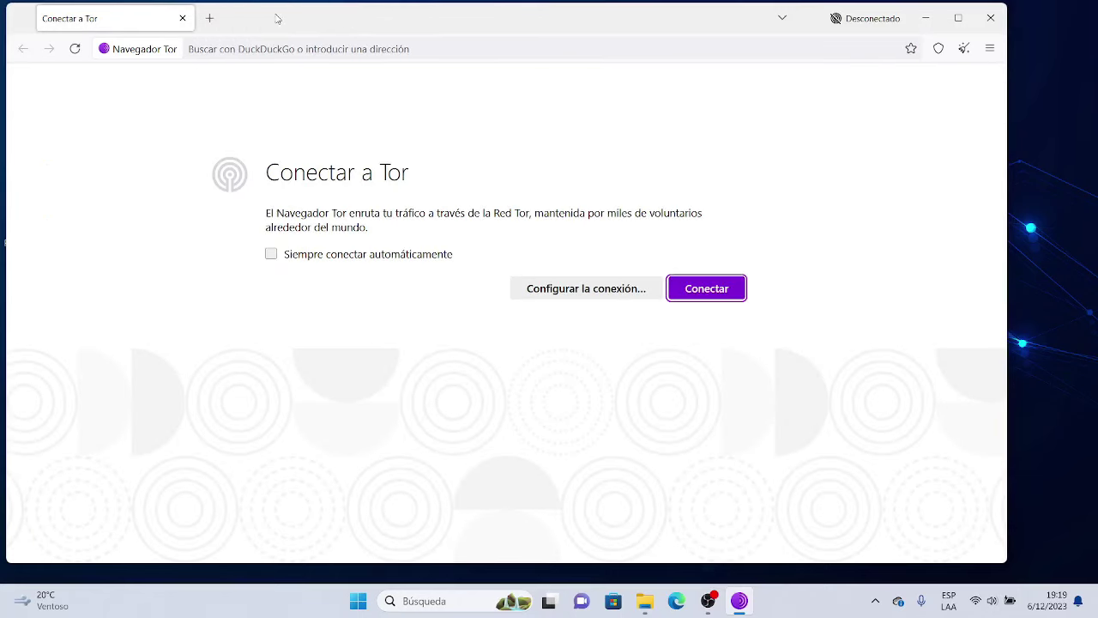
Turn automatic Tor connection on and off again, then review the connection configuration options and close them
left_click(271, 255)
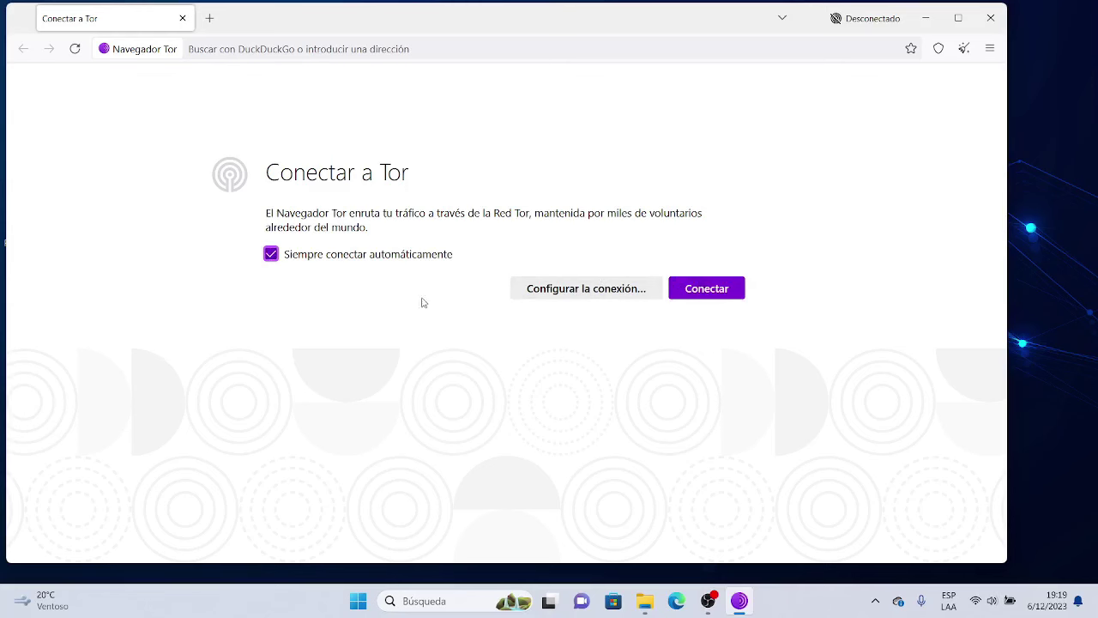
left_click(271, 254)
left_click(593, 295)
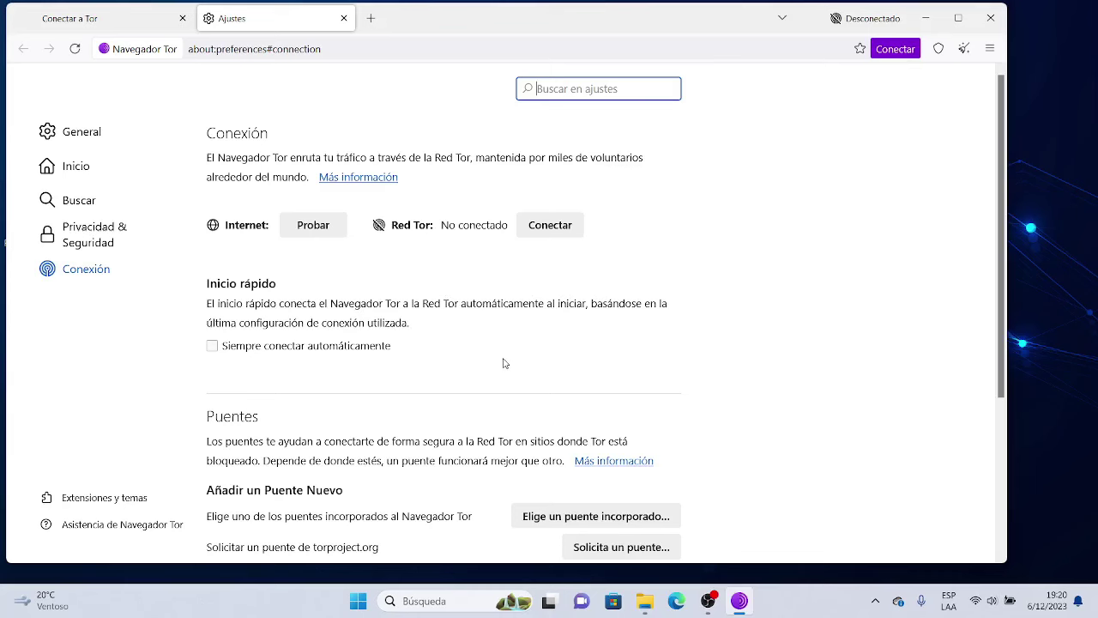
scroll(504, 363, "down", 3)
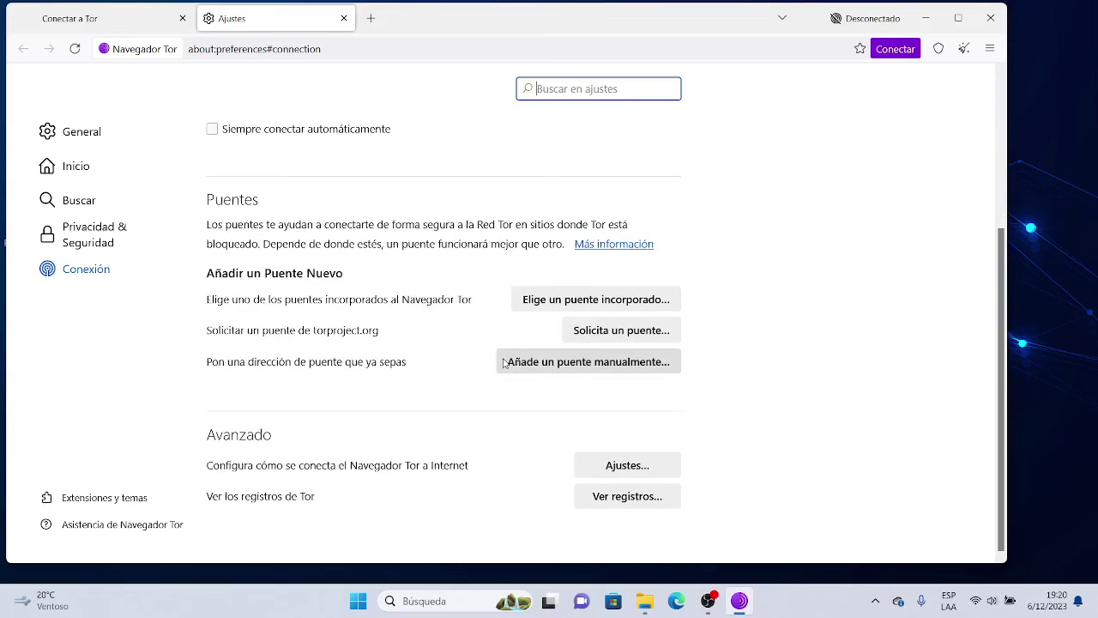
scroll(504, 363, "up", 1)
scroll(504, 363, "down", 1)
scroll(505, 363, "up", 3)
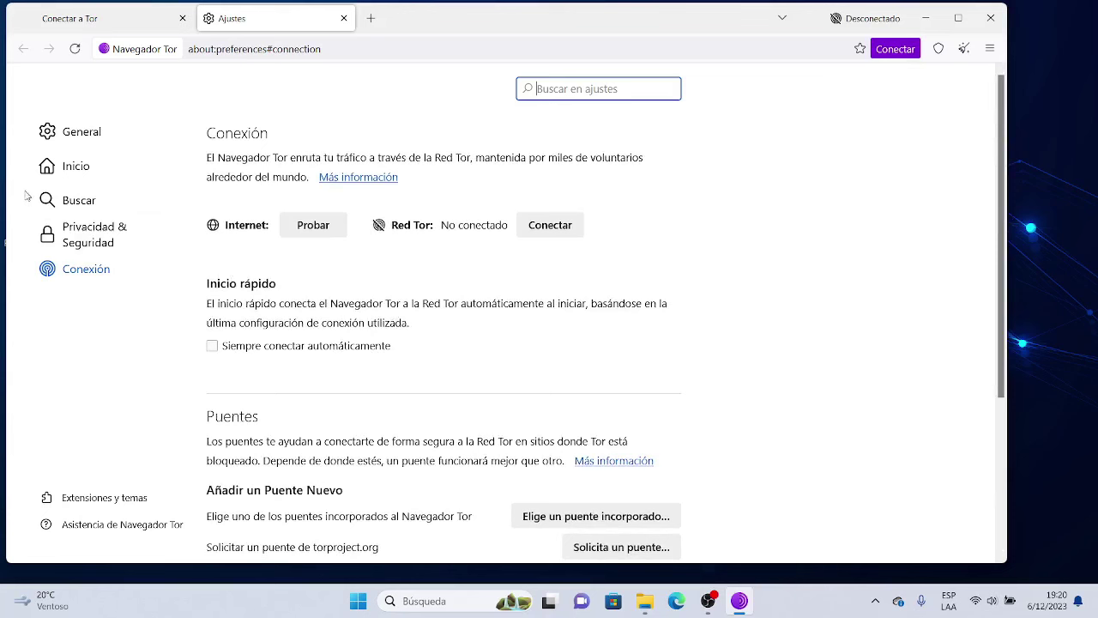
left_click(343, 18)
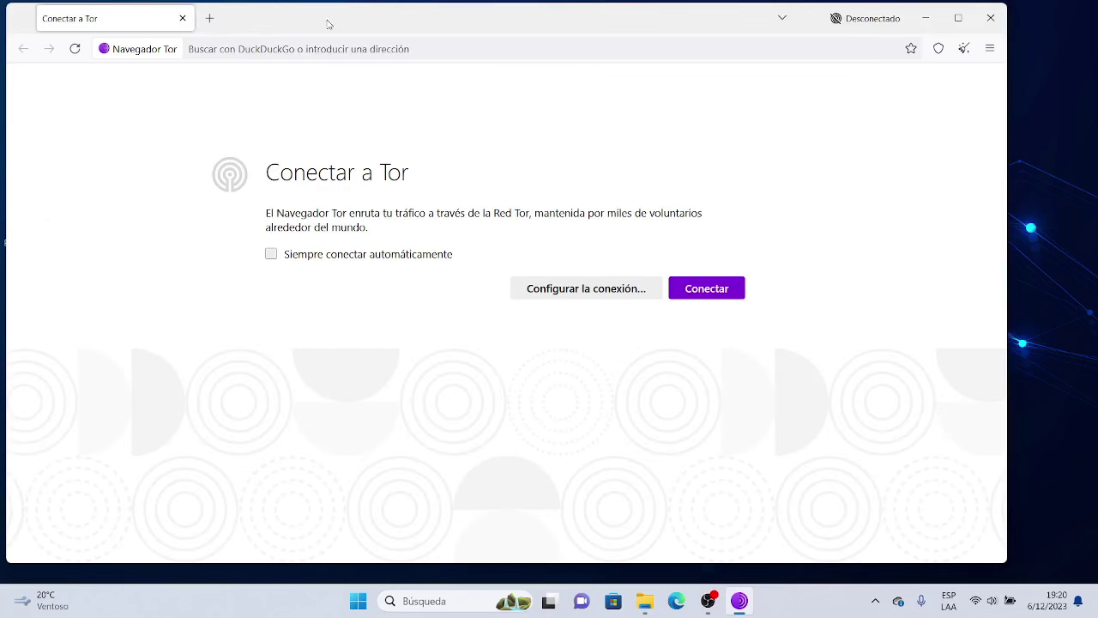
left_click(182, 18)
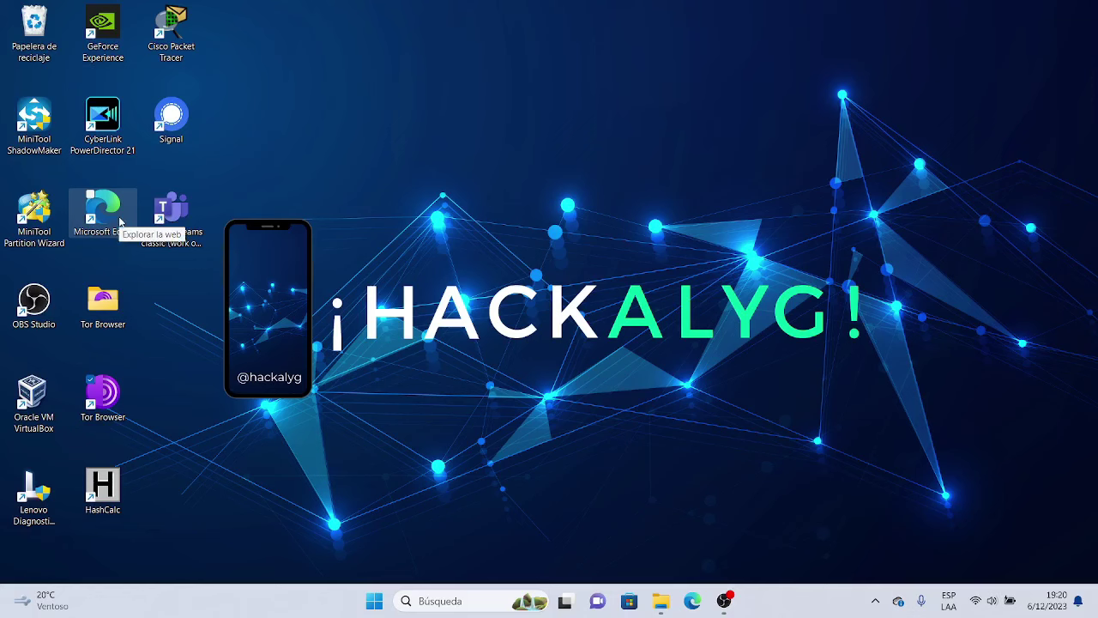
double_click(120, 221)
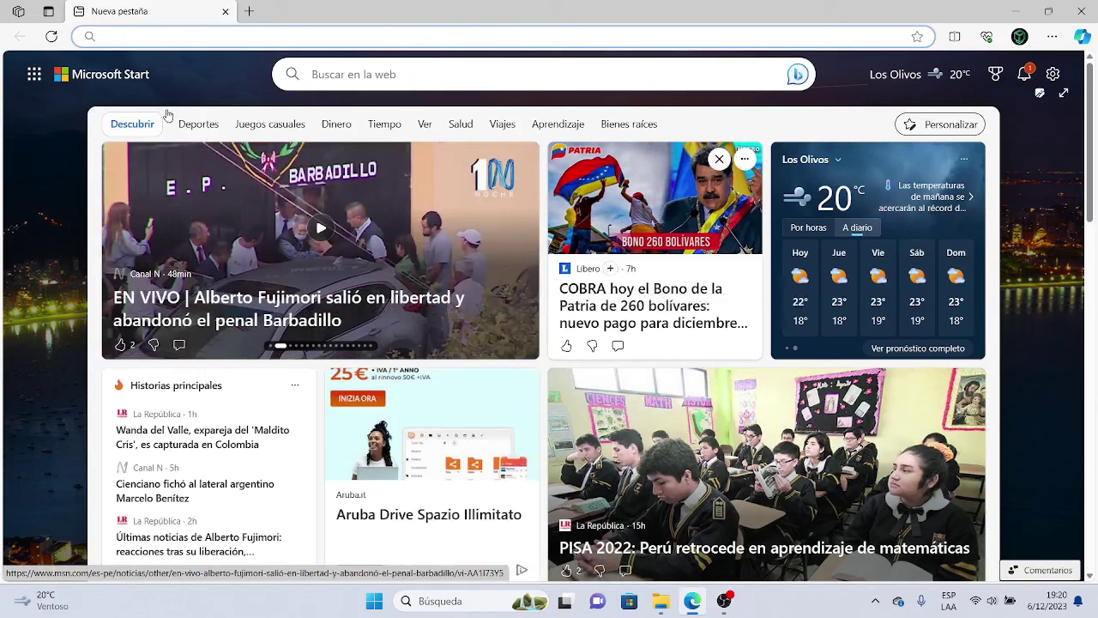
left_click(135, 35)
type("www")
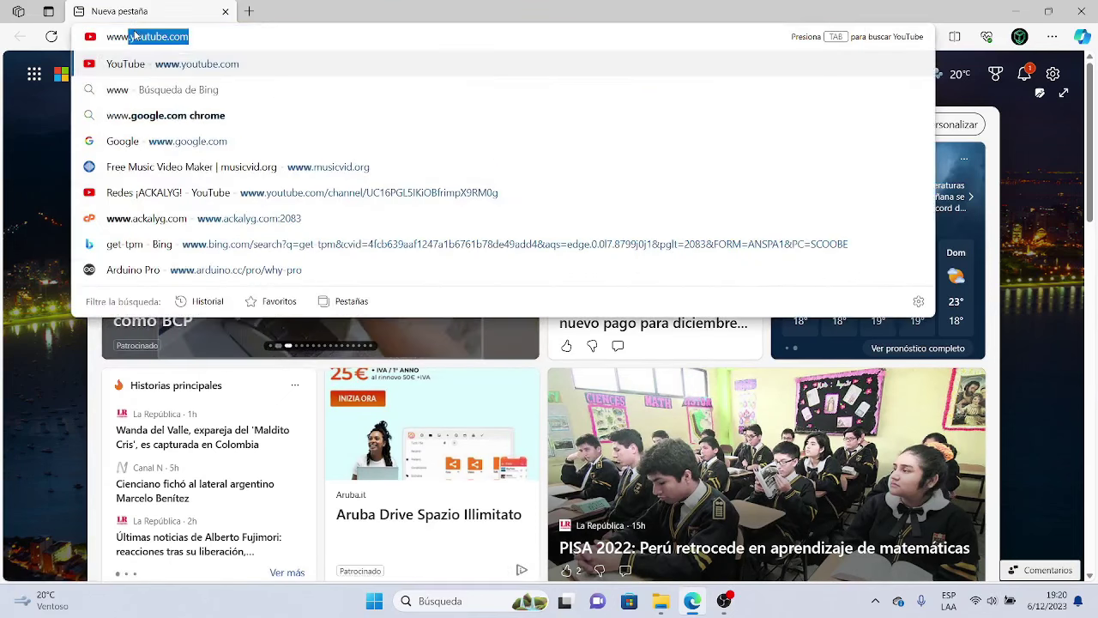
type(".")
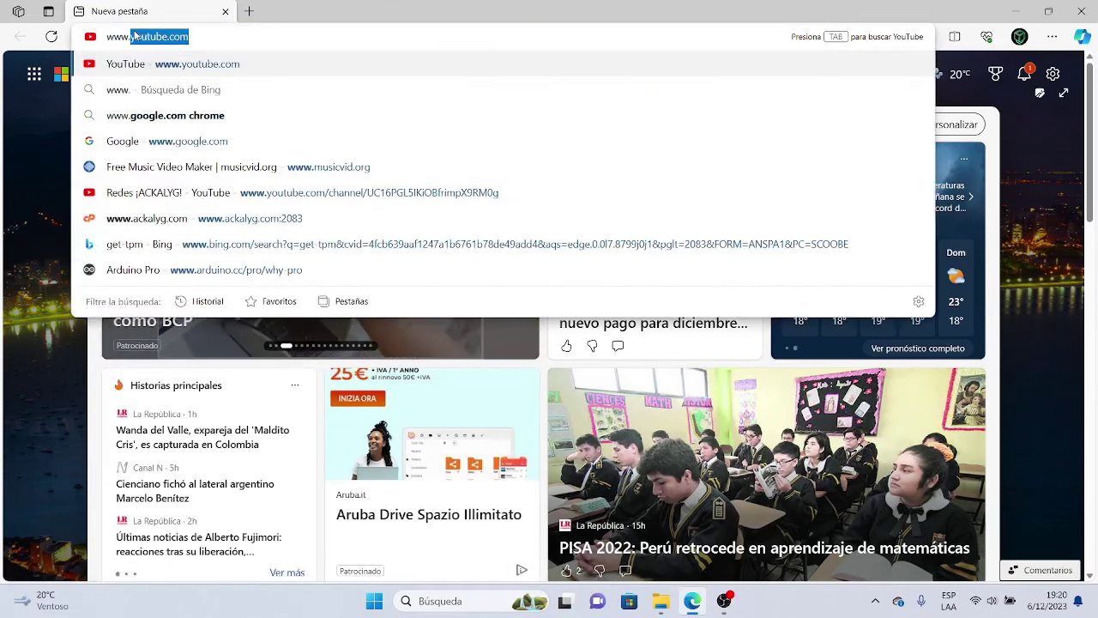
type("g")
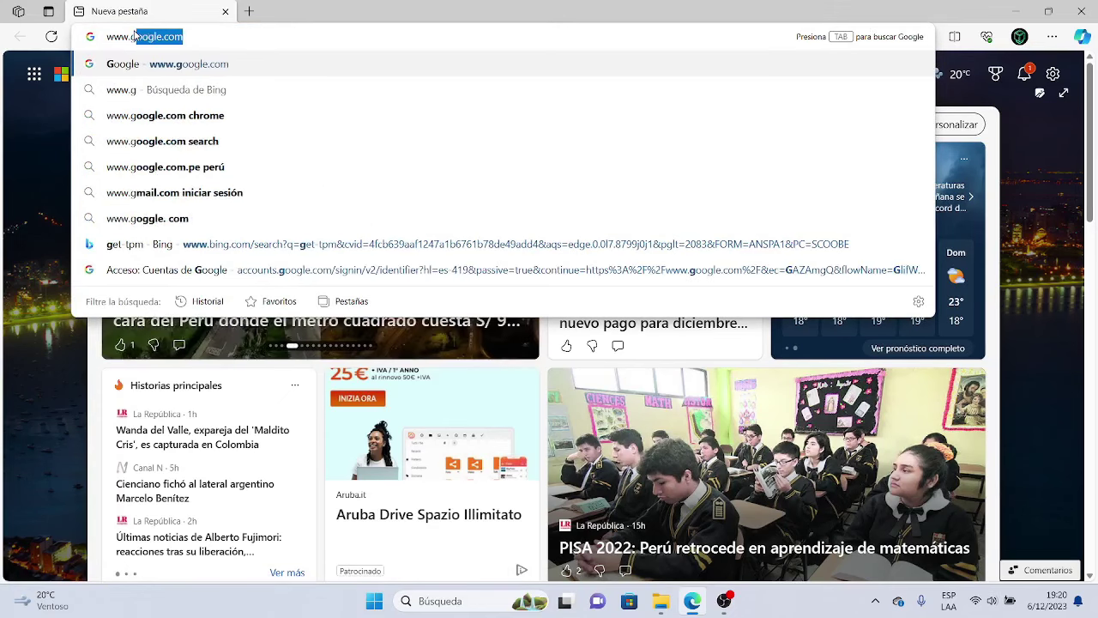
key("Return")
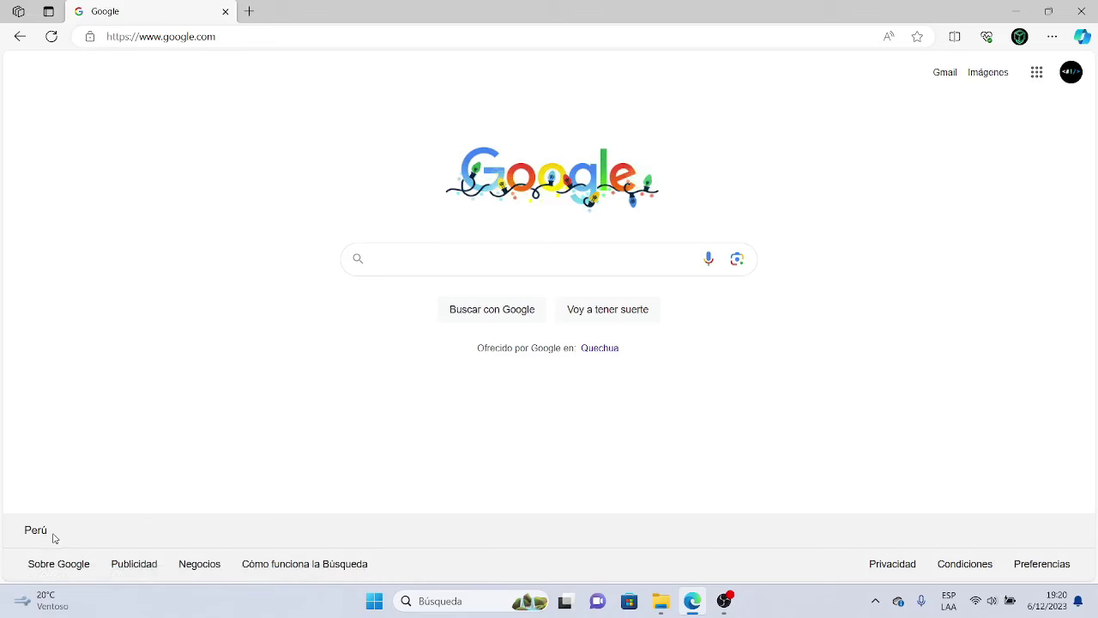
Search Google for "ackalyg", correcting the misspelled query
left_click(508, 258)
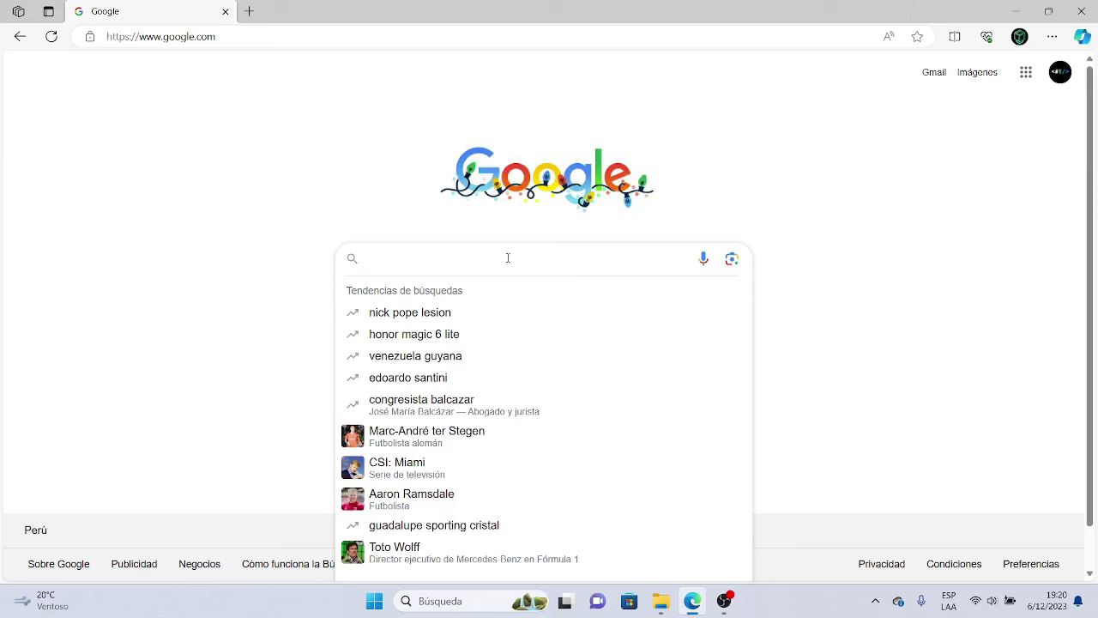
type("acjalyg")
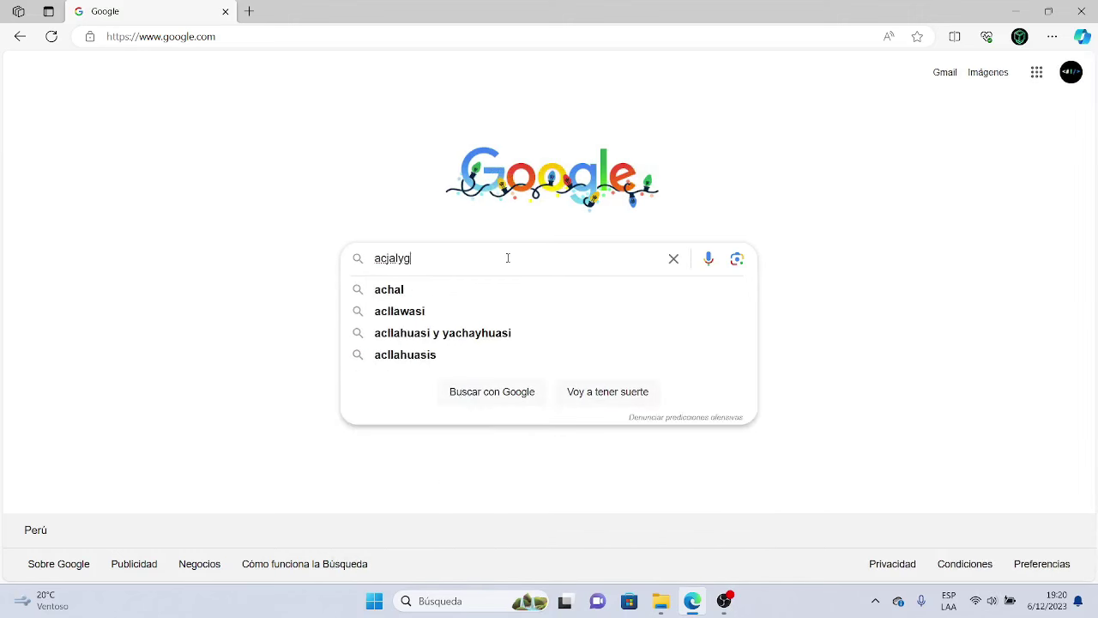
key("Return")
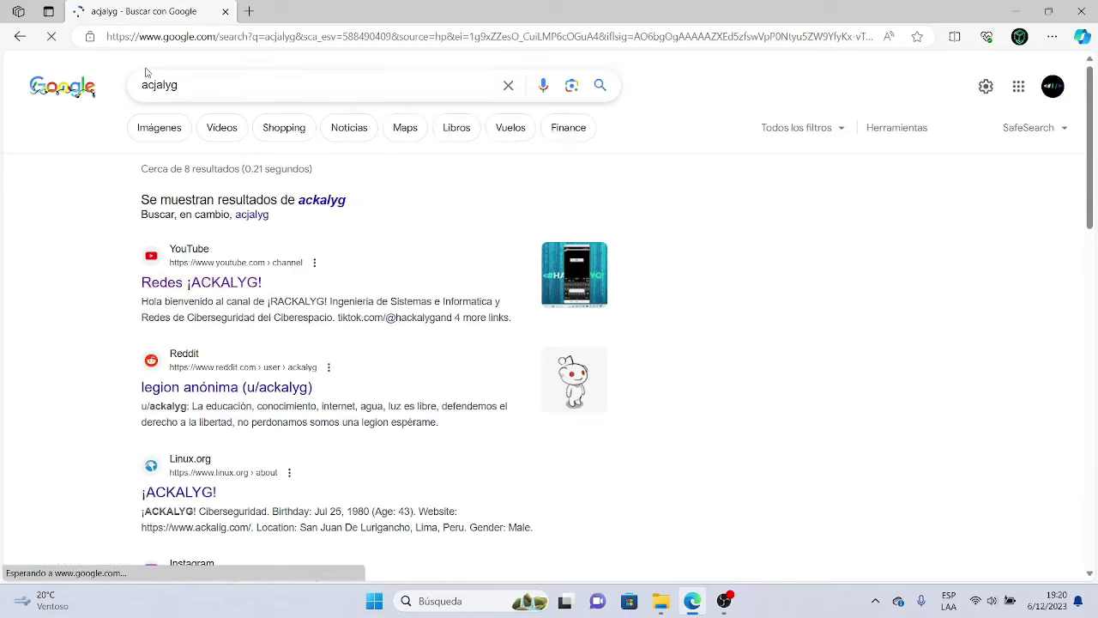
left_click(155, 85)
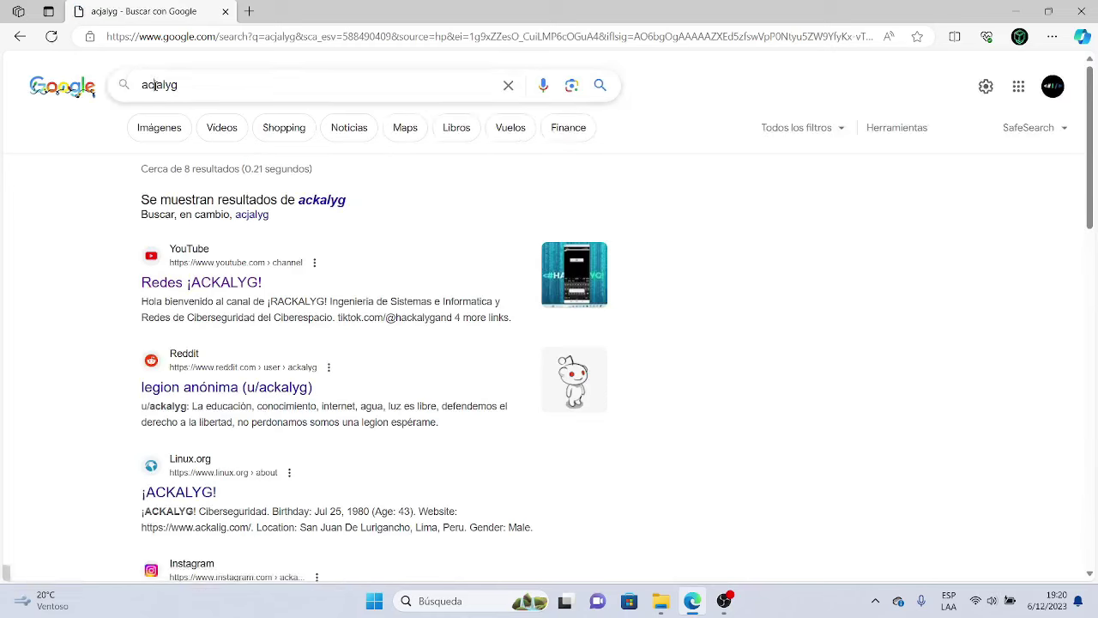
key("BackSpace")
type("k")
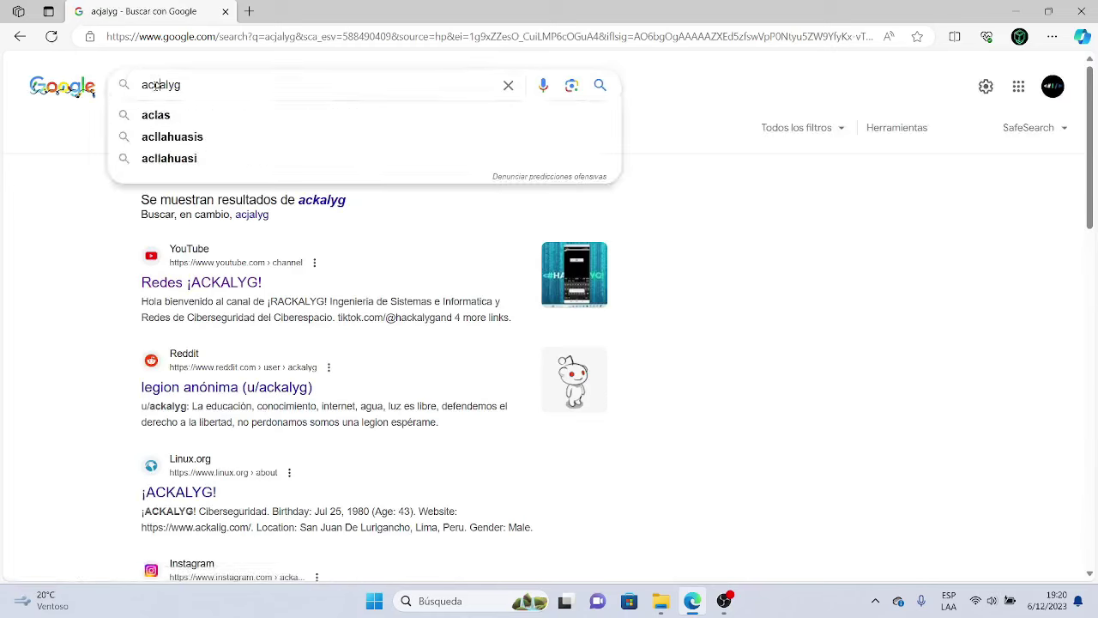
key("Return")
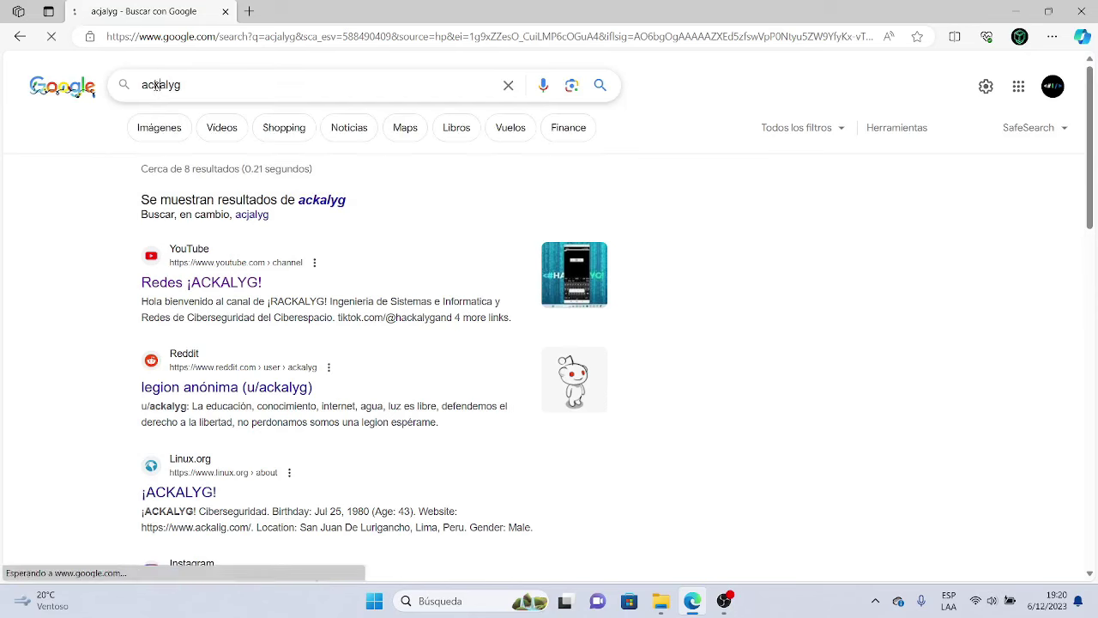
Examine the "ackalyg" results and the location details in the page footer, then close the results tab
scroll(657, 522, "down", 15)
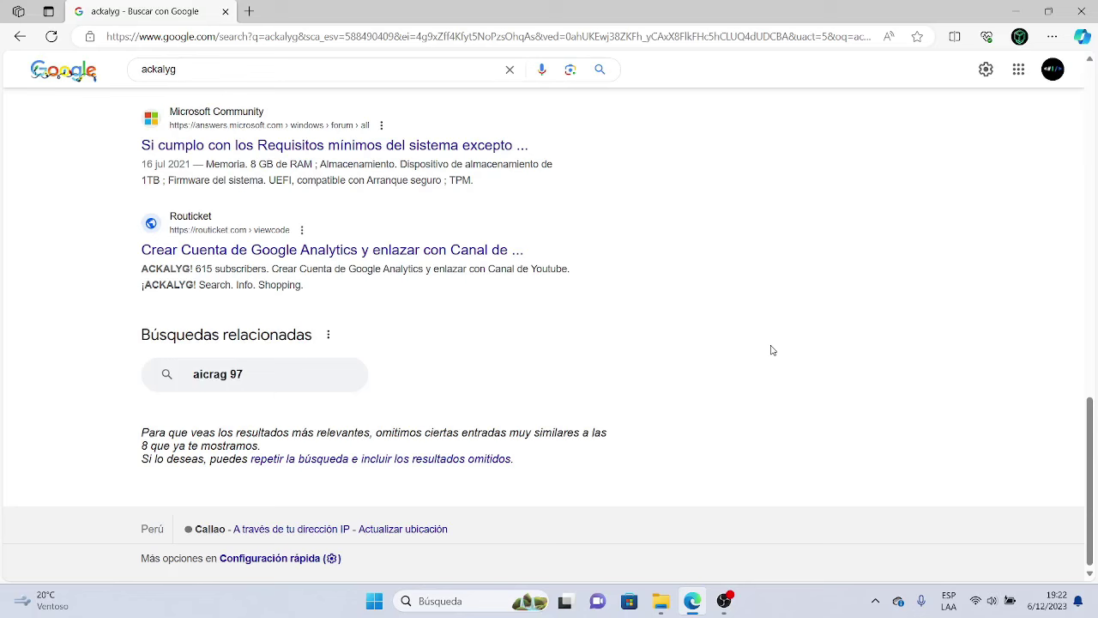
scroll(771, 350, "up", 12)
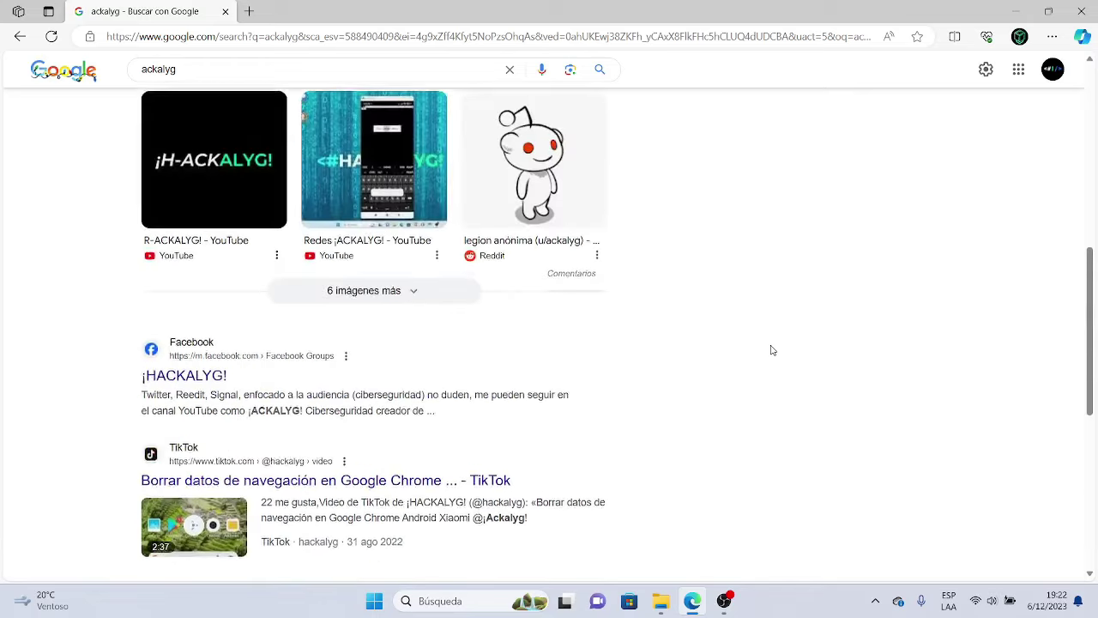
scroll(771, 350, "up", 2)
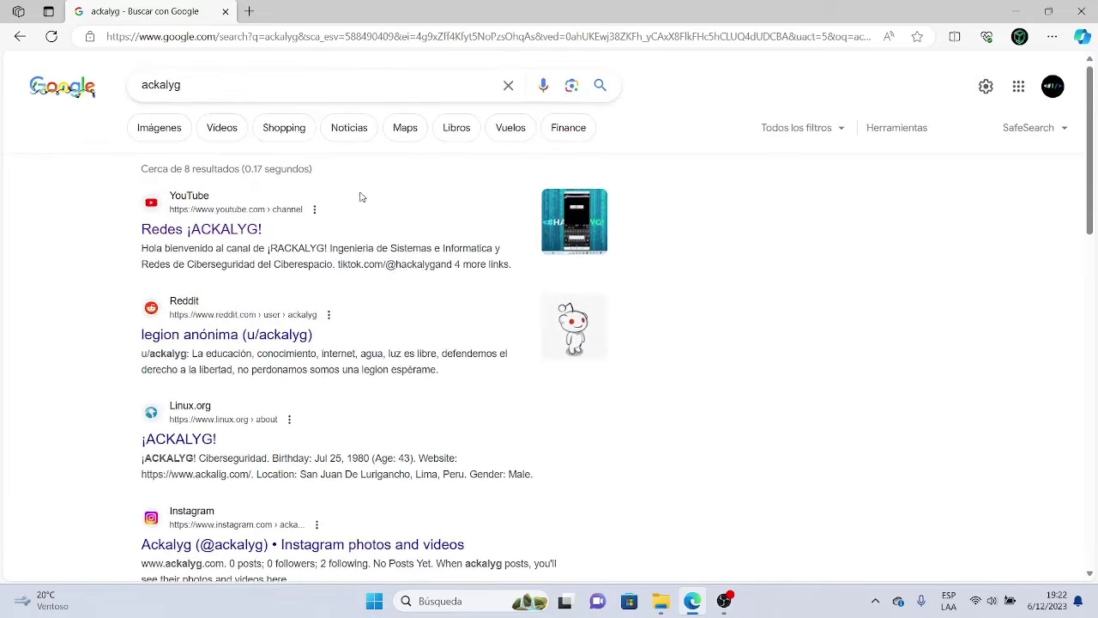
scroll(465, 301, "down", 14)
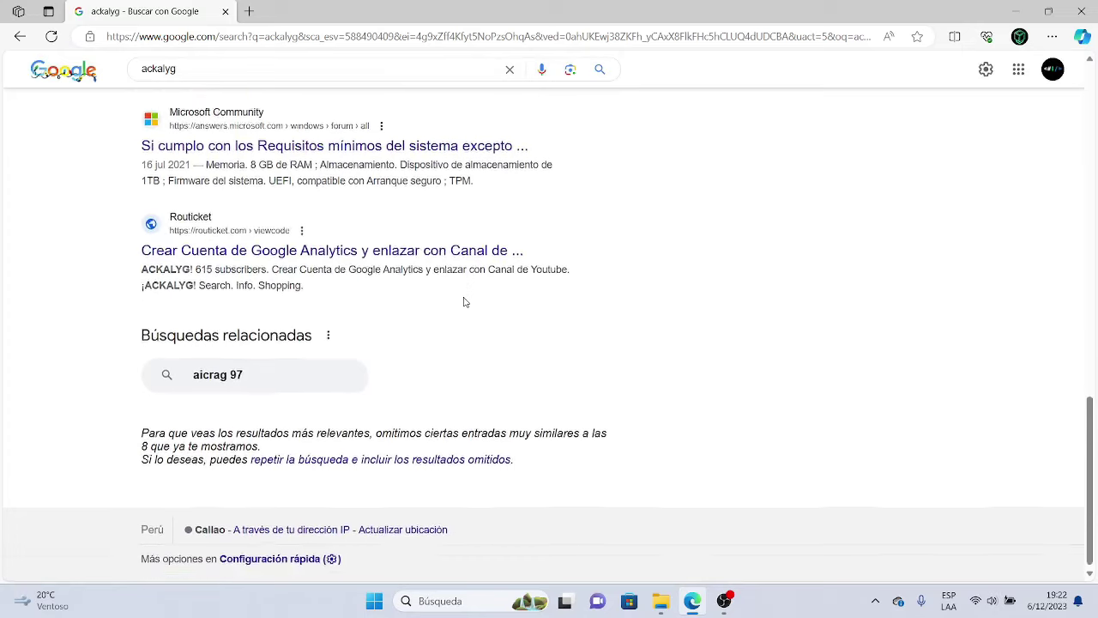
scroll(465, 301, "up", 14)
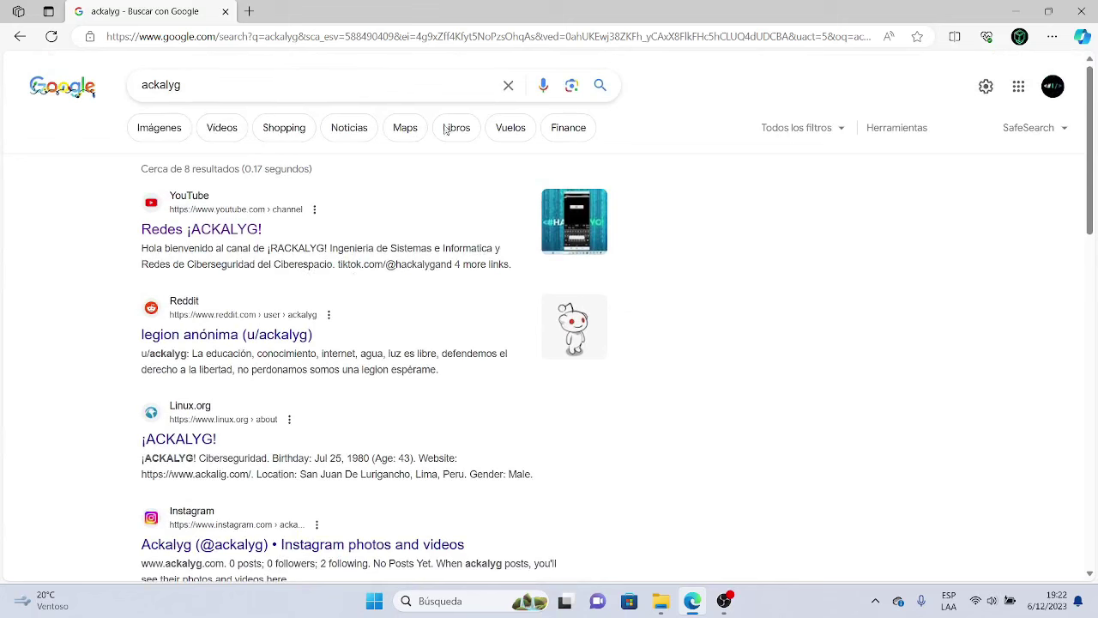
left_click(226, 12)
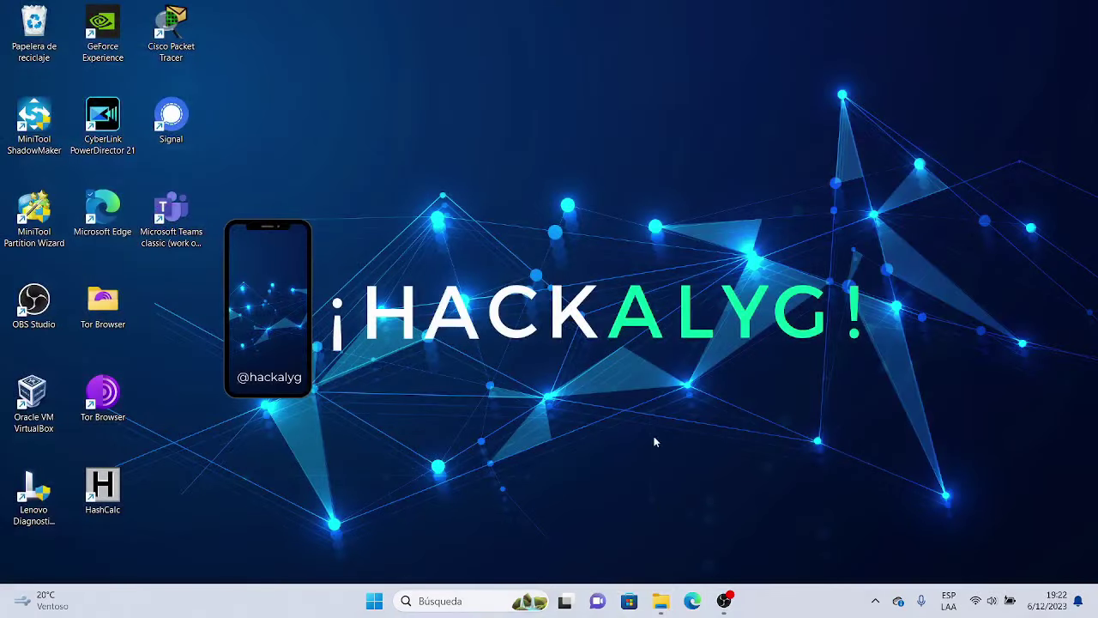
Open duckduckgo.com in Microsoft Edge
left_click(691, 602)
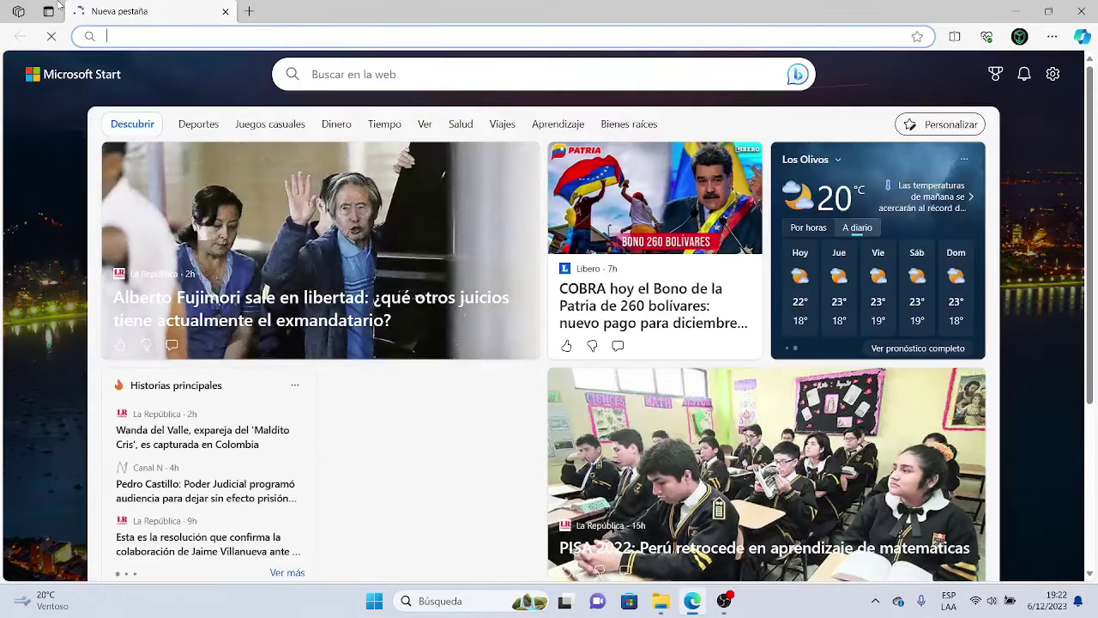
type("duckduckgo.com")
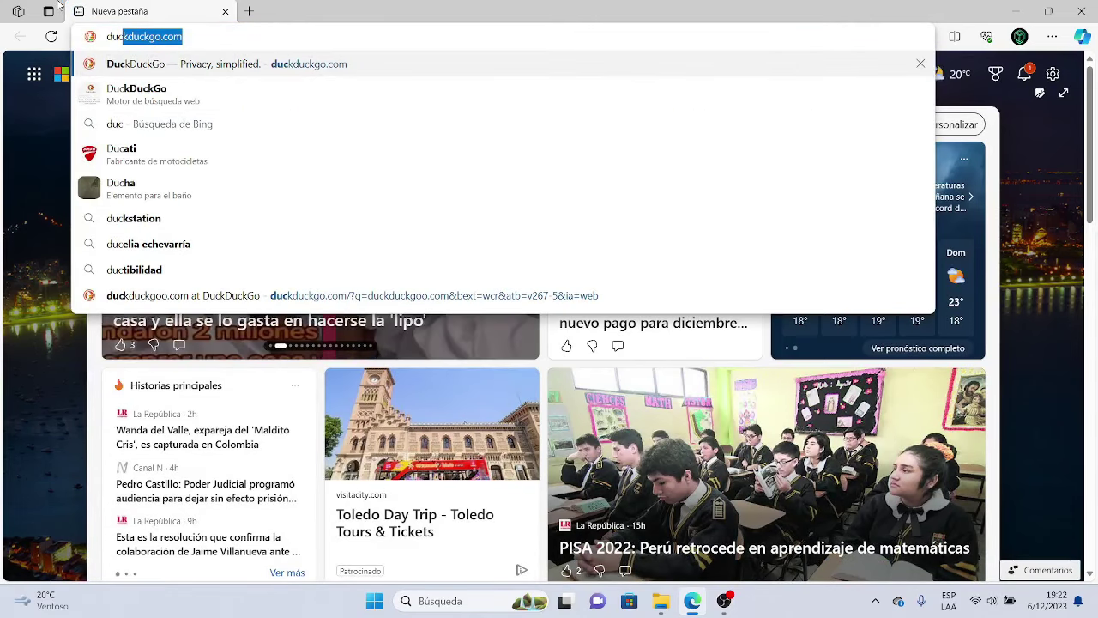
key("Right")
key("Return")
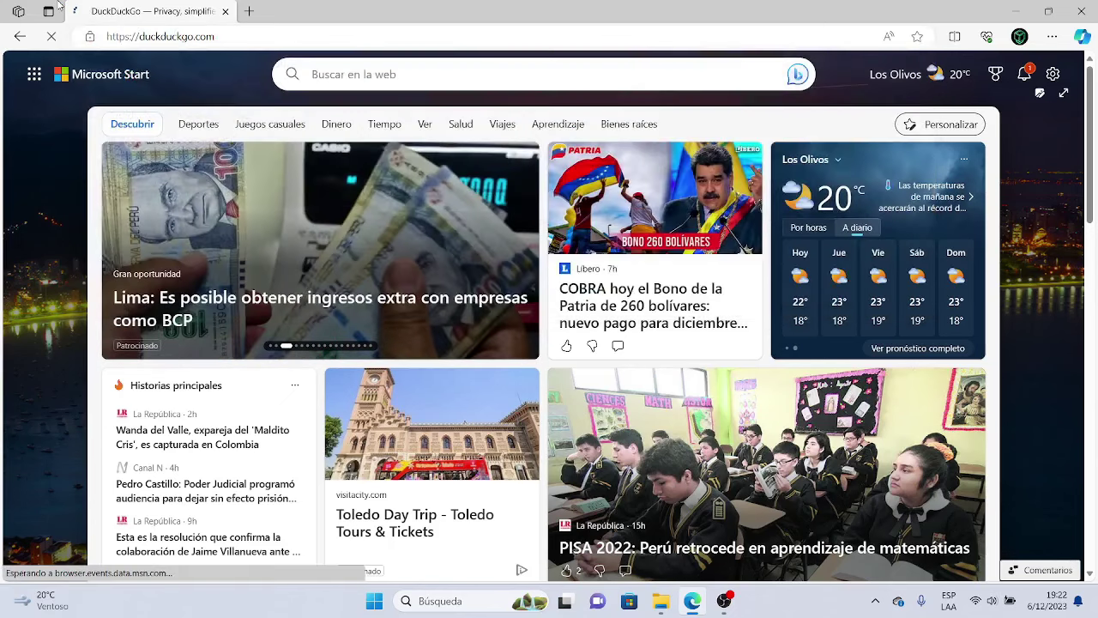
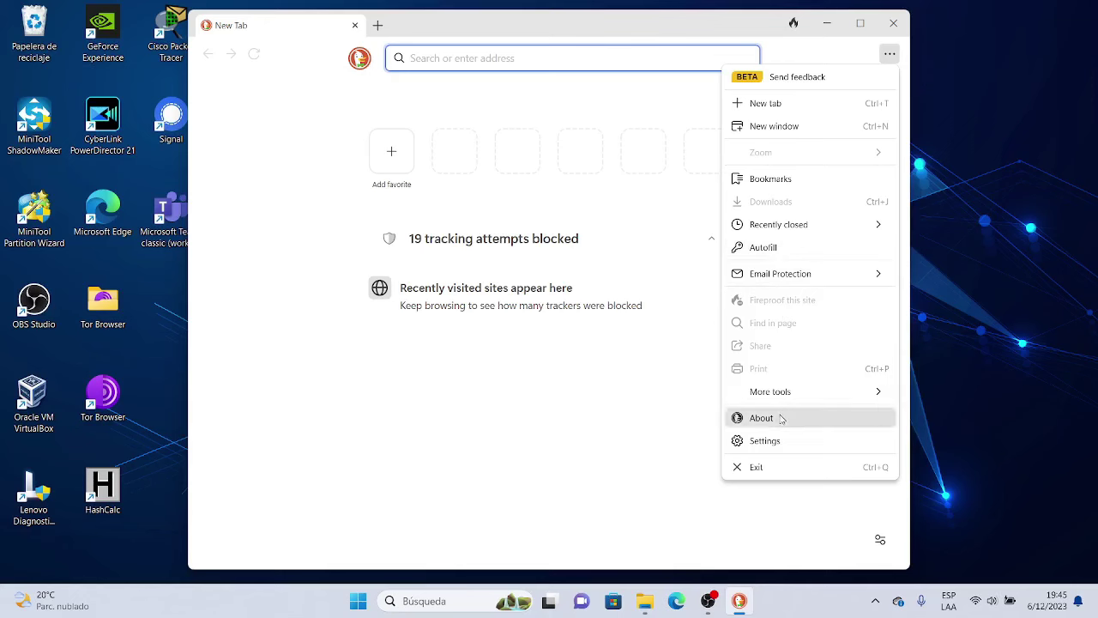
View the DuckDuckGo browser's version information and close it
left_click(781, 419)
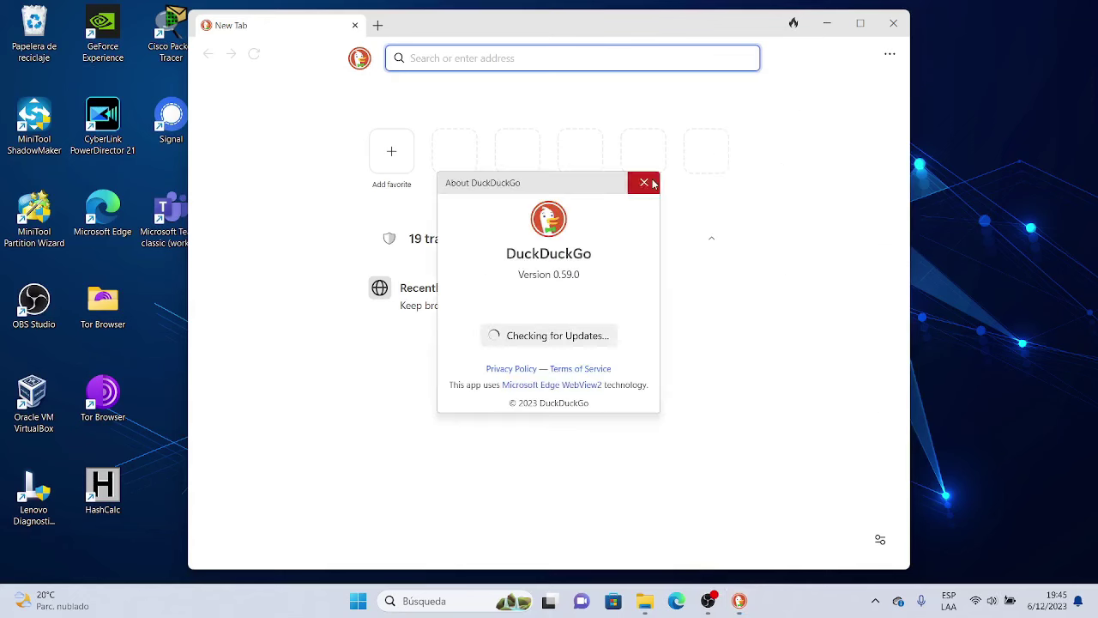
left_click(652, 185)
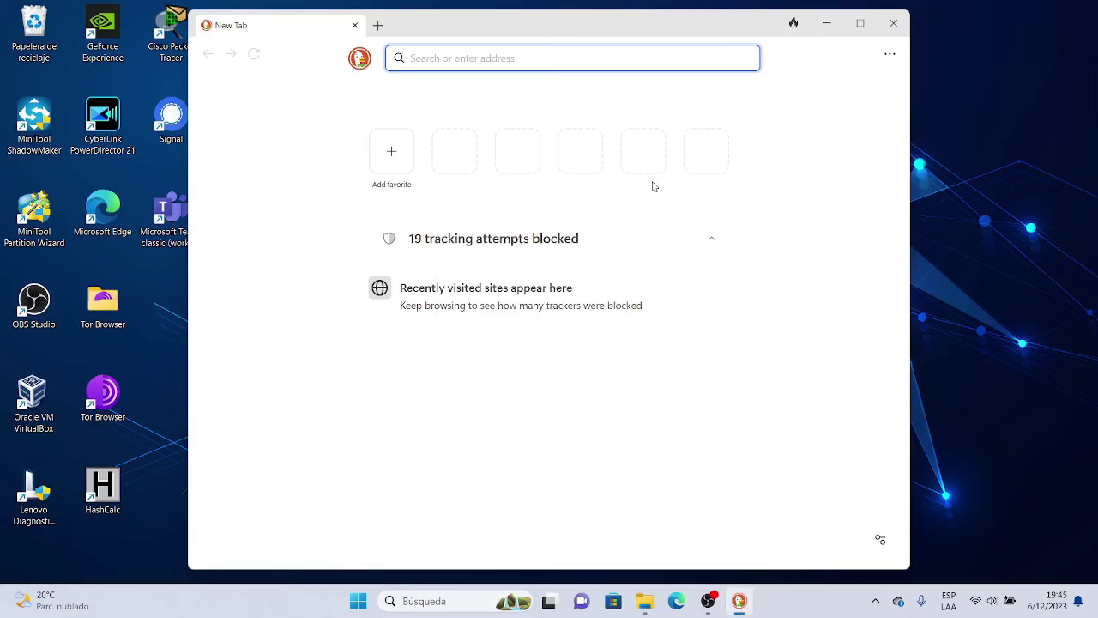
Open the DuckDuckGo browser settings in a maximized window and set the theme to Dark
left_click(889, 54)
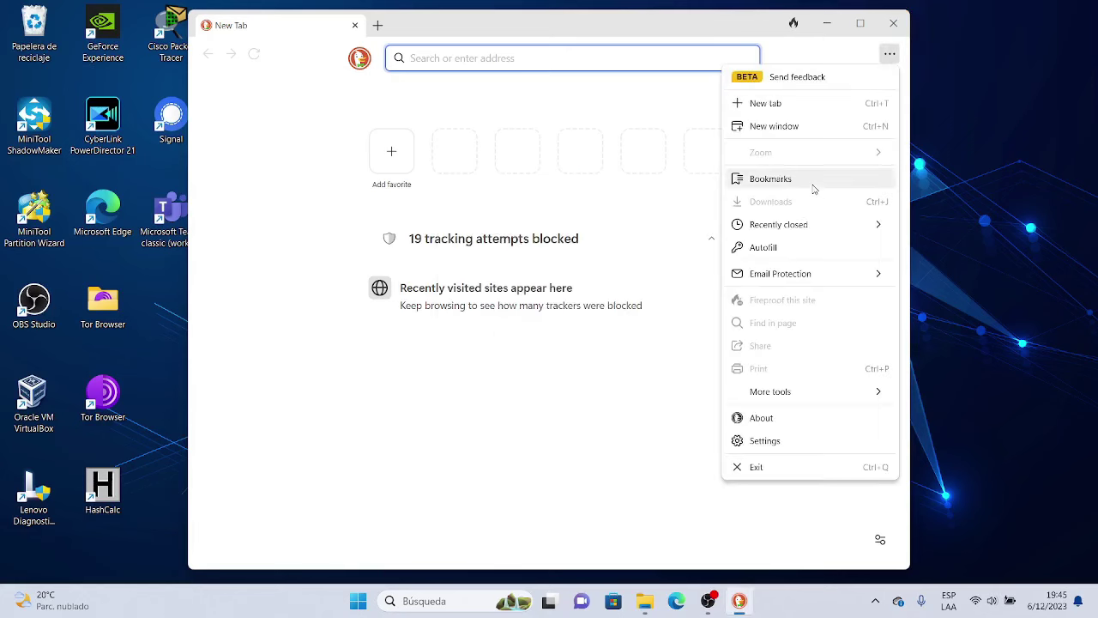
left_click(746, 439)
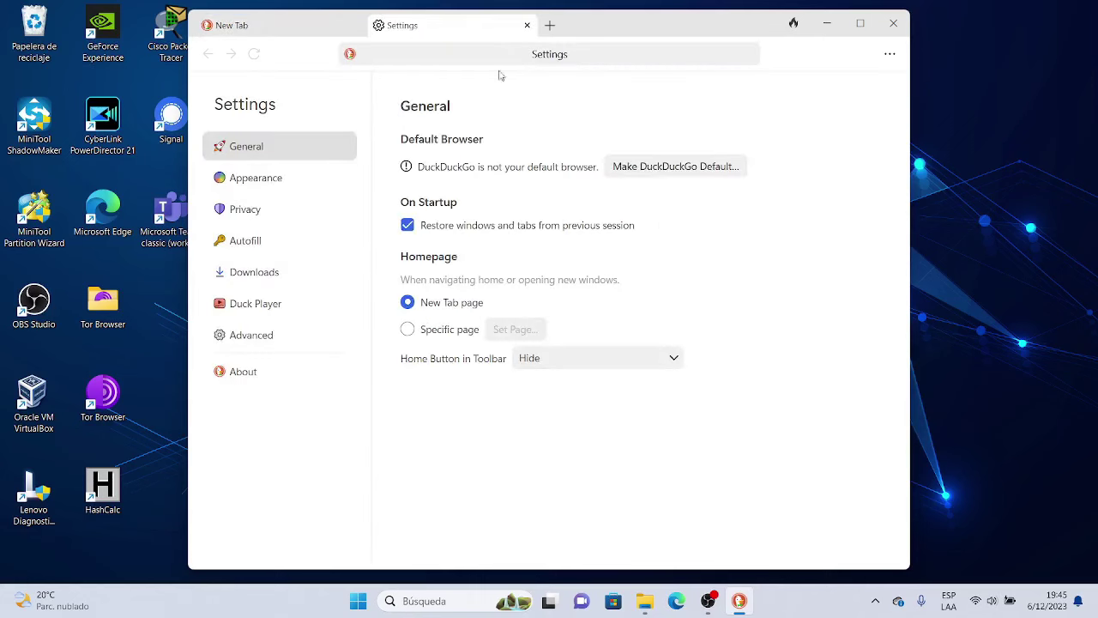
left_click(861, 23)
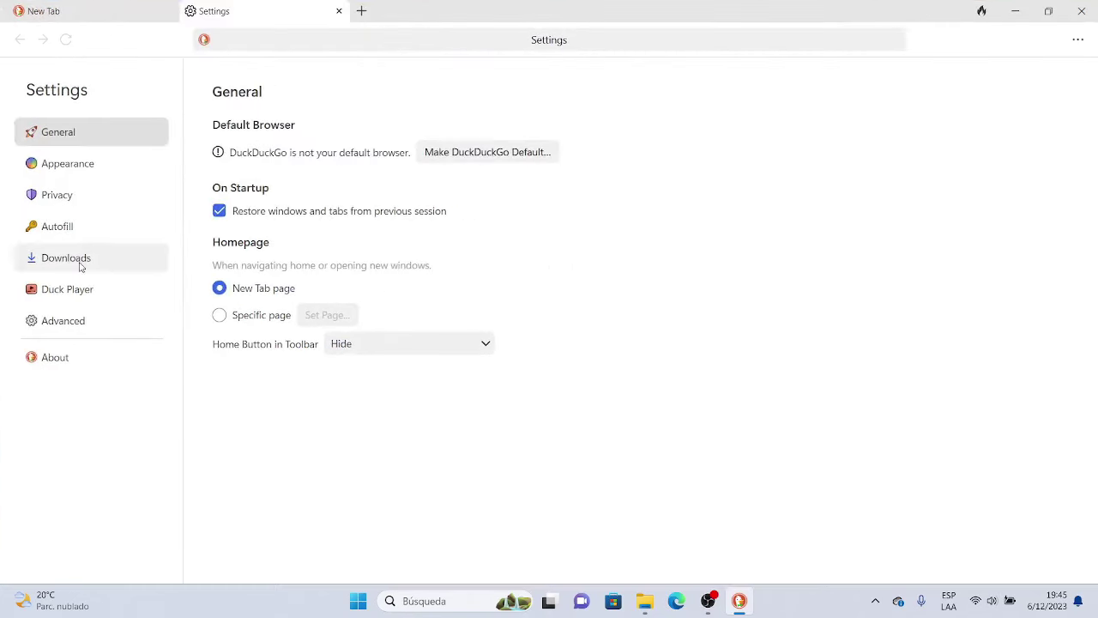
left_click(103, 168)
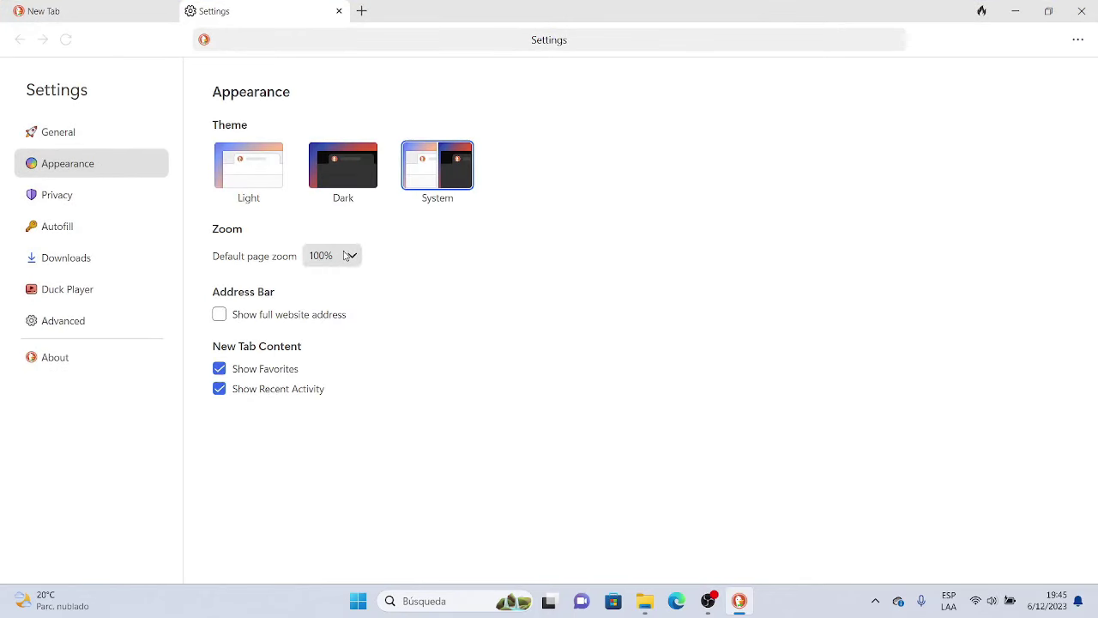
left_click(350, 205)
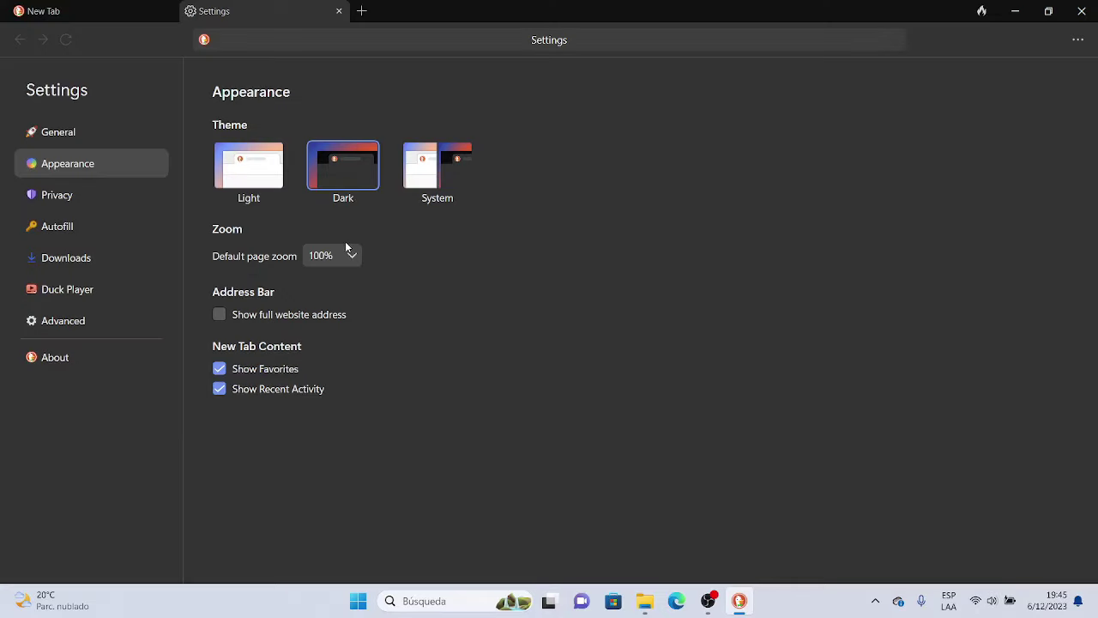
Toggle DuckDuckGo's management of cookie consent pop-ups on and back off in the privacy settings
left_click(50, 198)
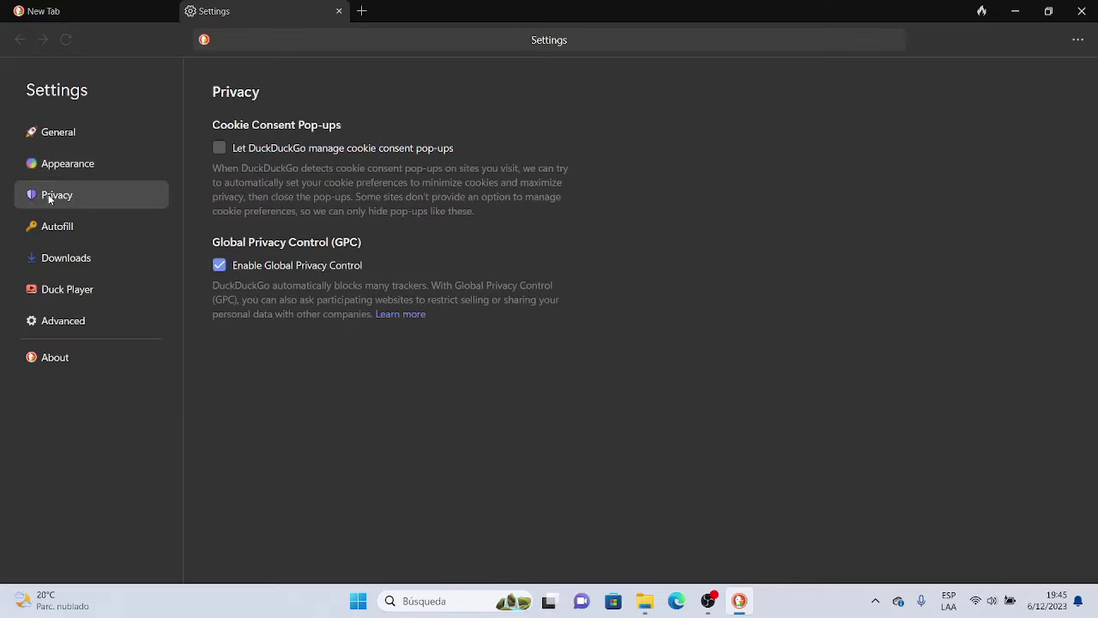
left_click(224, 147)
left_click(222, 147)
Review the Autofill, Downloads, Duck Player, Advanced and About settings, then close the DuckDuckGo browser's tabs
left_click(56, 226)
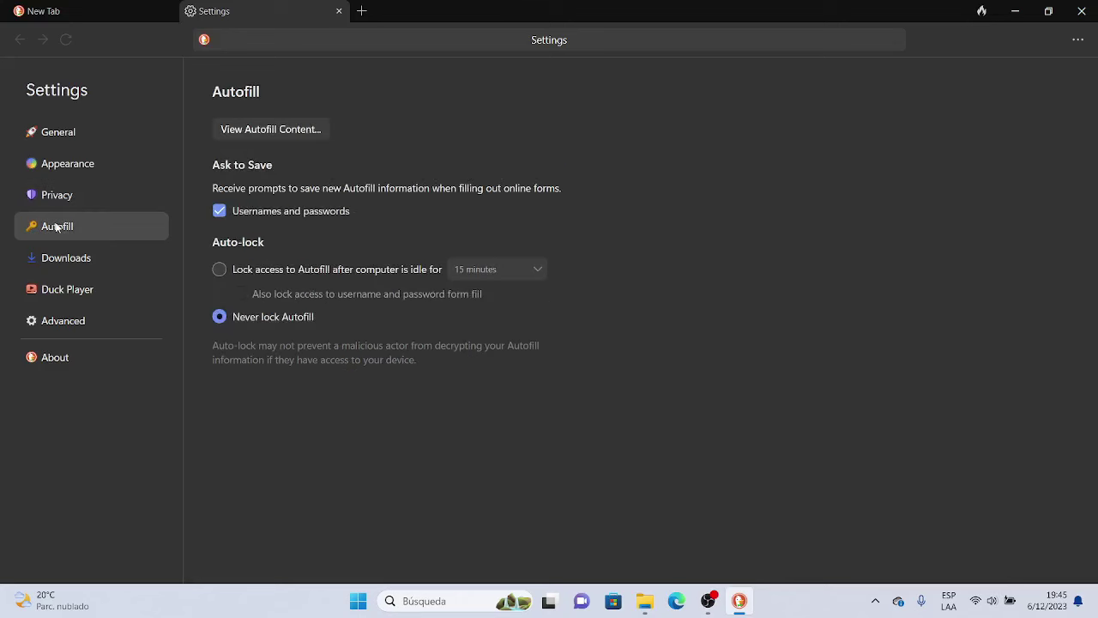
left_click(92, 259)
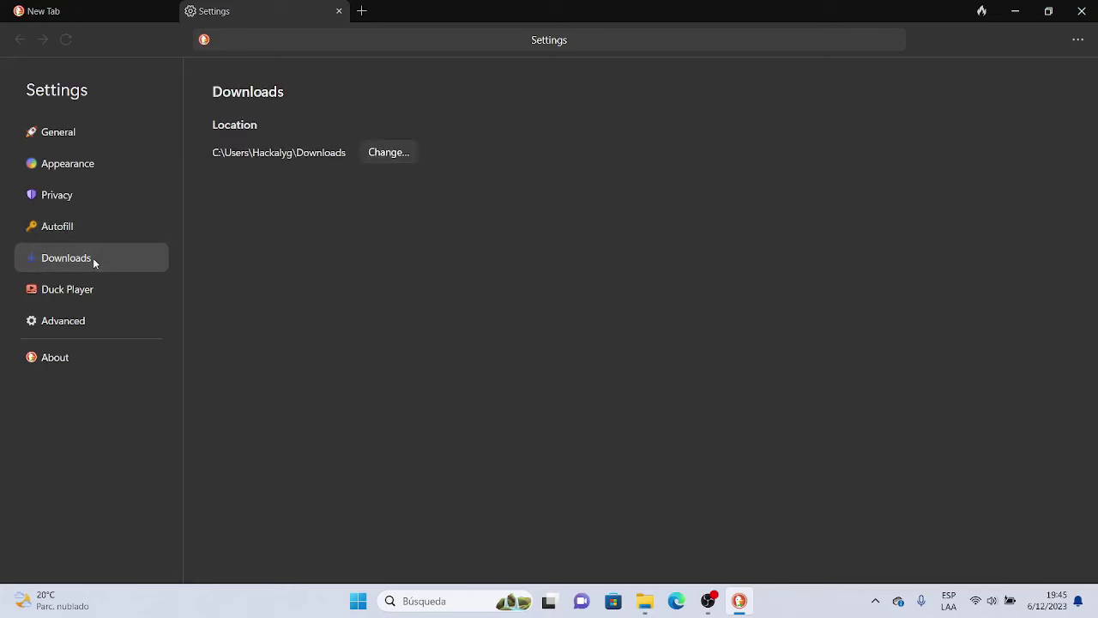
left_click(68, 295)
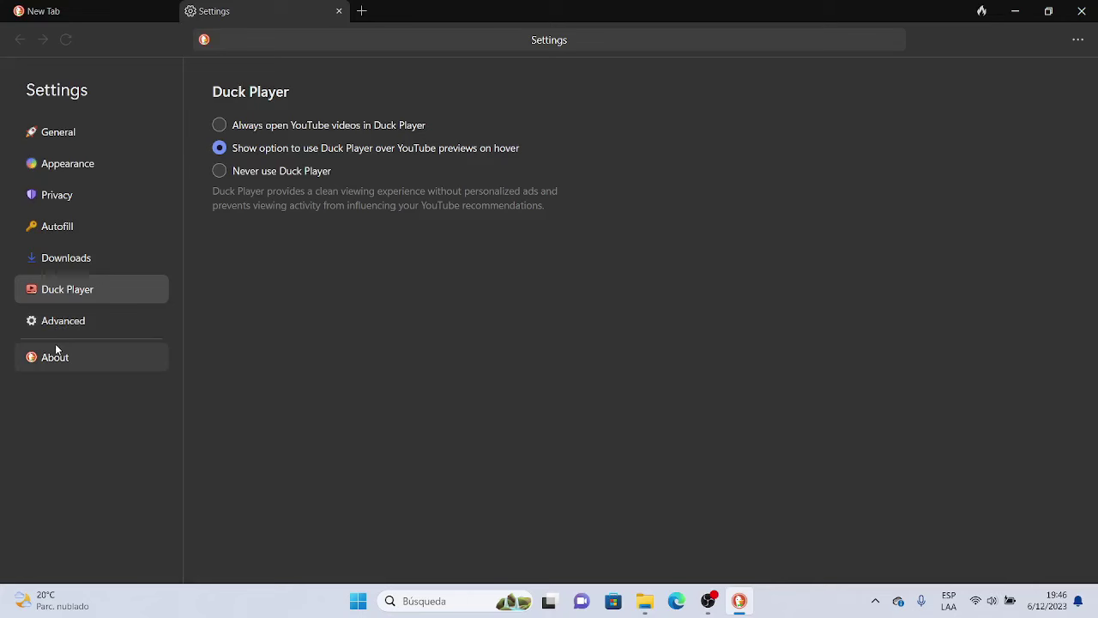
left_click(62, 326)
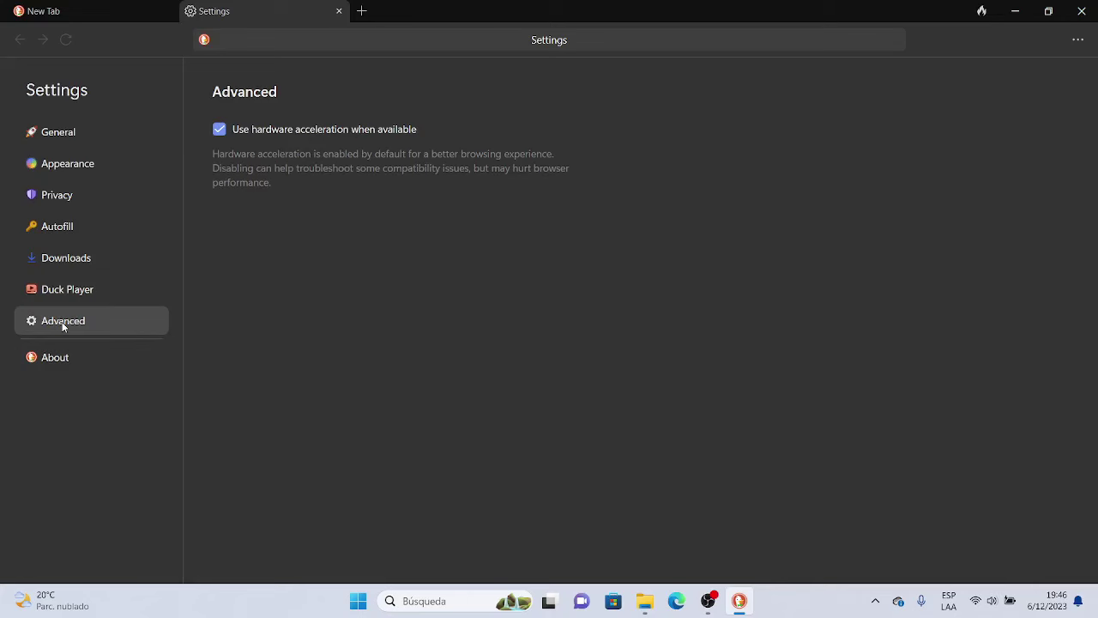
left_click(66, 359)
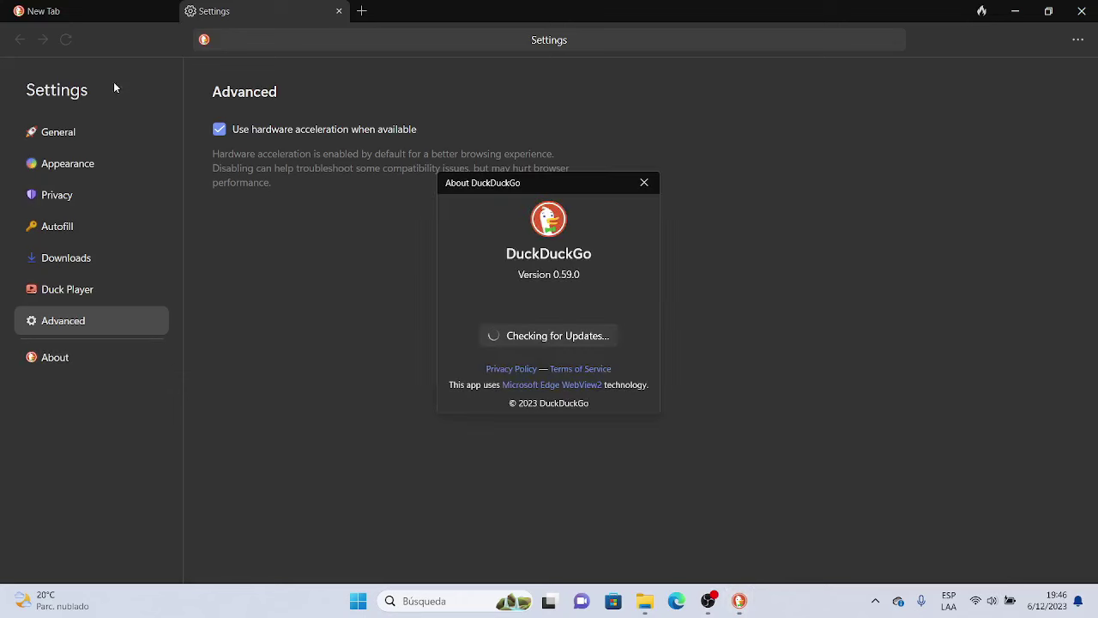
left_click(337, 11)
left_click(167, 12)
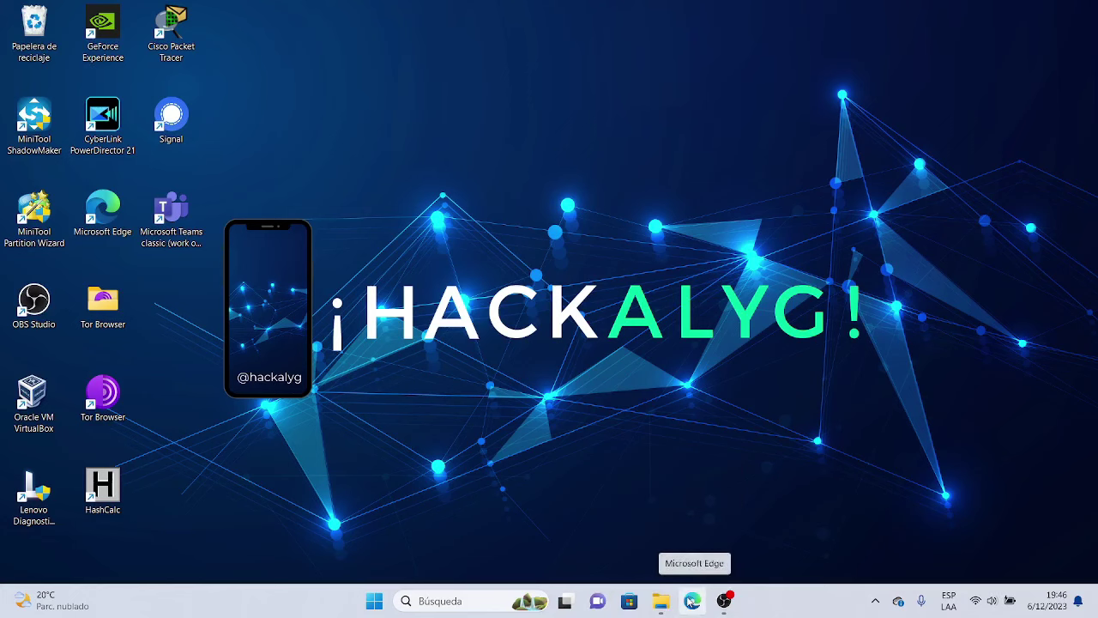
Run the BraveBrowserSetup-BRV030 installer from the Descargas folder as administrator and close the folder window
left_click(662, 601)
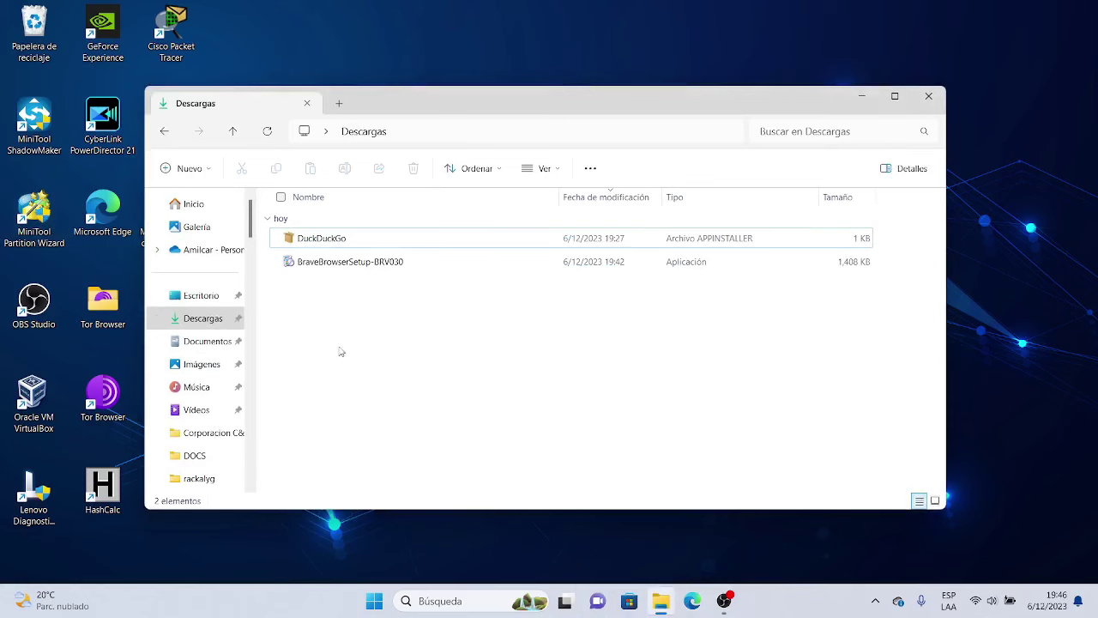
left_click(346, 260)
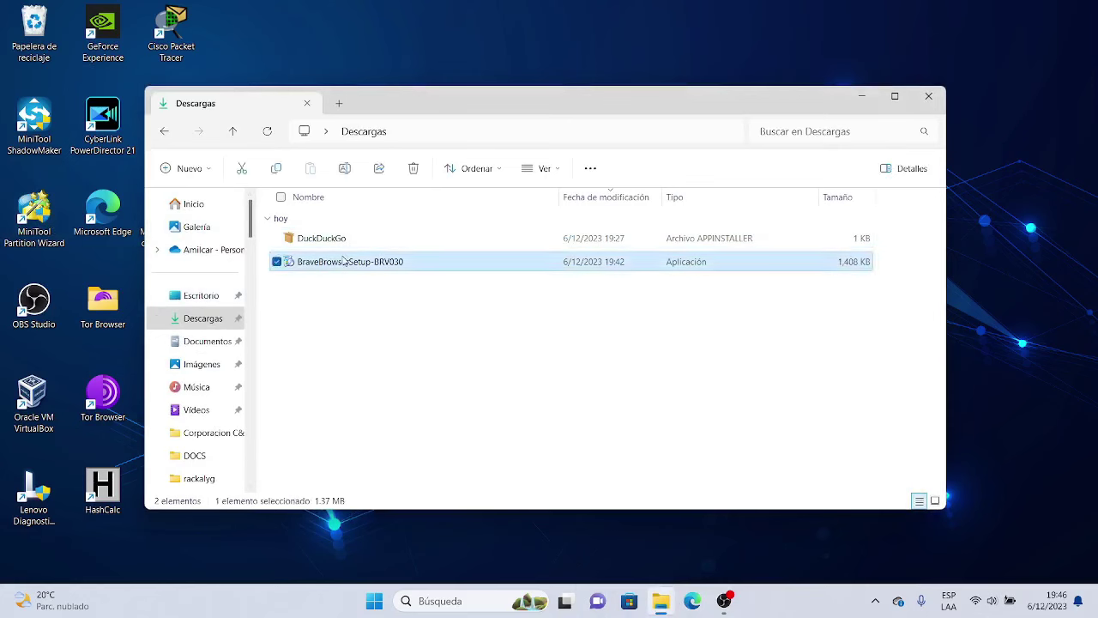
right_click(346, 261)
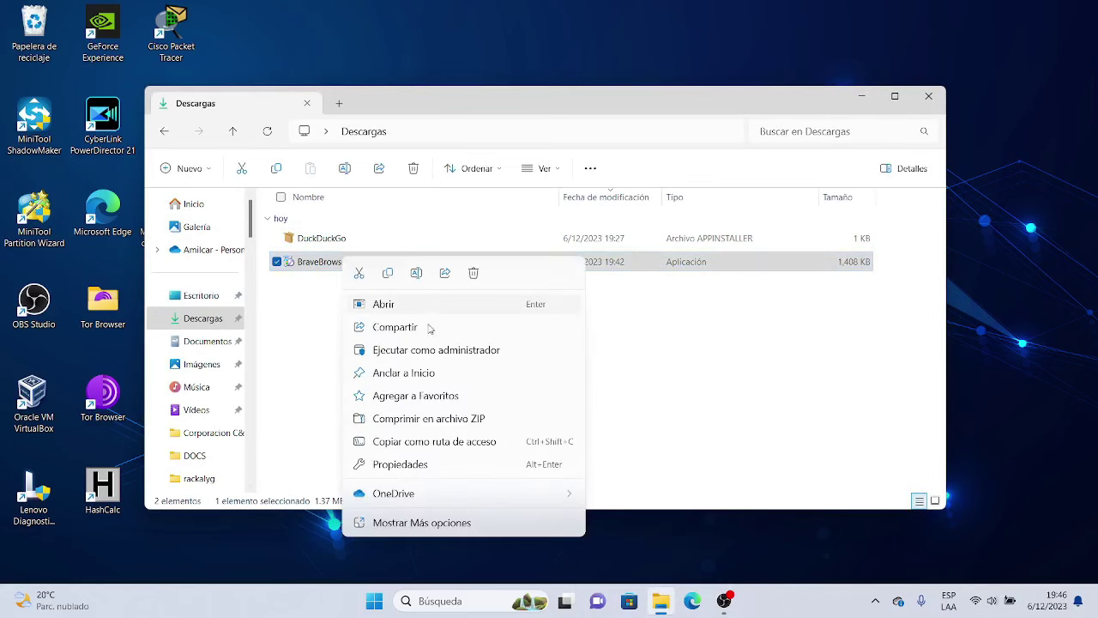
left_click(439, 350)
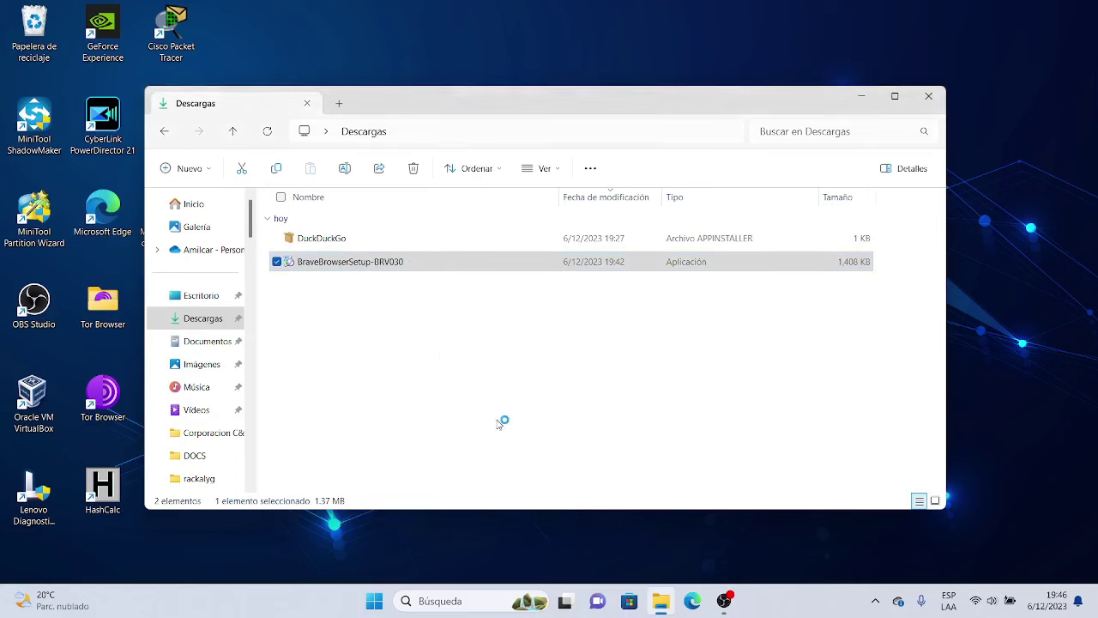
left_click(928, 96)
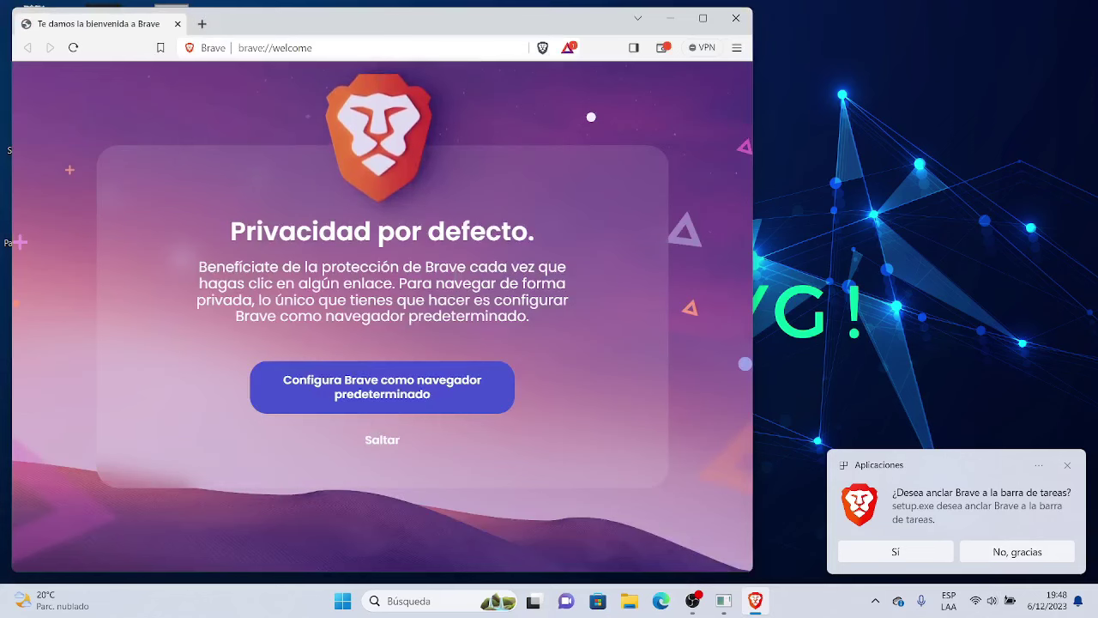
Accept pinning Brave to the taskbar and finish its welcome setup, skipping the default-browser and settings-import pages
left_click(919, 553)
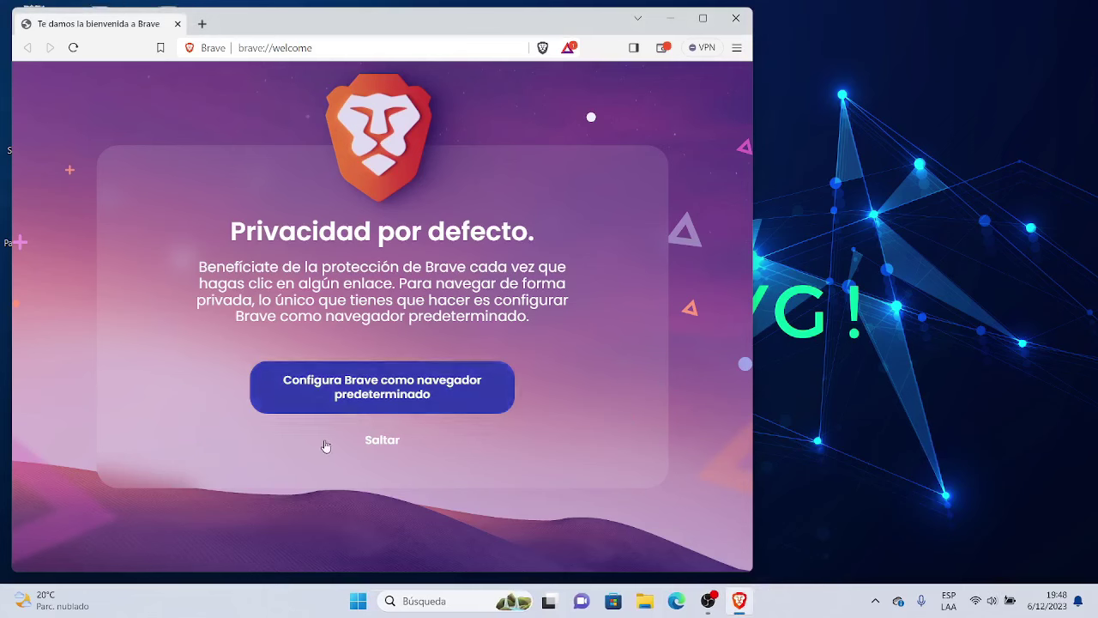
left_click(328, 387)
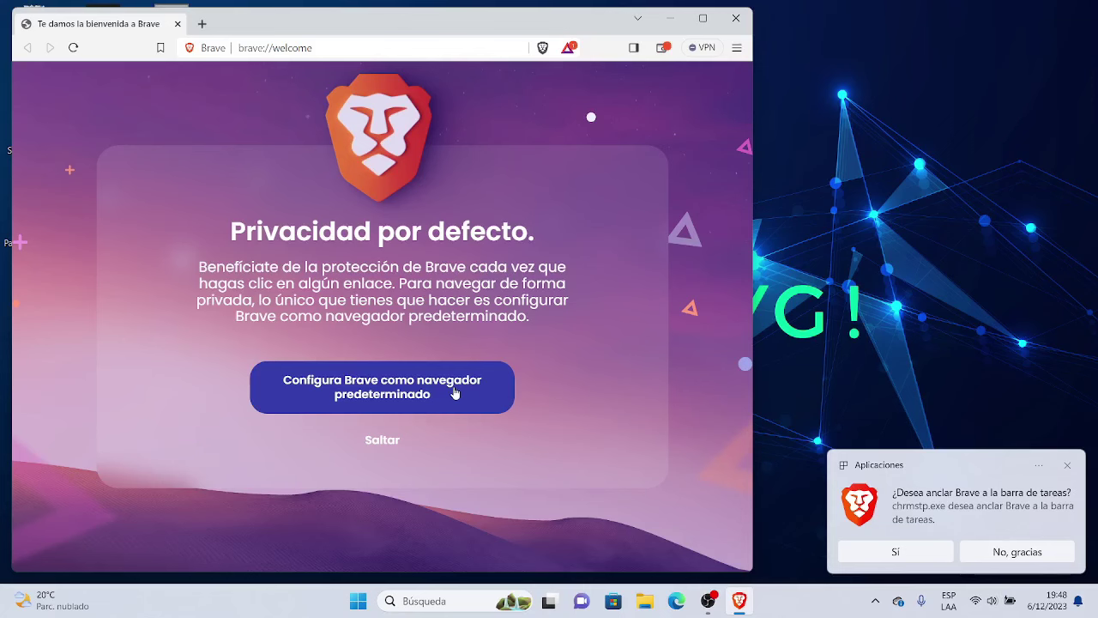
left_click(381, 440)
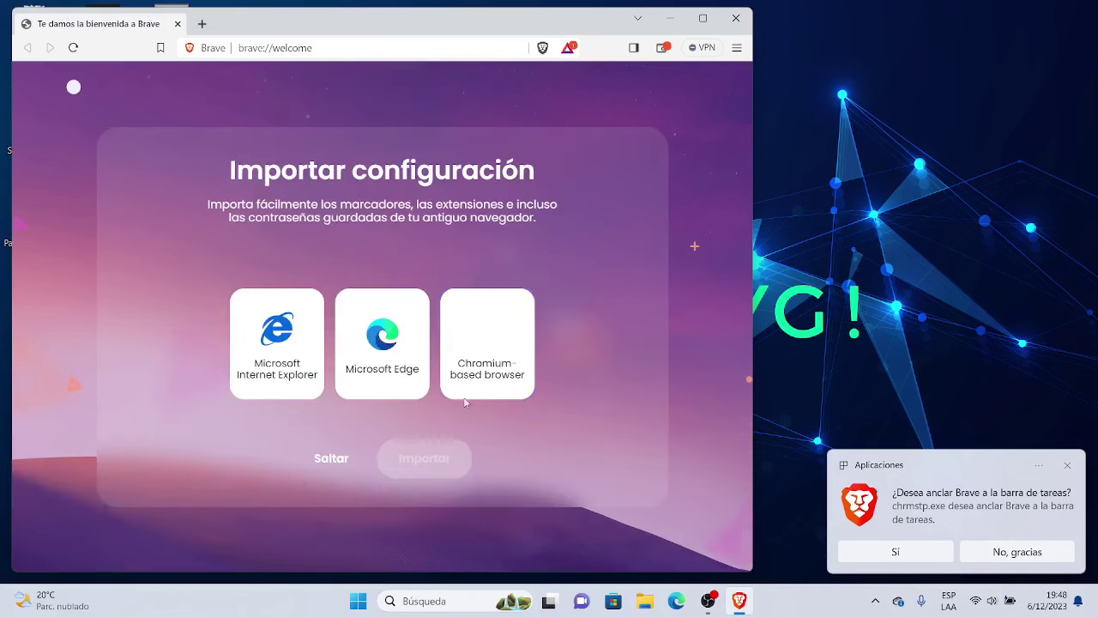
left_click(323, 461)
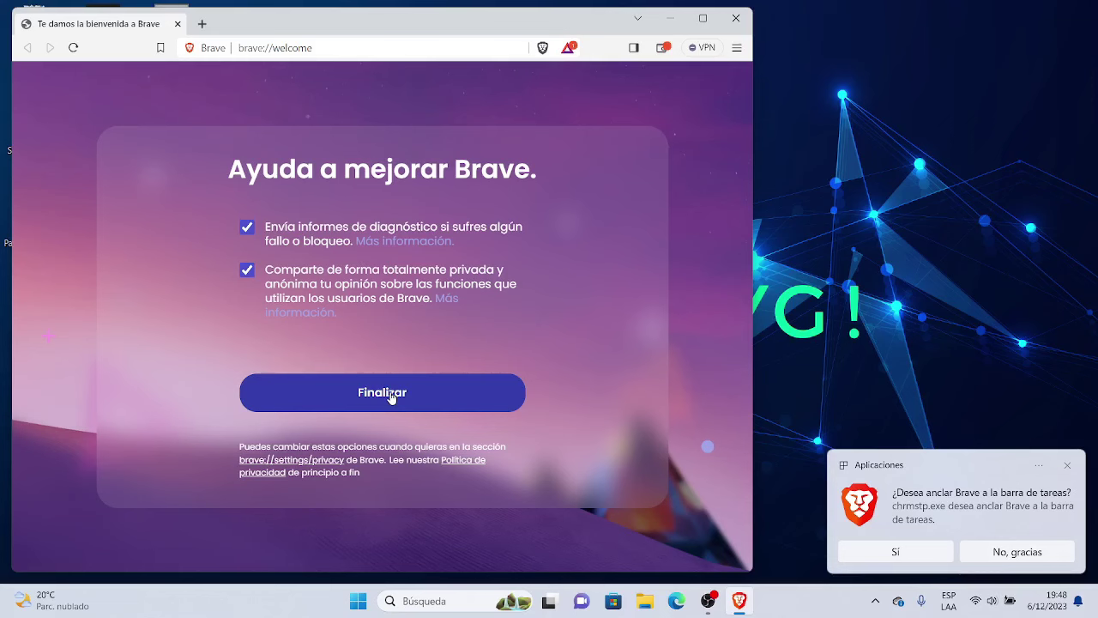
left_click(391, 393)
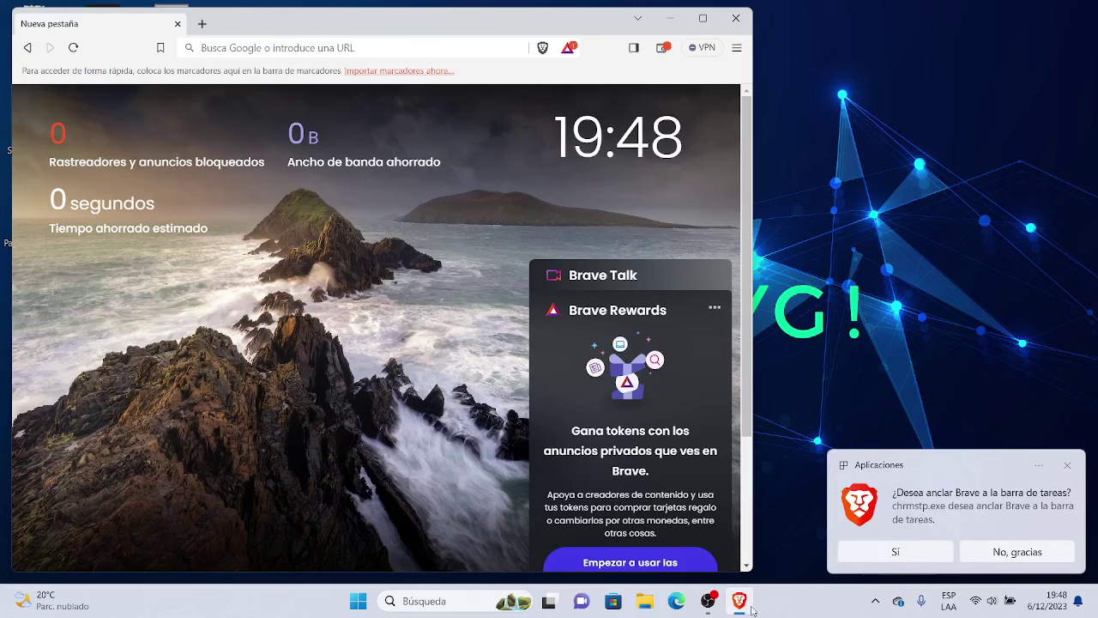
Test closing and relaunching Brave from the taskbar, then decline the repeated request to pin it
mouse_move(746, 609)
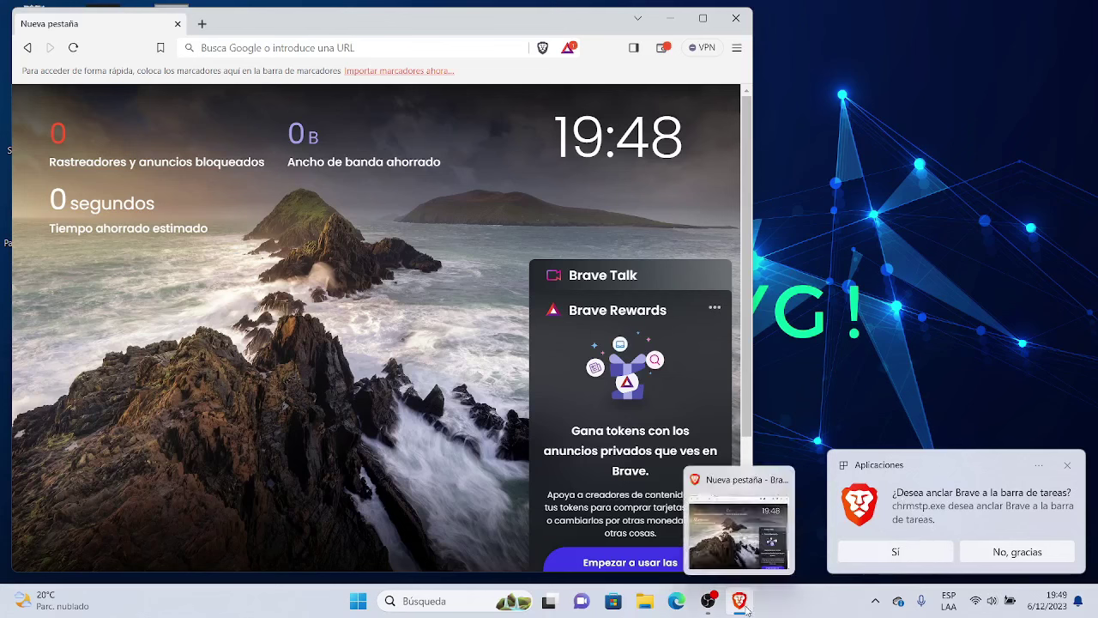
left_click(735, 19)
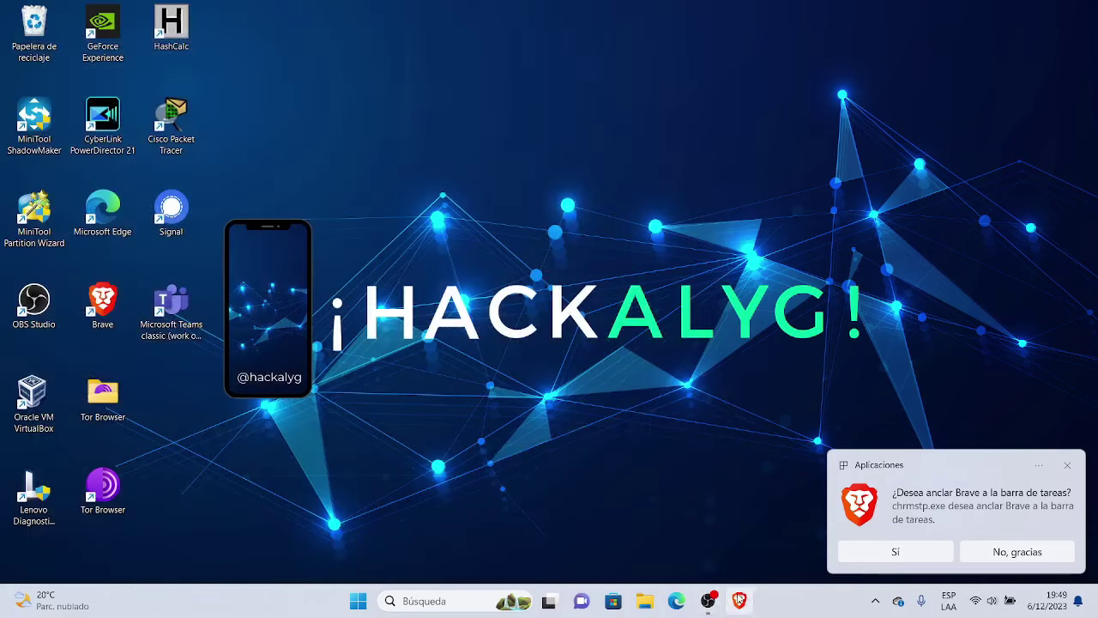
left_click(739, 600)
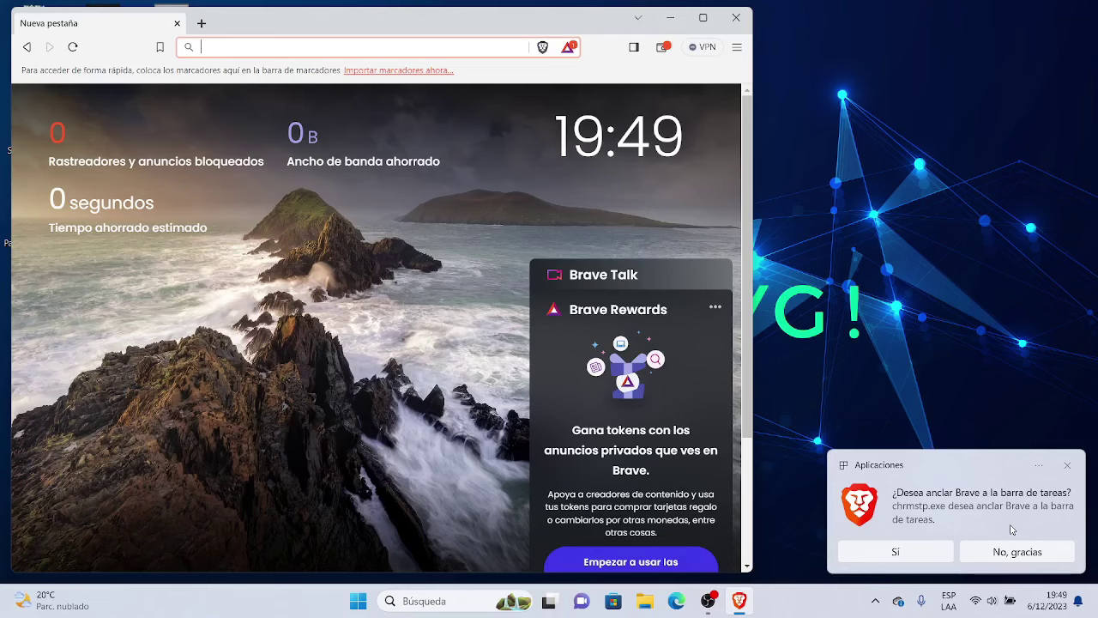
left_click(736, 17)
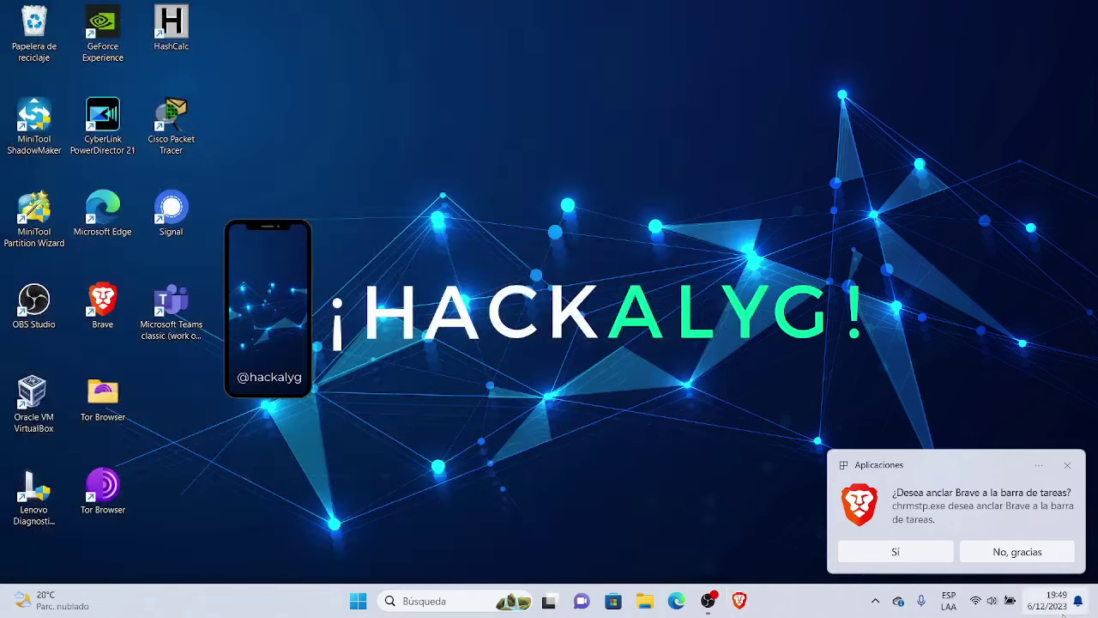
left_click(1016, 552)
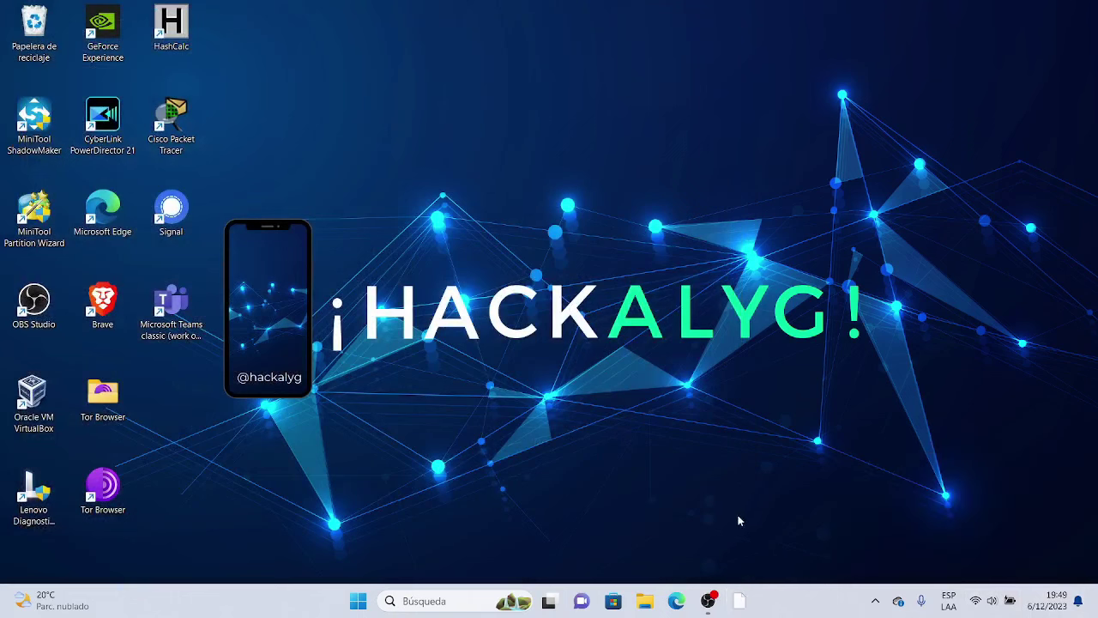
Reopen Brave and view the Brave Rewards information
left_click(742, 609)
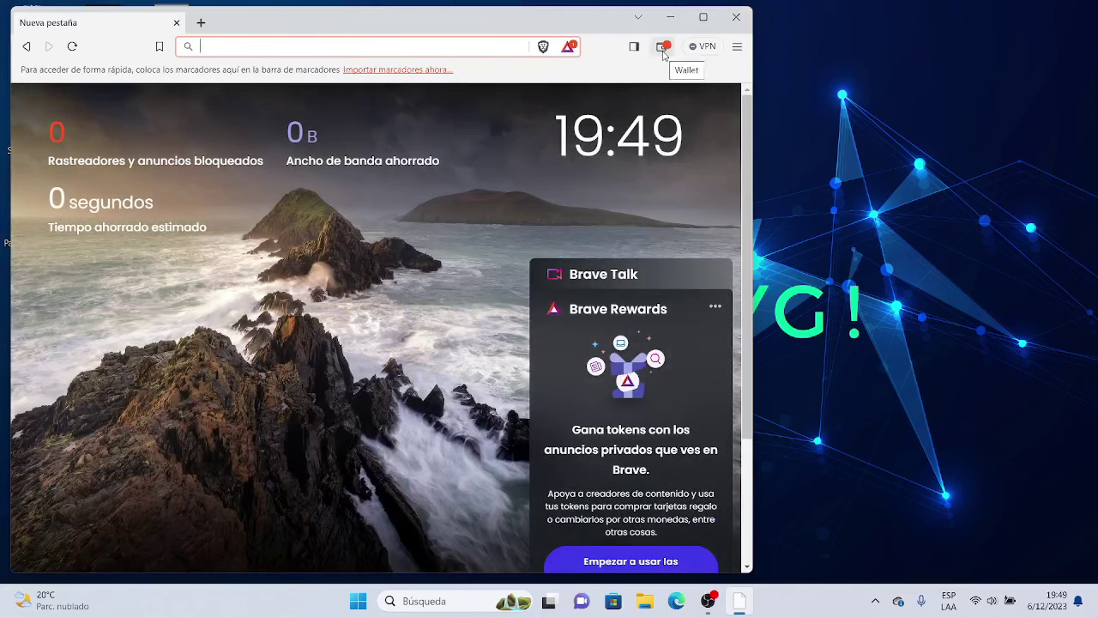
left_click(568, 47)
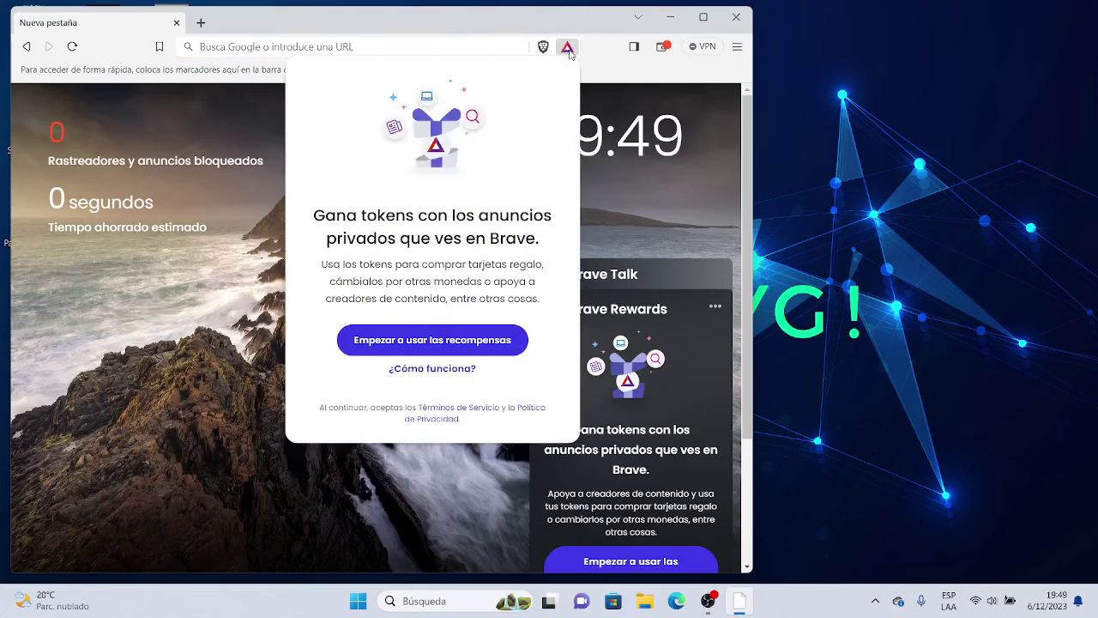
Start using Brave Rewards, choose Perú as the country and finish the setup
left_click(451, 343)
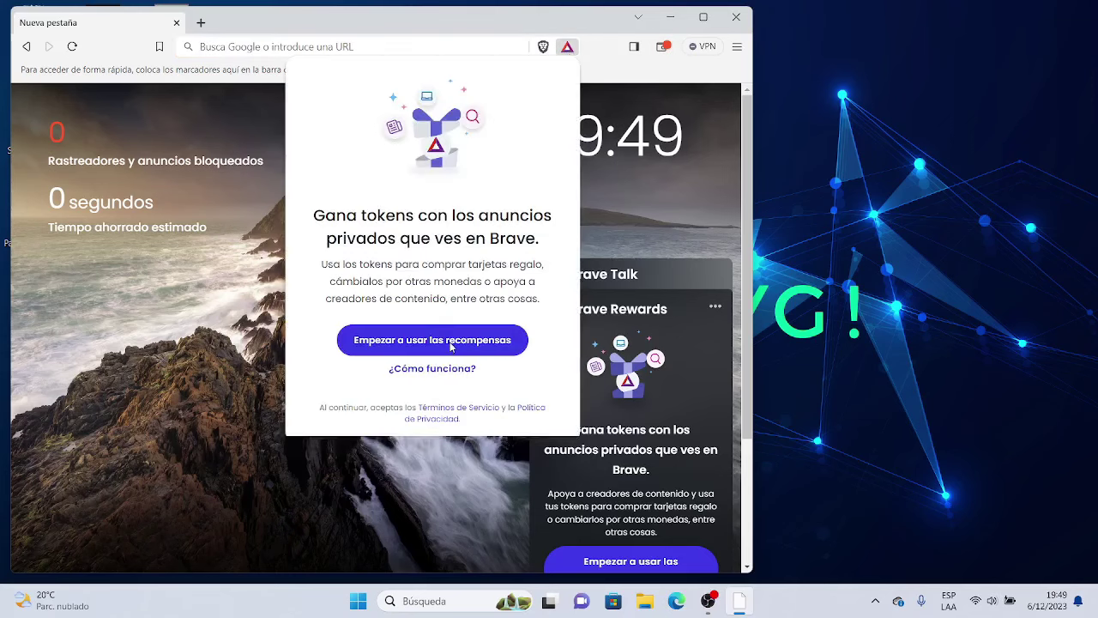
left_click(455, 346)
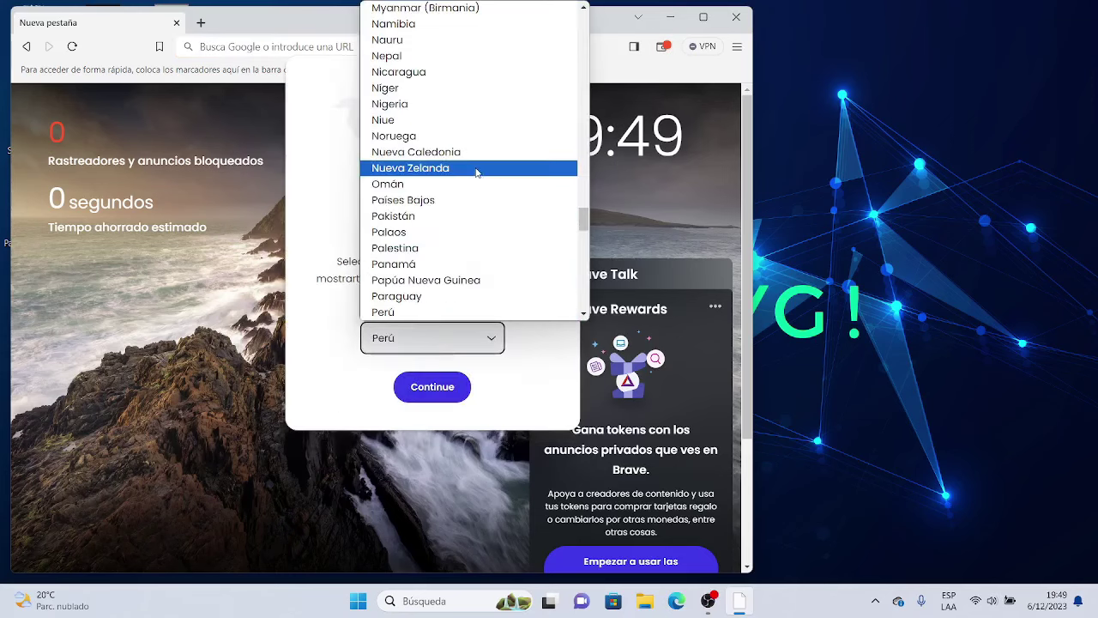
scroll(478, 170, "down", 15)
scroll(478, 170, "down", 3)
scroll(478, 171, "up", 6)
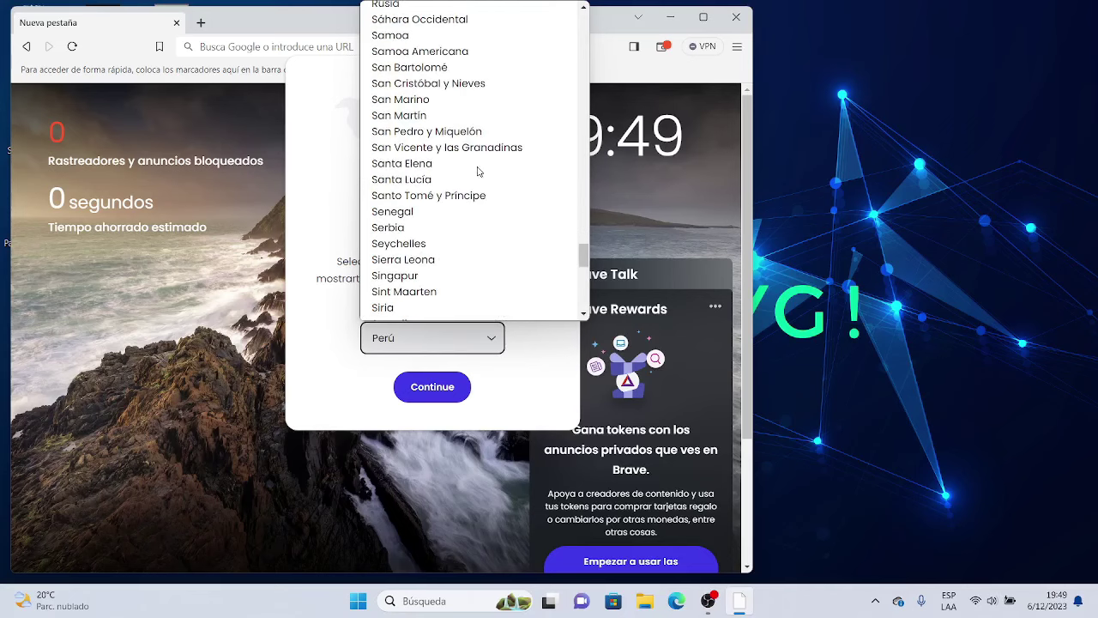
scroll(478, 171, "up", 10)
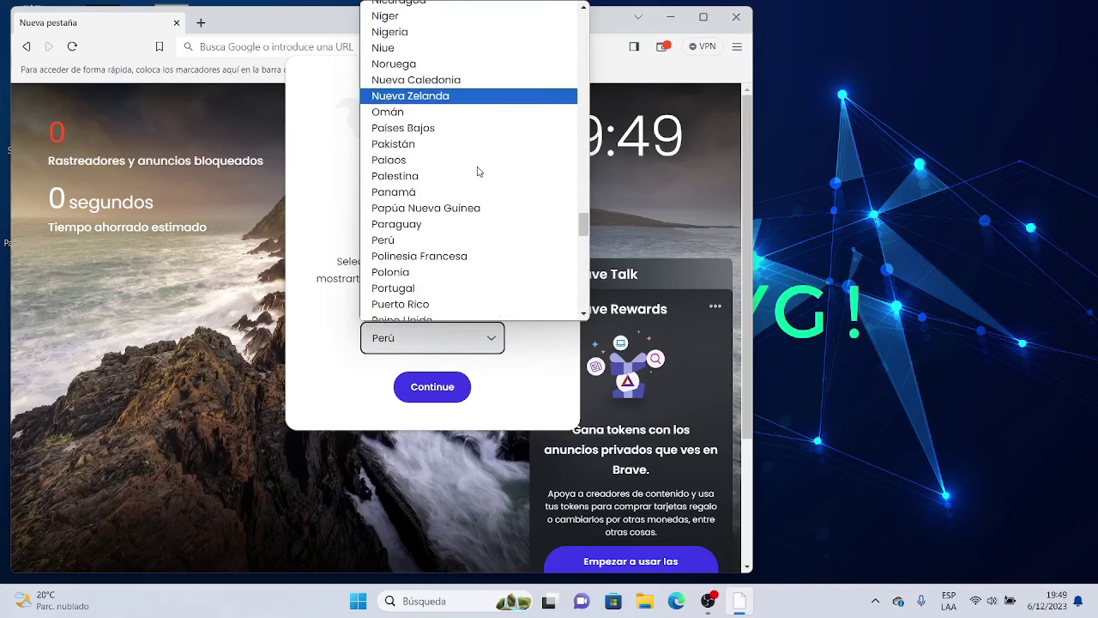
left_click(468, 240)
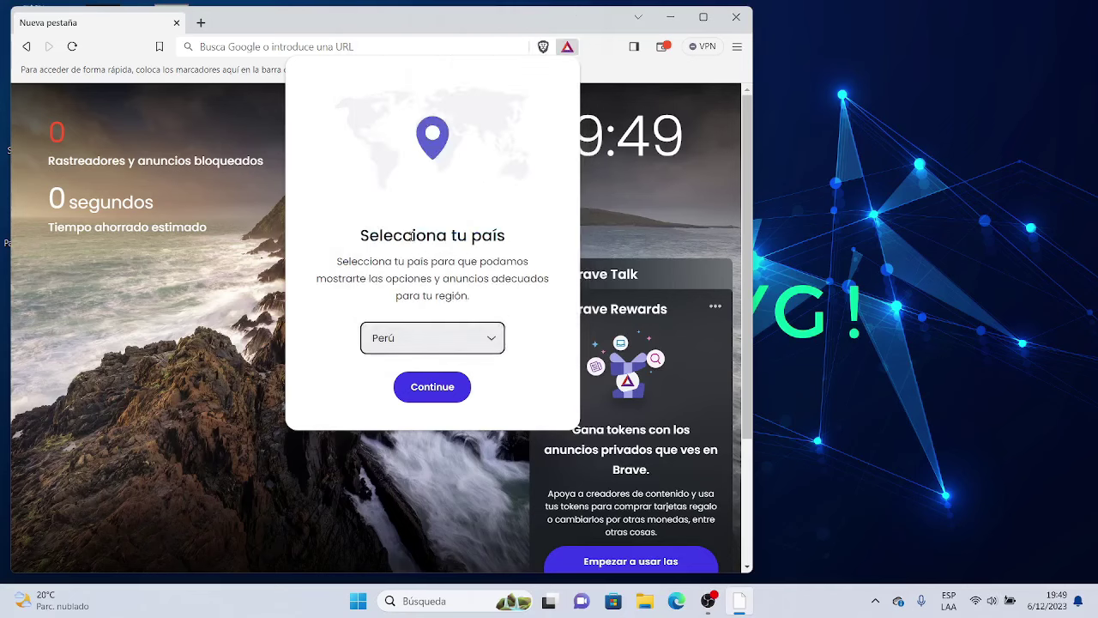
left_click(458, 391)
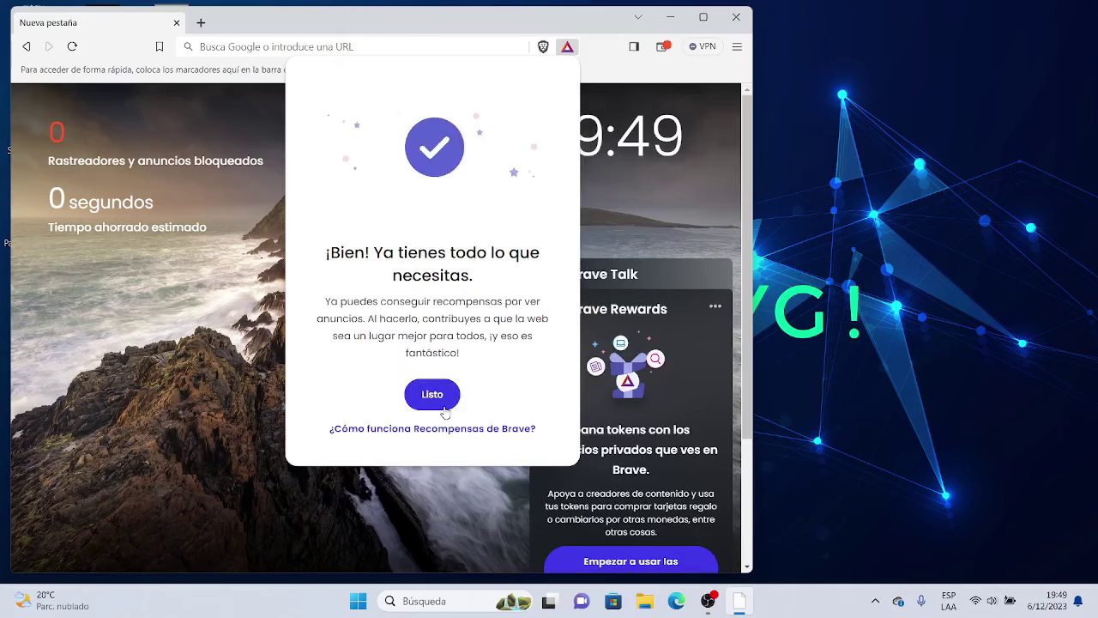
left_click(438, 392)
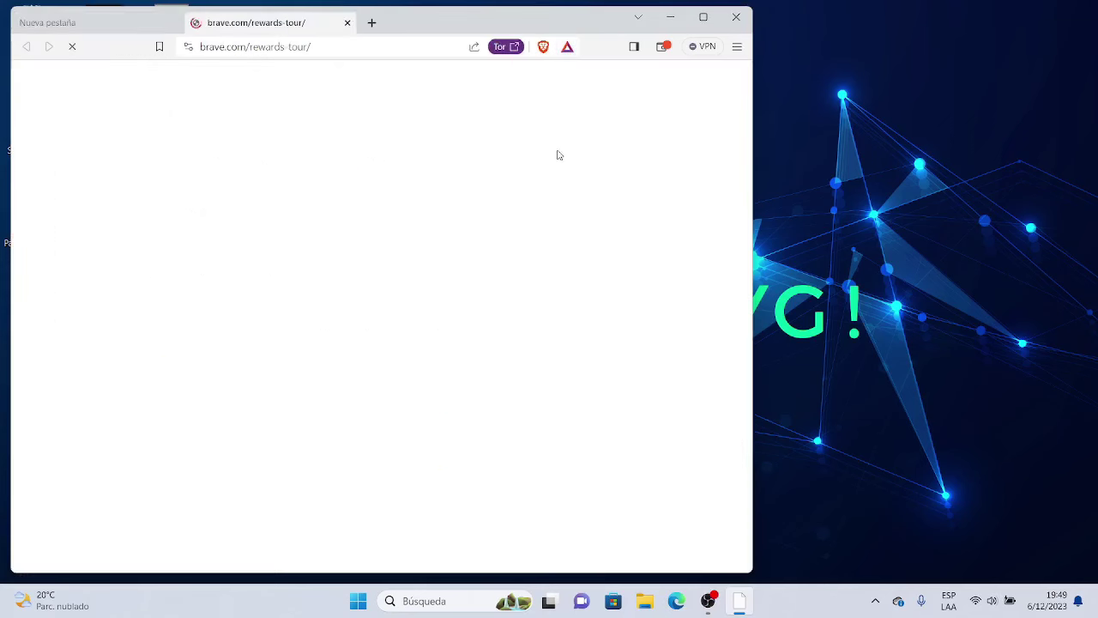
Read through the Brave Rewards tour up to its final section, "¿Listo para comenzar?", and close the page
left_click(123, 411)
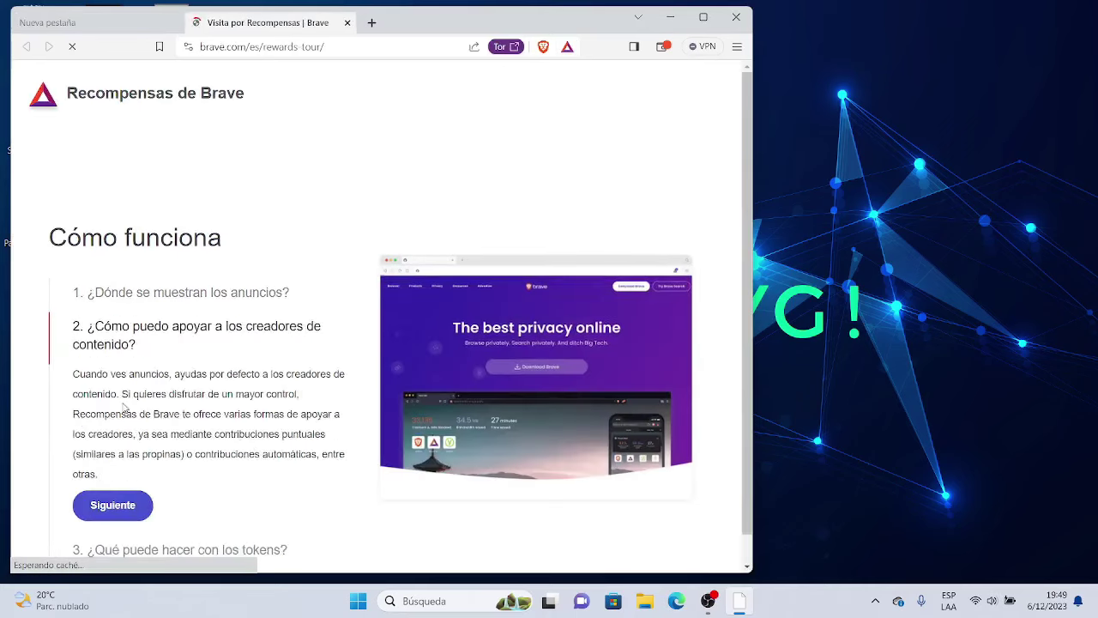
left_click(114, 507)
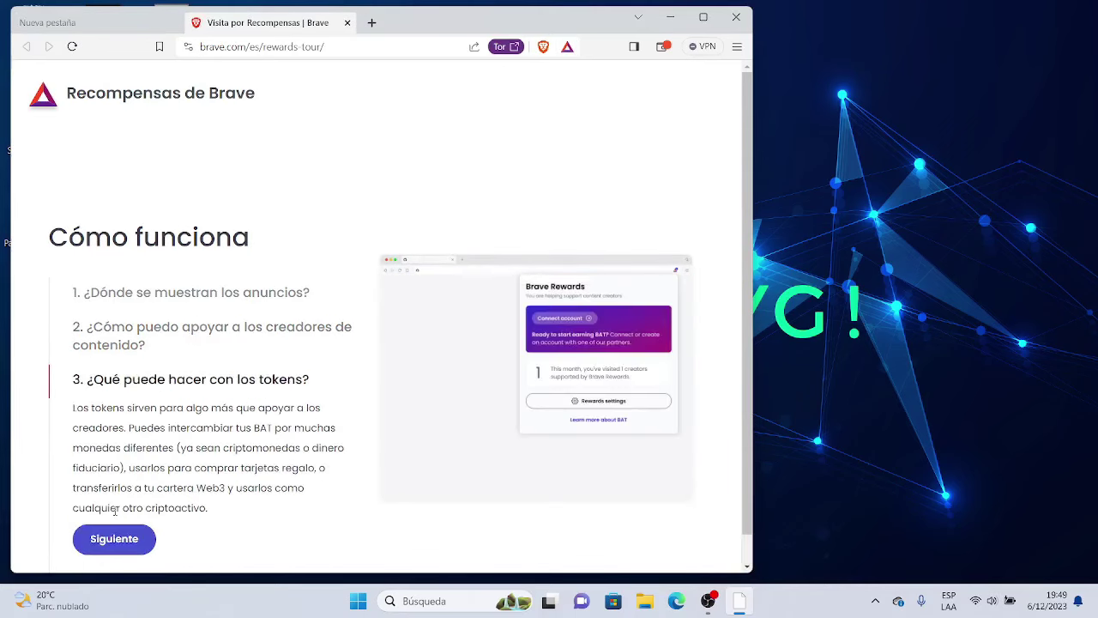
left_click(114, 538)
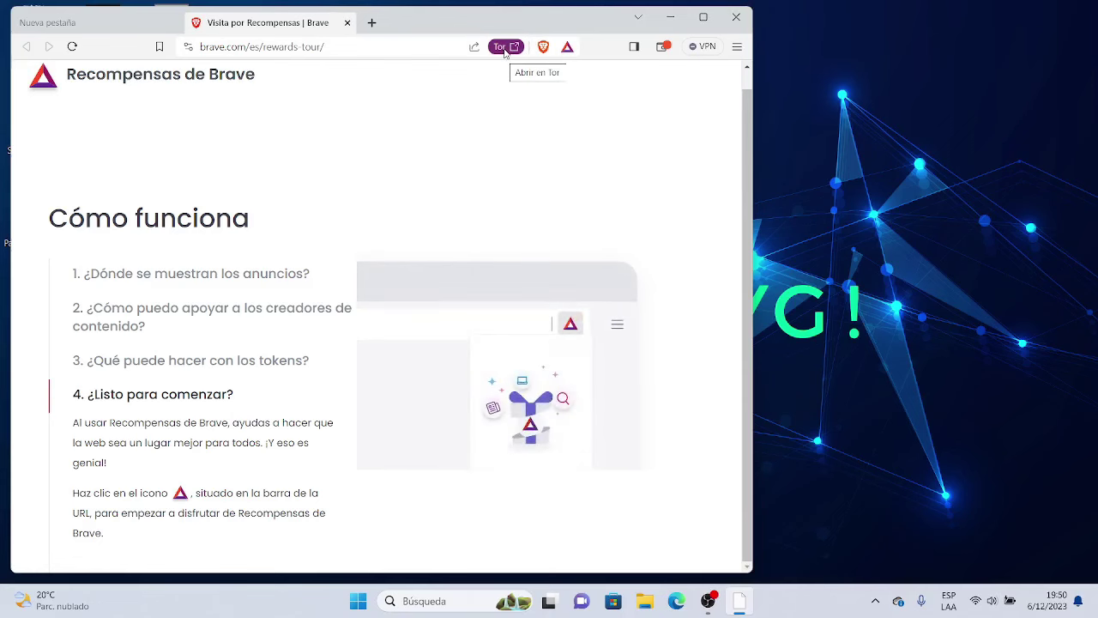
left_click(346, 23)
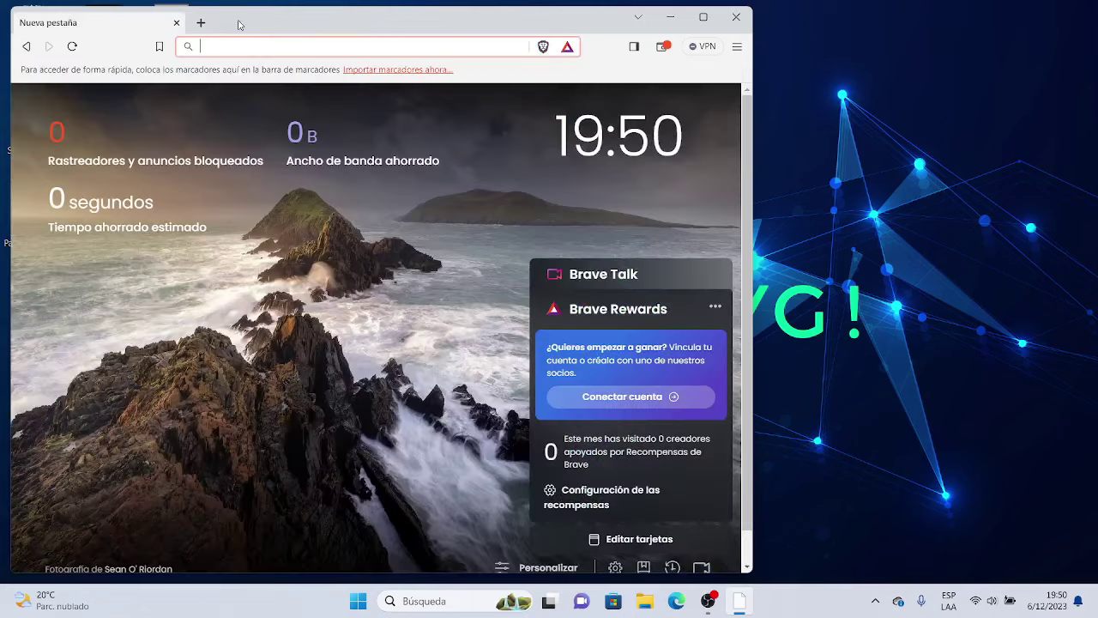
Close and relaunch Brave, then choose to unpin it from the taskbar
left_click(175, 22)
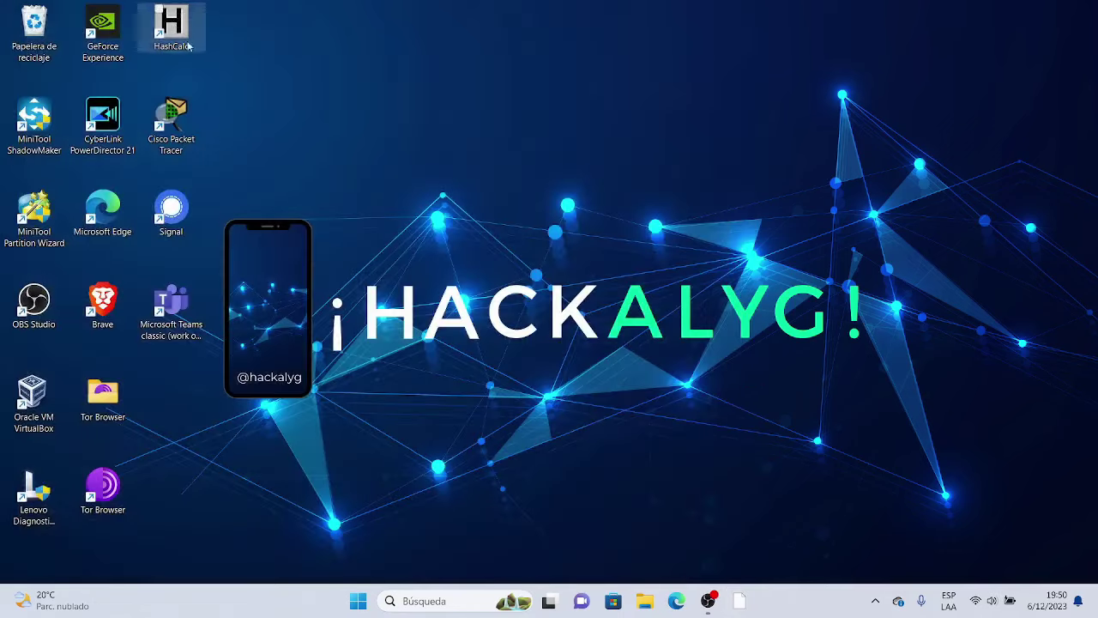
left_click(743, 606)
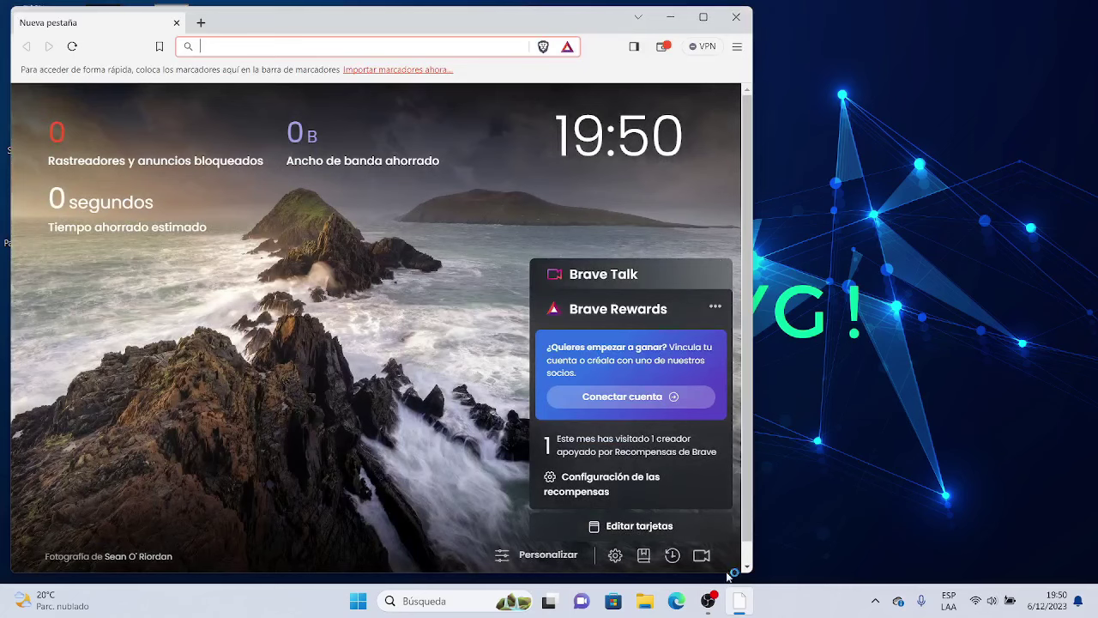
left_click(742, 606)
right_click(741, 607)
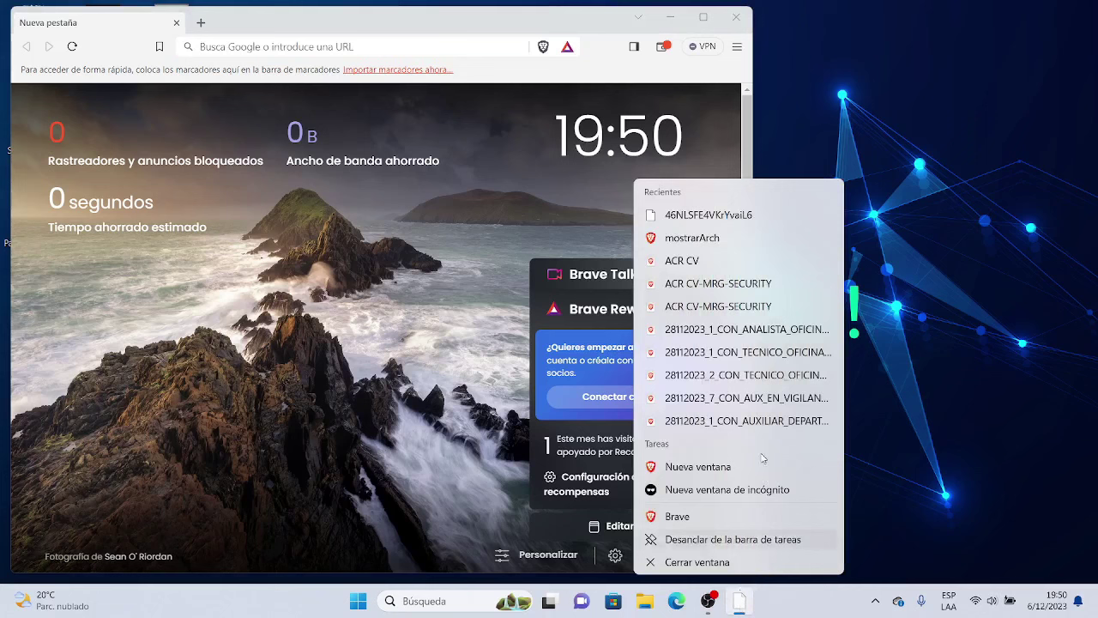
left_click(723, 539)
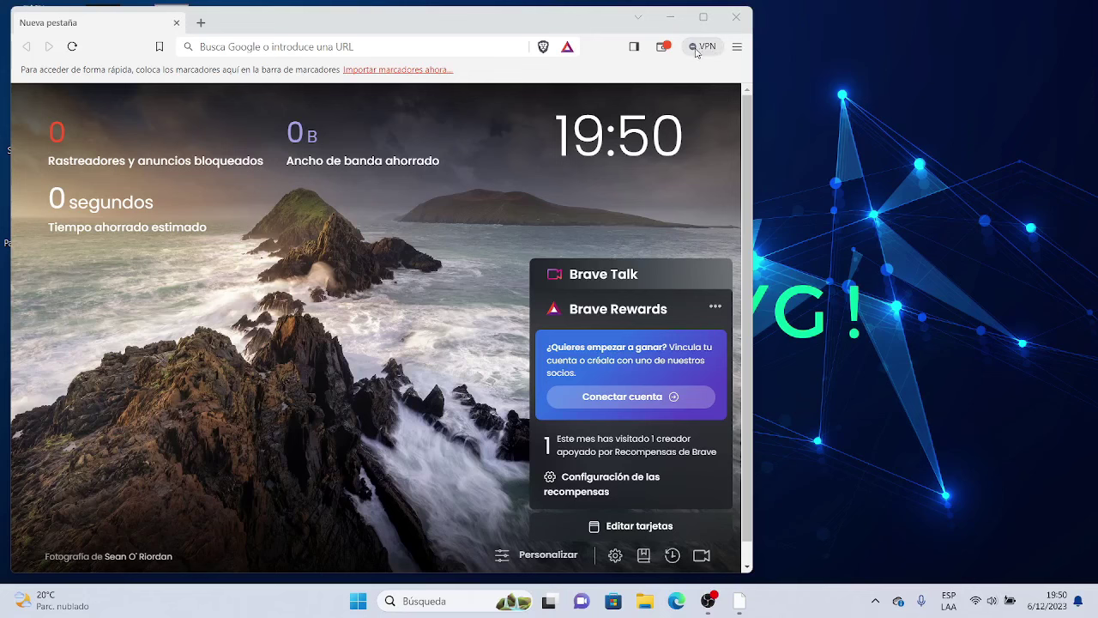
View the Brave Wallet introduction and the Brave Rewards summary, closing each one
left_click(668, 49)
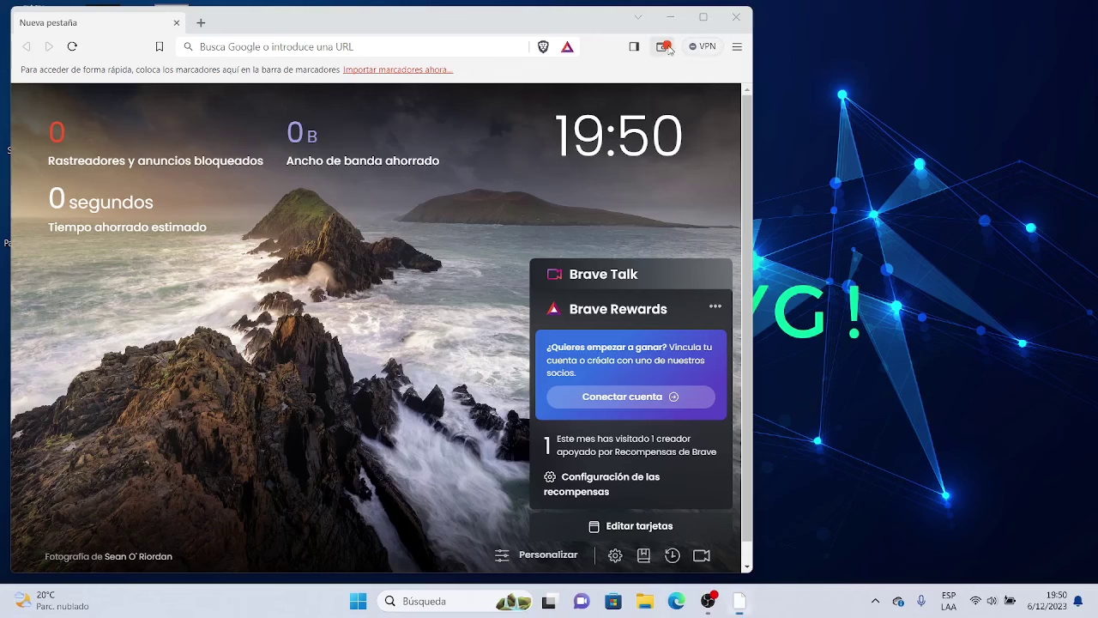
left_click(661, 47)
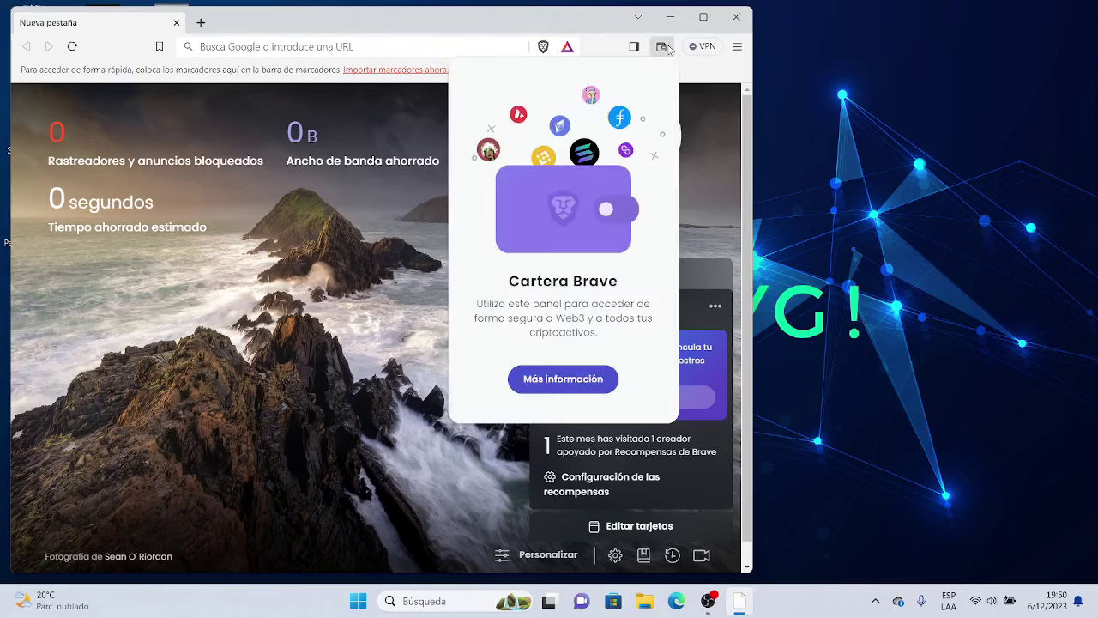
left_click(665, 48)
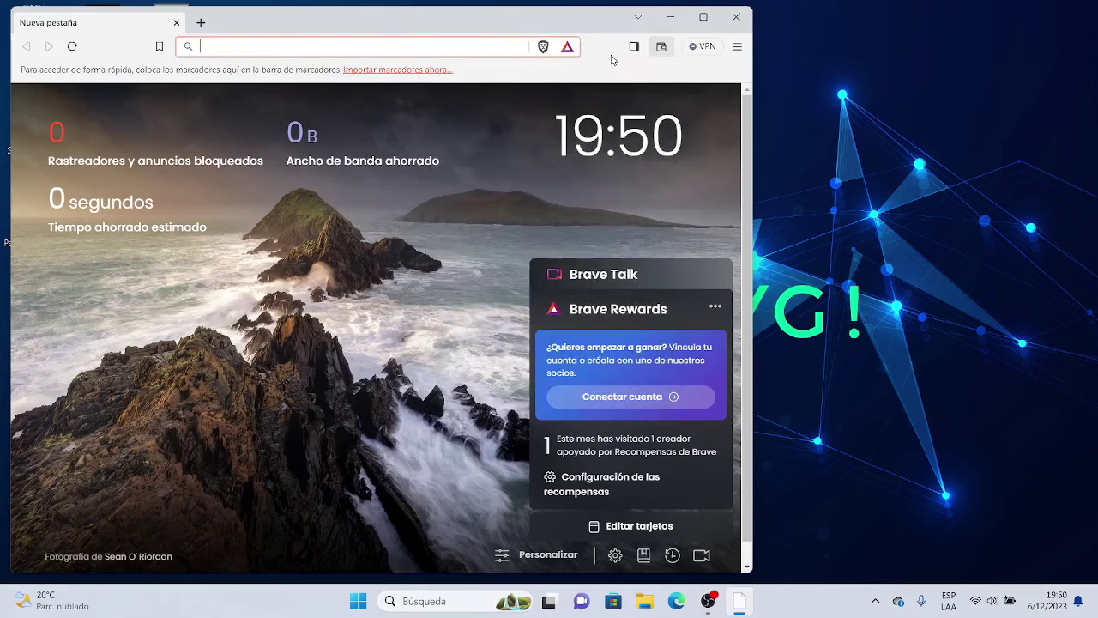
left_click(567, 48)
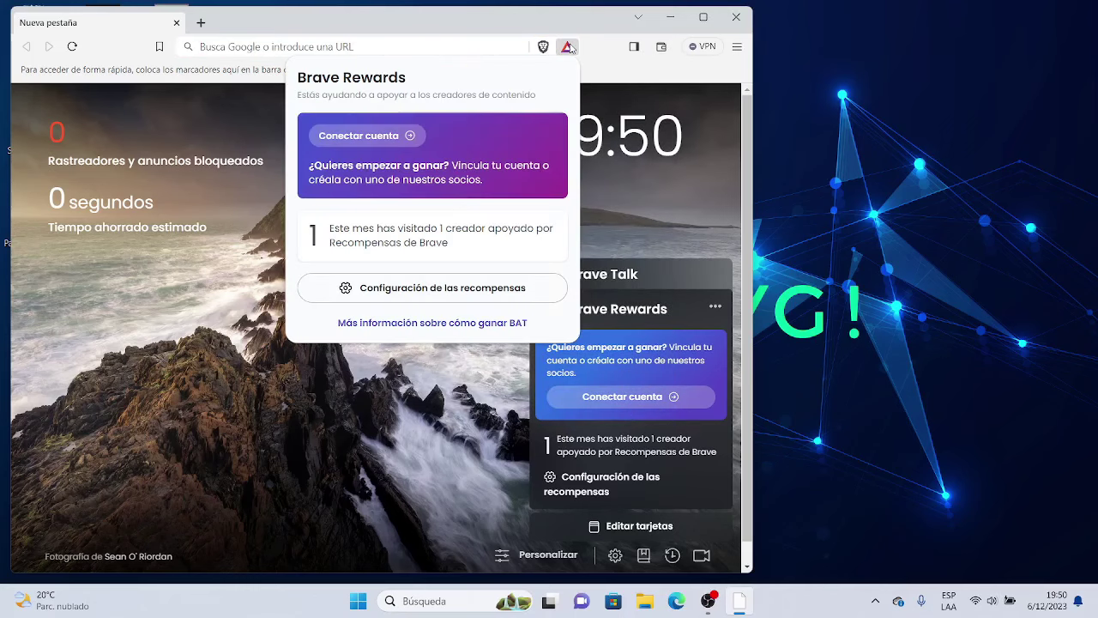
left_click(567, 48)
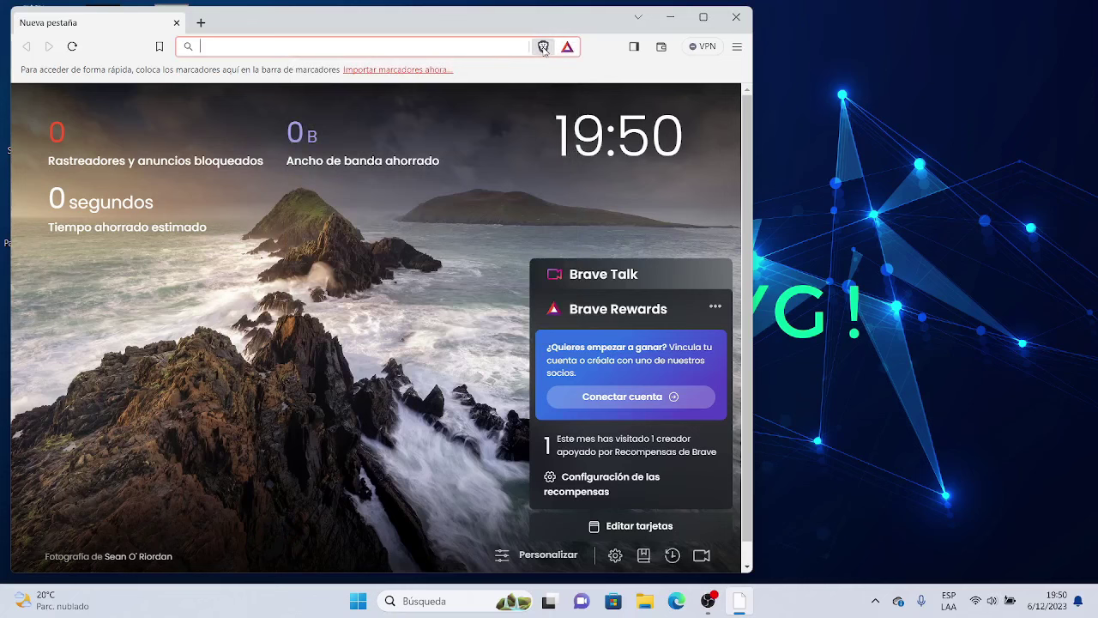
Open the browsing data clearing options and set the basic time range to Desde siempre
left_click(737, 47)
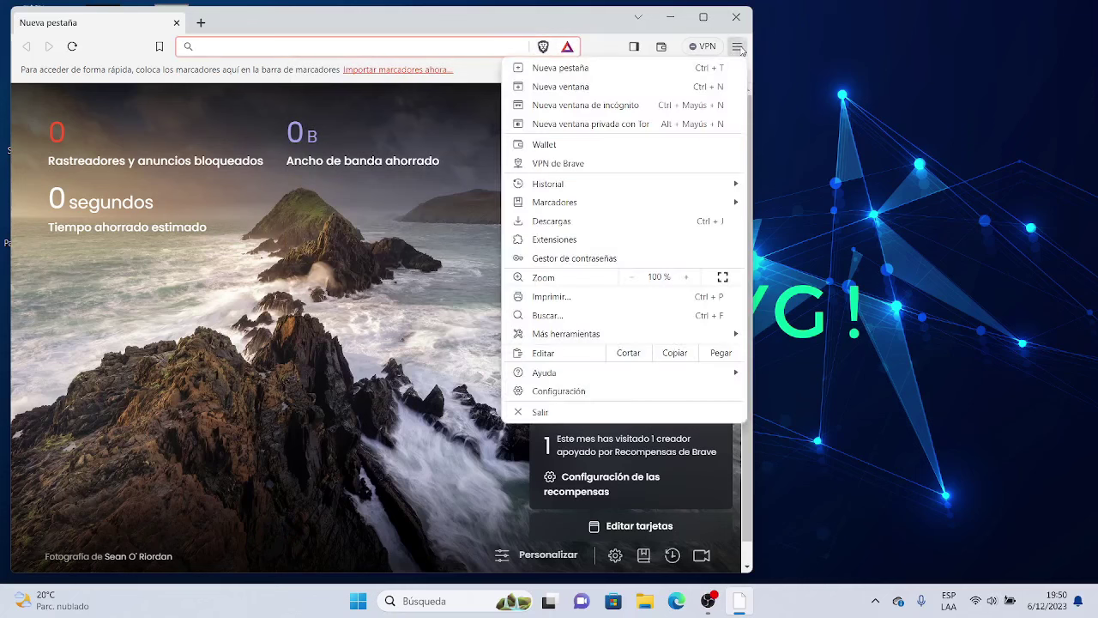
left_click(738, 49)
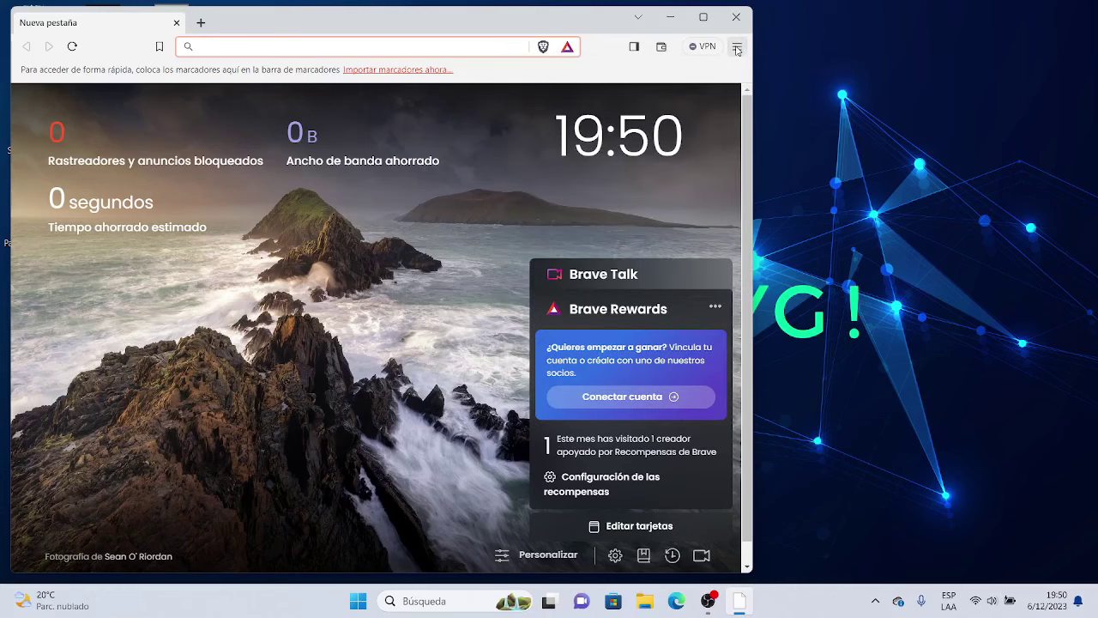
left_click(737, 49)
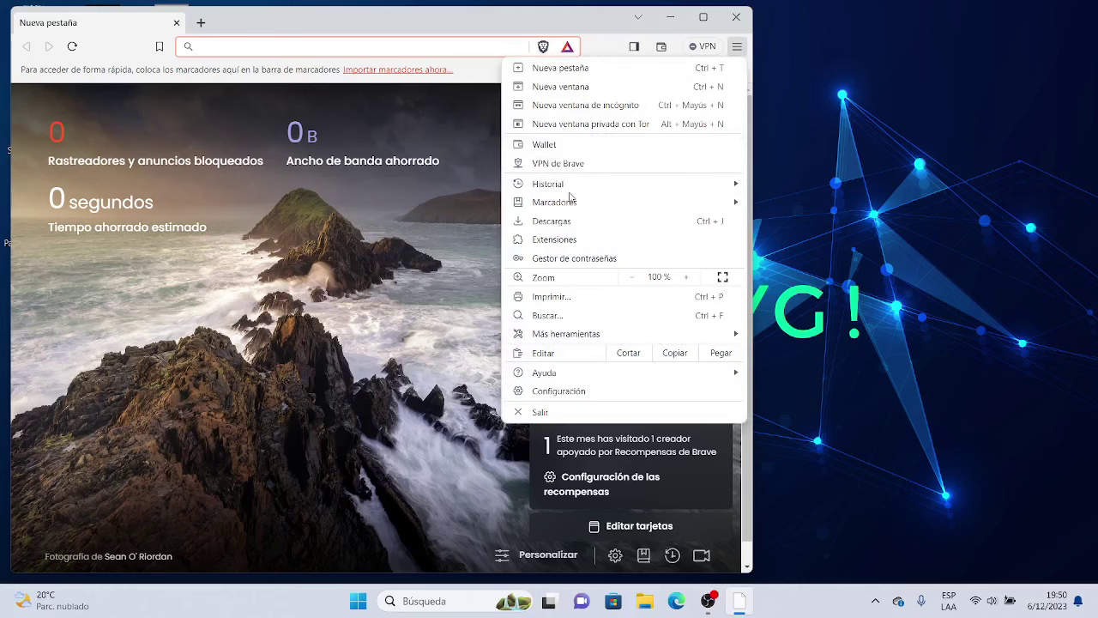
mouse_move(583, 188)
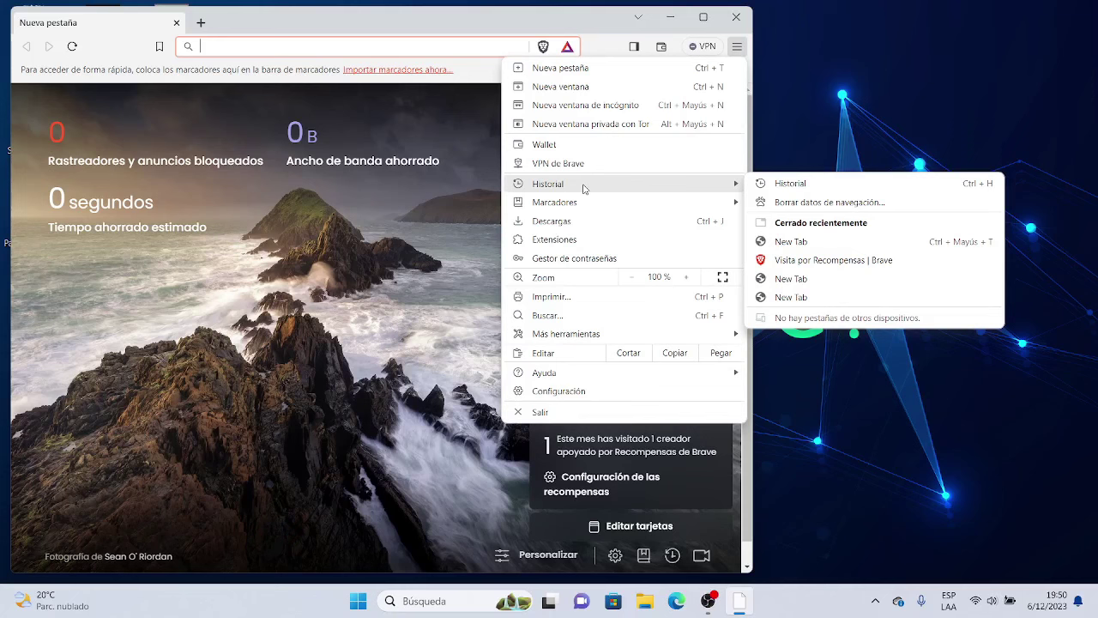
left_click(797, 204)
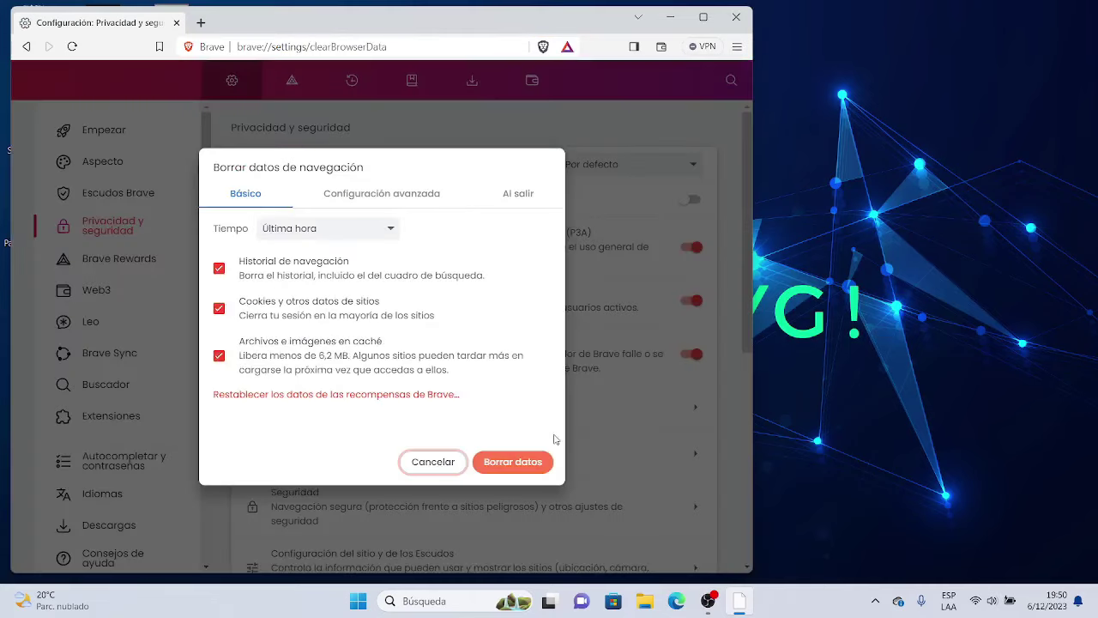
left_click(390, 228)
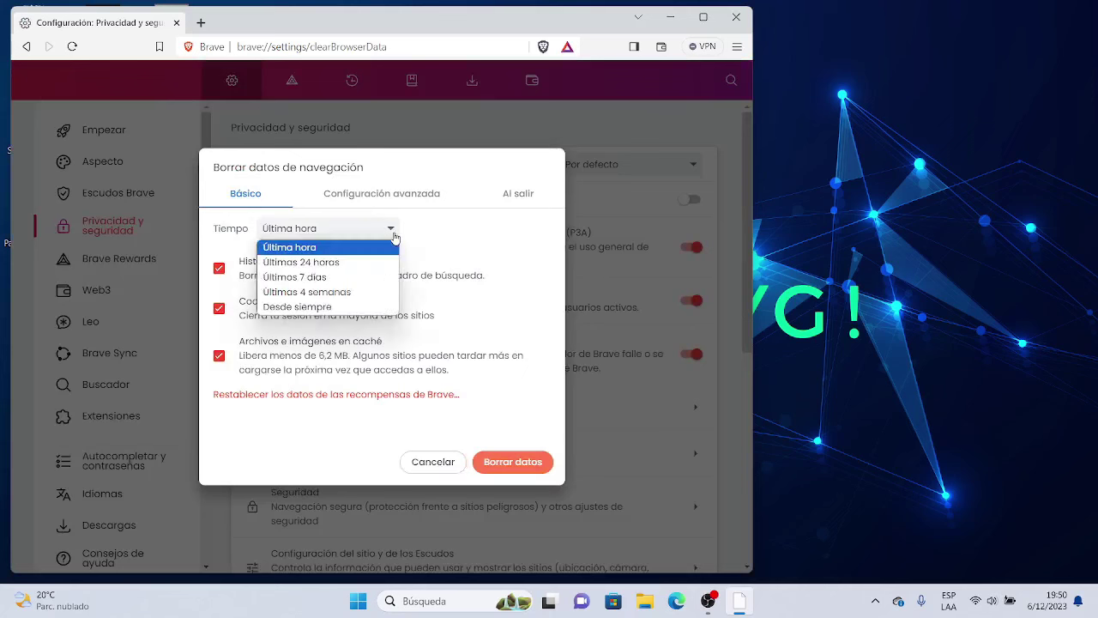
left_click(295, 307)
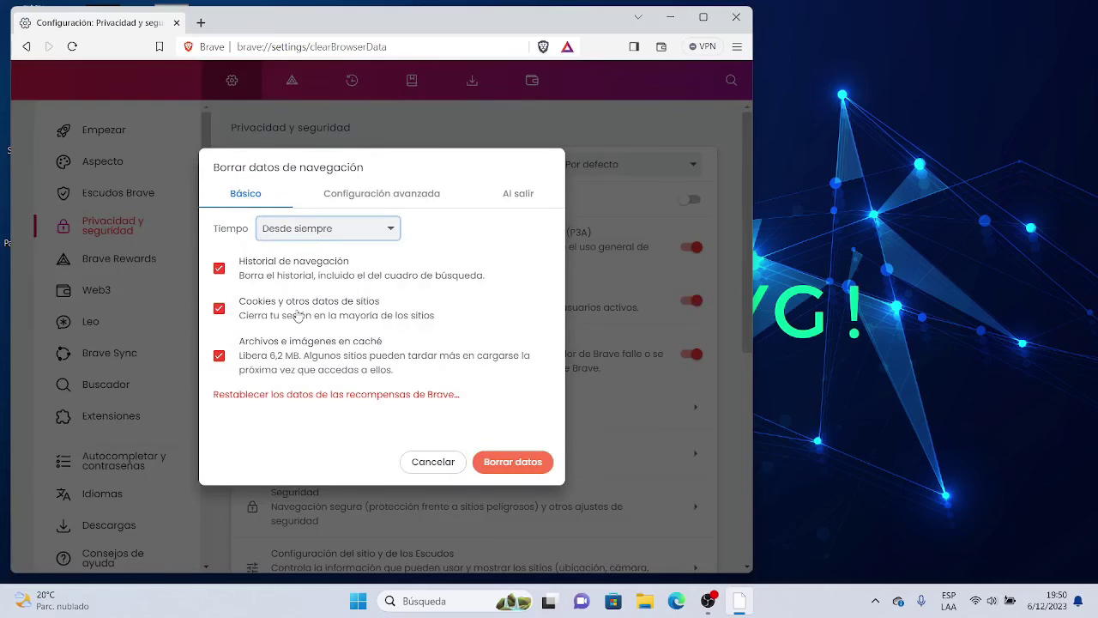
Set the advanced clearing range to Desde siempre and also select passwords, form autofill, site and Shields settings, and hosted app data
left_click(424, 203)
left_click(391, 229)
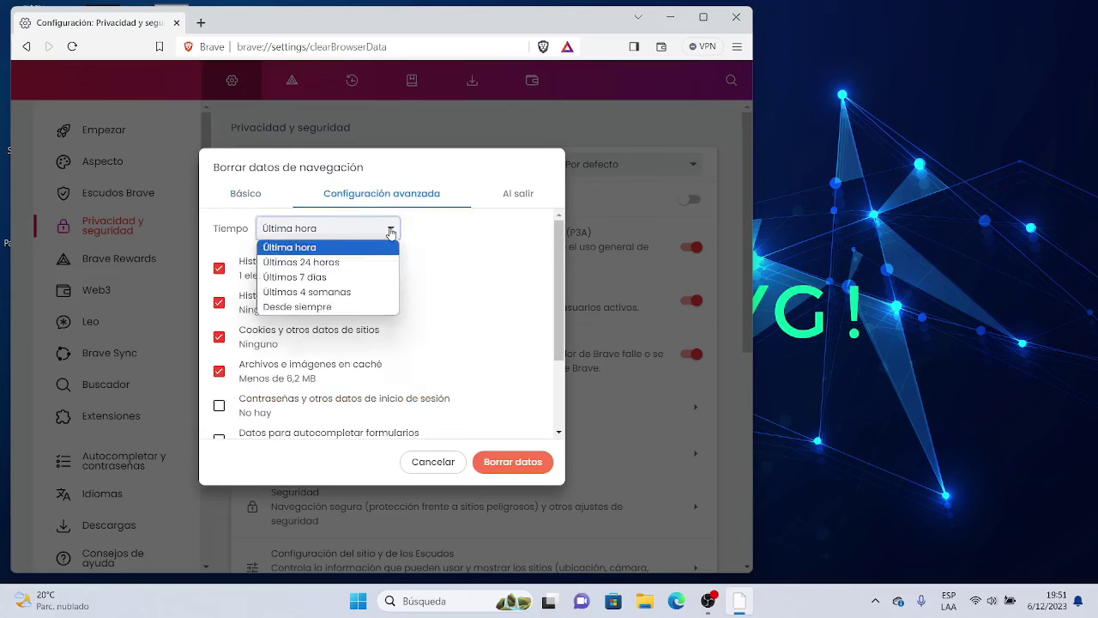
left_click(310, 306)
scroll(343, 296, "down", 3)
left_click(219, 297)
left_click(219, 331)
left_click(219, 366)
left_click(219, 399)
left_click(525, 463)
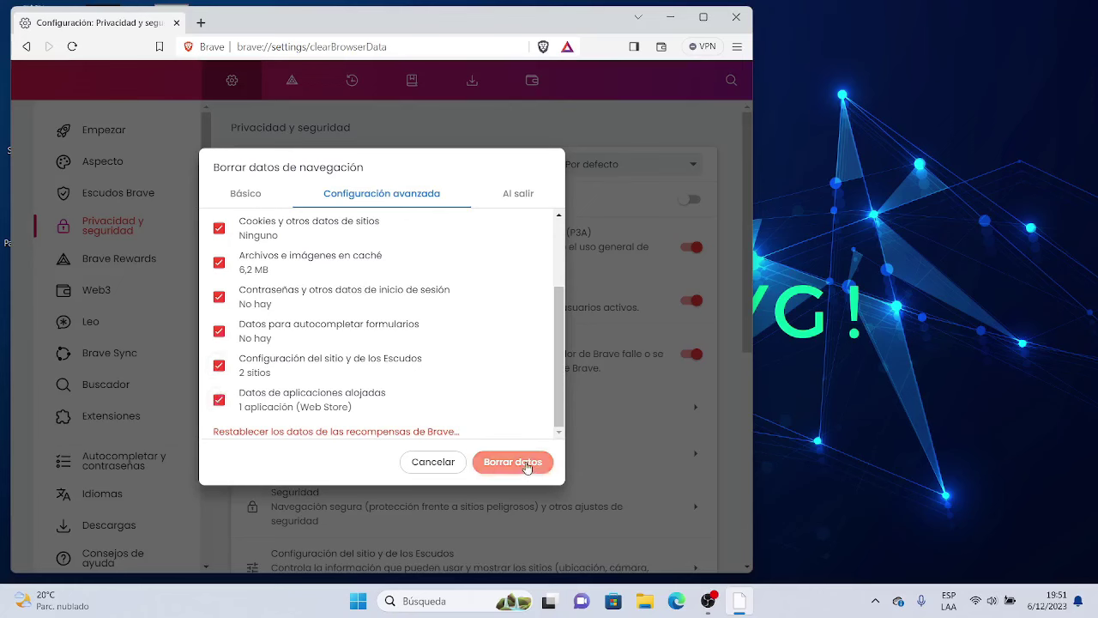
left_click(240, 194)
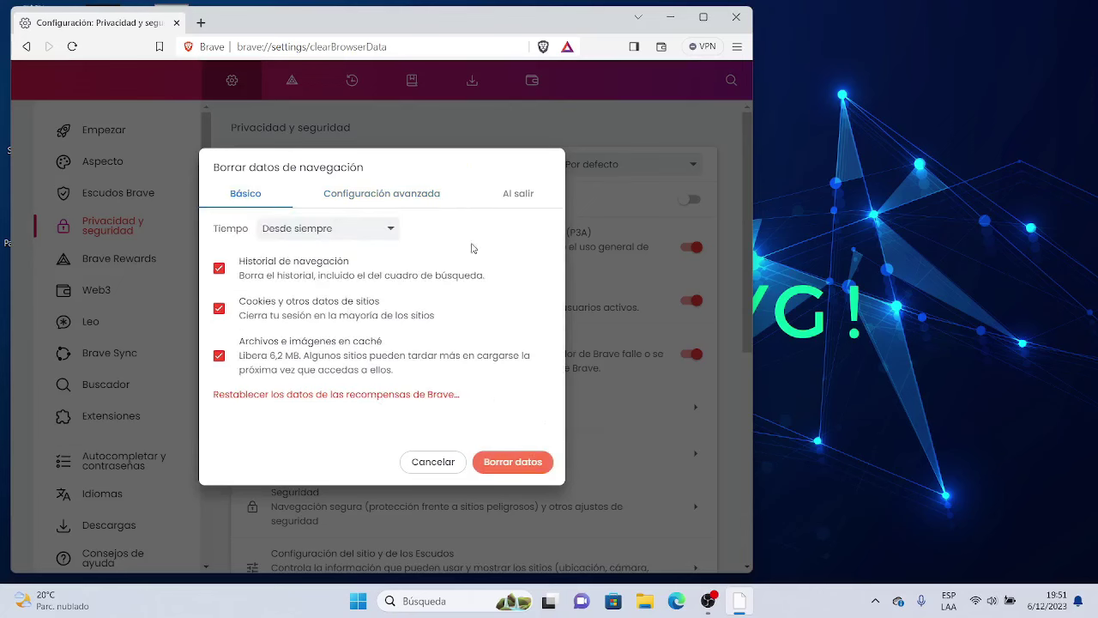
Select all eight data categories, from browsing history to hosted app data, for clearing on exit and save the setting
left_click(512, 198)
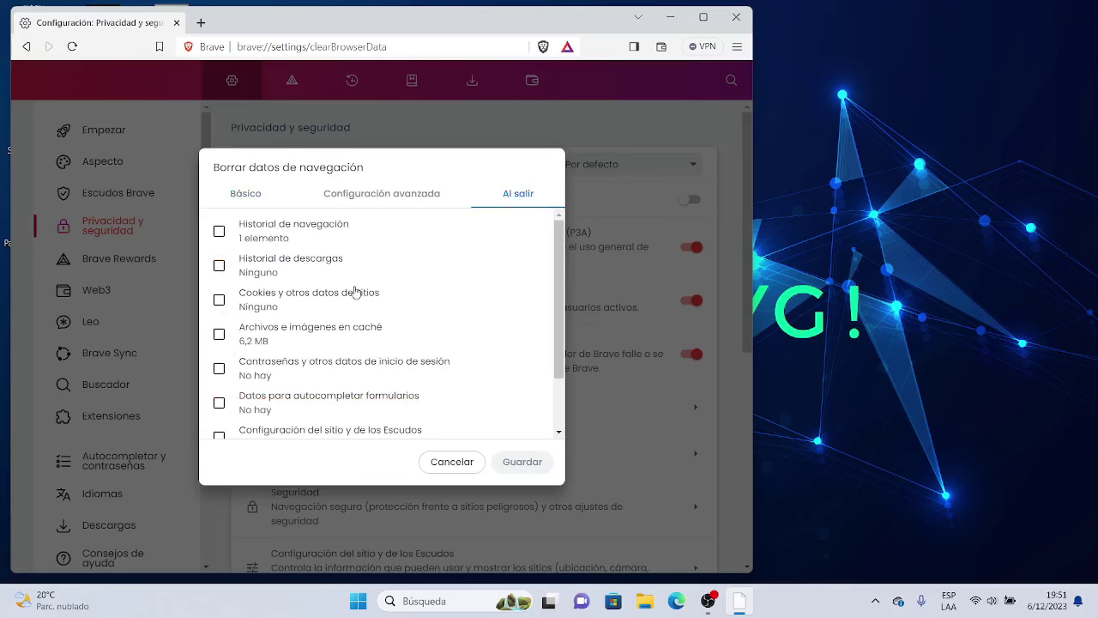
scroll(262, 272, "down", 2)
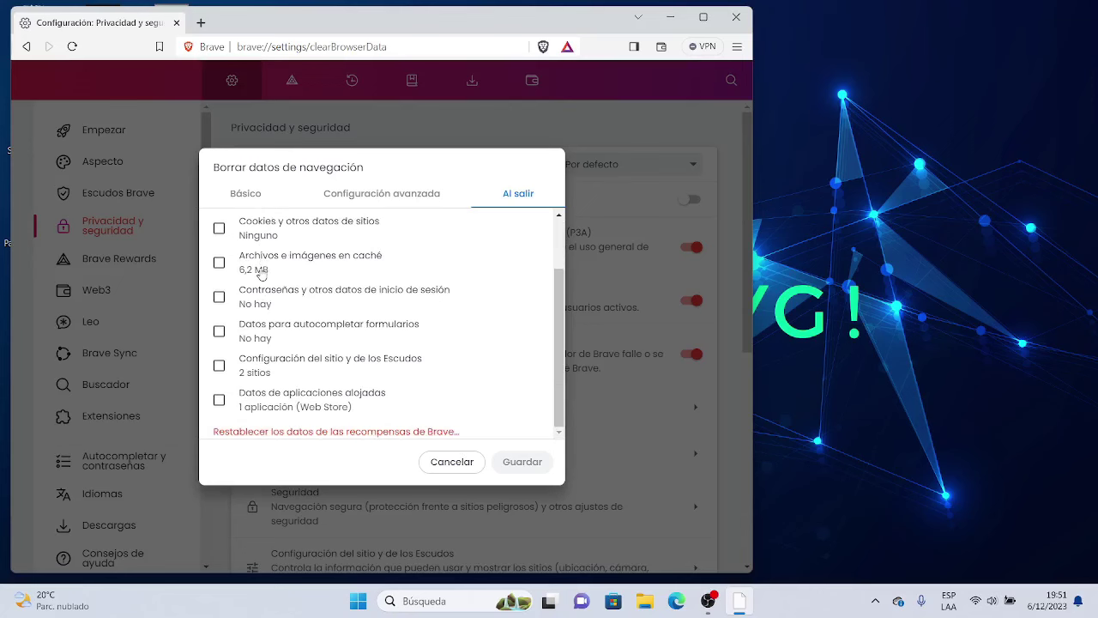
scroll(262, 272, "up", 2)
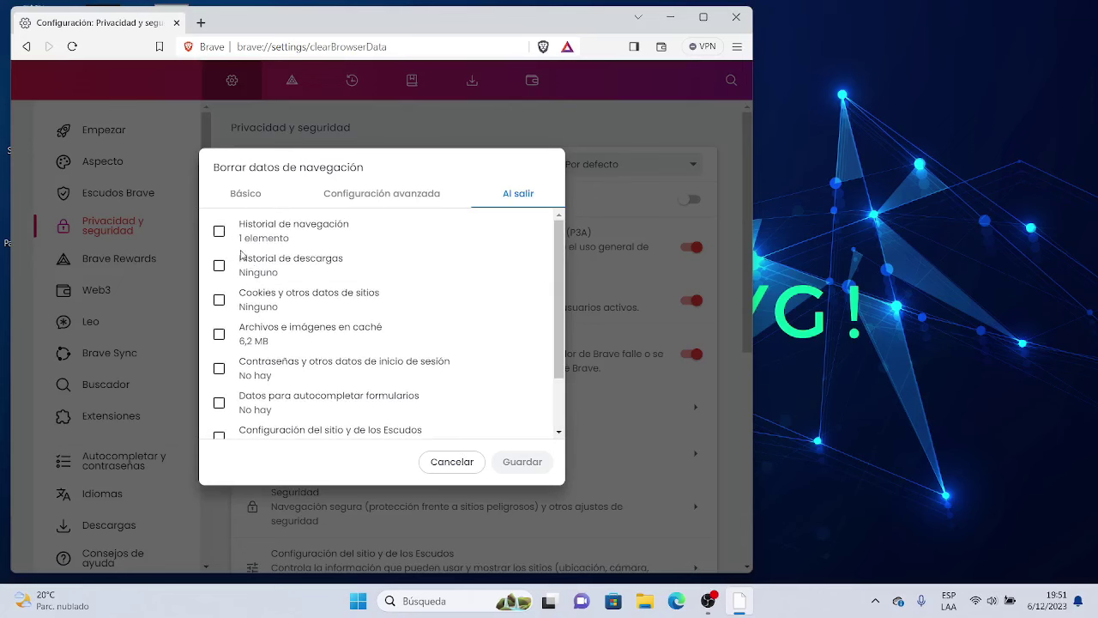
left_click(219, 231)
left_click(219, 265)
left_click(220, 300)
left_click(220, 335)
scroll(220, 335, "down", 1)
left_click(220, 297)
left_click(219, 332)
left_click(219, 366)
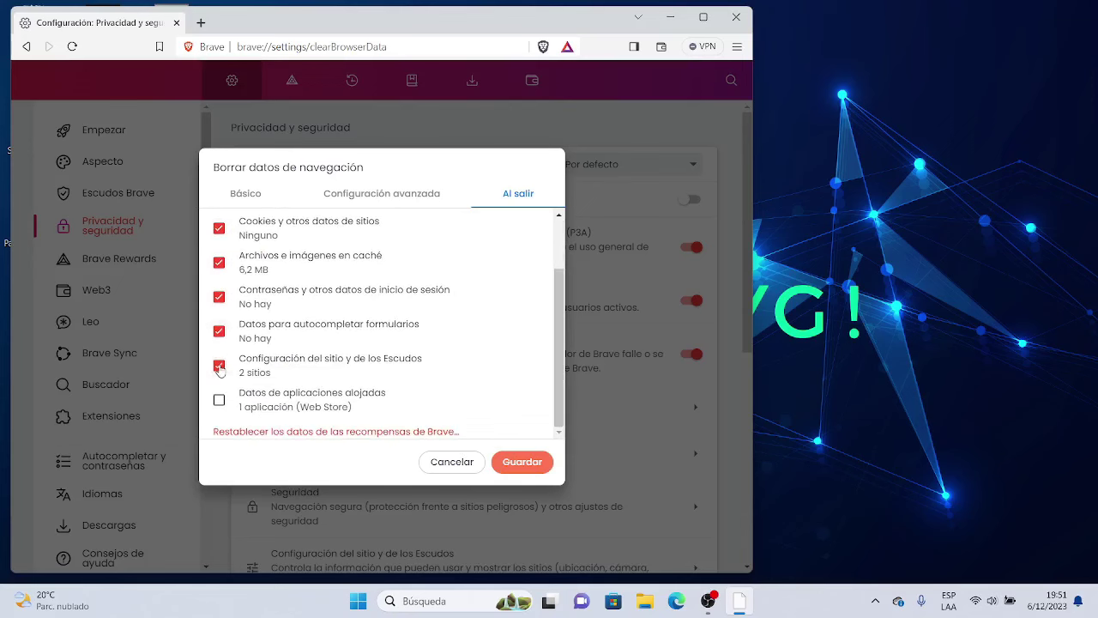
left_click(219, 401)
left_click(526, 466)
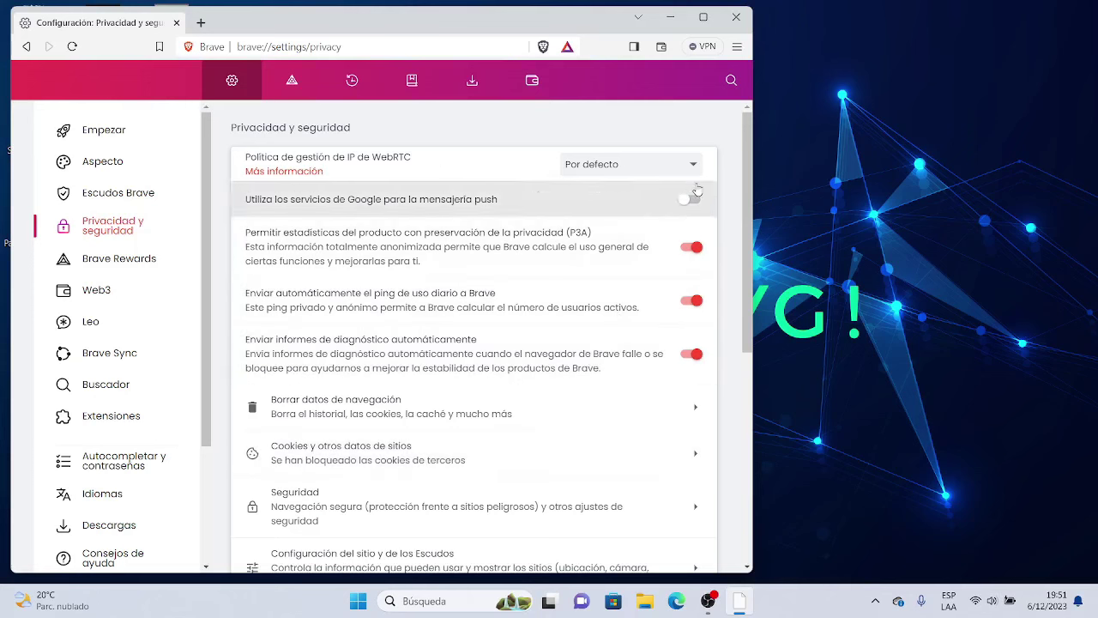
Review the privacy and security settings and the data categories selected for clearing on exit
scroll(453, 395, "down", 5)
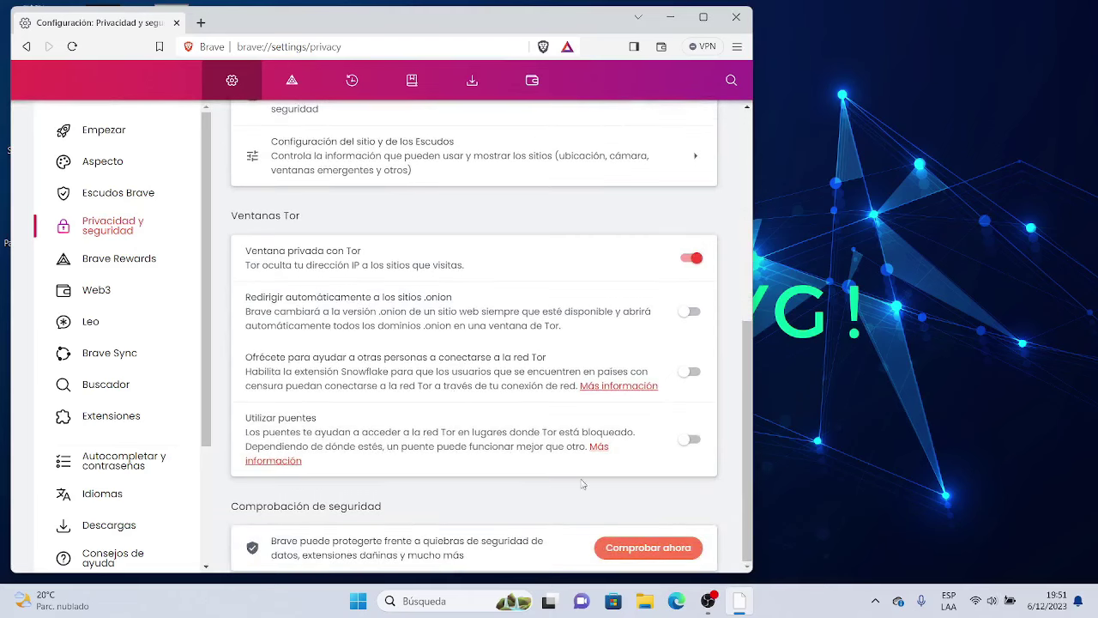
scroll(574, 460, "up", 5)
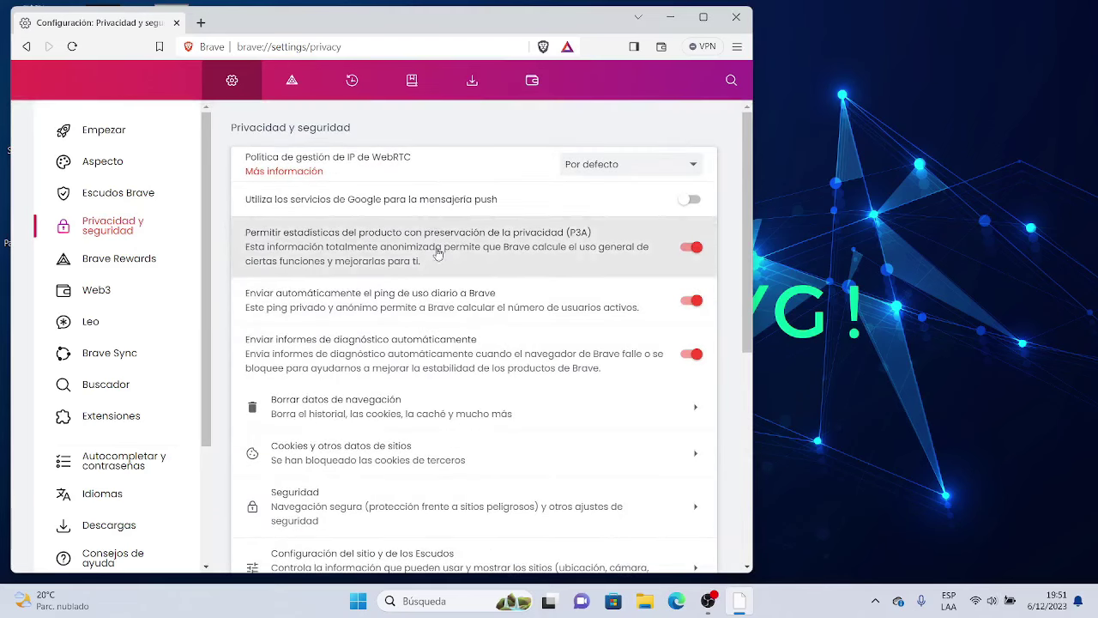
scroll(614, 213, "down", 3)
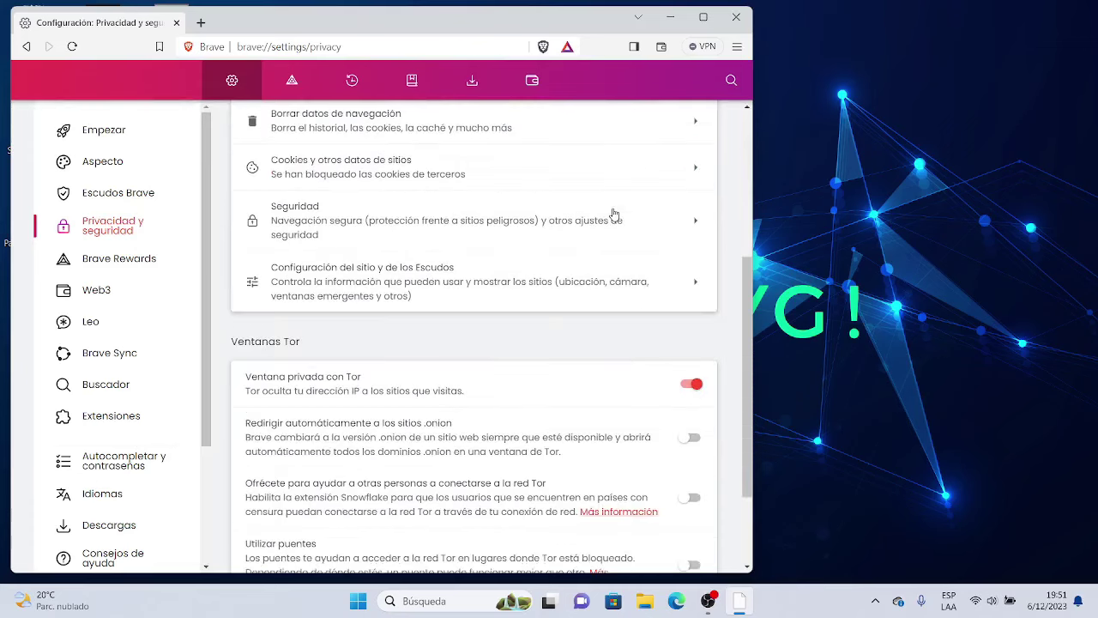
scroll(610, 215, "up", 2)
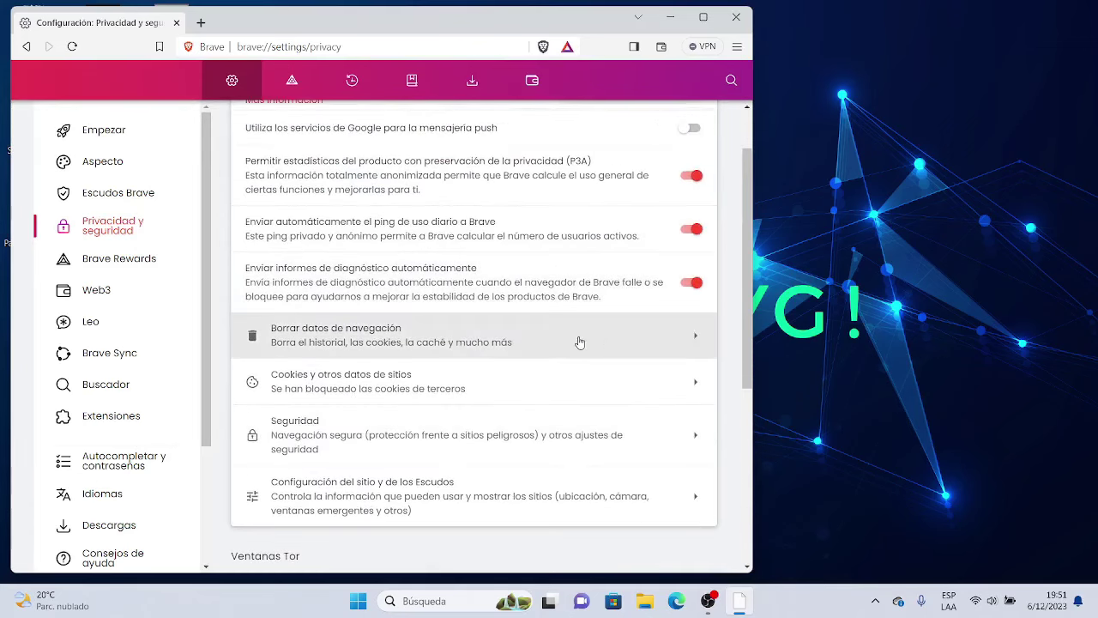
left_click(619, 334)
scroll(494, 346, "down", 2)
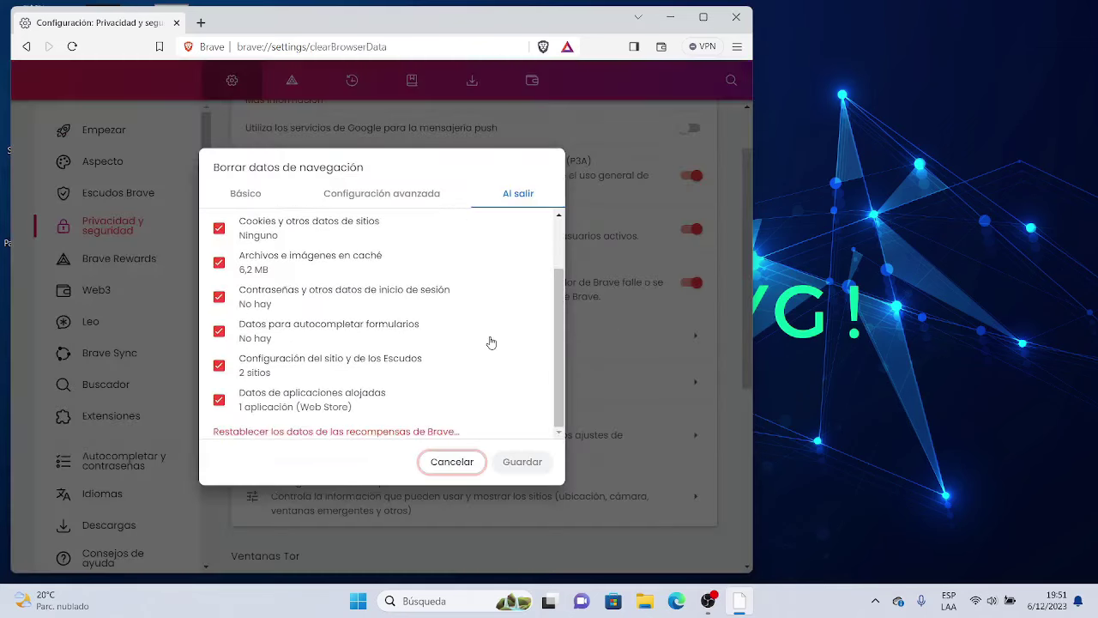
scroll(491, 342, "up", 2)
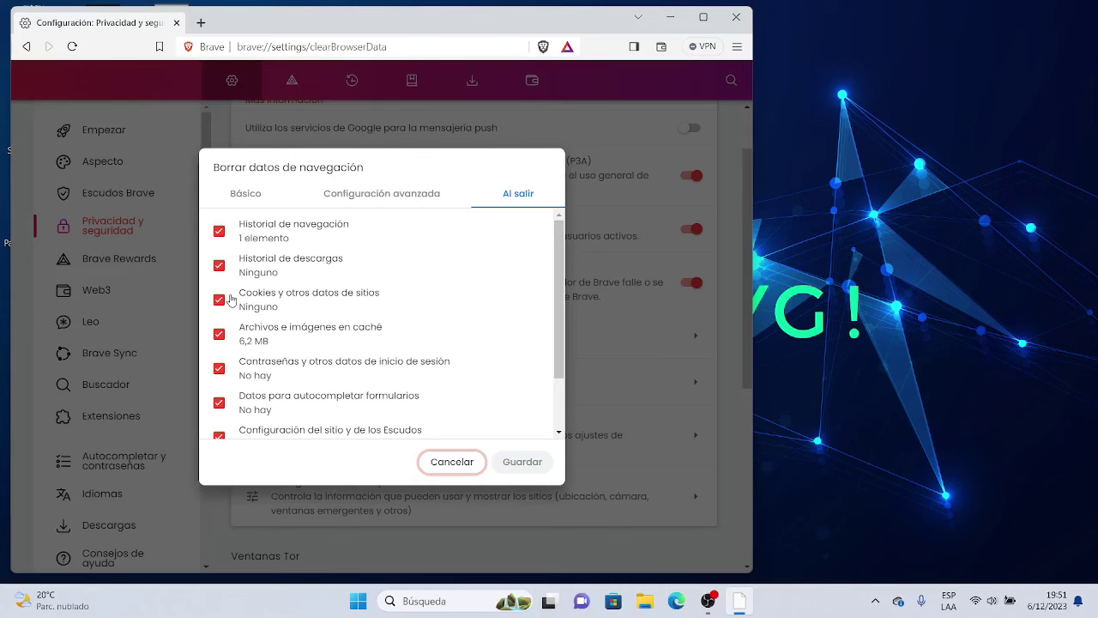
Deselect all eight data categories for clearing on exit, from browsing history to hosted app data
left_click(219, 231)
left_click(219, 265)
left_click(220, 302)
left_click(220, 336)
left_click(221, 371)
left_click(220, 403)
left_click(220, 434)
scroll(245, 413, "down", 2)
left_click(221, 402)
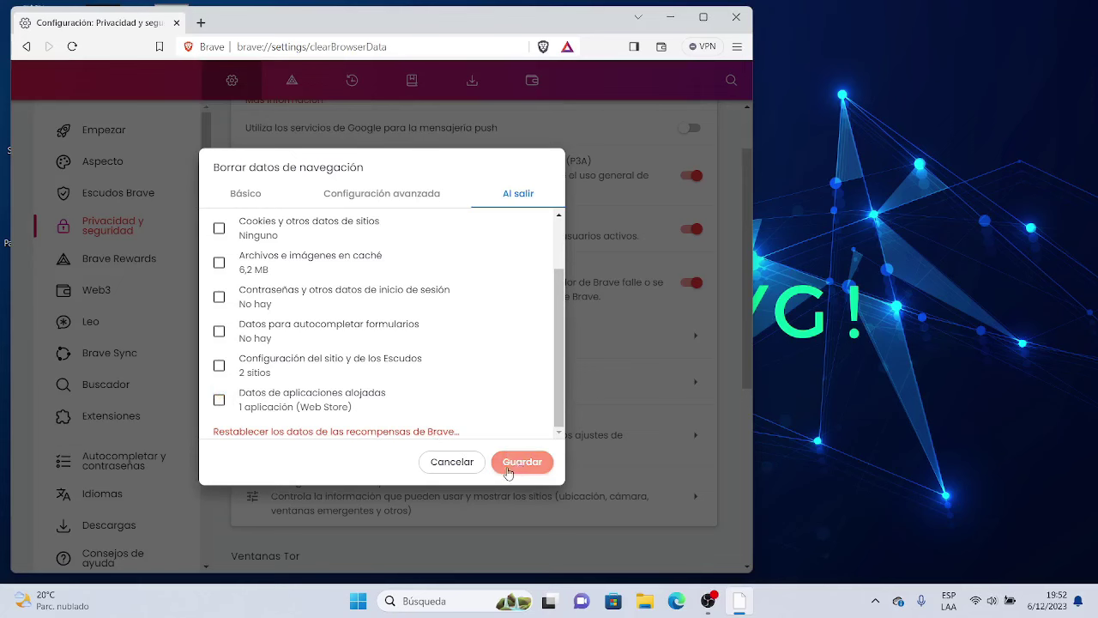
Reselect all eight on-exit data categories and close the clearing options without saving
scroll(360, 393, "up", 2)
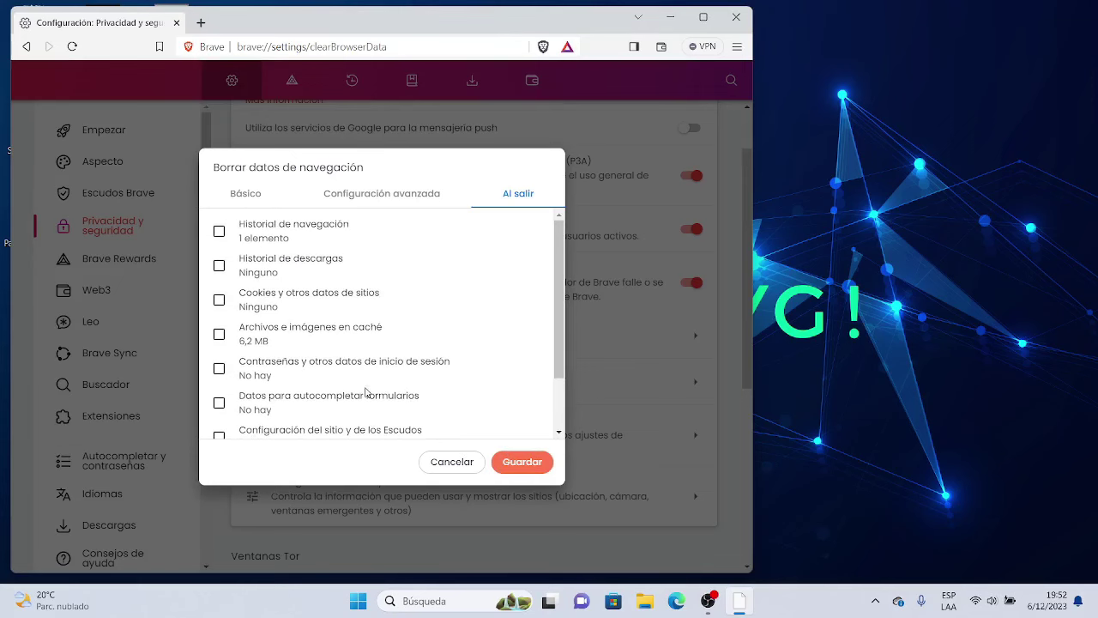
left_click(220, 232)
left_click(220, 267)
left_click(219, 300)
left_click(219, 334)
left_click(220, 369)
left_click(218, 403)
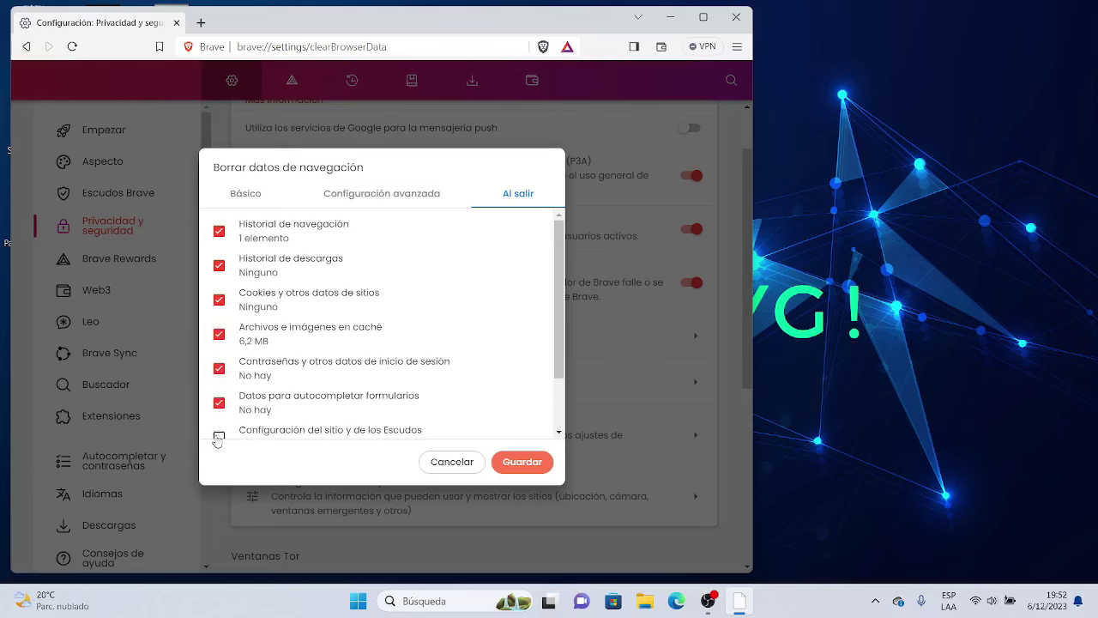
left_click(219, 437)
left_click(220, 400)
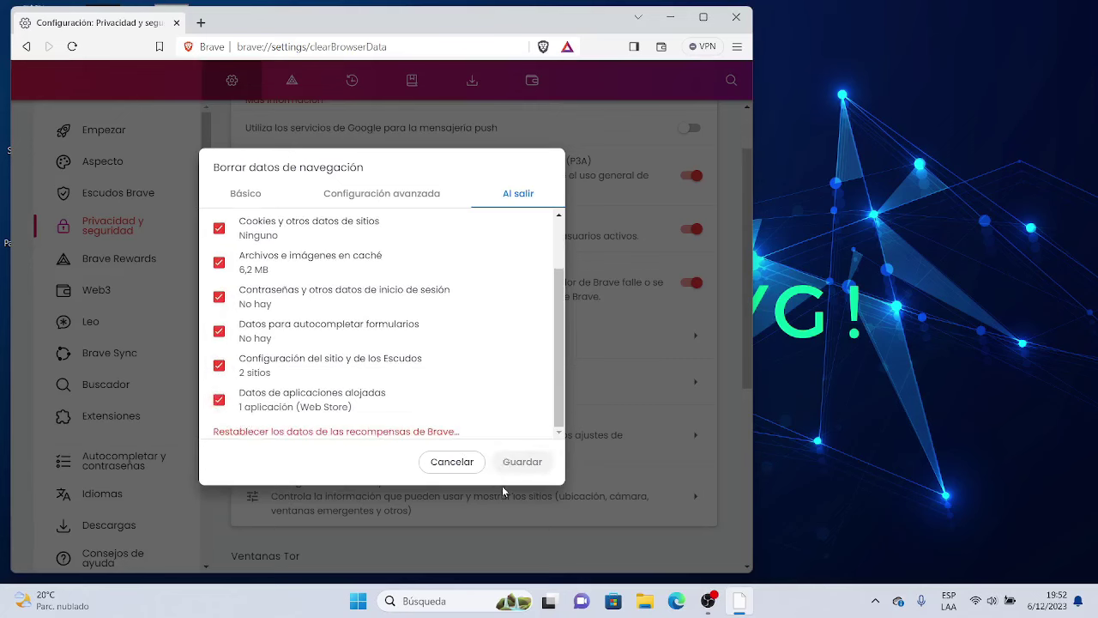
left_click(452, 463)
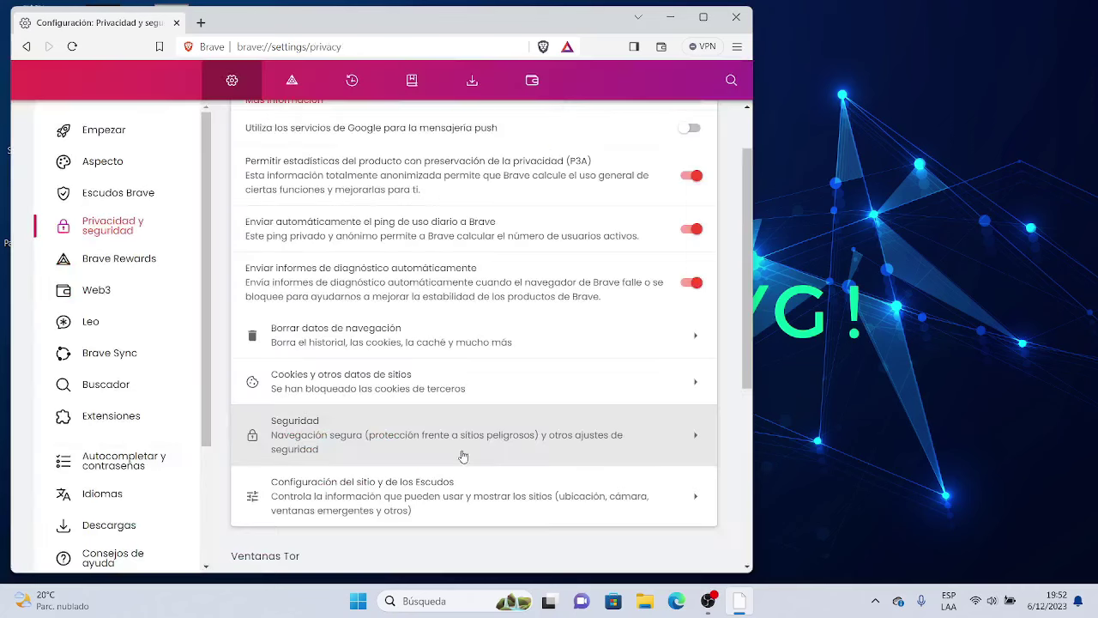
Reopen the browsing data clearing options, deselect all eight on-exit data categories and save the setting
left_click(677, 339)
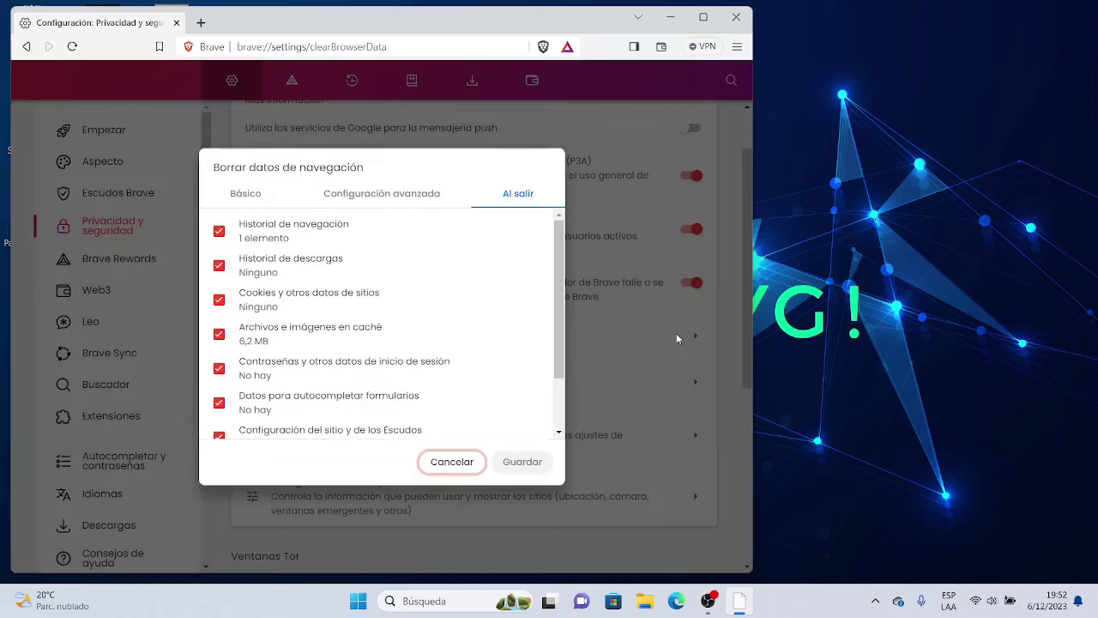
scroll(450, 402, "down", 2)
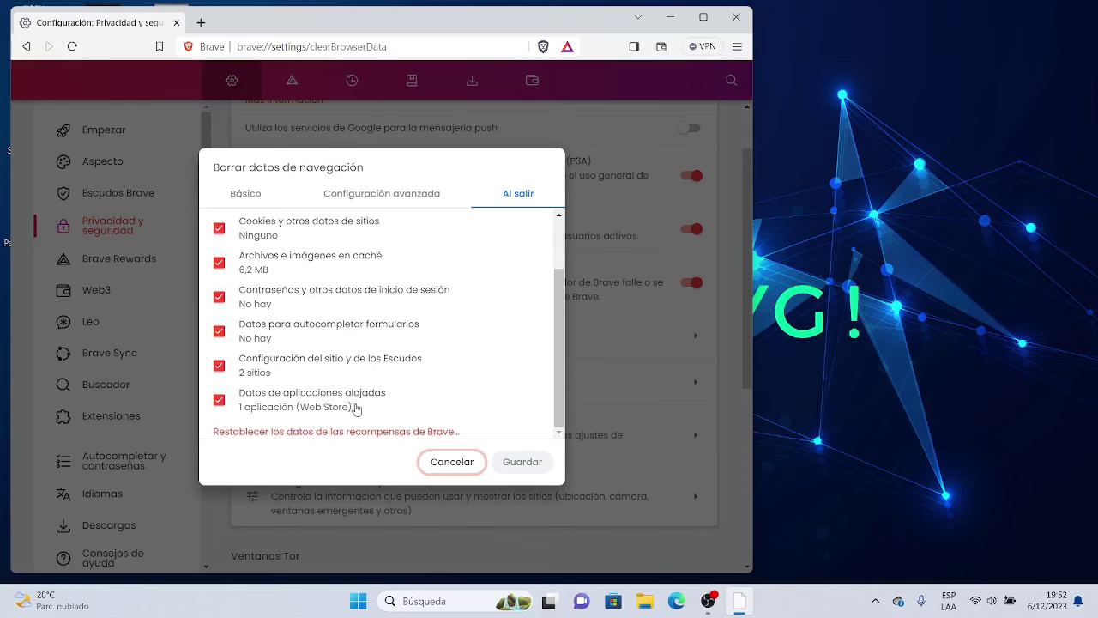
left_click(219, 401)
left_click(220, 365)
left_click(218, 331)
left_click(219, 297)
left_click(218, 228)
left_click(219, 262)
scroll(221, 269, "up", 1)
left_click(220, 266)
left_click(220, 230)
left_click(522, 463)
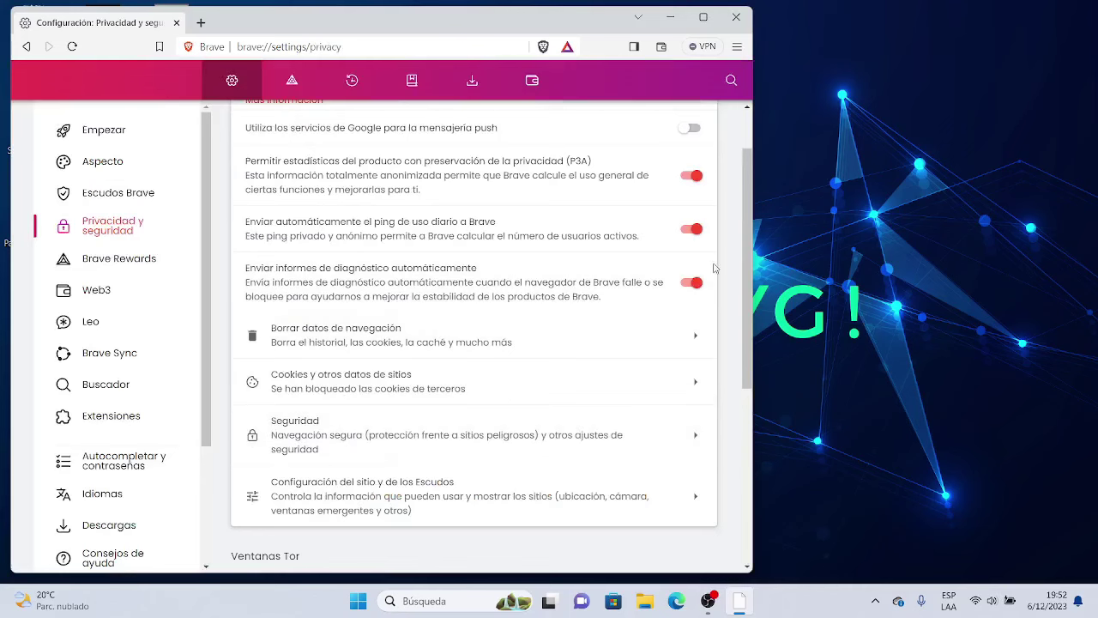
In the advanced clearing options, also select passwords, form autofill, site and Shields settings, and hosted app data, and clear the data
left_click(674, 347)
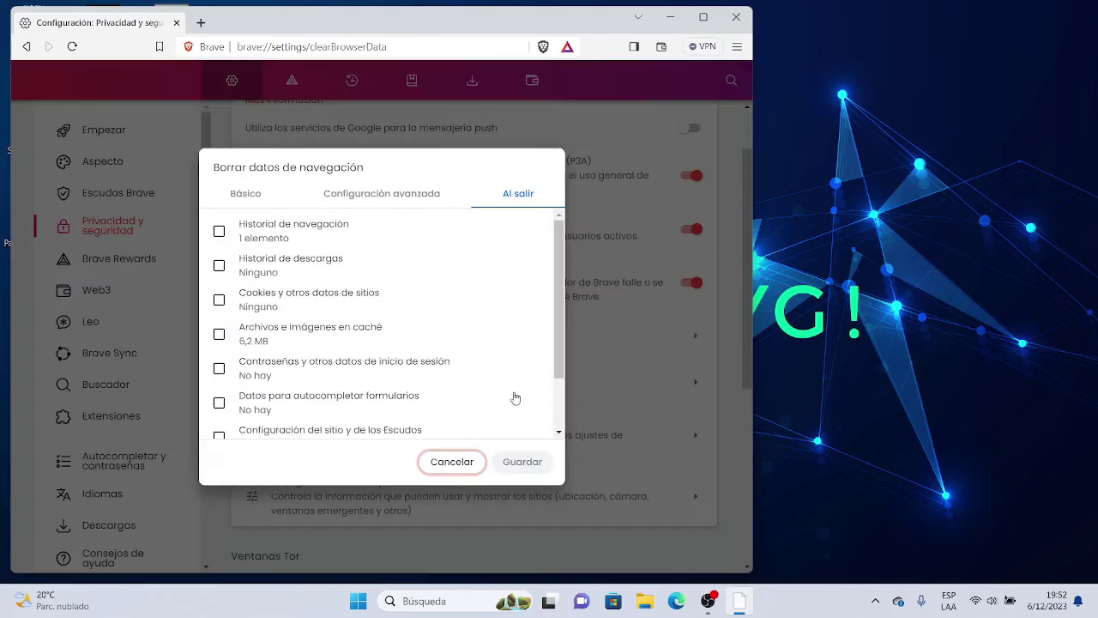
scroll(514, 398, "down", 2)
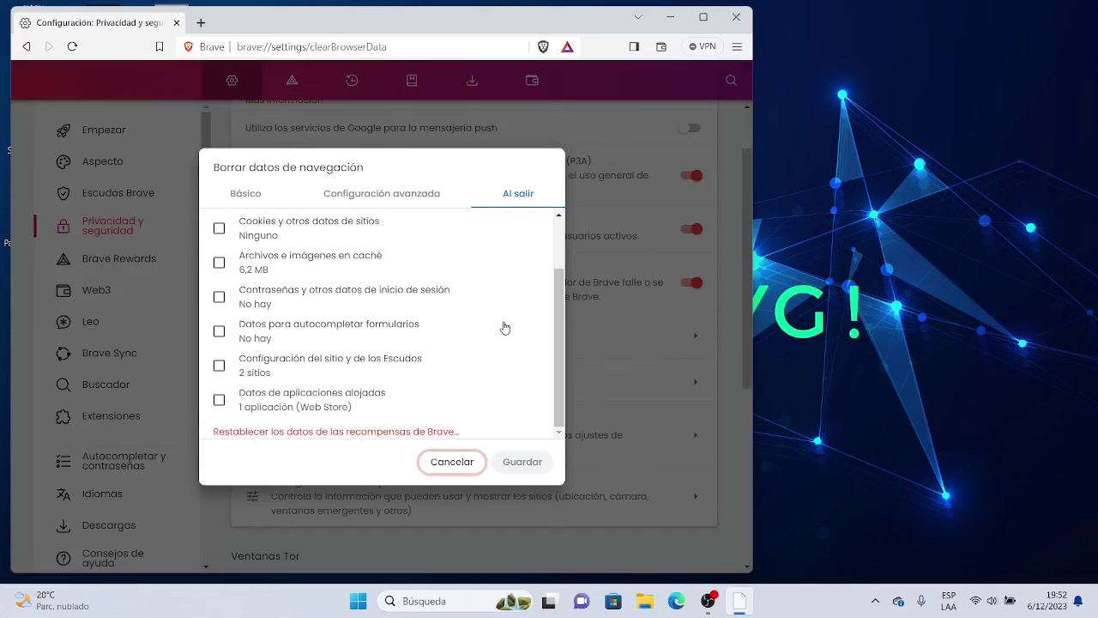
scroll(504, 328, "up", 3)
left_click(443, 199)
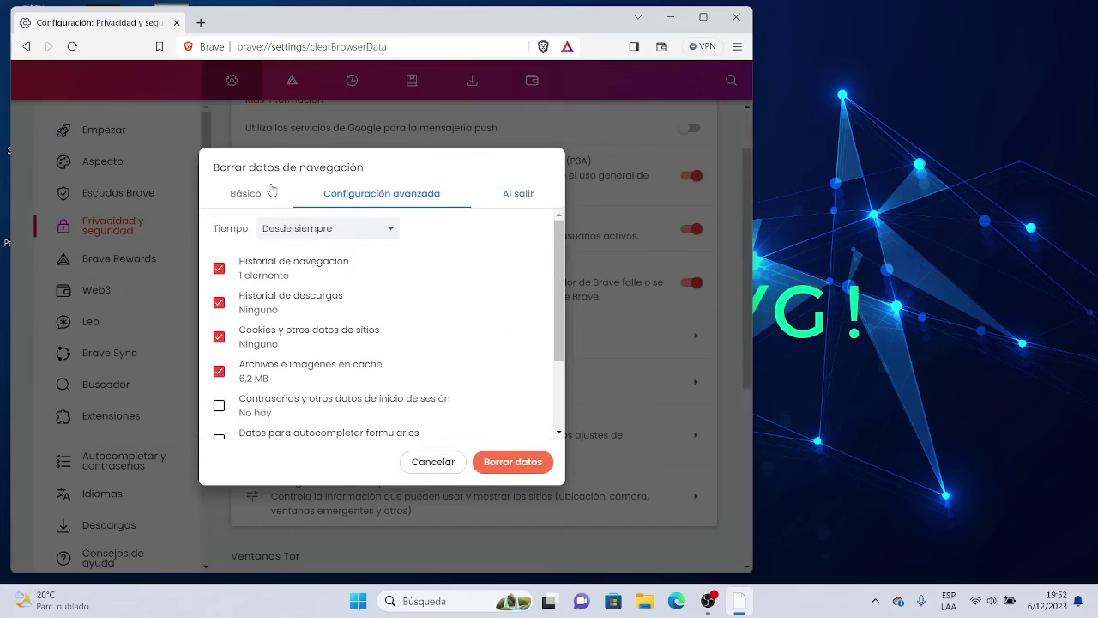
scroll(277, 360, "down", 3)
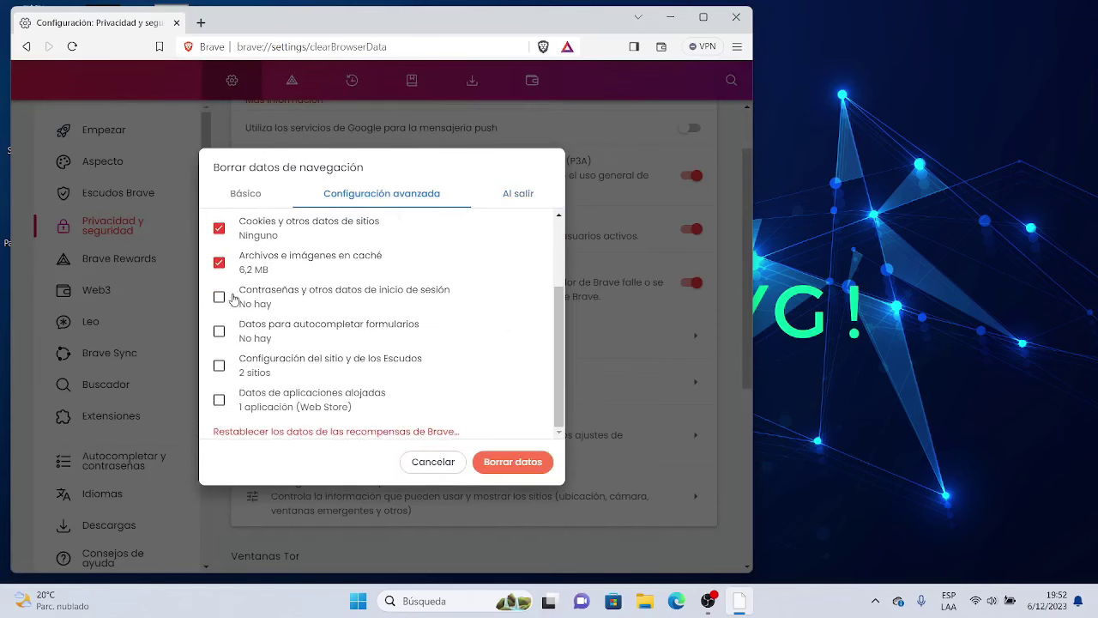
left_click(219, 296)
left_click(219, 330)
left_click(219, 365)
left_click(218, 399)
left_click(523, 464)
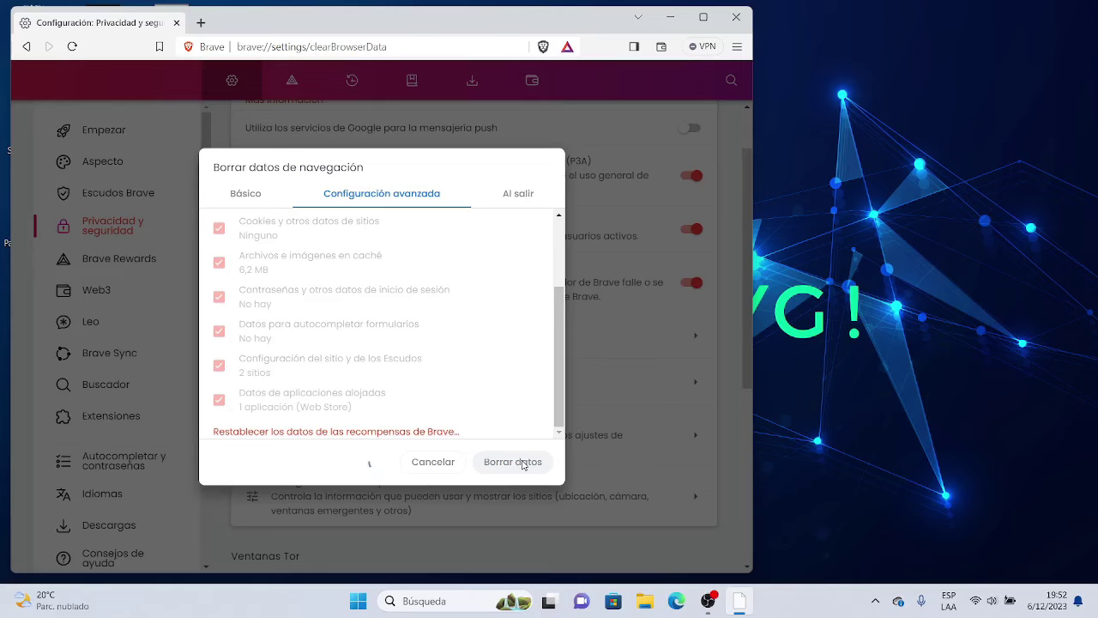
Review the privacy and Tor window settings and run Brave's security check
scroll(79, 437, "down", 2)
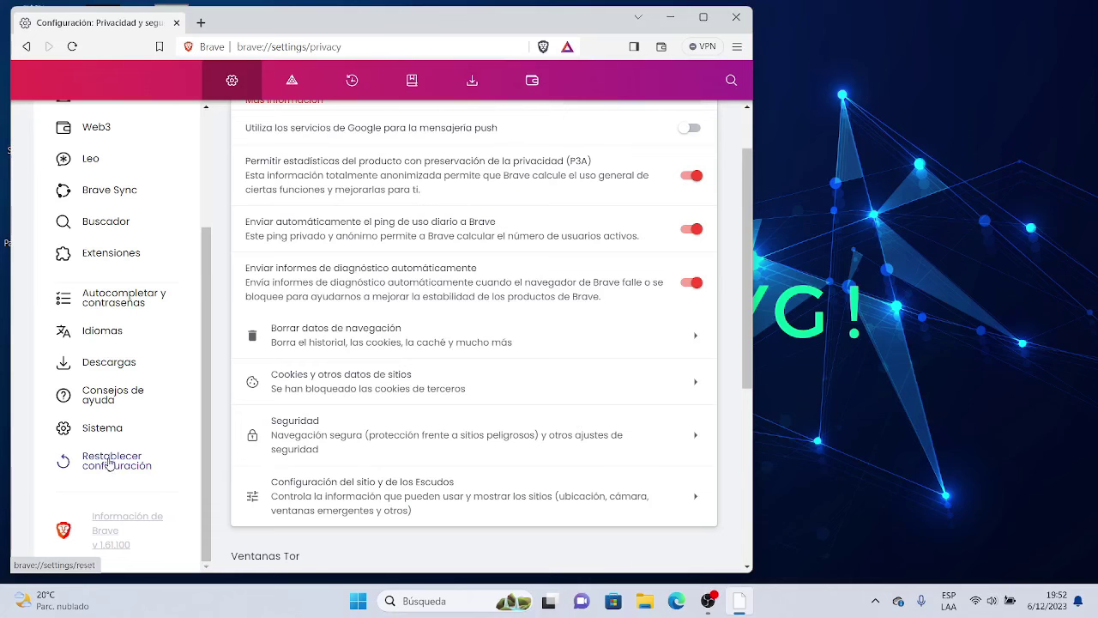
scroll(356, 399, "up", 1)
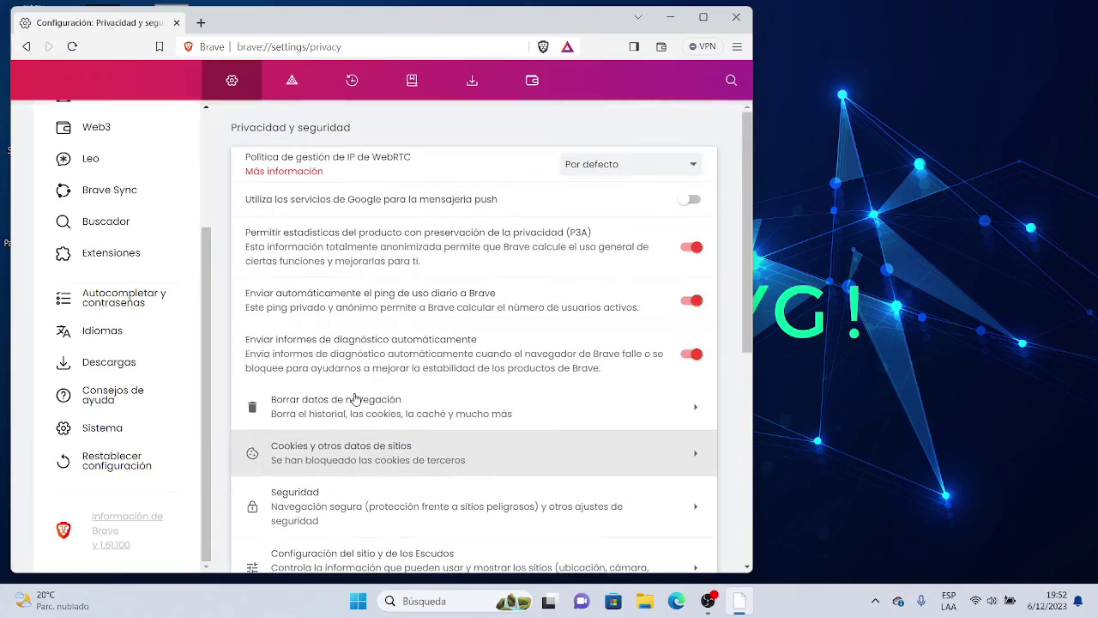
scroll(581, 302, "down", 5)
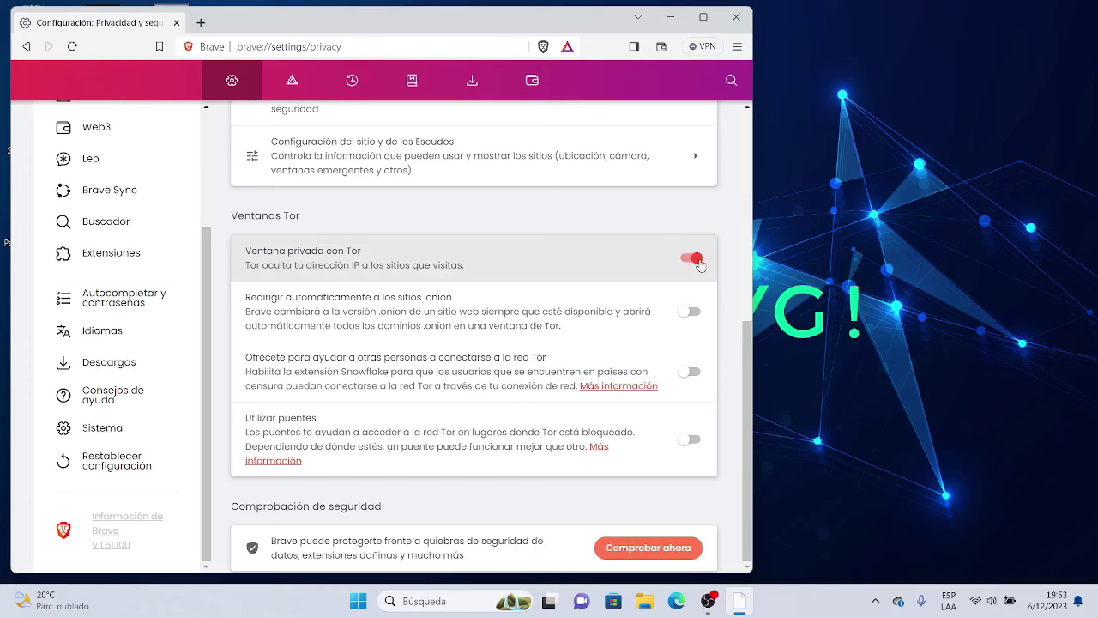
left_click(654, 553)
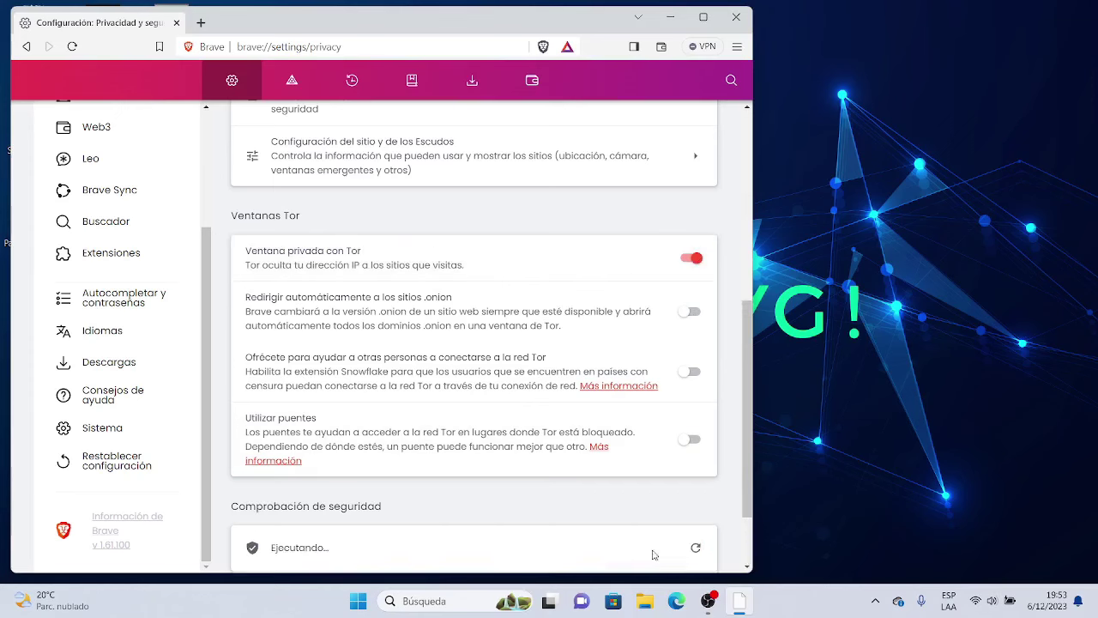
View the available WebRTC IP handling policies and close the list without changing the selection
scroll(570, 402, "up", 5)
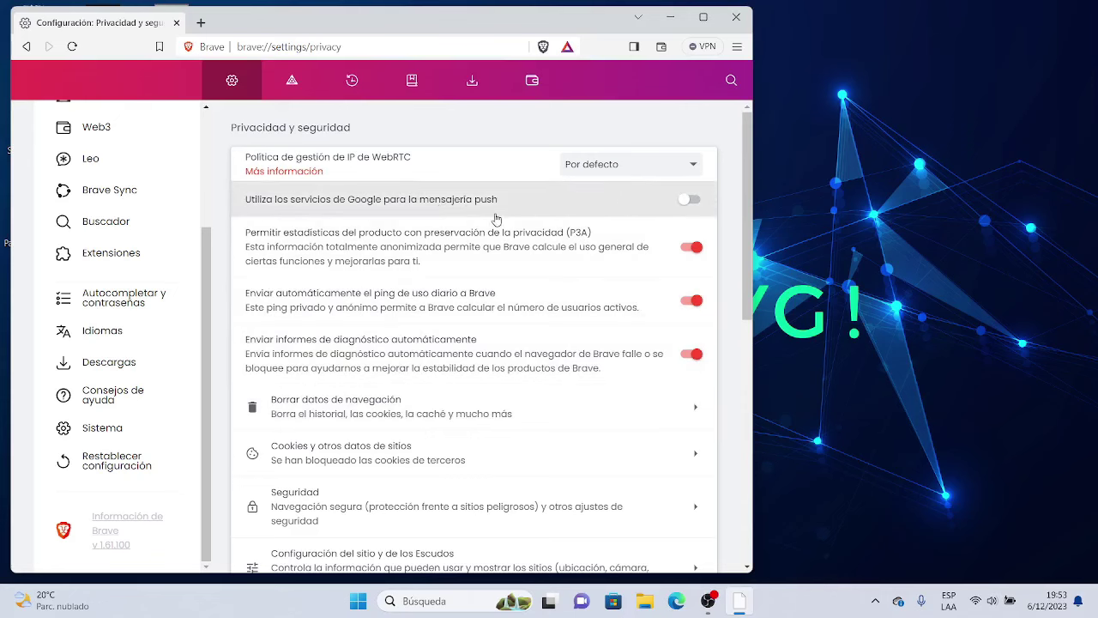
left_click(663, 163)
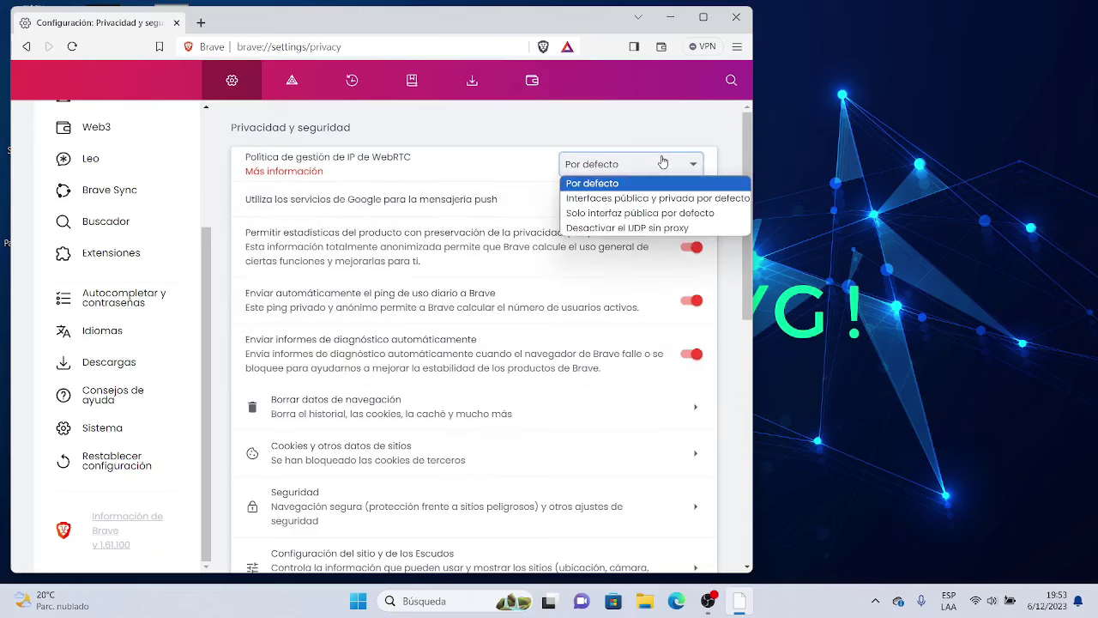
left_click(660, 164)
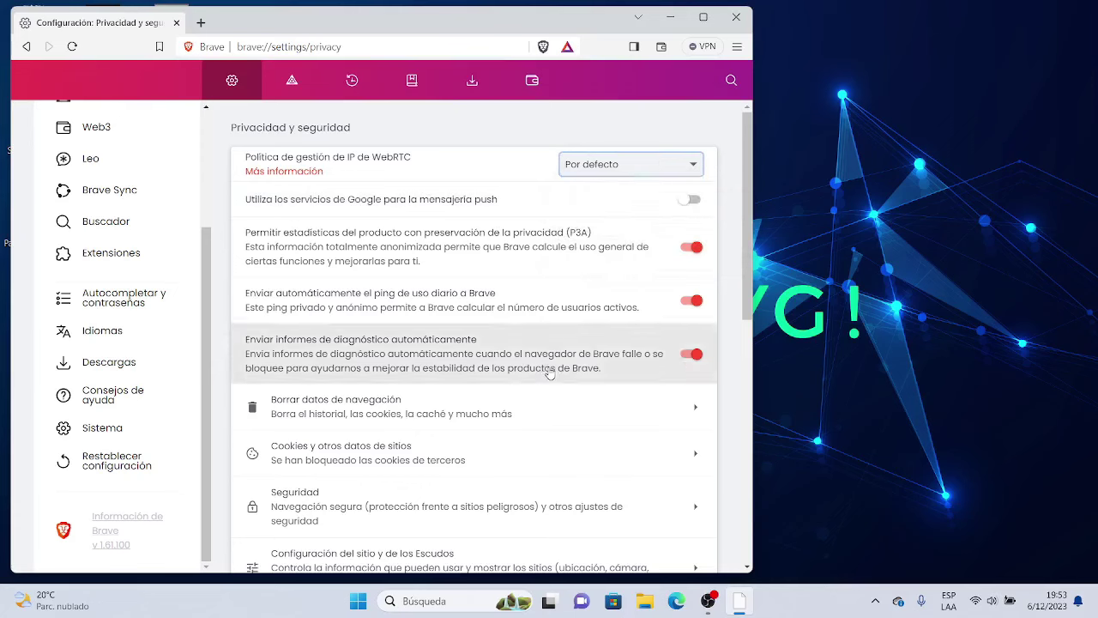
Open the option to restore the original default settings, dismiss it and close the settings tab
left_click(112, 463)
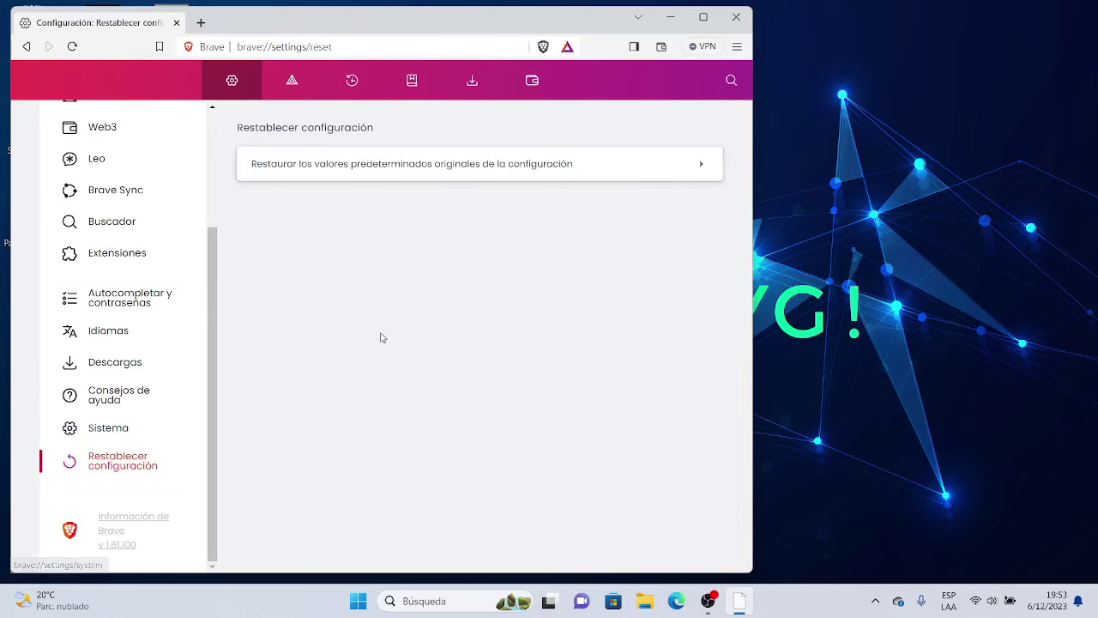
left_click(509, 170)
left_click(488, 396)
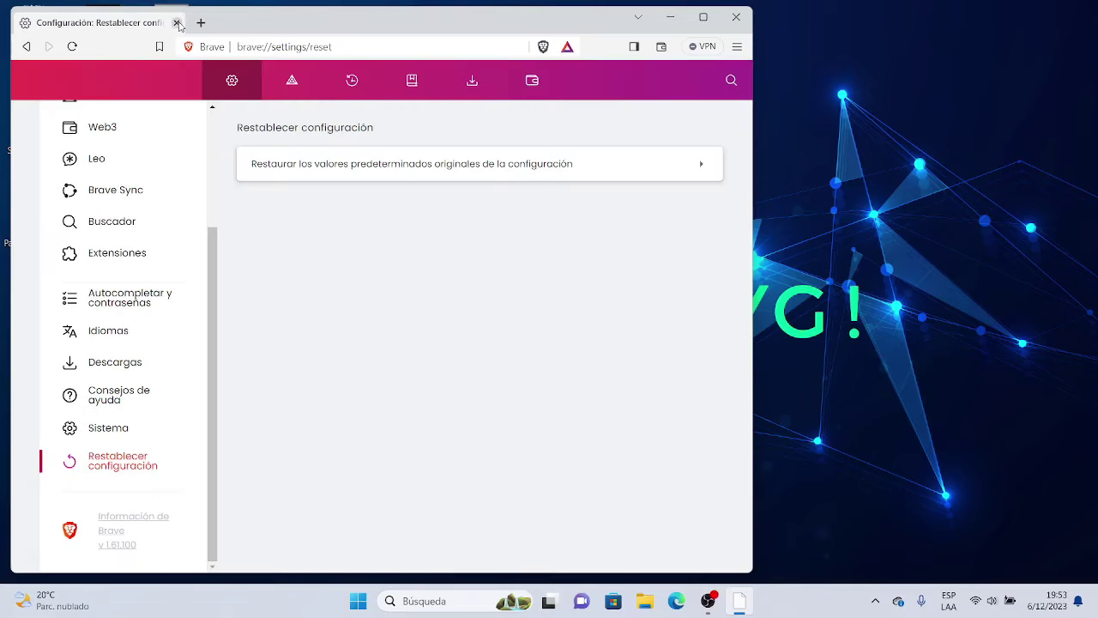
left_click(175, 24)
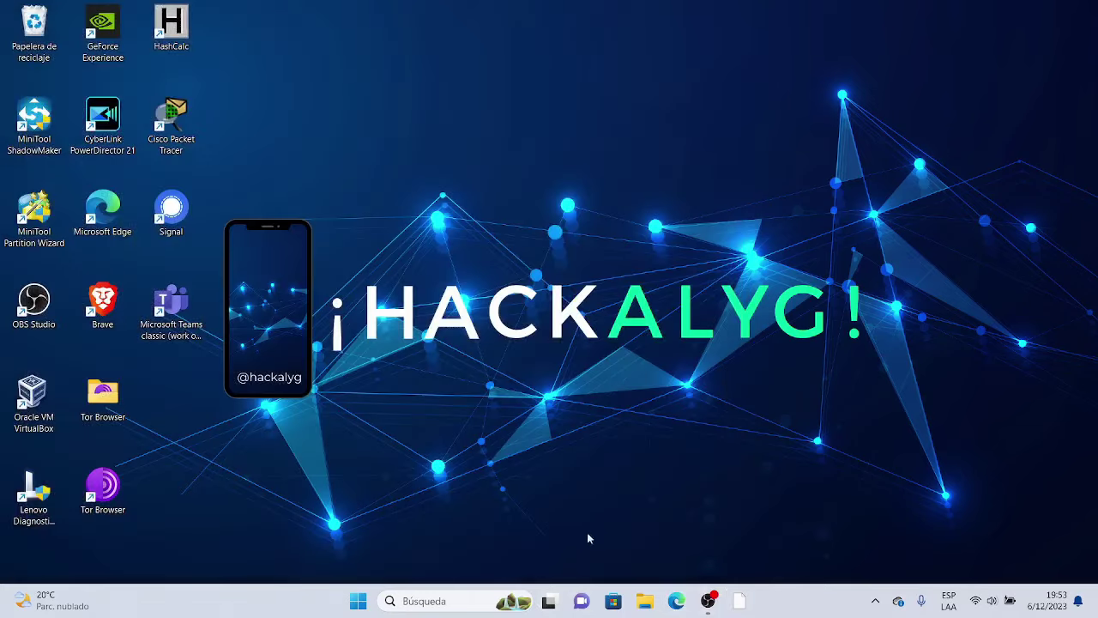
double_click(106, 305)
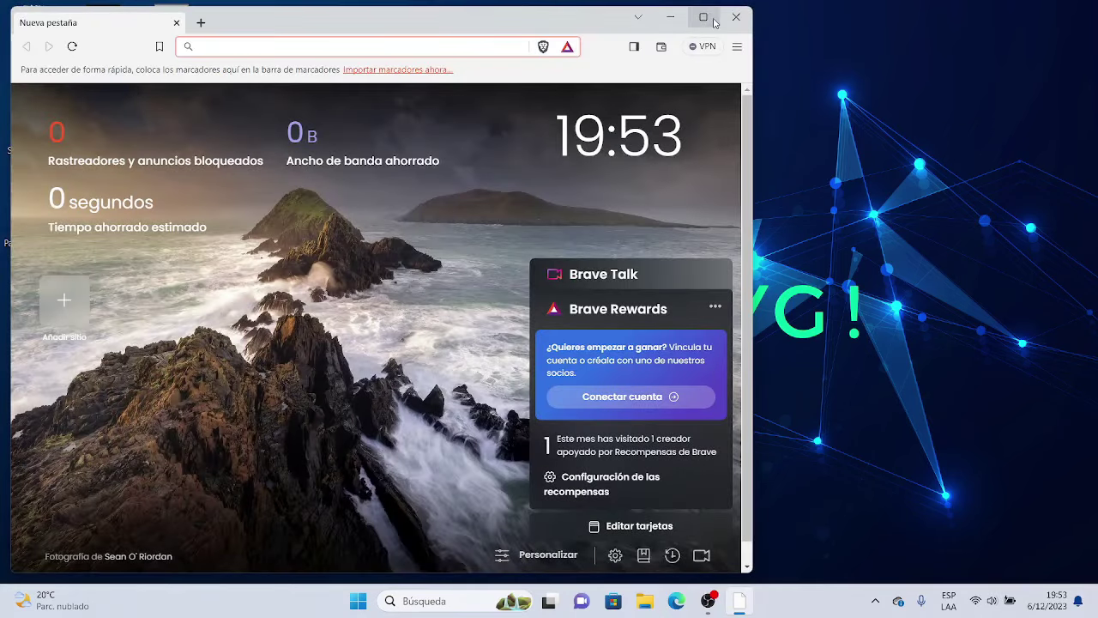
left_click(705, 18)
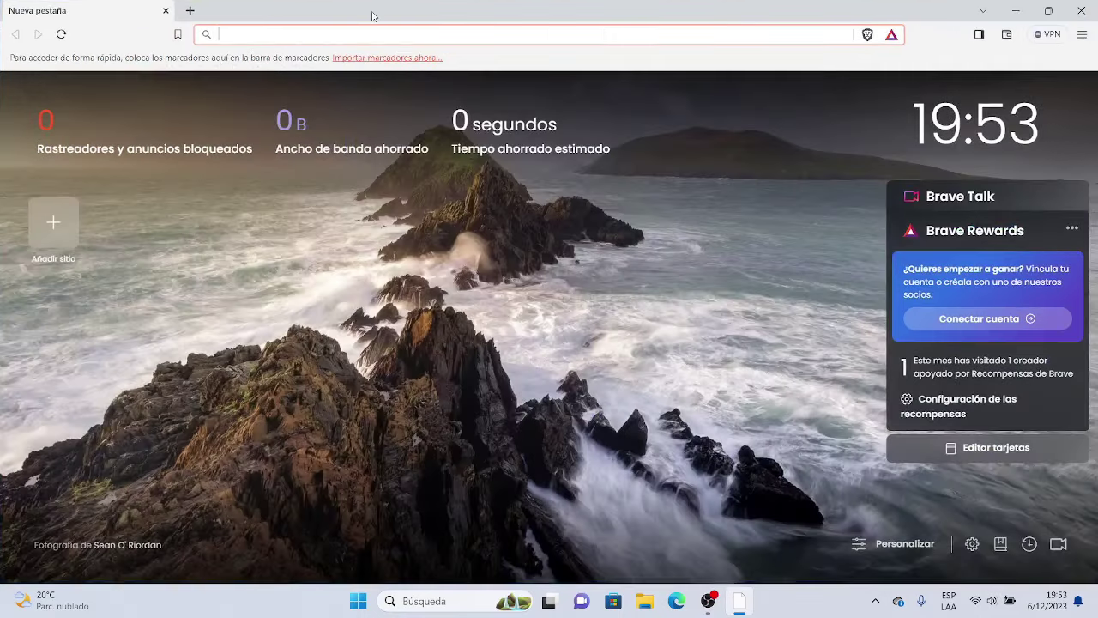
type("www")
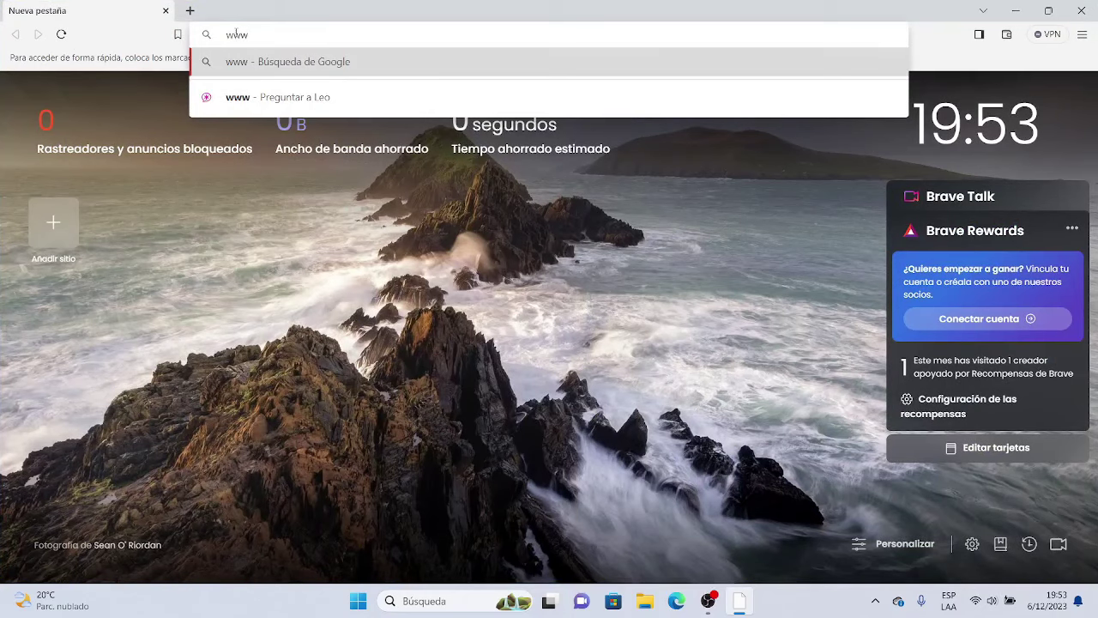
type(".googl")
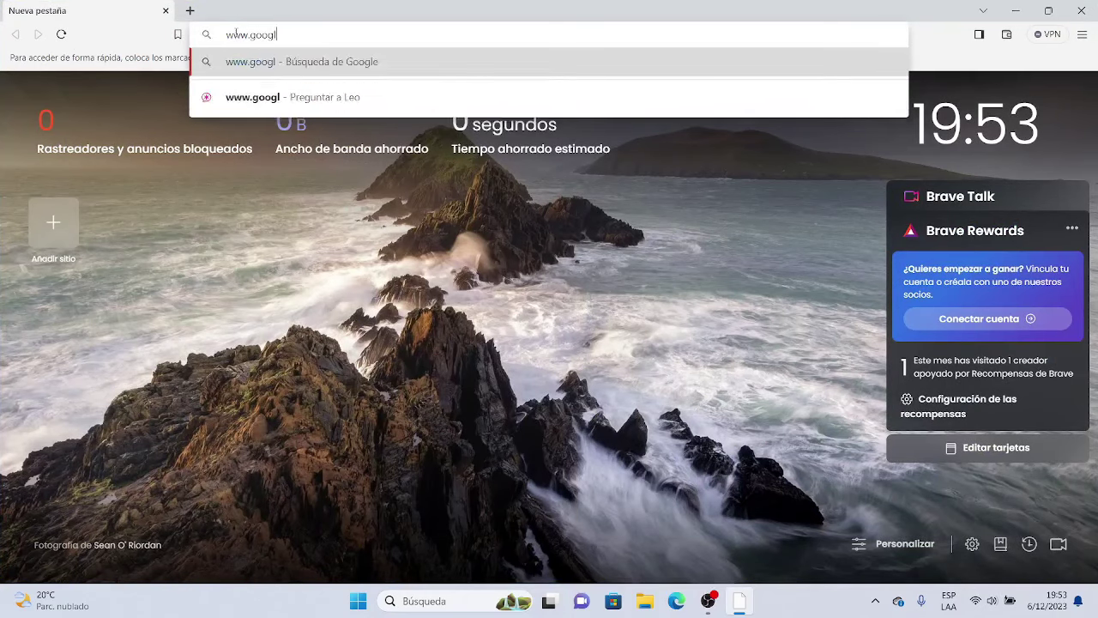
type("e.com")
key("Return")
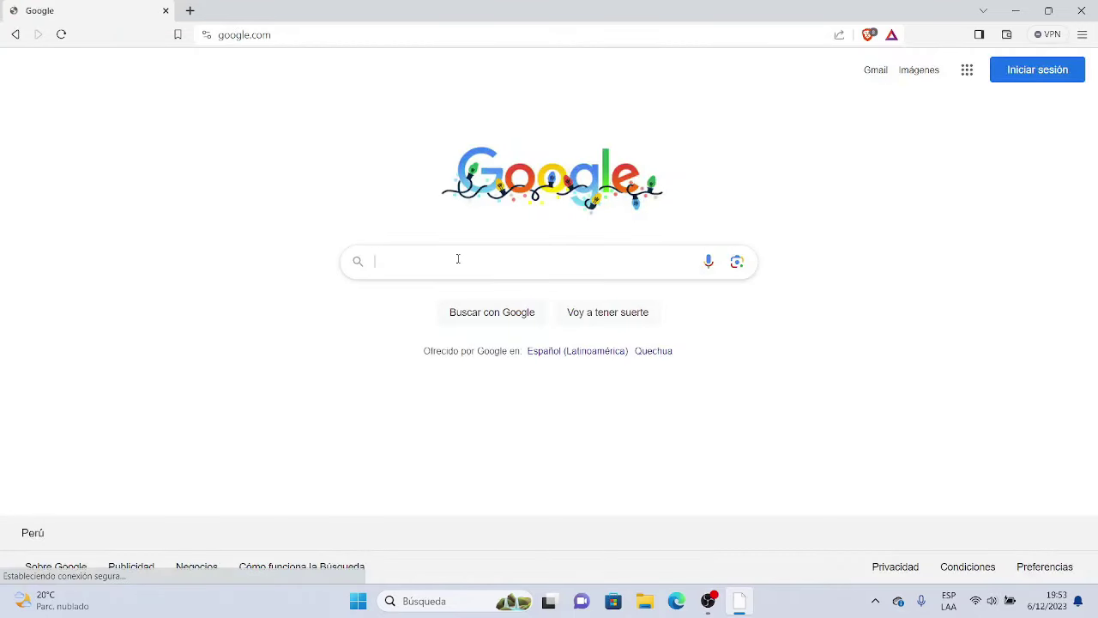
Search Google for "ackalyg" and look through the whole results page
left_click(458, 258)
type("a")
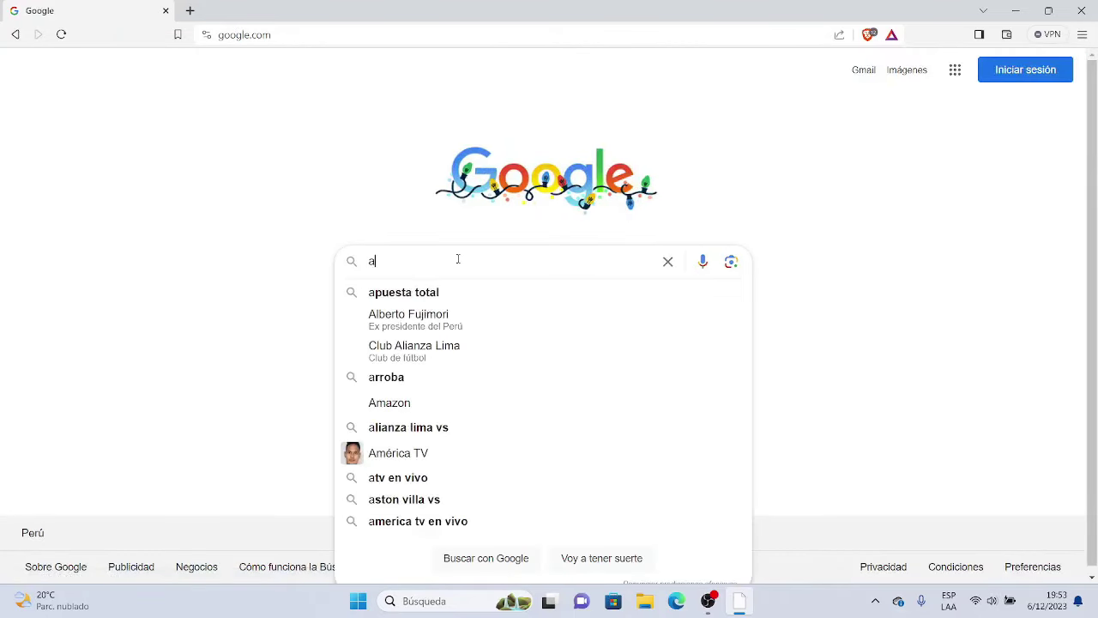
type("ckaly")
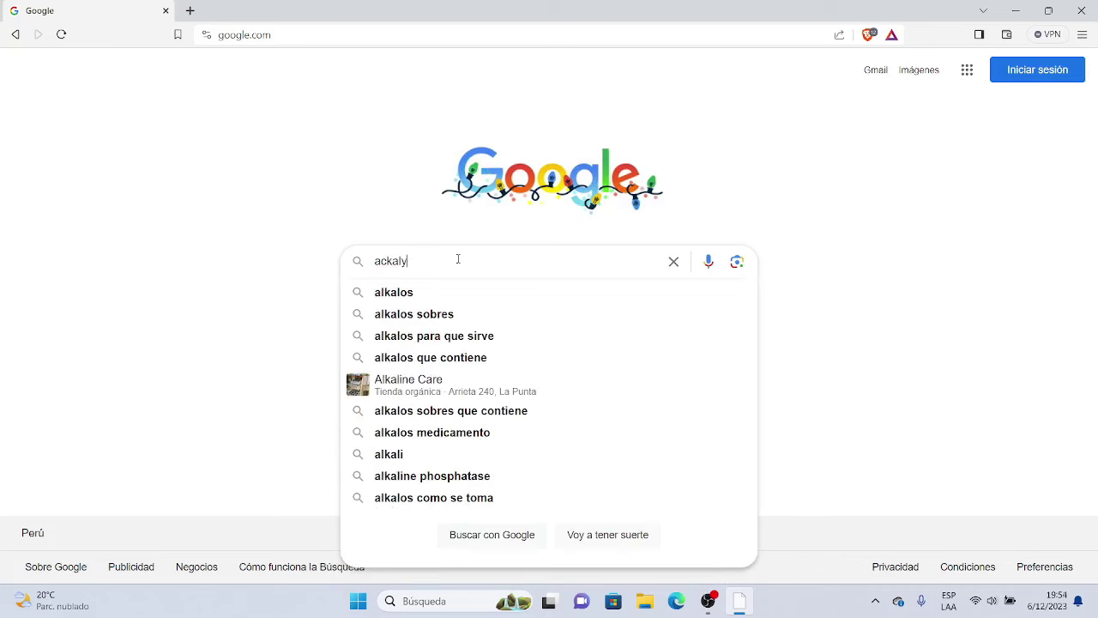
type("g")
key("Return")
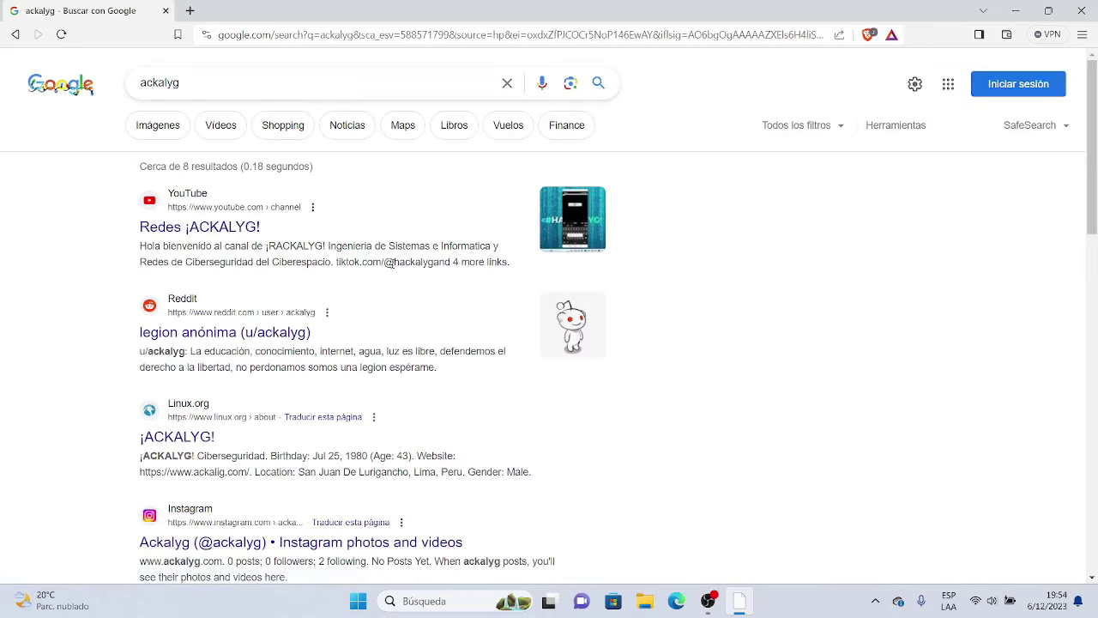
scroll(772, 249, "down", 4)
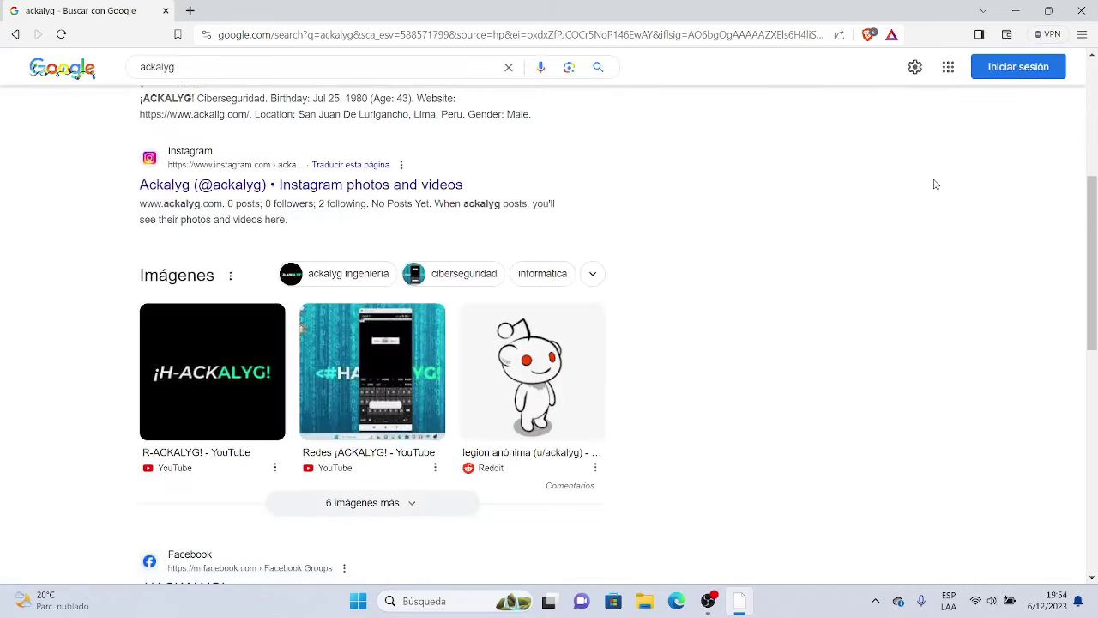
scroll(918, 473, "down", 10)
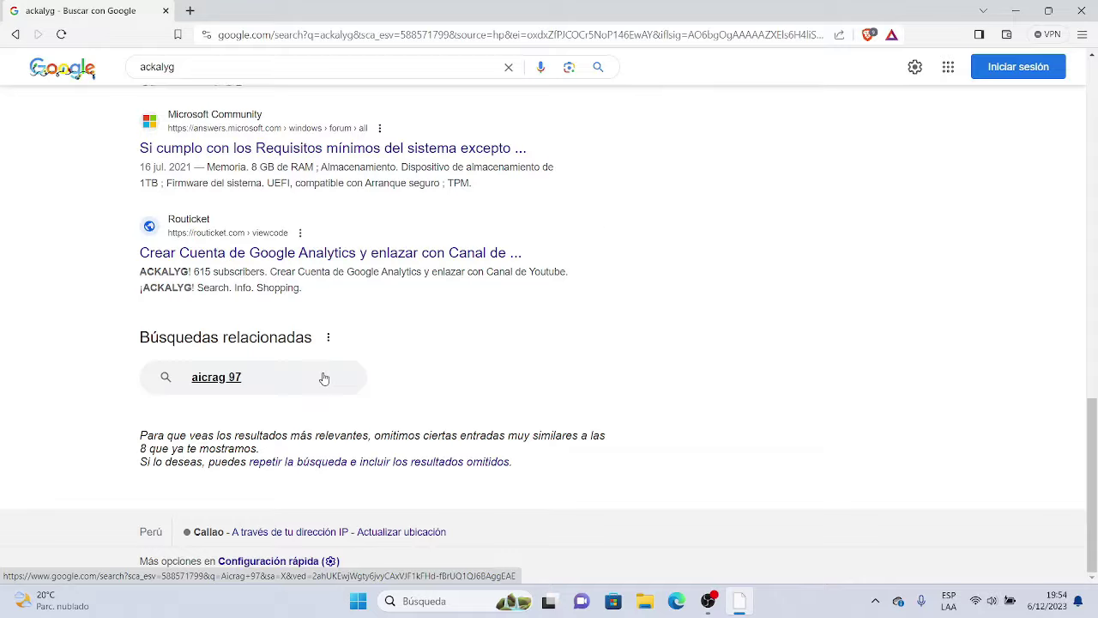
scroll(324, 377, "up", 15)
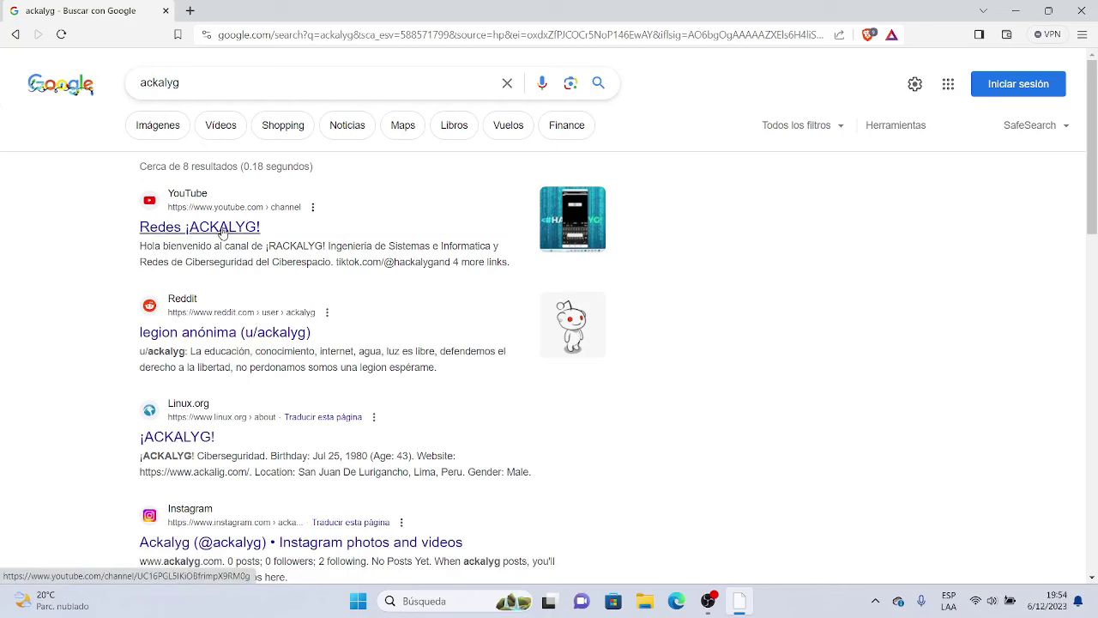
Replace the Google query with the suggested search "convocatorias de trabajo" and run it
left_click(274, 87)
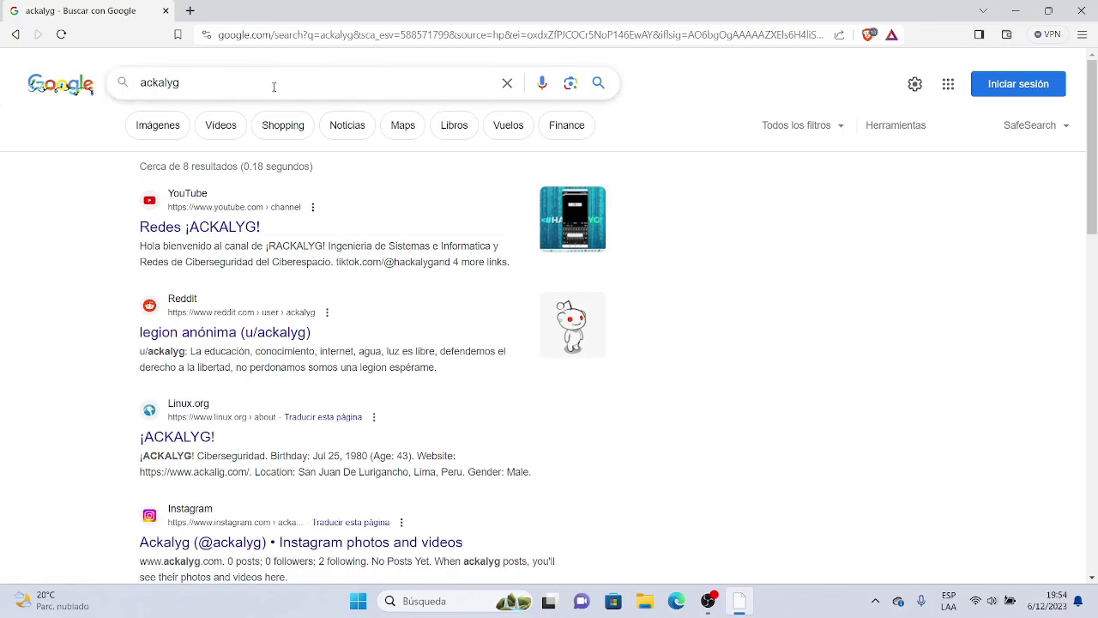
key("BackSpace")
key("BackSpace")
key("BackSpace")
key("BackSpace")
key("BackSpace")
key("BackSpace")
key("BackSpace")
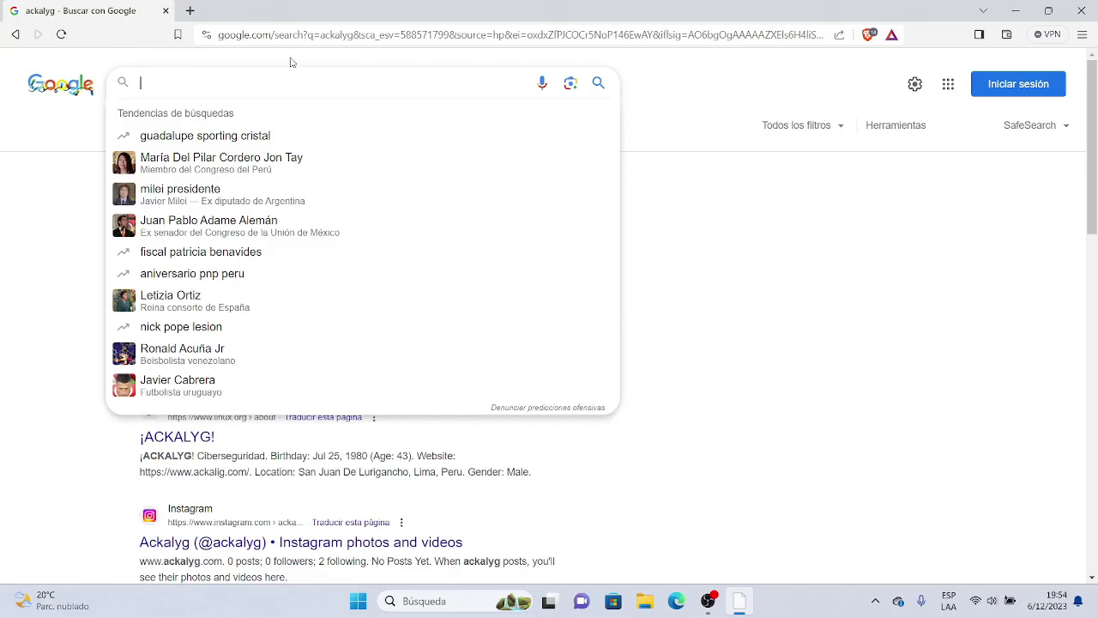
type("convocatriasd")
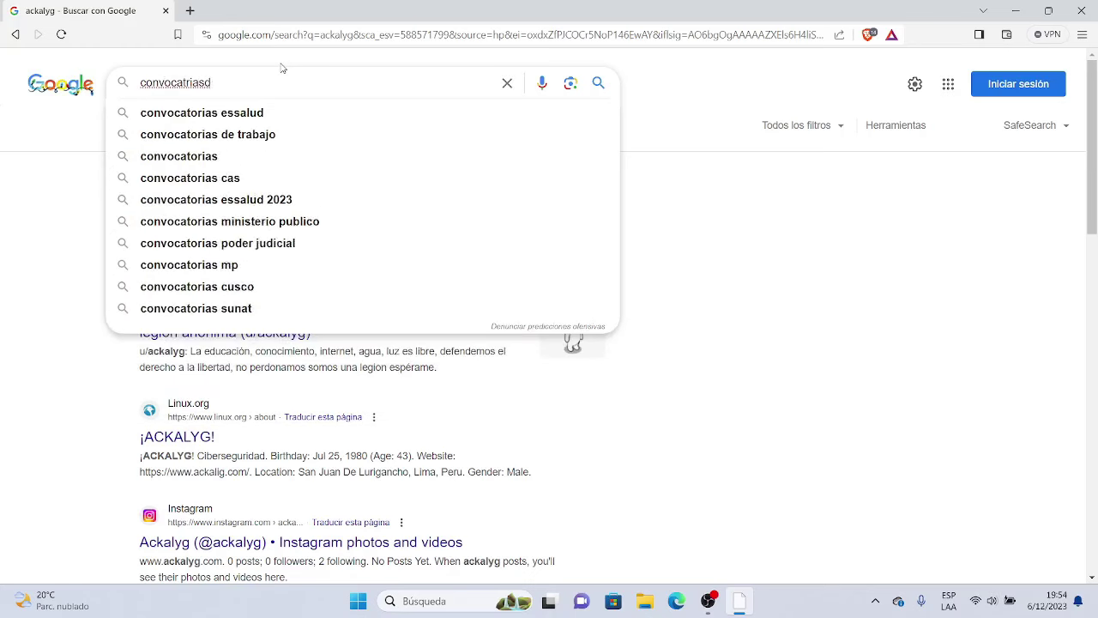
key("BackSpace")
type("de")
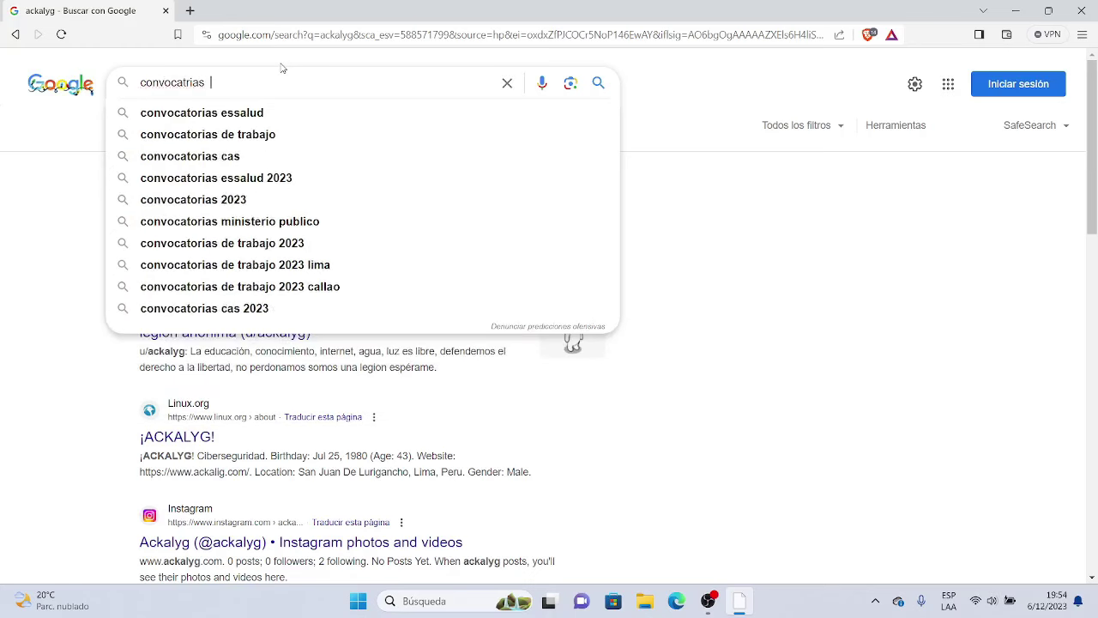
key("Down")
key("Return")
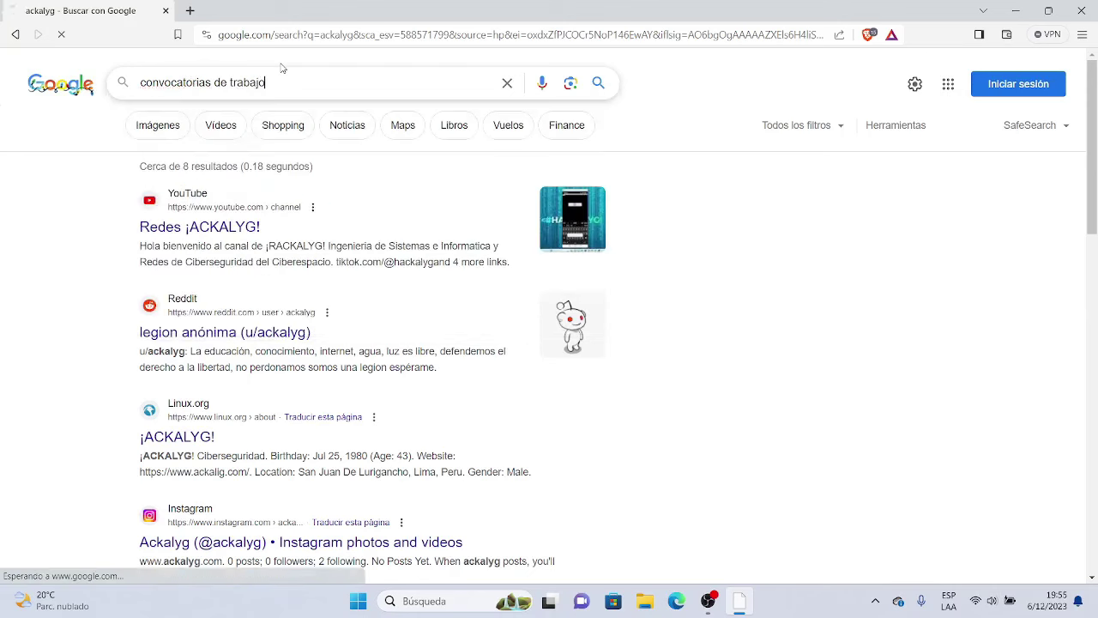
Open the convocatoriasdetrabajo.com result, look through its job listings down to the footer, and return to the search results
left_click(283, 227)
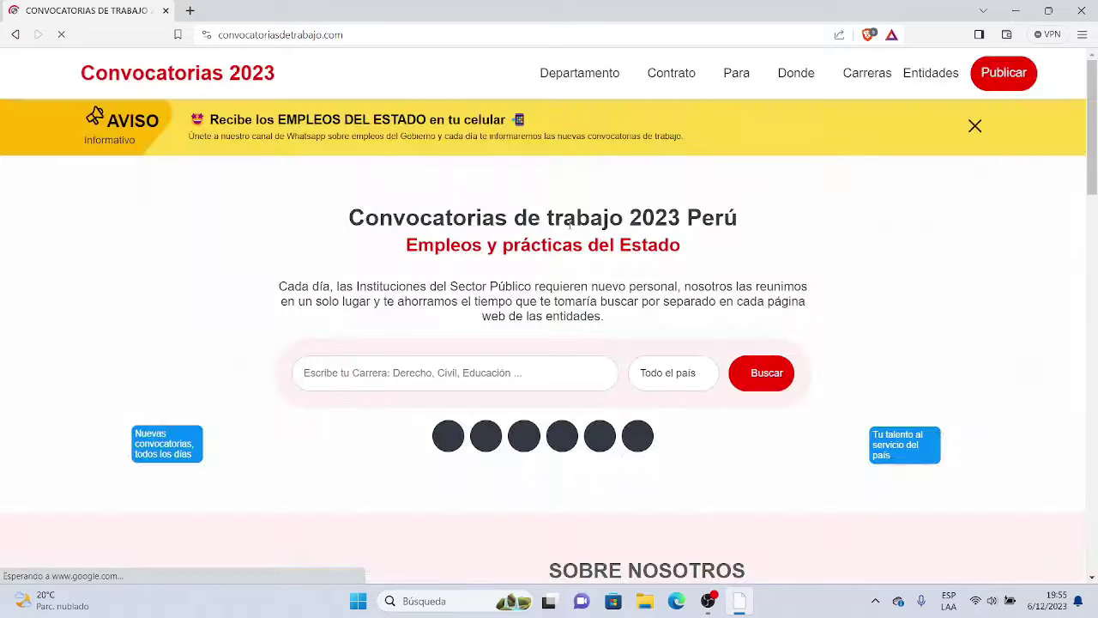
scroll(570, 227, "down", 10)
scroll(569, 225, "down", 20)
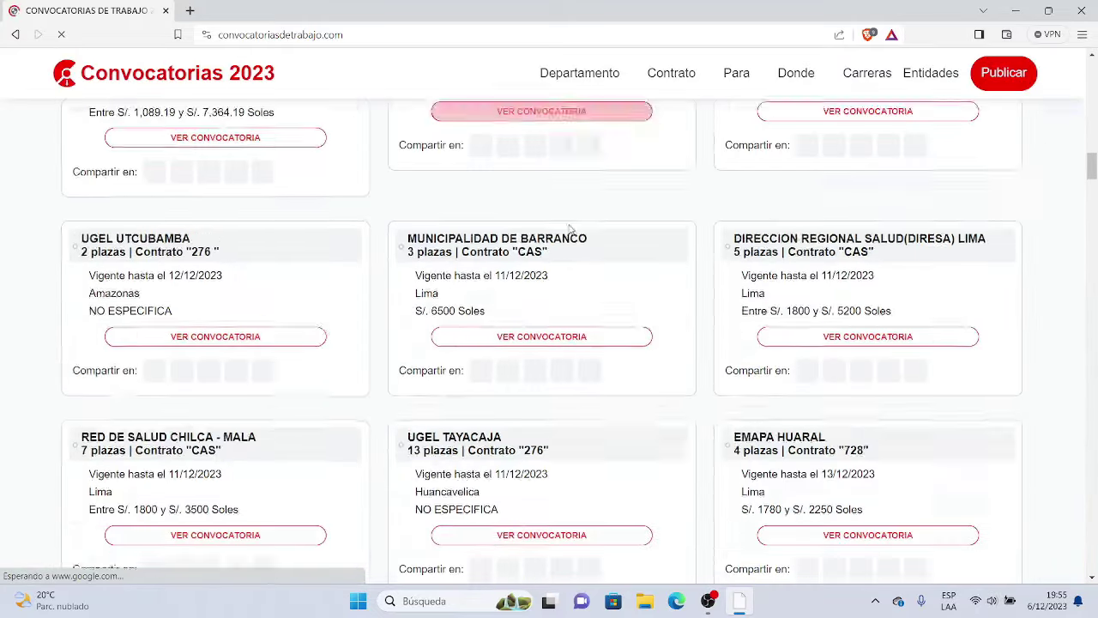
scroll(569, 230, "down", 20)
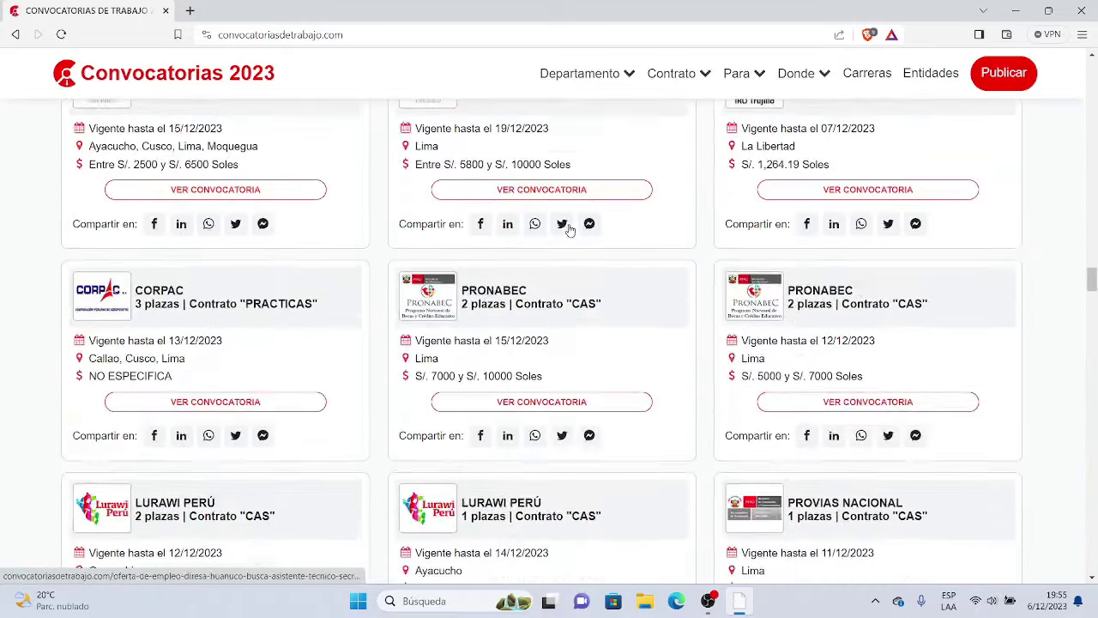
scroll(569, 230, "down", 20)
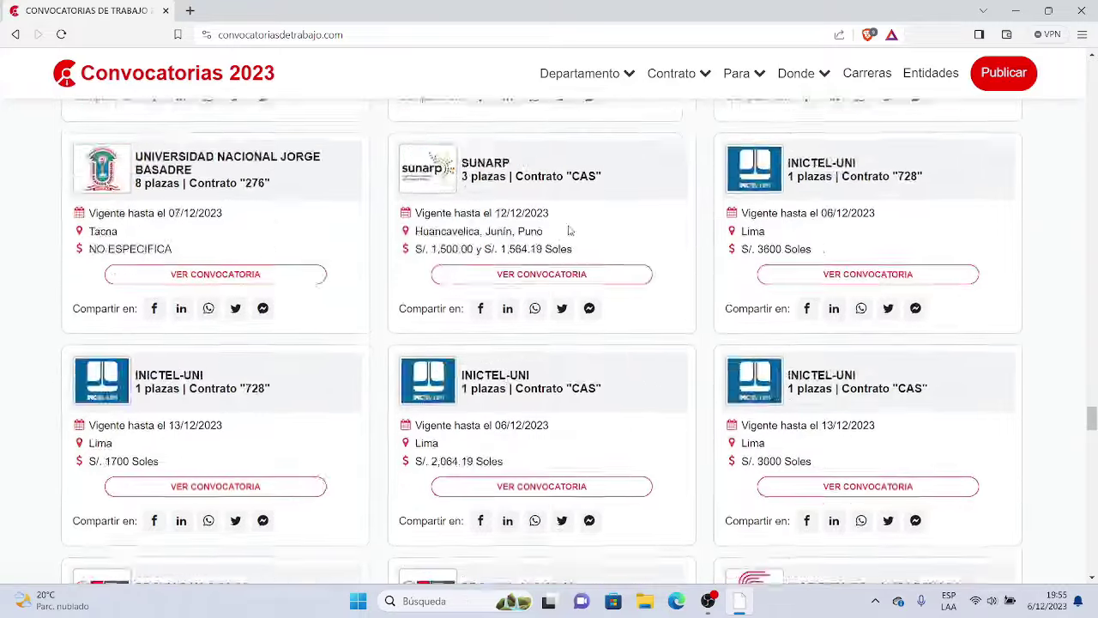
scroll(568, 230, "down", 5)
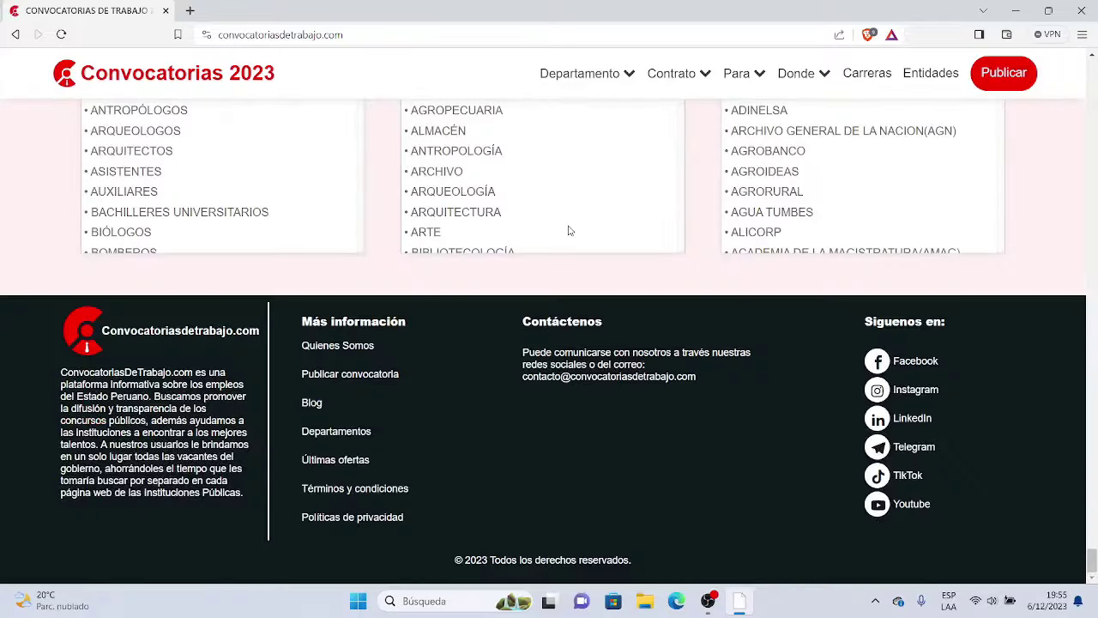
scroll(570, 230, "up", 15)
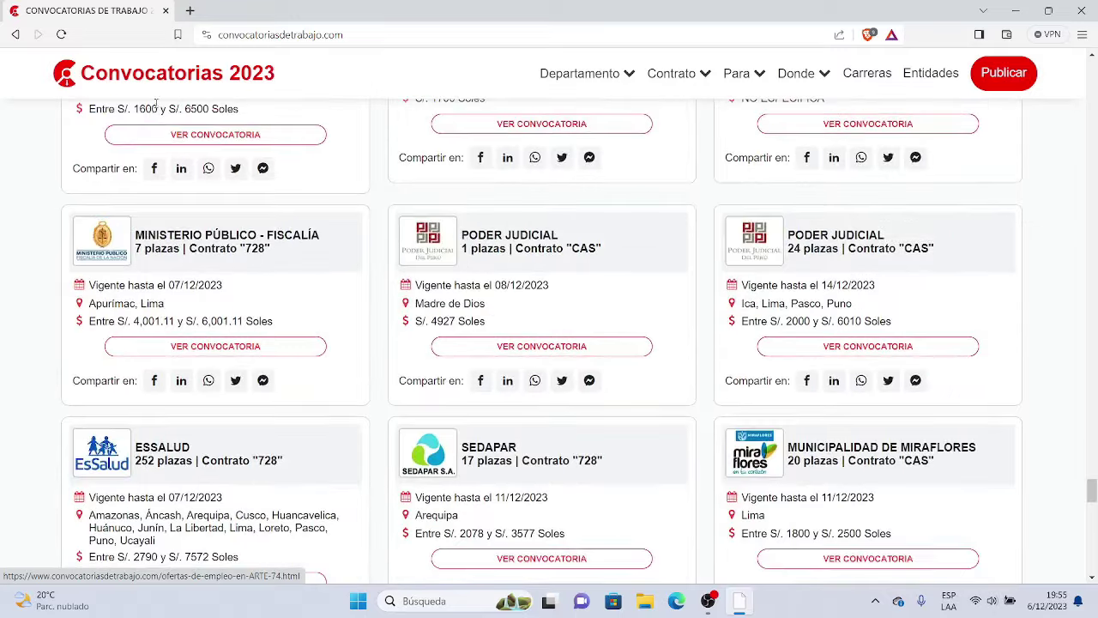
left_click(15, 33)
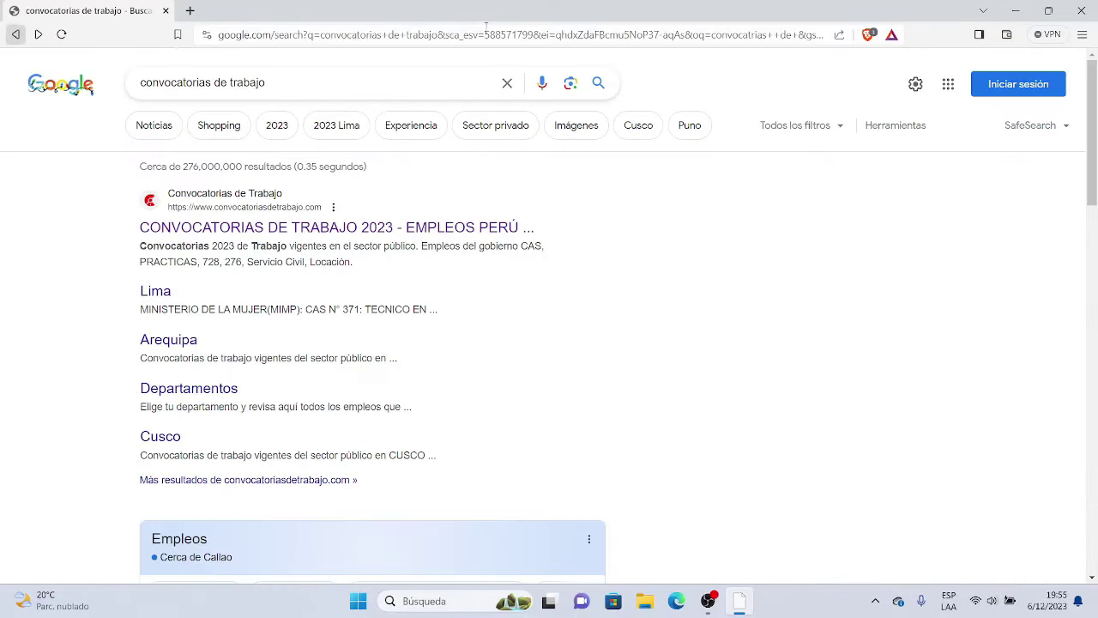
left_click(330, 36)
type("w")
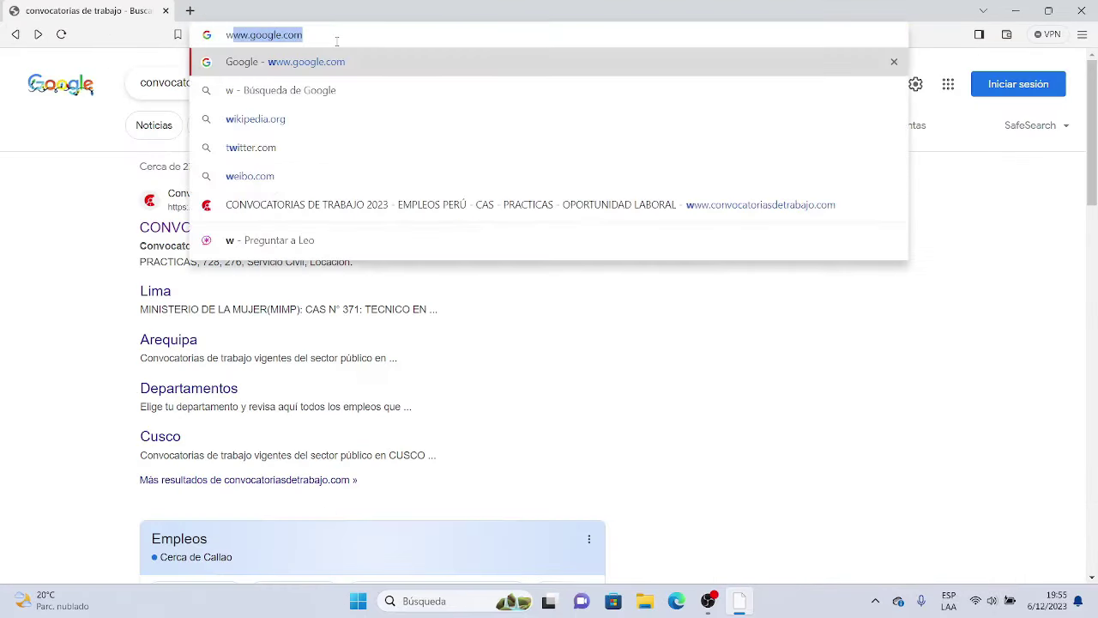
type("w")
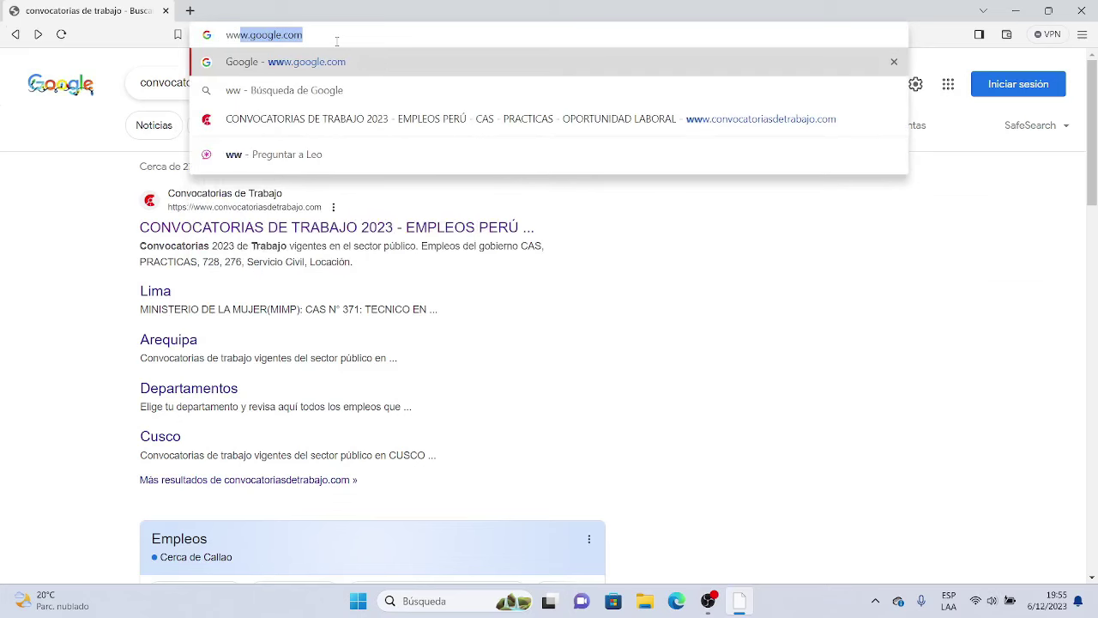
type("w.")
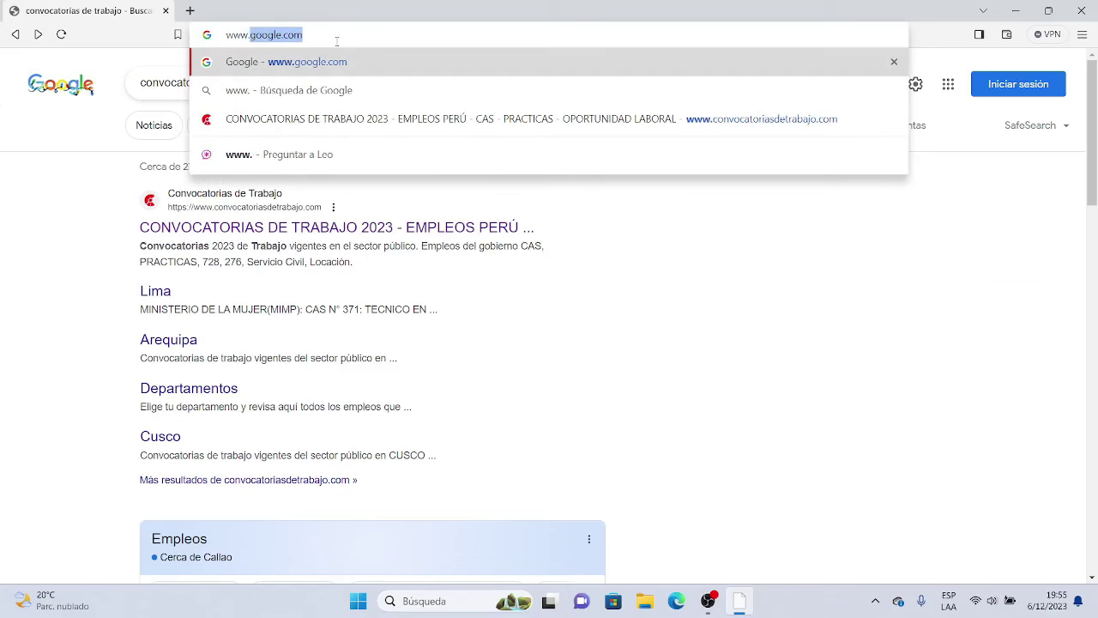
type("music")
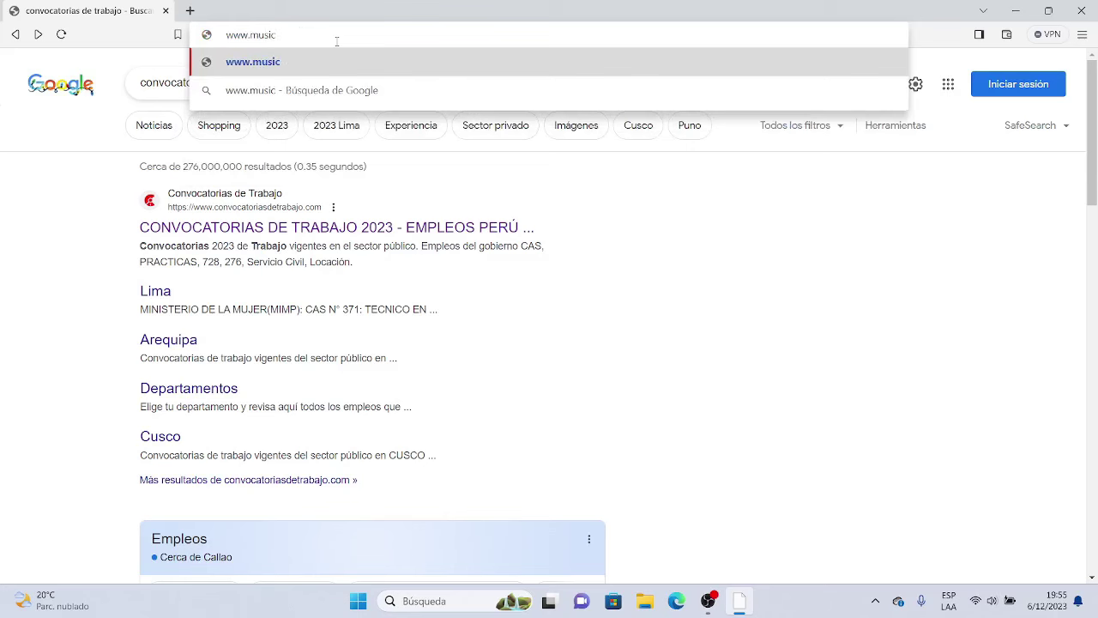
type("vid.org")
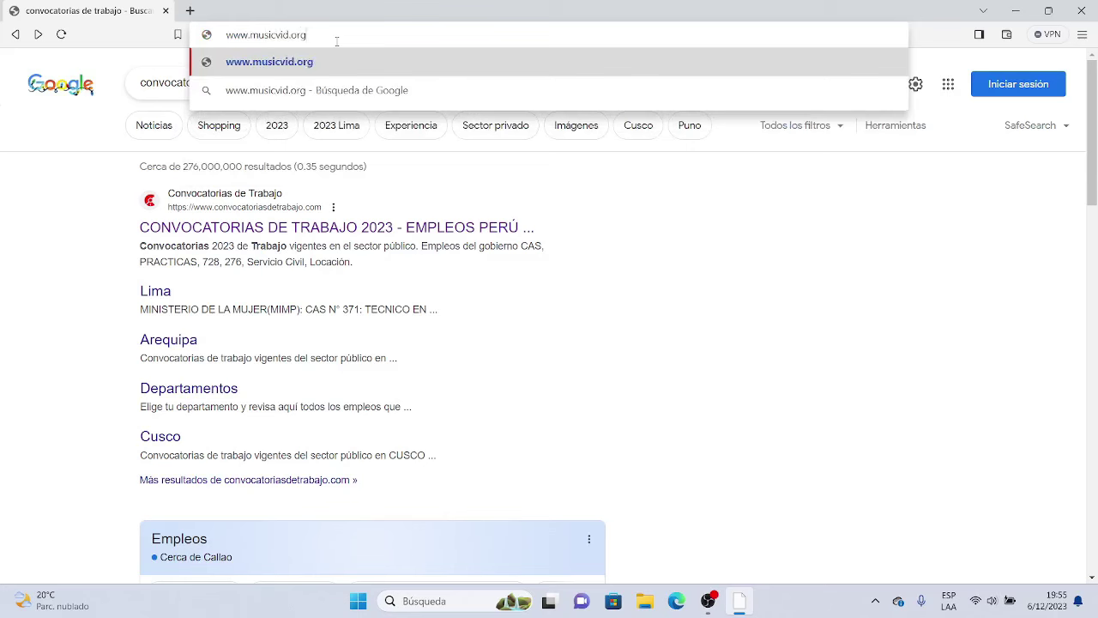
key("Return")
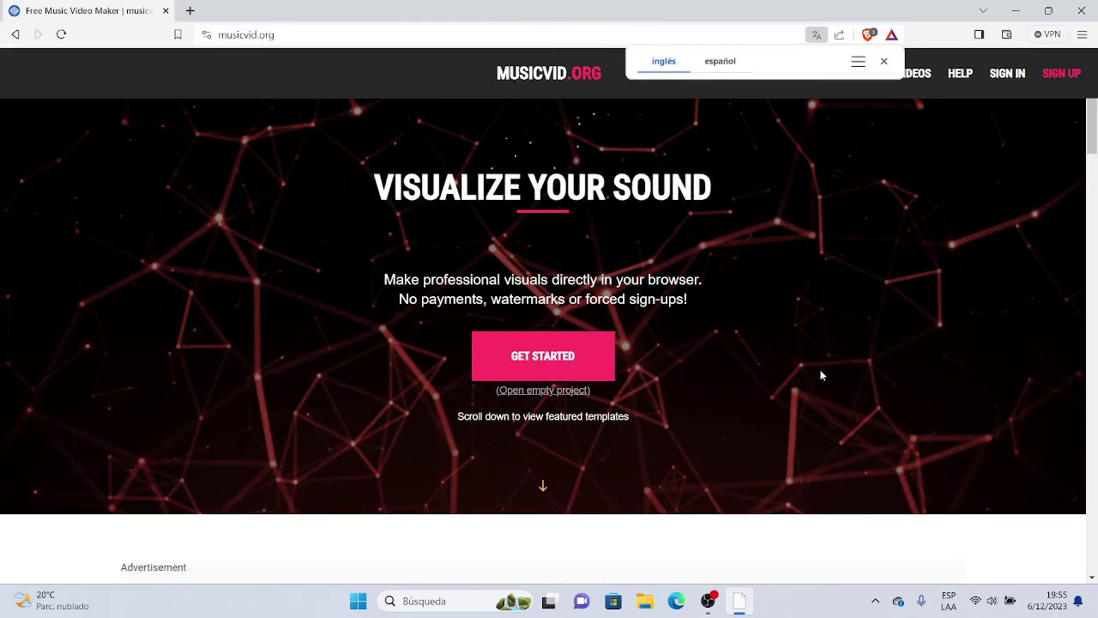
scroll(766, 389, "down", 1)
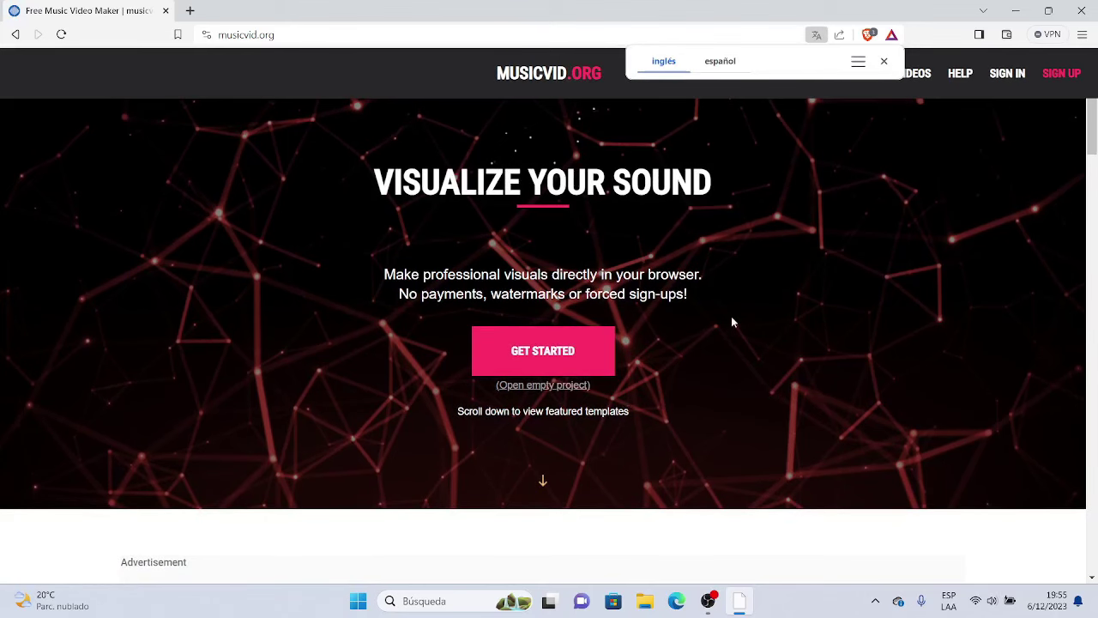
scroll(731, 322, "down", 15)
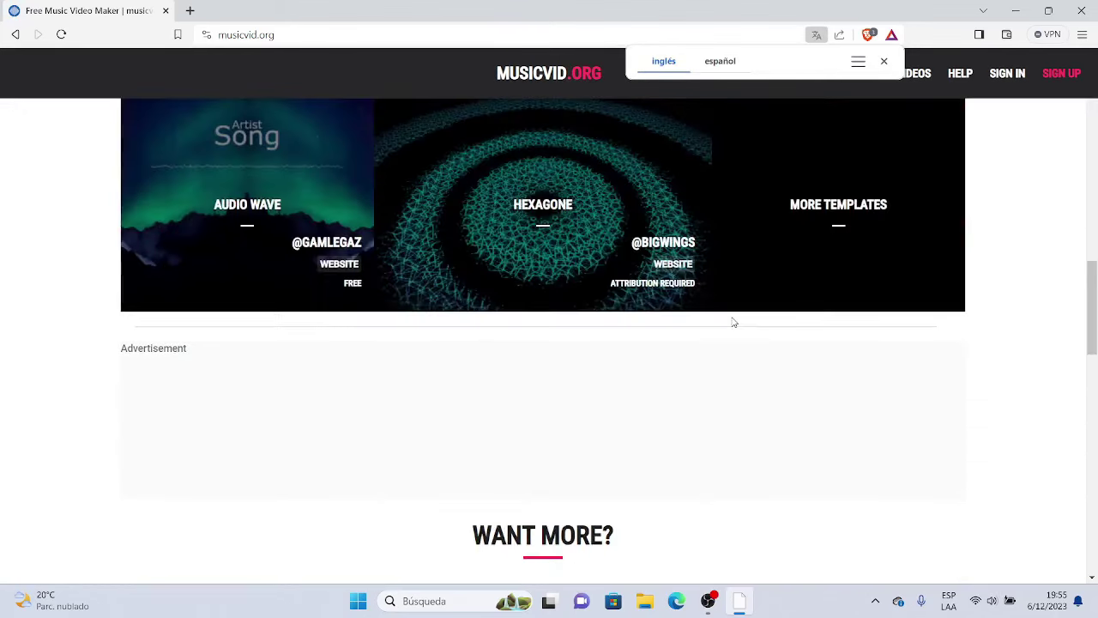
scroll(733, 322, "down", 15)
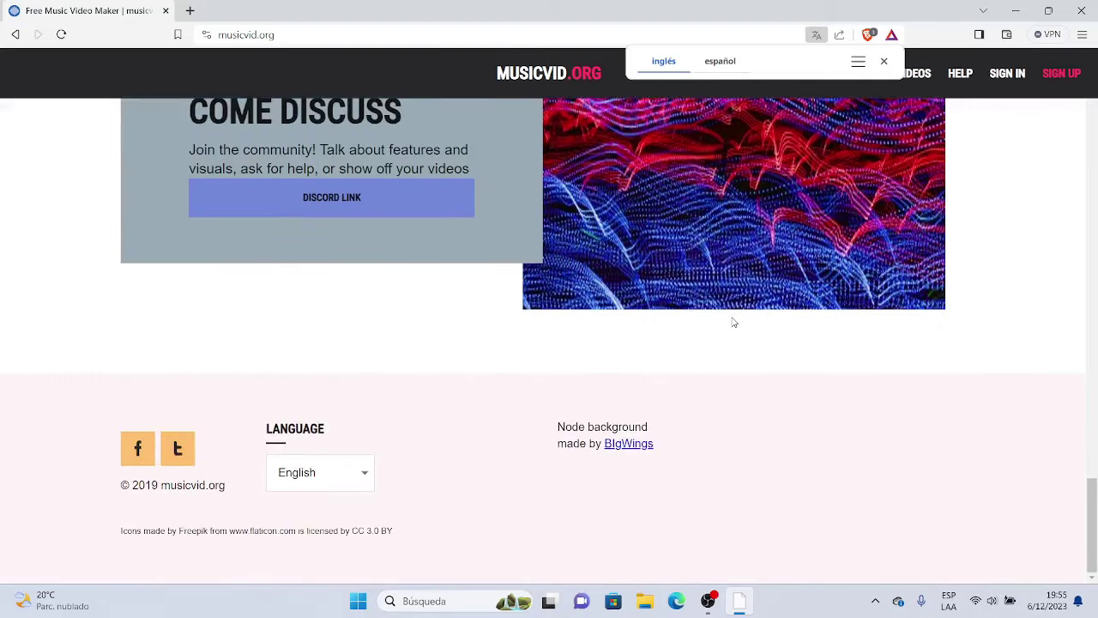
scroll(733, 321, "up", 20)
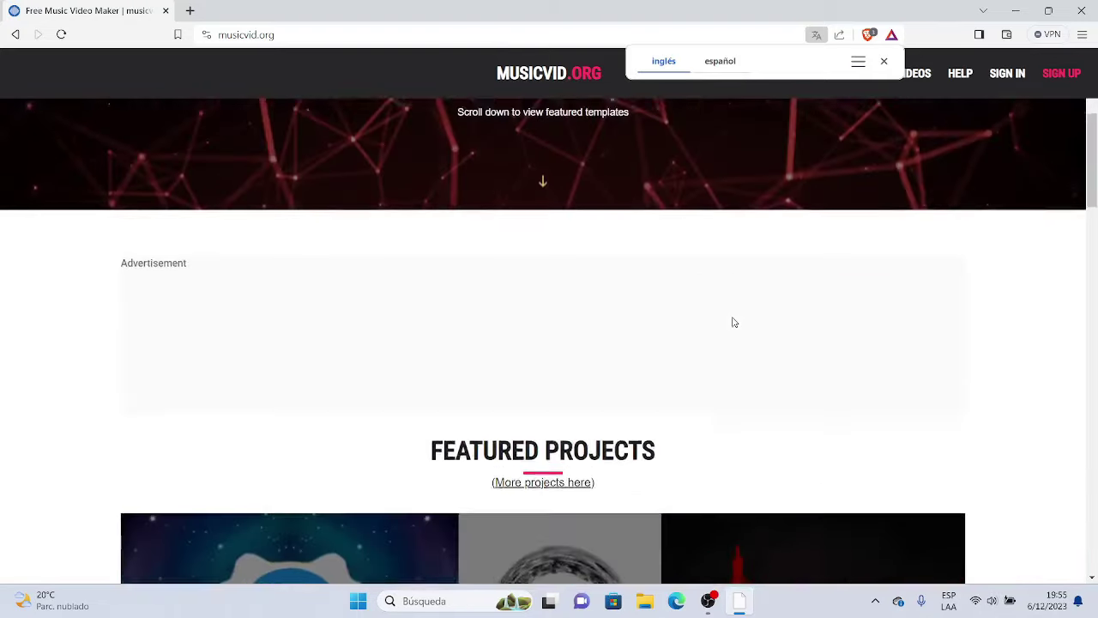
scroll(733, 321, "up", 4)
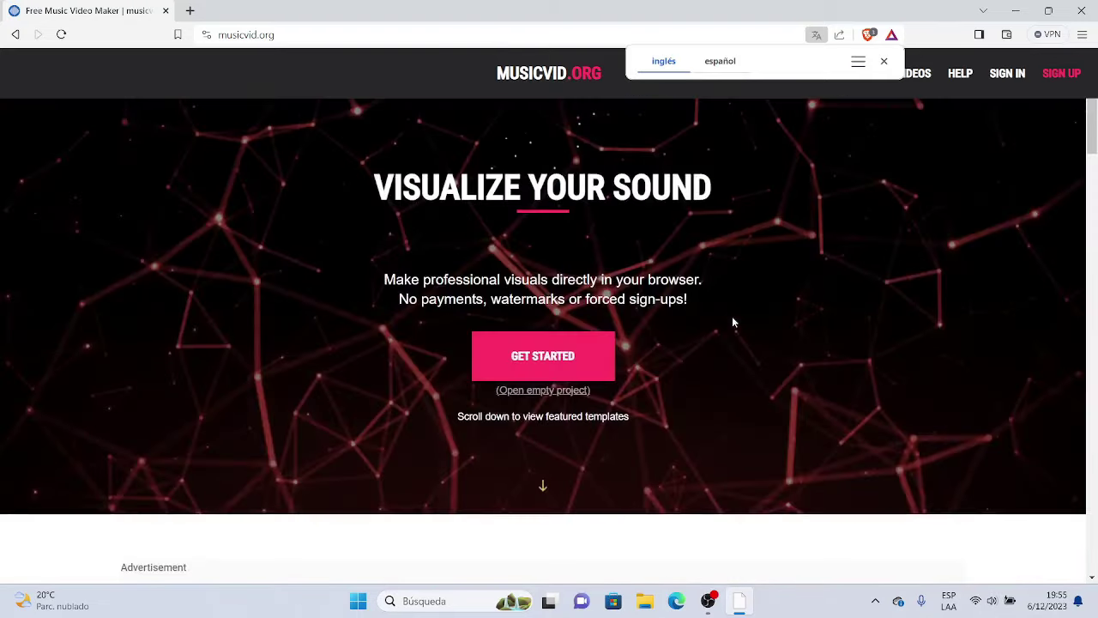
Go back through the visited pages to the browser's new tab page
left_click(15, 34)
left_click(15, 34)
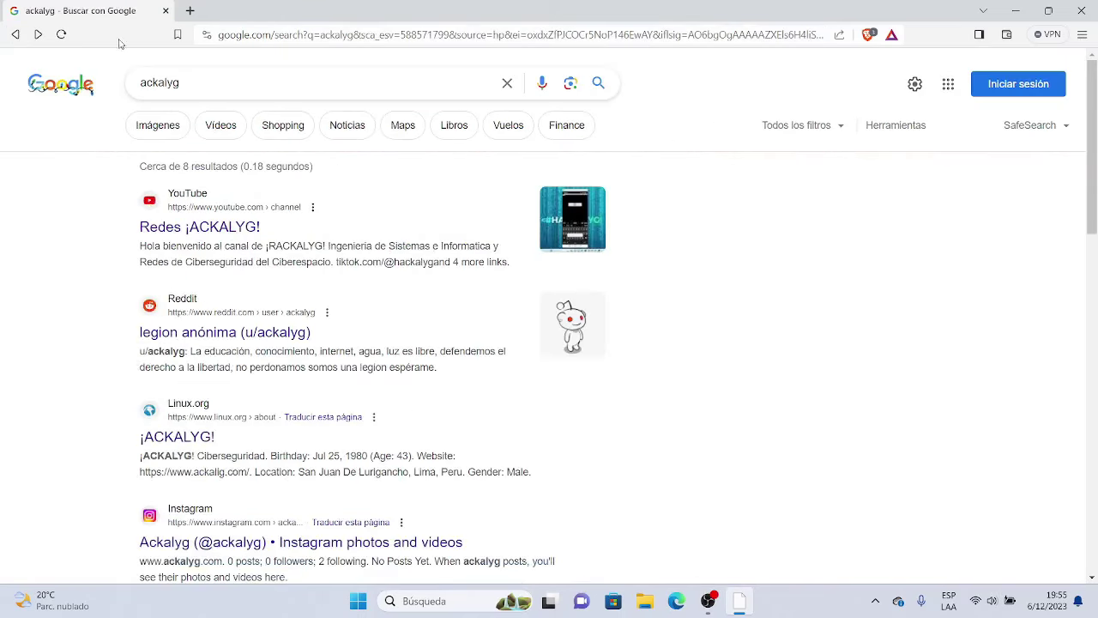
left_click(16, 35)
left_click(16, 34)
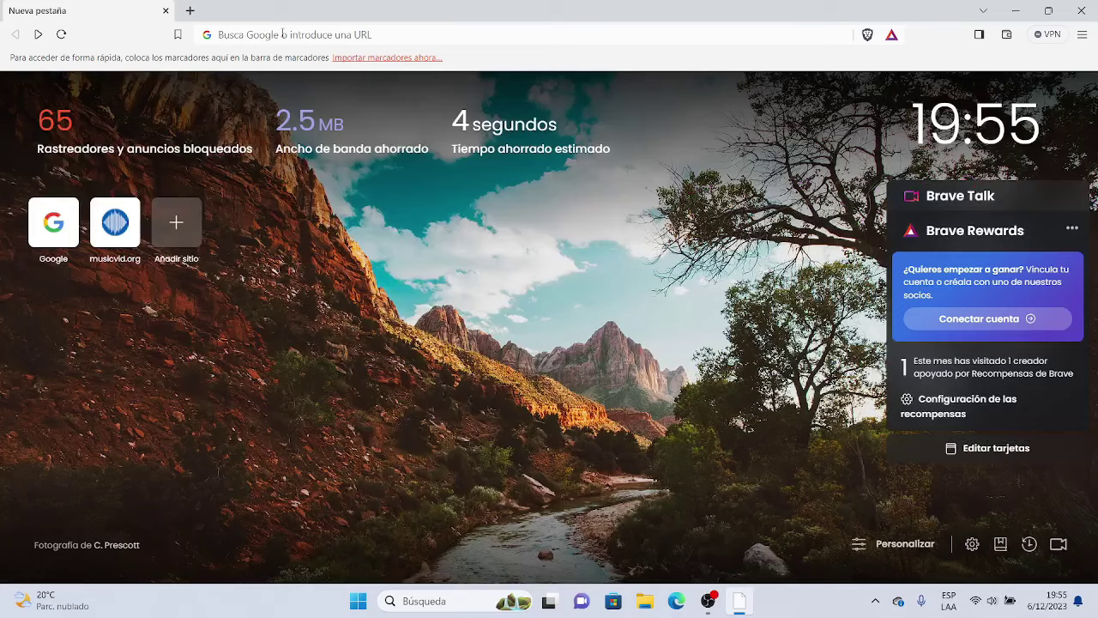
left_click(282, 33)
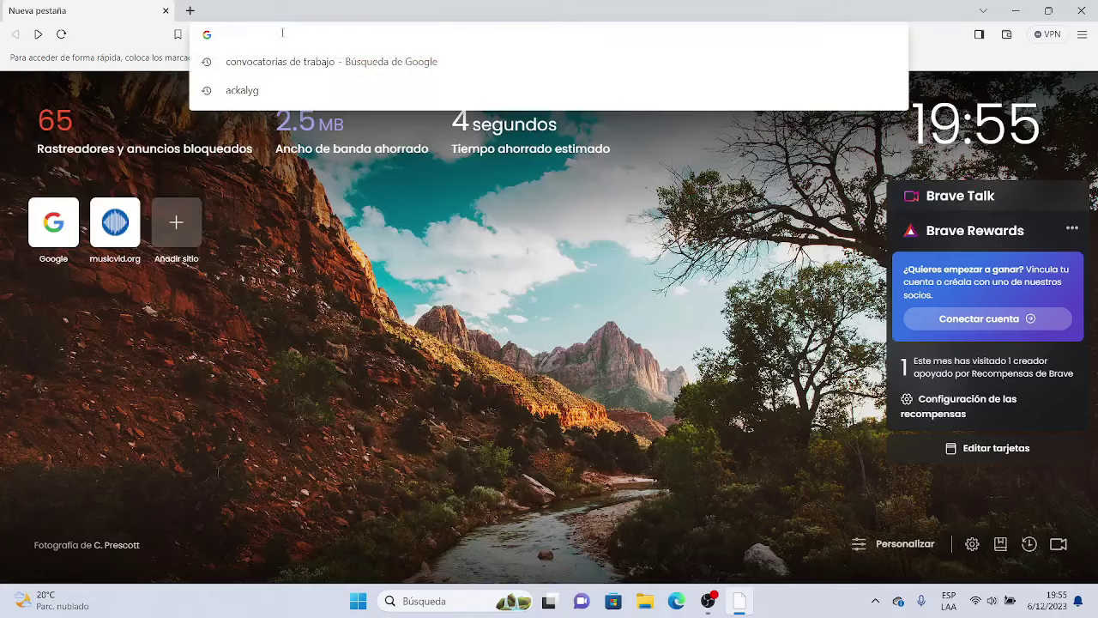
type("www")
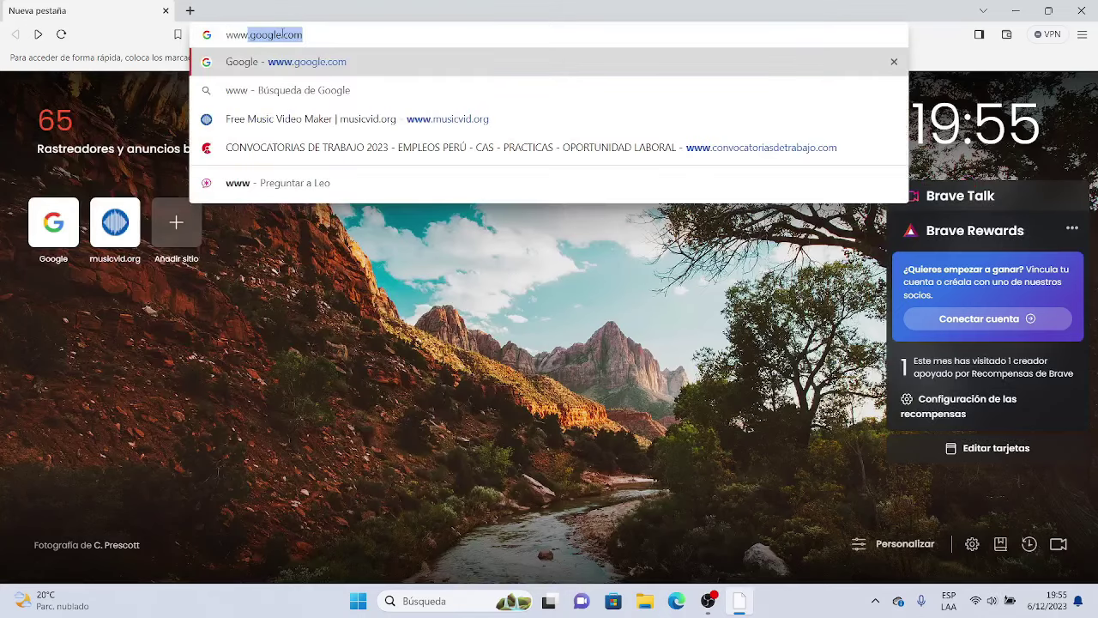
type(".youtube.co")
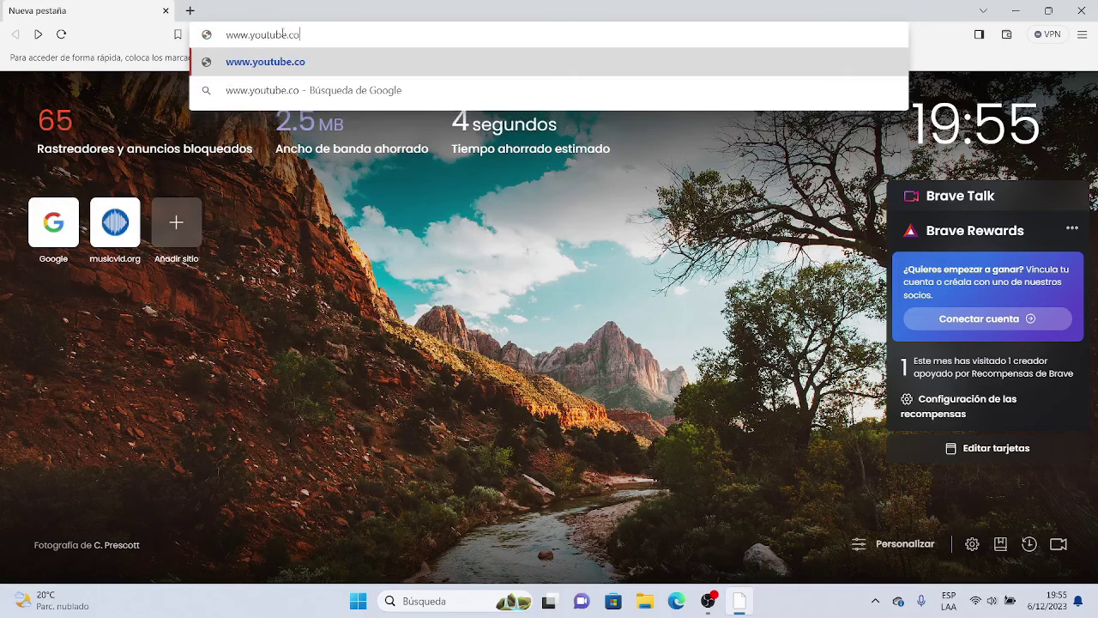
type("m)")
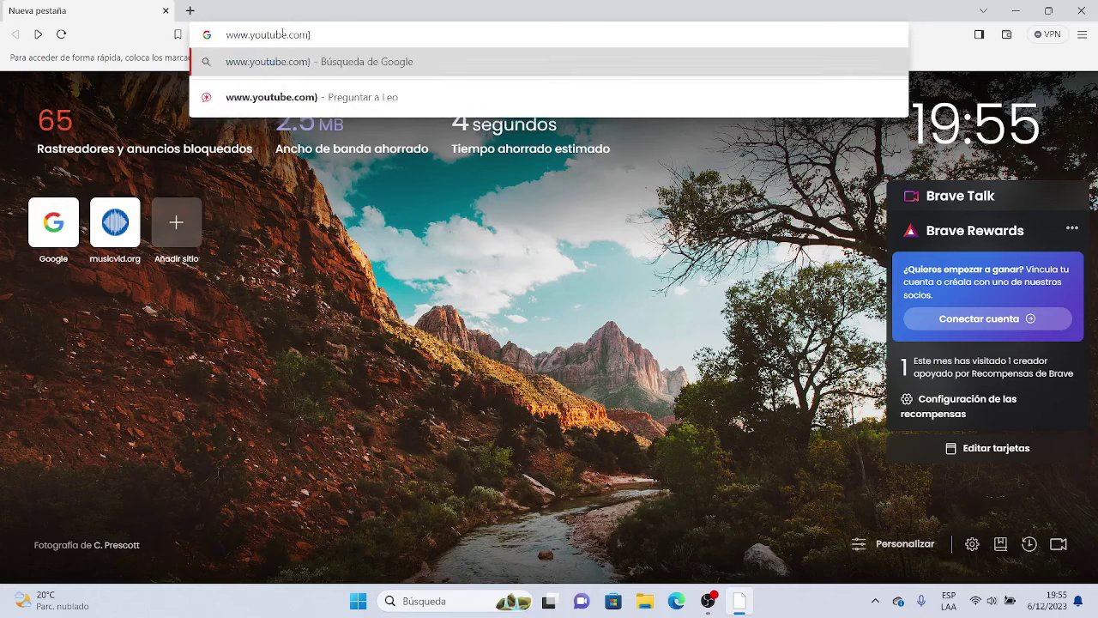
key("BackSpace")
key("Return")
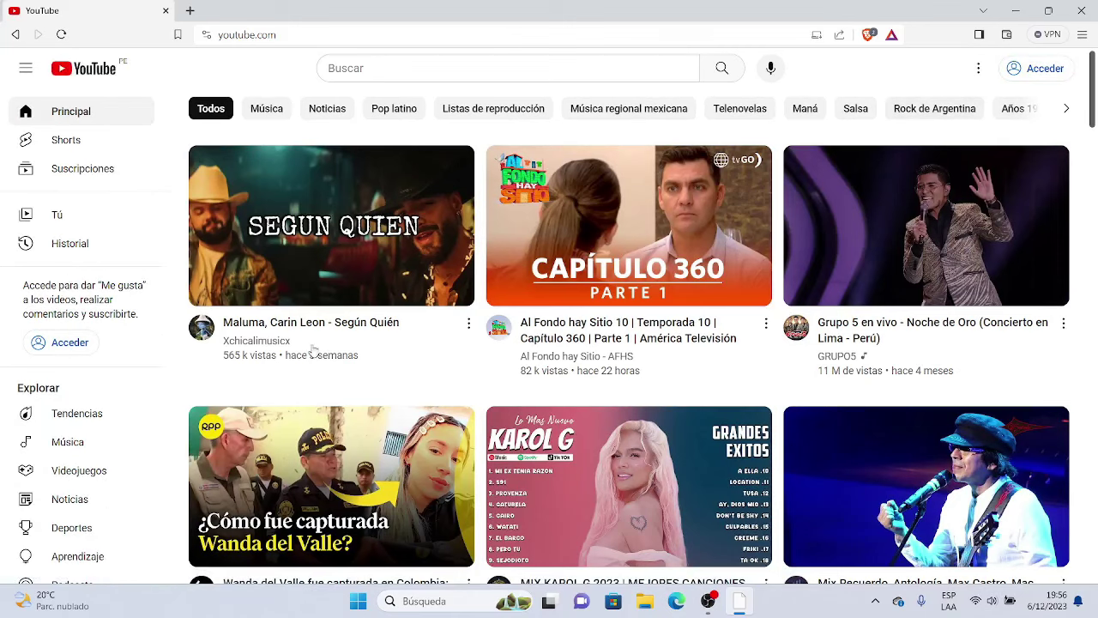
Open the "Al Fondo hay Sitio" Capítulo 360 video, pause it, look at its comments and return to the YouTube home page
mouse_move(324, 253)
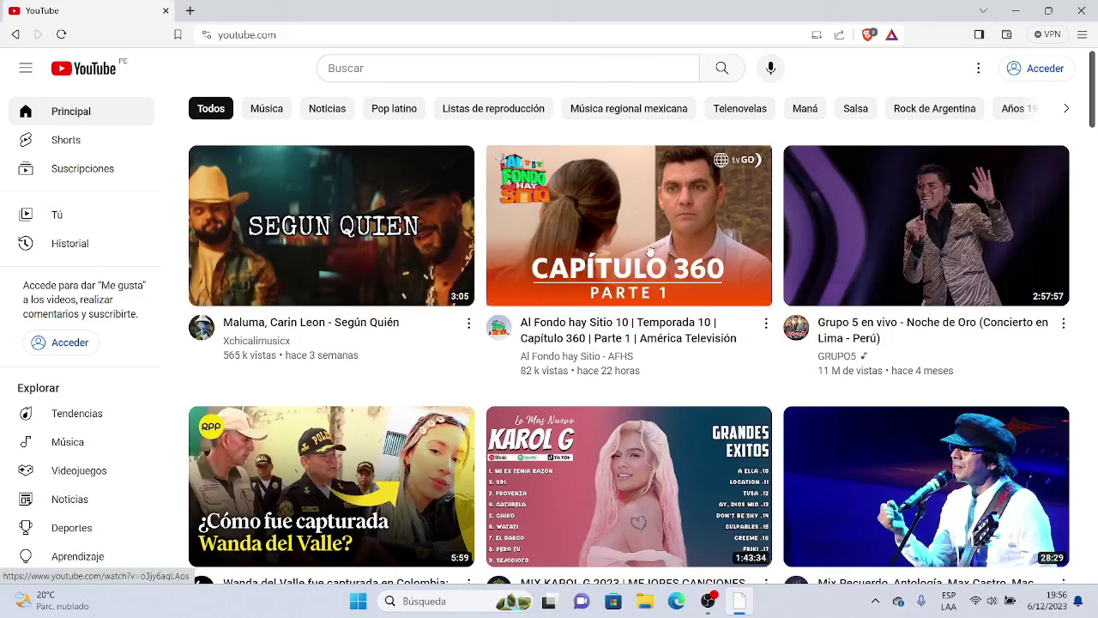
mouse_move(649, 248)
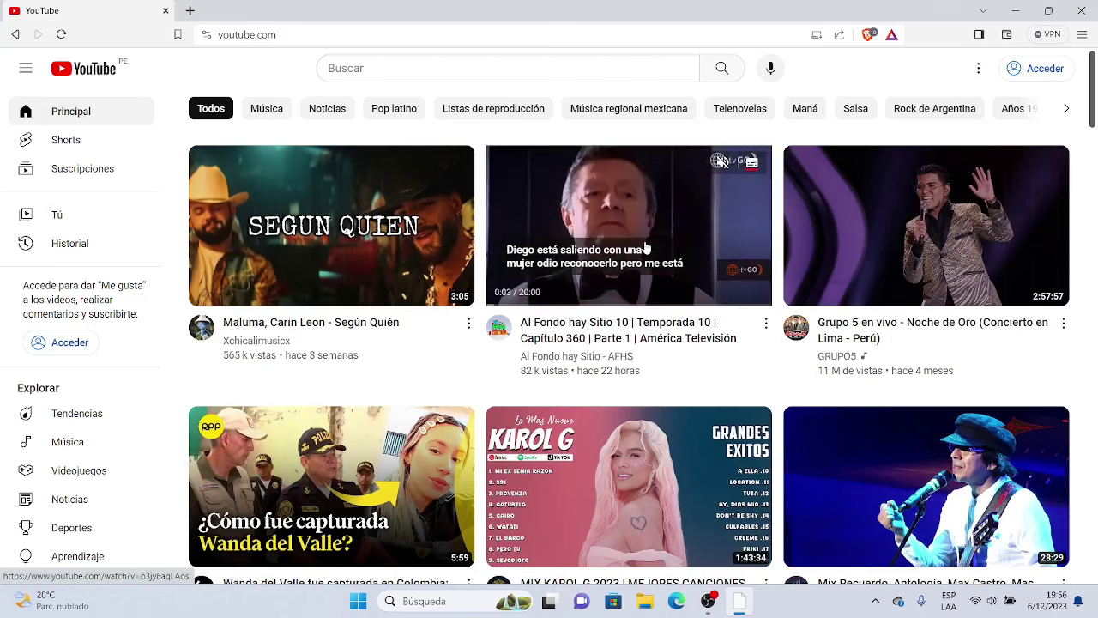
left_click(646, 248)
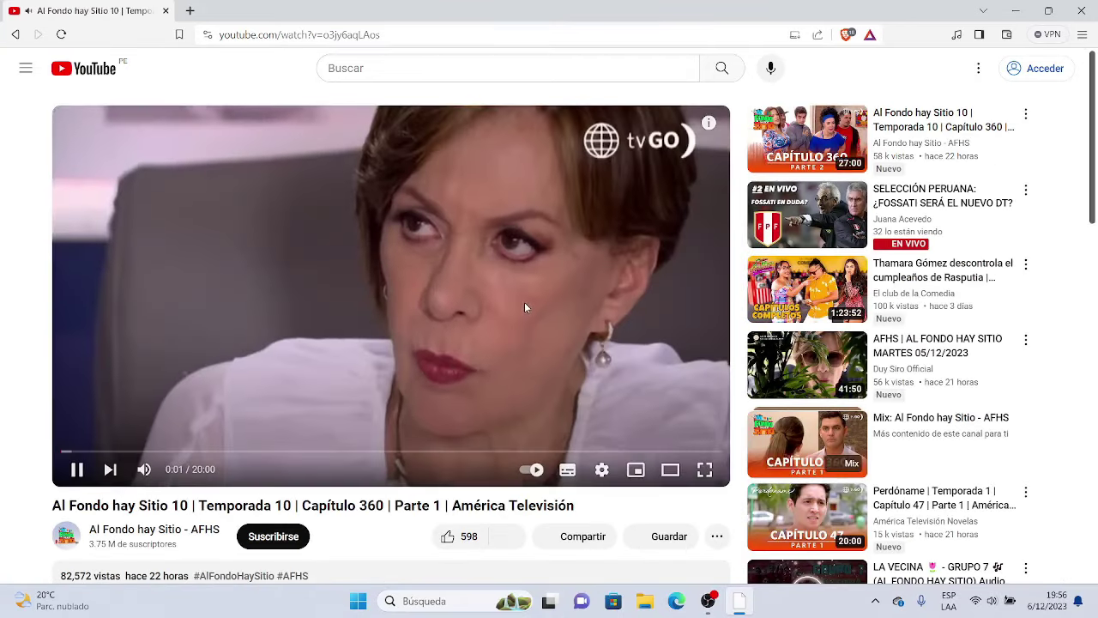
left_click(524, 300)
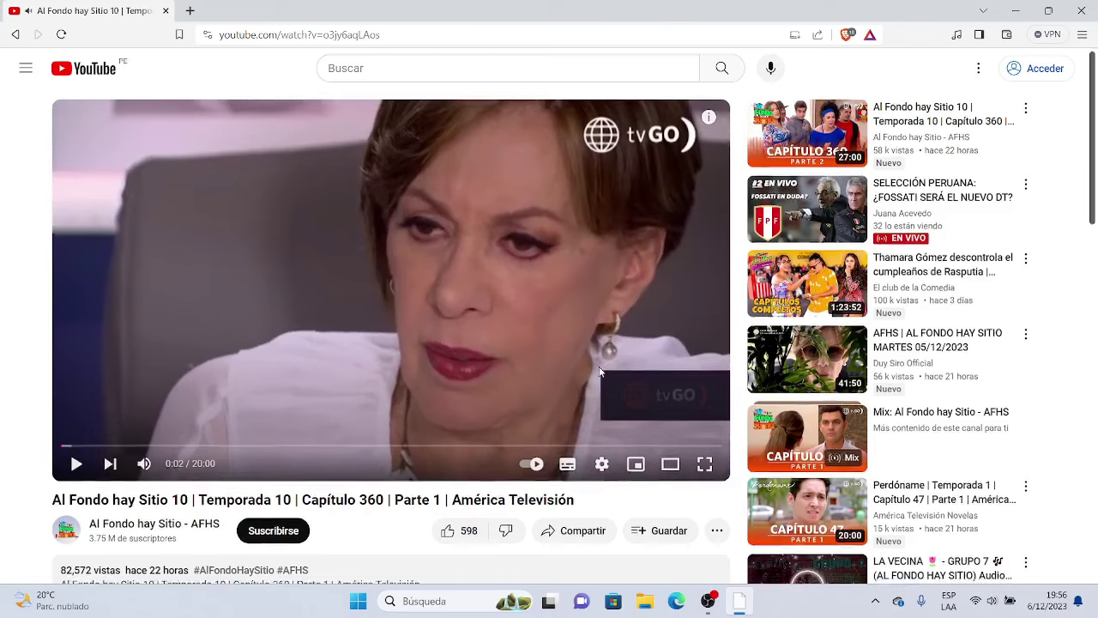
scroll(600, 371, "down", 6)
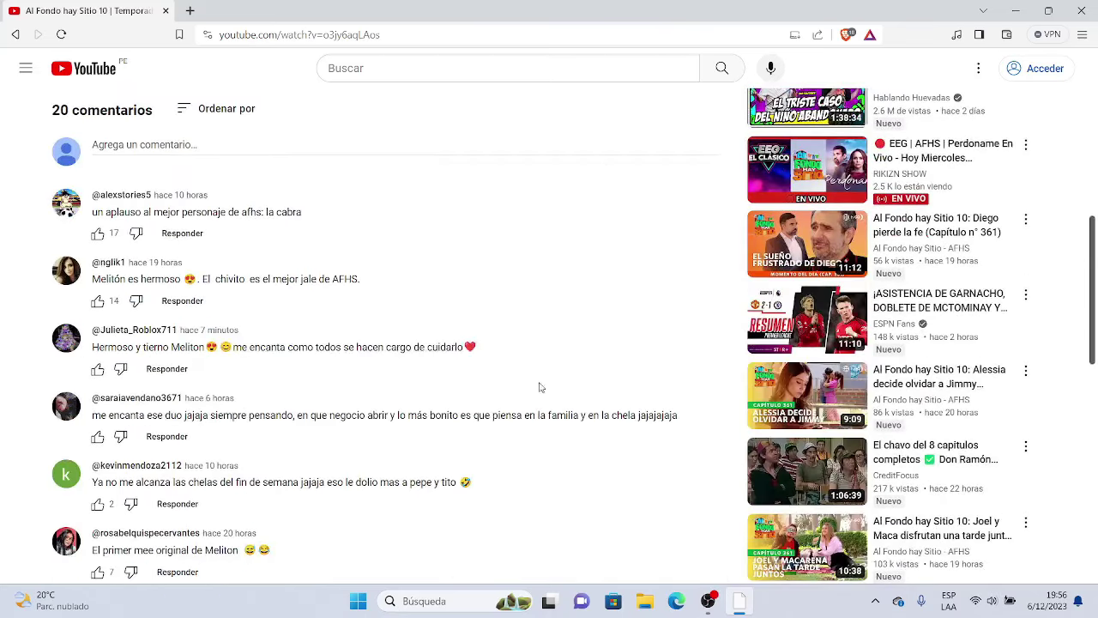
left_click(15, 34)
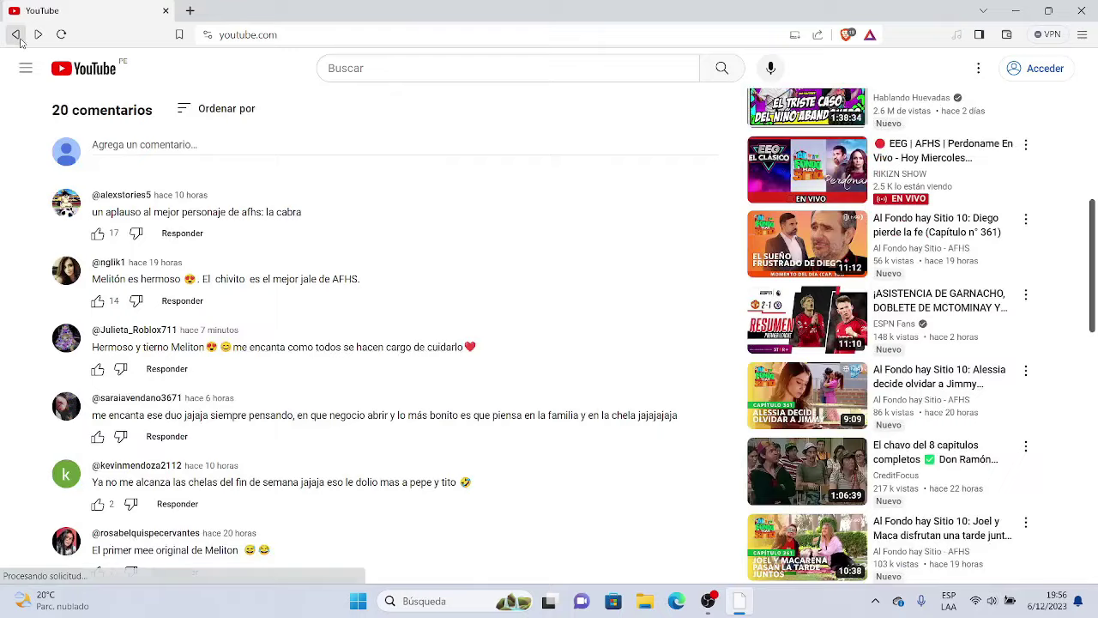
Open the "Maluma, Carin Leon - Según Quién" video and return to the YouTube home page
left_click(282, 202)
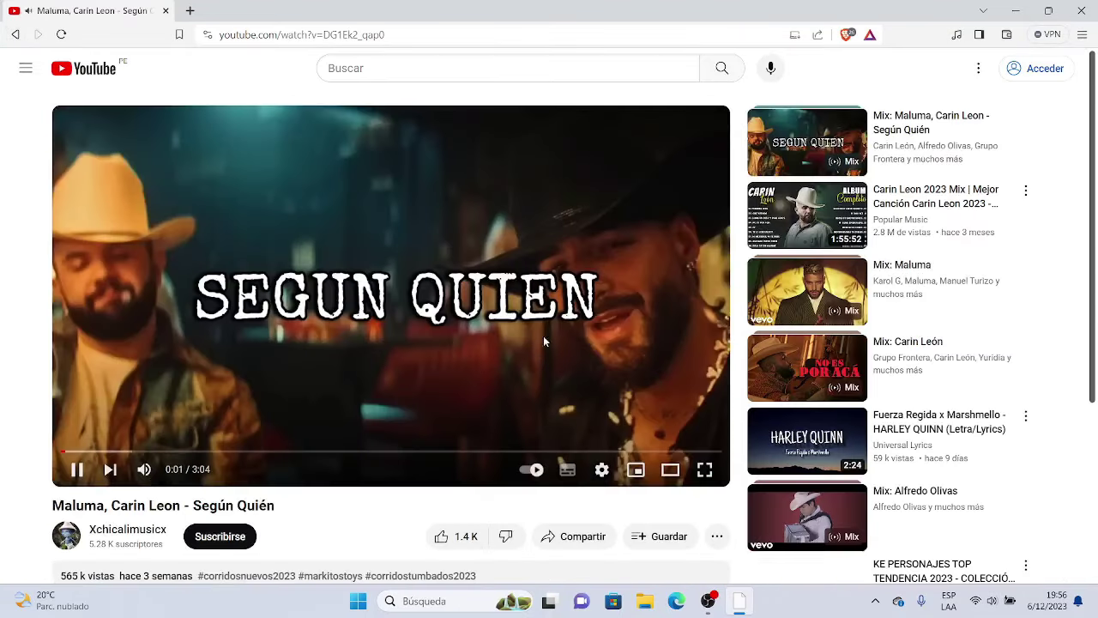
left_click(315, 247)
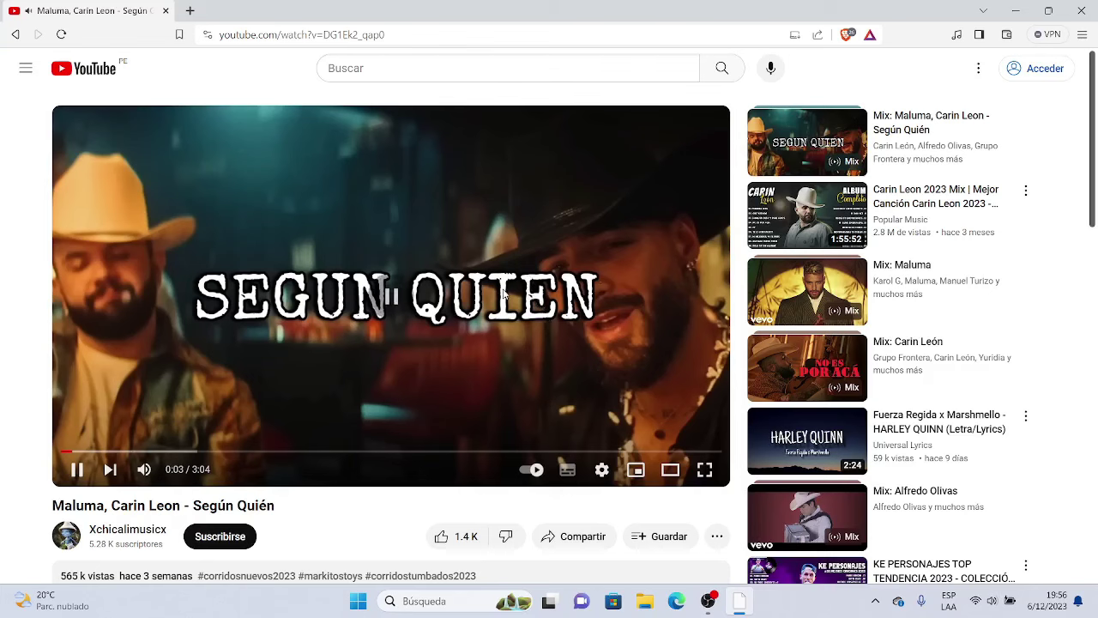
left_click(15, 34)
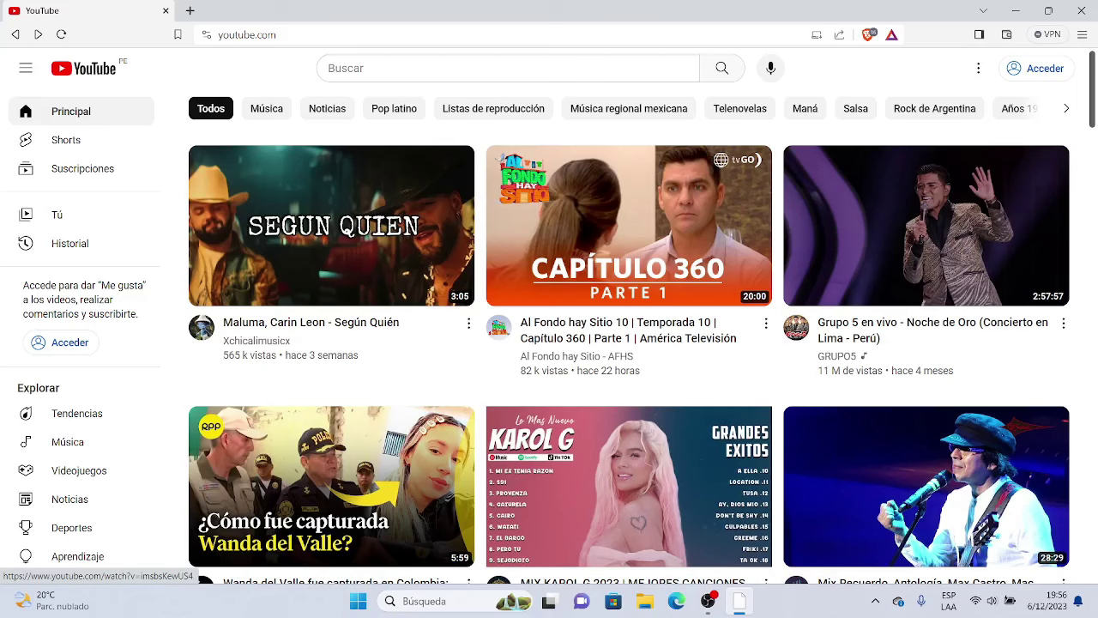
Look through the YouTube home feed, go back to the new tab page and close the browser
scroll(510, 429, "down", 6)
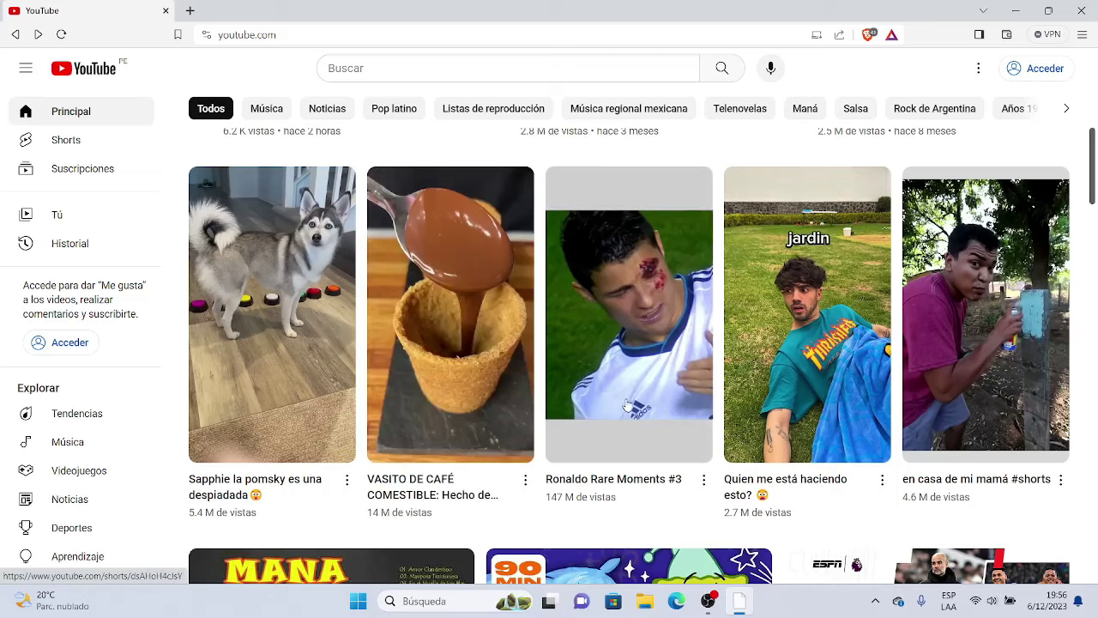
scroll(628, 407, "up", 6)
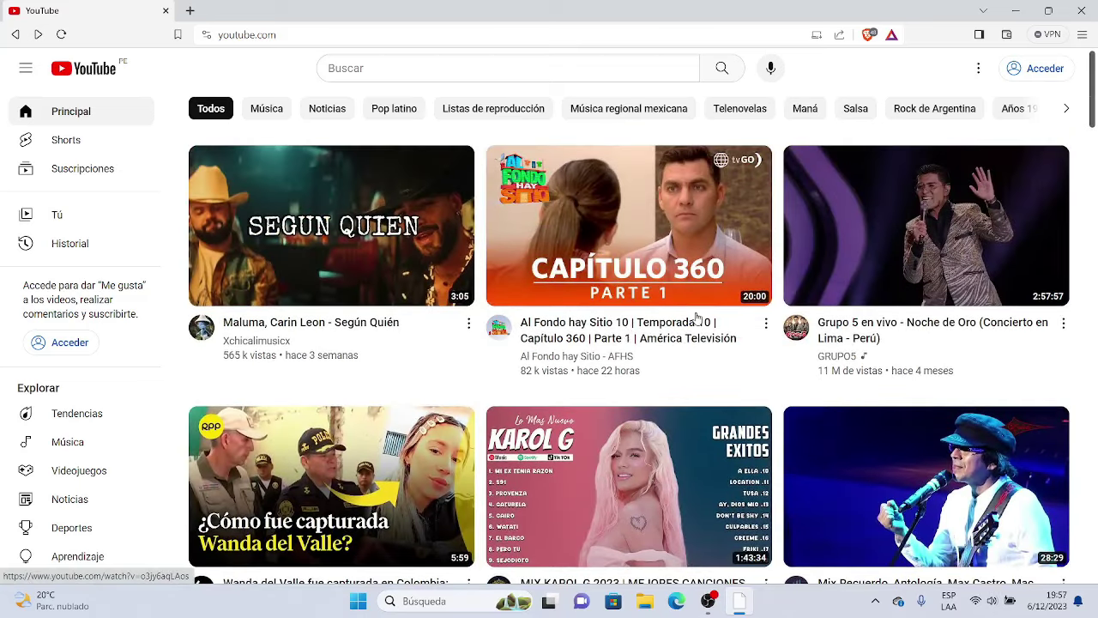
scroll(754, 255, "down", 10)
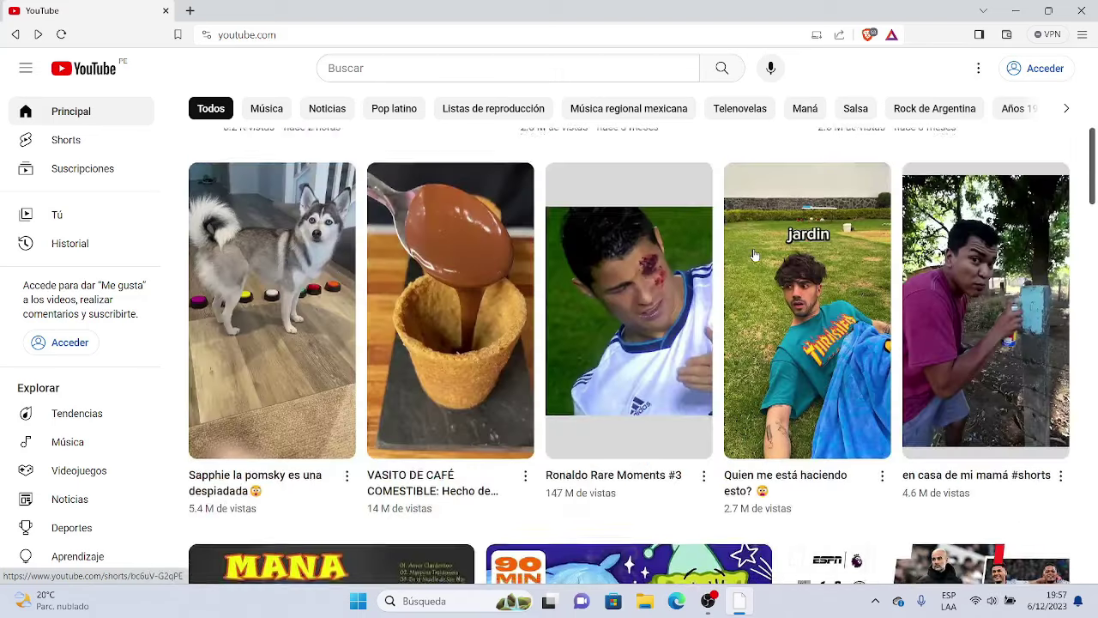
scroll(754, 255, "up", 5)
scroll(754, 255, "up", 5)
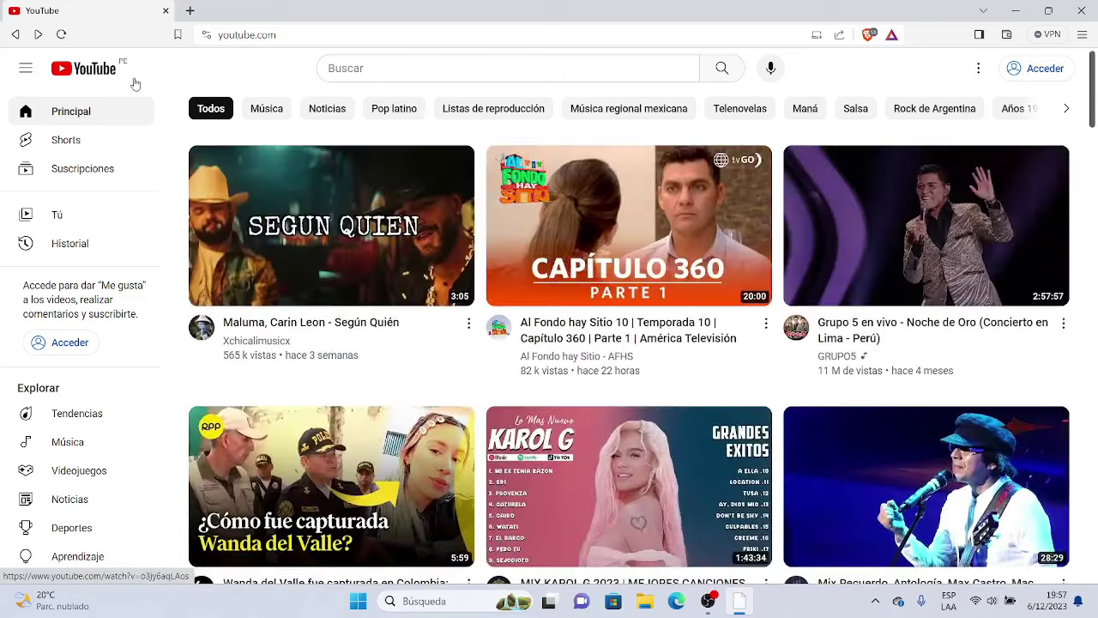
left_click(15, 35)
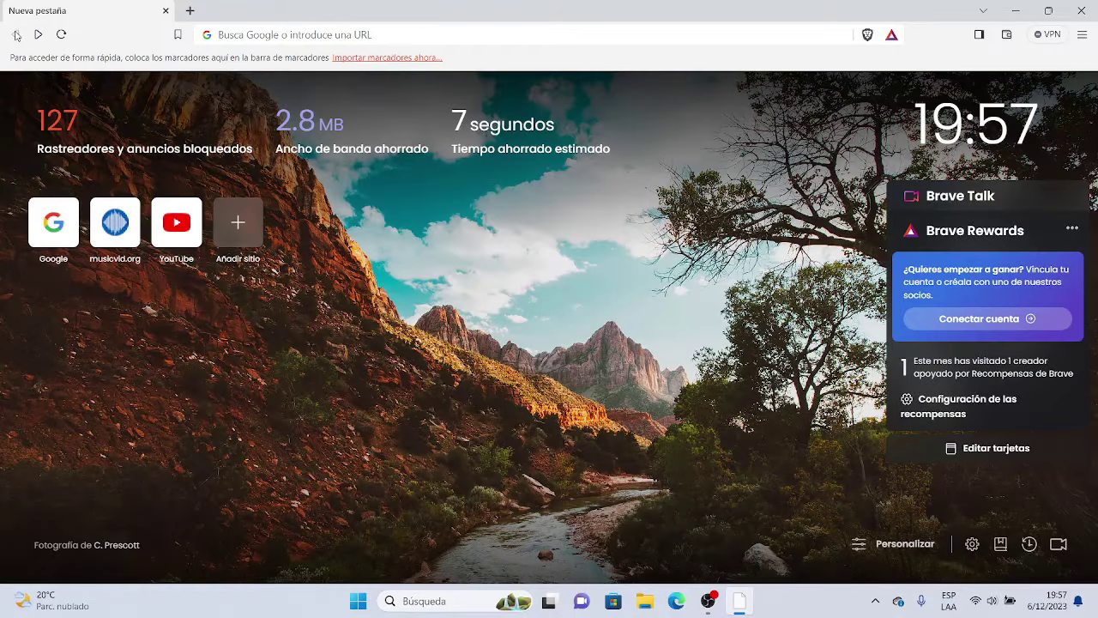
left_click(166, 10)
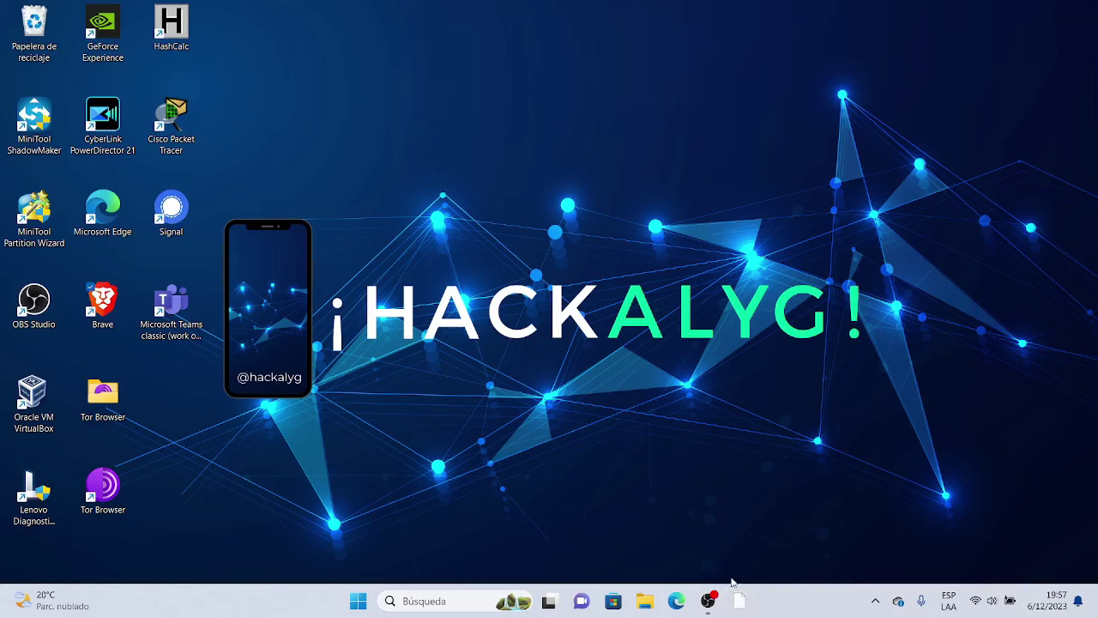
Try to run scrcpy as administrator from the scrcpy-win64-v2.0 folder in Documentos, and close File Explorer
left_click(645, 602)
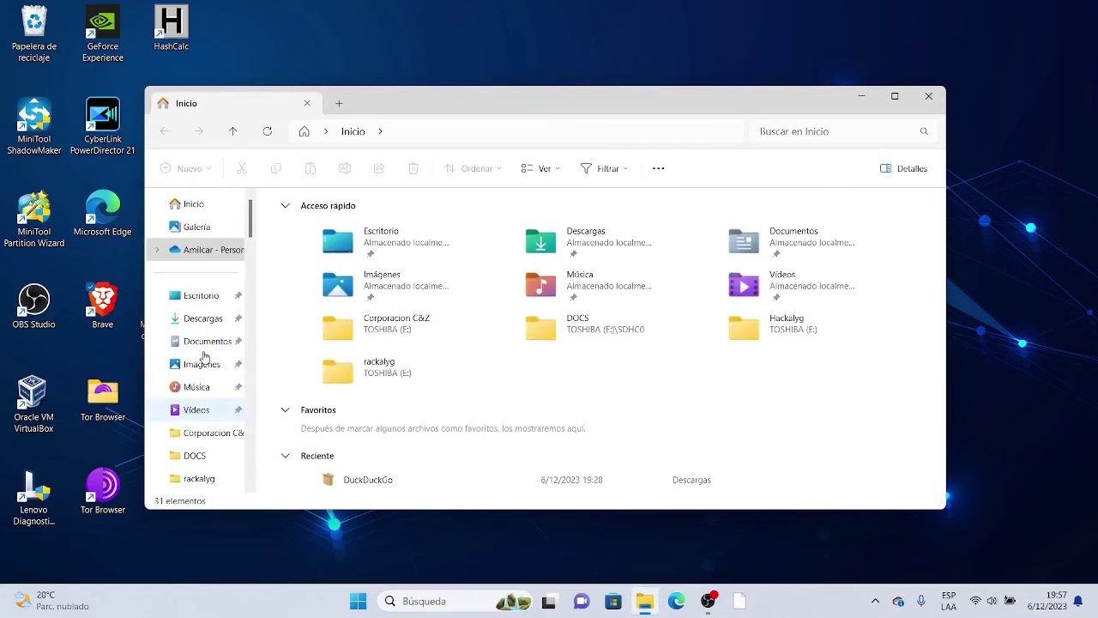
left_click(212, 341)
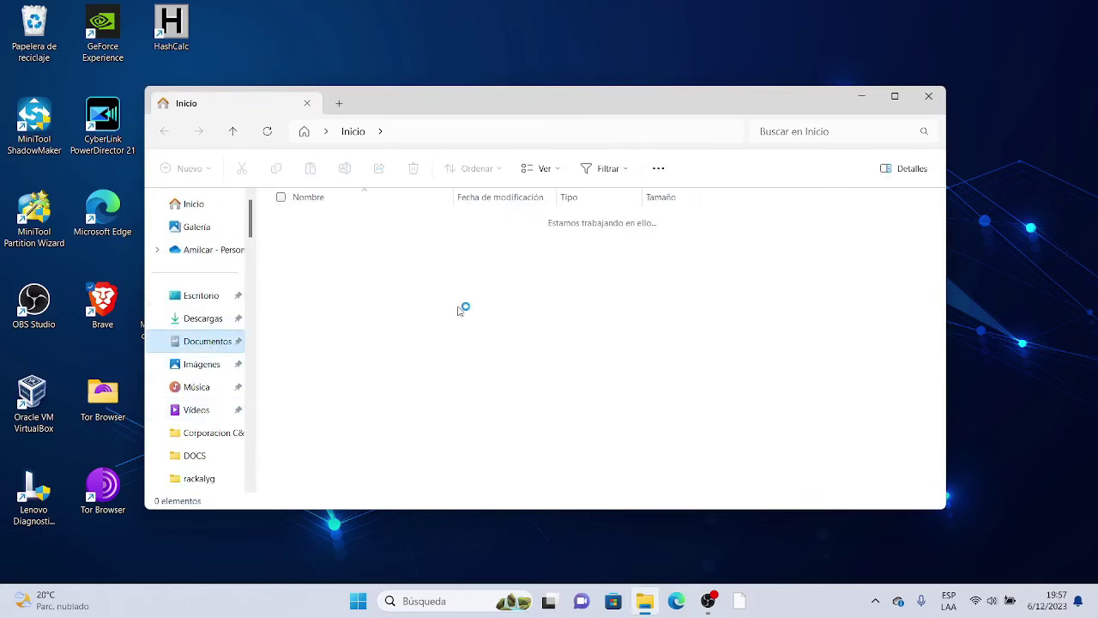
double_click(307, 296)
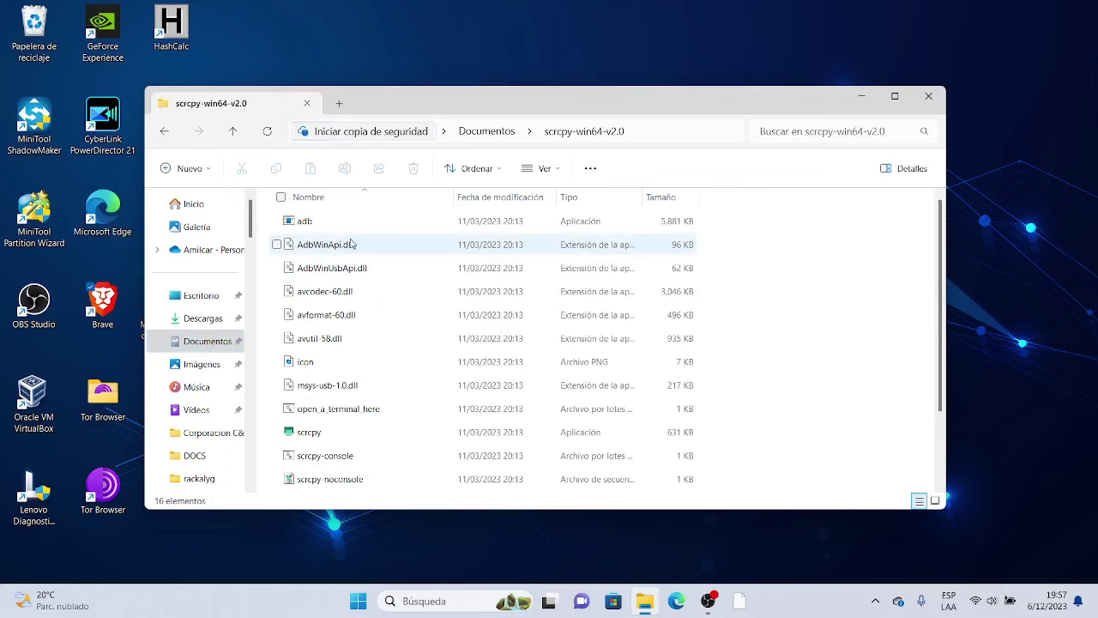
left_click(314, 433)
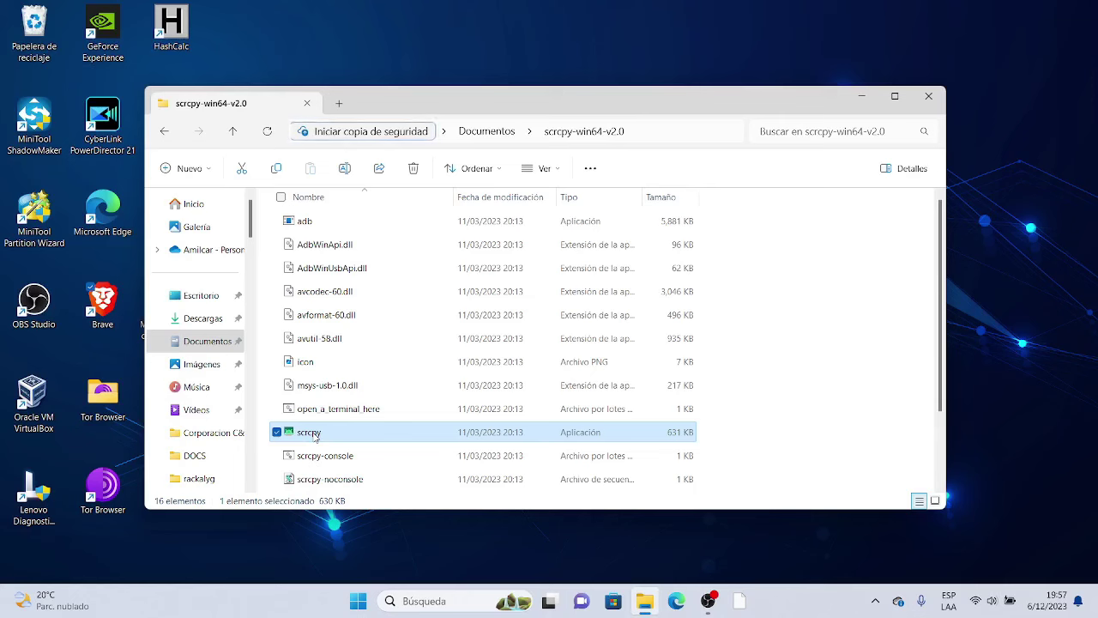
right_click(316, 433)
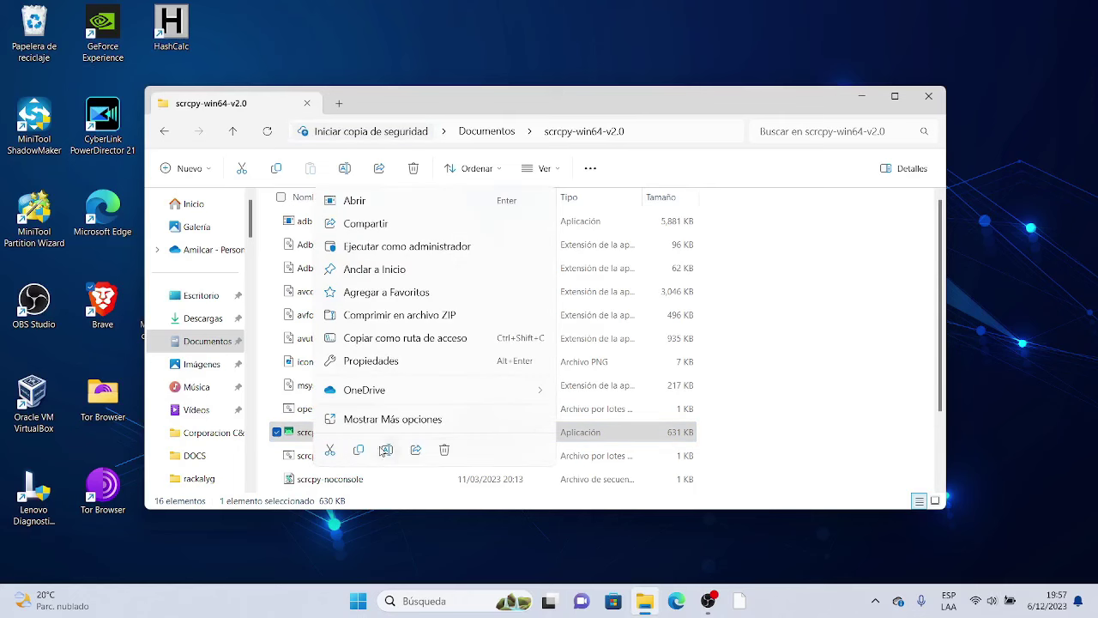
left_click(410, 248)
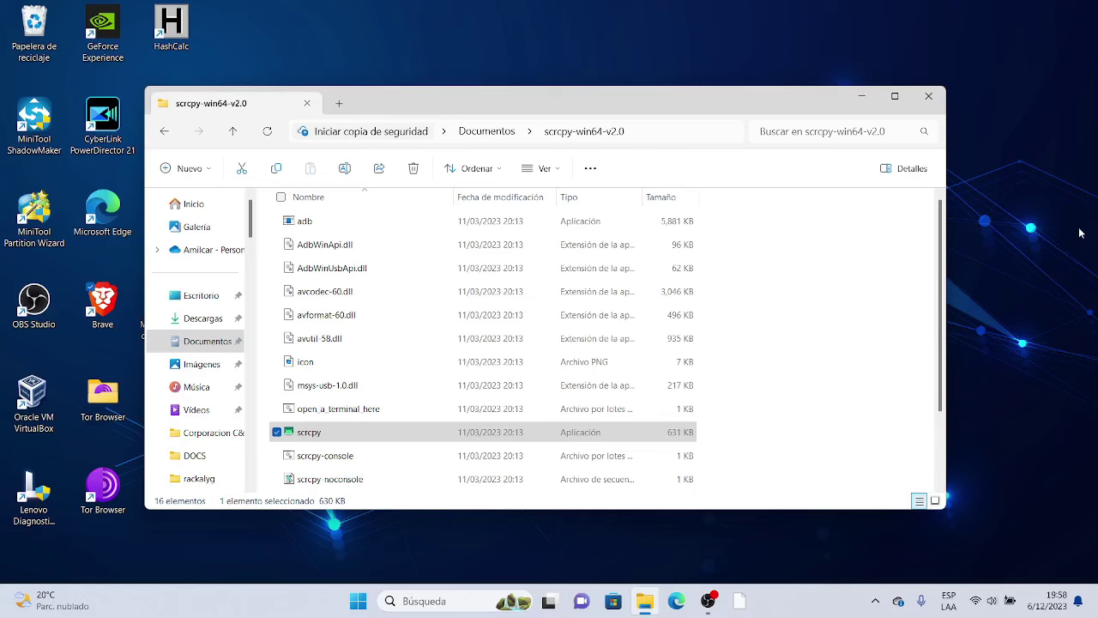
left_click(928, 97)
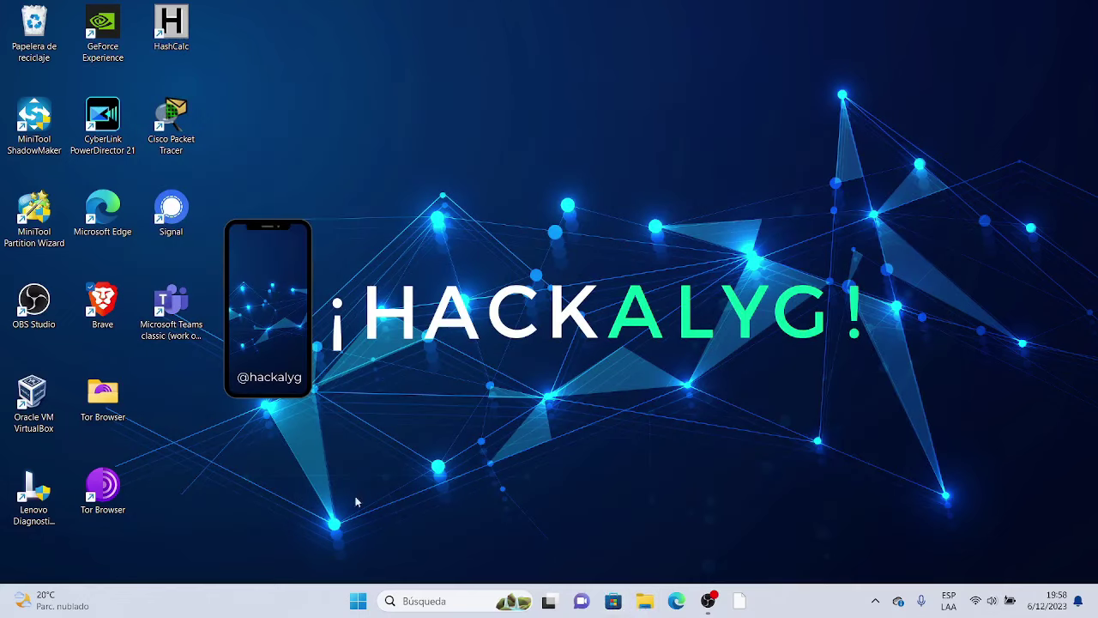
Open the scrcpy-win64-v2.0 folder in Documentos in File Explorer and run scrcpy as administrator
key("super+e")
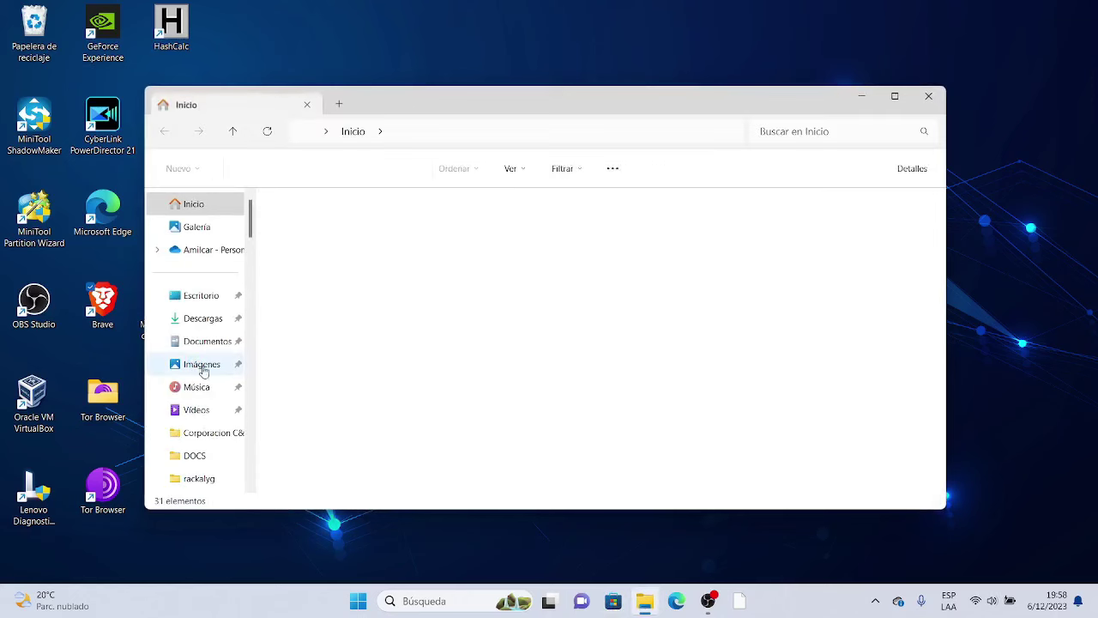
left_click(207, 339)
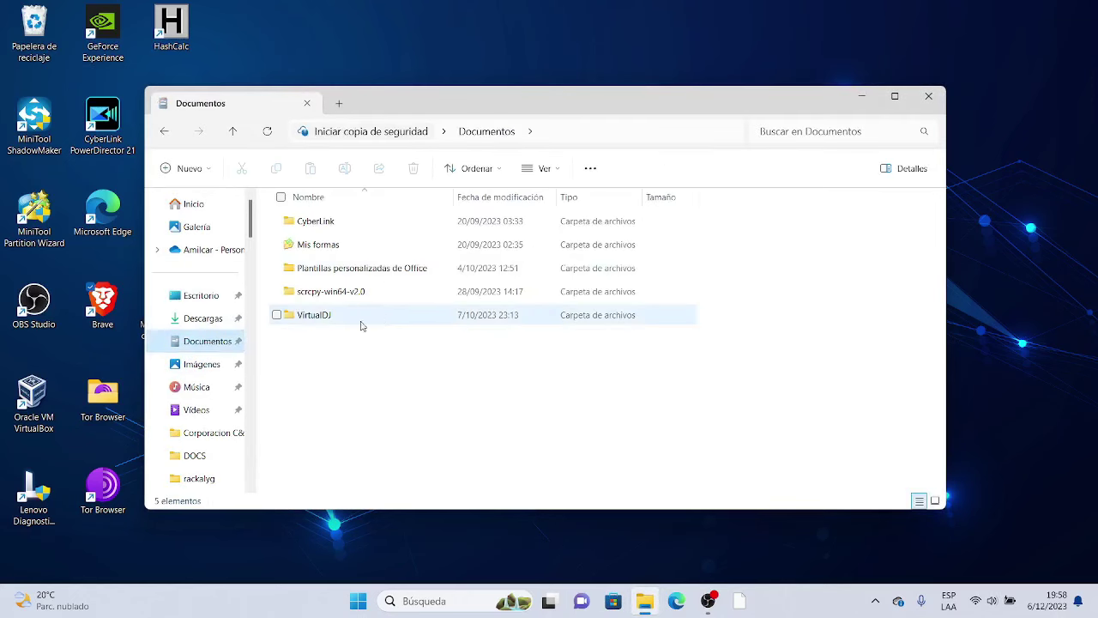
double_click(335, 291)
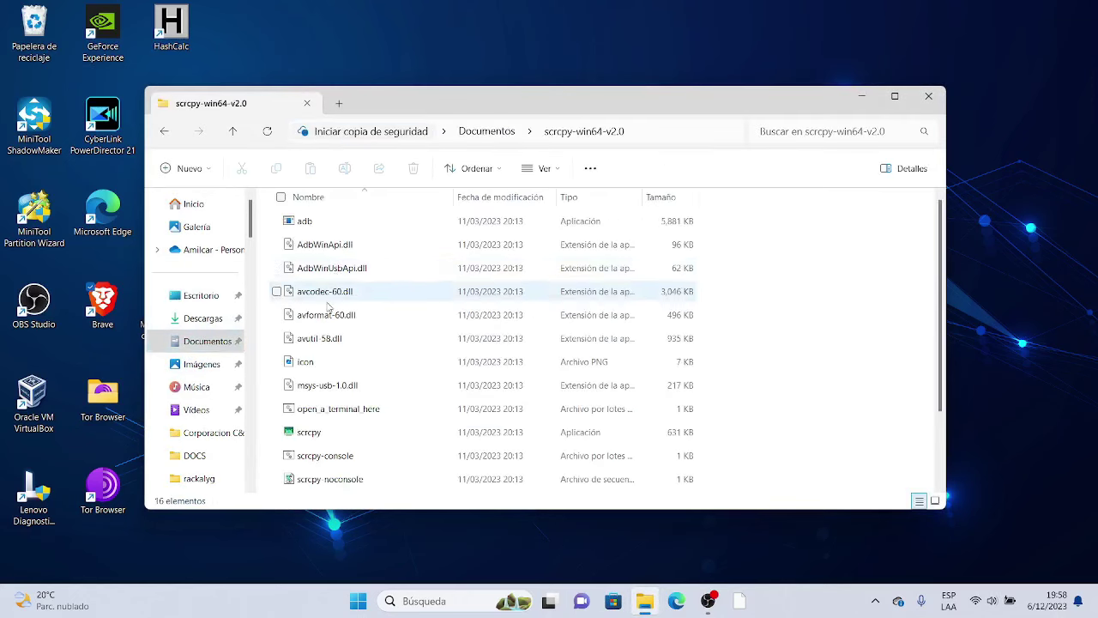
right_click(318, 434)
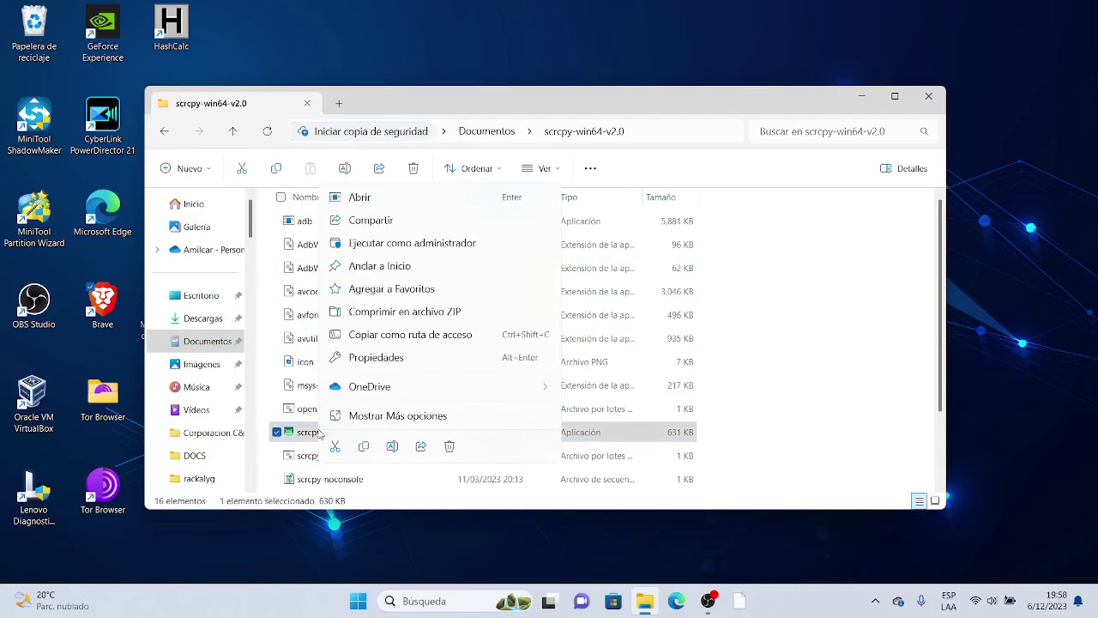
left_click(458, 243)
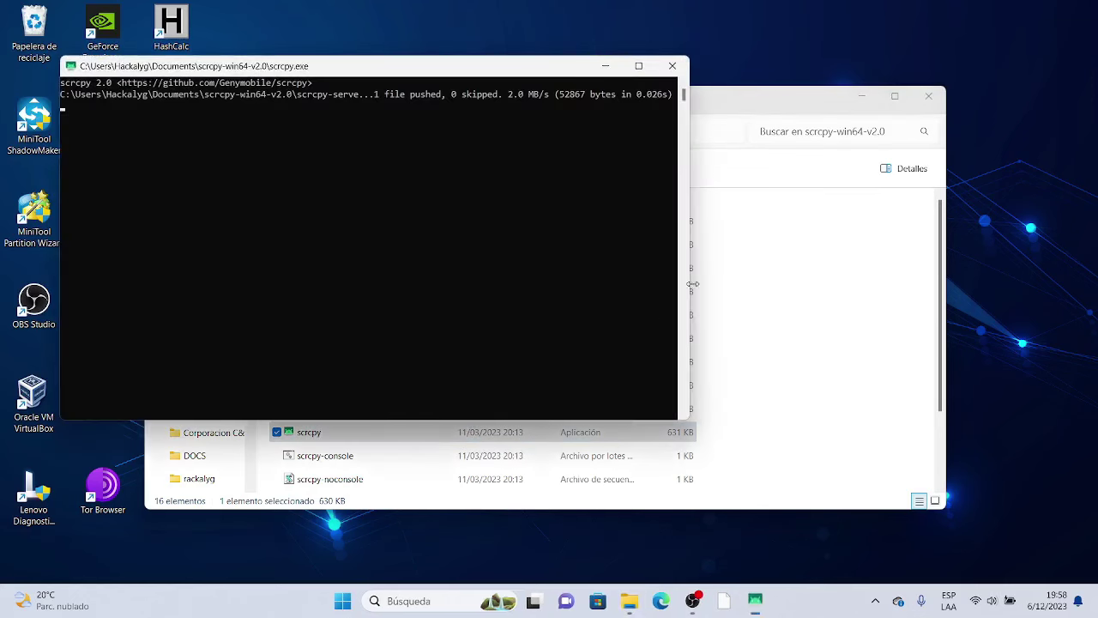
Minimize the File Explorer and scrcpy console windows, leaving the mirrored phone screen in view
left_click(869, 93)
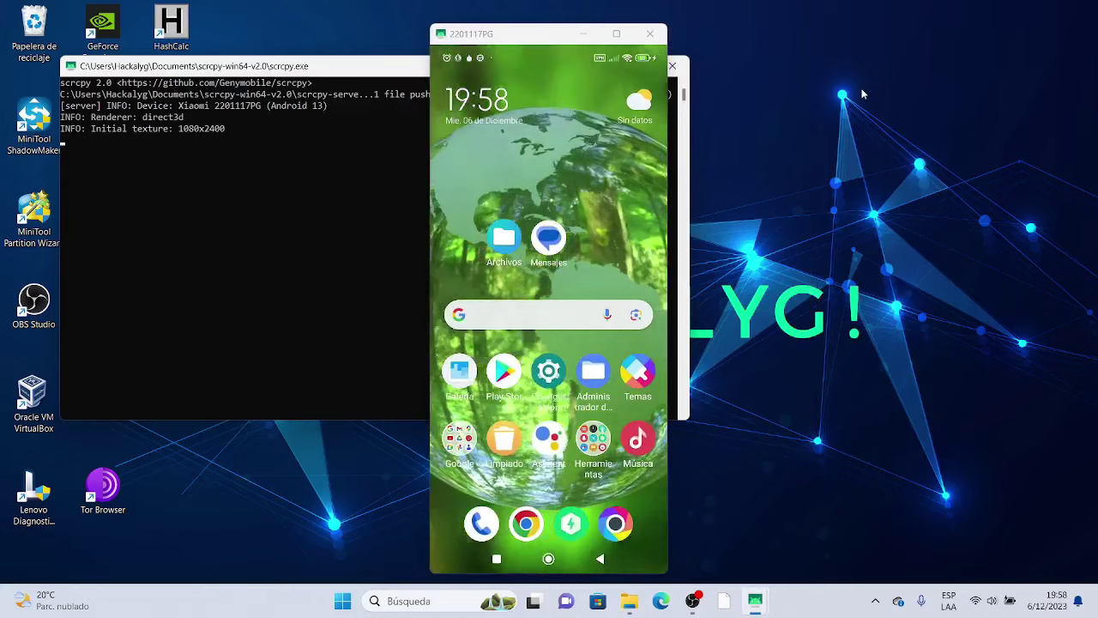
left_click(678, 120)
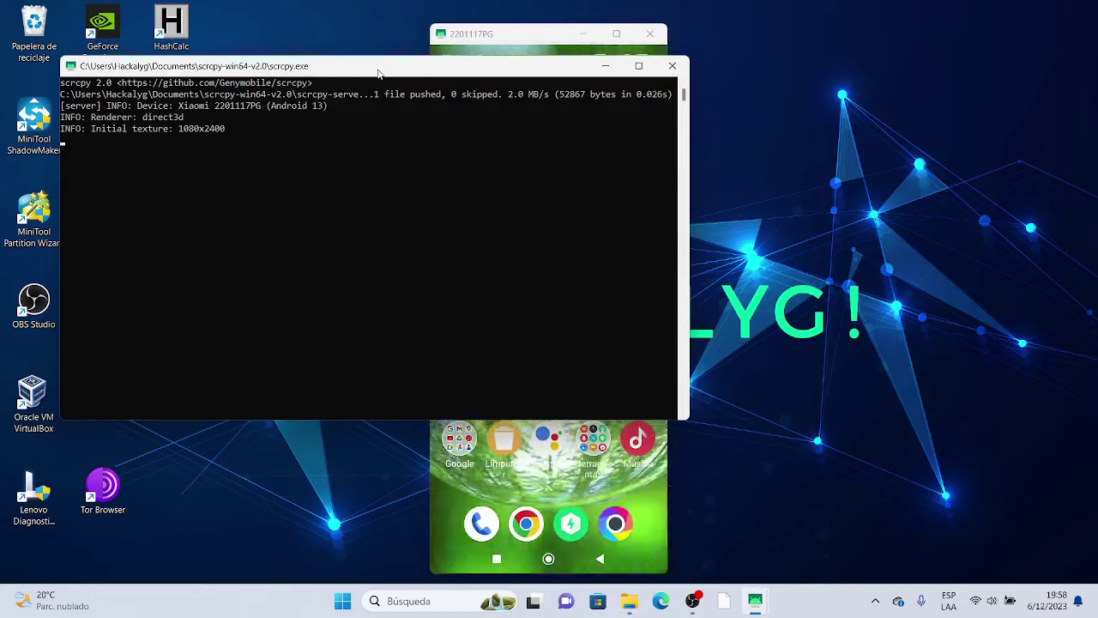
left_click(600, 67)
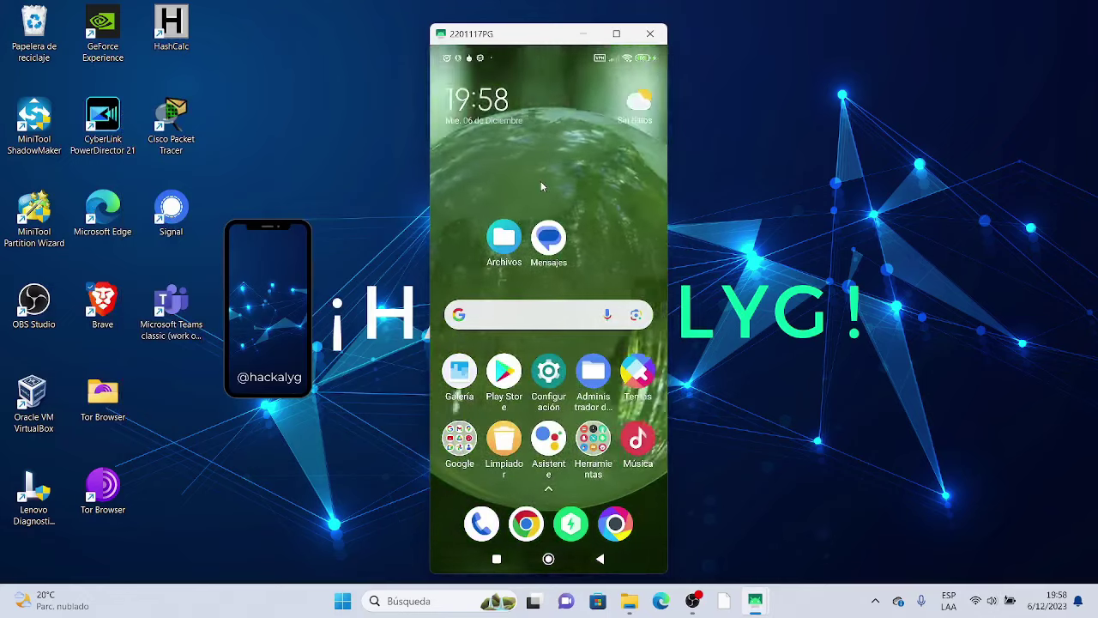